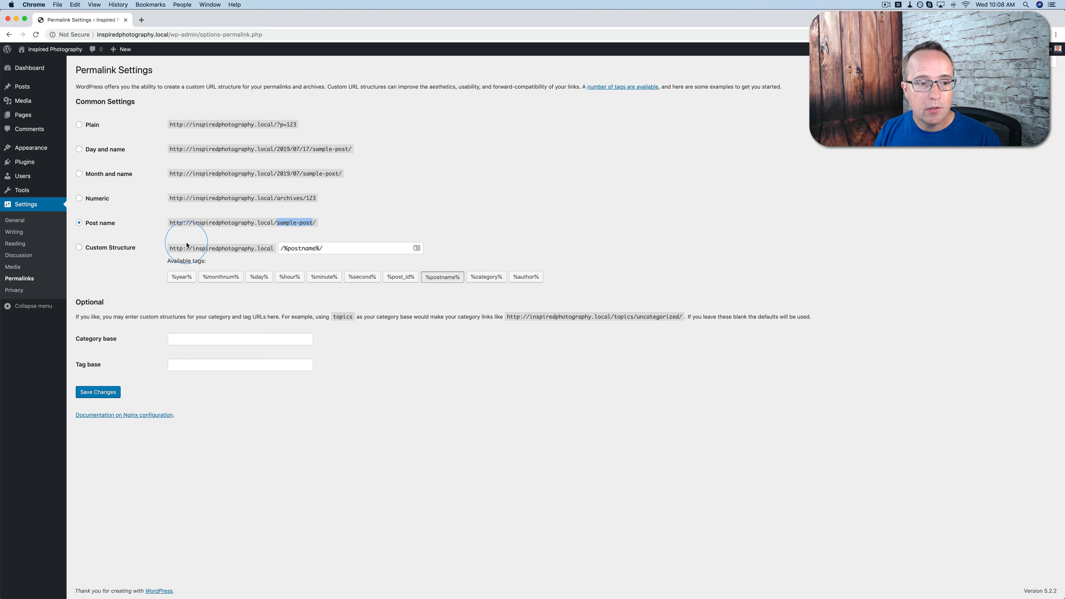
Save the permalink settings with the Post name structure
click(91, 392)
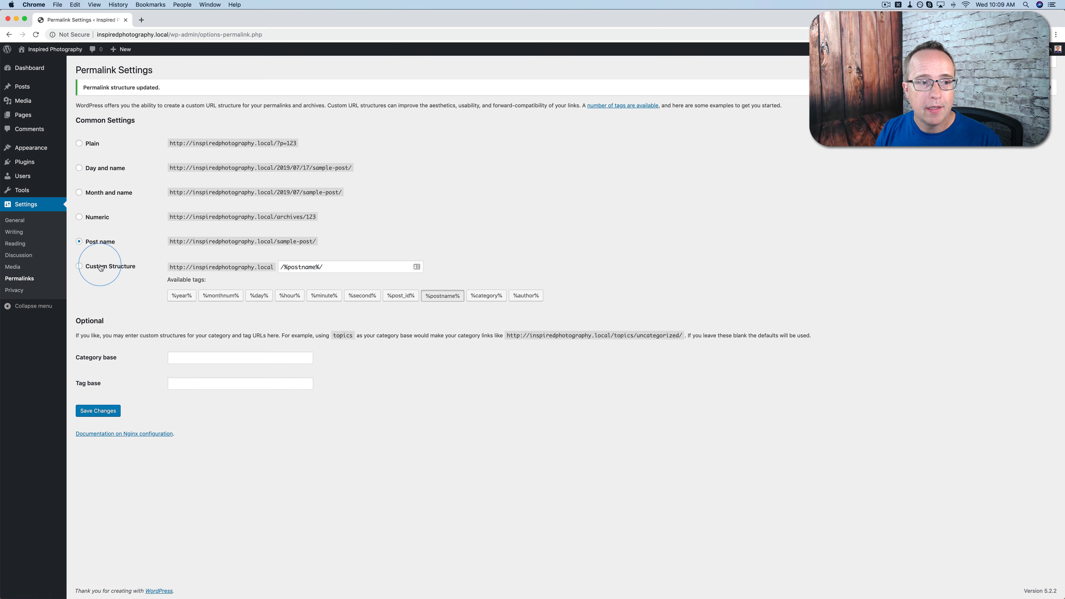
Open the page for adding themes and browse the Featured, Popular and Latest themes and the available feature filters
click(26, 152)
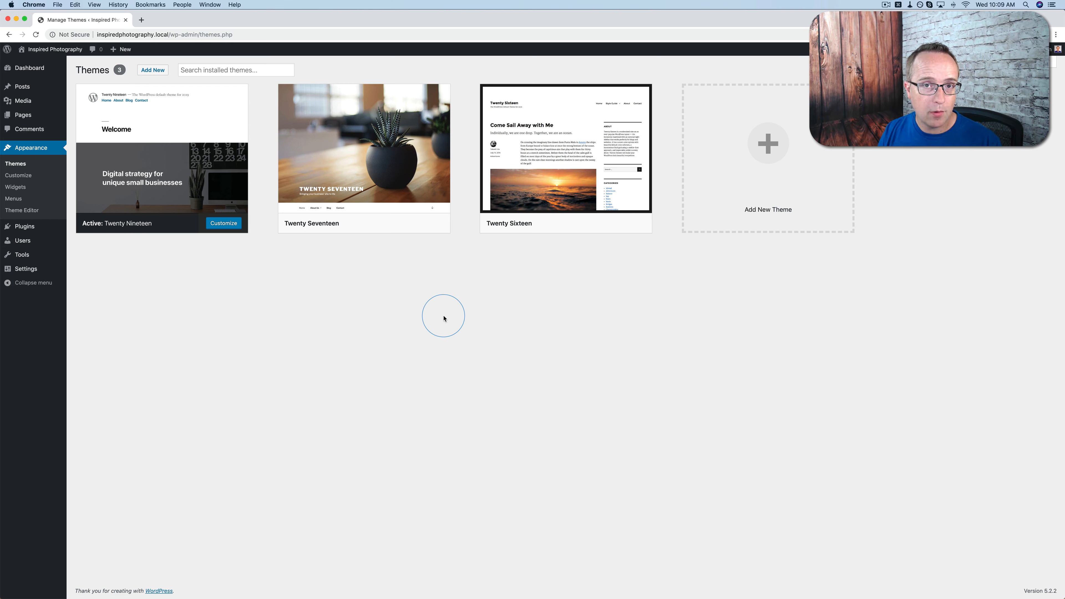
click(152, 69)
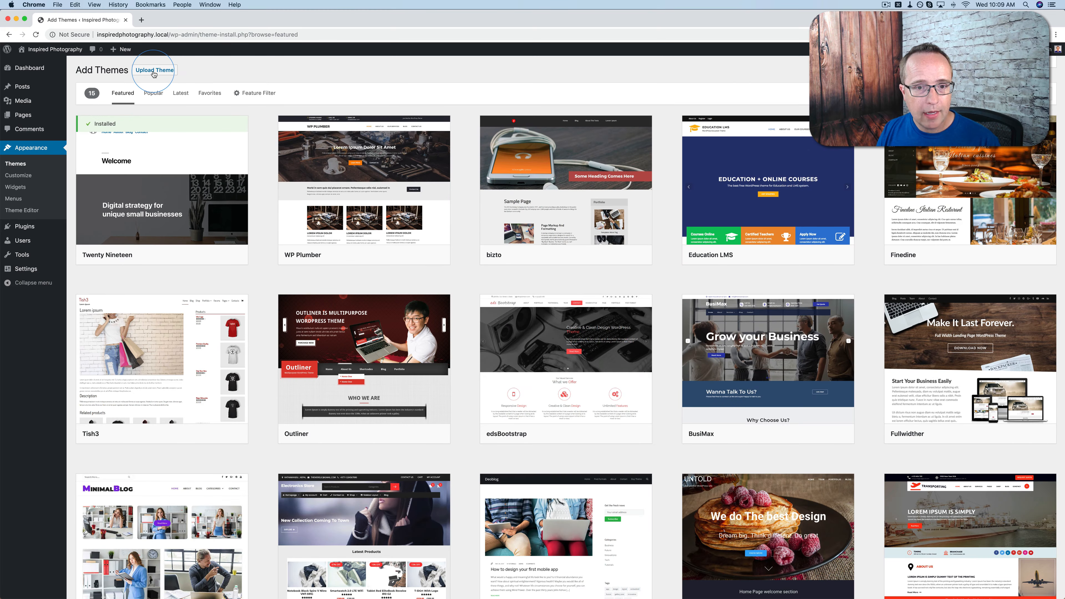
scroll(264, 178, down, 5)
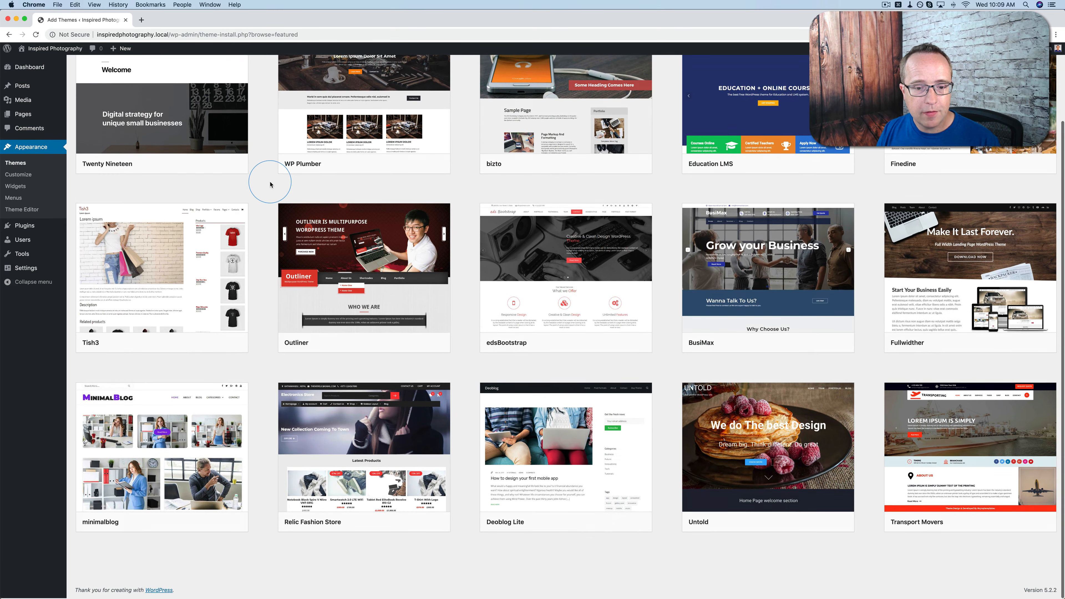
scroll(263, 456, up, 5)
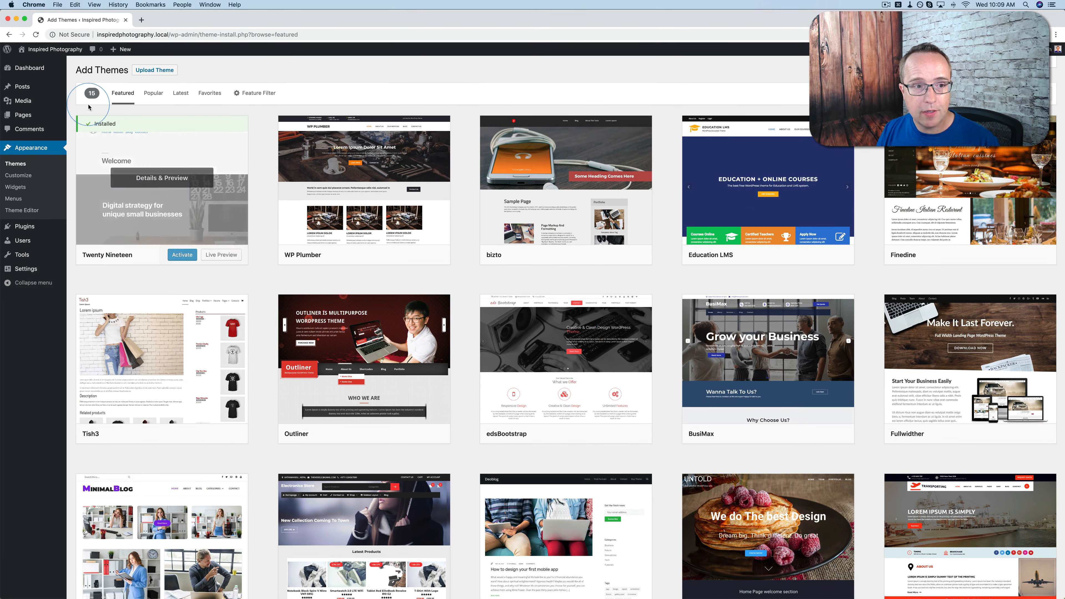
click(143, 96)
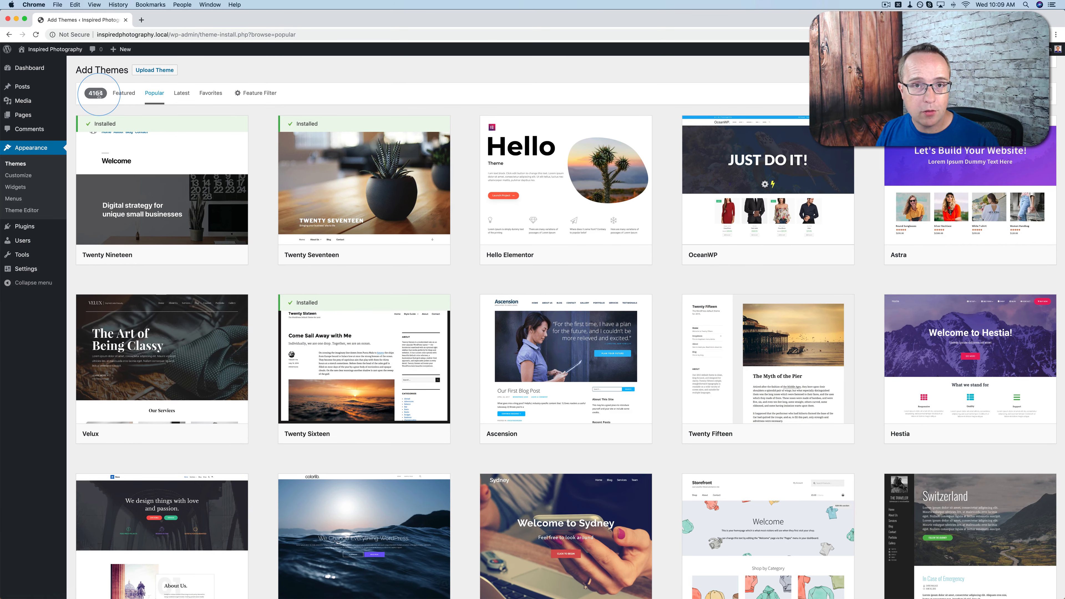
click(181, 100)
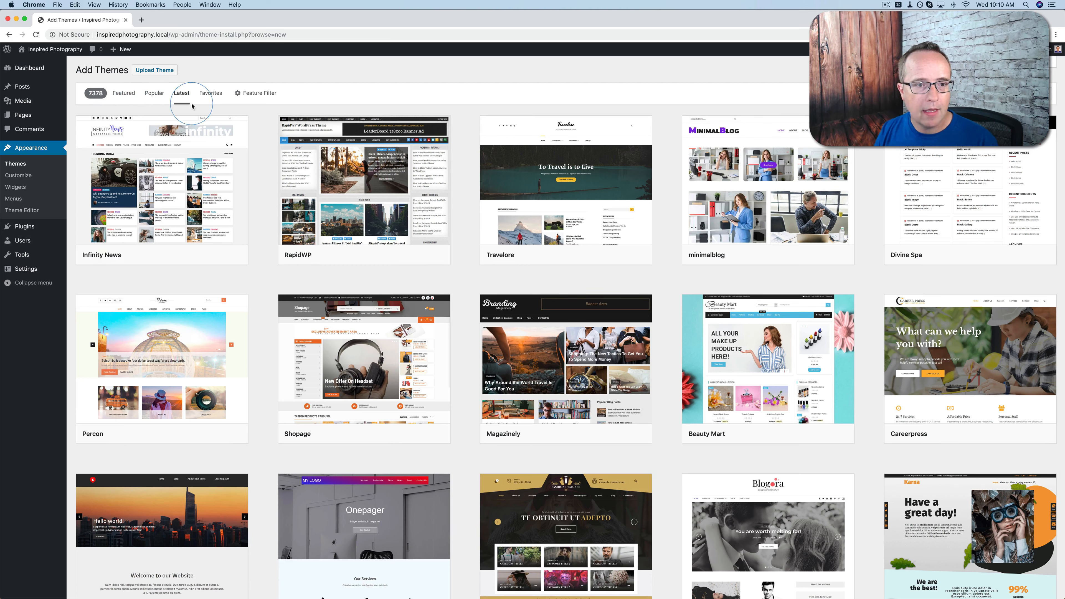
click(260, 94)
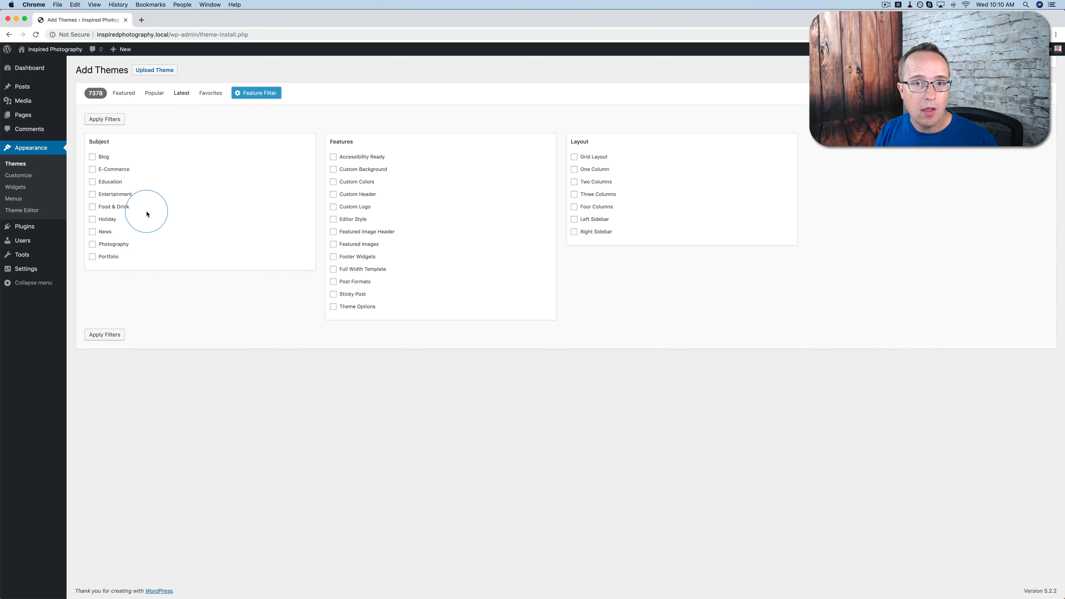
click(251, 96)
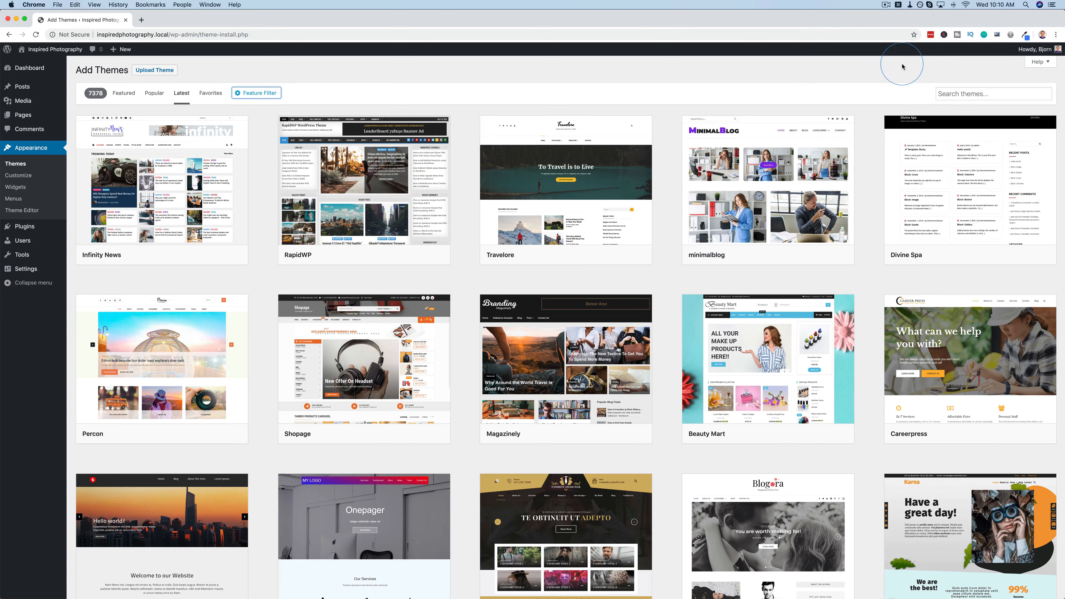
Search the theme directory for "neve", install and activate the Neve theme, and dismiss its welcome notice
click(940, 94)
text(neve)
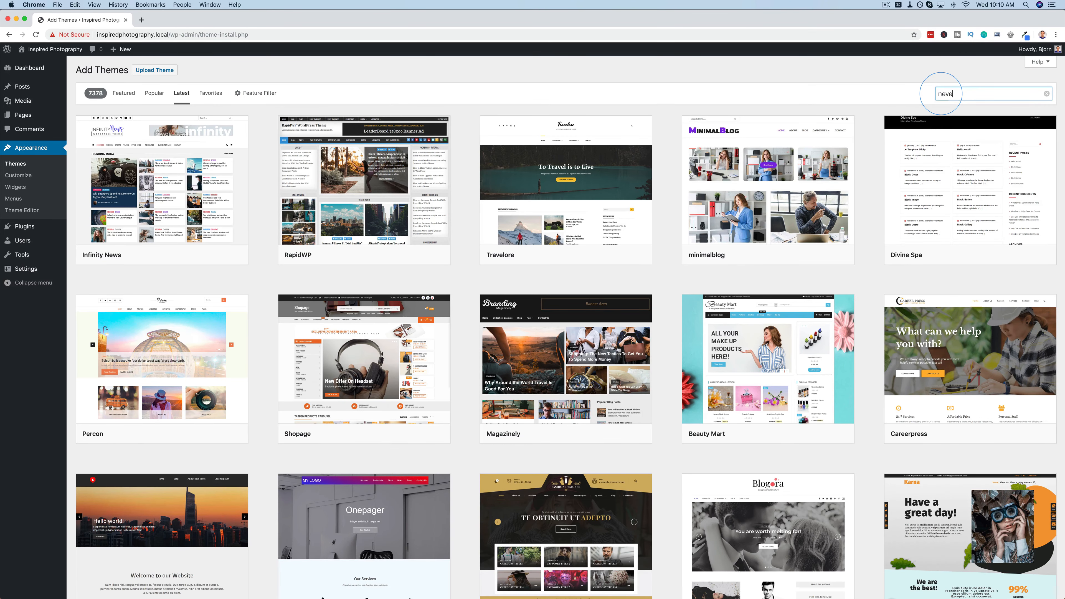
mouse_move(200, 206)
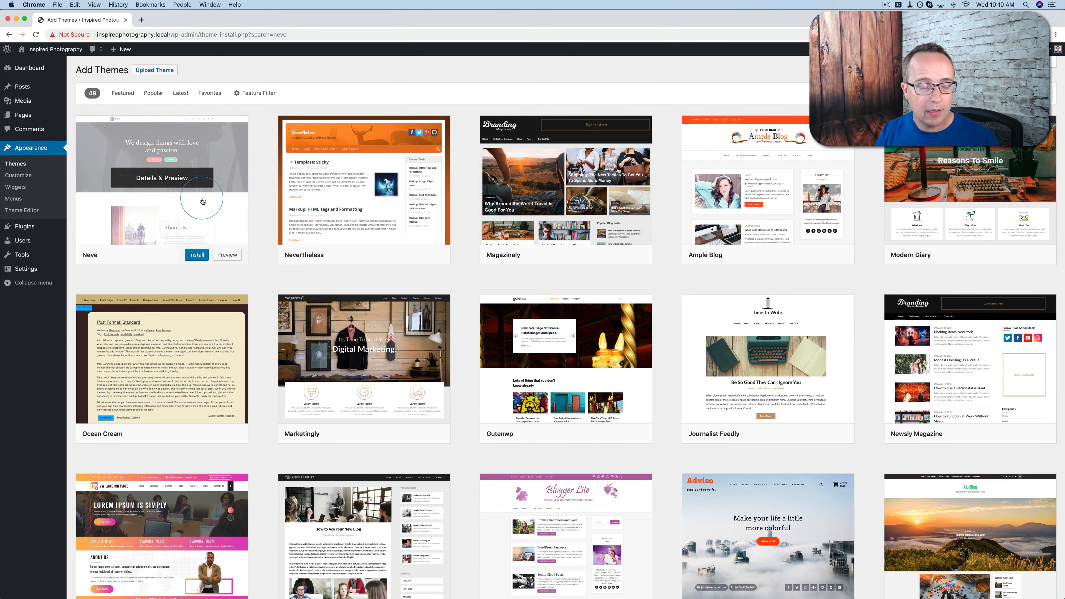
click(196, 255)
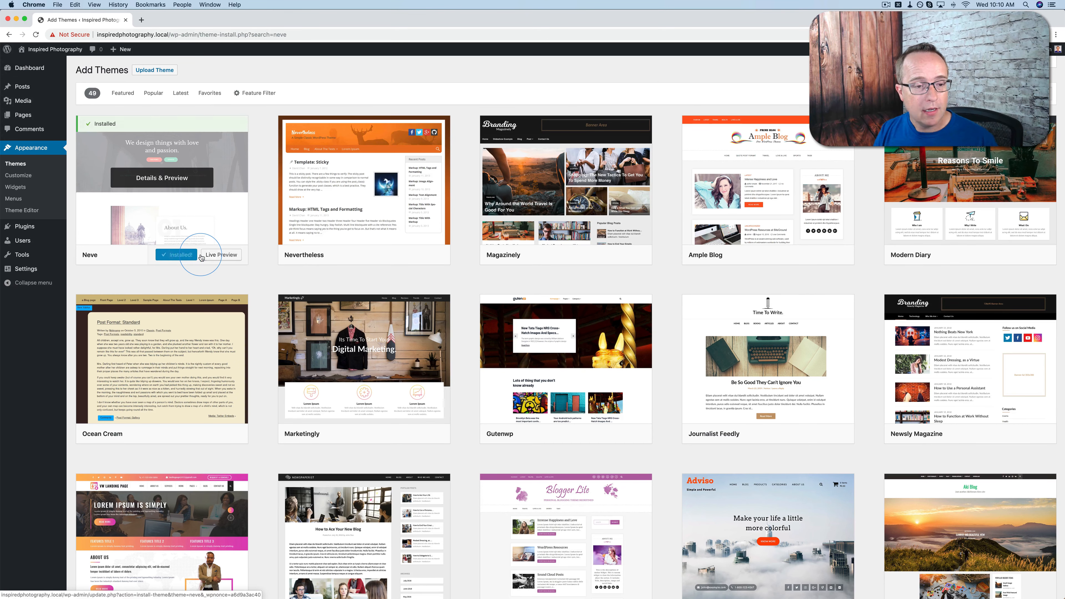
click(181, 261)
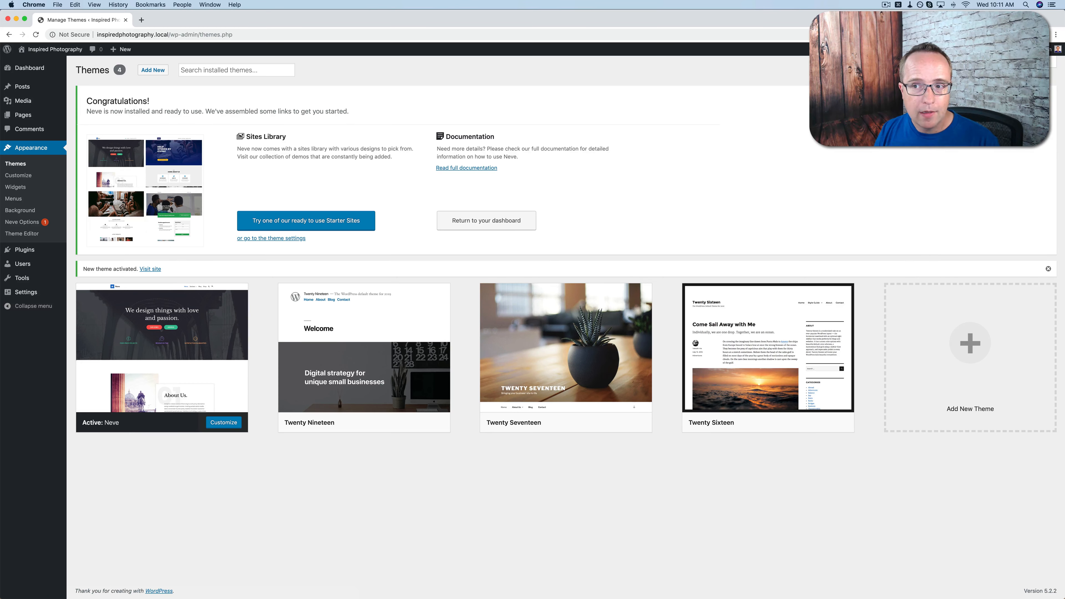
click(1052, 94)
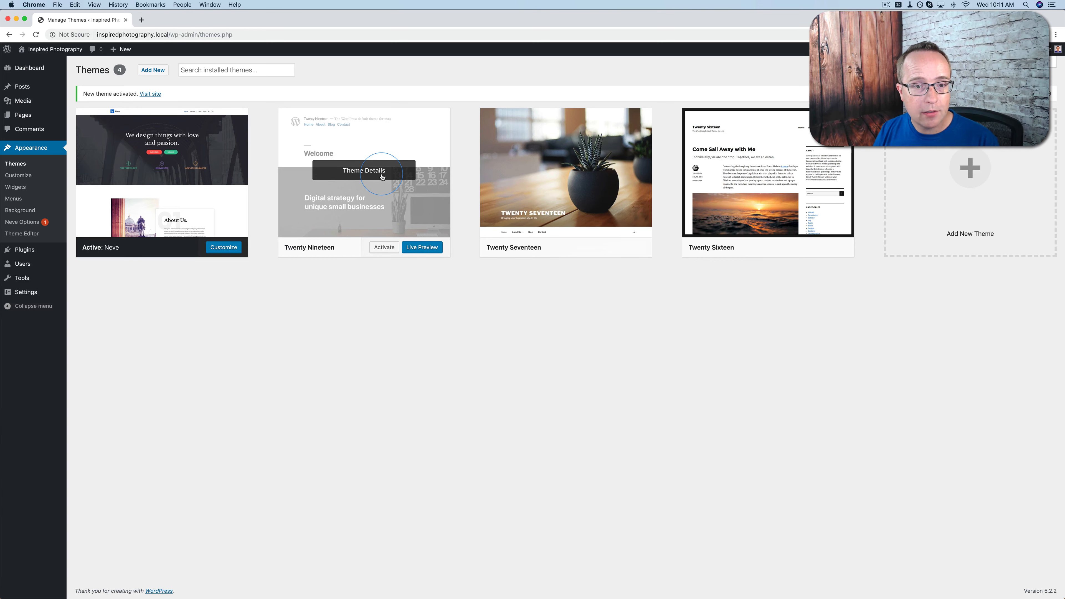
Delete the inactive Twenty Nineteen, Twenty Seventeen and Twenty Sixteen themes, confirming each deletion
click(359, 175)
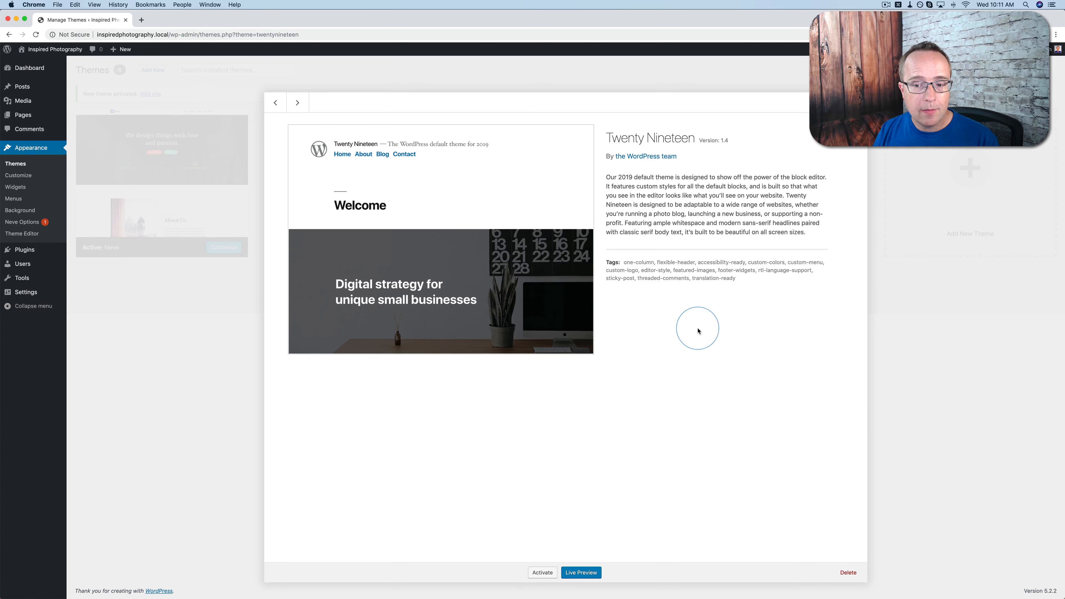
click(855, 573)
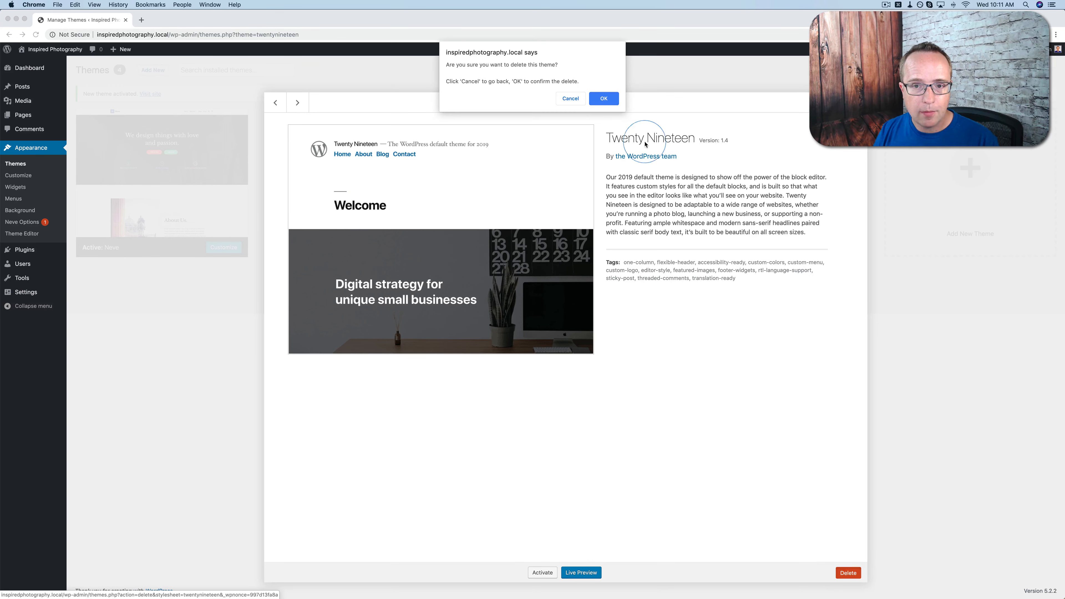
click(603, 98)
click(379, 168)
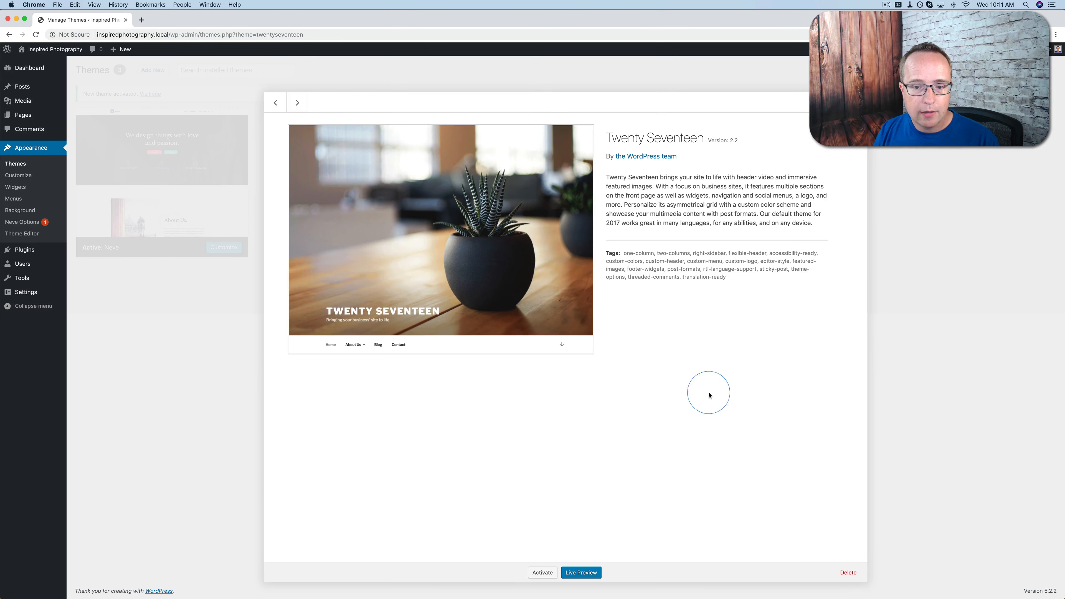
click(847, 570)
click(599, 98)
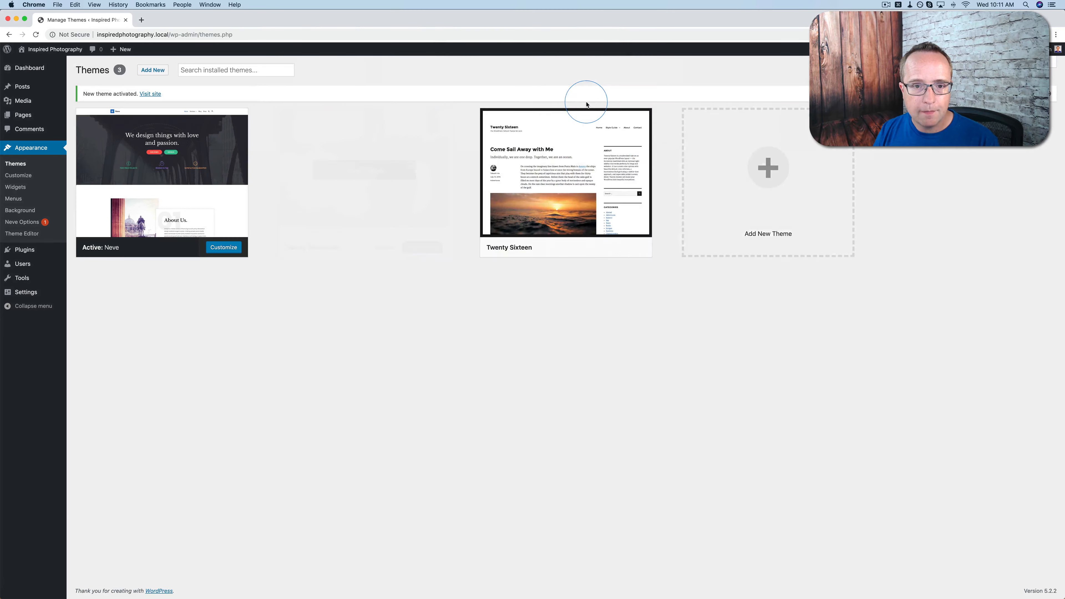
click(388, 170)
click(846, 572)
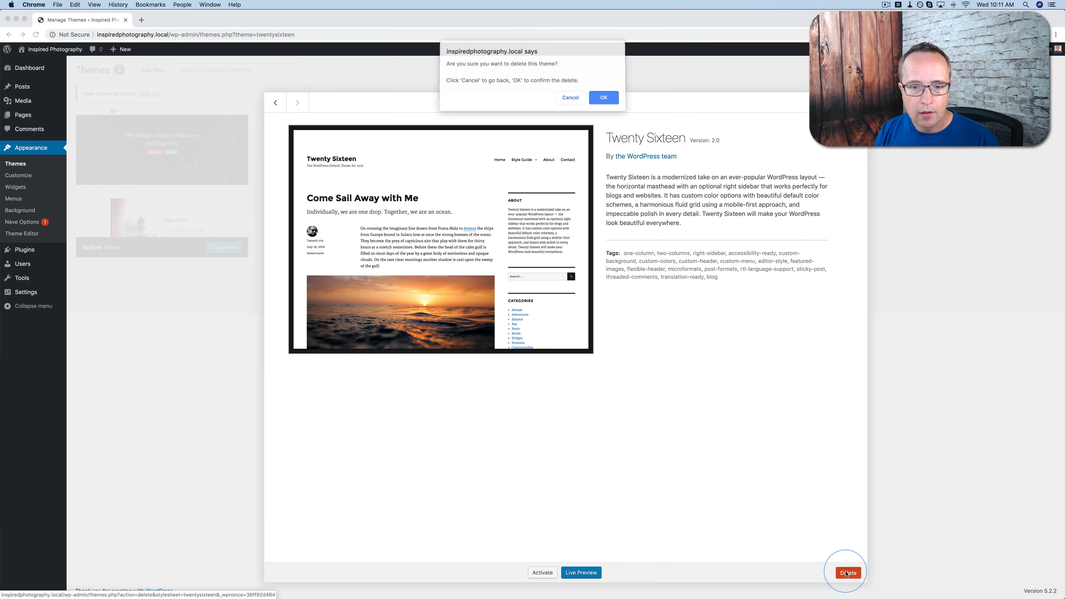
click(603, 98)
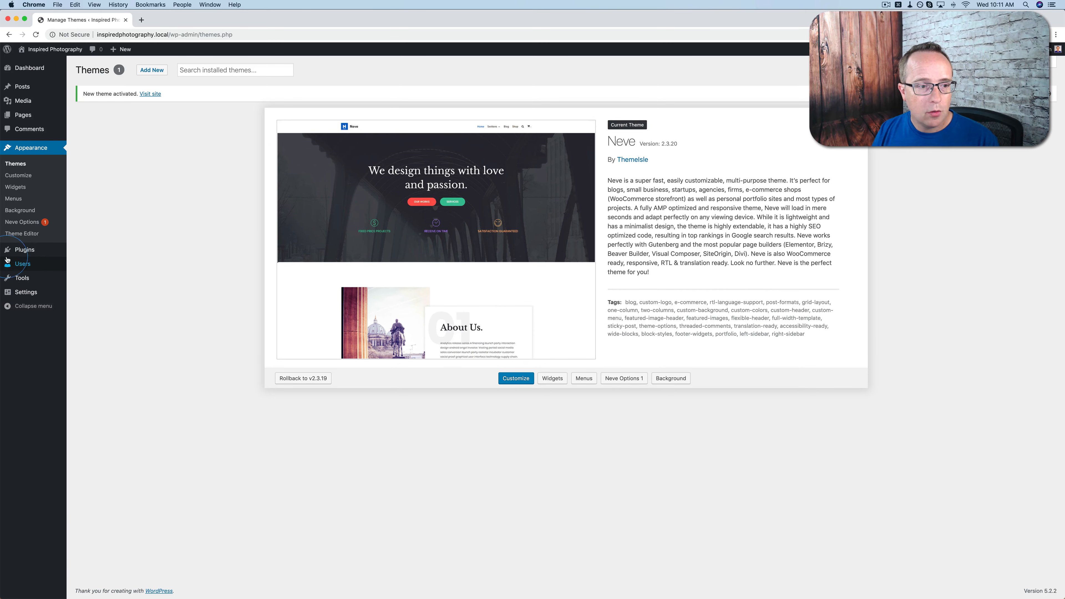
Delete the Hello Dolly plugin from the installed plugins and confirm the deletion
click(26, 250)
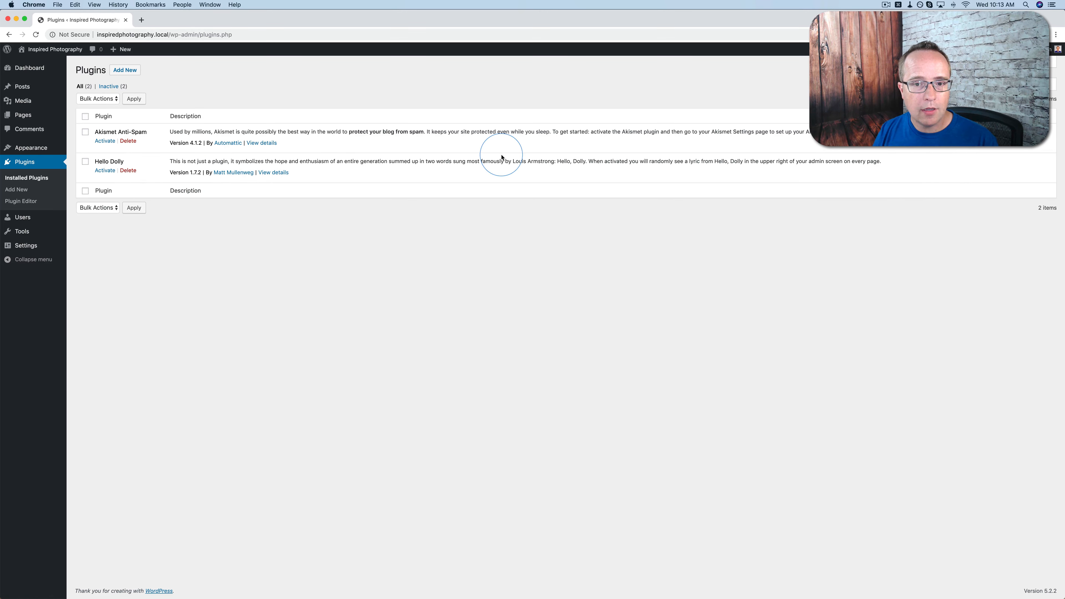
drag(649, 161, 873, 162)
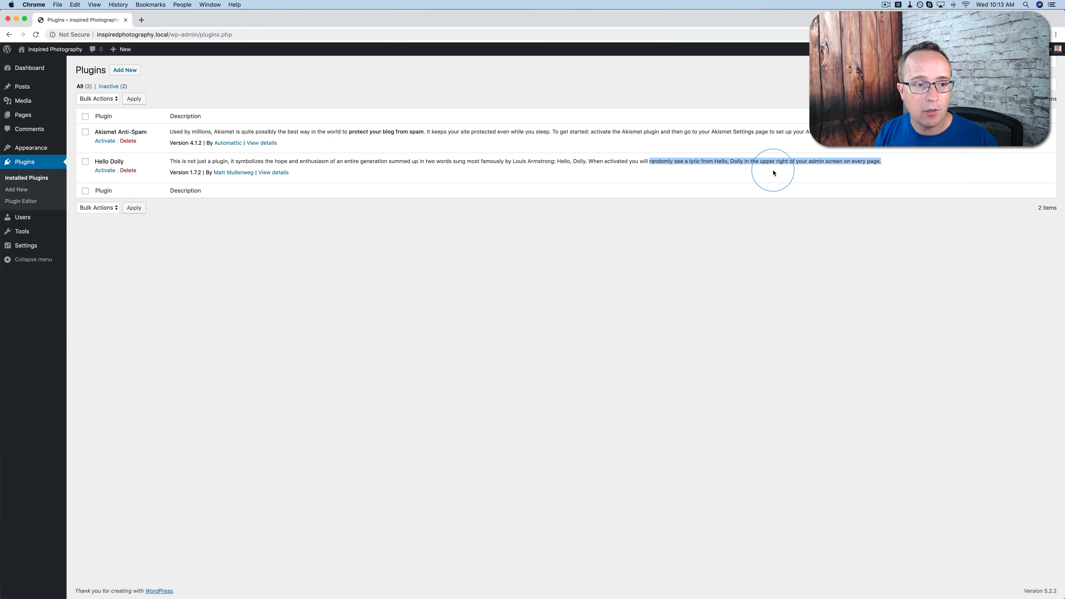
click(128, 170)
click(600, 82)
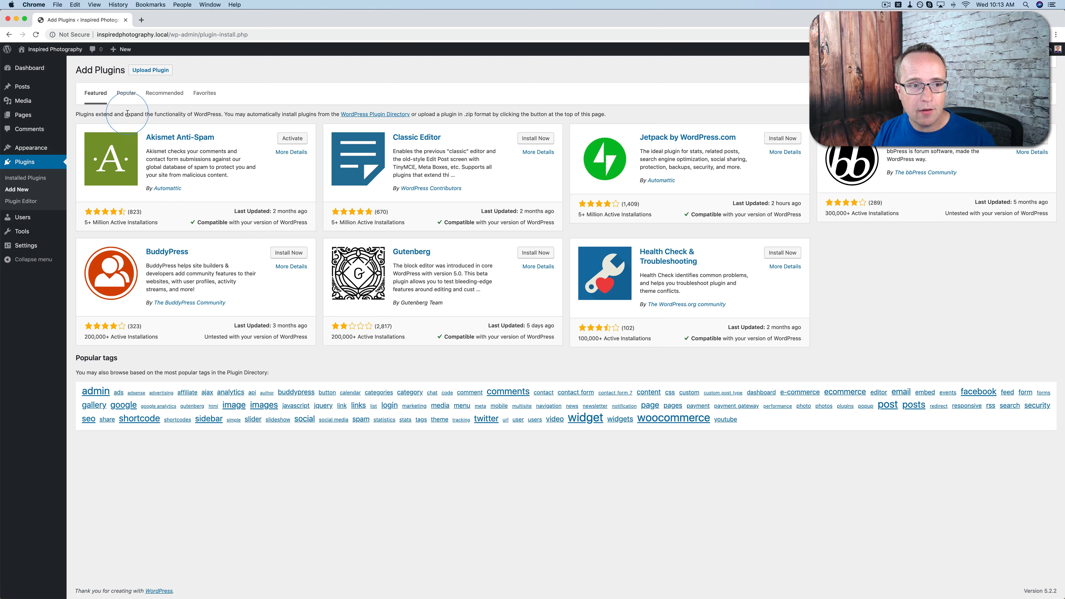
Browse the Popular and Recommended plugins available for installation, including the total number of popular items
click(128, 96)
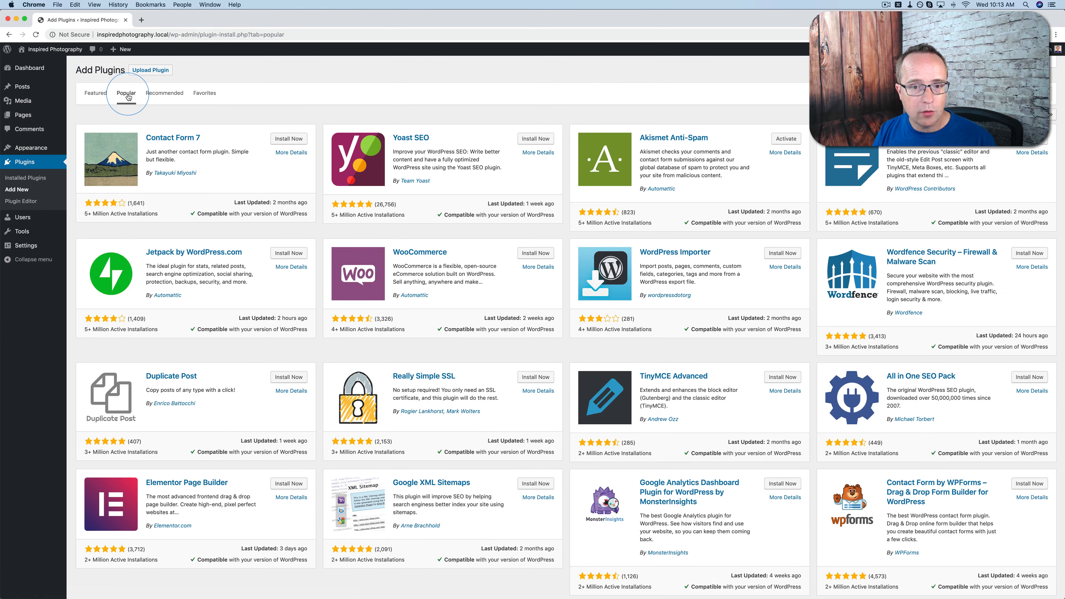
scroll(172, 185, down, 3)
scroll(172, 185, down, 10)
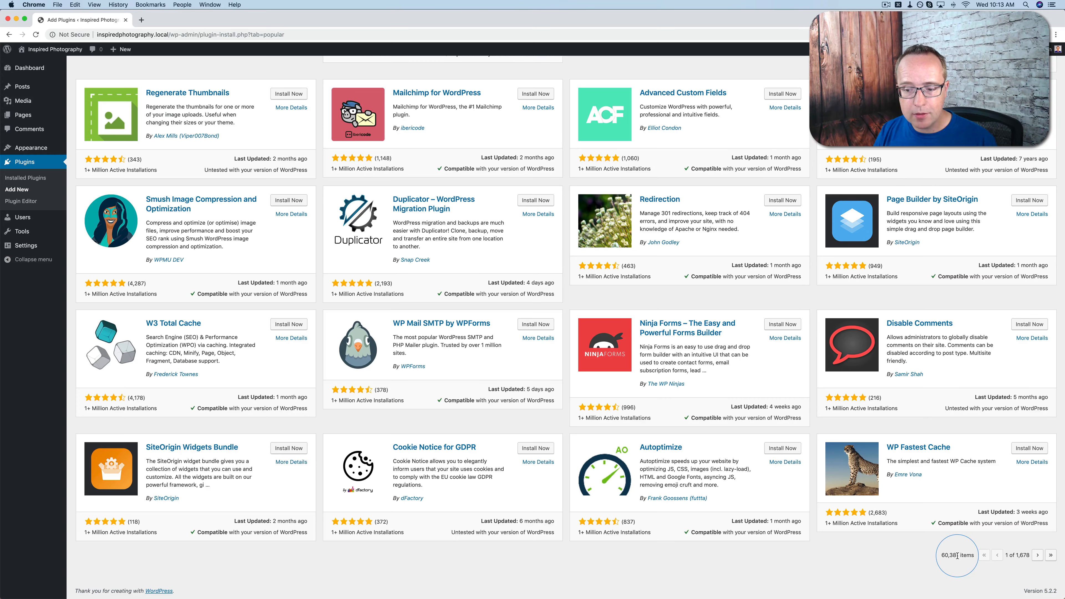
drag(959, 556, 941, 555)
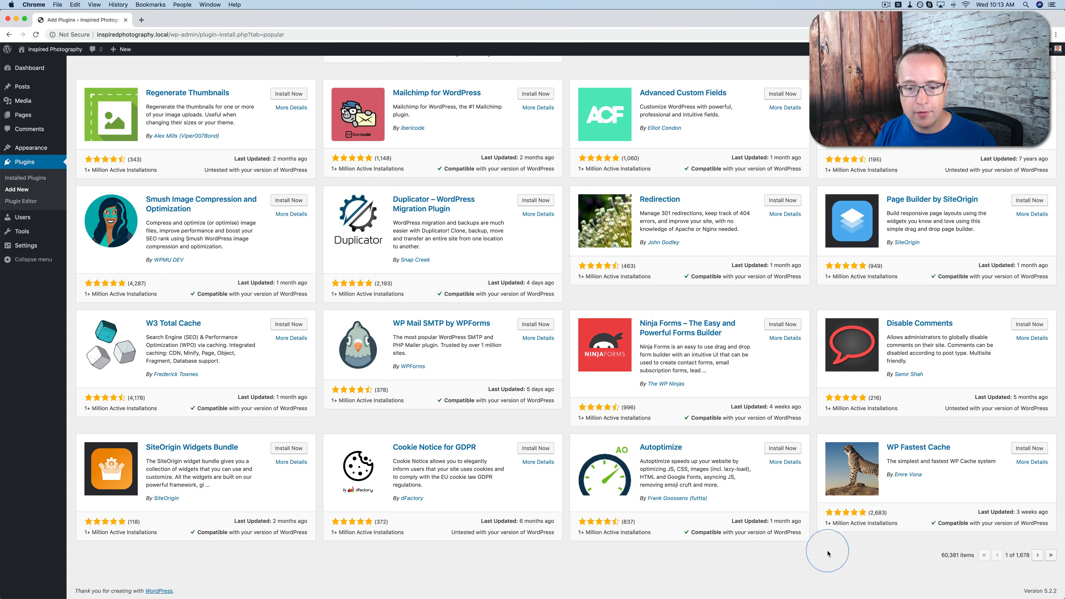
scroll(798, 553, up, 10)
scroll(798, 553, up, 3)
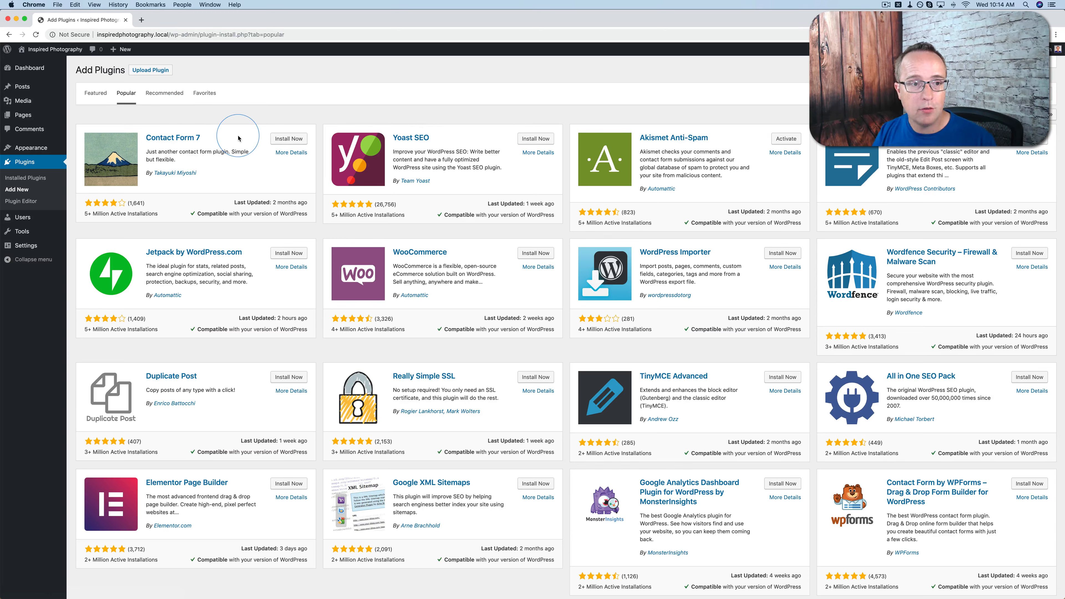
click(161, 94)
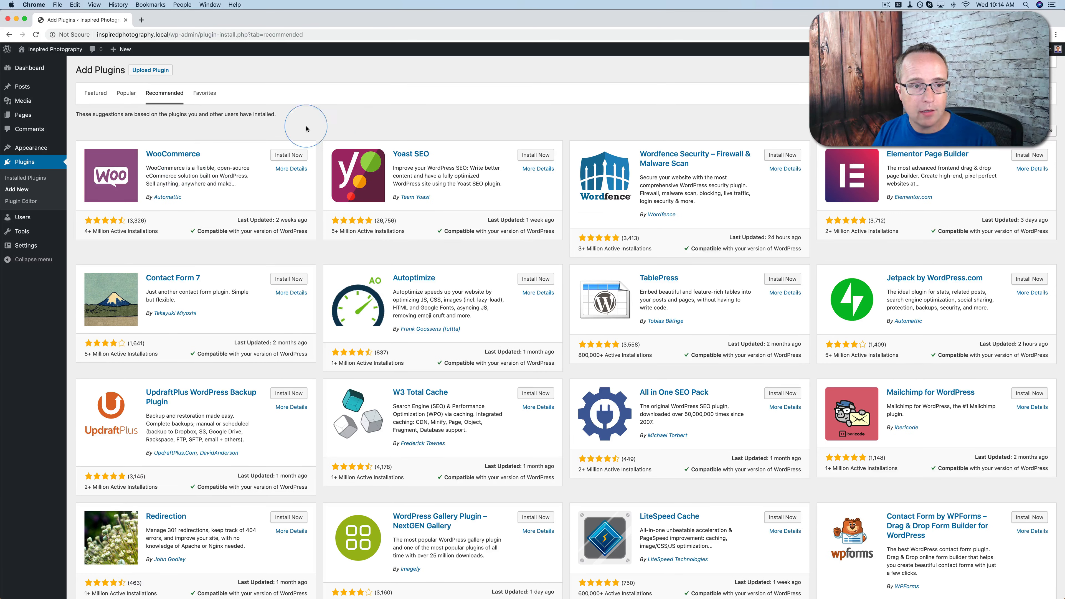
click(126, 93)
Search the plugin directory for "elementor" and install the Elementor Page Builder plugin
click(964, 94)
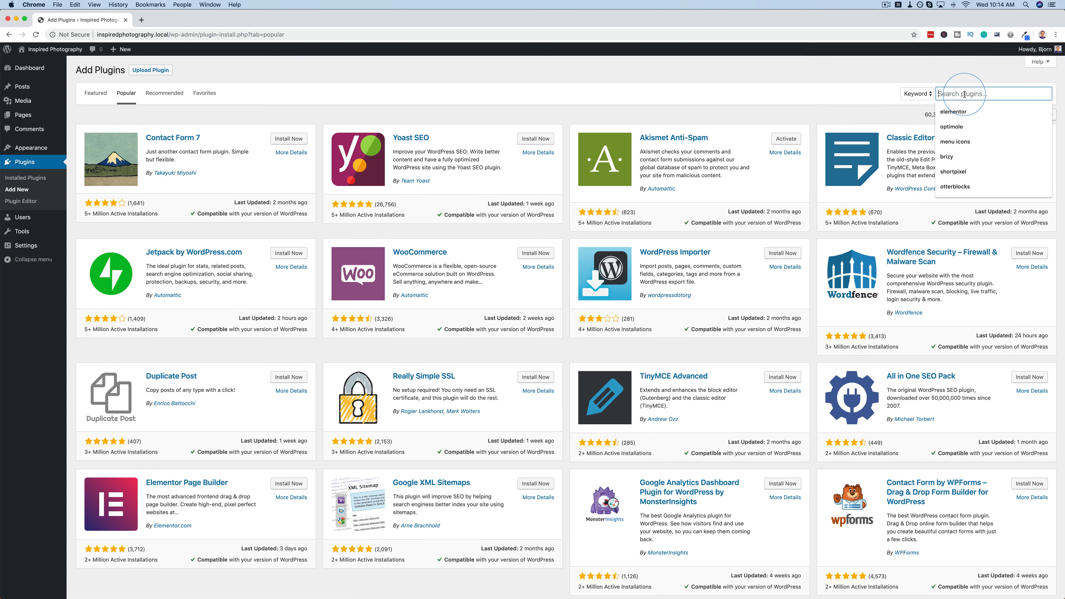
text(eleem)
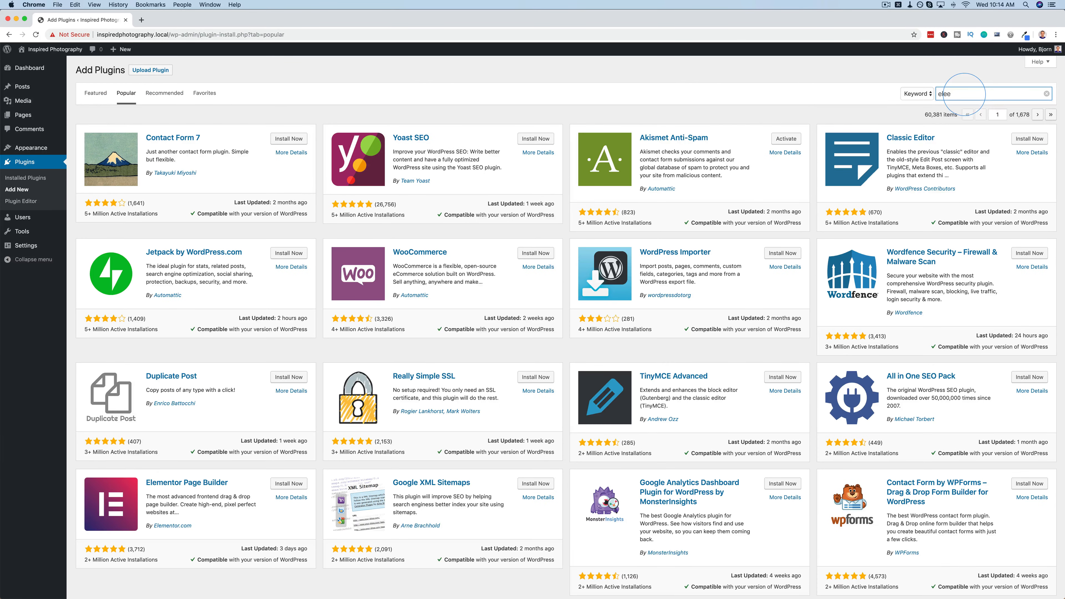
key(BackSpace)
text(mentor)
key(Return)
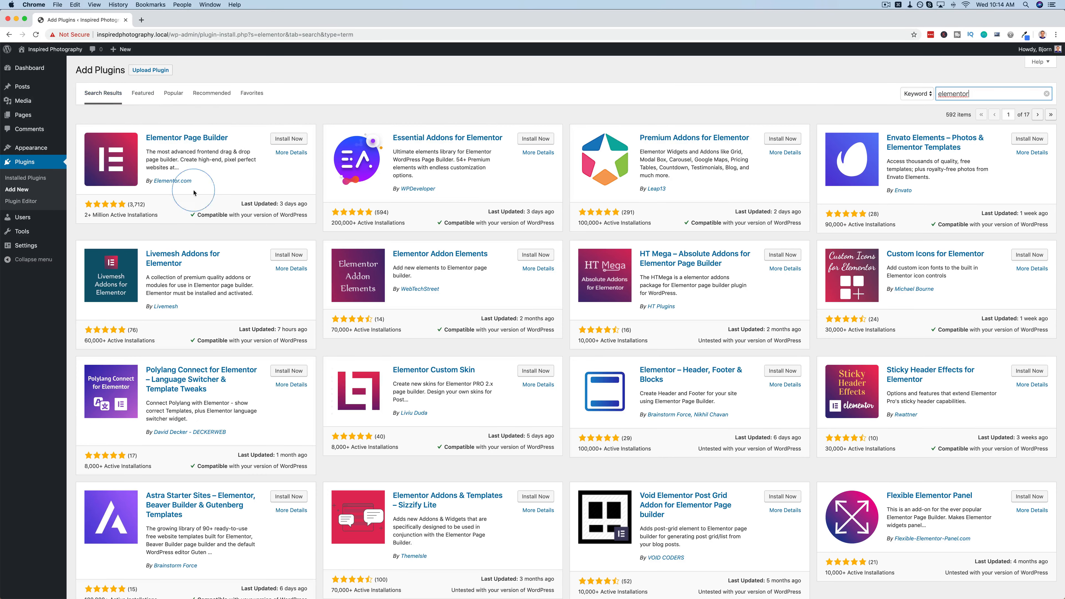
click(287, 139)
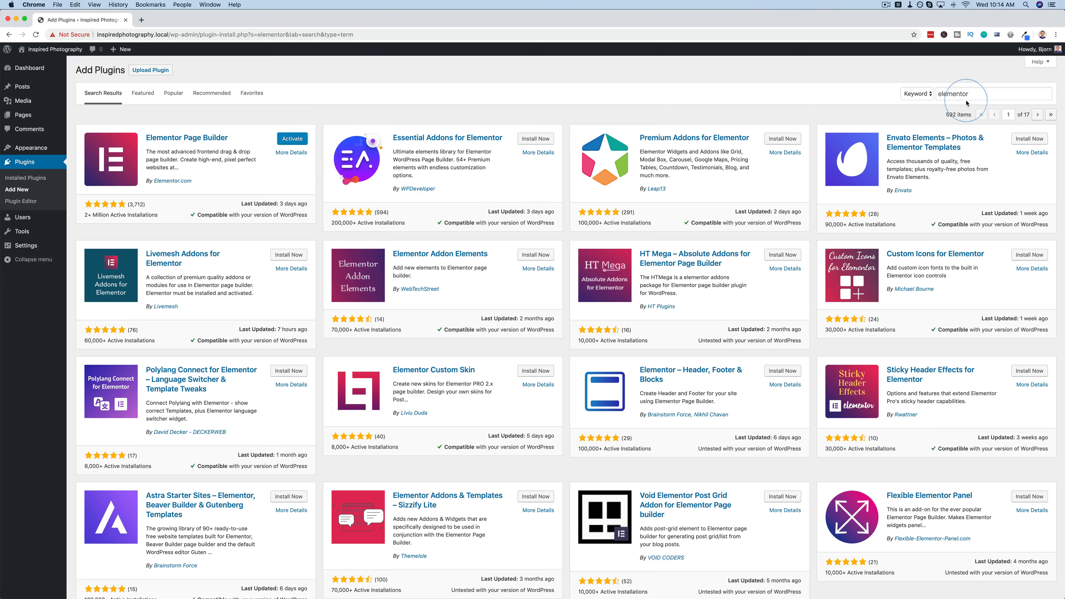
Search the plugin directory for "optimole" and install the Image optimization & Lazy Load by Optimole plugin
click(974, 94)
text(optimole)
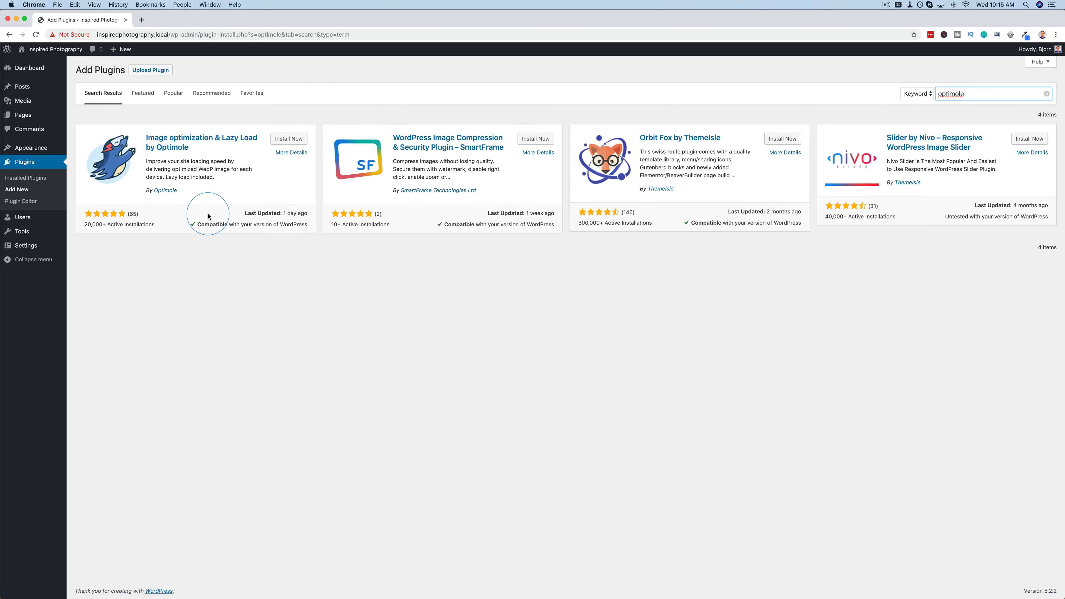
click(290, 140)
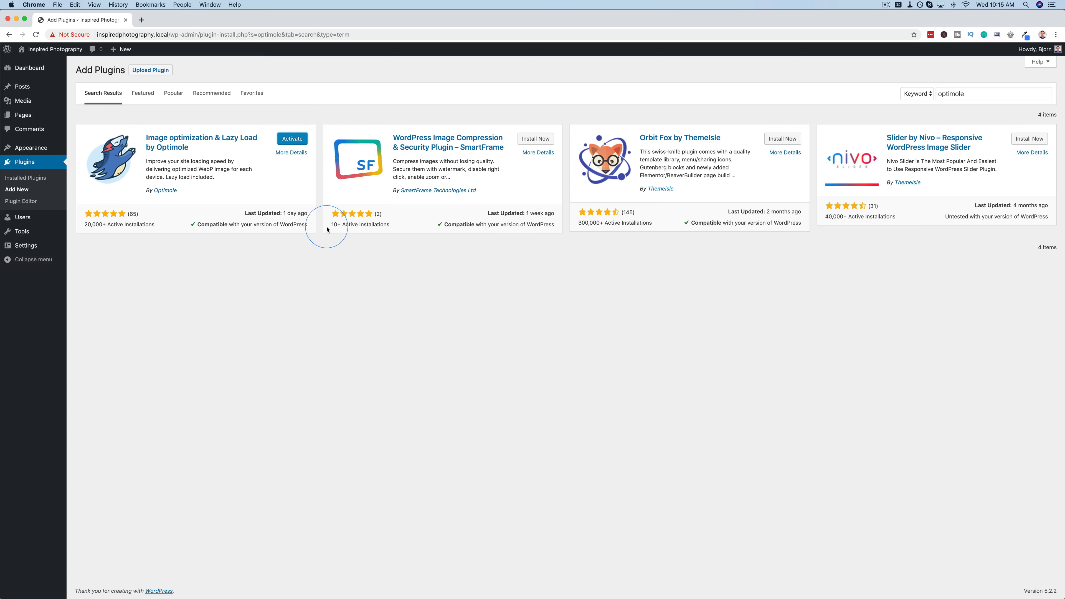
Search the plugin directory for "otter blocks" and install the Gutenberg Blocks and Template Library by Otter plugin
click(949, 98)
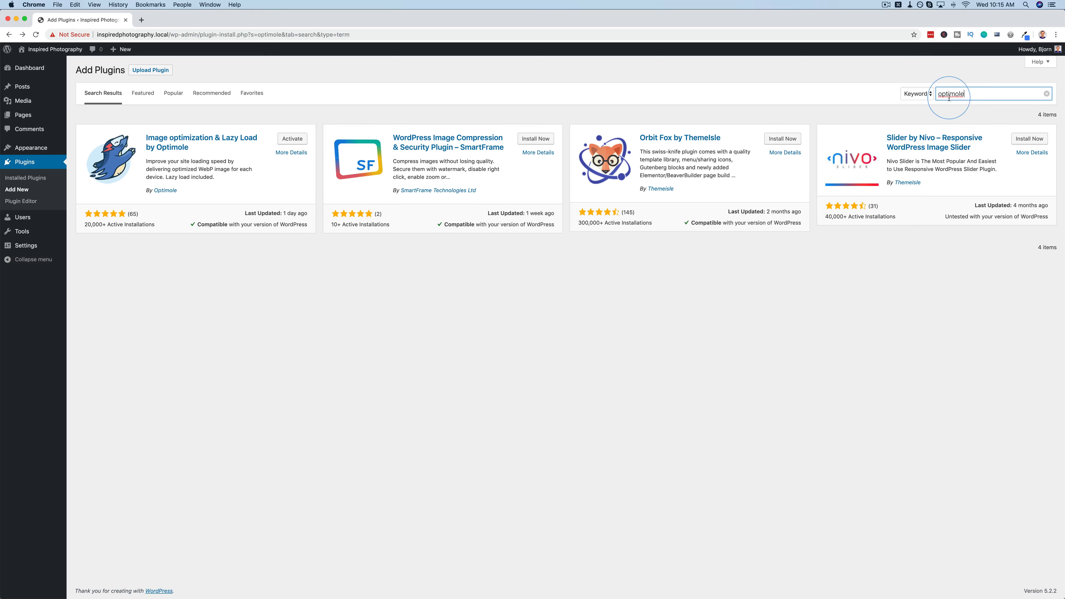
text(otter blocks)
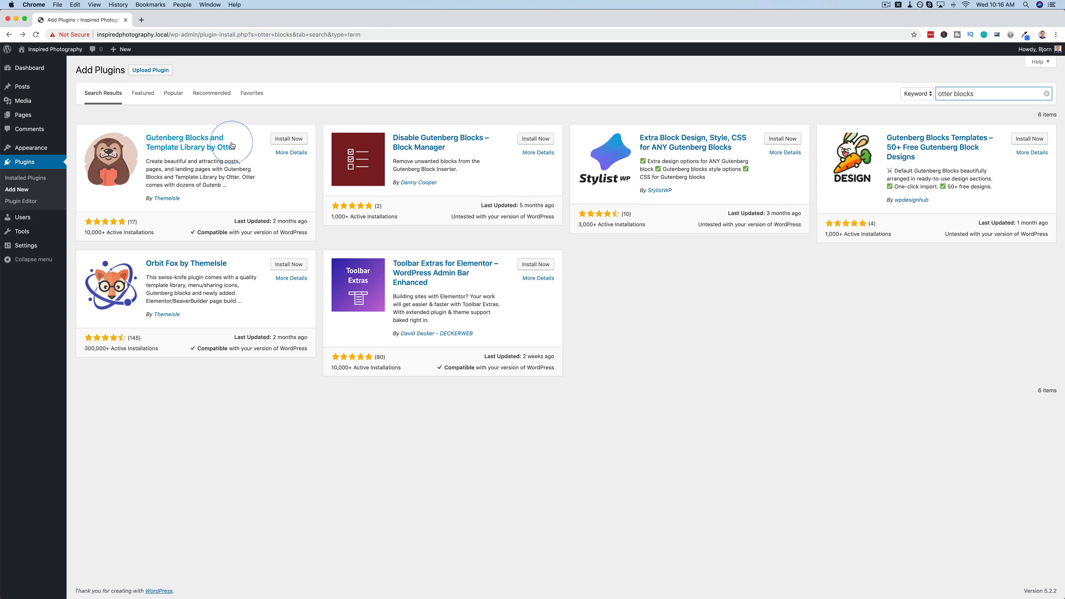
click(289, 139)
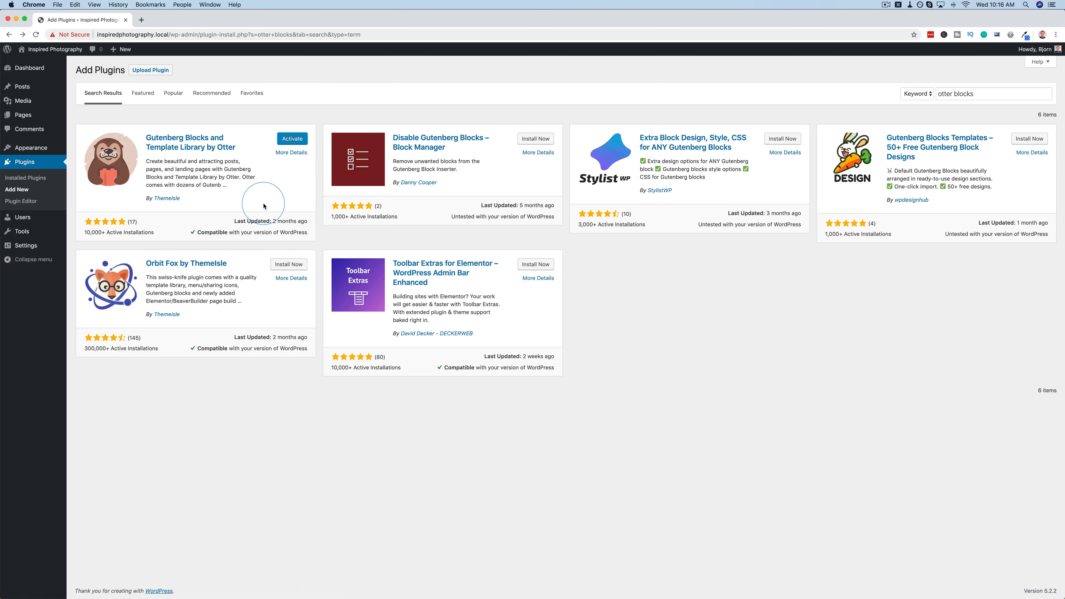
Bulk-activate all the installed plugins: Akismet Anti-Spam, Elementor, Gutenberg Blocks by Otter and Optimole
click(17, 179)
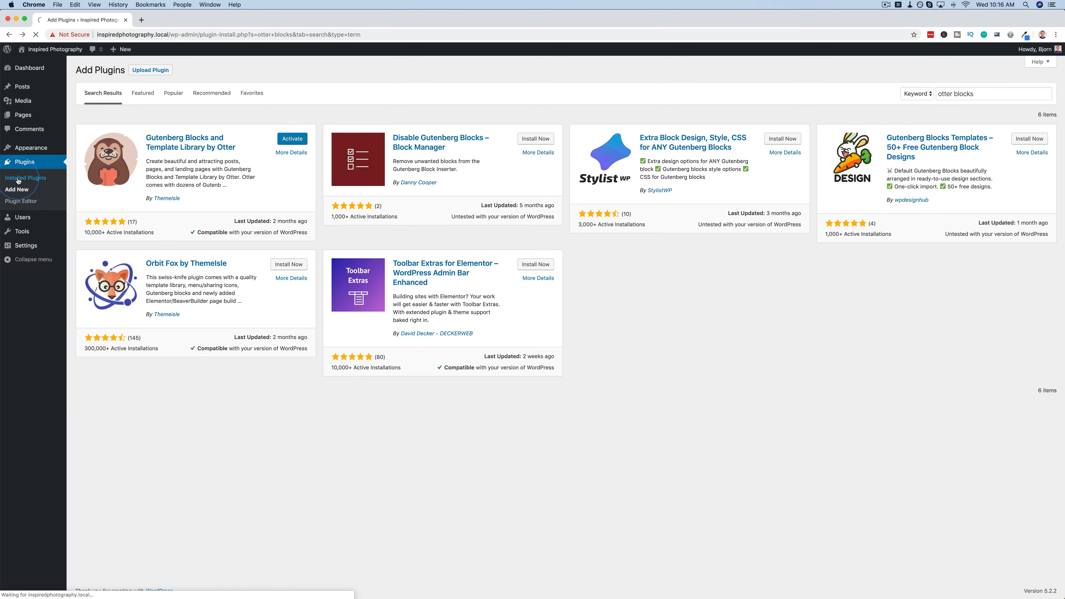
click(85, 117)
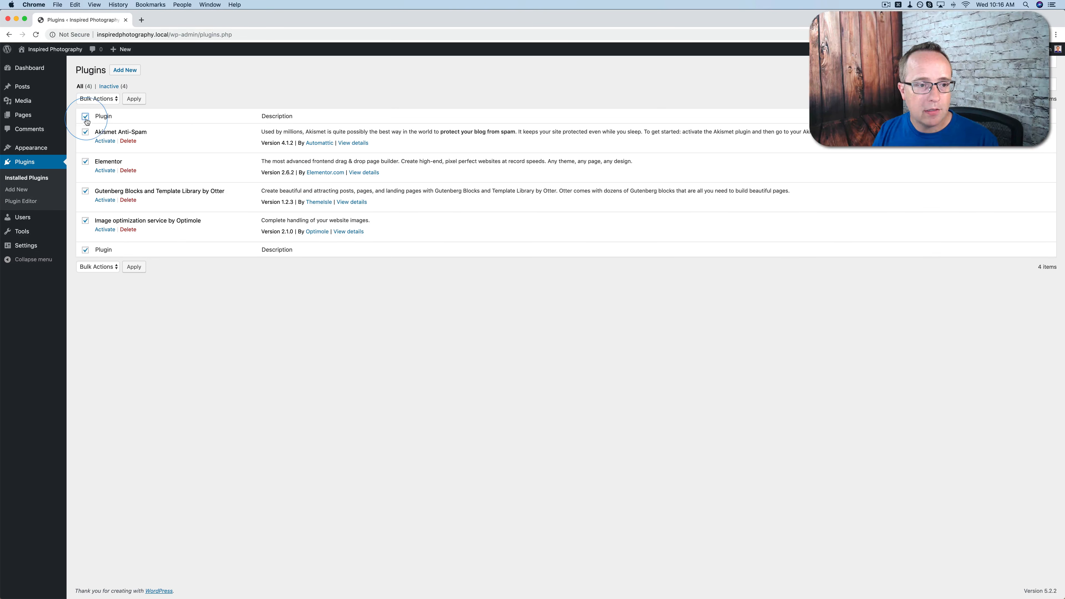
click(97, 99)
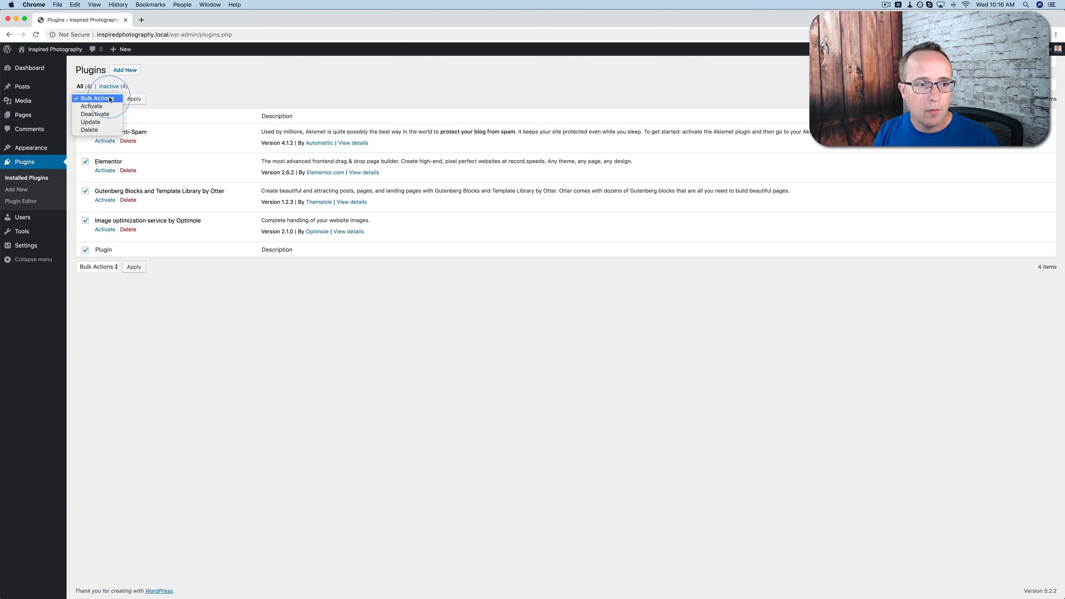
click(91, 106)
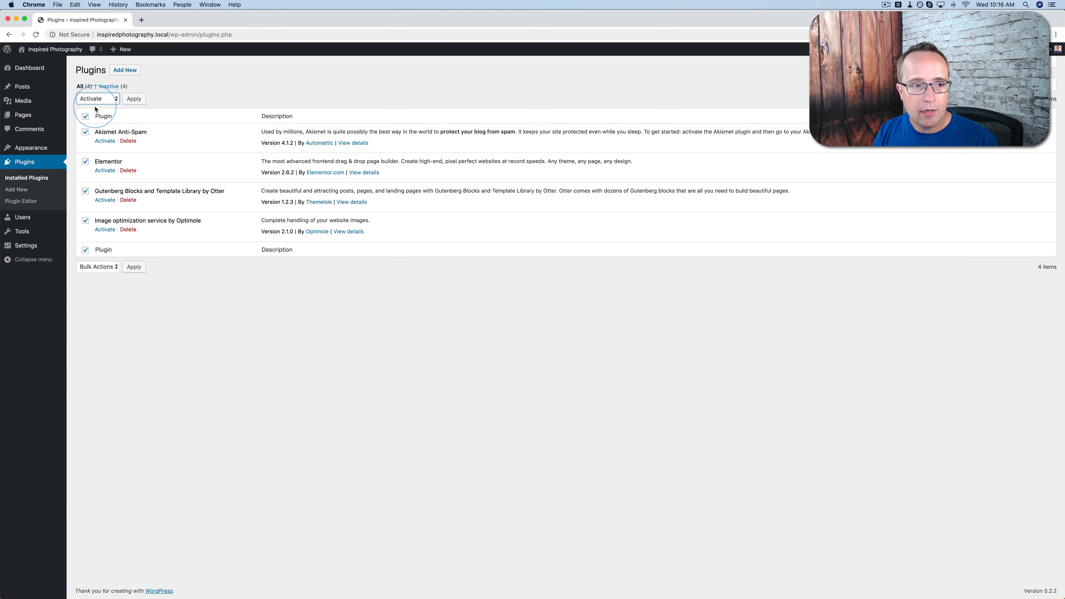
click(134, 100)
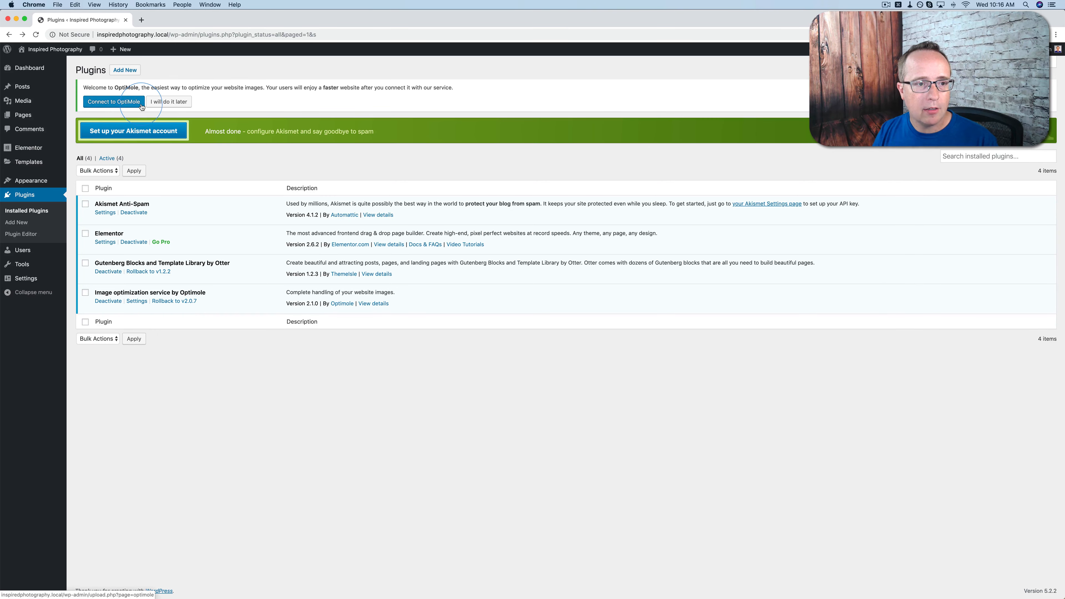
Start connecting to Optimole, check the e-mail address offered for registration, and choose to use an existing API key
click(125, 105)
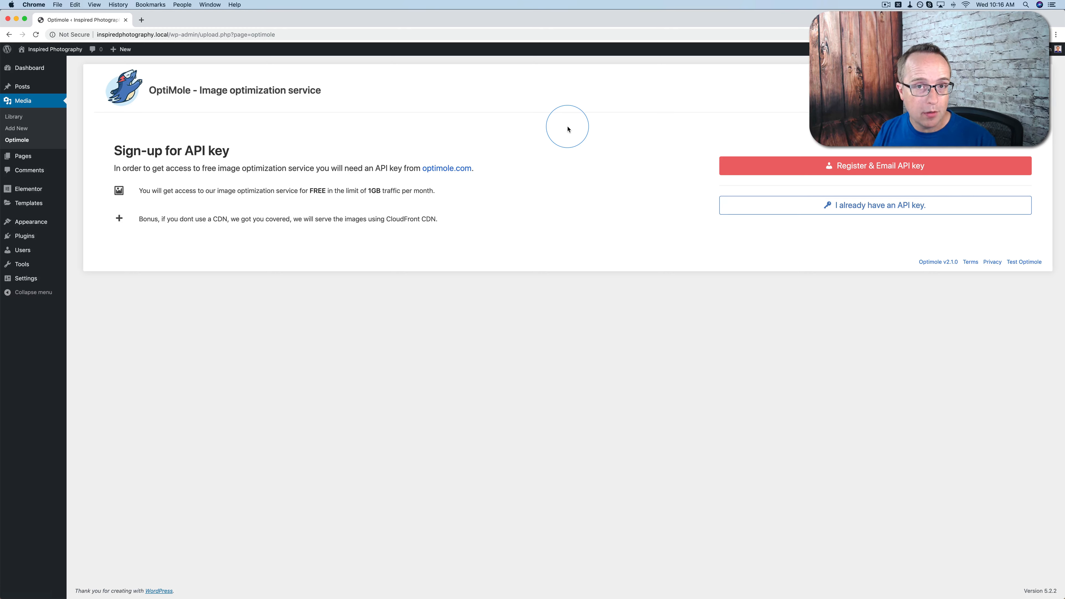
click(877, 167)
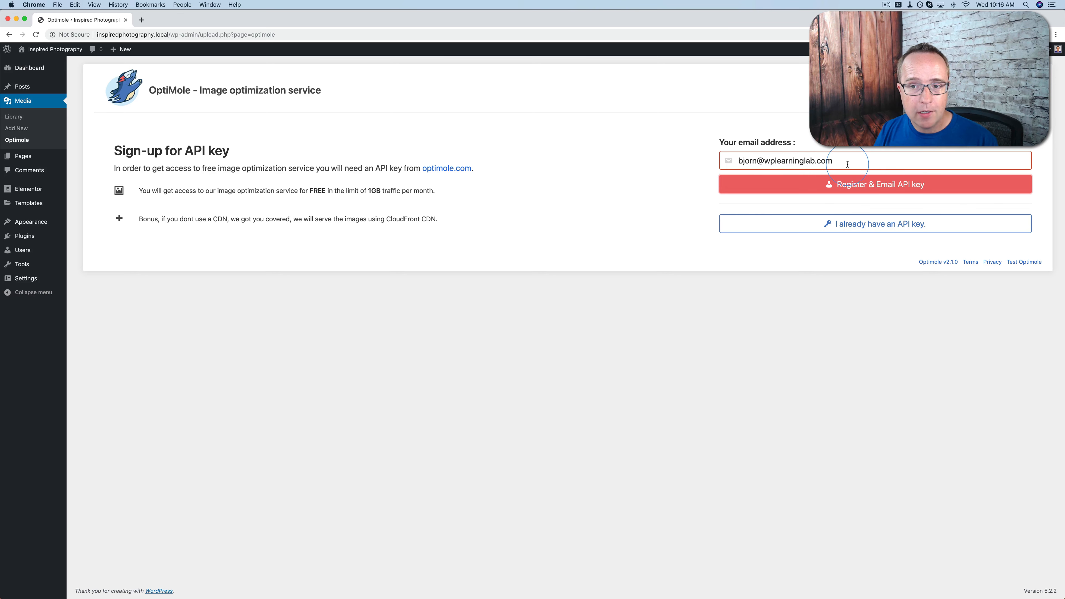
drag(847, 164, 732, 162)
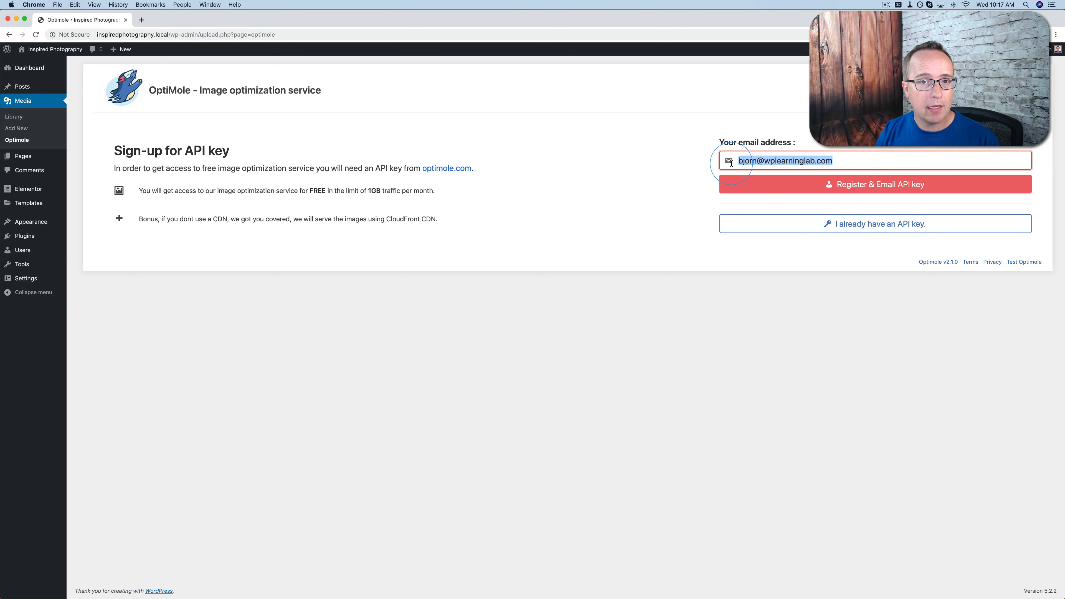
click(681, 186)
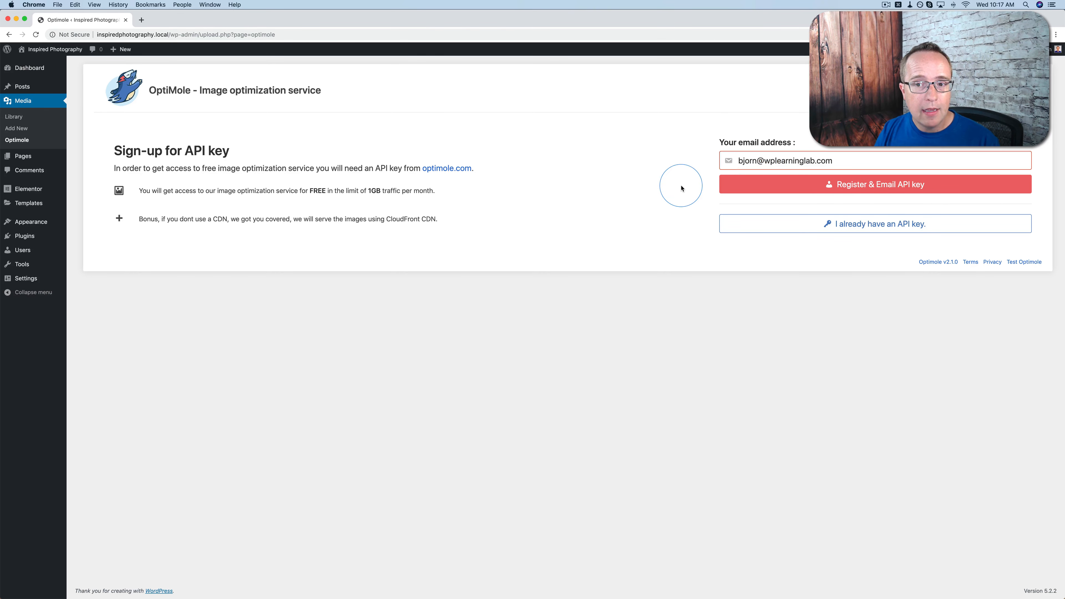
click(872, 223)
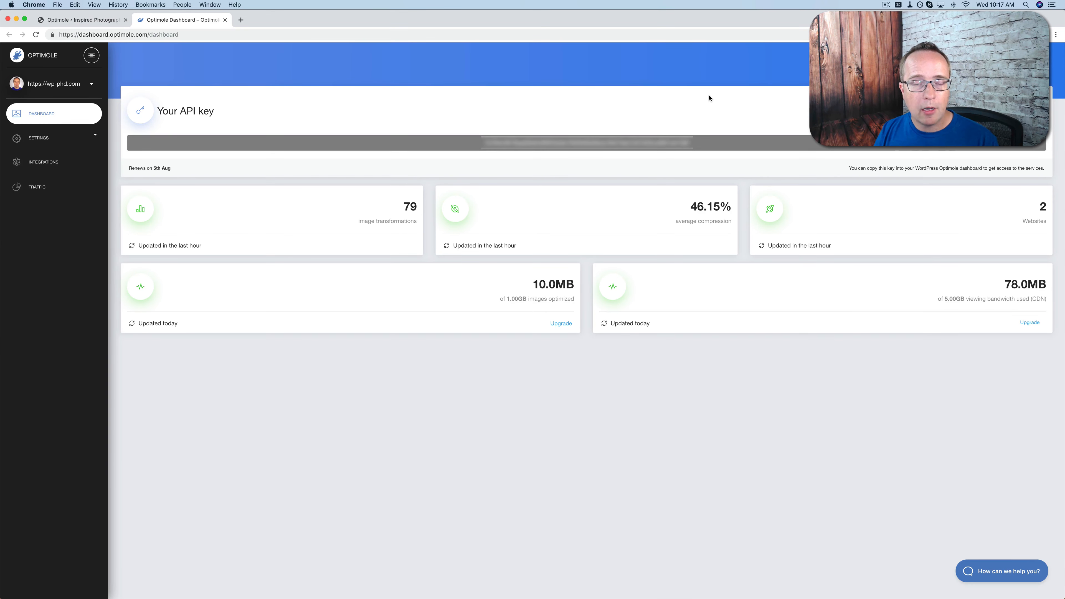
Copy the account's API key from the Optimole dashboard
double_click(604, 140)
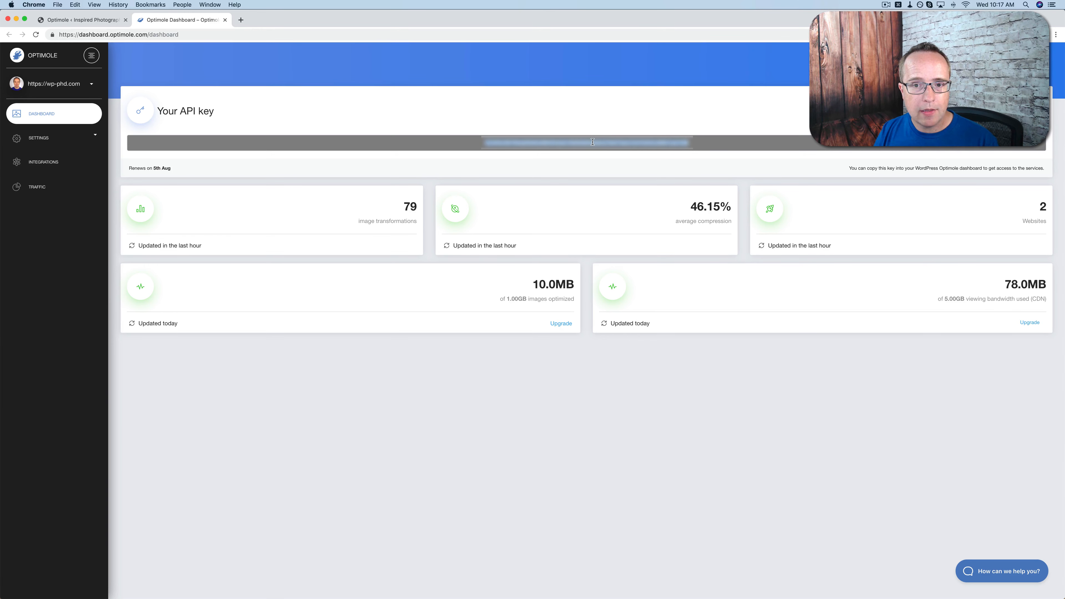
right_click(593, 140)
click(612, 162)
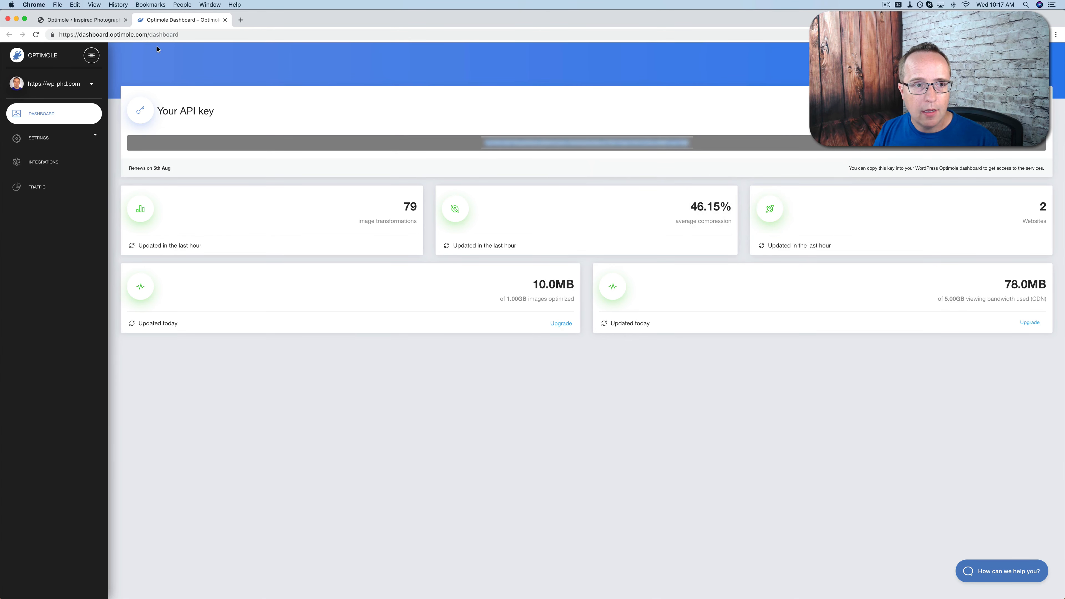
Paste the API key into the Optimole plugin's connection page in WordPress and connect the site to the service
click(79, 20)
click(368, 173)
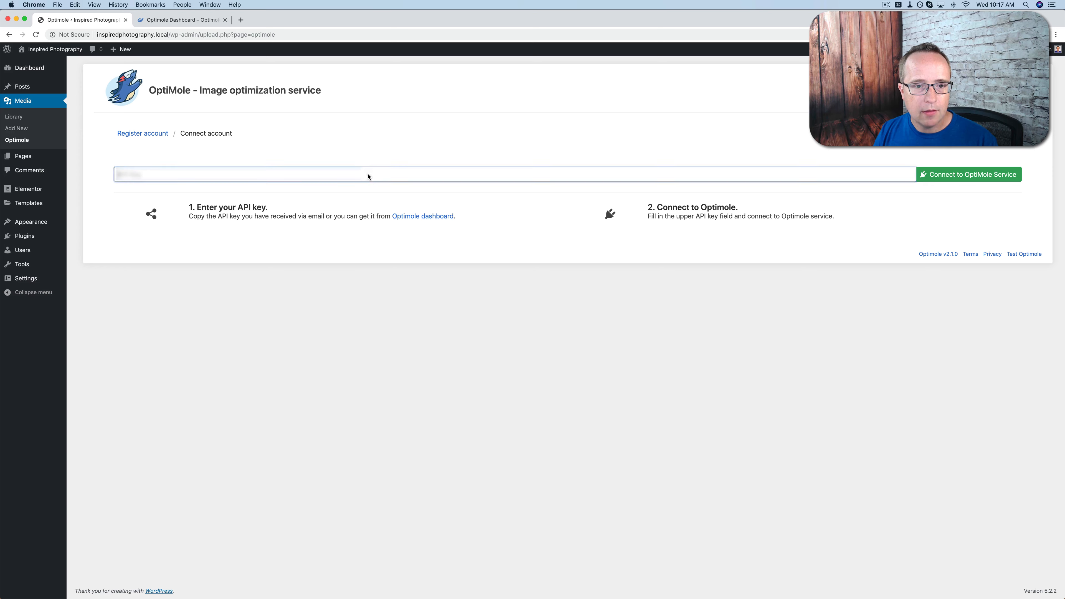
right_click(368, 173)
click(388, 226)
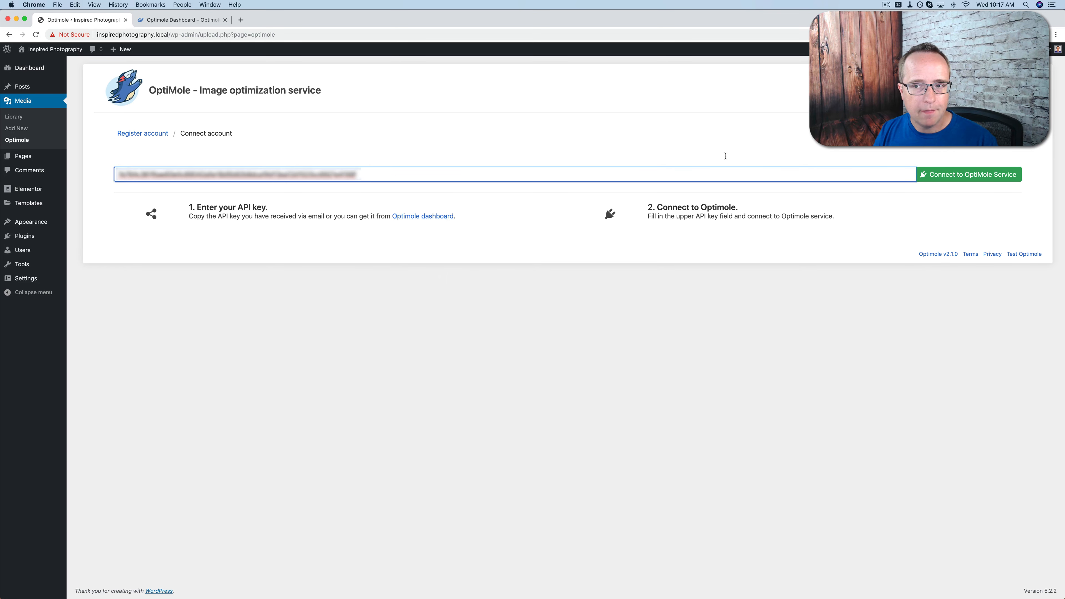
click(984, 179)
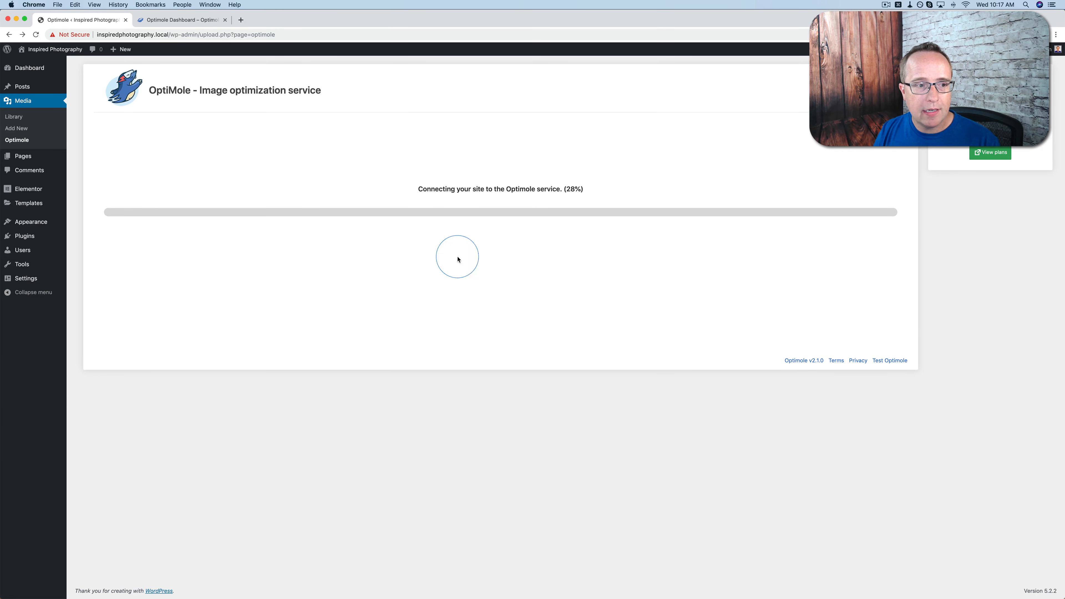
Open the Neve theme's Customizer and go to its Header settings
mouse_move(50, 228)
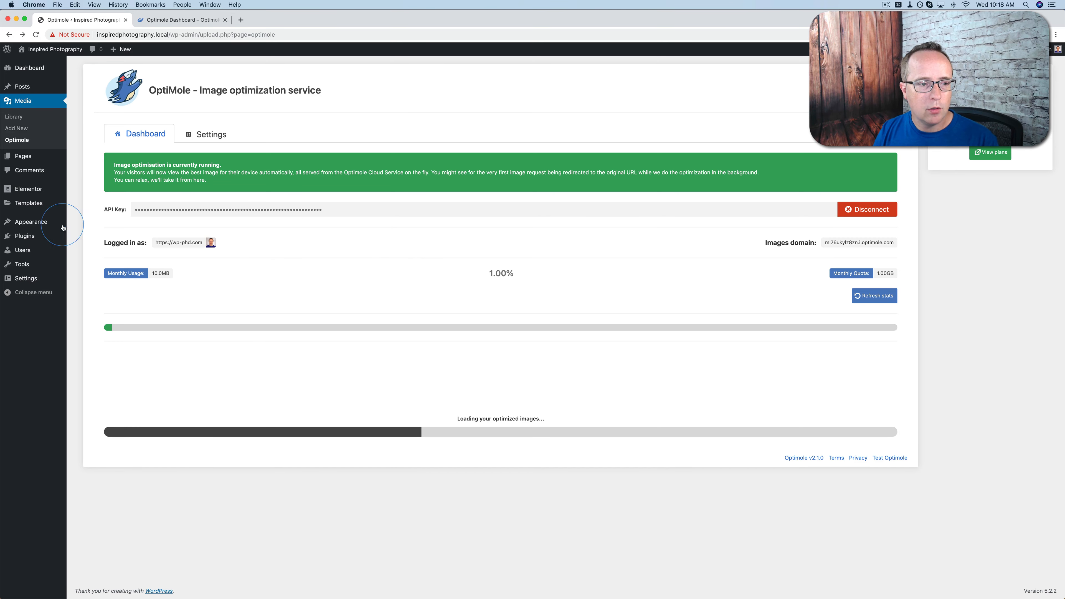
click(86, 234)
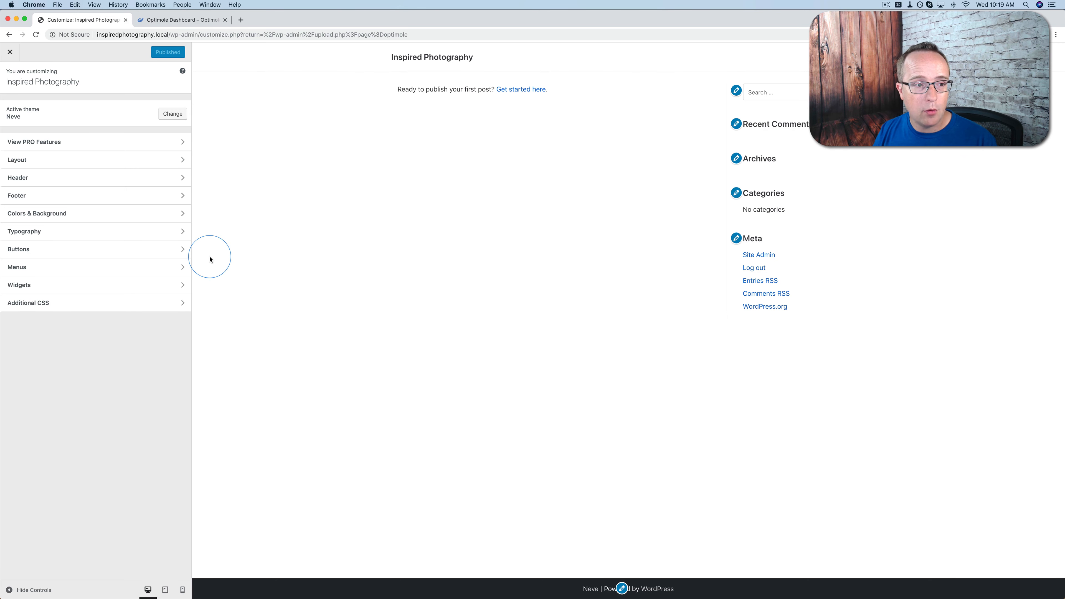
click(109, 180)
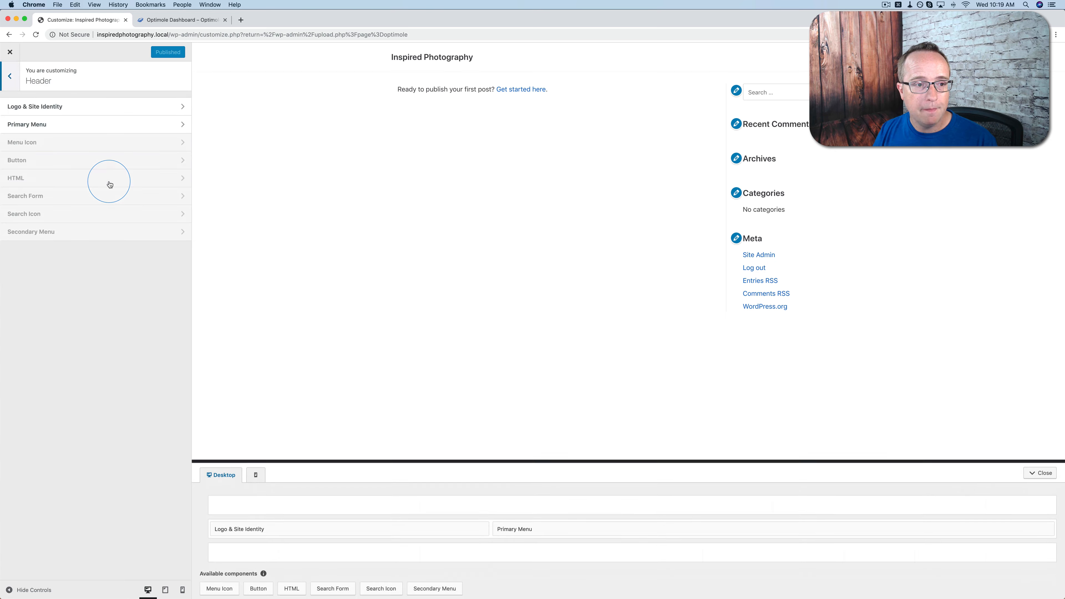
click(145, 180)
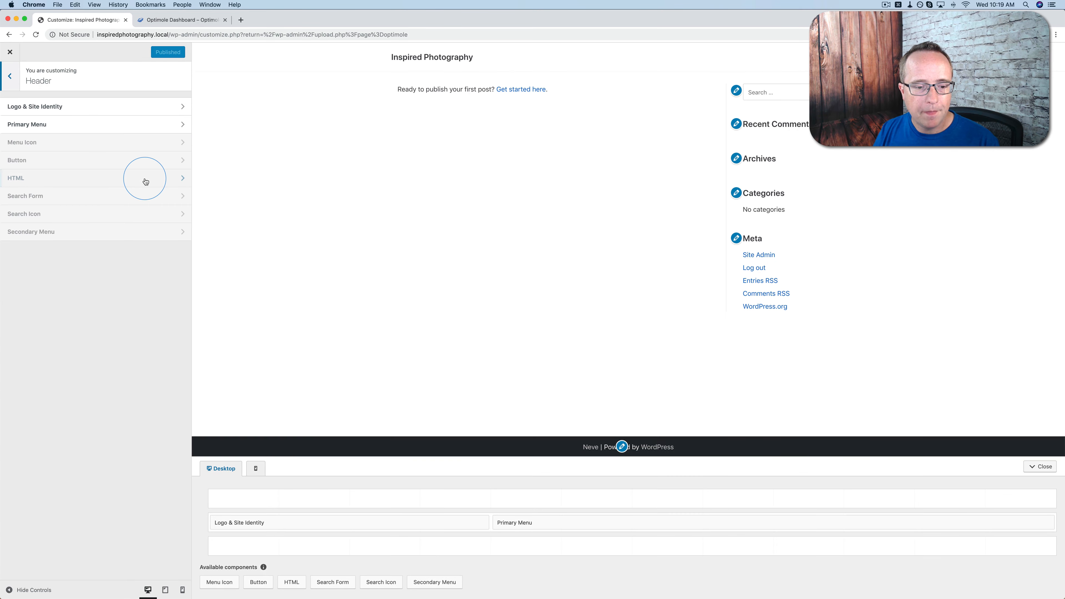
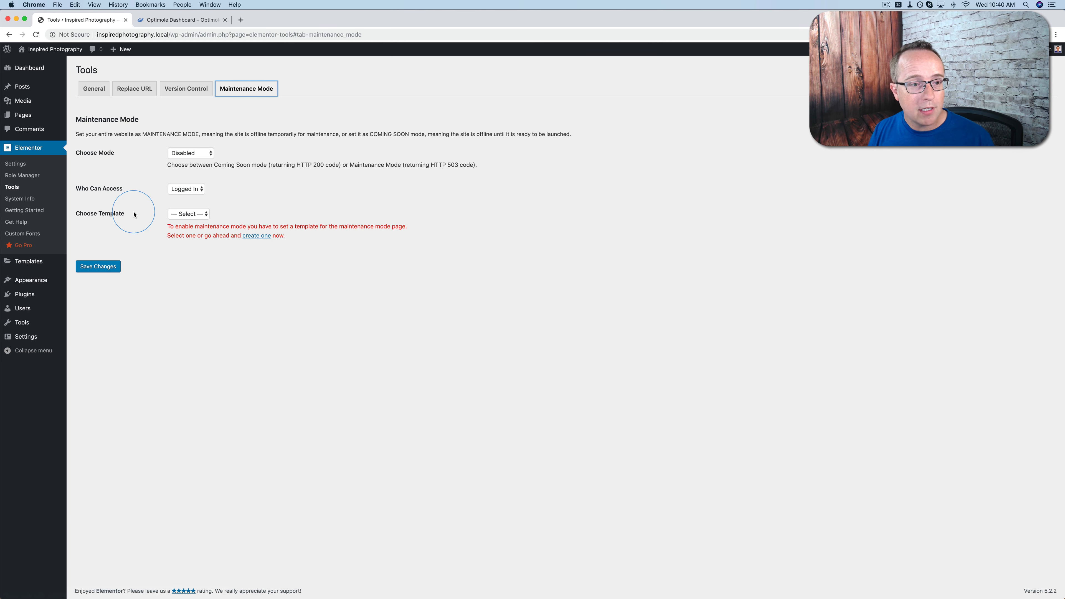
Review Elementor's System Info page, from the server environment down to the active plugins and log
click(19, 202)
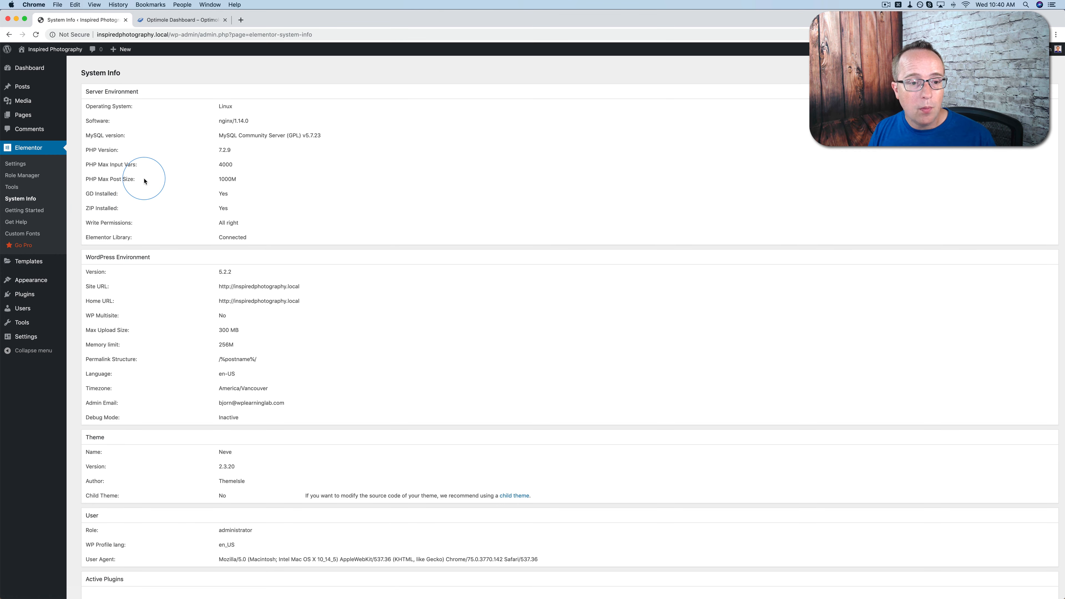
scroll(142, 180, down, 6)
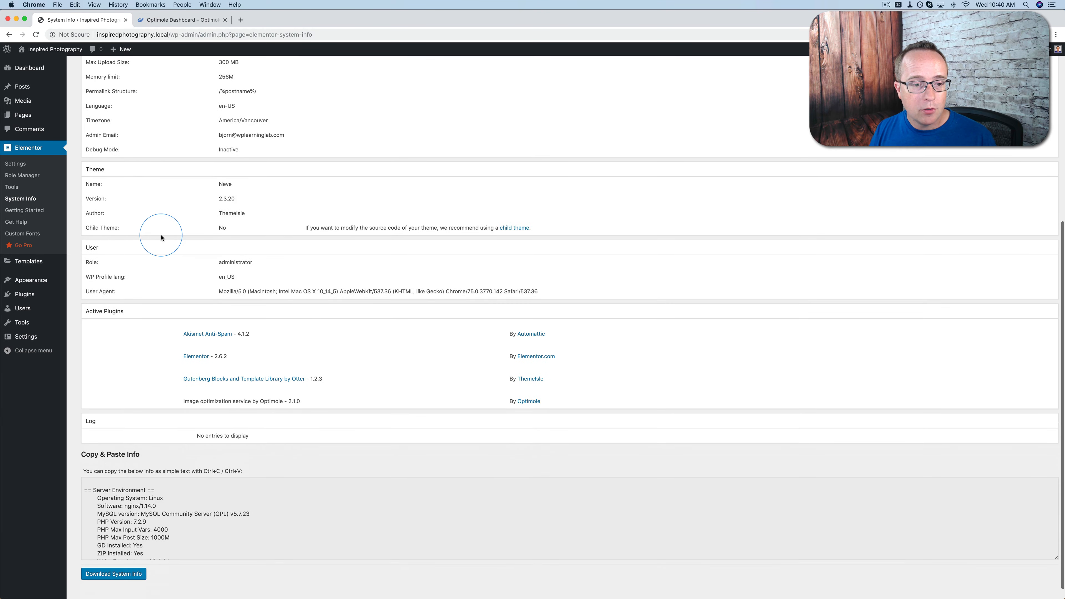
scroll(155, 222, up, 5)
scroll(161, 238, up, 1)
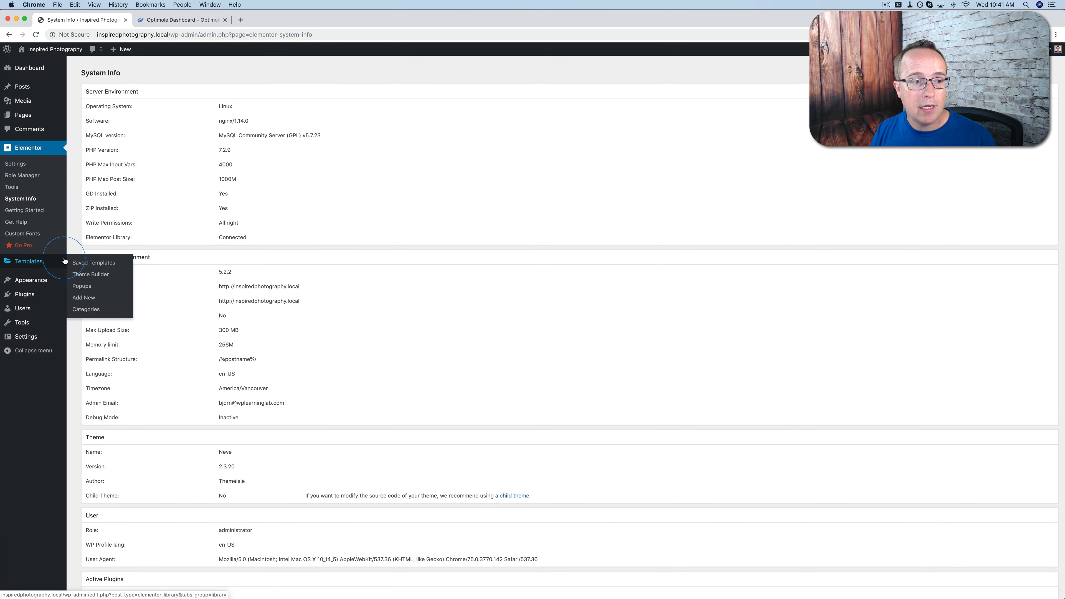
Look through Elementor's Getting Started, Get Help and Custom Fonts pages
click(33, 212)
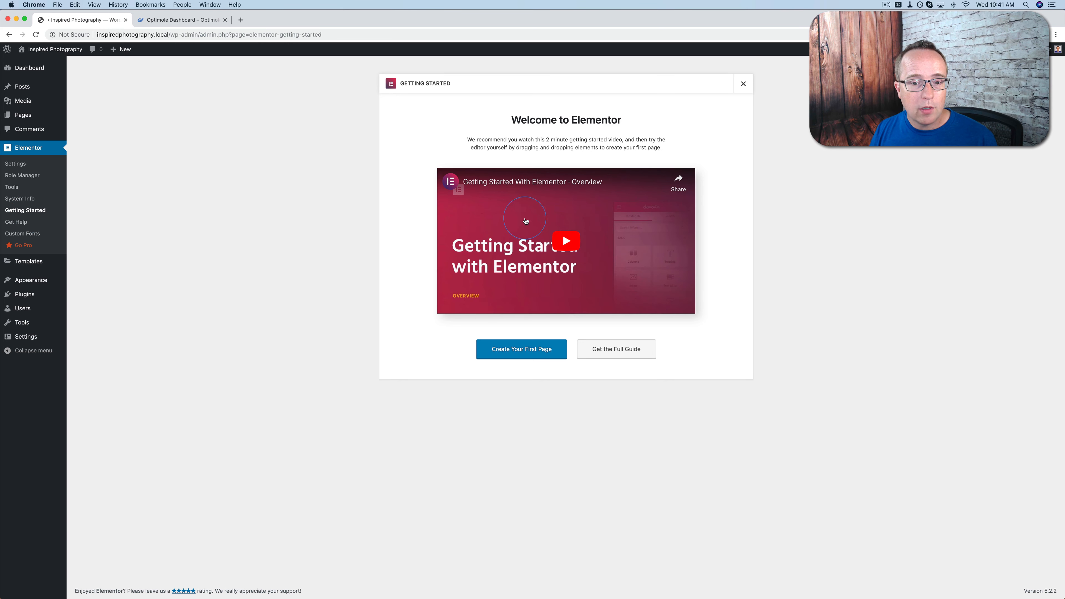
click(16, 224)
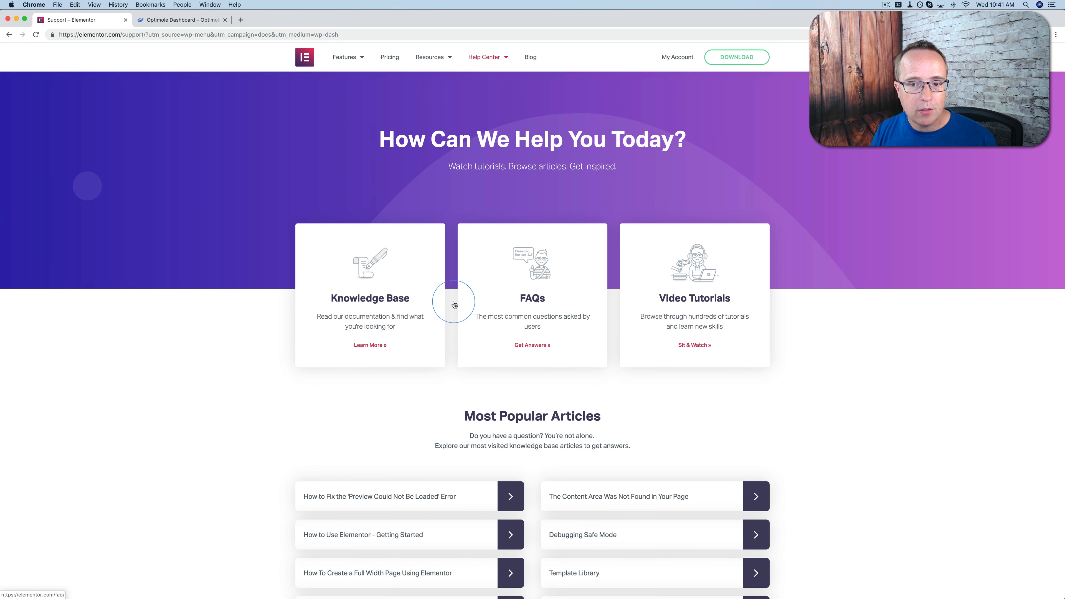
click(6, 34)
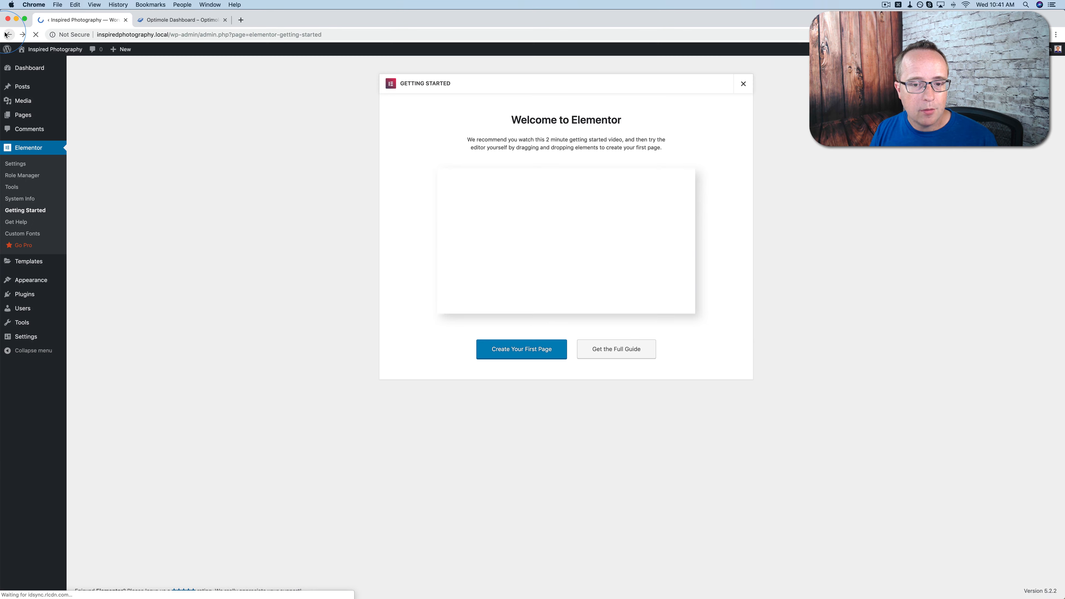
click(20, 238)
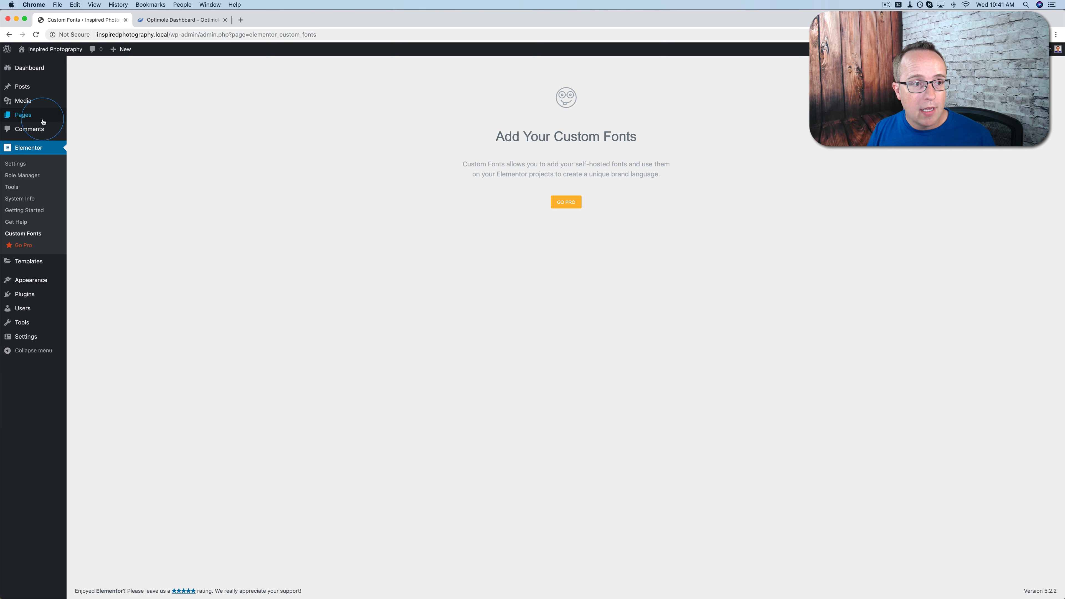
Open the Homepage page from the site's pages and start editing it with Elementor
click(26, 119)
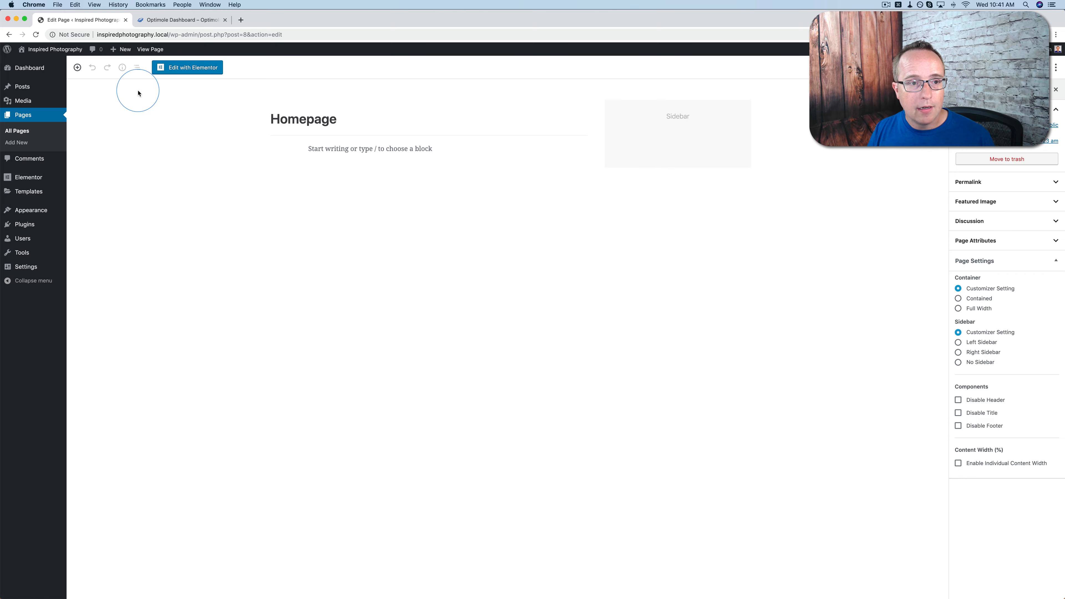
click(212, 68)
click(511, 414)
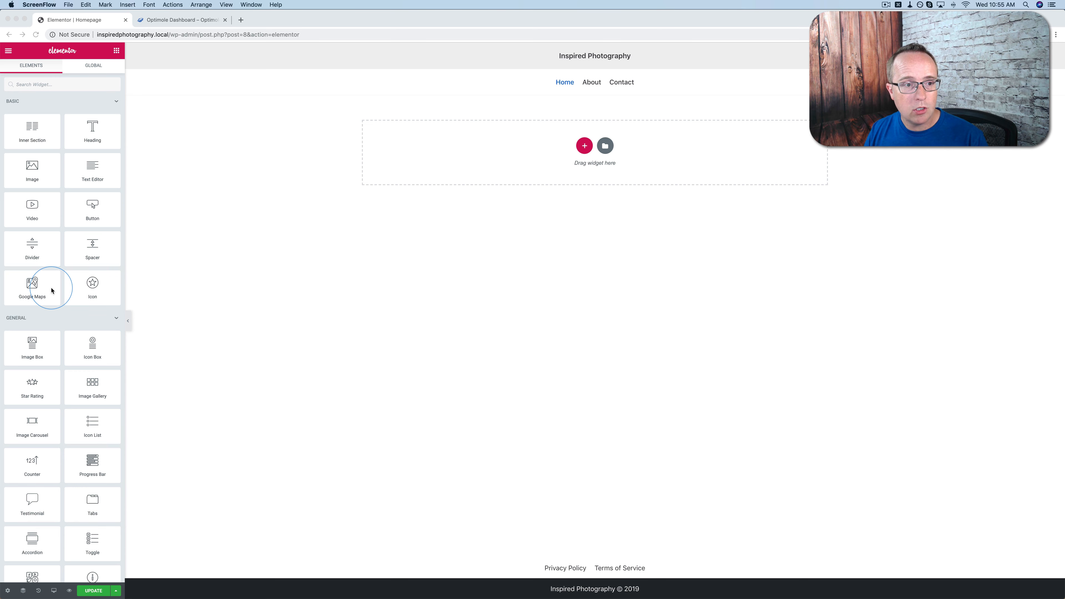
Examine the Heading widget and the column structures offered for a new section, then dismiss the structure choices
click(88, 125)
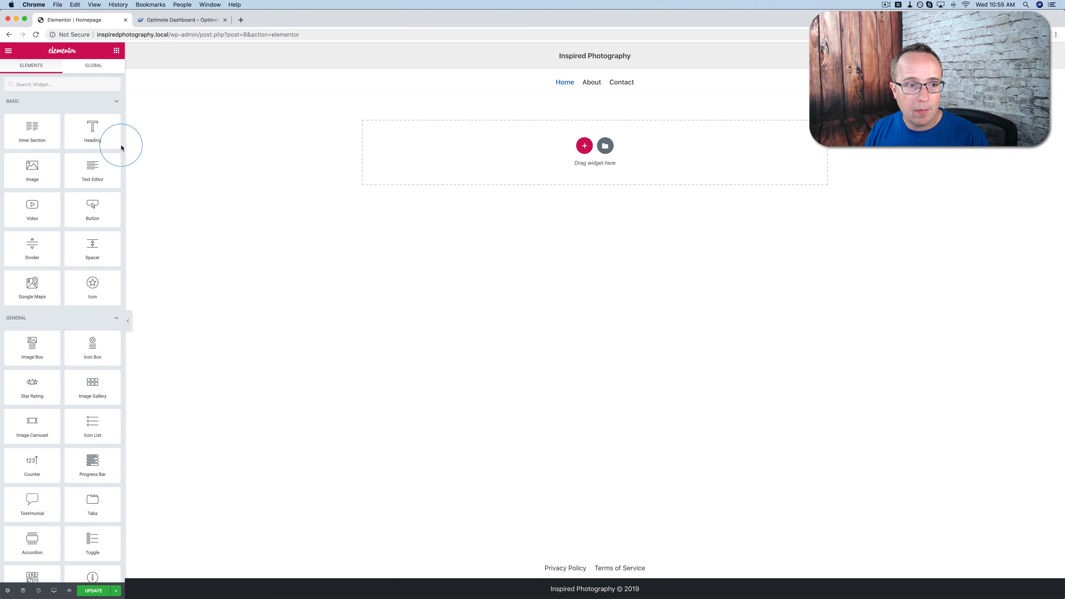
drag(120, 145, 428, 187)
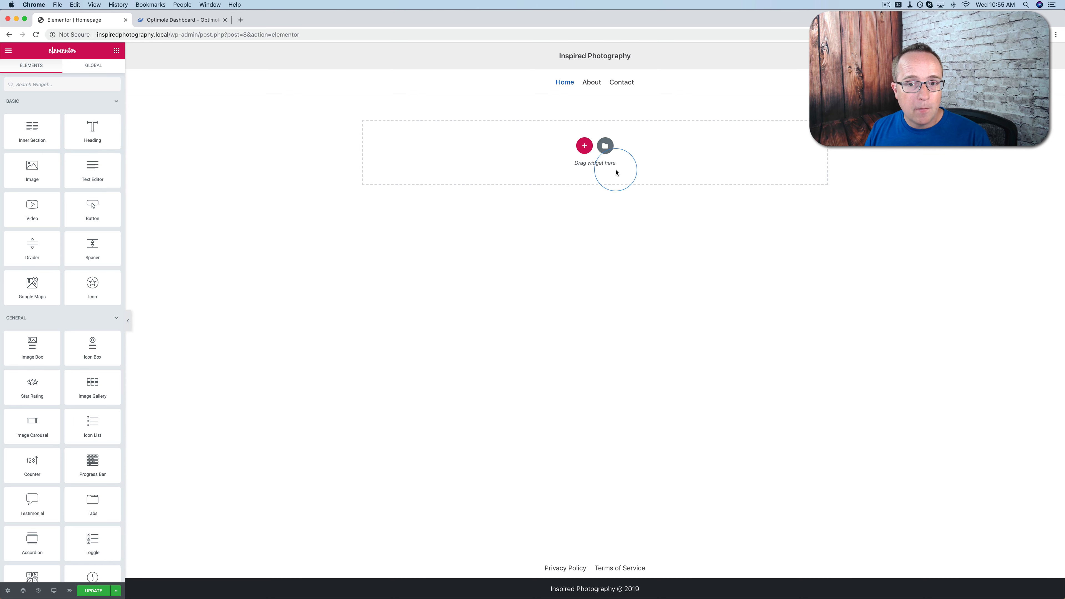
click(585, 146)
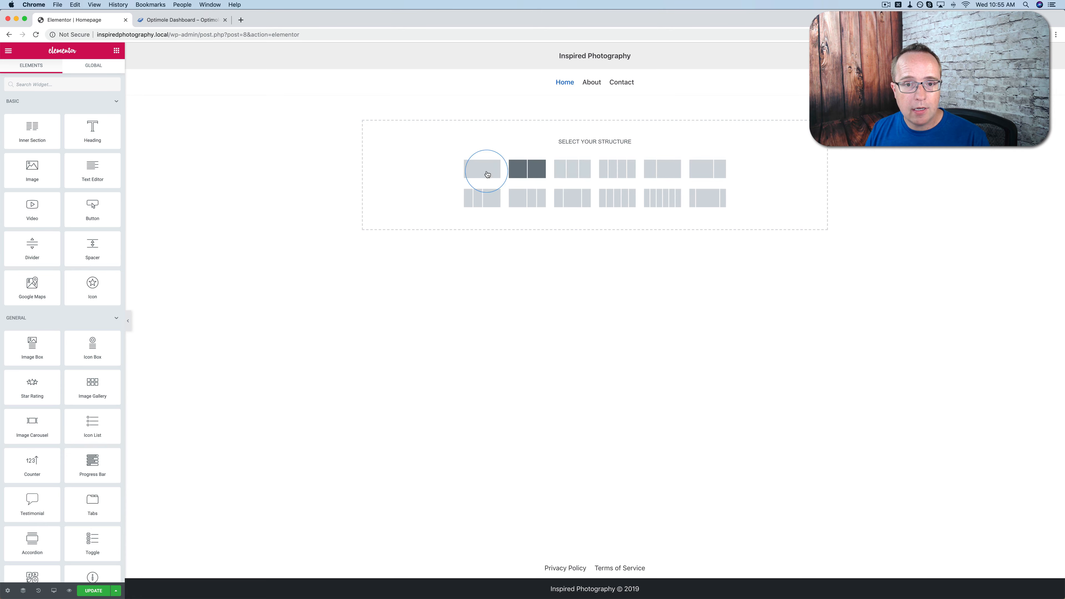
click(813, 135)
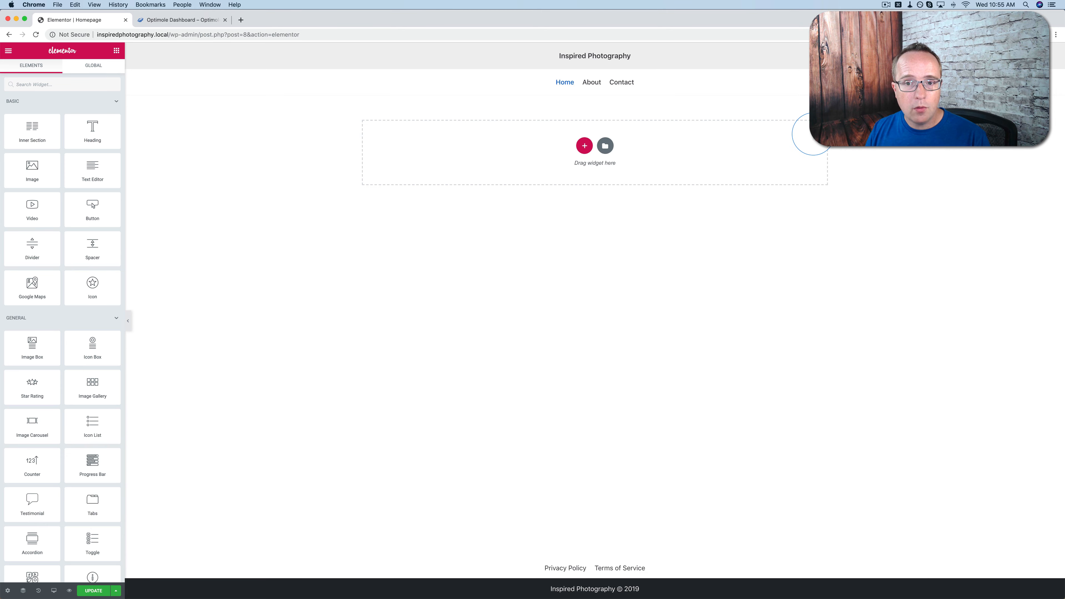
Open the Elementor template library and browse its page templates, checking which are free to insert and which are Pro
click(605, 146)
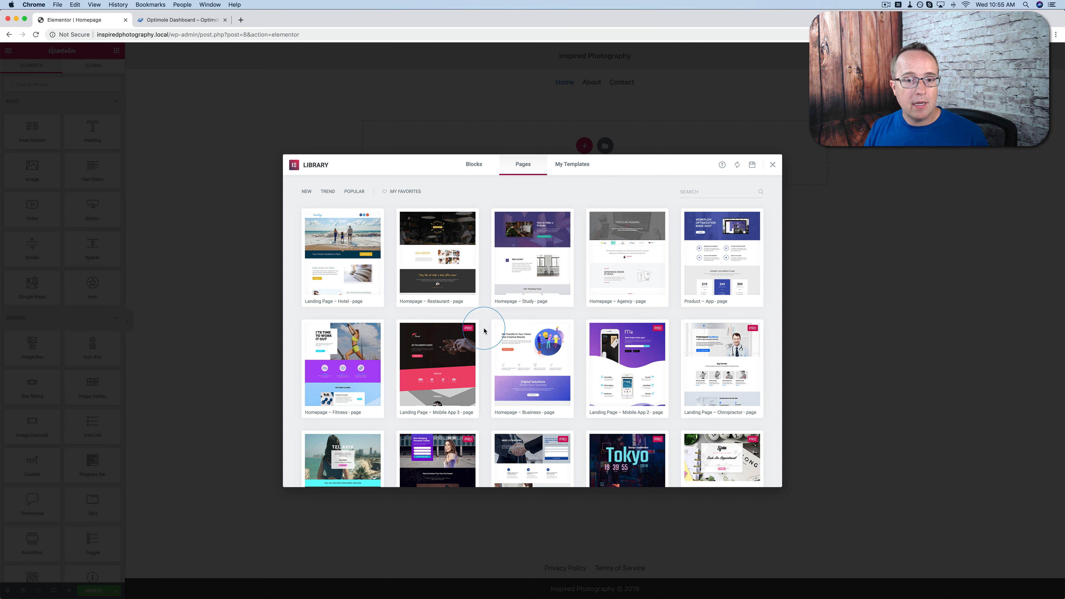
mouse_move(376, 287)
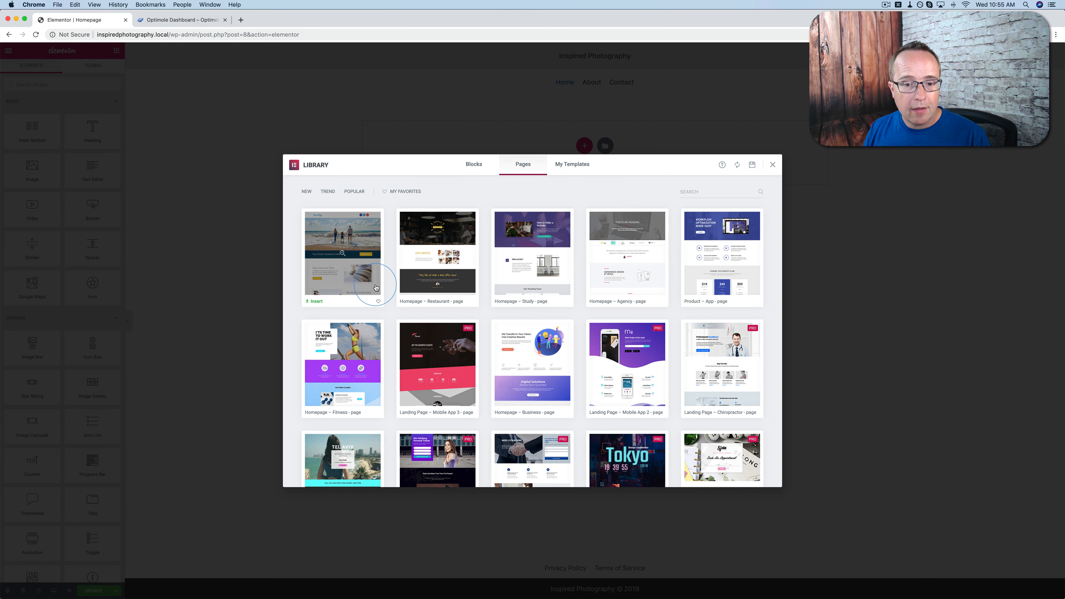
scroll(376, 287, down, 10)
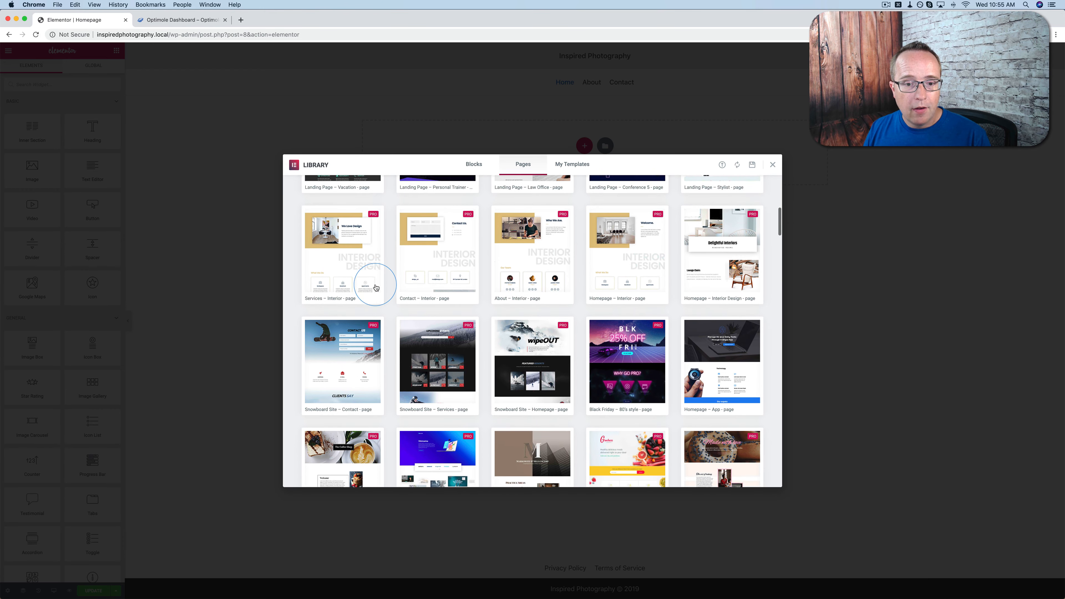
scroll(376, 287, down, 2)
mouse_move(470, 234)
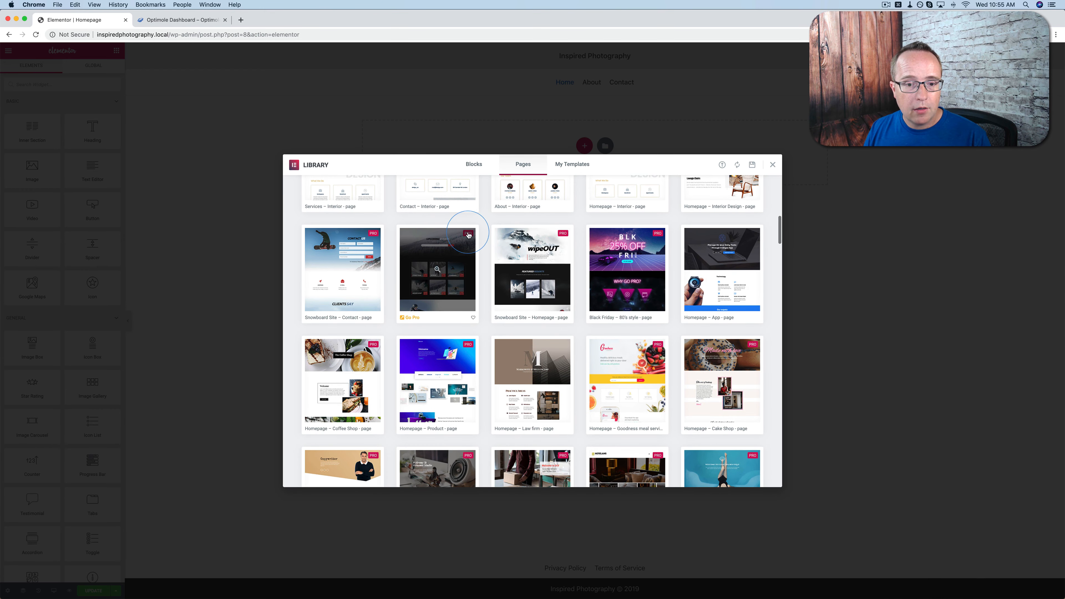
scroll(482, 250, down, 3)
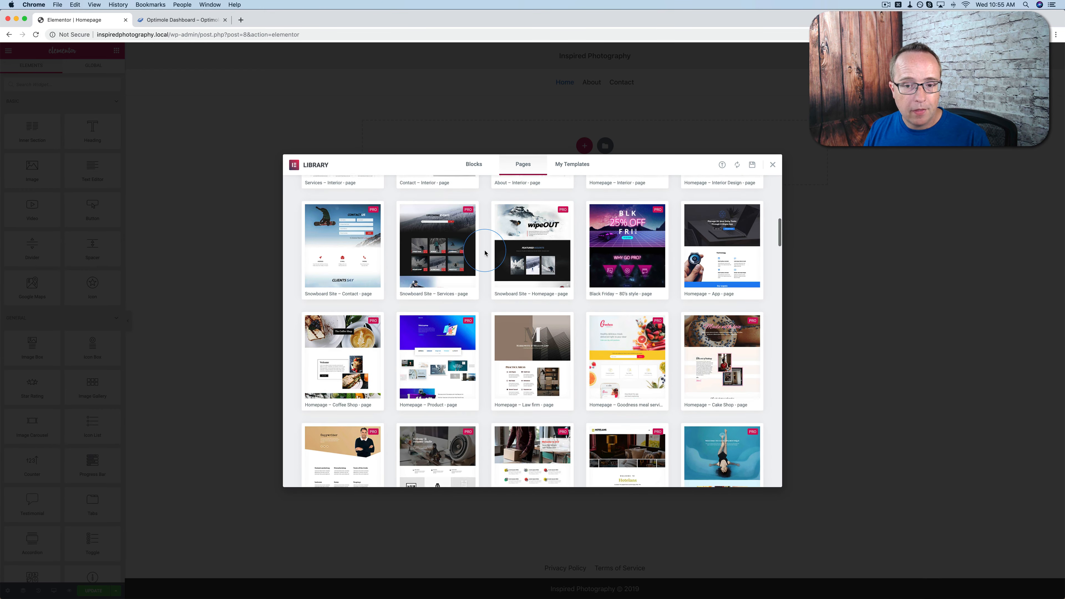
scroll(484, 253, down, 1)
mouse_move(553, 244)
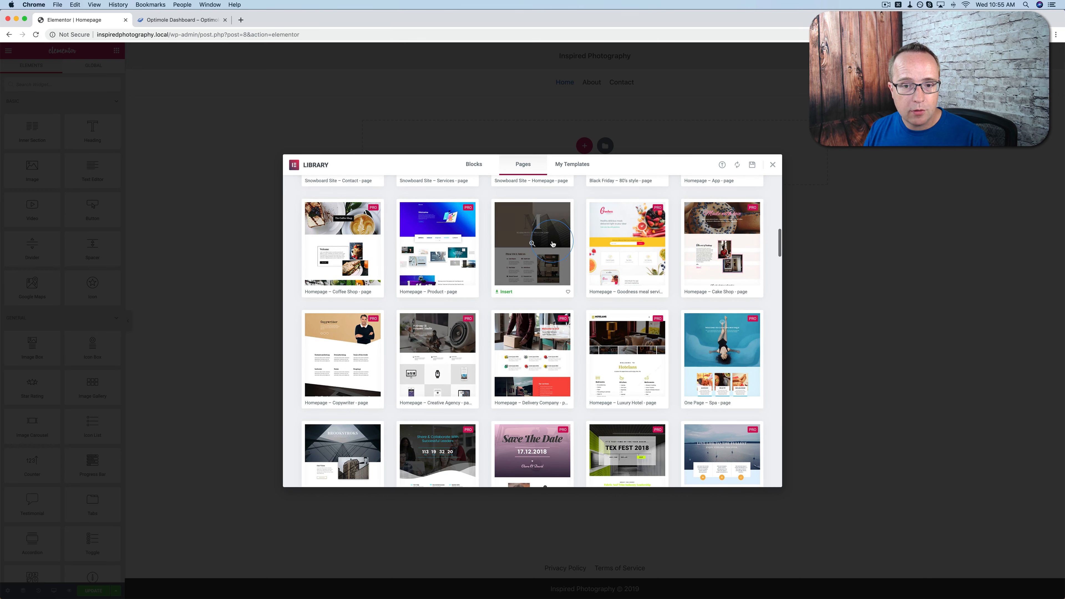
scroll(490, 257, down, 5)
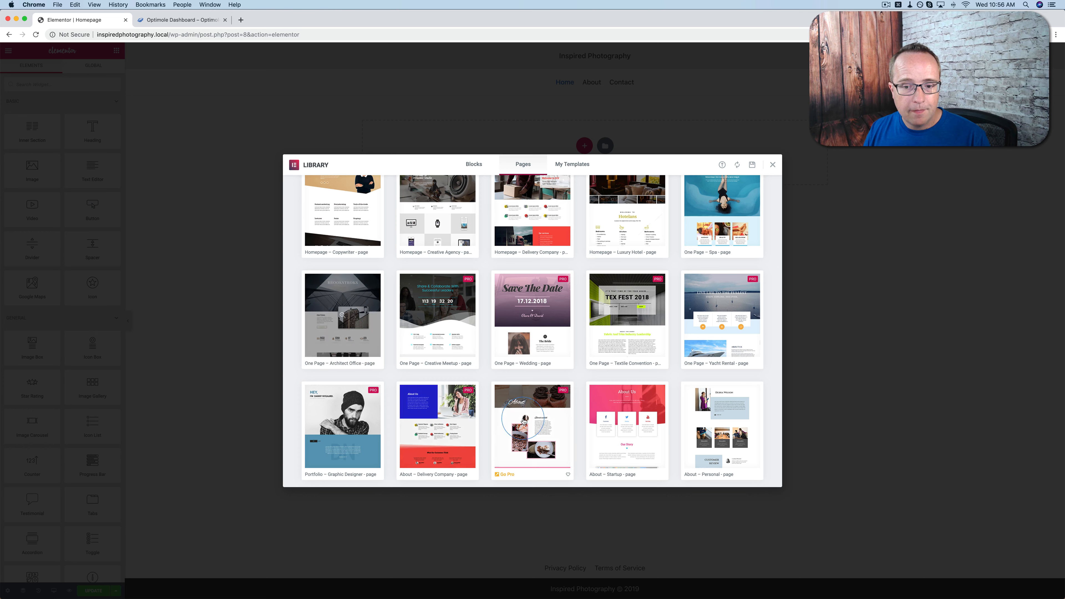
mouse_move(639, 423)
scroll(629, 398, up, 10)
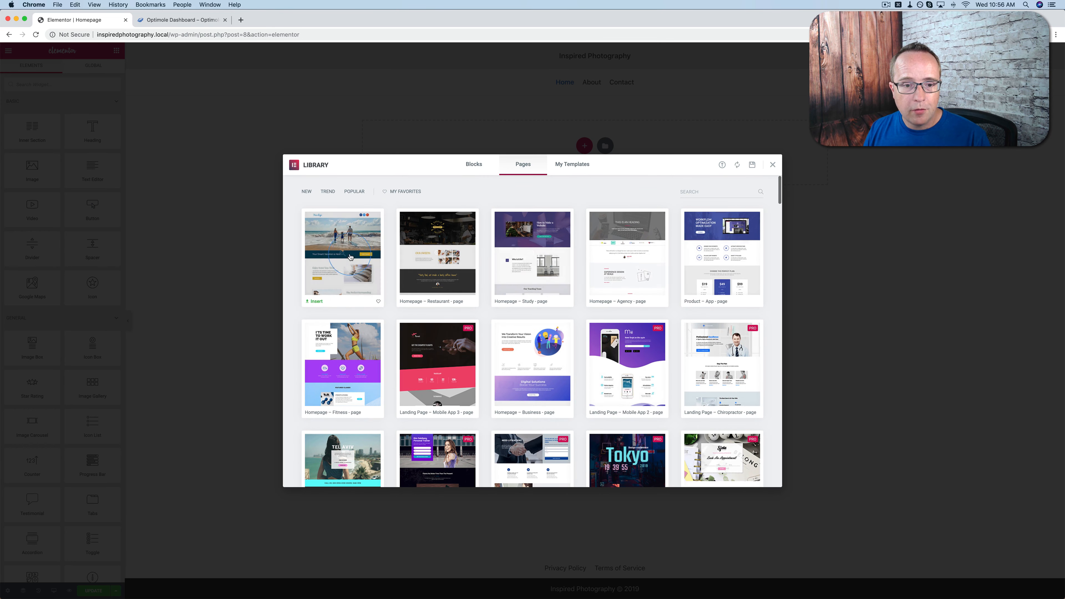
Browse the ready-made blocks in the template library
click(473, 164)
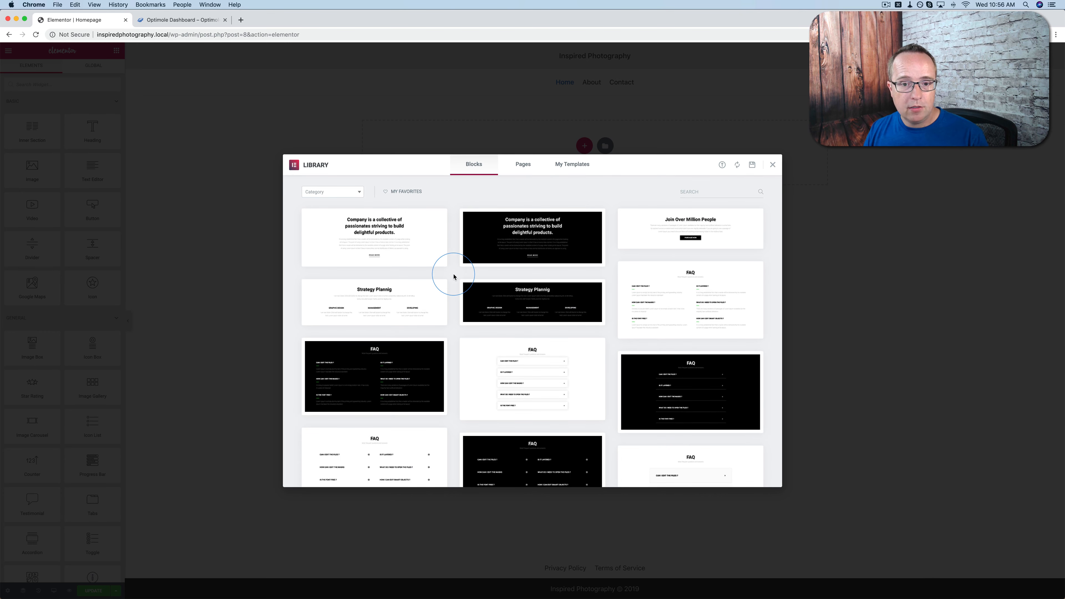
scroll(444, 305, down, 15)
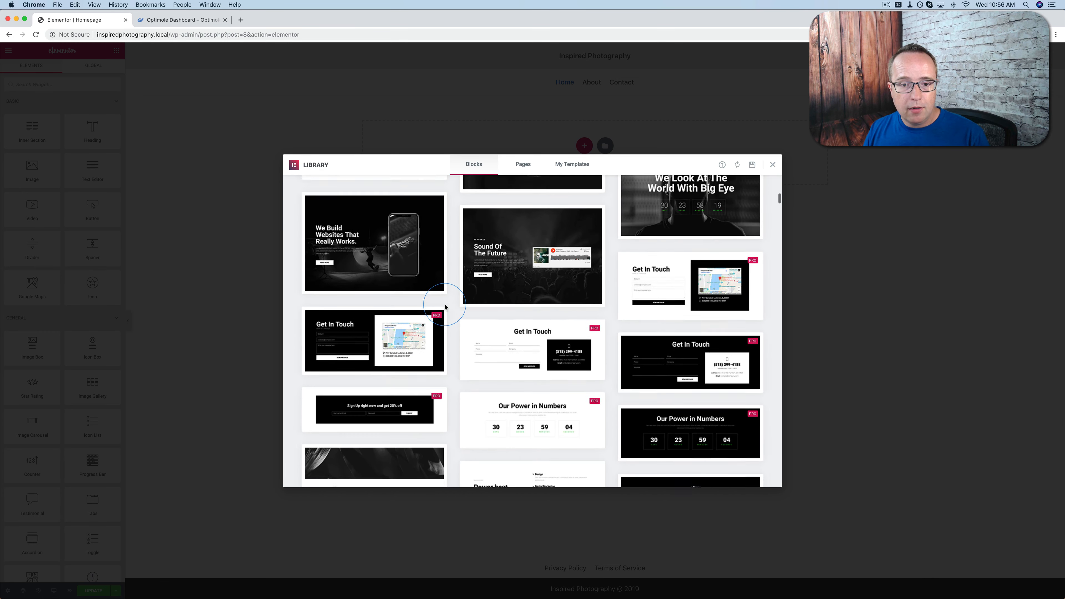
scroll(444, 306, down, 15)
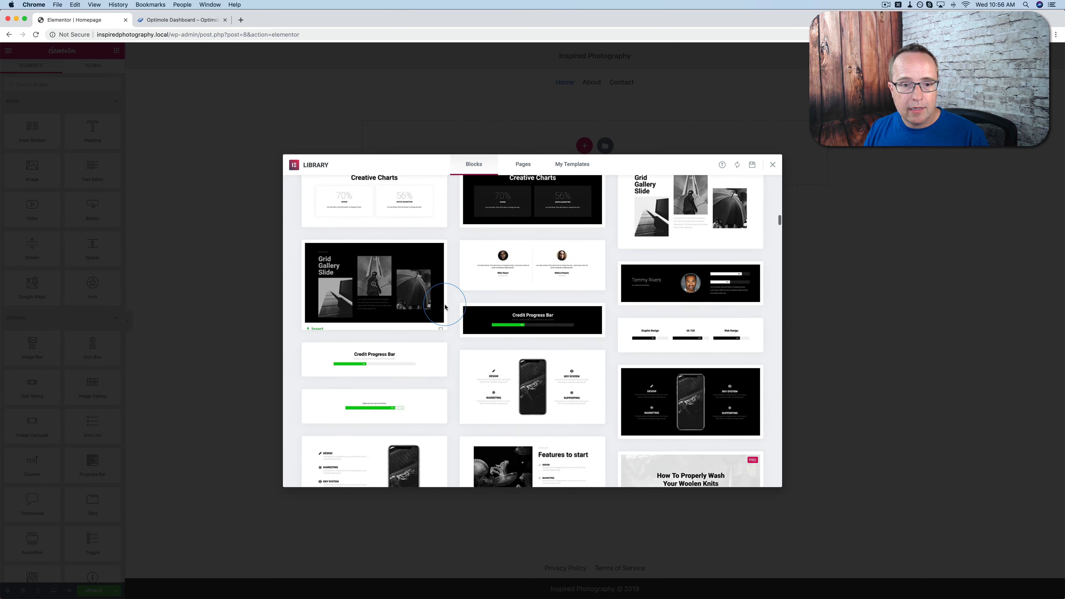
scroll(444, 307, down, 2)
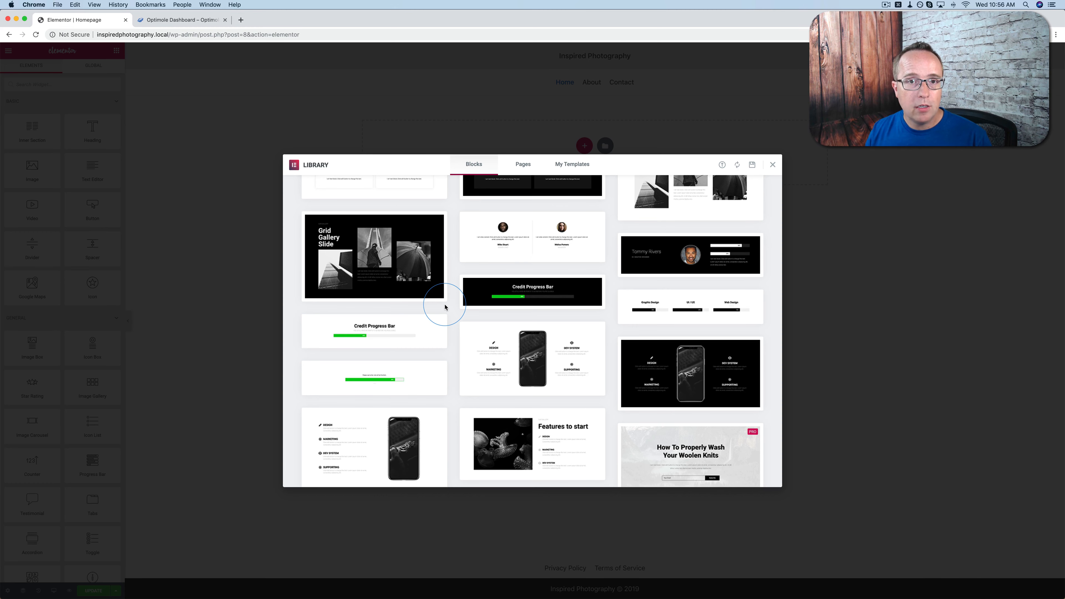
scroll(444, 306, up, 20)
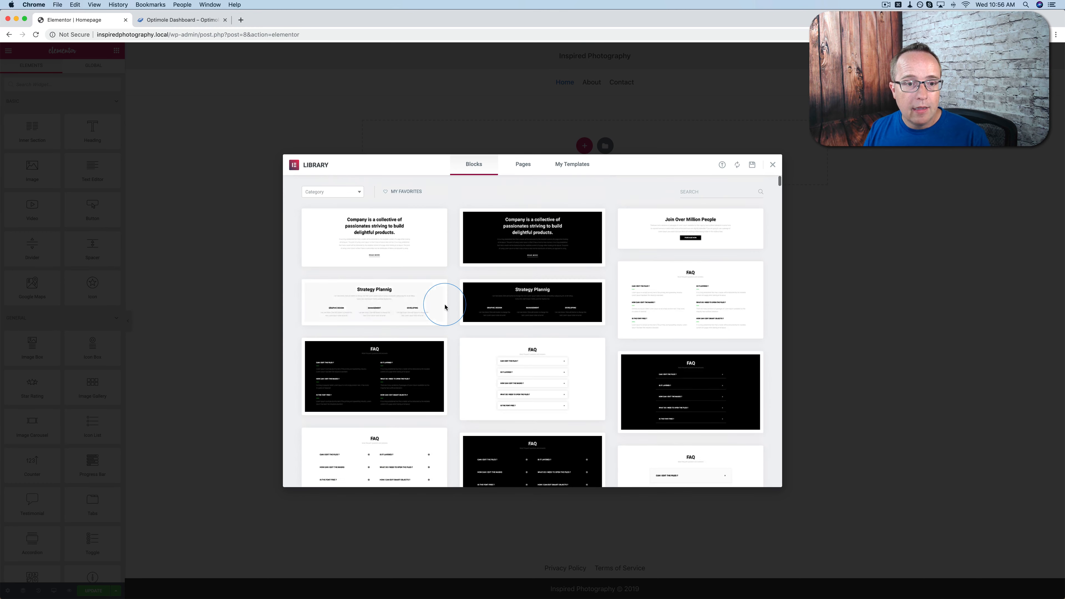
Filter the library's blocks by the Testimonials category, look through the designs, and close the library
click(356, 192)
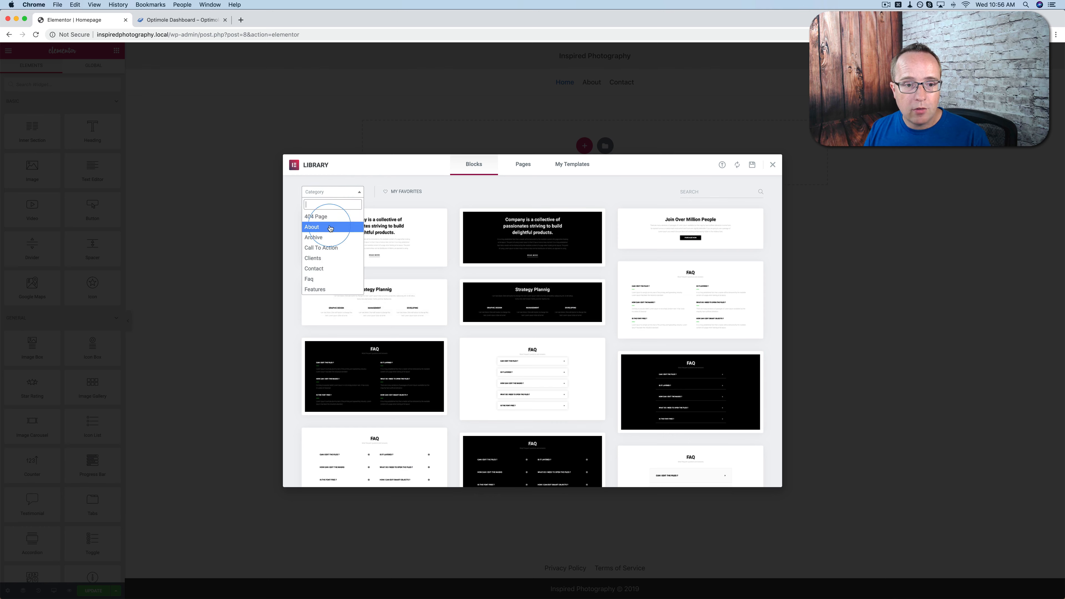
scroll(329, 252, down, 5)
scroll(329, 254, down, 3)
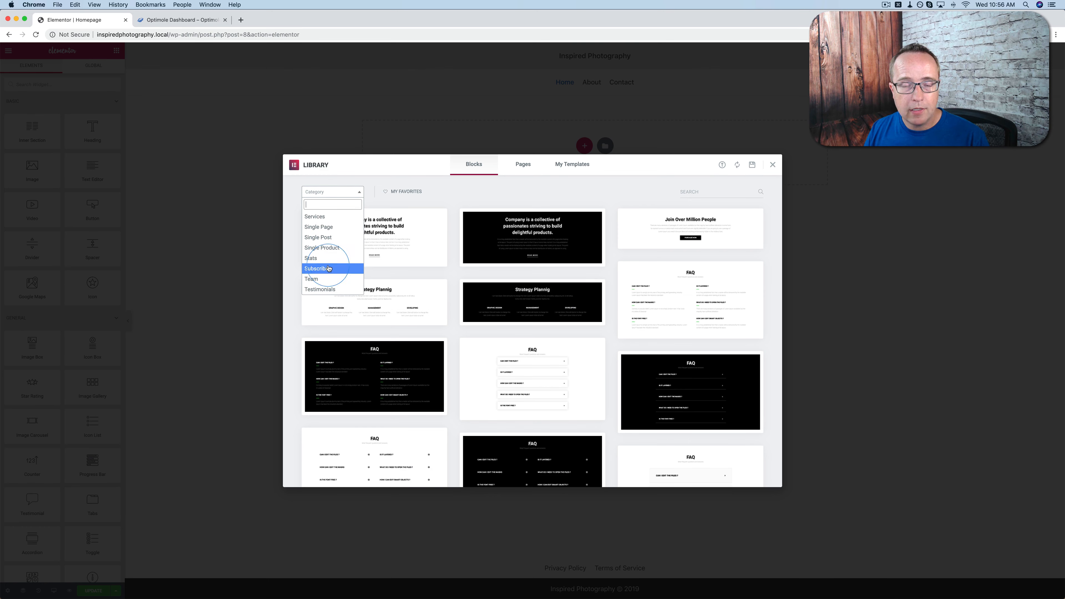
click(328, 291)
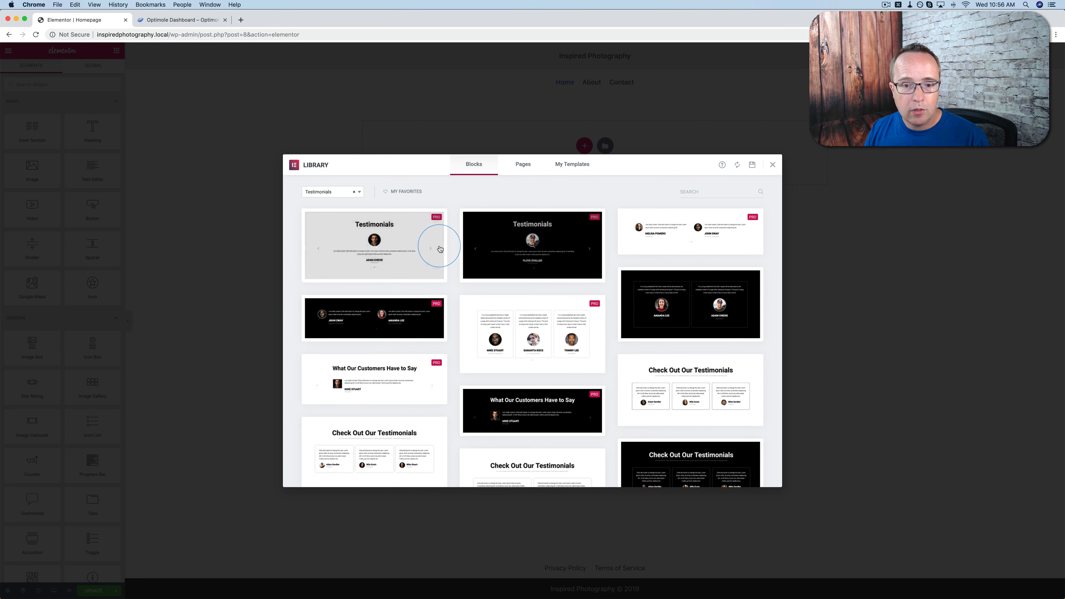
scroll(431, 247, down, 7)
scroll(440, 249, down, 3)
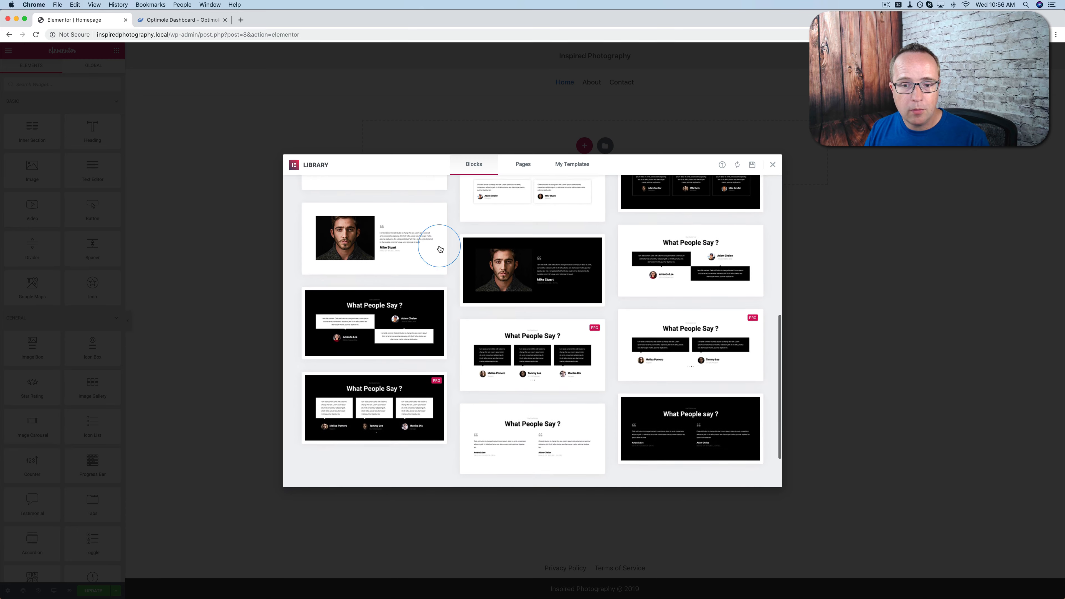
scroll(483, 395, up, 10)
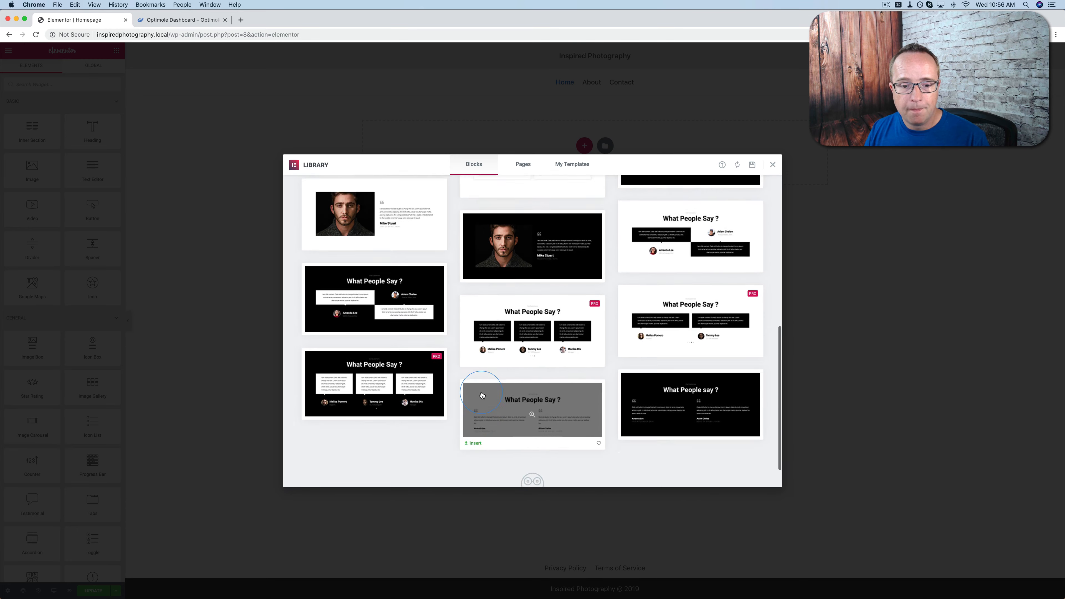
click(773, 165)
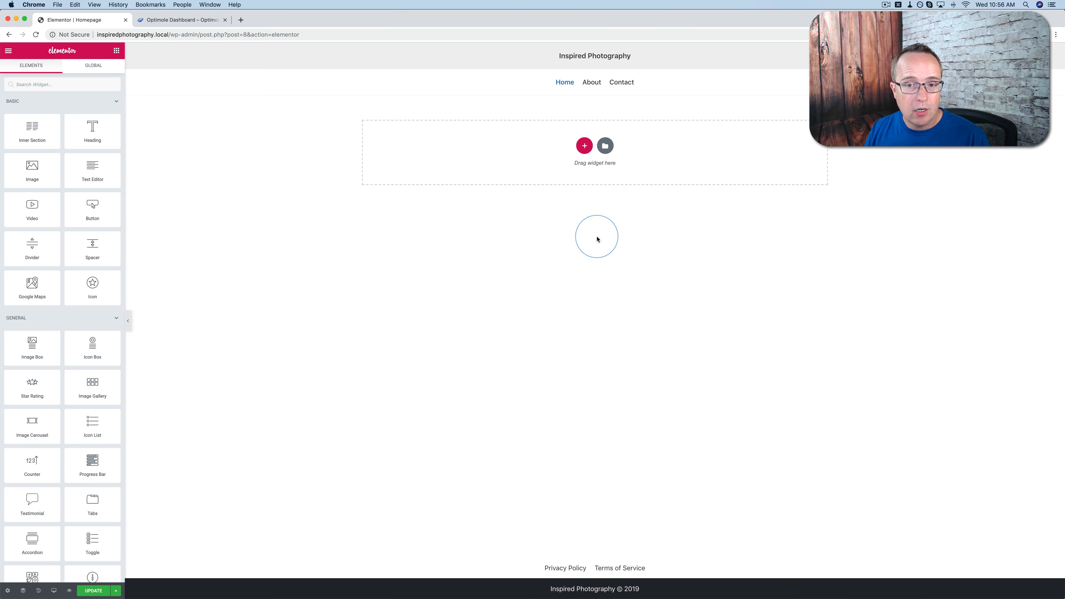
Add a new section with a single-column structure to the homepage
click(584, 146)
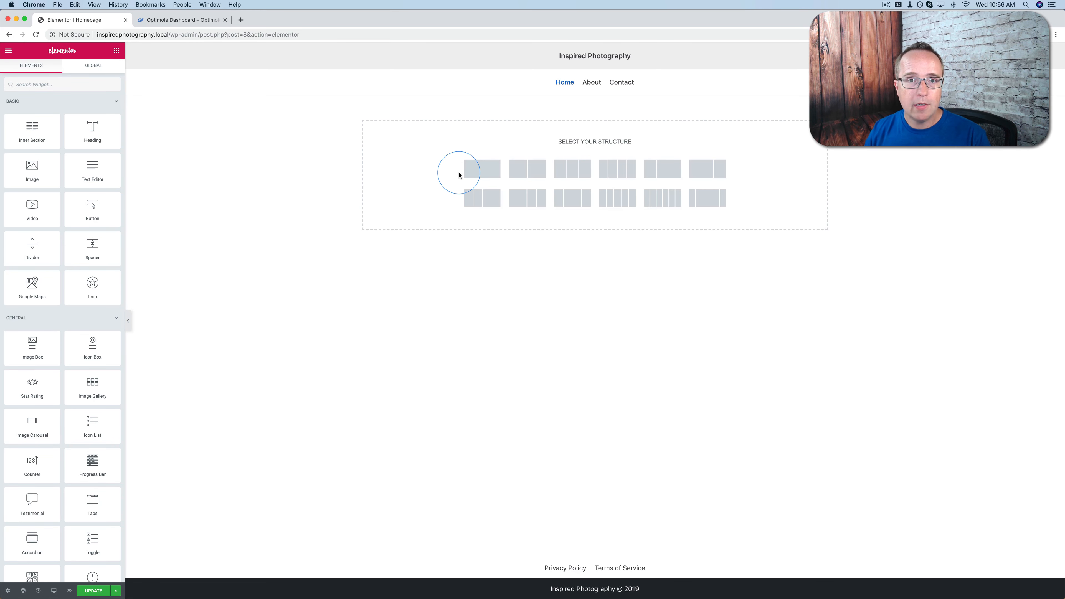
click(481, 173)
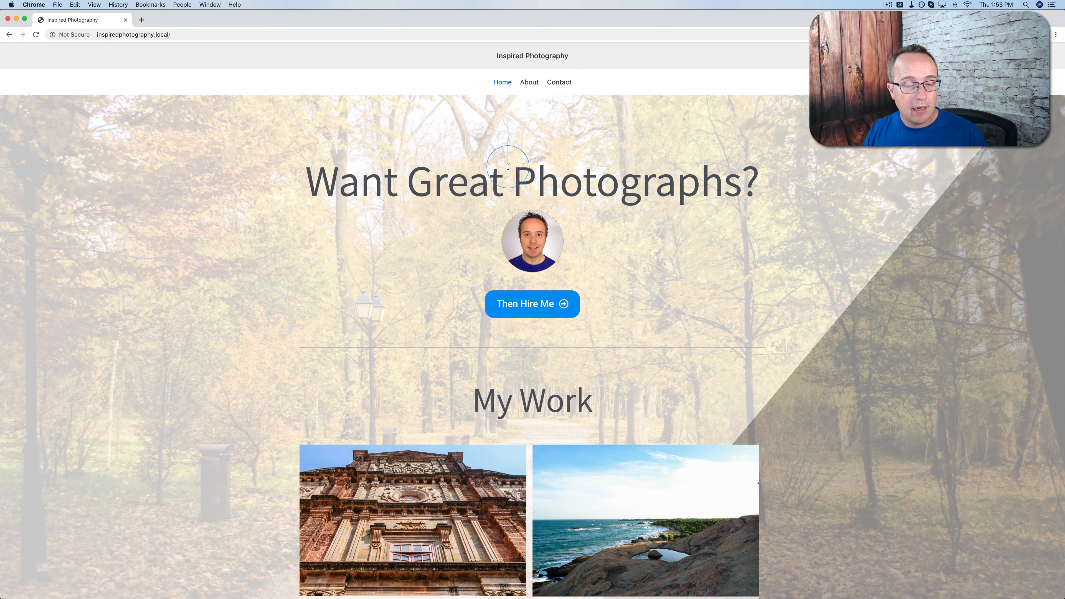
Look through the example homepage of the finished photography site, from the hero area down to the My Work gallery
scroll(508, 167, down, 2)
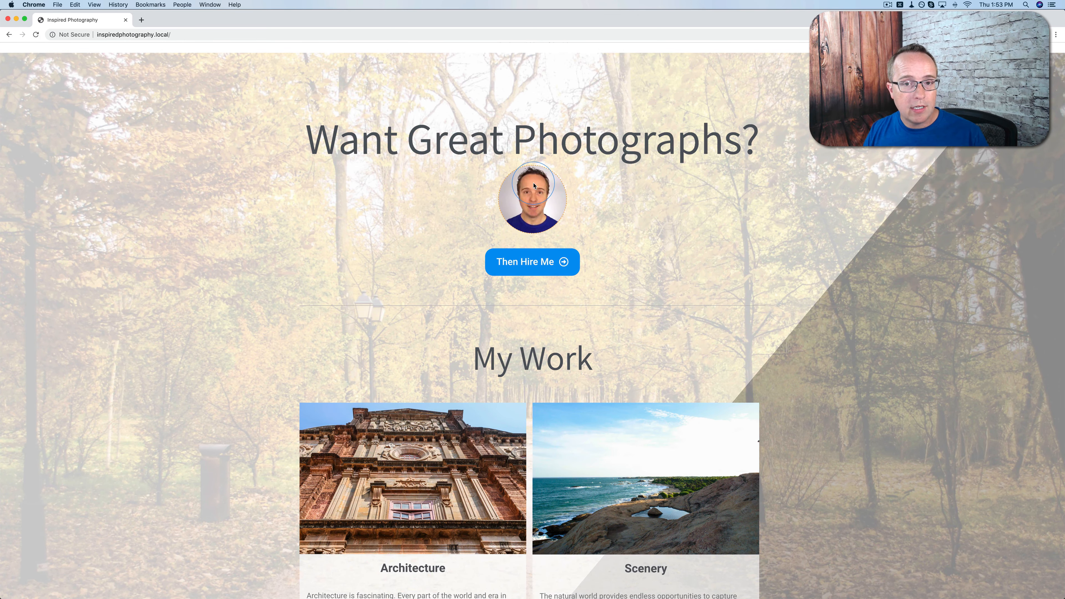
scroll(534, 186, down, 5)
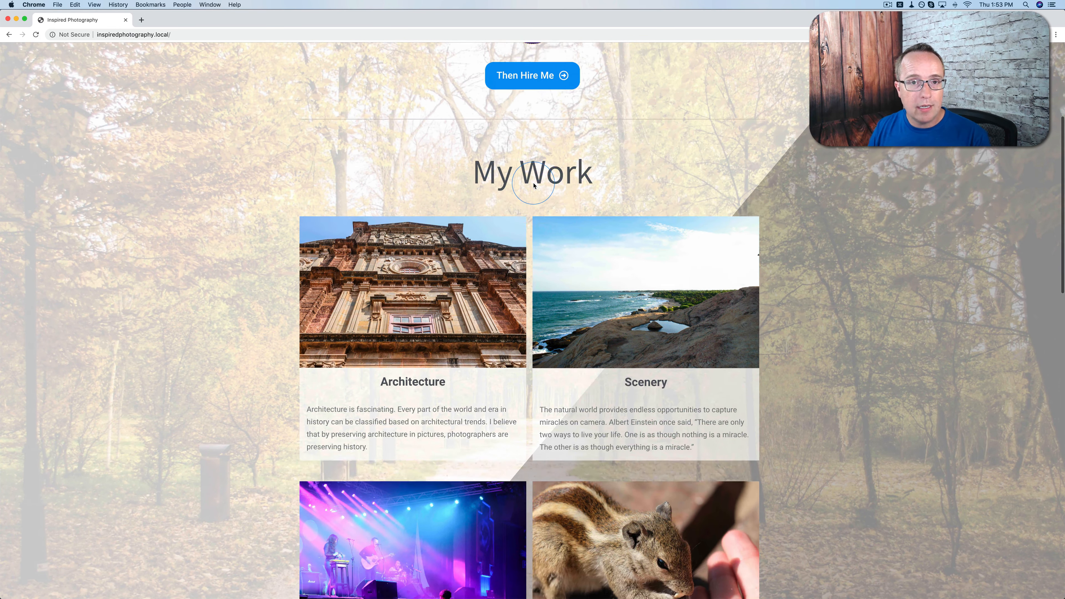
scroll(534, 186, down, 10)
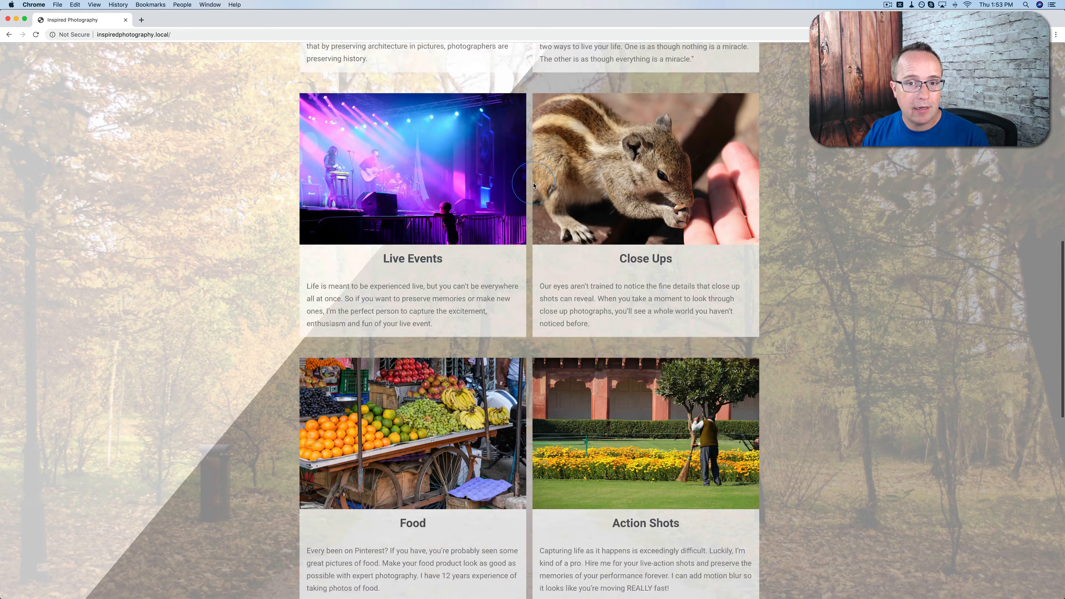
scroll(534, 186, down, 11)
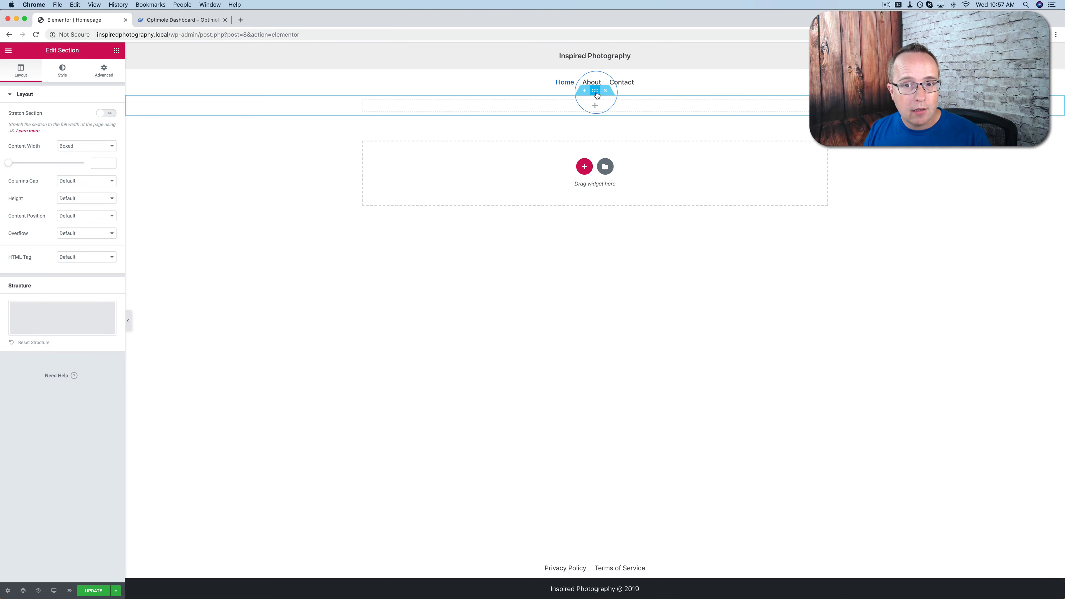
Choose a Classic background for the section and upload all the images from the Inspirational Photography folder to the media library
click(601, 153)
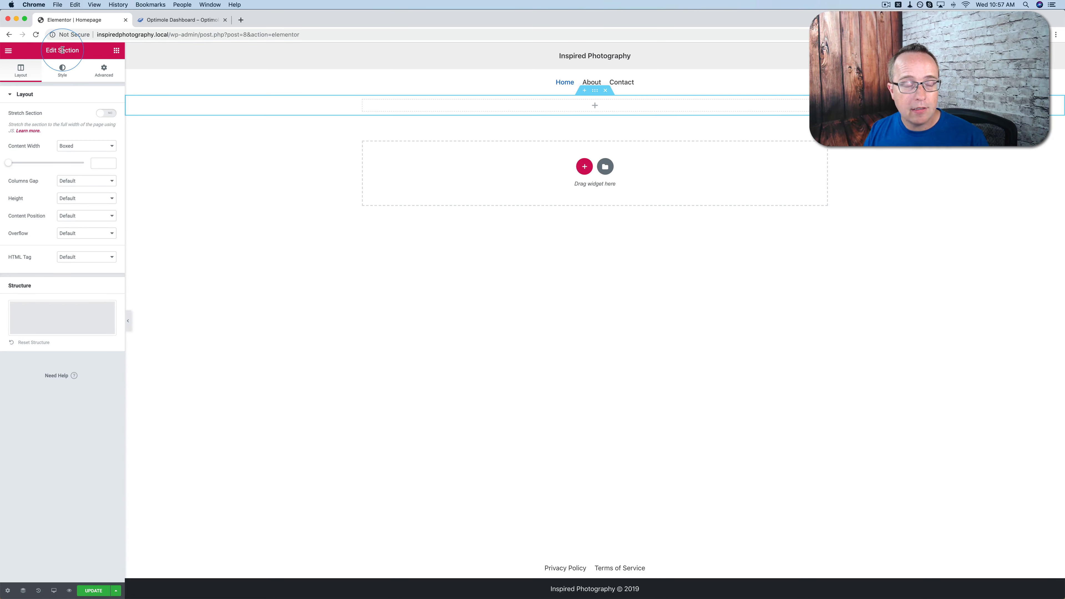
click(65, 78)
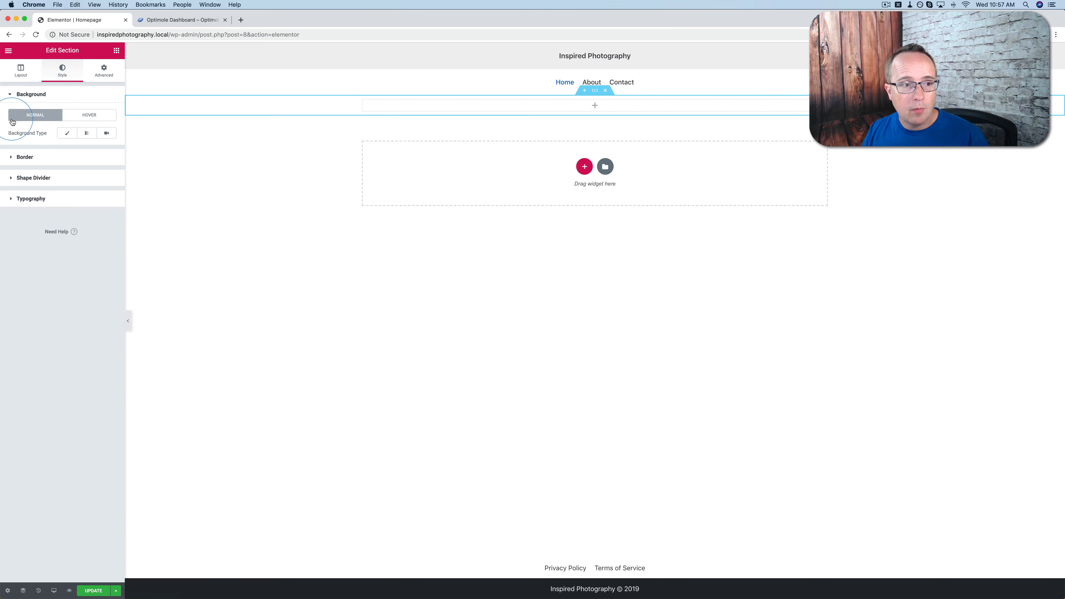
click(67, 133)
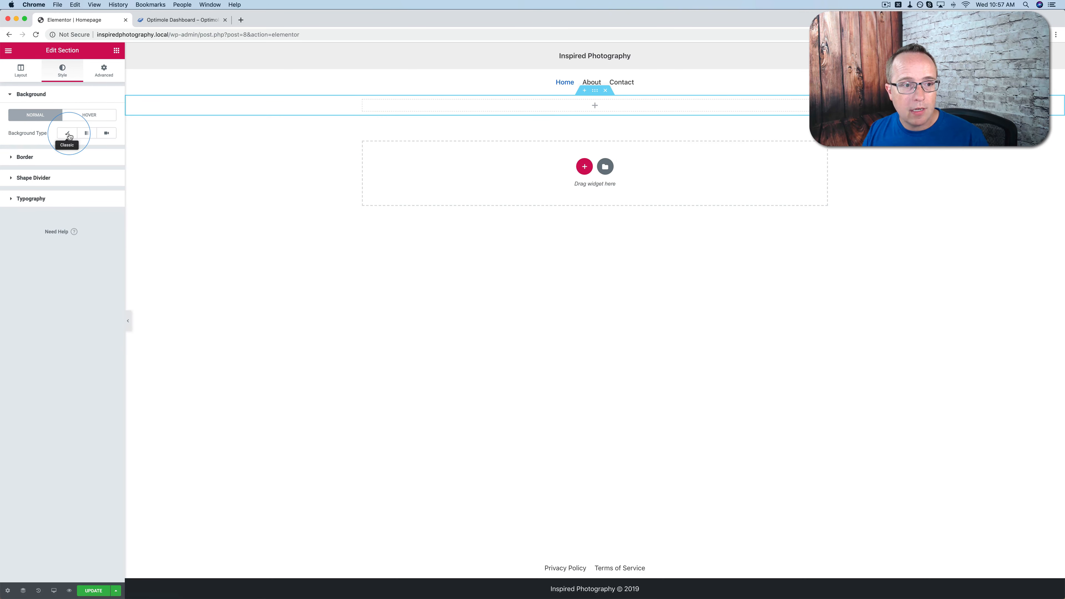
click(53, 201)
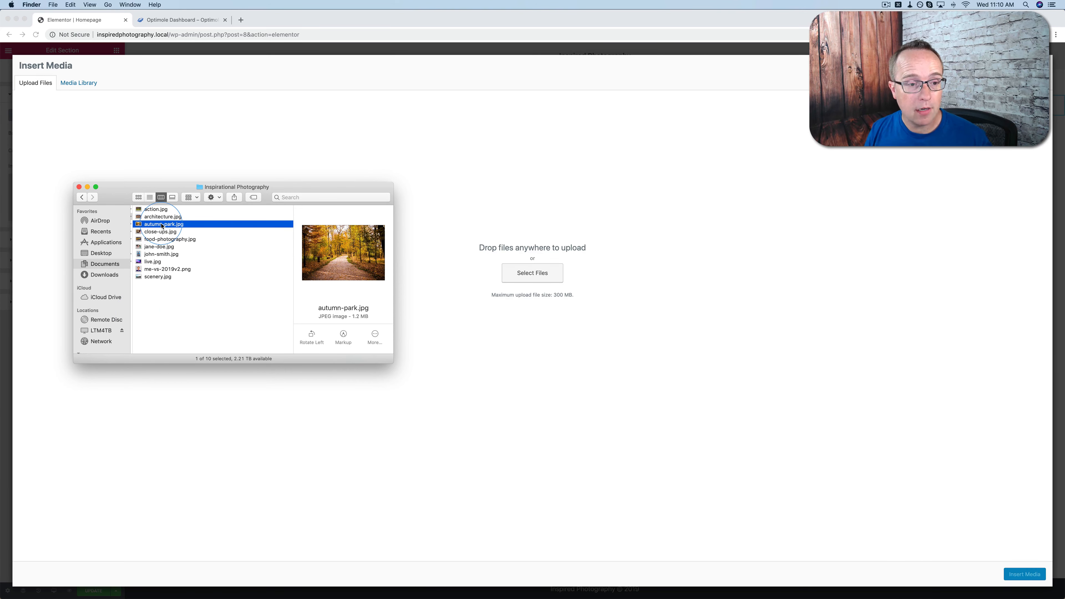
click(167, 290)
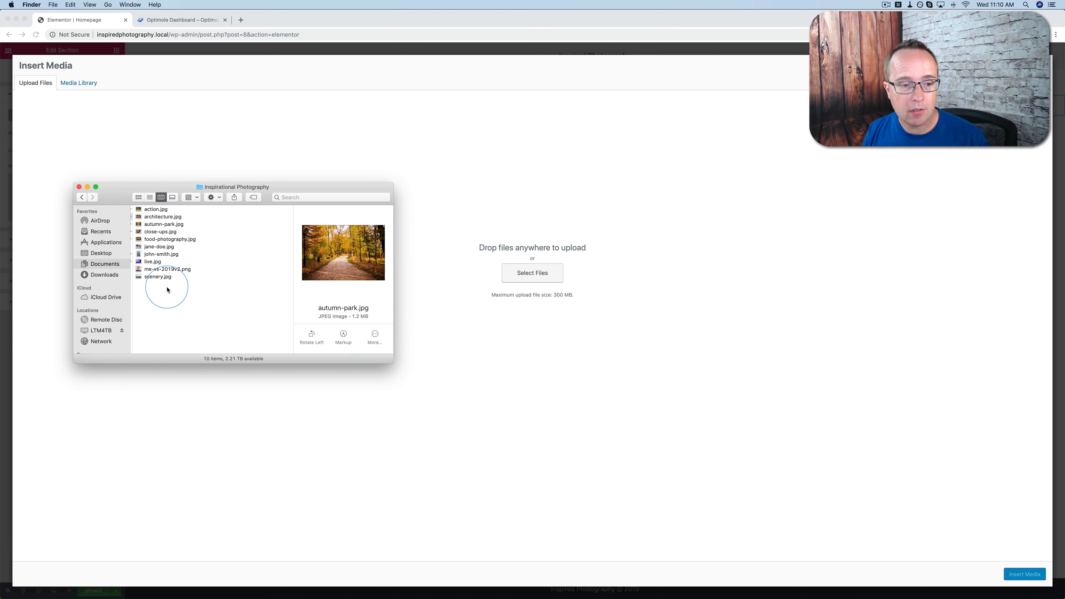
drag(167, 287, 347, 133)
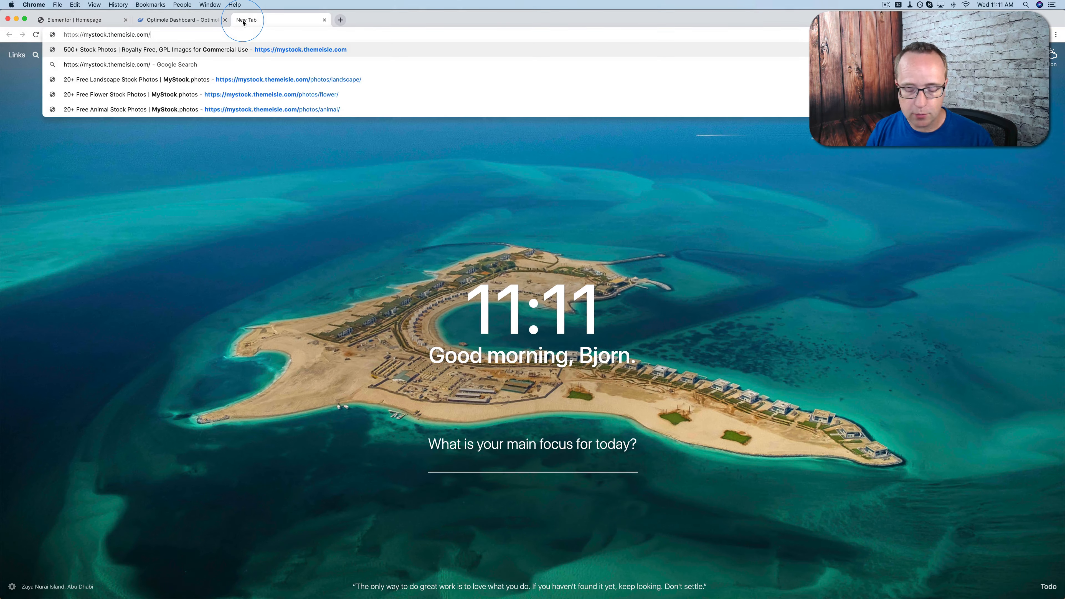
Open mystock.themeisle.com, browse the Landscape photos, and view the download size options of the Old Town Landscape photo
key(Return)
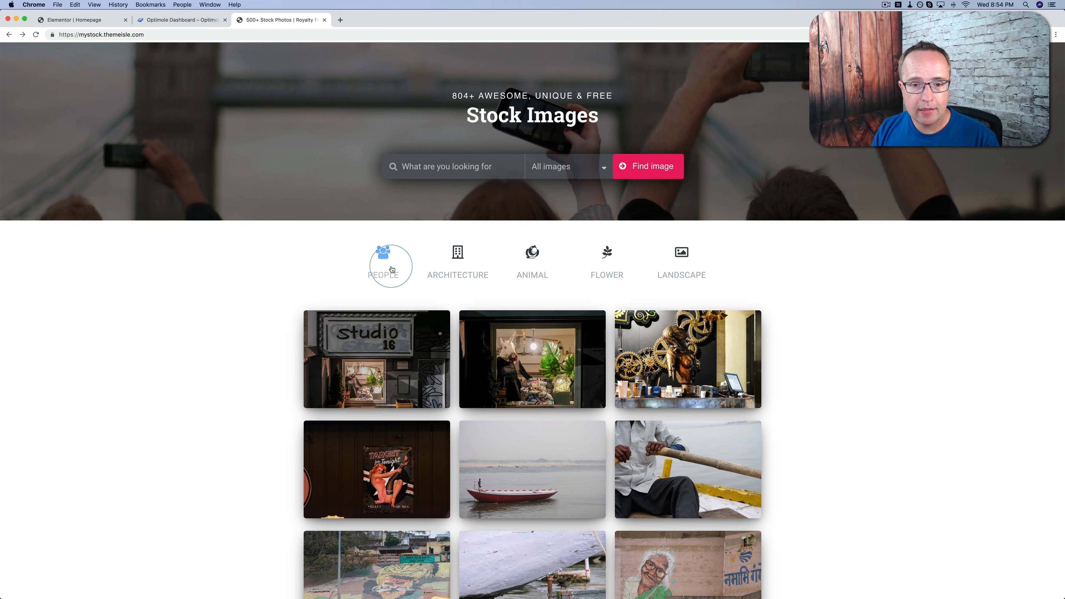
click(675, 279)
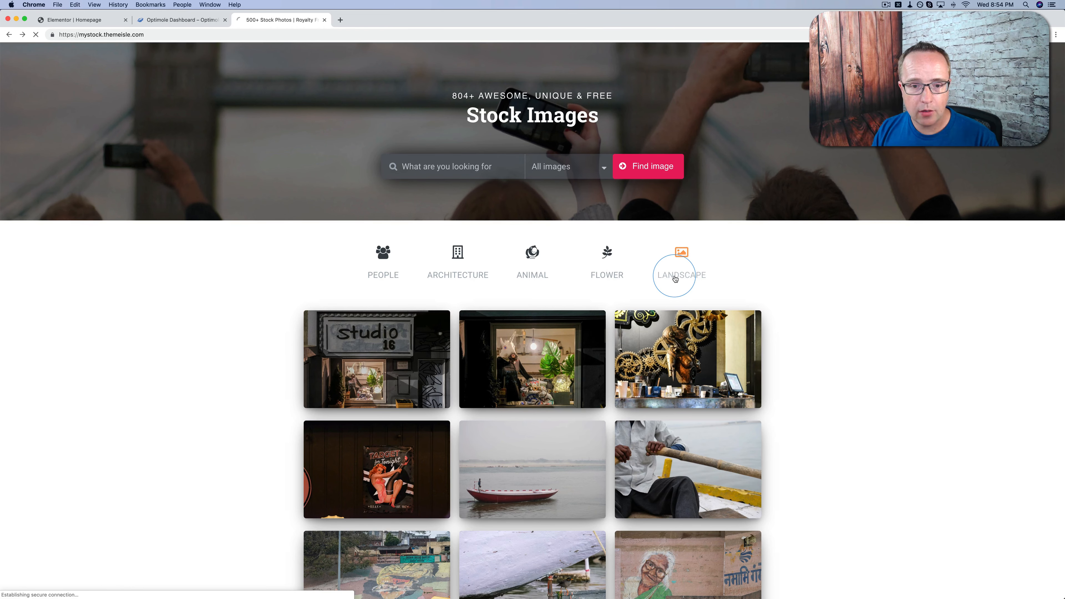
scroll(298, 293, down, 7)
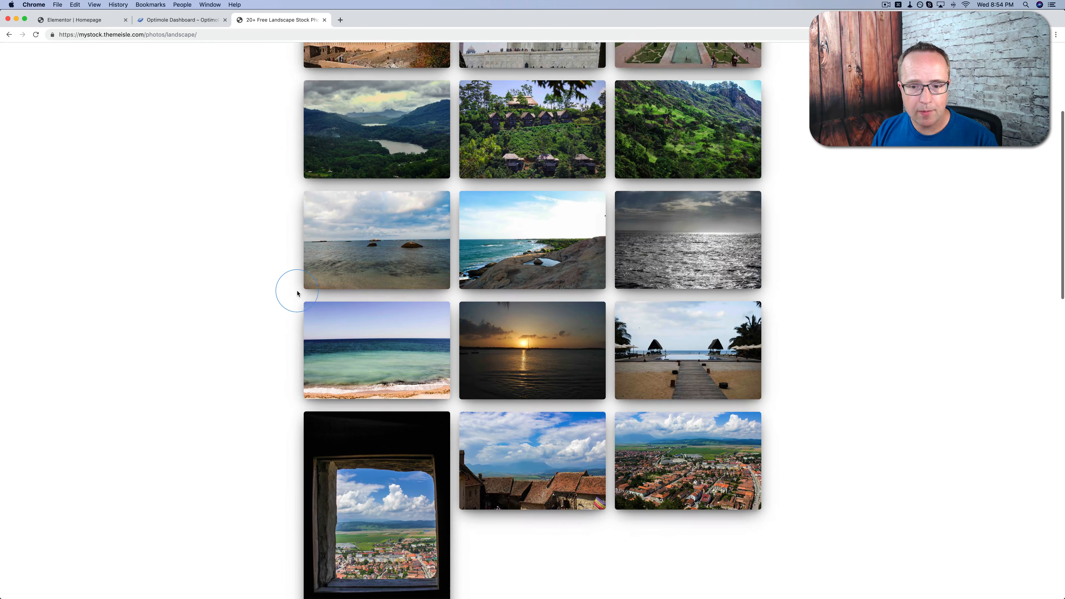
scroll(297, 293, down, 3)
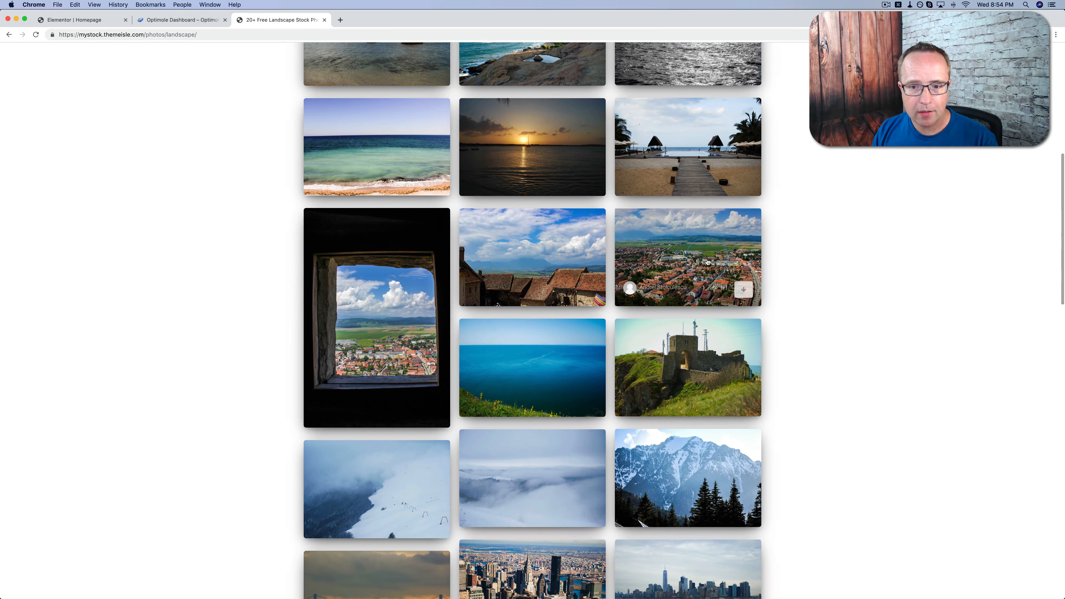
click(706, 262)
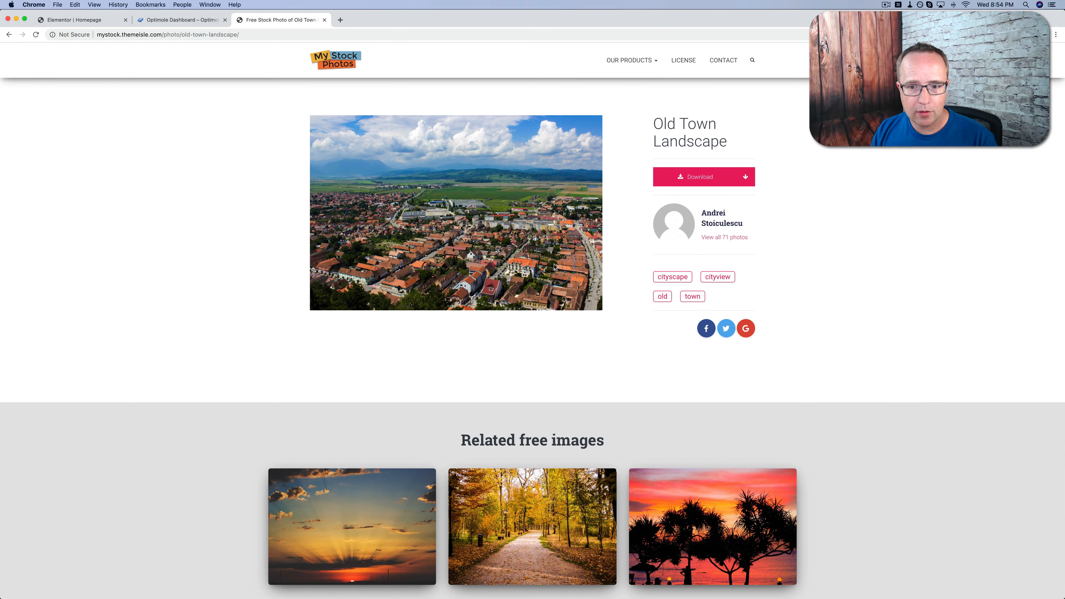
click(746, 177)
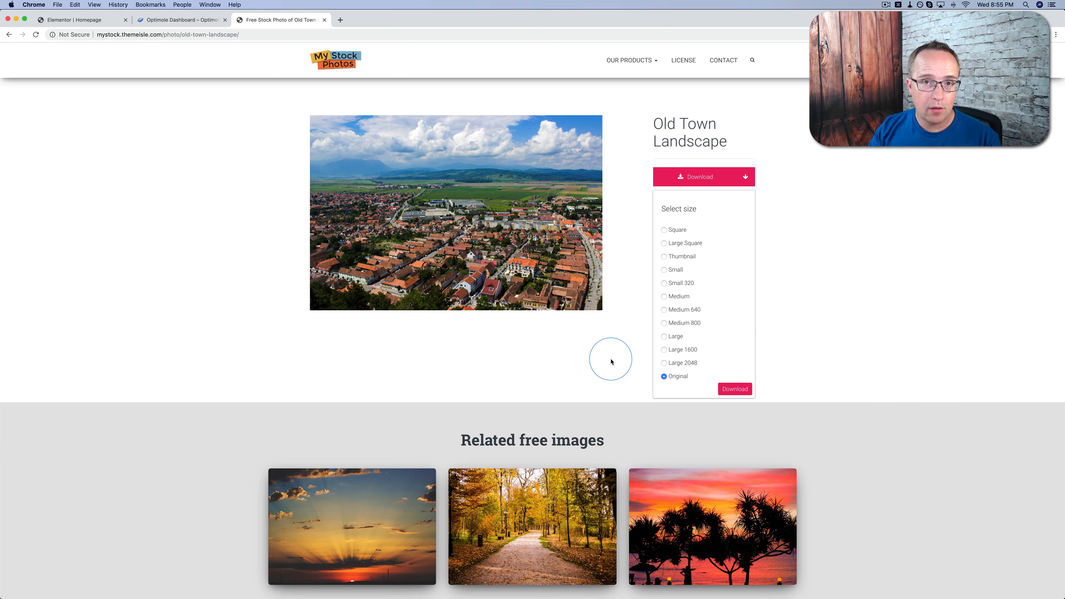
Return to the Elementor homepage and insert the autumn-park image as the section's background
click(84, 20)
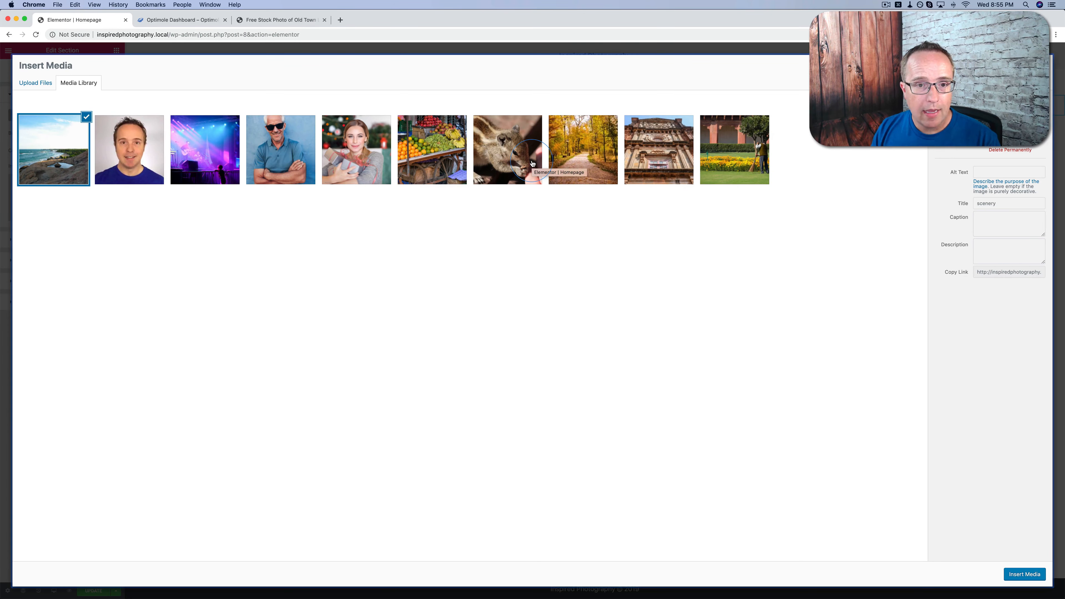
click(577, 157)
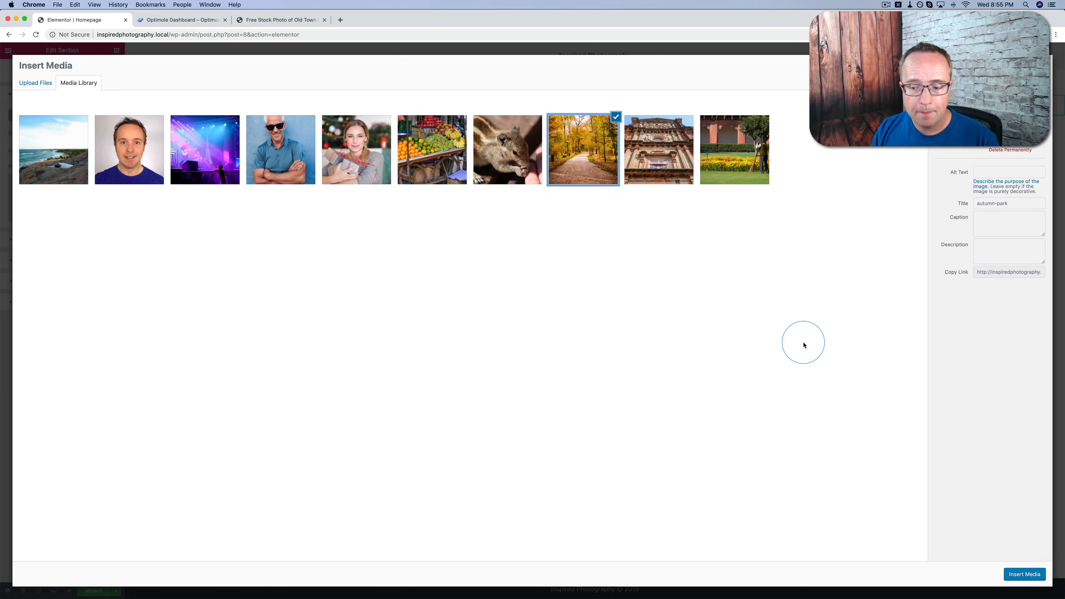
click(1015, 573)
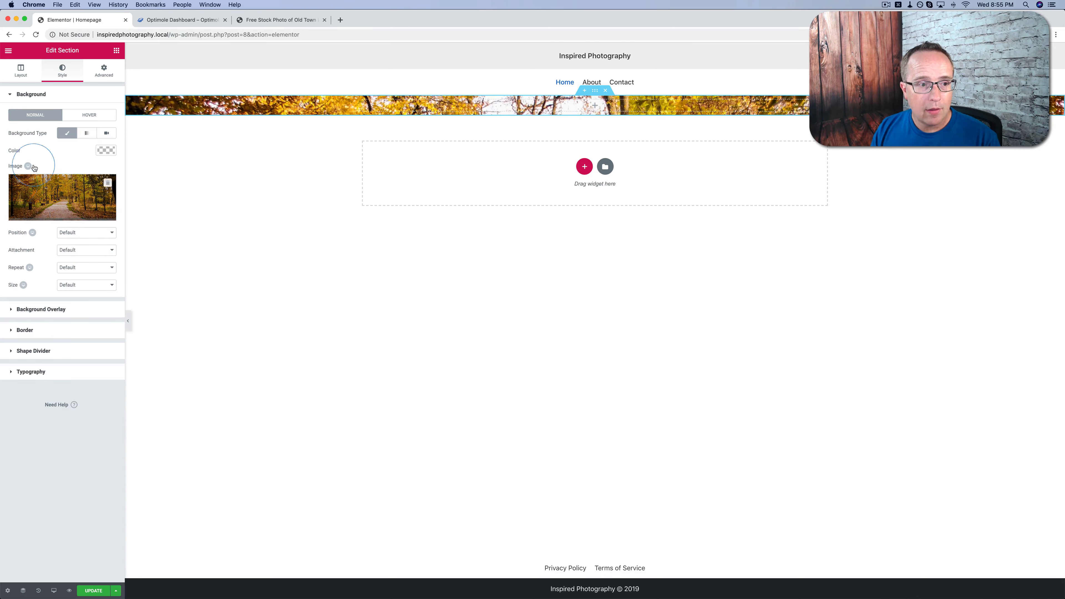
Try a Min Height setting of 962 px for the section
mouse_move(66, 223)
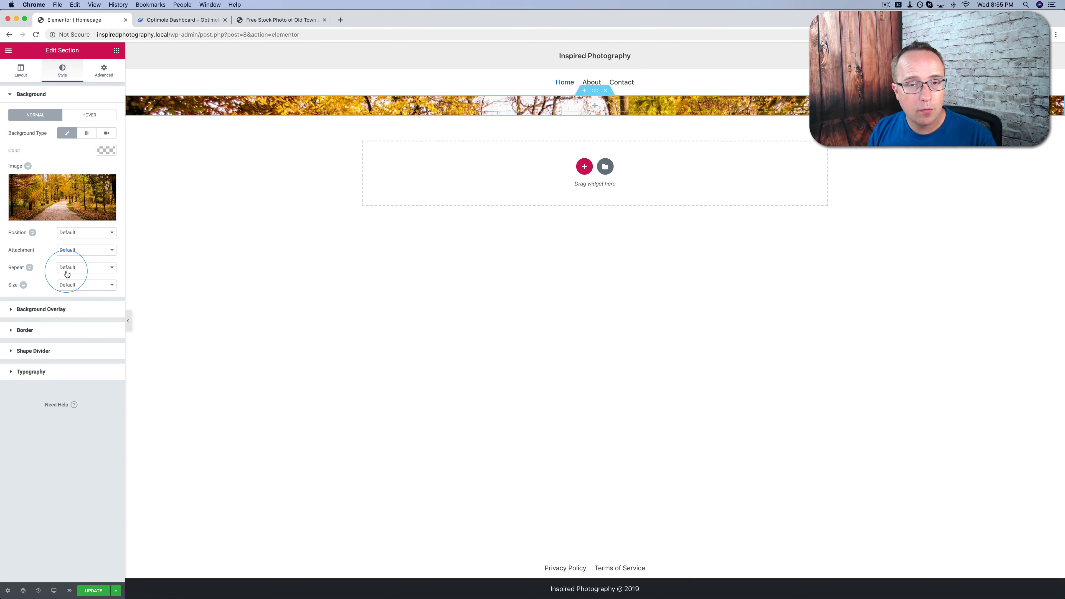
click(25, 79)
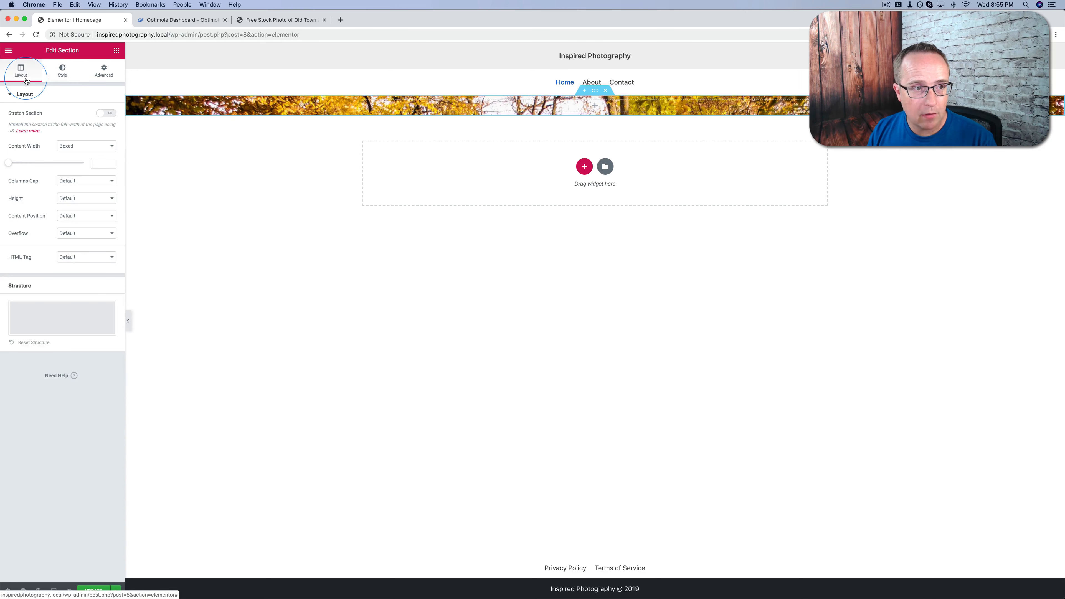
click(84, 199)
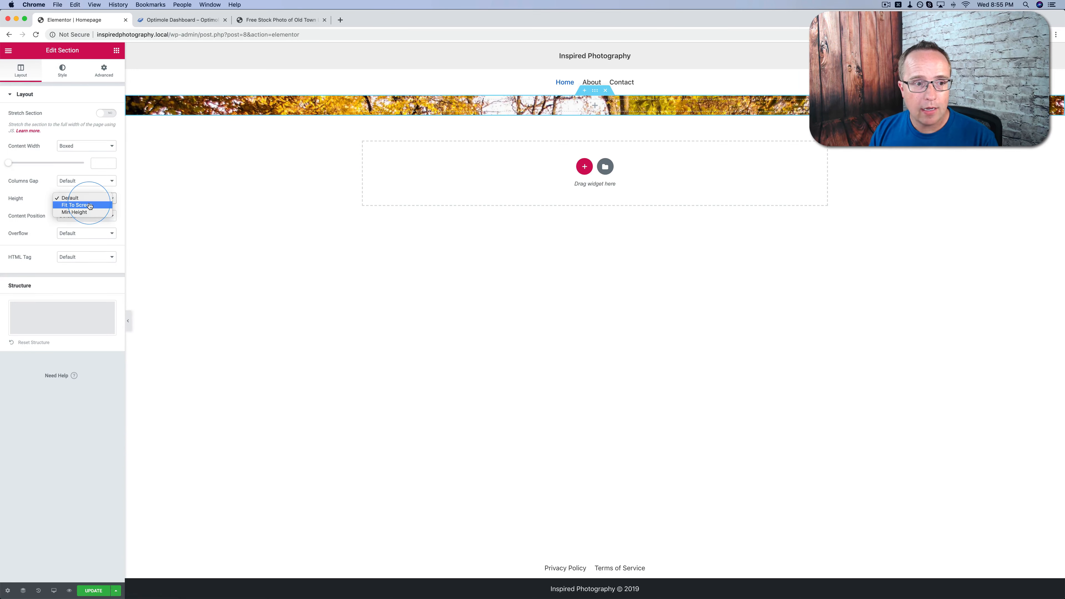
click(85, 212)
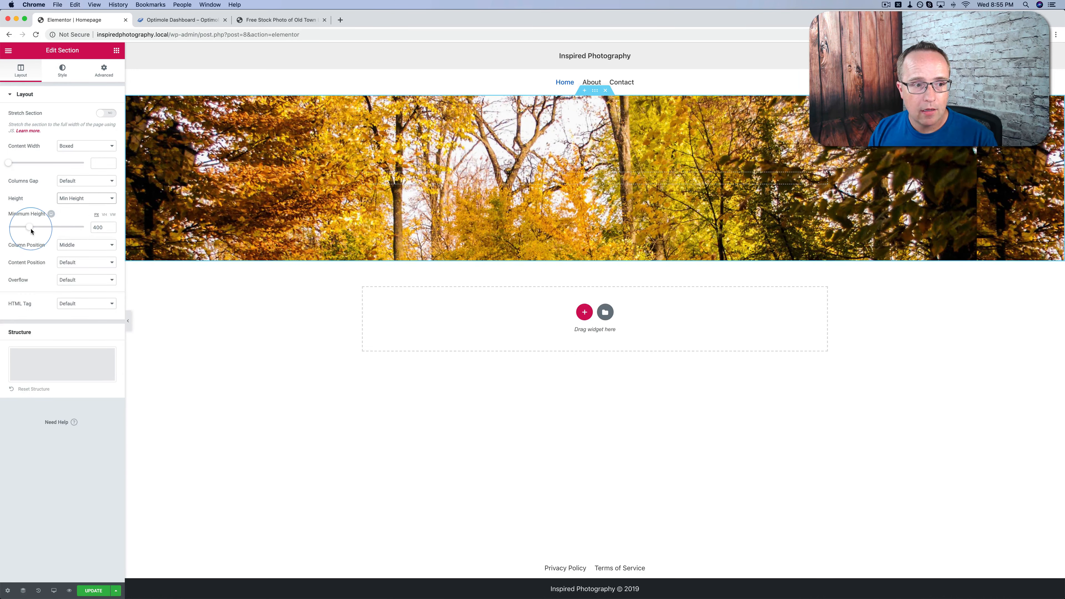
drag(30, 227, 59, 231)
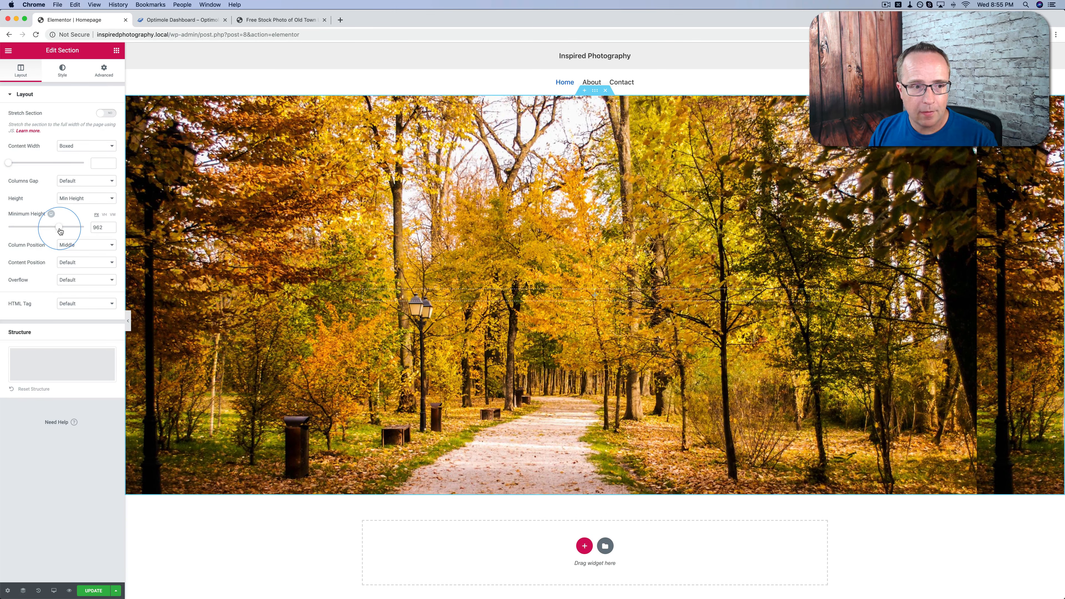
Set the section's height to Fit To Screen and check how the background image fills the page
click(93, 200)
click(75, 191)
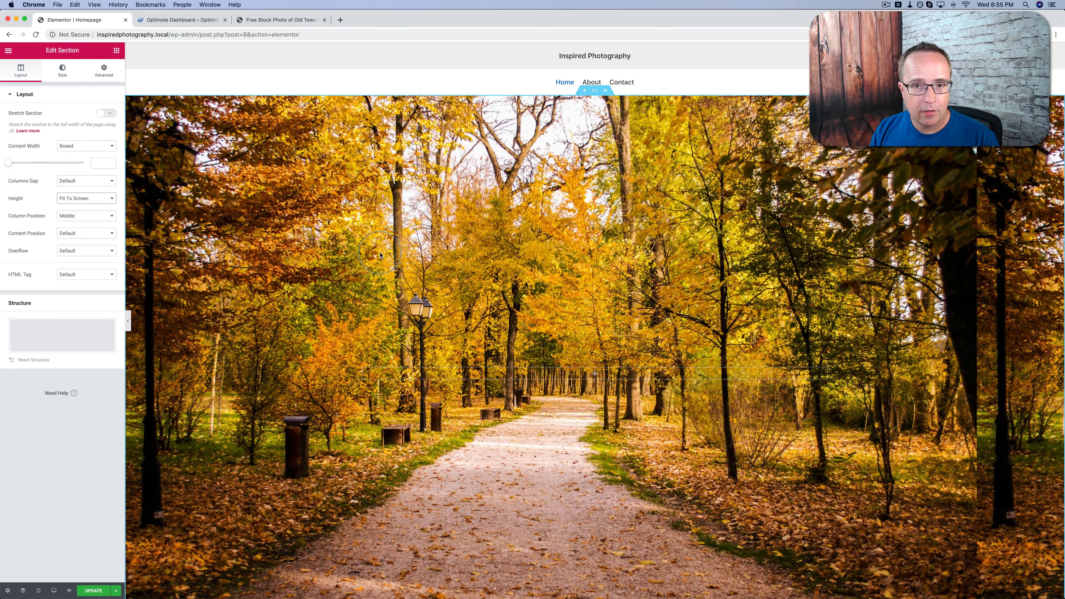
scroll(380, 255, down, 5)
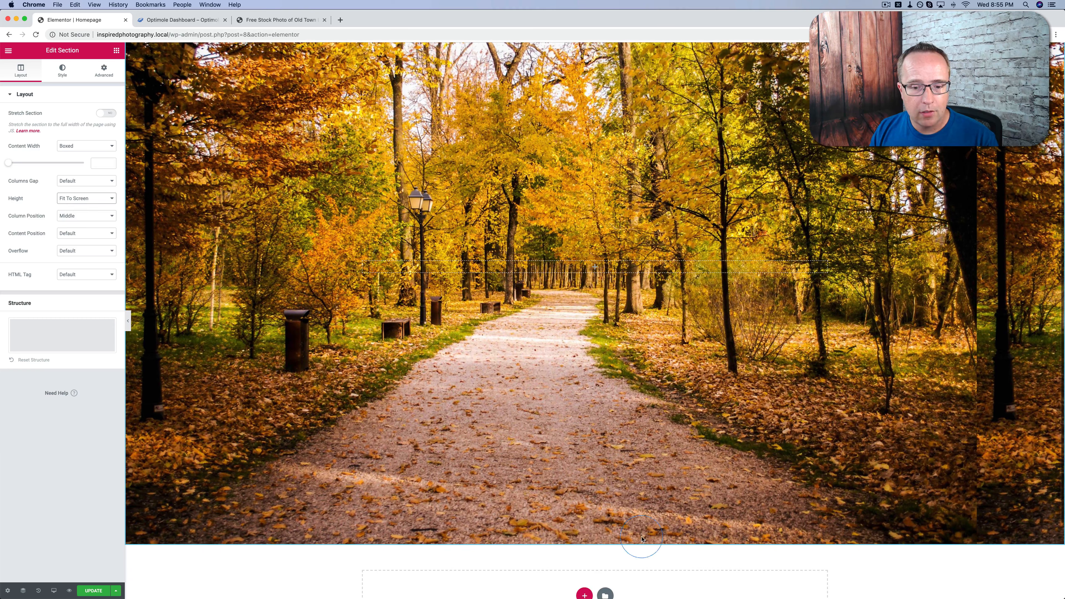
scroll(545, 504, up, 5)
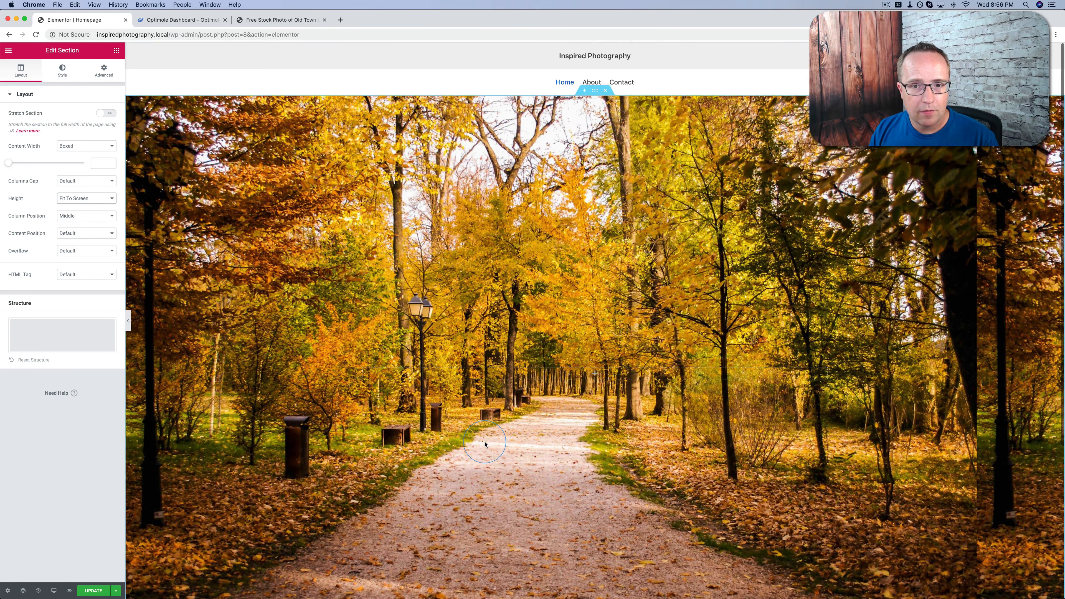
scroll(484, 443, down, 2)
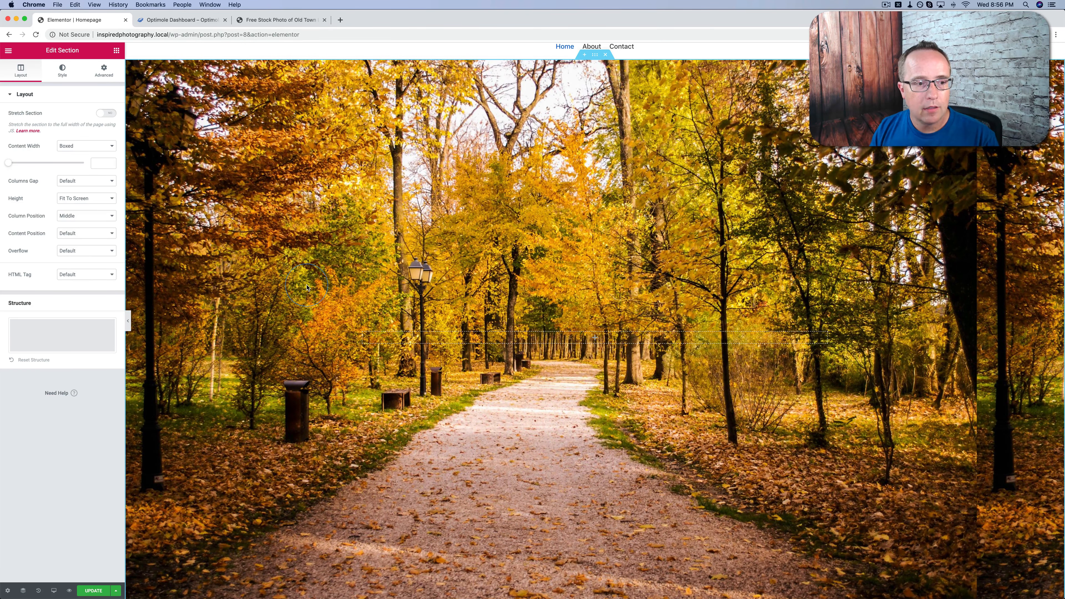
Try the Center Center, Center Right and Bottom Left positions for the section's background image
click(63, 71)
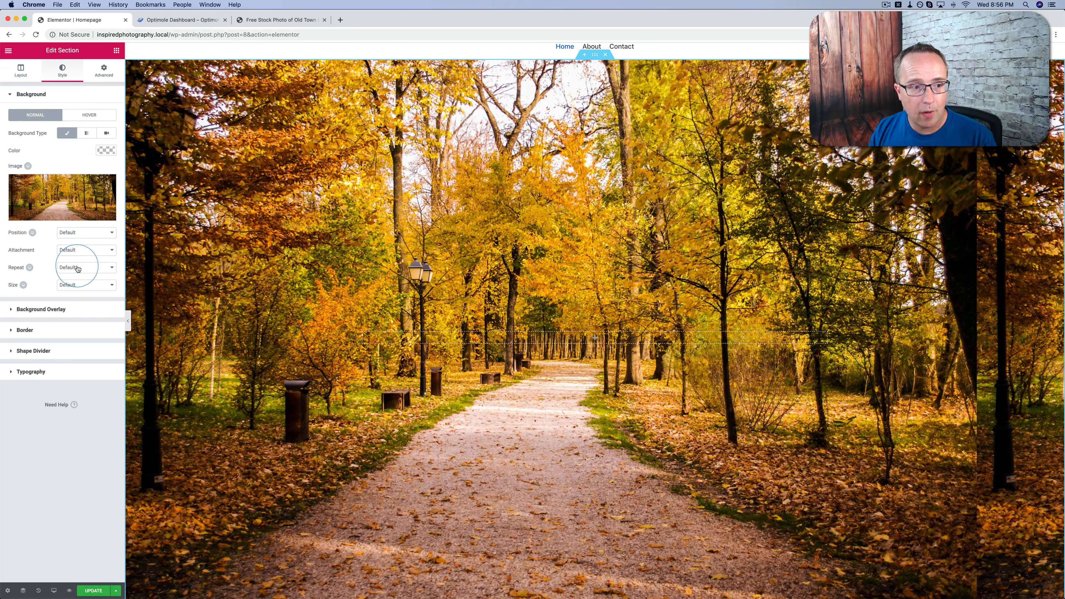
click(59, 232)
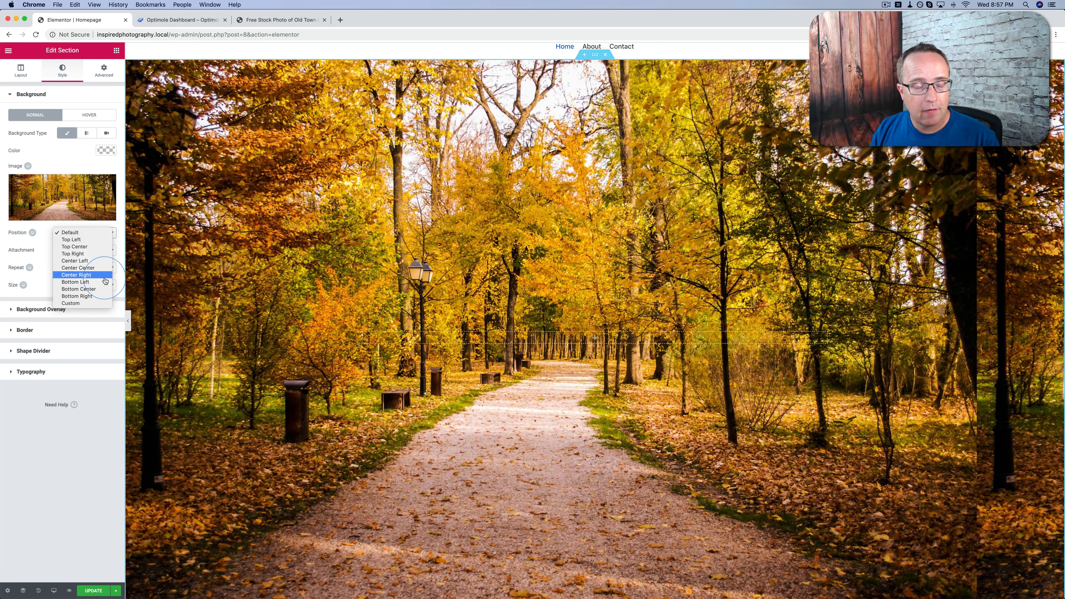
click(79, 268)
click(83, 232)
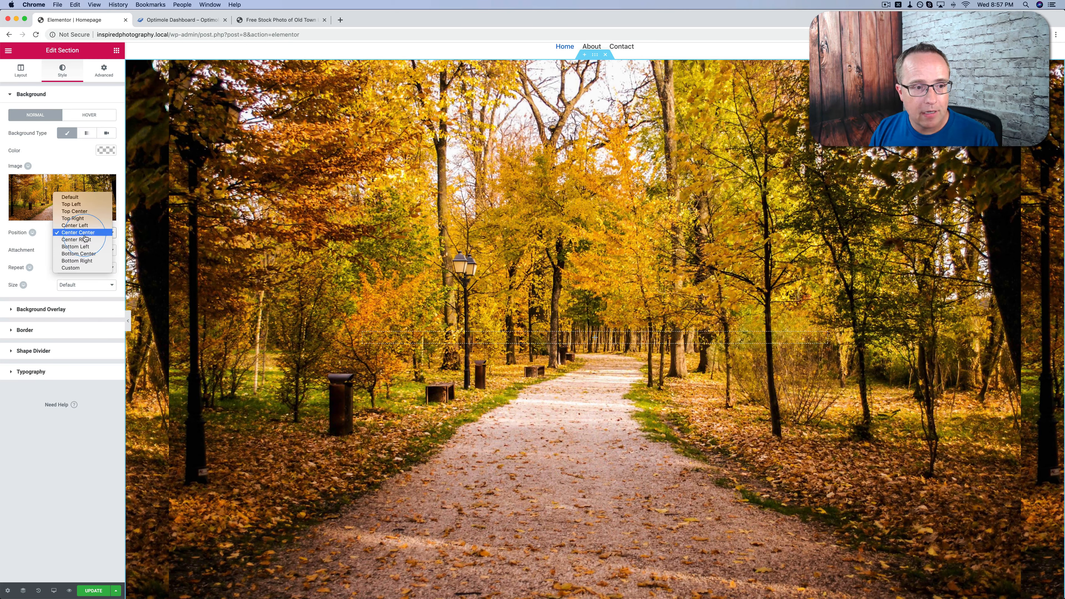
click(83, 240)
click(85, 233)
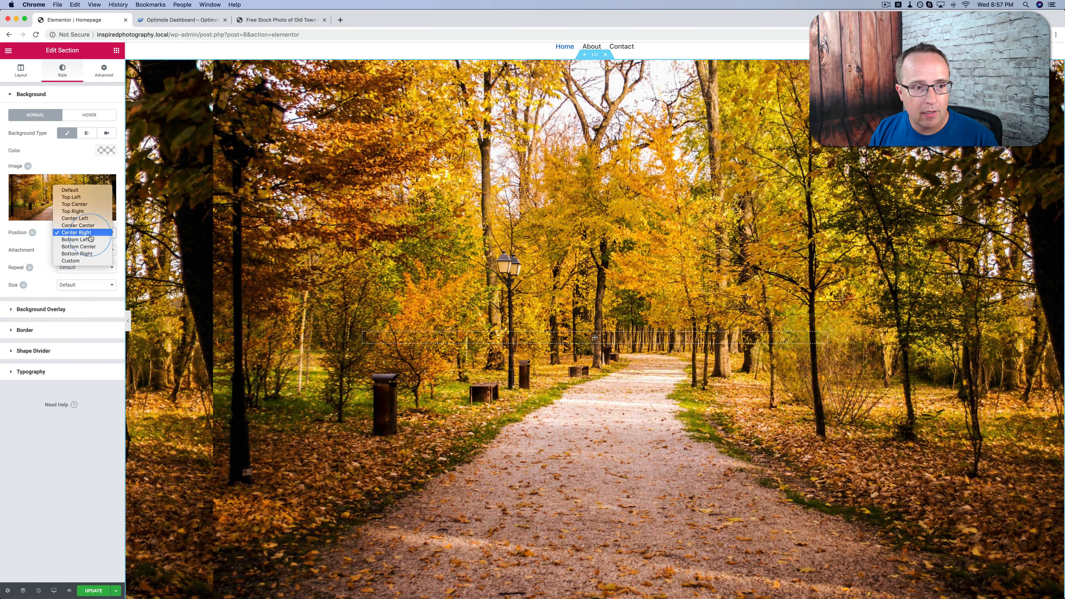
click(87, 240)
Set the background image's position to Top Left
click(86, 233)
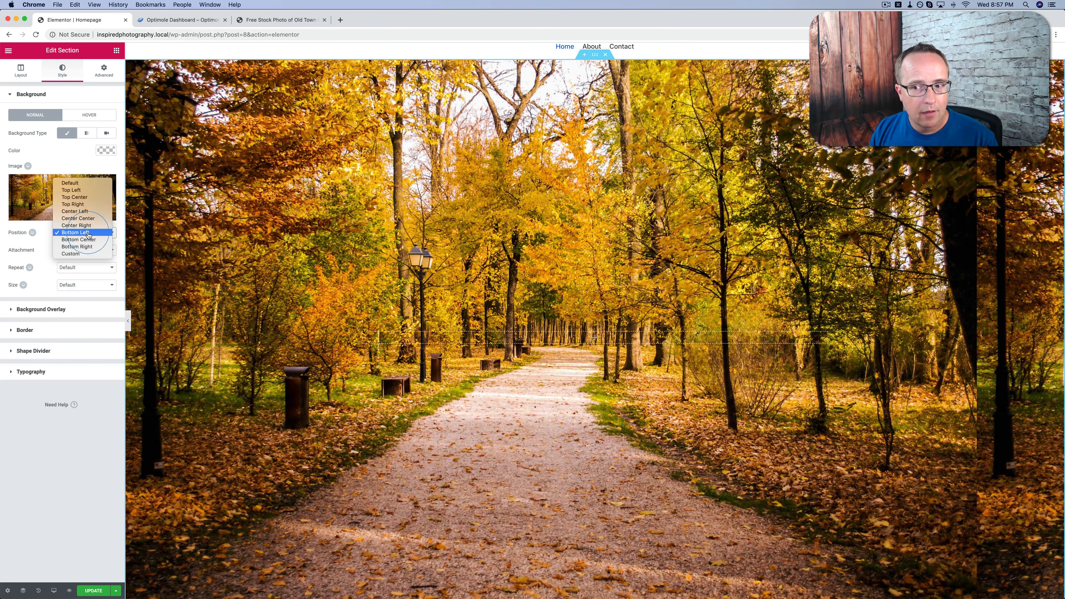
click(86, 191)
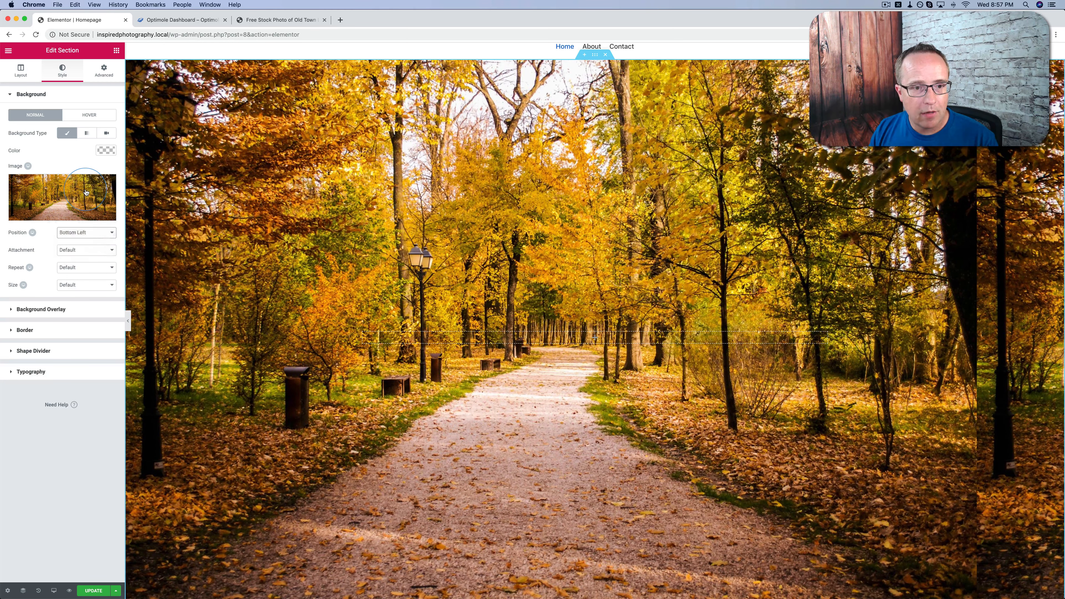
click(86, 232)
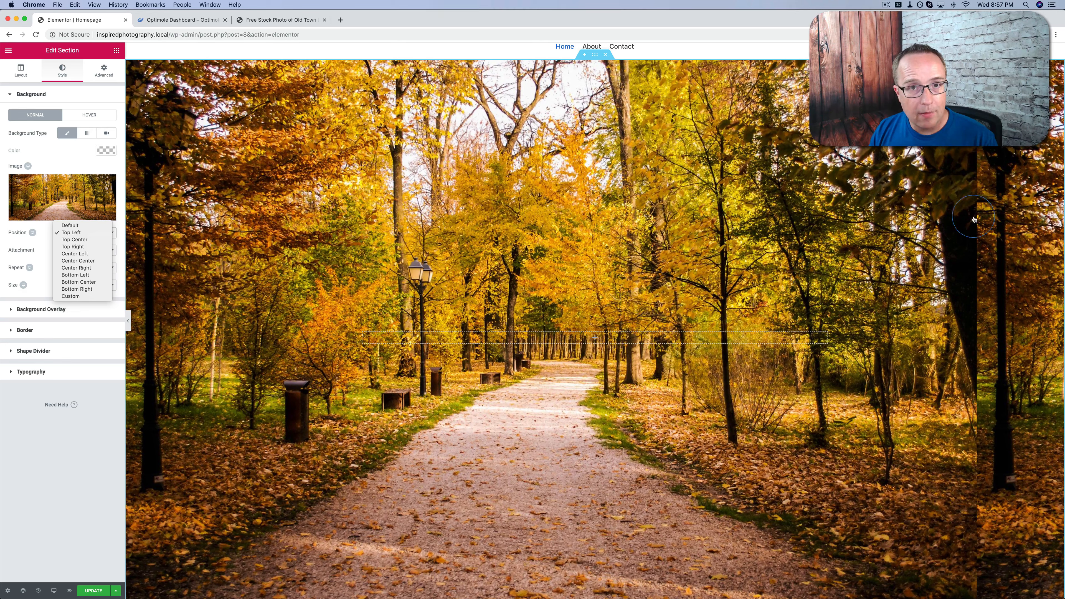
Set the section's background image to No-repeat
click(40, 253)
click(80, 268)
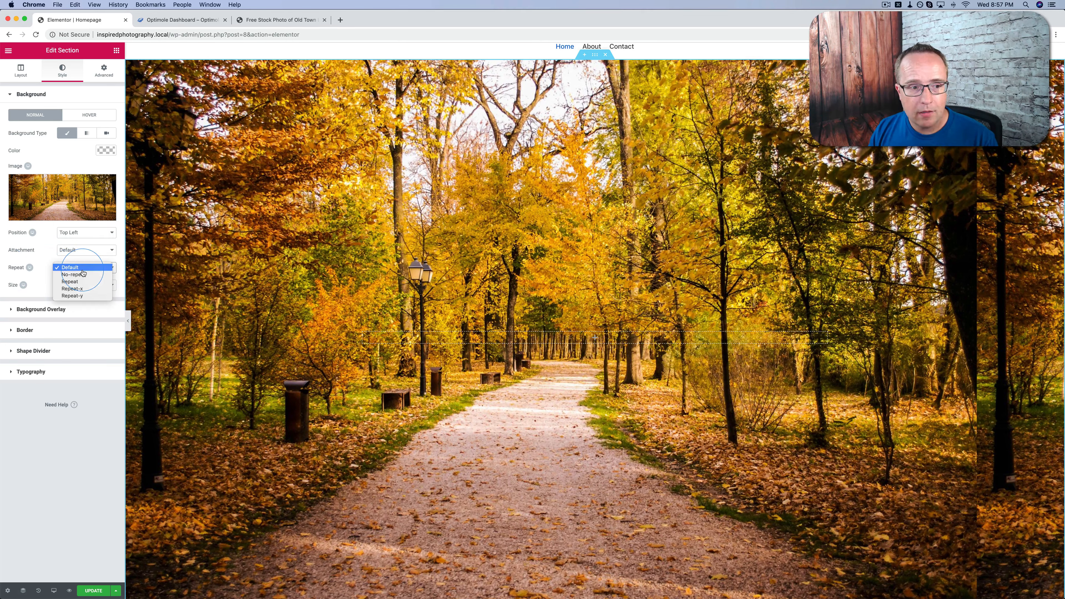
click(82, 277)
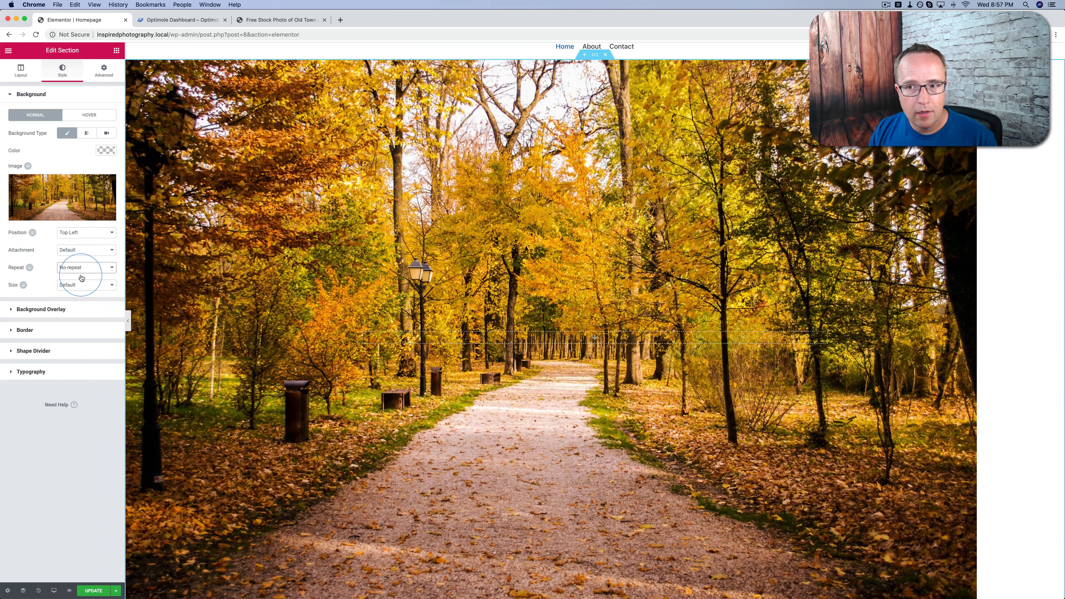
Return the background image's position to Default and set its size to Cover
click(78, 232)
click(72, 227)
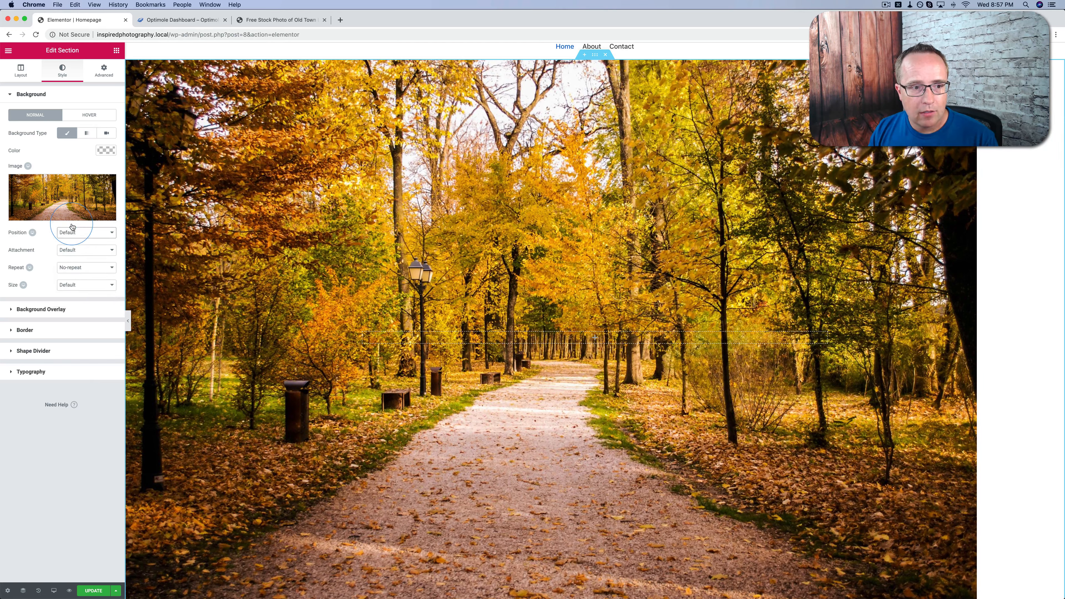
click(70, 287)
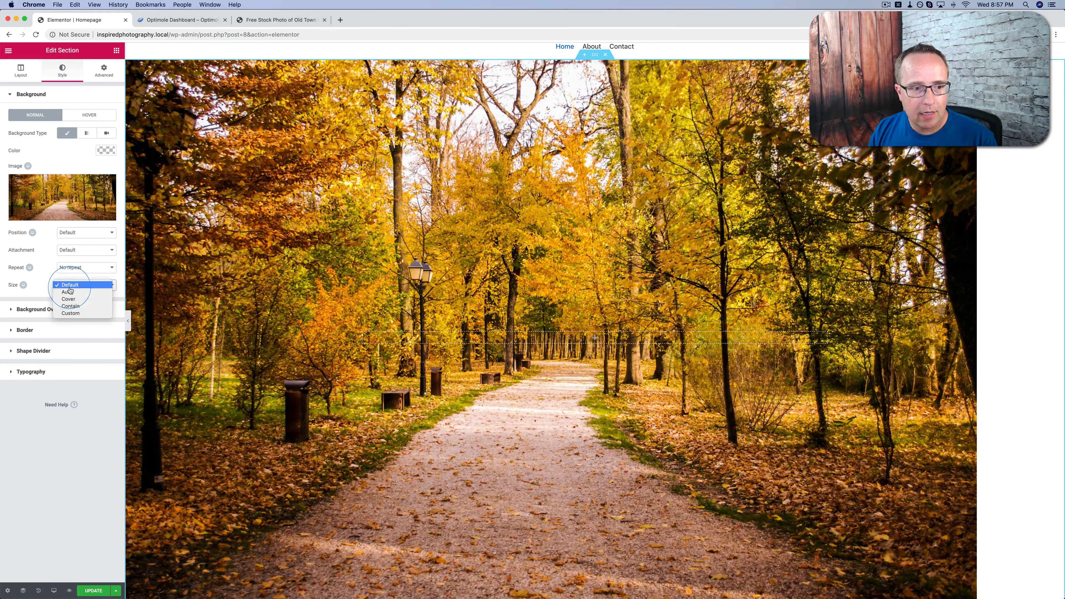
click(68, 299)
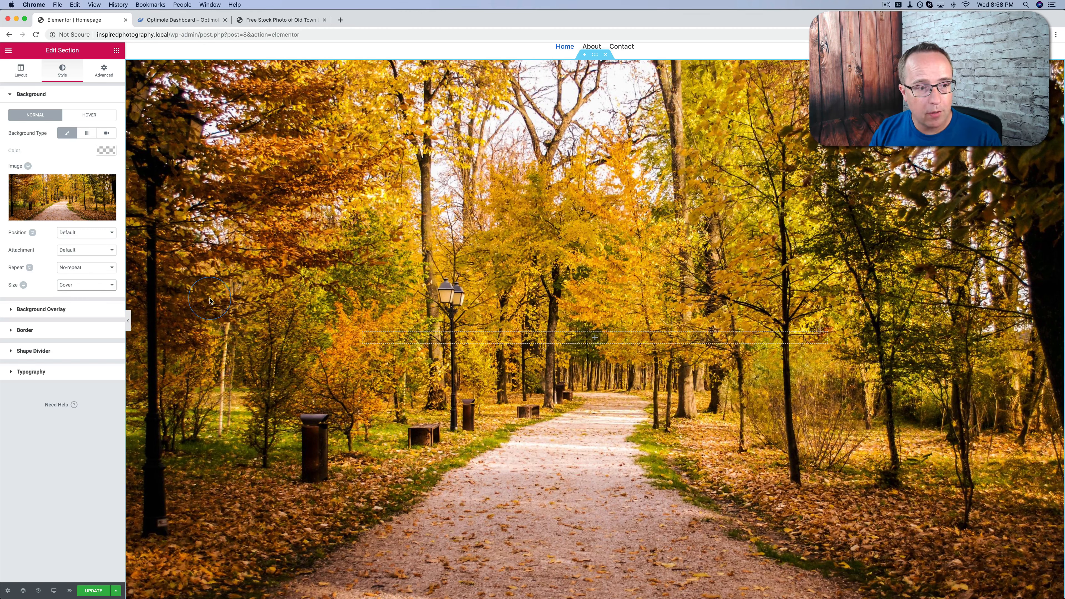
Add a gradient background overlay to the section with the light green preset as its first color
click(52, 309)
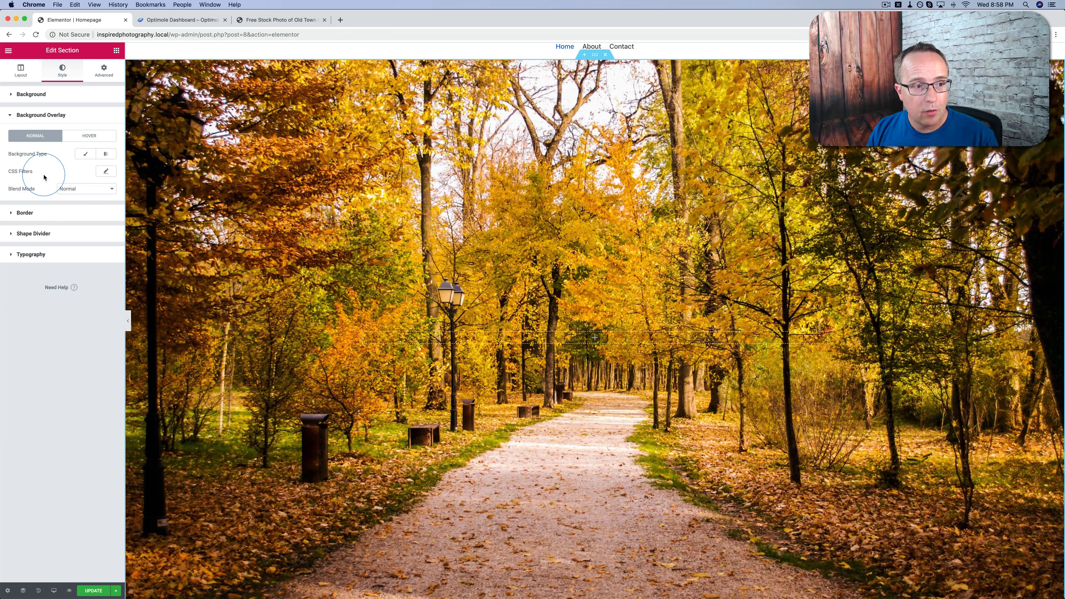
click(109, 155)
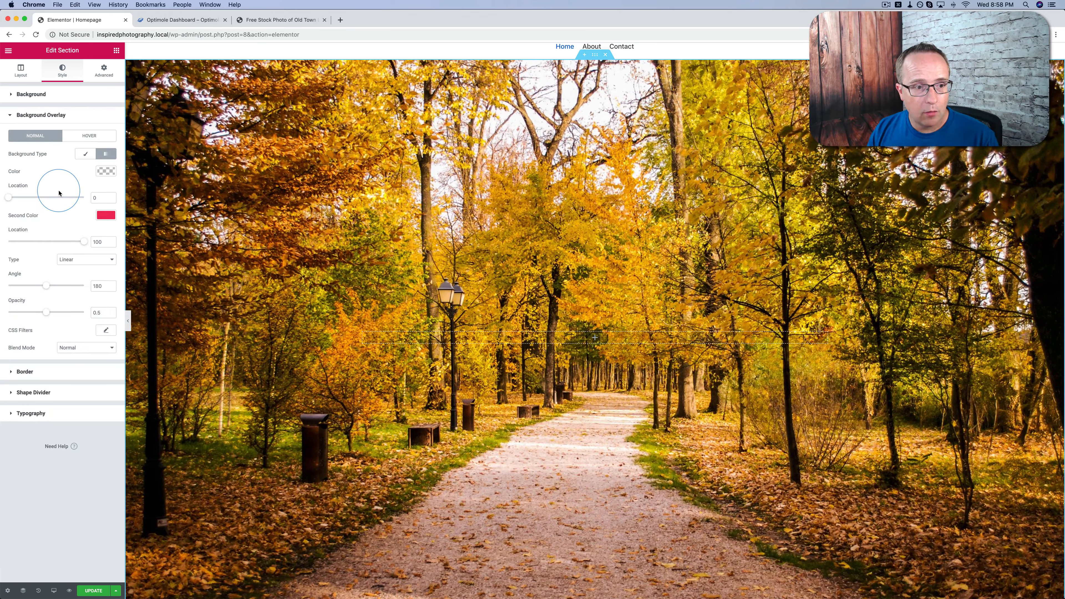
click(102, 173)
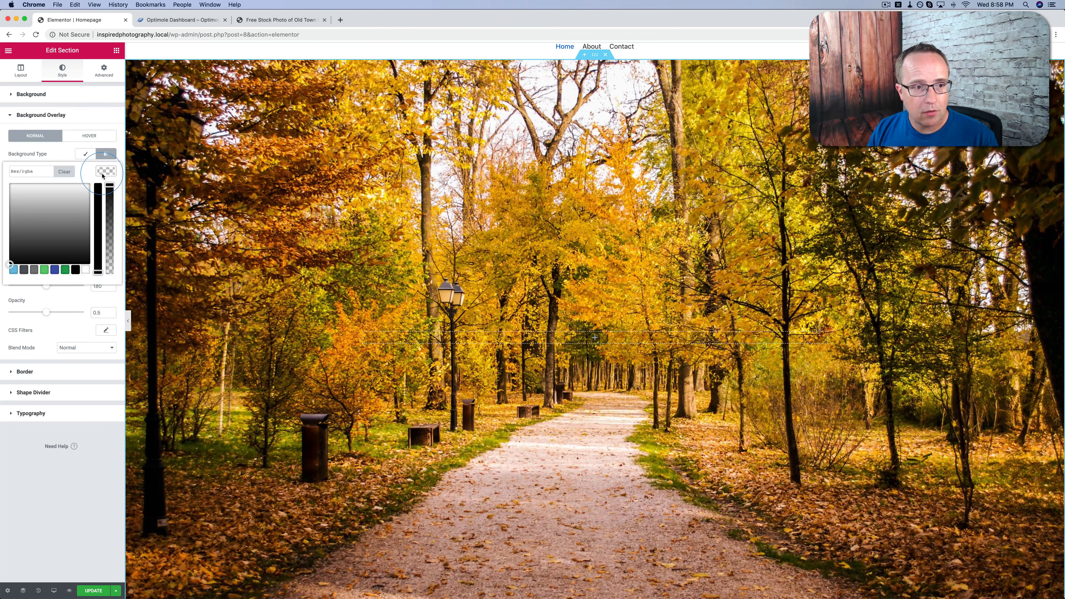
click(44, 269)
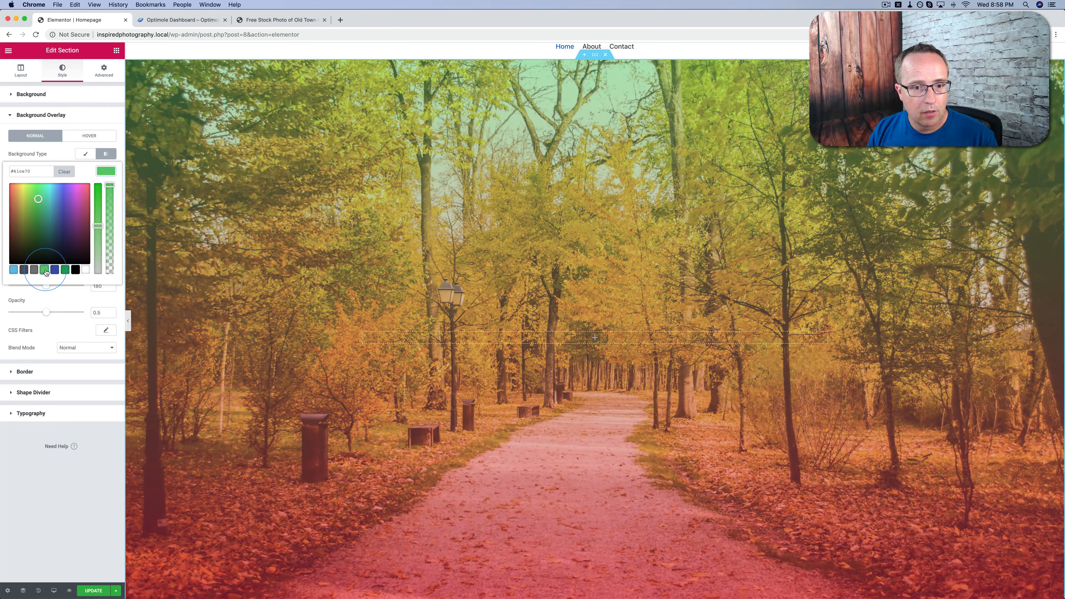
click(83, 296)
Try yellow and then magenta as the overlay gradient's second color
click(105, 216)
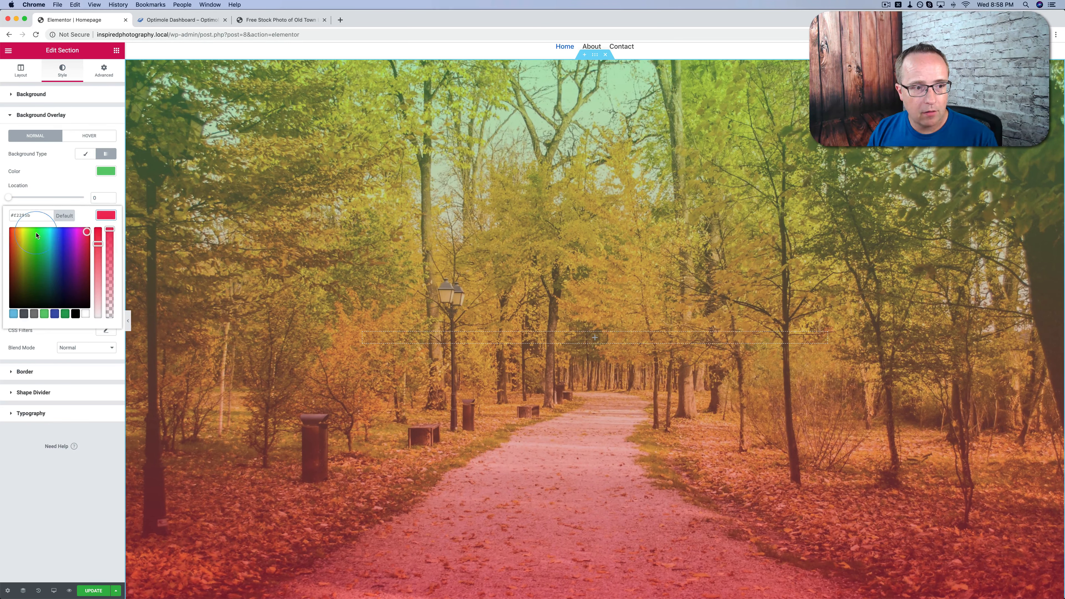
click(22, 230)
click(105, 215)
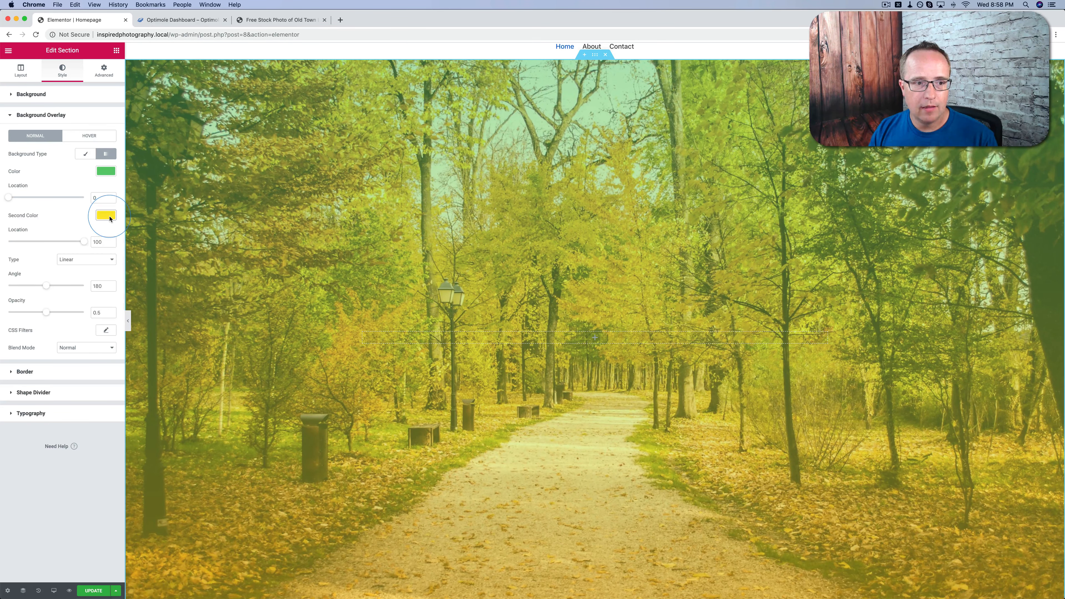
click(105, 214)
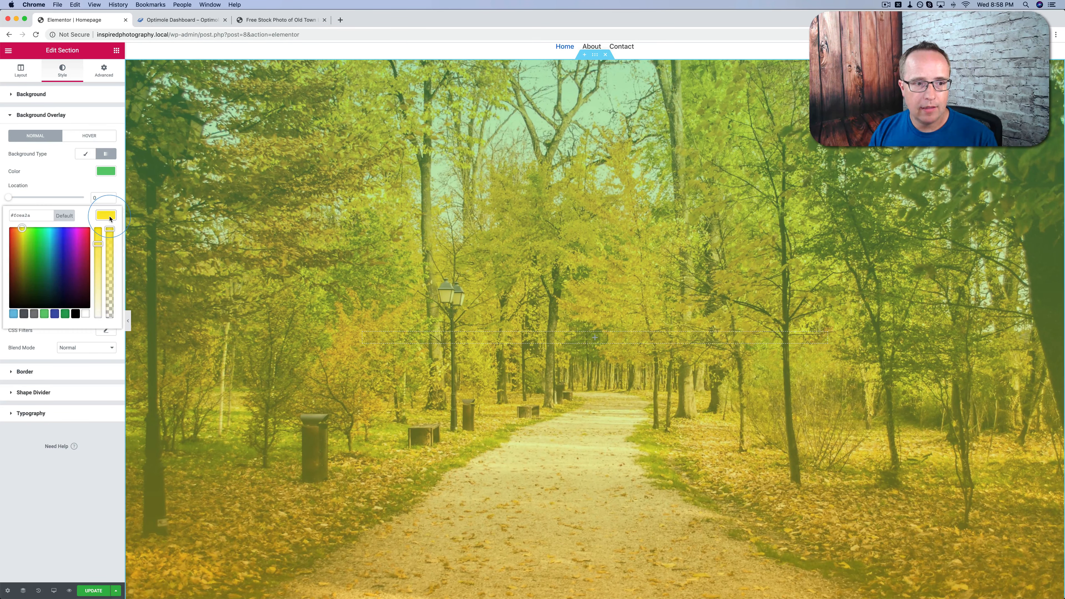
click(76, 229)
click(536, 282)
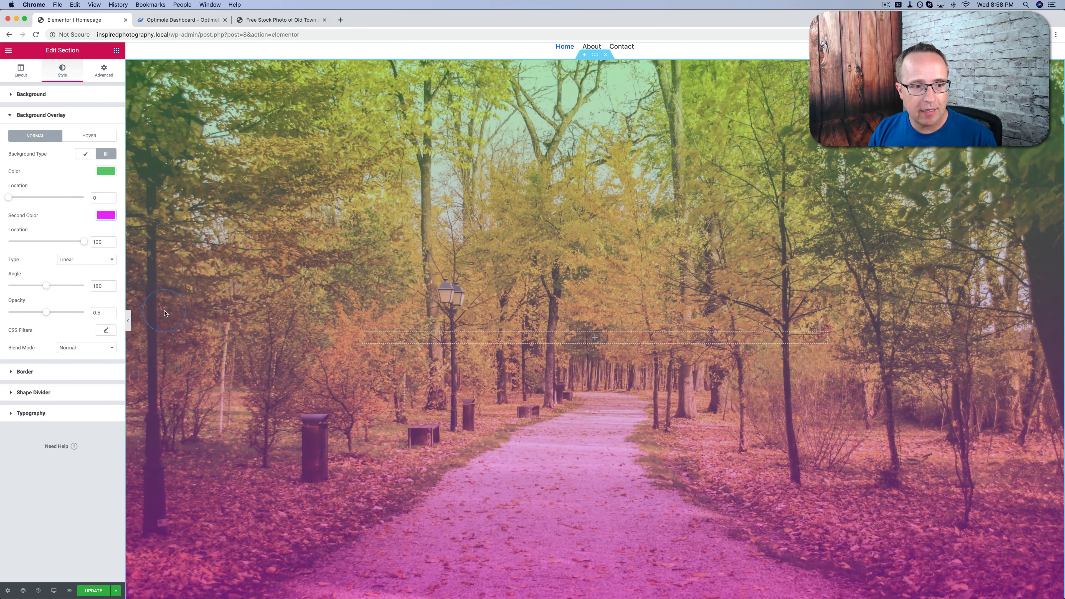
Try an overlay opacity of 0.78 with gradient angles of 130 and 160
drag(48, 316, 68, 315)
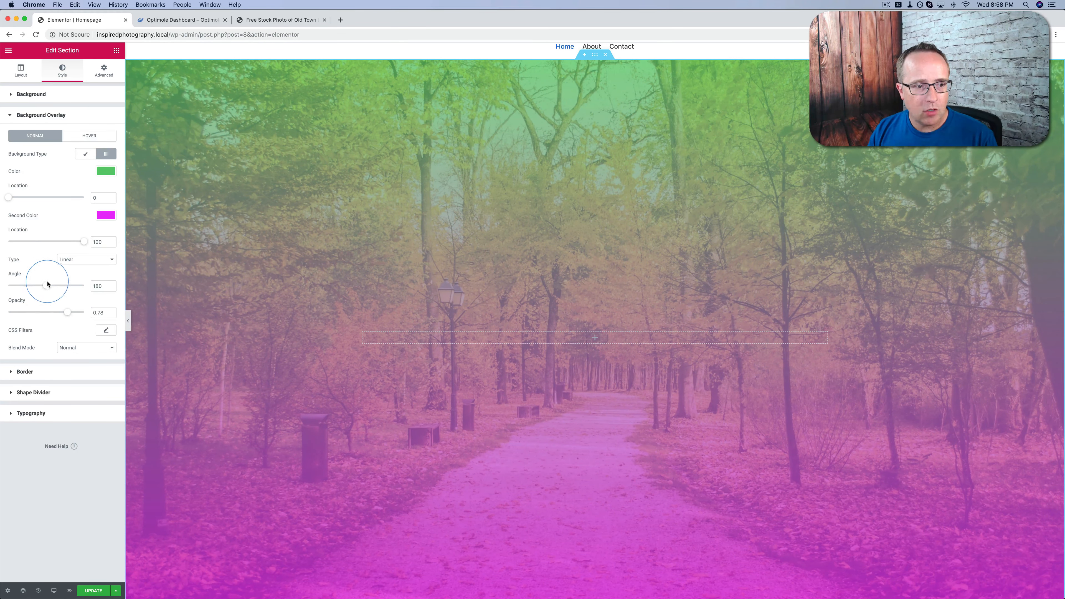
drag(47, 287, 44, 287)
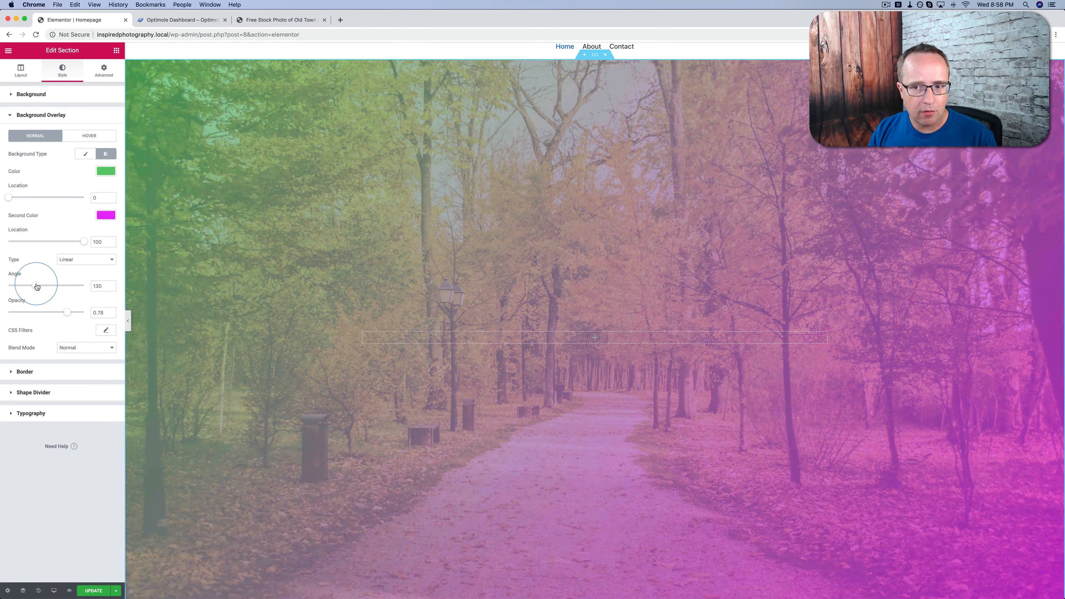
mouse_move(37, 287)
mouse_down()
mouse_move(8, 286)
mouse_move(83, 286)
mouse_move(42, 285)
mouse_up()
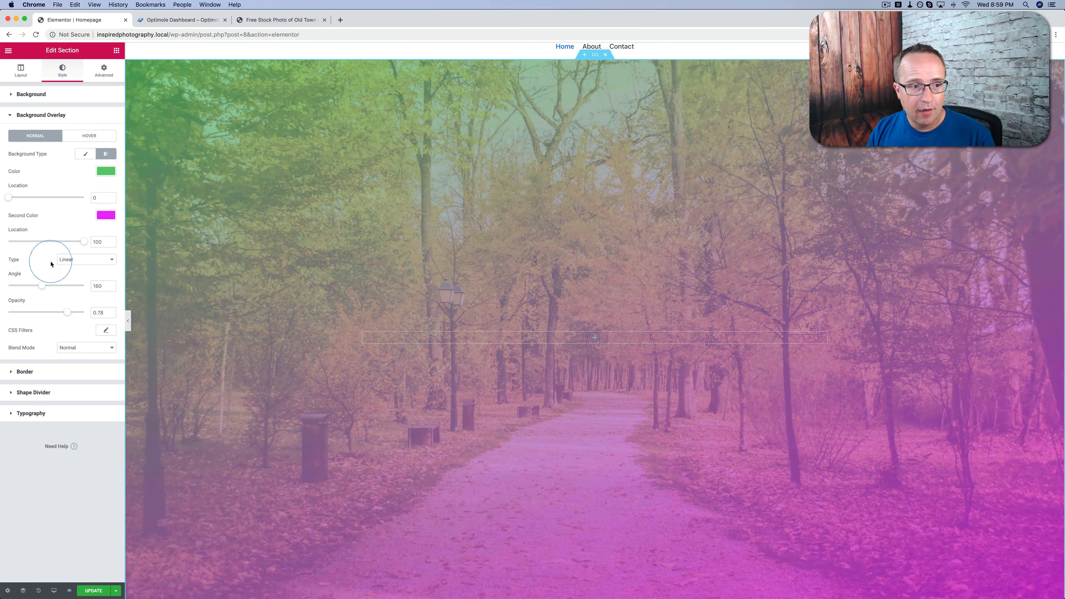
Try the Radial type for the overlay gradient, then return it to Linear
click(83, 260)
click(81, 266)
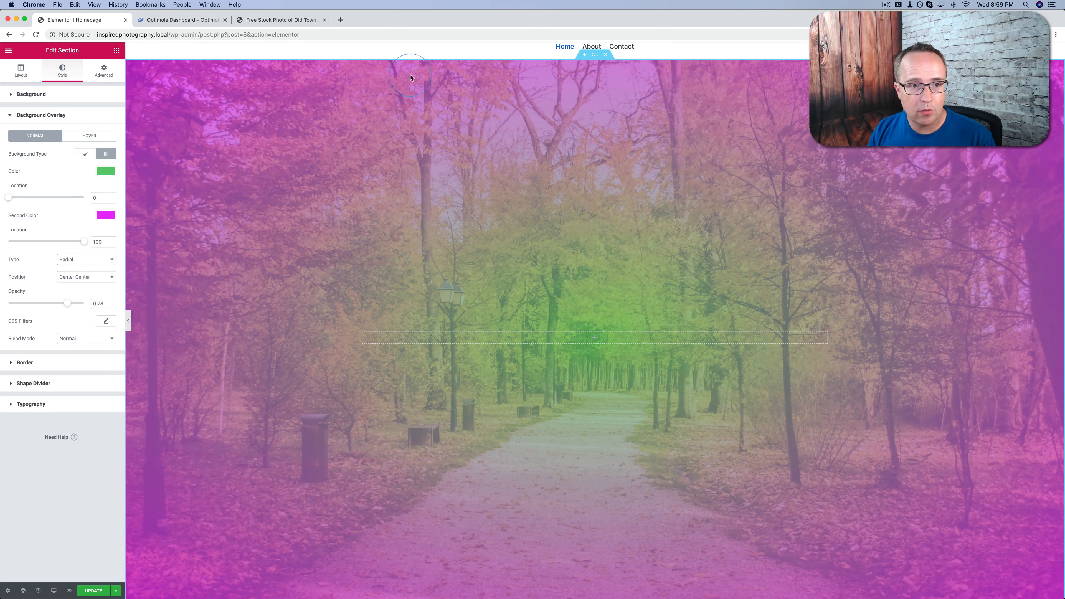
click(69, 259)
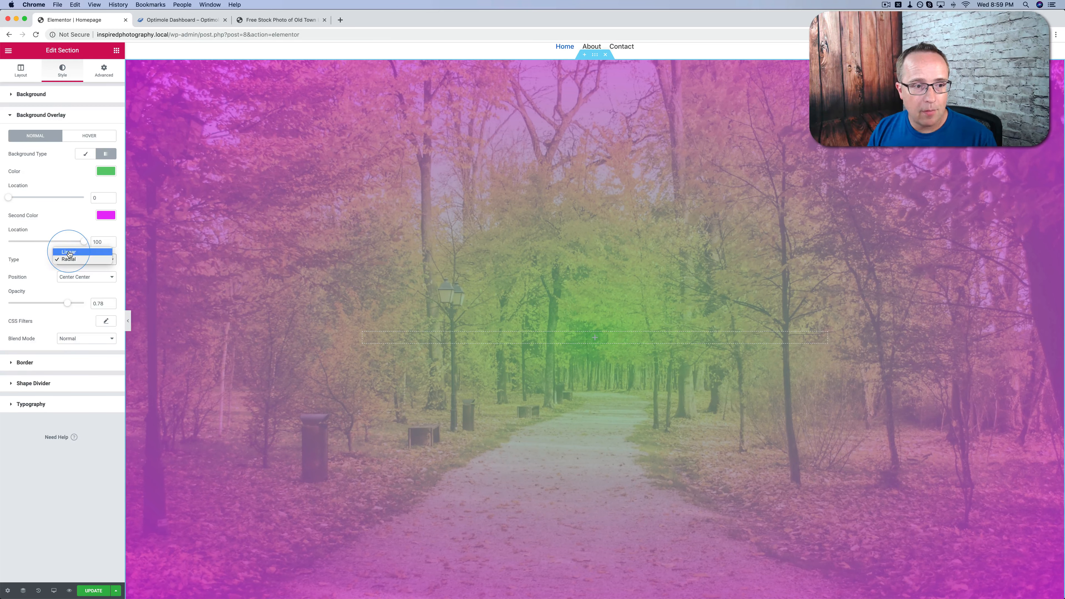
click(69, 252)
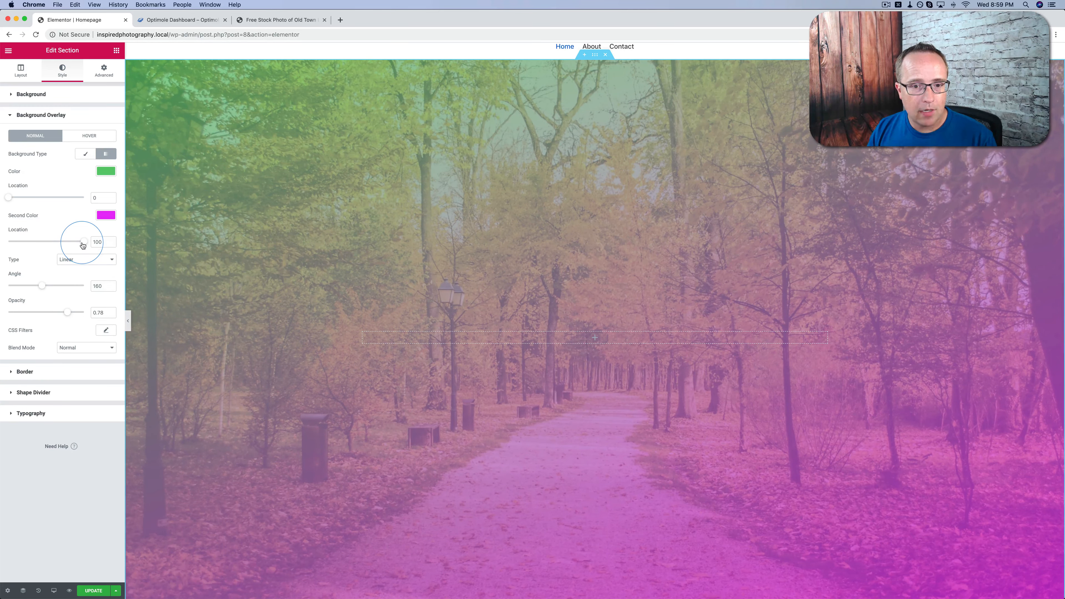
Set the gradient's first color location to 42 and its second color location to 57
drag(82, 245, 5, 245)
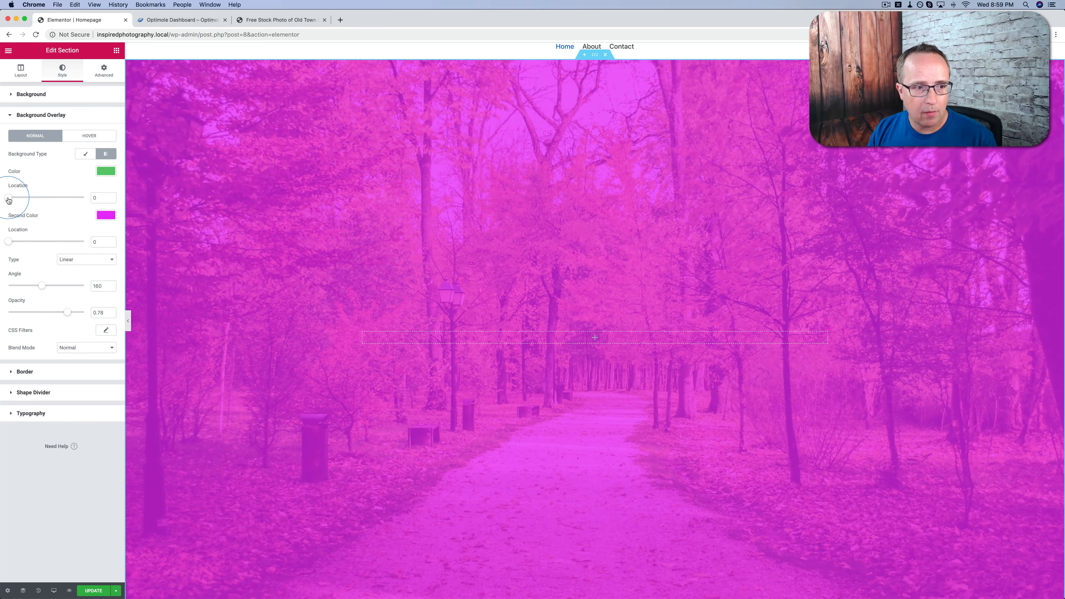
drag(9, 200, 40, 201)
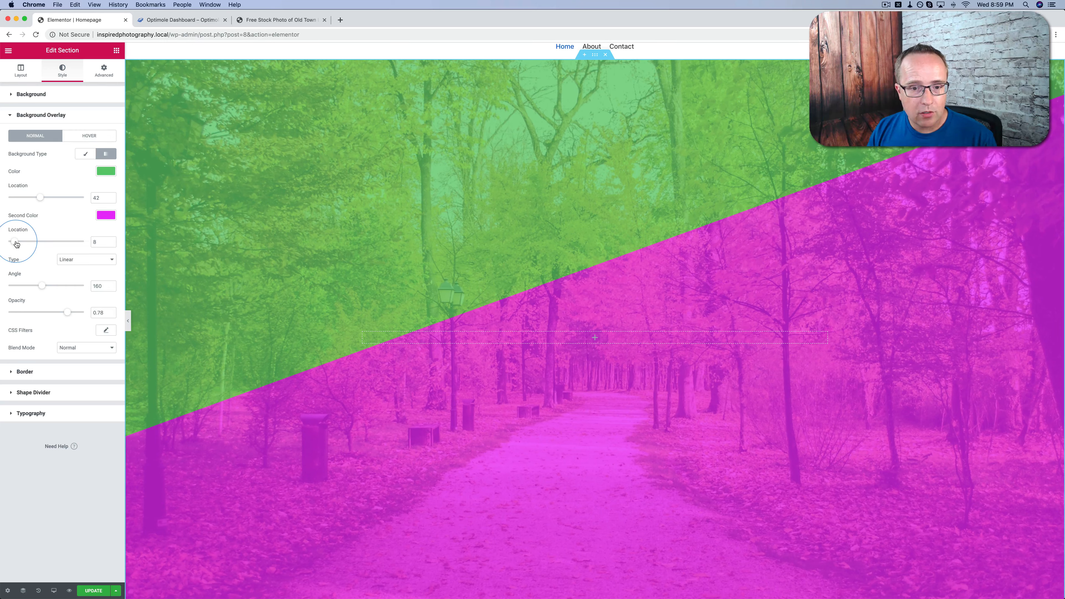
drag(8, 245, 53, 244)
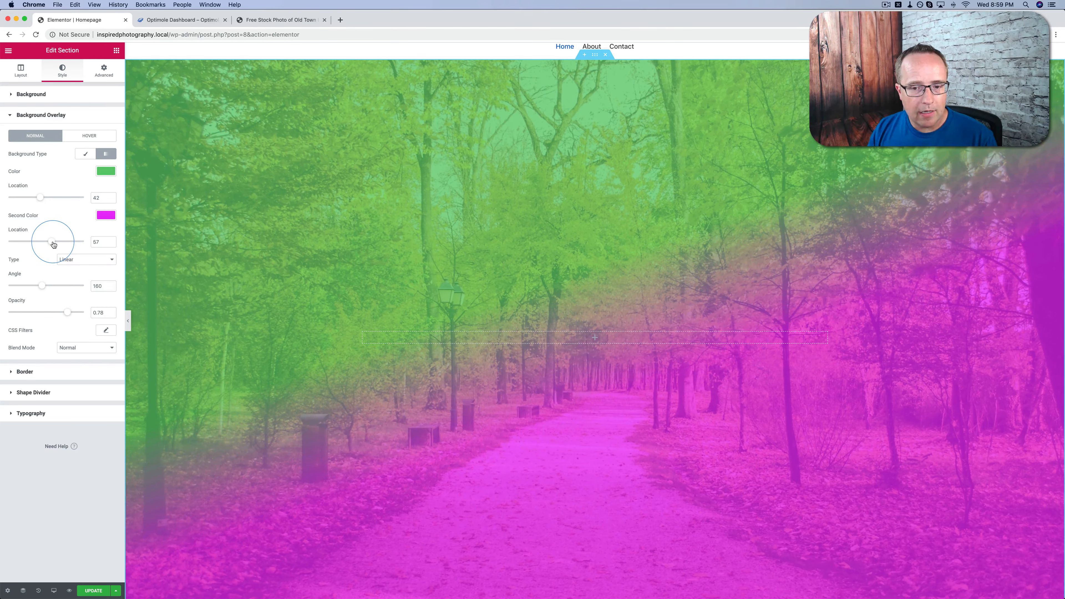
Change the overlay gradient's first color to white (#ffffff) and its second color to gray (#7a7a7a)
click(110, 173)
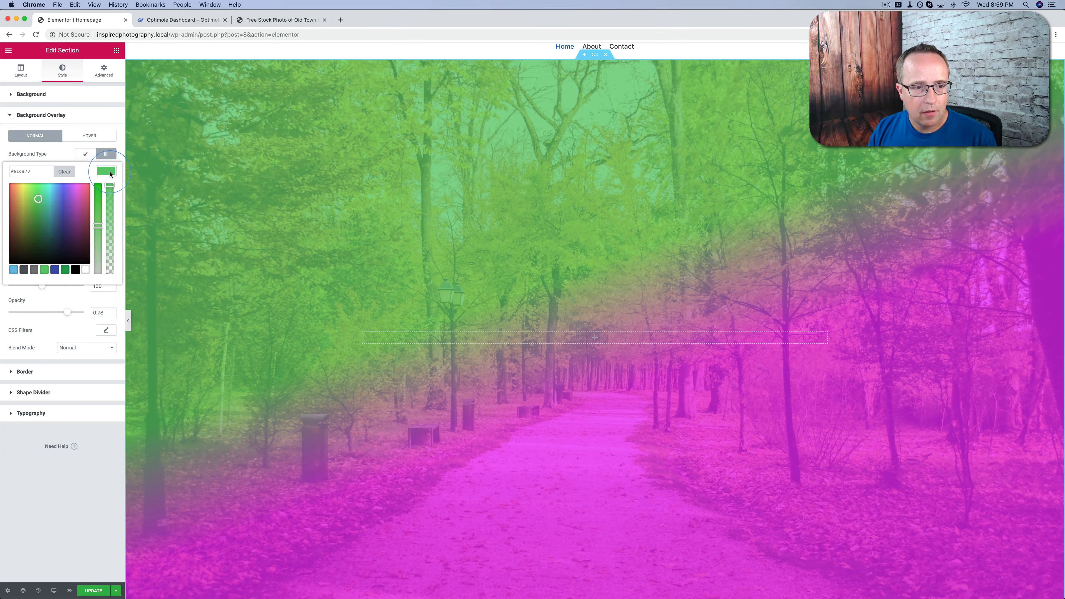
click(86, 272)
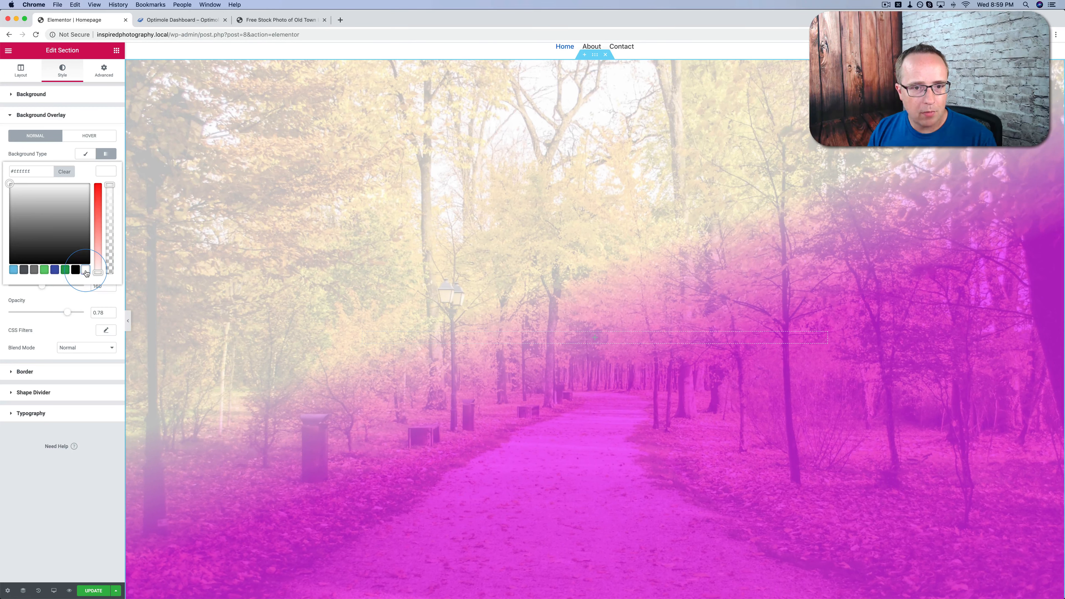
click(111, 213)
click(106, 217)
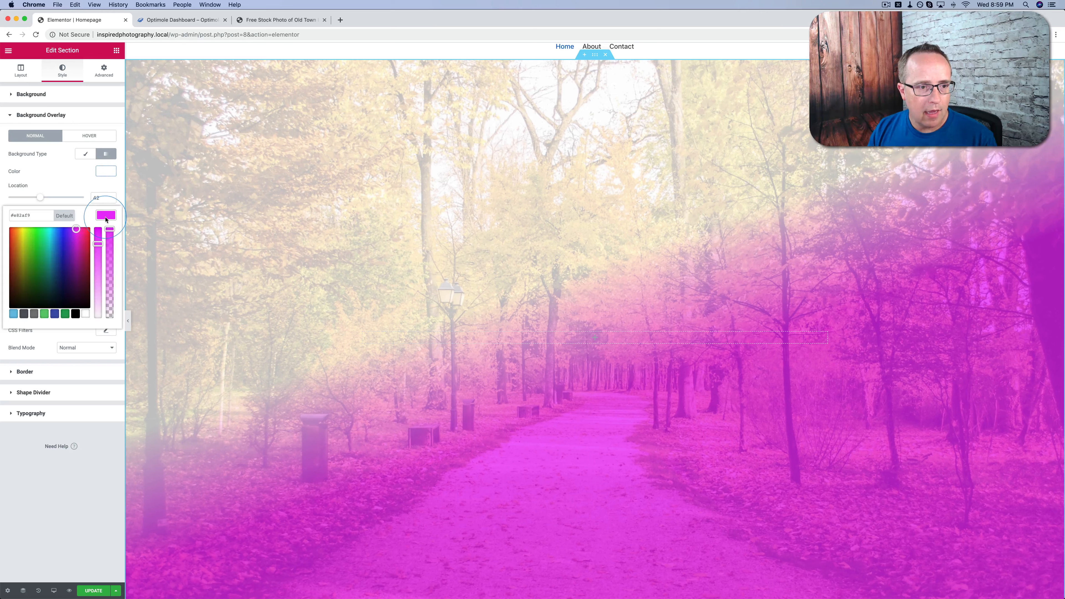
click(35, 314)
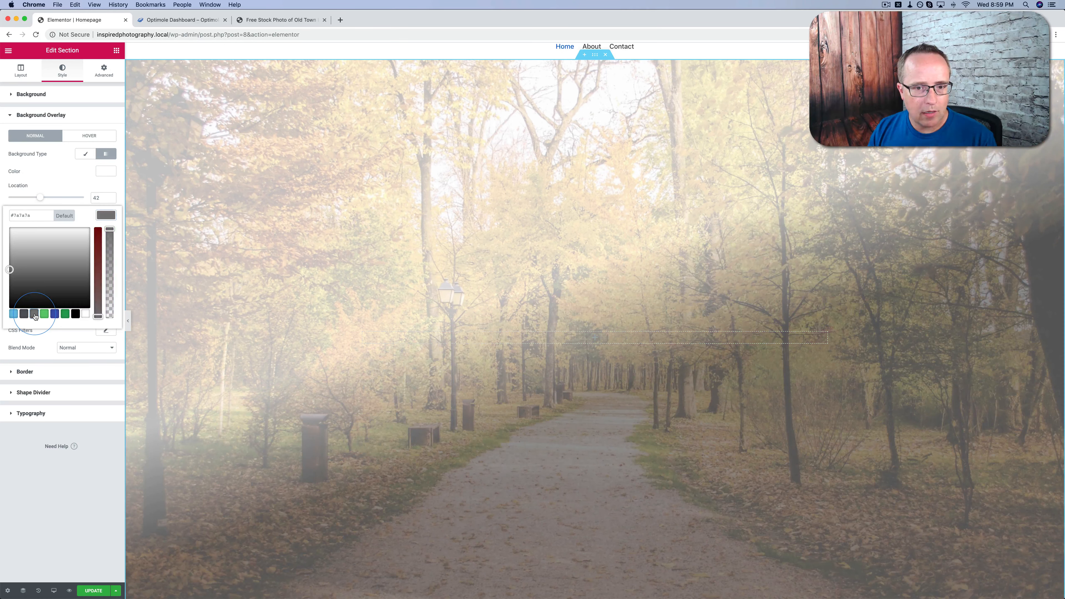
click(105, 215)
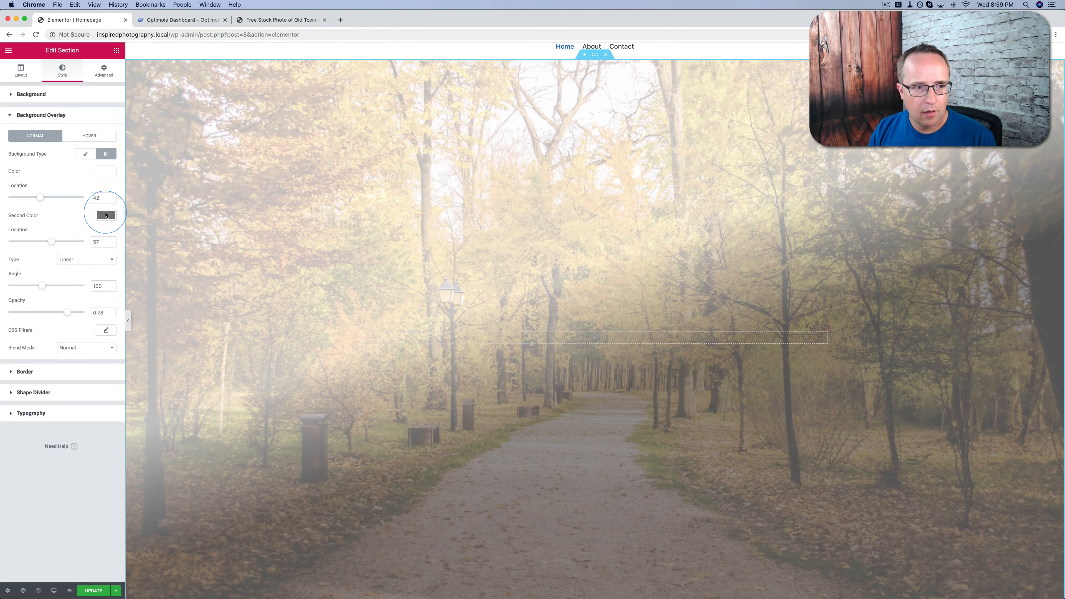
Set the second color's location to 39 and the gradient angle to 130 for a sharp diagonal split
drag(65, 245, 39, 245)
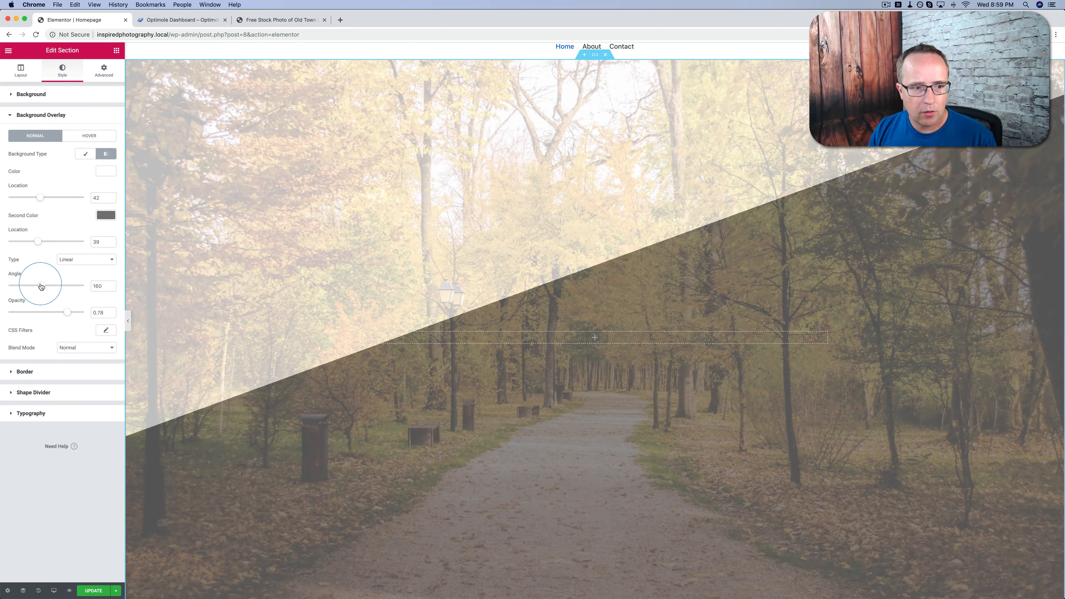
drag(41, 286, 36, 288)
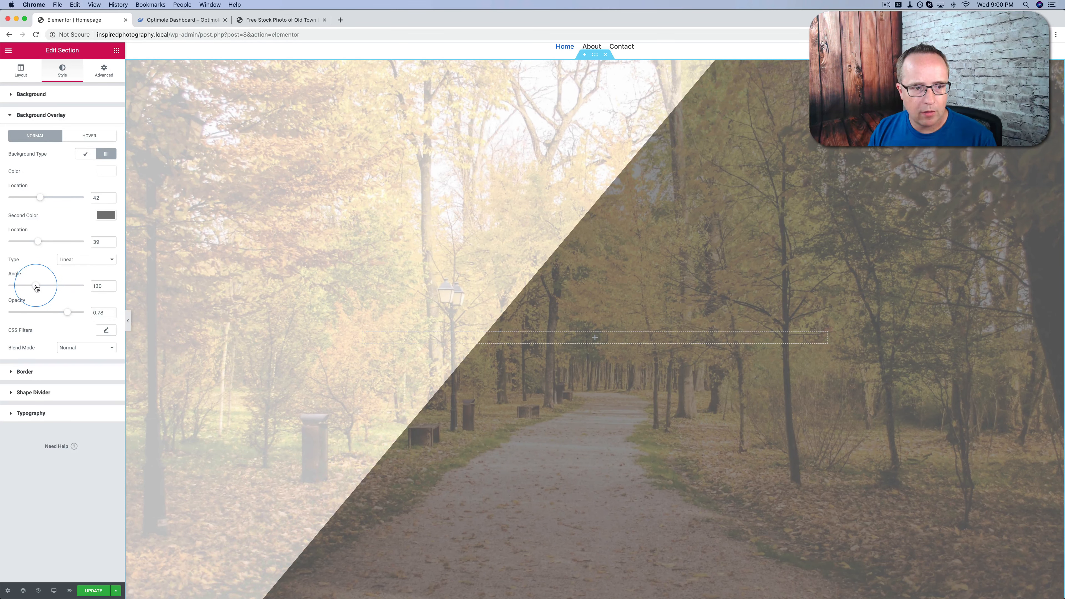
scroll(243, 298, down, 3)
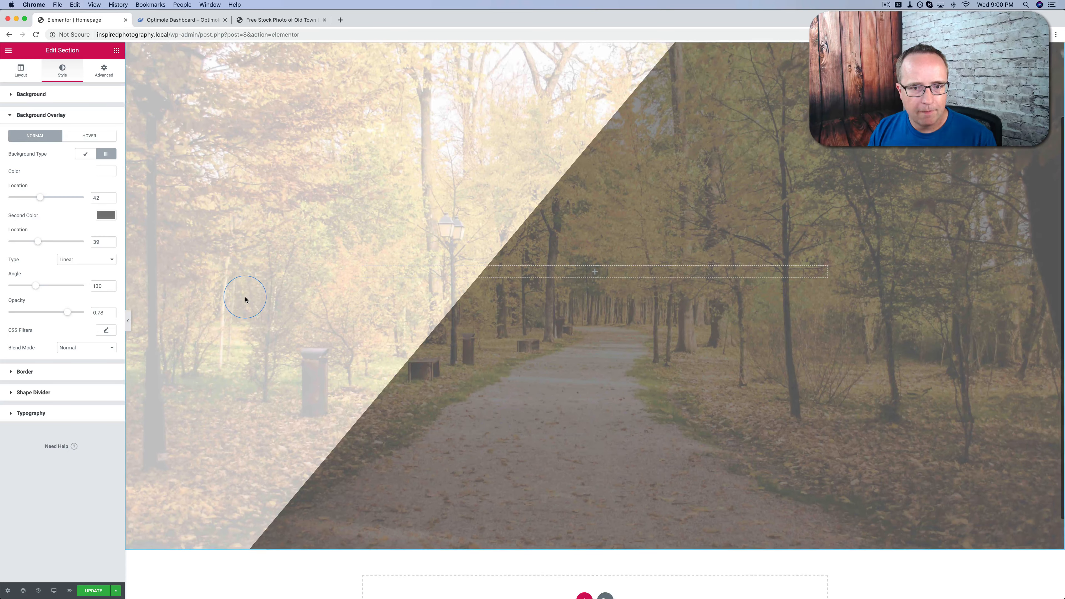
scroll(245, 300, up, 2)
scroll(245, 299, up, 2)
Set the overlay's opacity to 0.81, lighten the second color to #b7b7b7 and check the section down to its lower edge
mouse_move(68, 313)
mouse_down()
mouse_move(55, 315)
mouse_move(70, 313)
mouse_up()
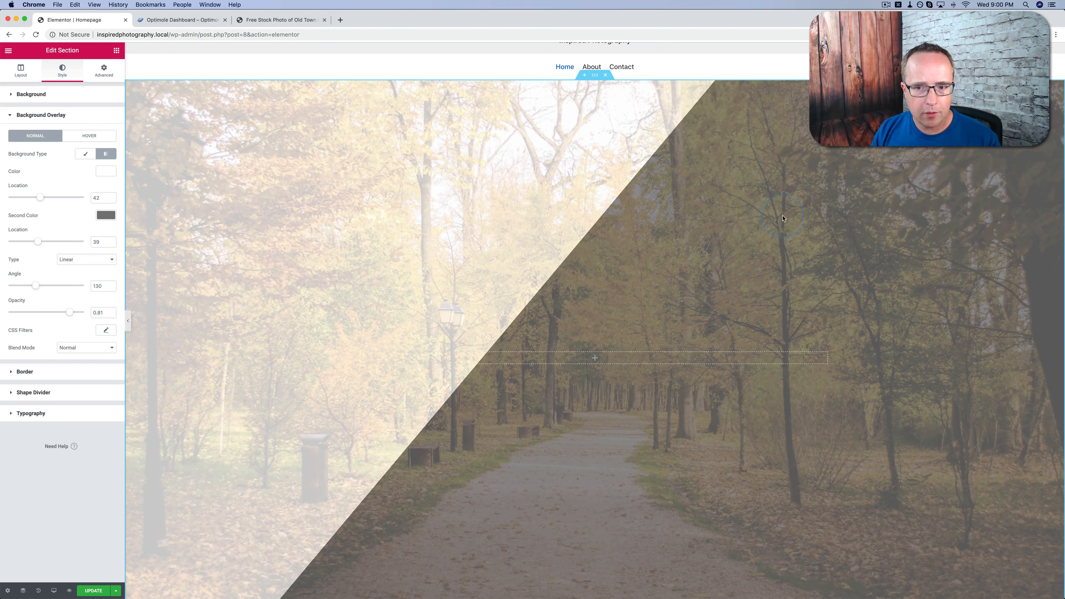
click(106, 215)
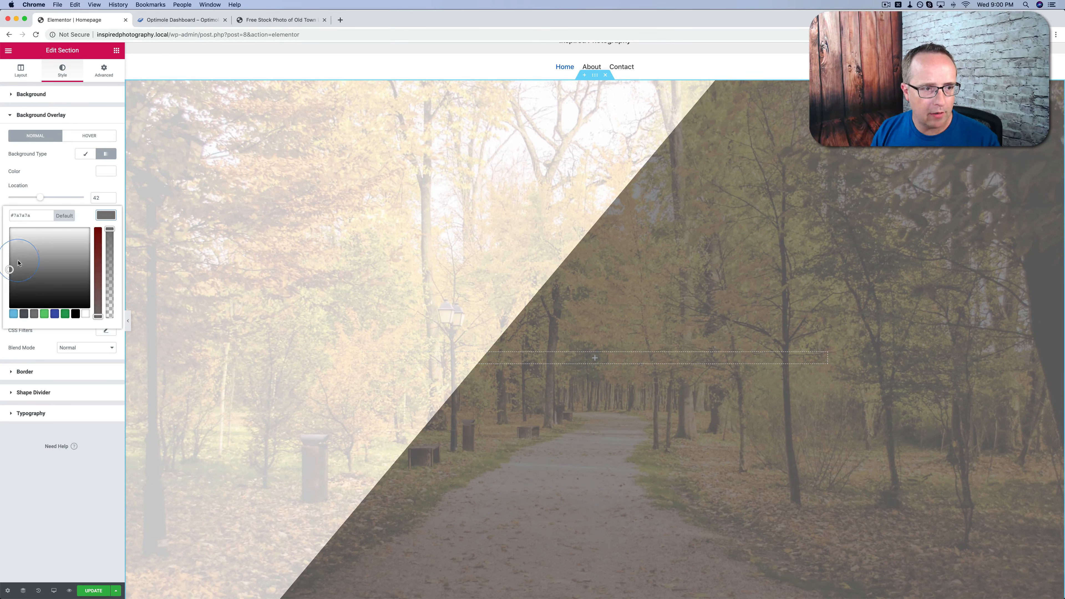
drag(18, 263, 5, 246)
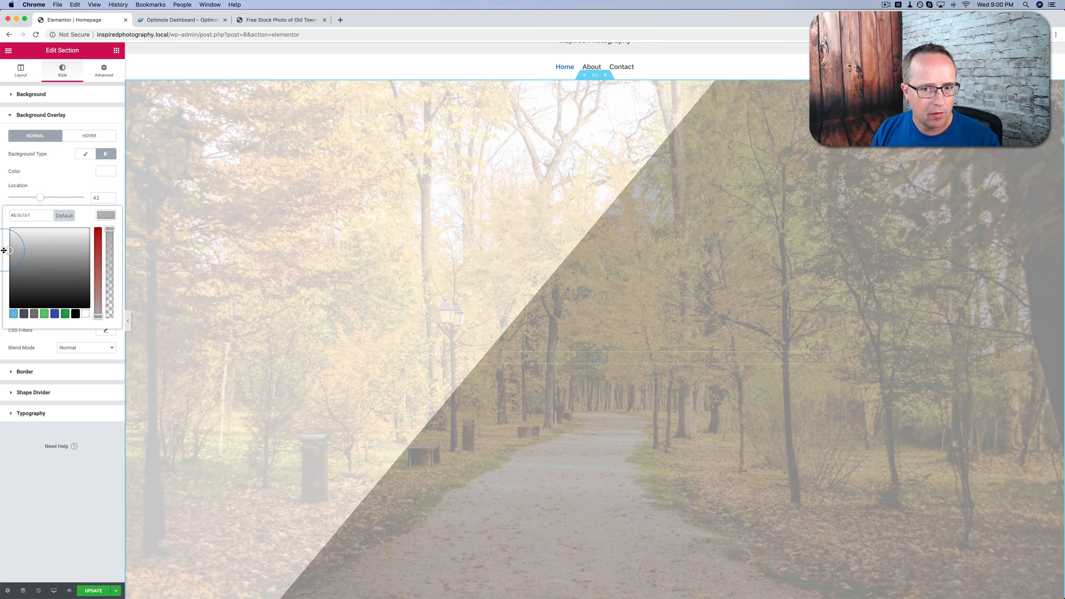
click(106, 214)
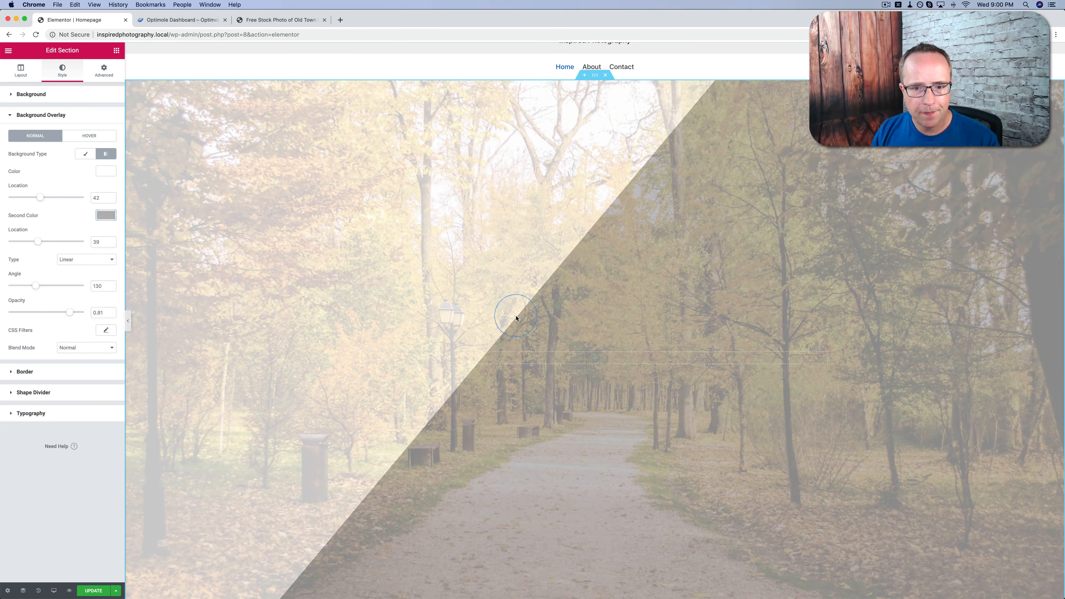
scroll(515, 318, down, 5)
scroll(516, 318, down, 2)
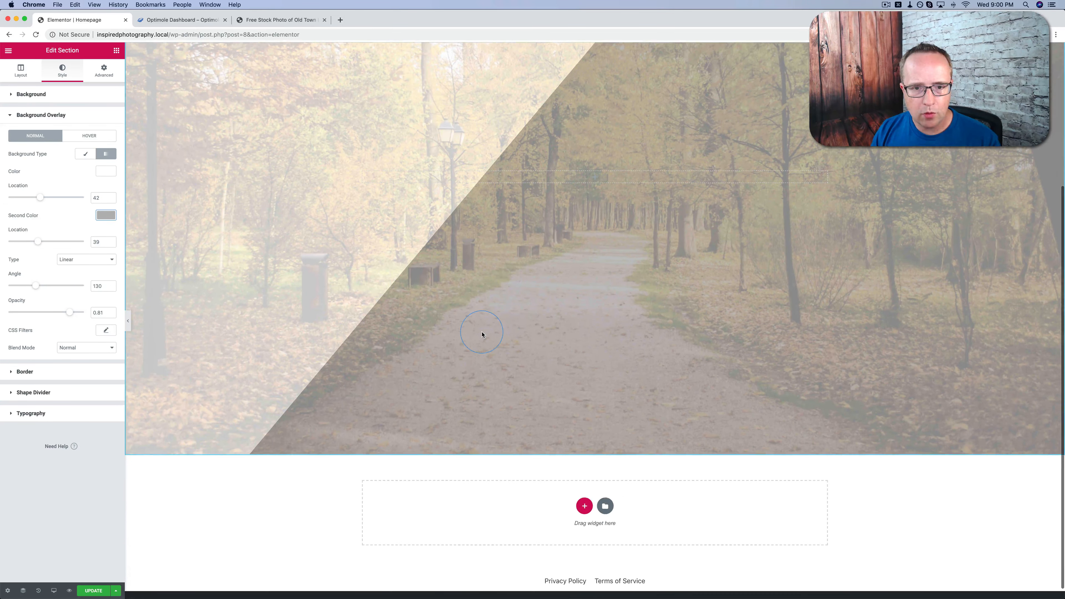
Set the section's background image attachment to Fixed and check how the background behaves while scrolling
scroll(482, 333, up, 4)
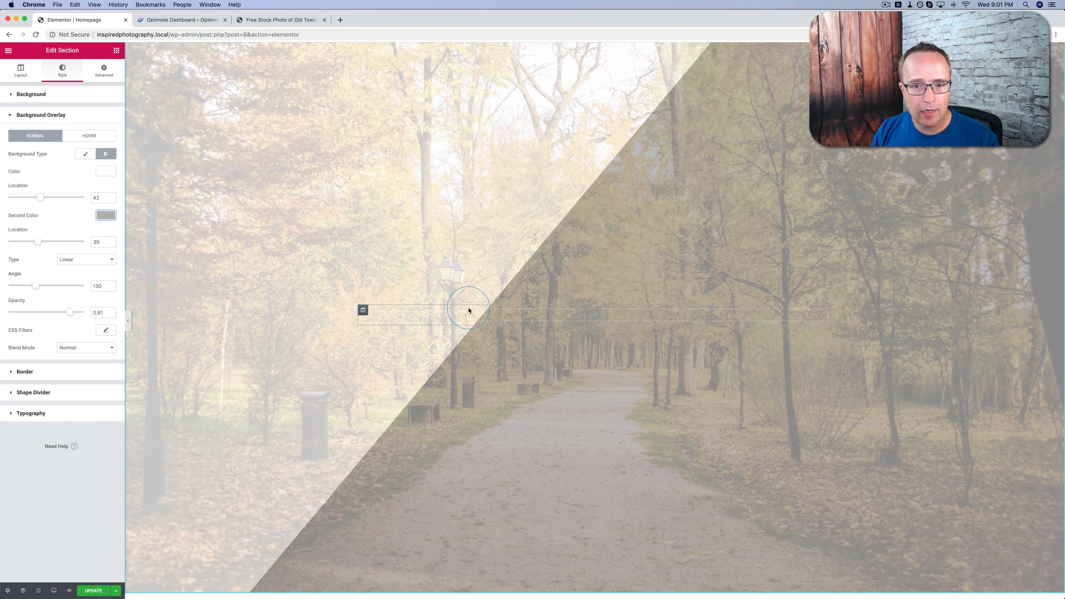
scroll(469, 309, up, 2)
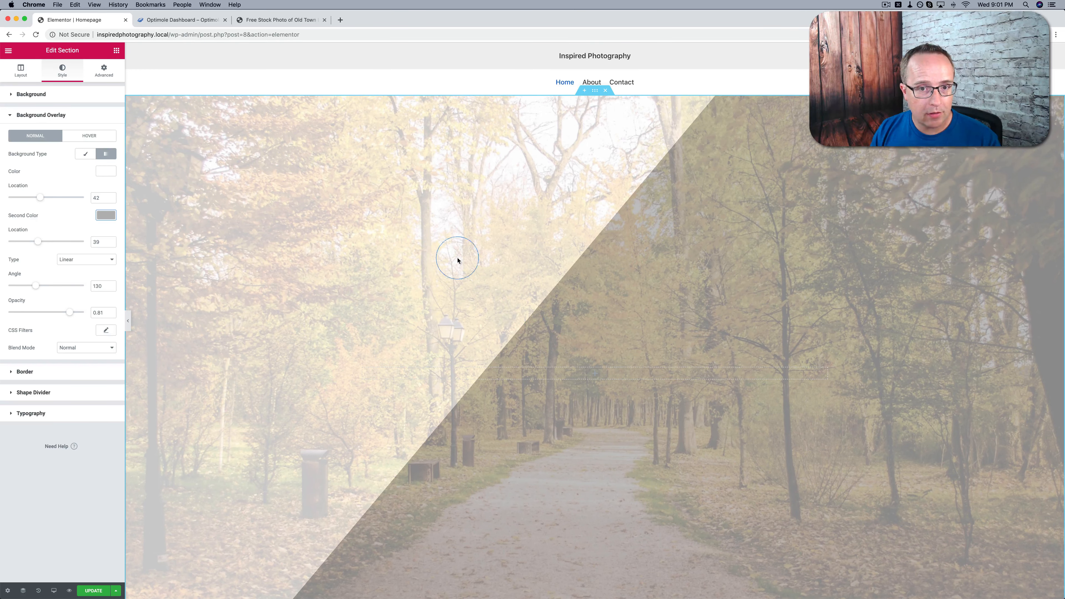
scroll(440, 234, down, 3)
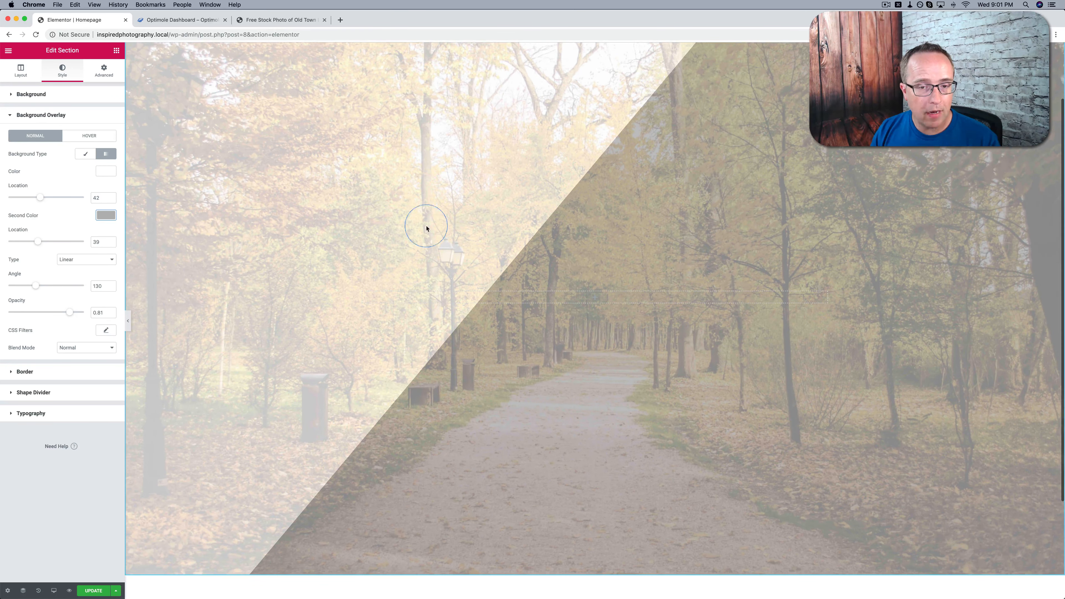
scroll(355, 262, up, 3)
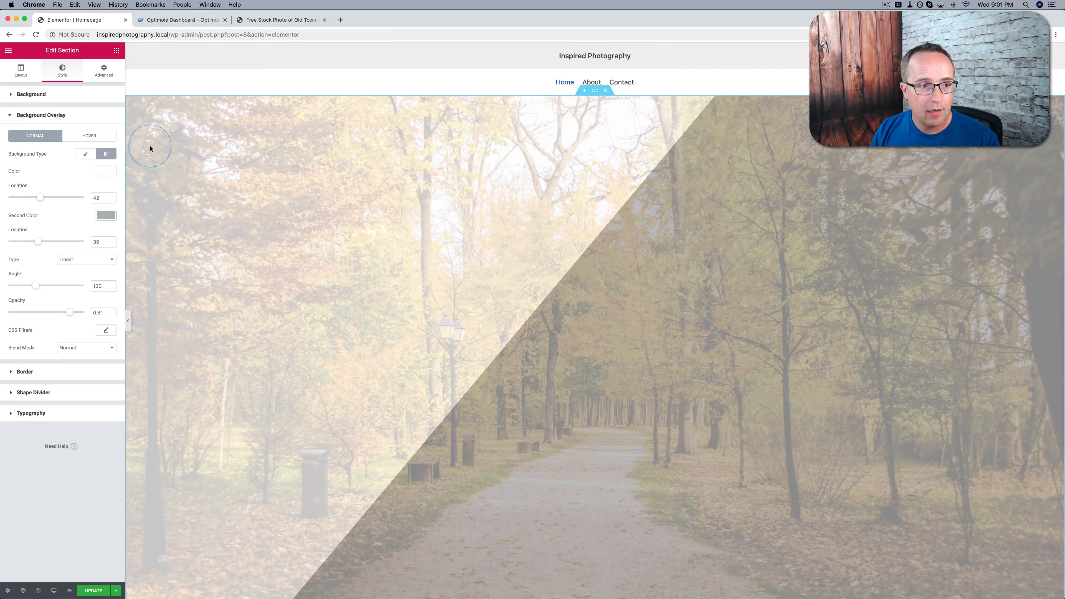
click(12, 95)
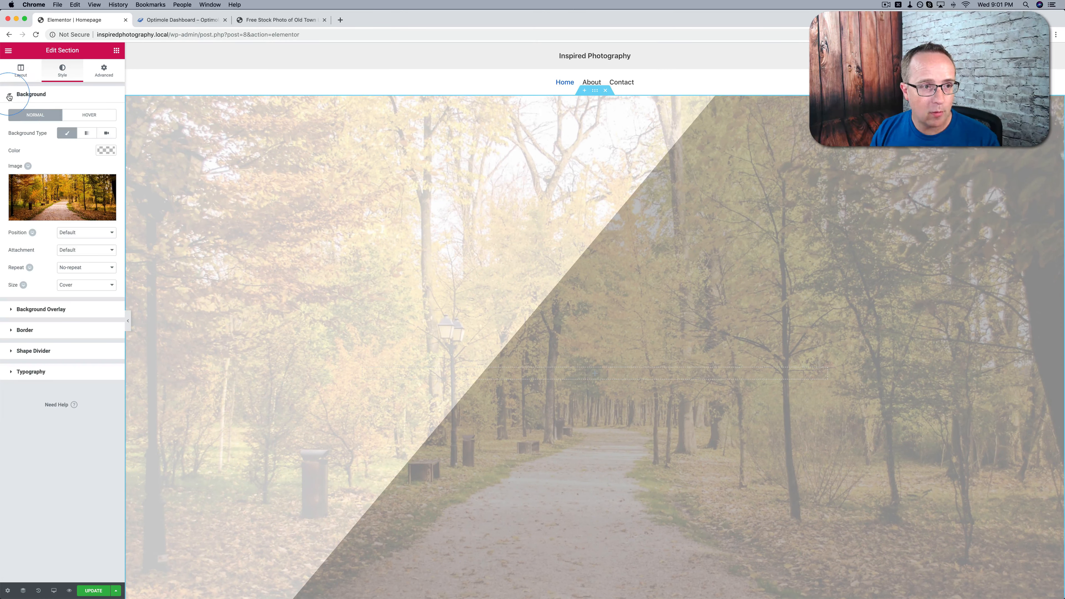
click(76, 251)
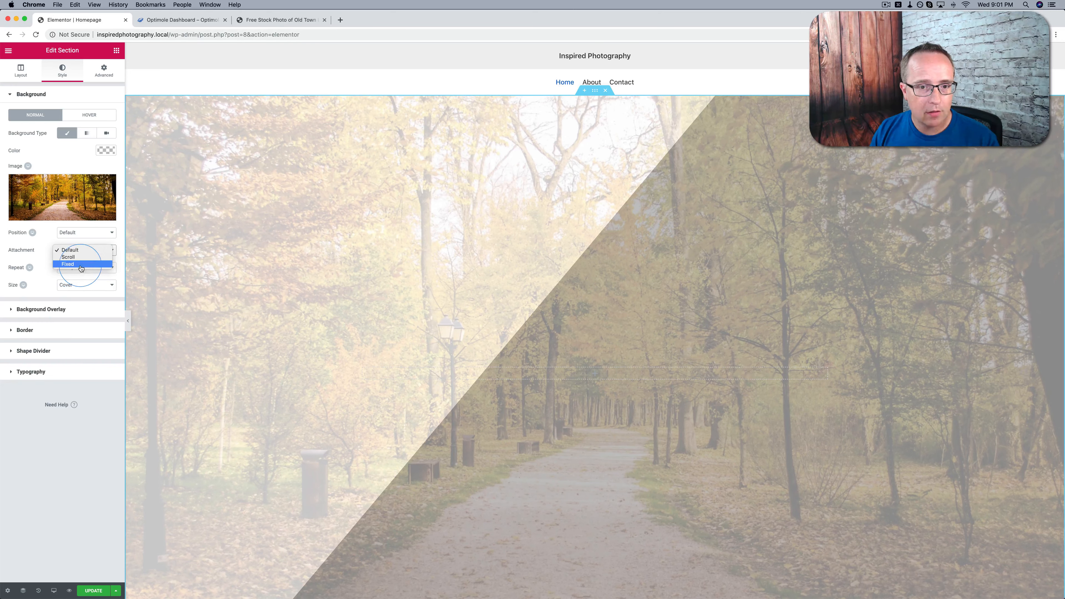
click(70, 263)
scroll(348, 271, down, 5)
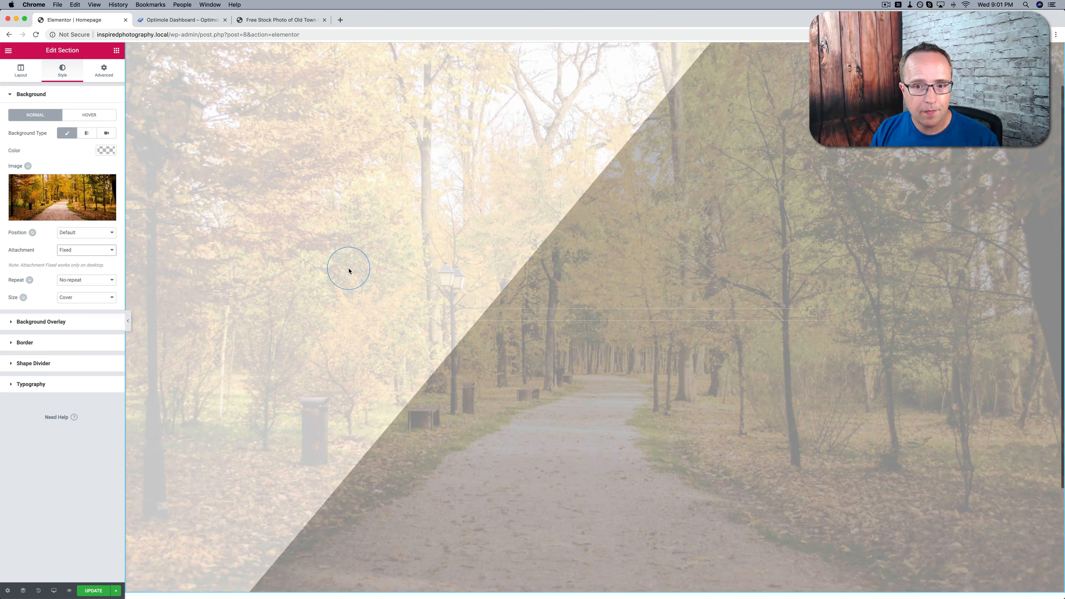
scroll(348, 270, up, 5)
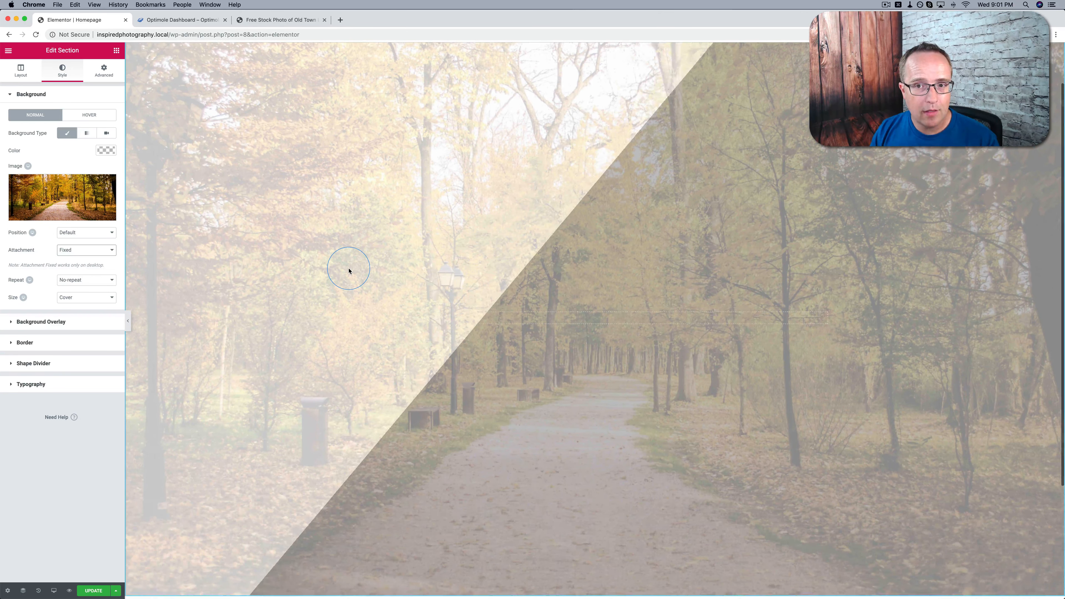
scroll(348, 270, down, 5)
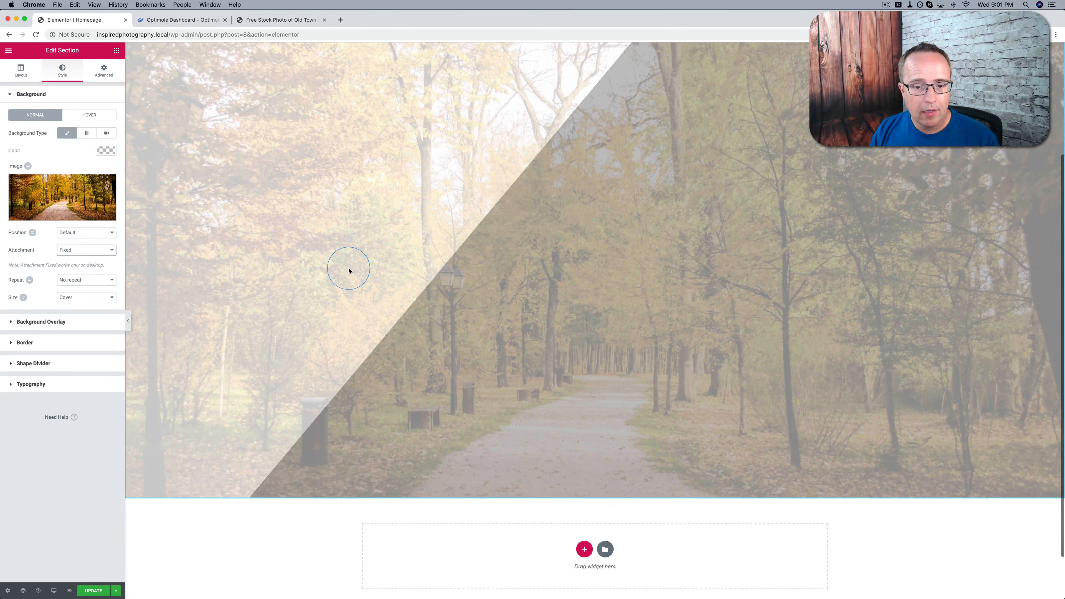
scroll(348, 270, up, 5)
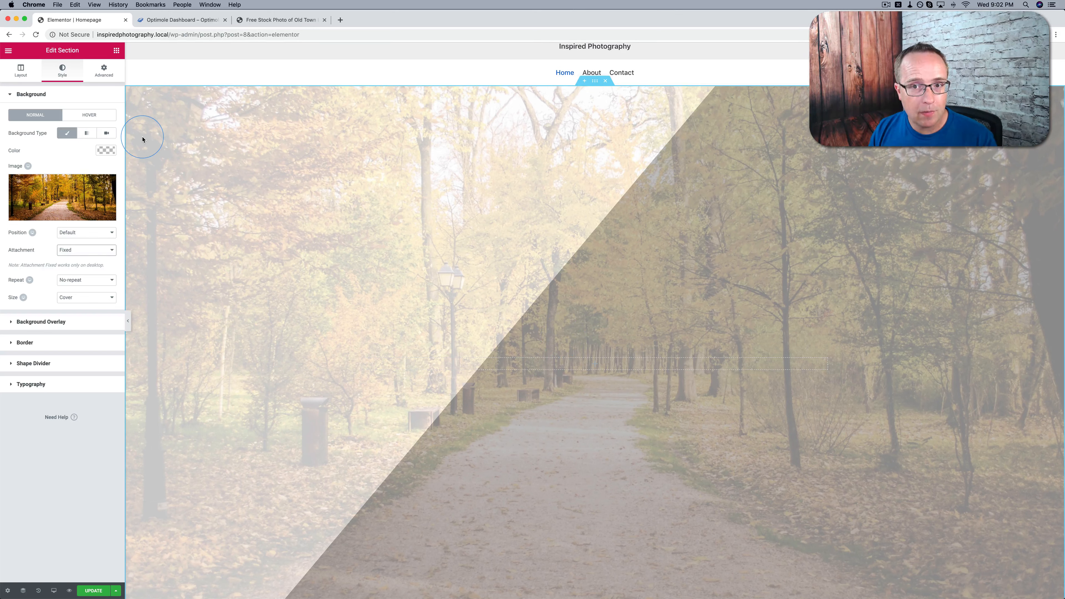
Add a Heading widget to the park section with the title "Want Great Photographs?" and center its alignment
click(117, 54)
drag(93, 128, 595, 362)
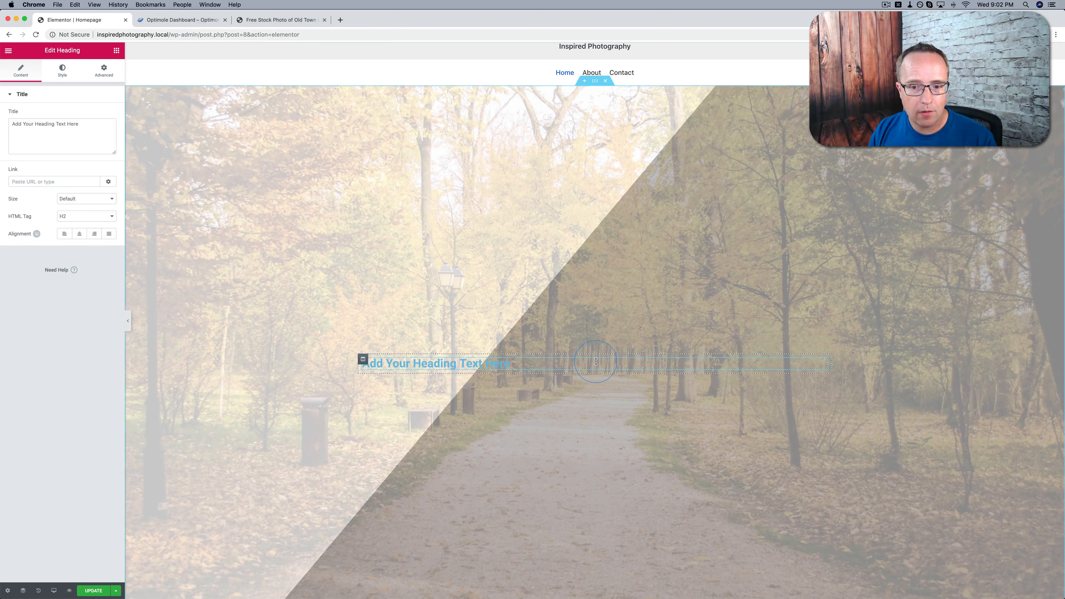
click(77, 129)
key(super+a)
text(Want Great Photographs?)
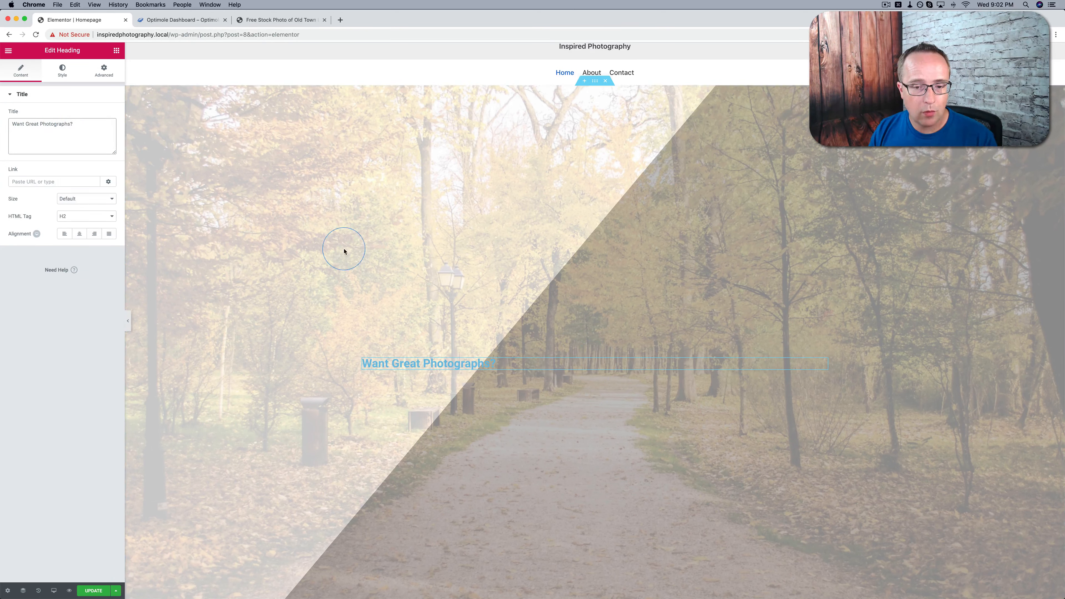
click(477, 366)
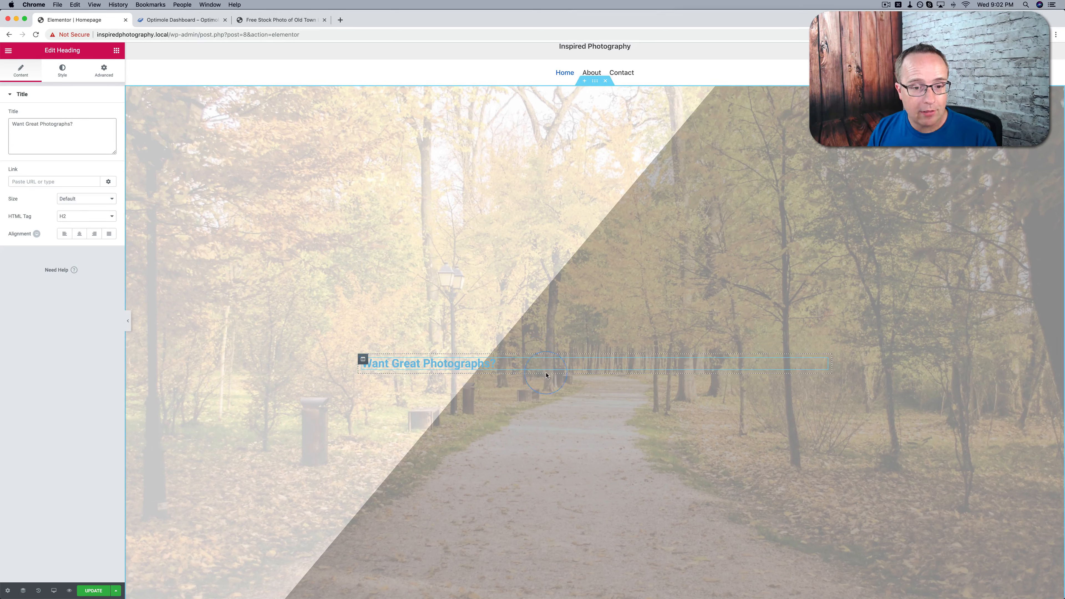
click(76, 238)
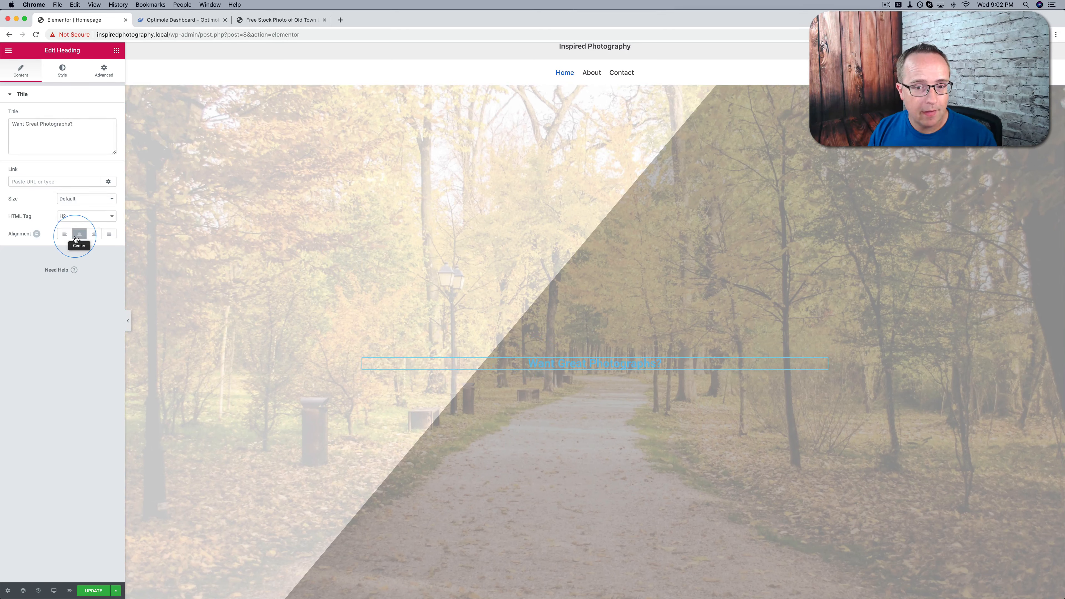
Set the heading's text color to the preset dark slate gray #54595f
click(65, 77)
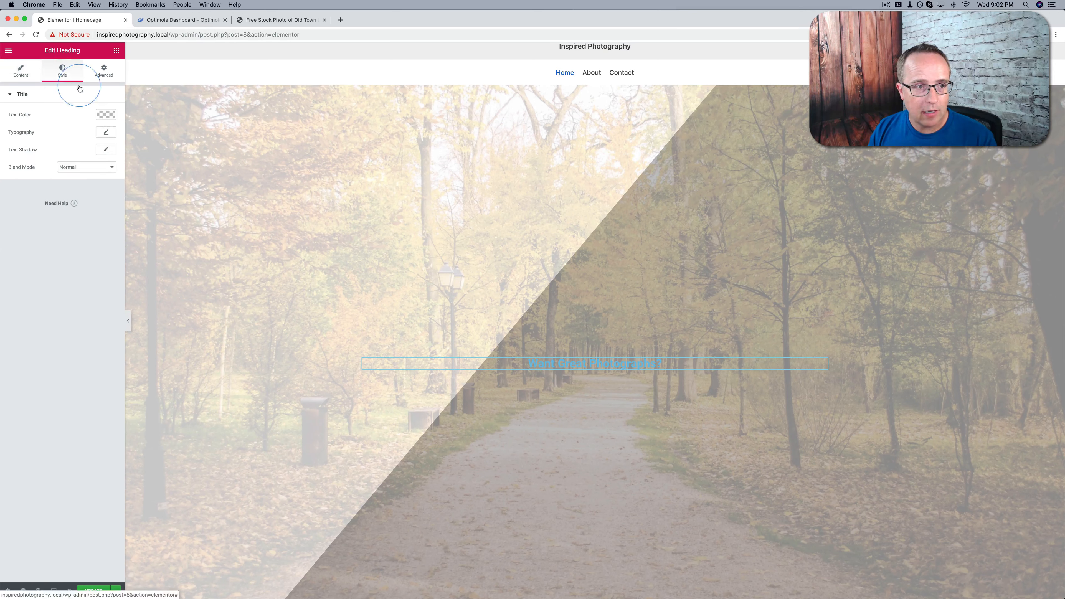
click(106, 117)
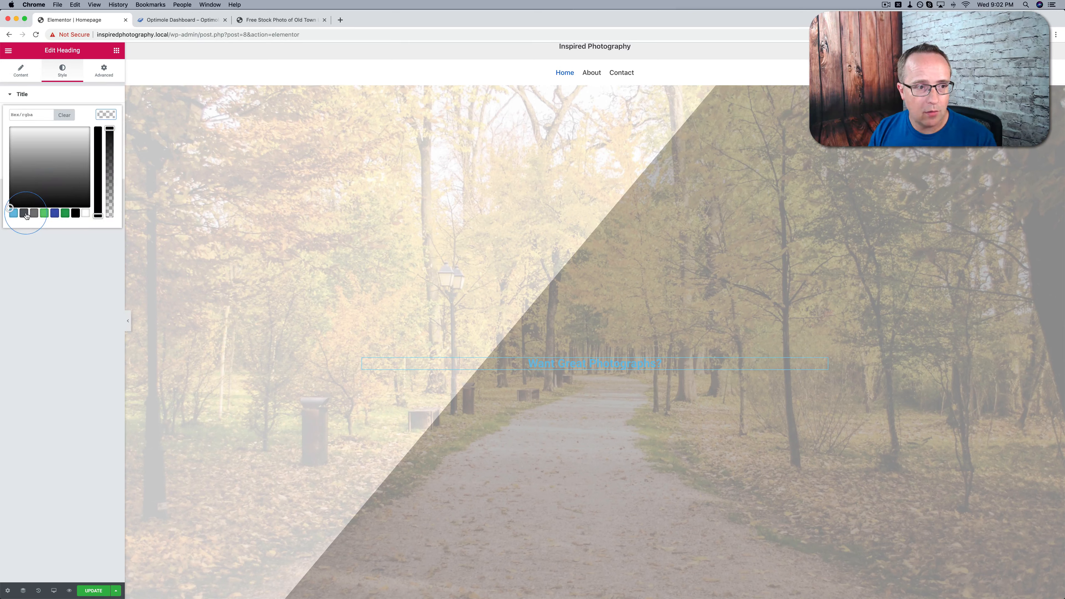
click(26, 213)
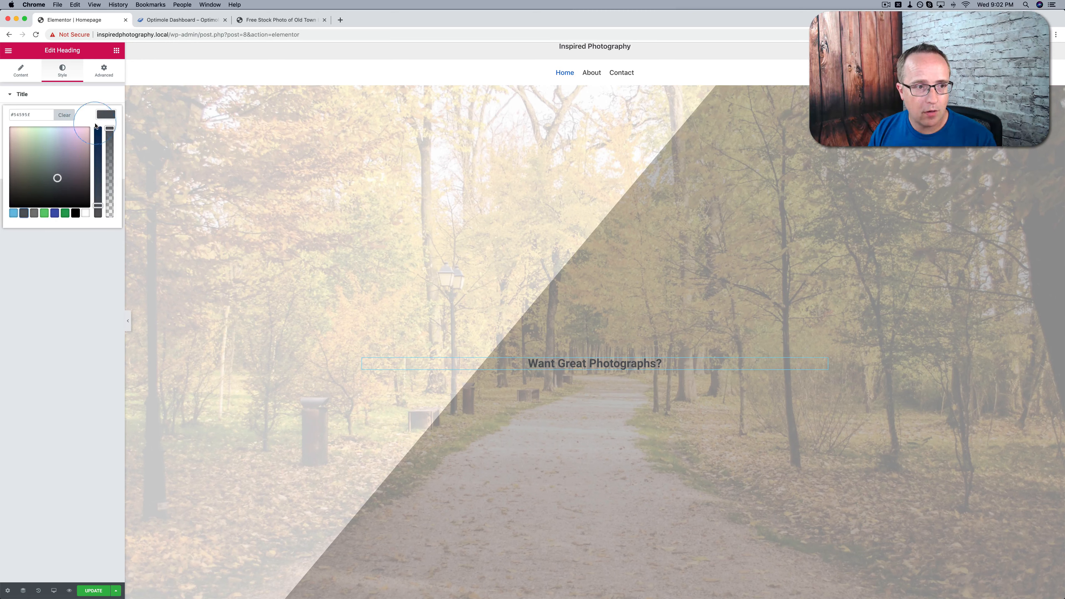
click(105, 115)
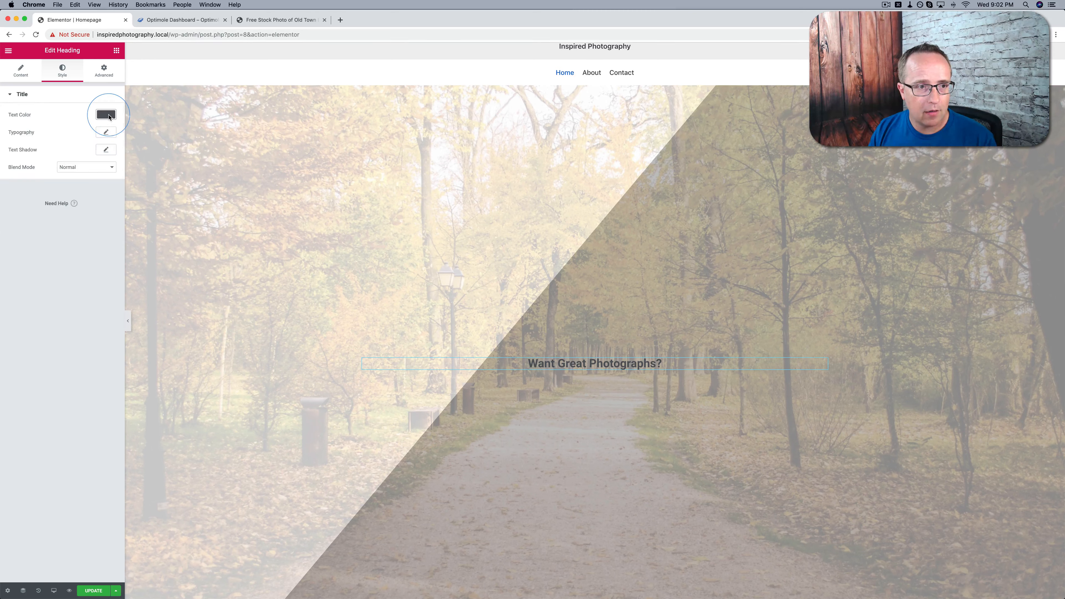
Set the heading's typography to the Assistant font family with a size of 104 px
click(106, 133)
click(21, 183)
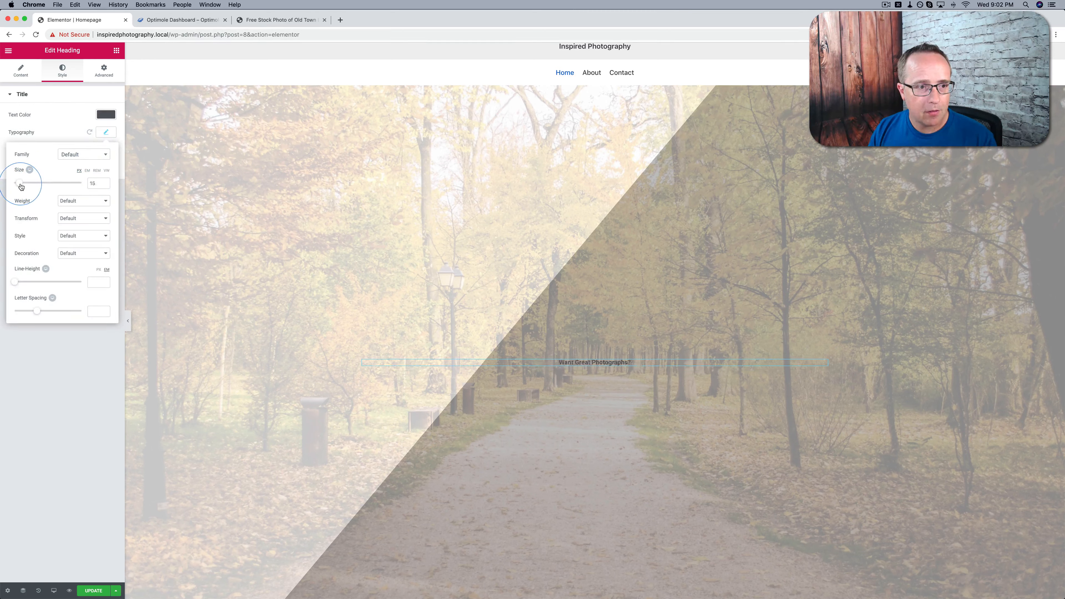
drag(21, 186, 46, 187)
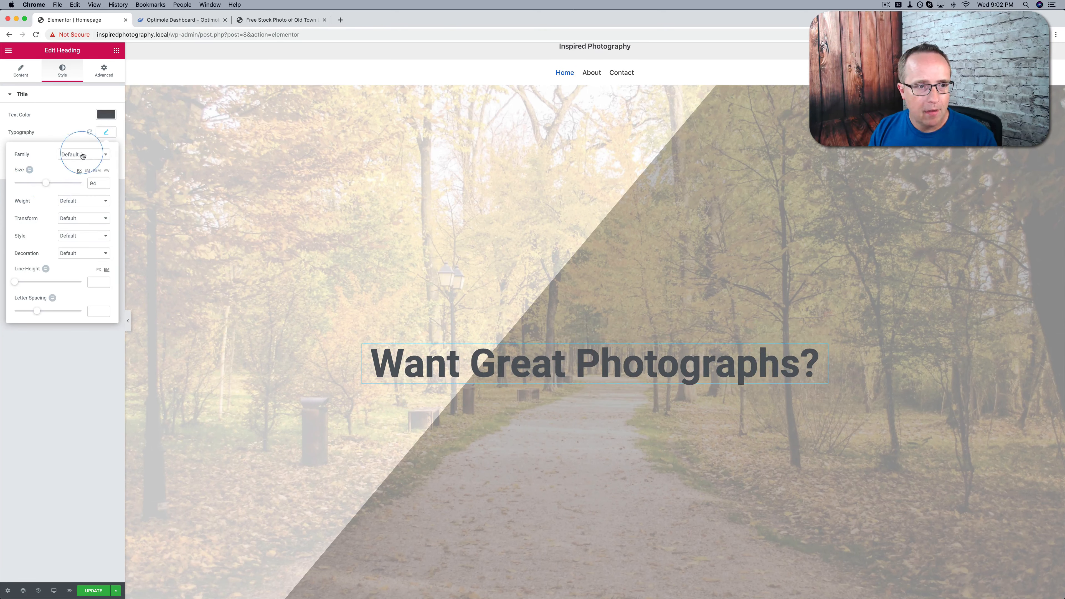
click(105, 156)
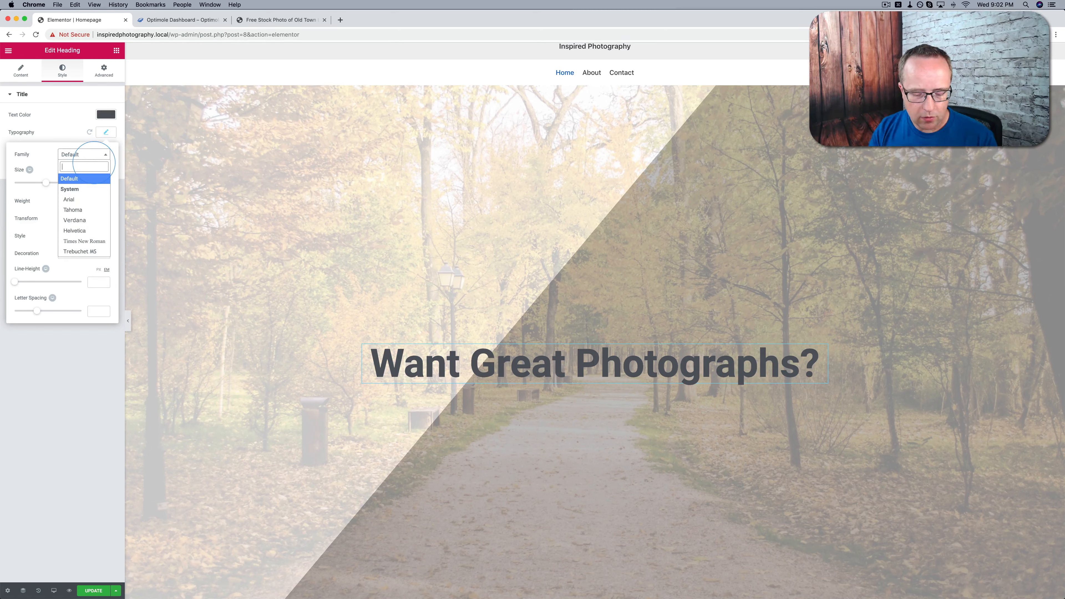
text(assista)
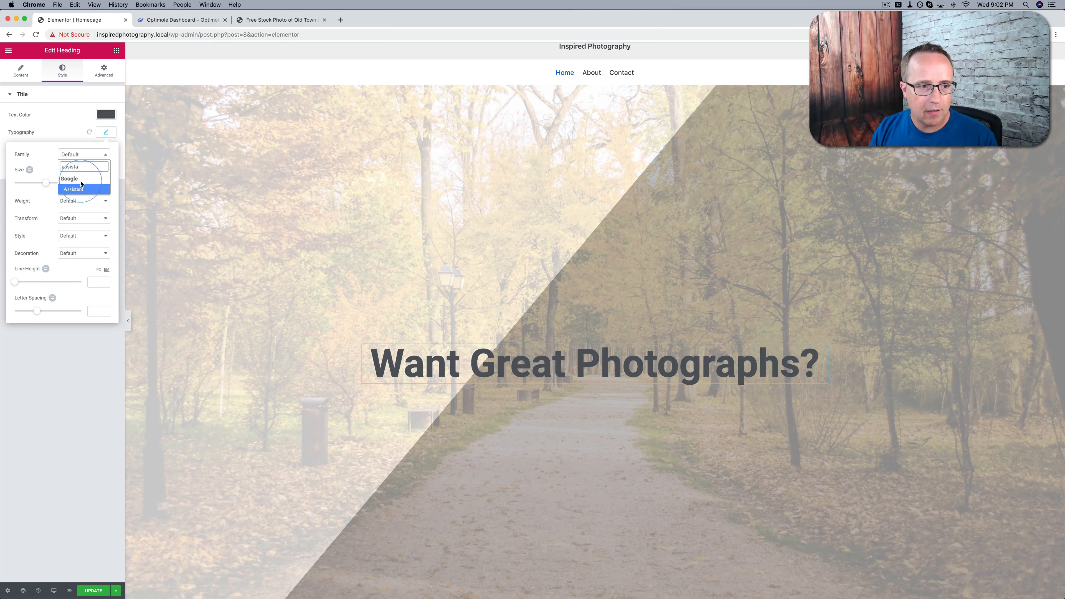
click(72, 189)
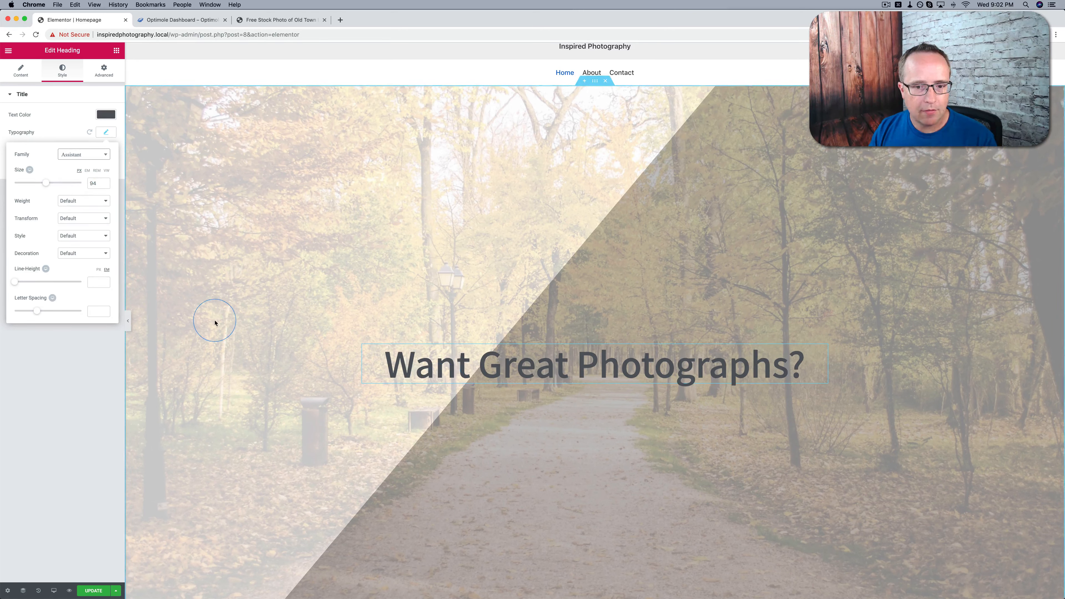
drag(46, 187, 50, 187)
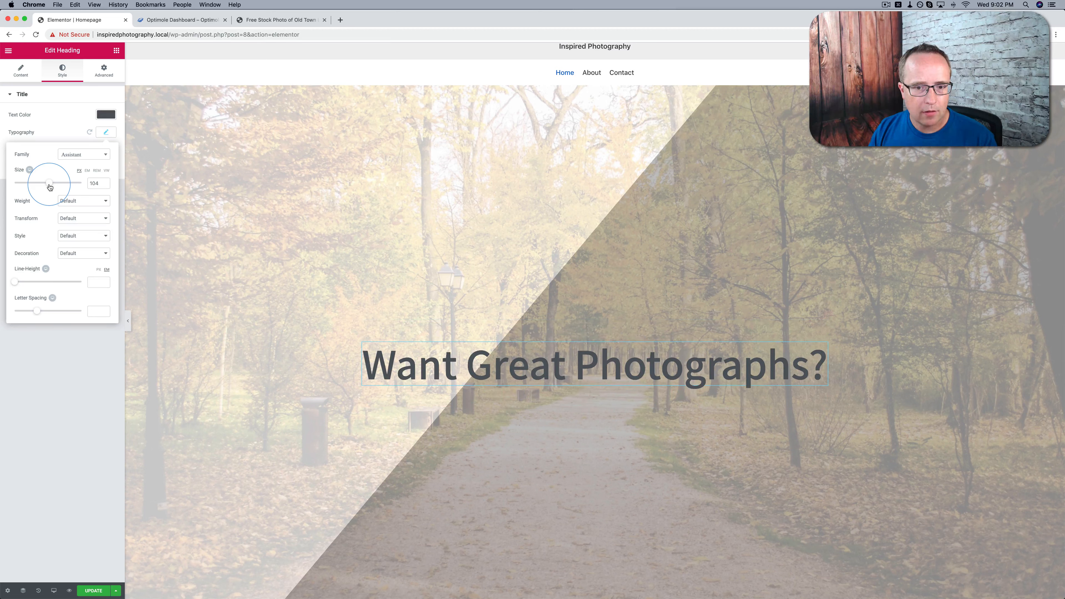
Try font weight 300 on the heading and settle on weight 400
click(72, 202)
click(76, 161)
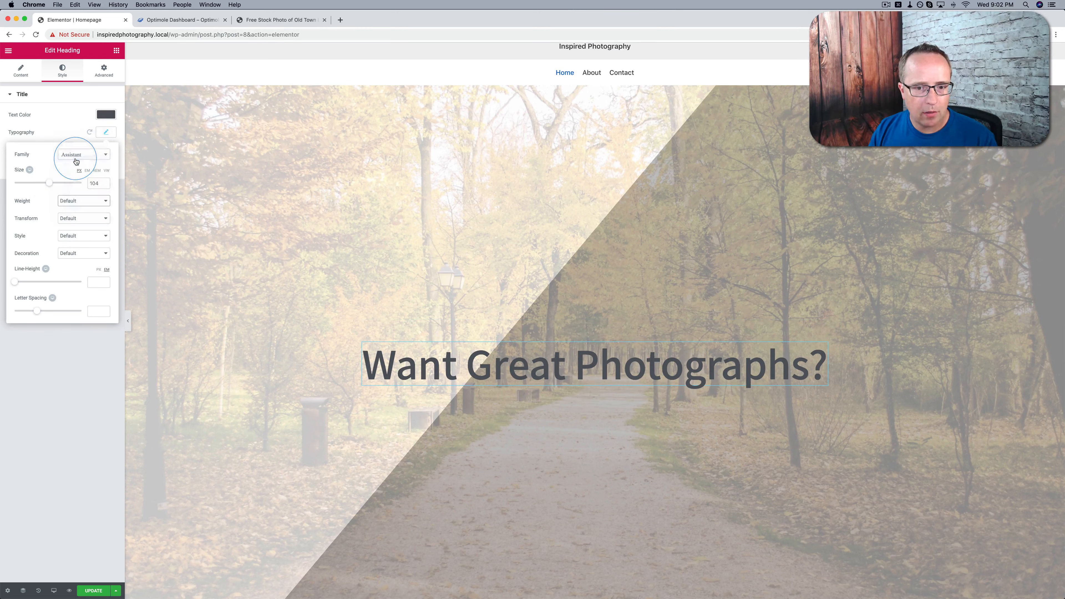
click(82, 200)
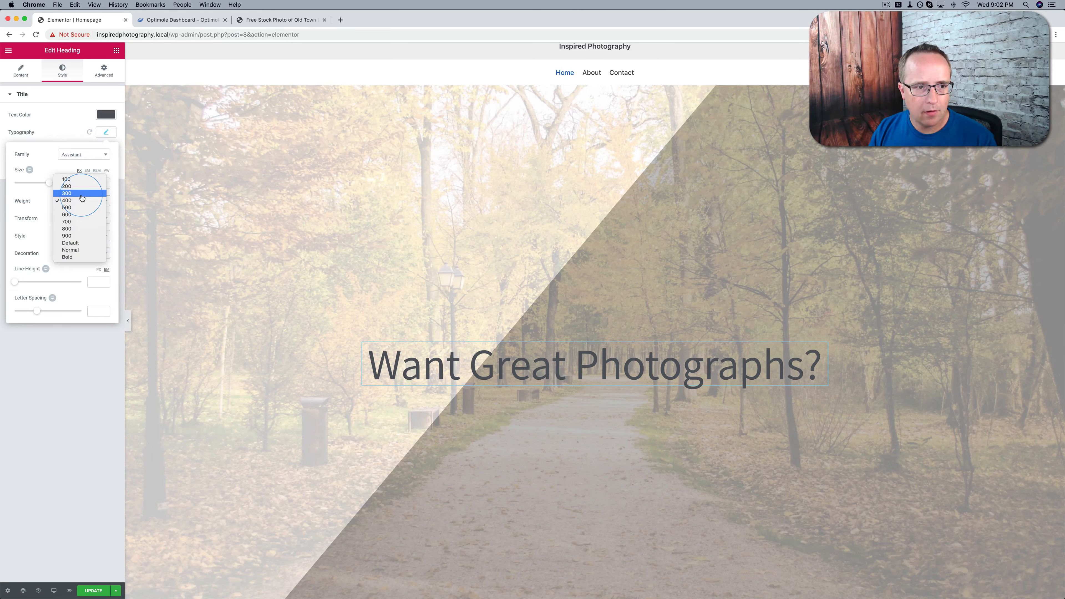
click(82, 194)
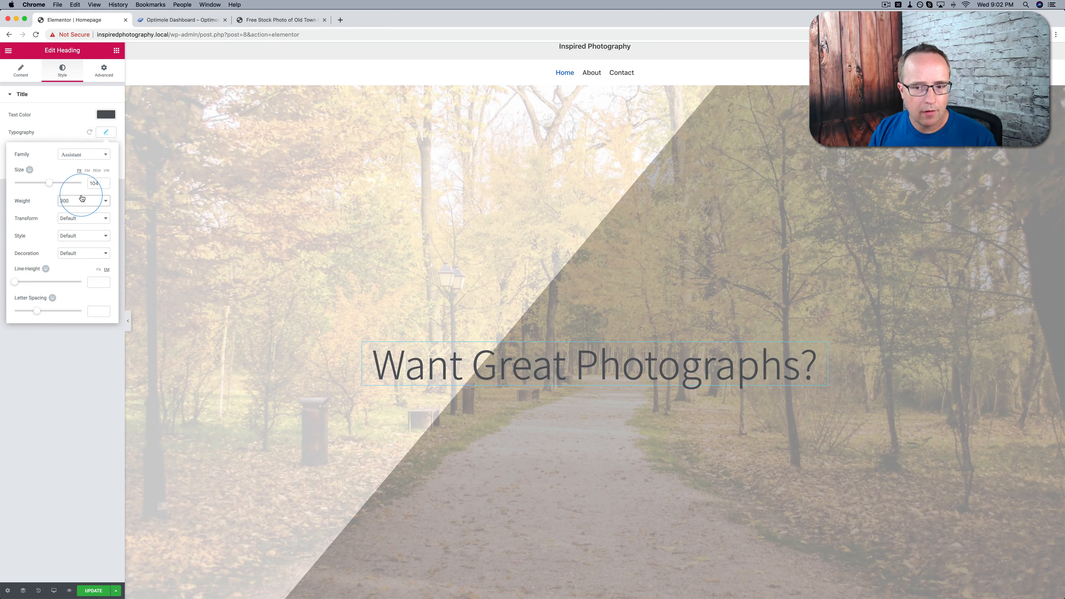
click(82, 201)
click(82, 210)
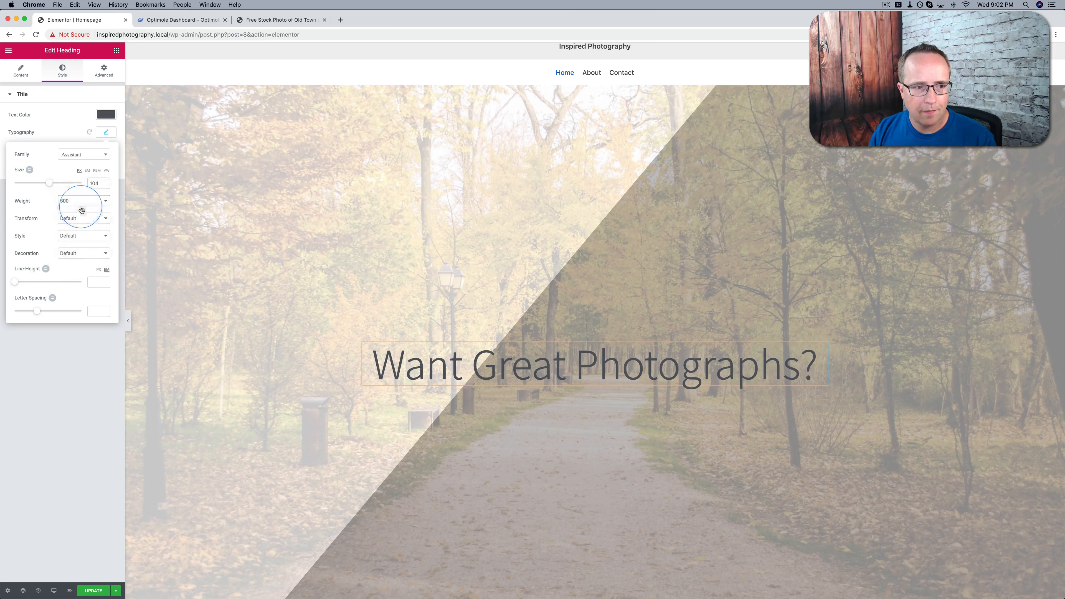
click(101, 403)
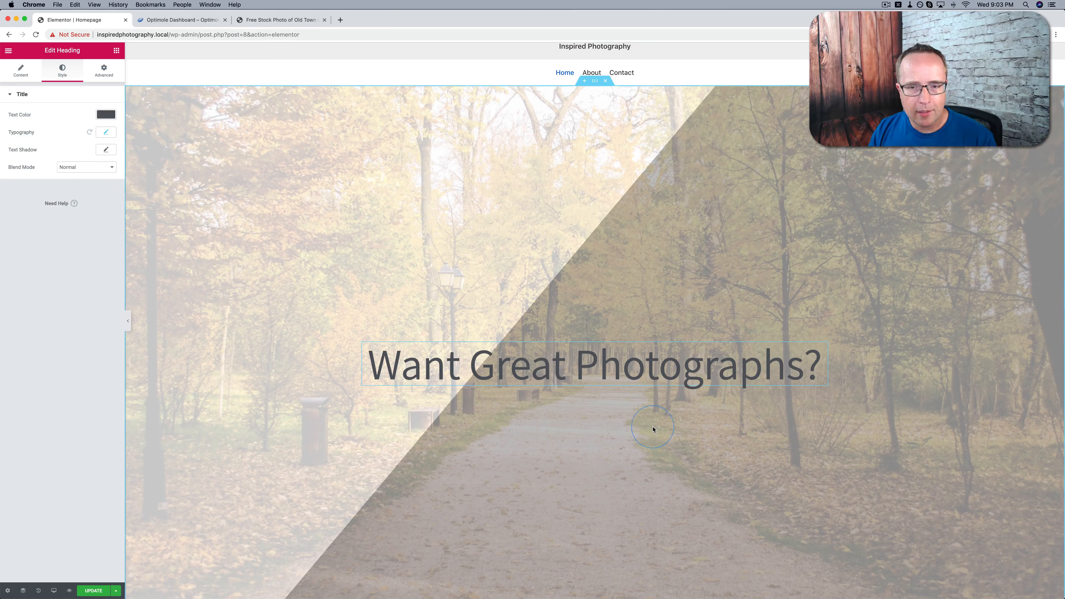
click(461, 372)
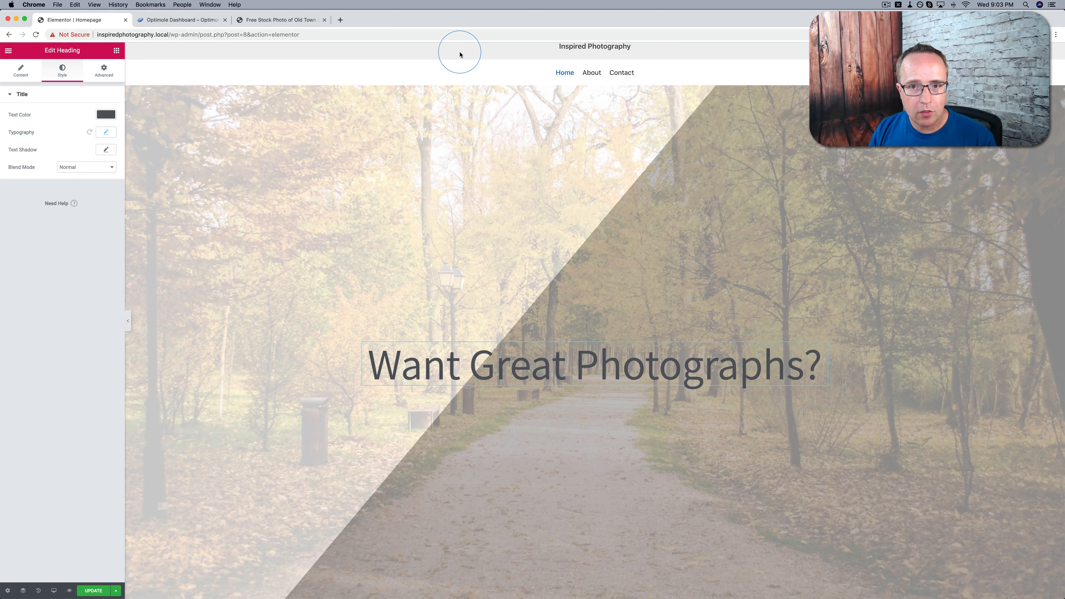
Change the park section's column position to Top
mouse_move(572, 116)
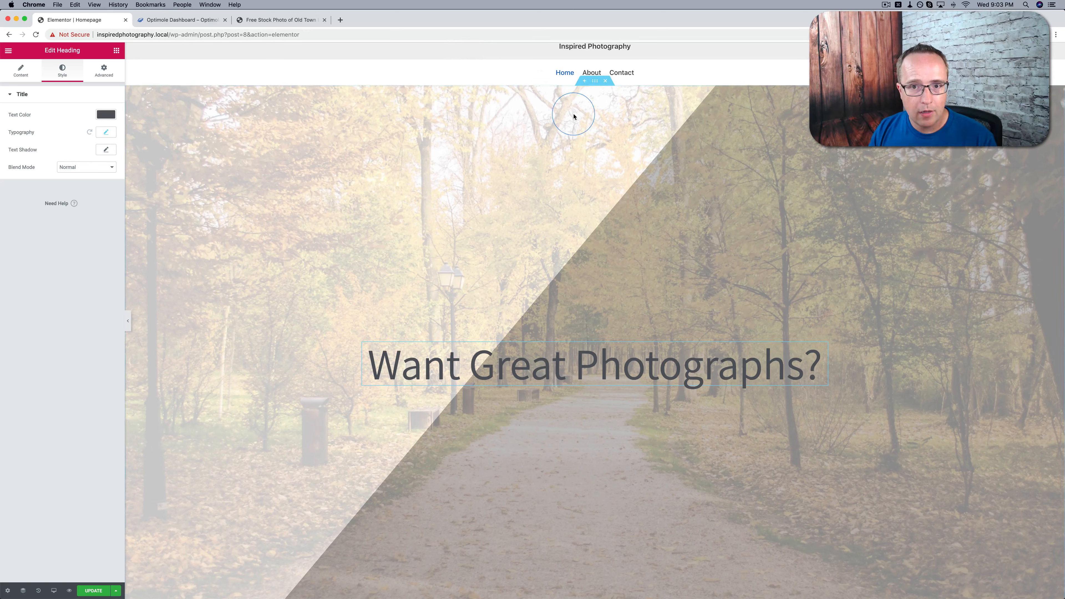
click(595, 82)
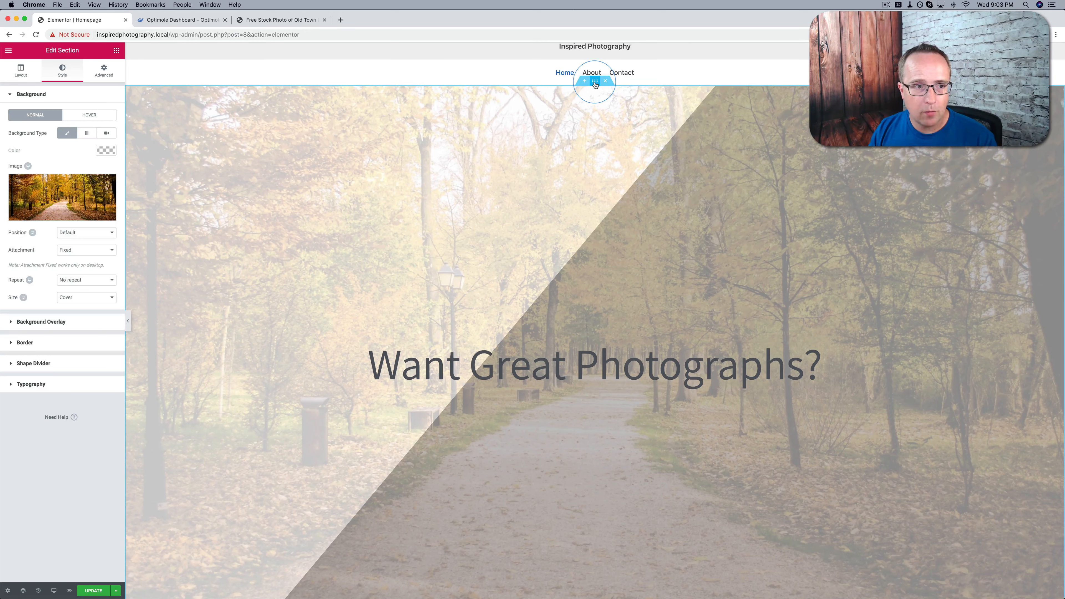
click(17, 71)
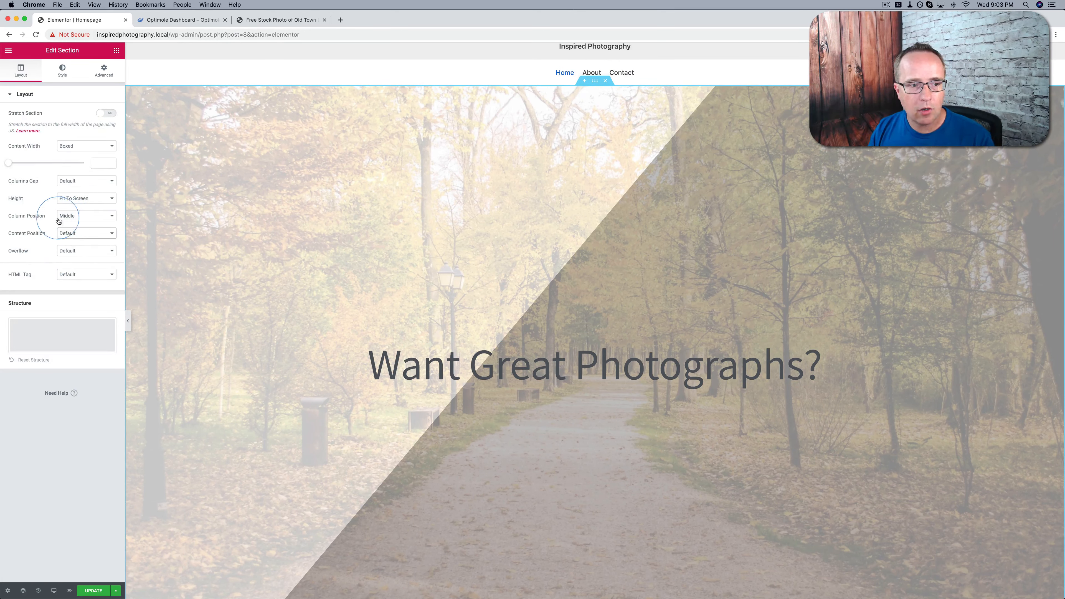
click(90, 215)
click(69, 208)
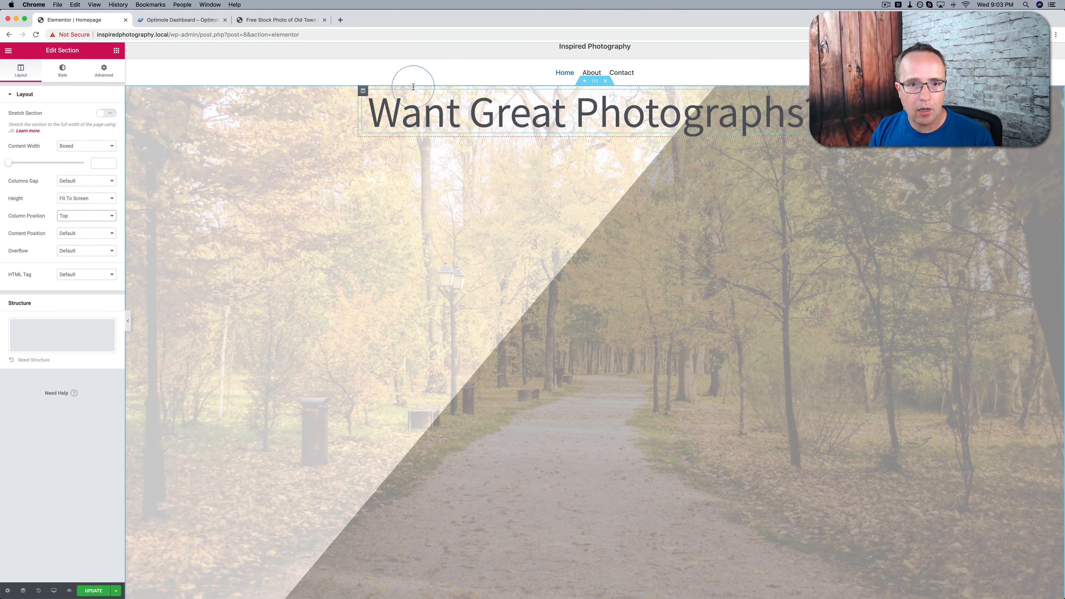
Set the margins of the heading's column to 0 on all four sides
click(363, 93)
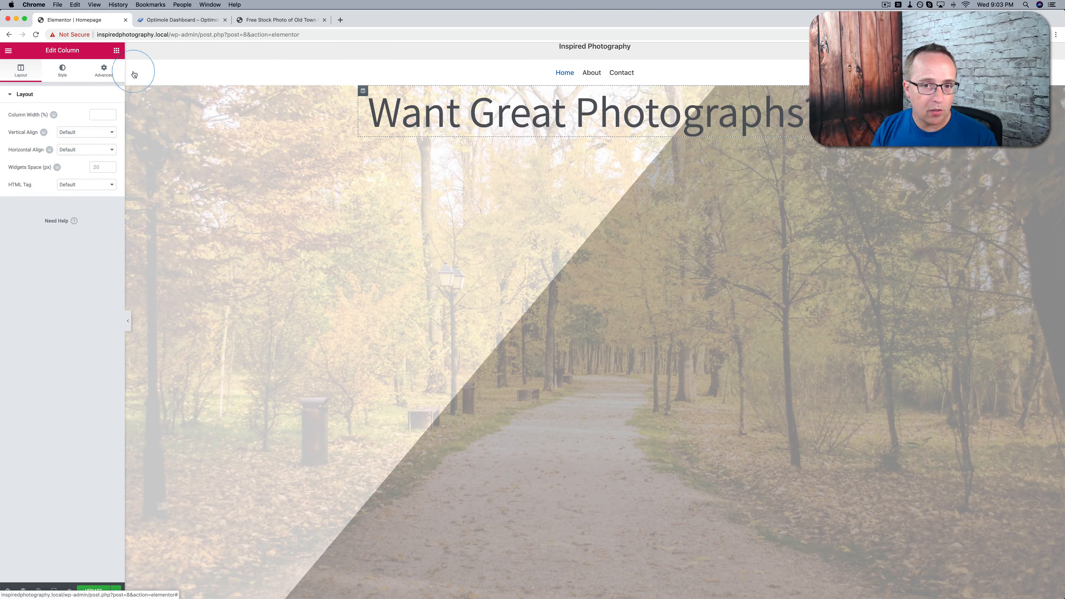
click(92, 75)
click(19, 126)
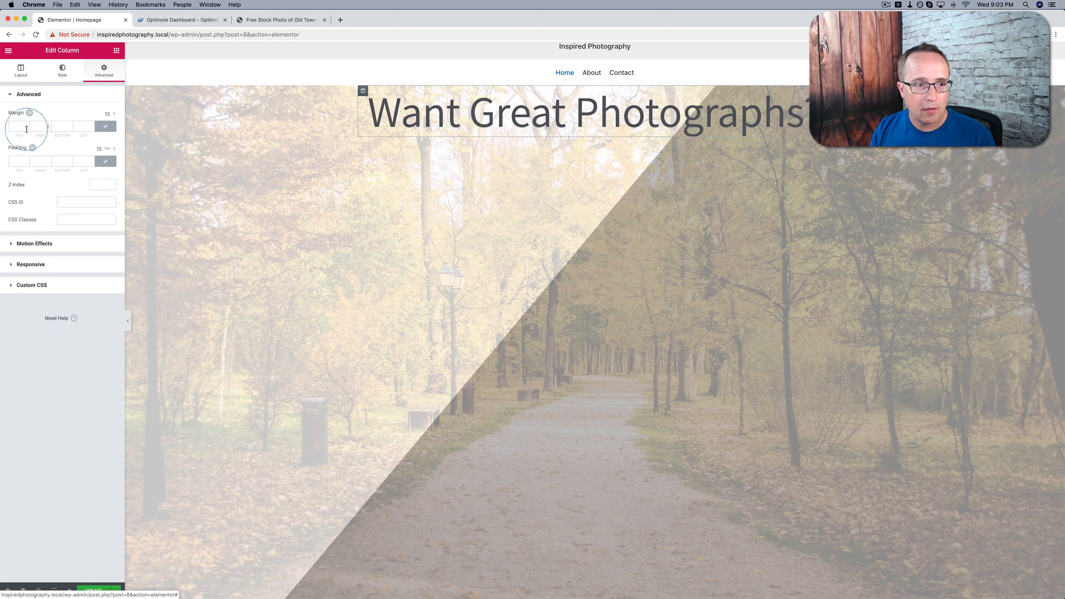
text(0)
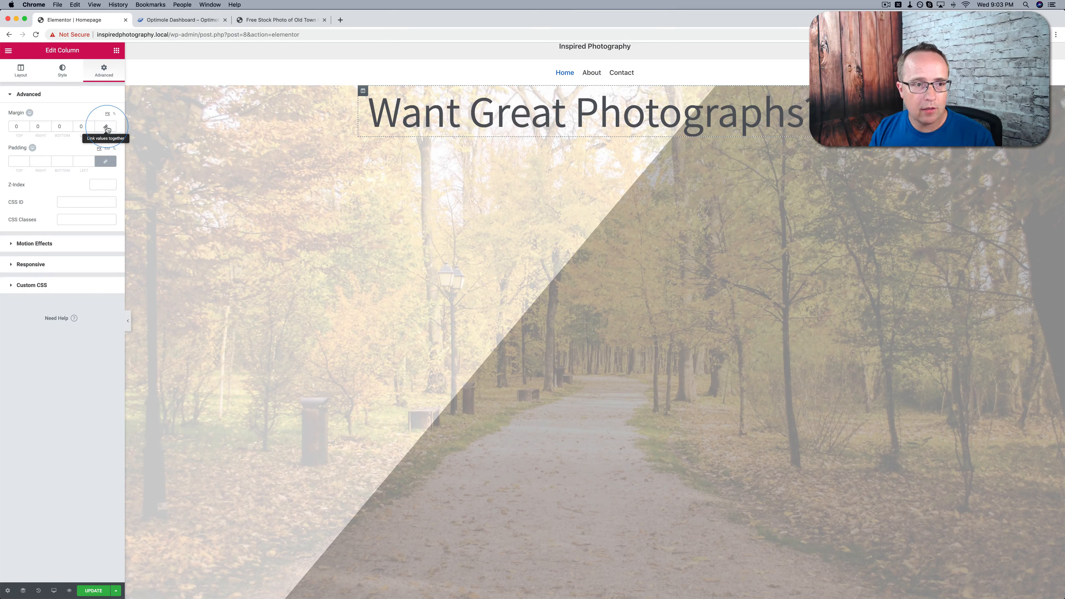
click(106, 127)
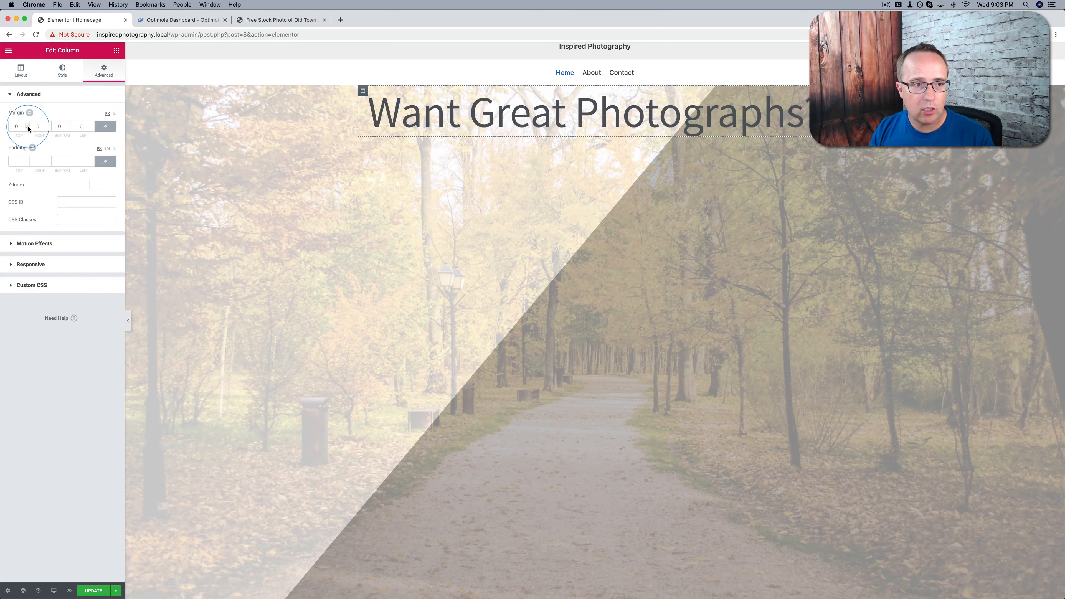
key(Up)
key(Up)
key(Up)
key(Up)
key(Up)
key(Up)
key(Up)
key(Up)
key(Up)
key(Up)
key(Up)
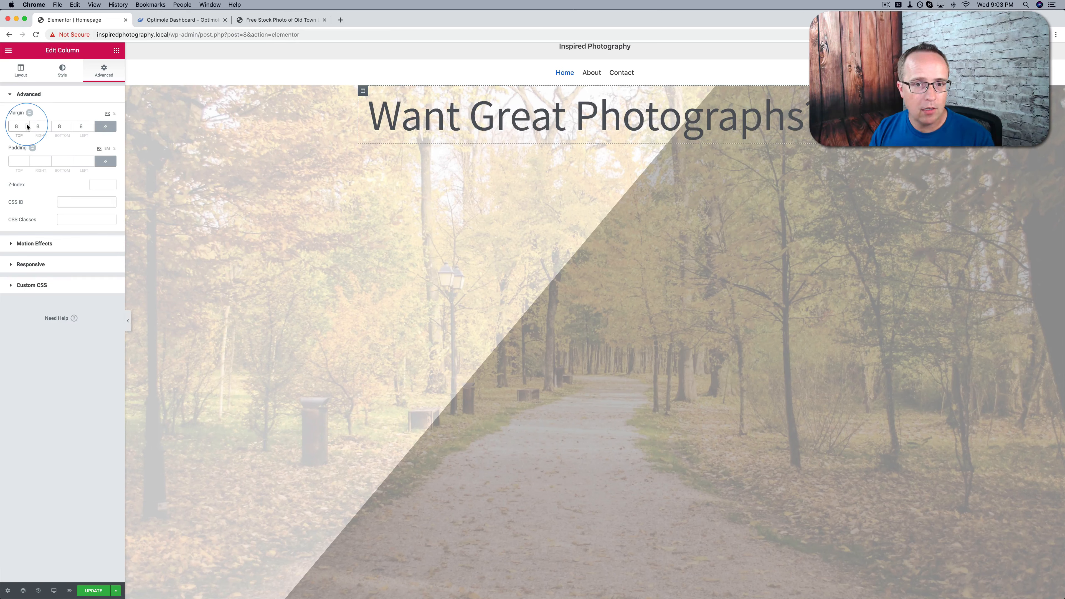
click(26, 127)
click(26, 128)
click(26, 128)
click(26, 128)
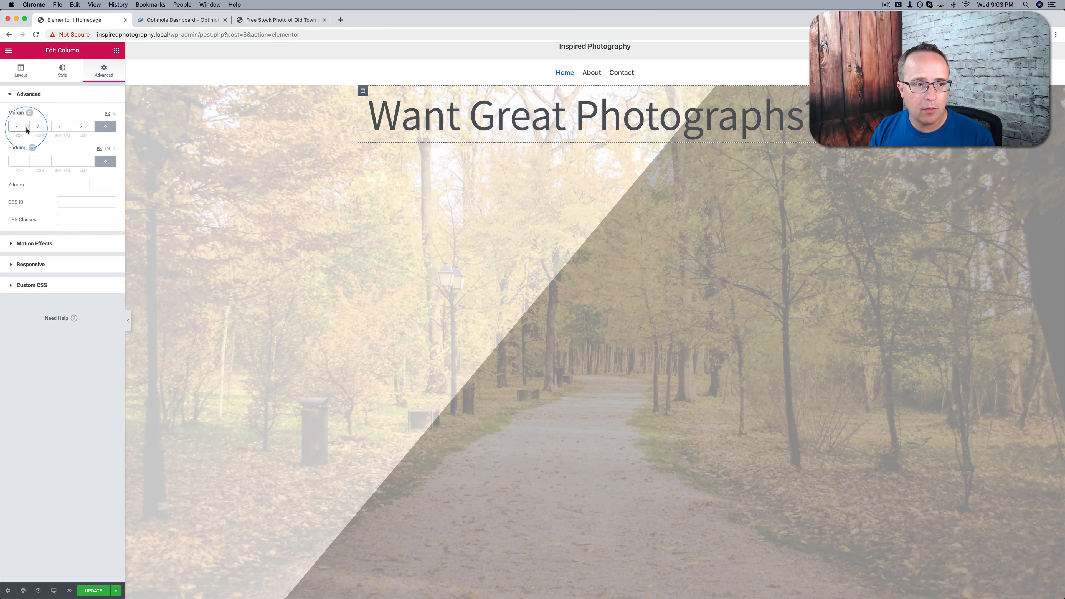
click(26, 128)
click(26, 128)
click(27, 127)
click(26, 128)
click(27, 128)
click(26, 128)
click(26, 128)
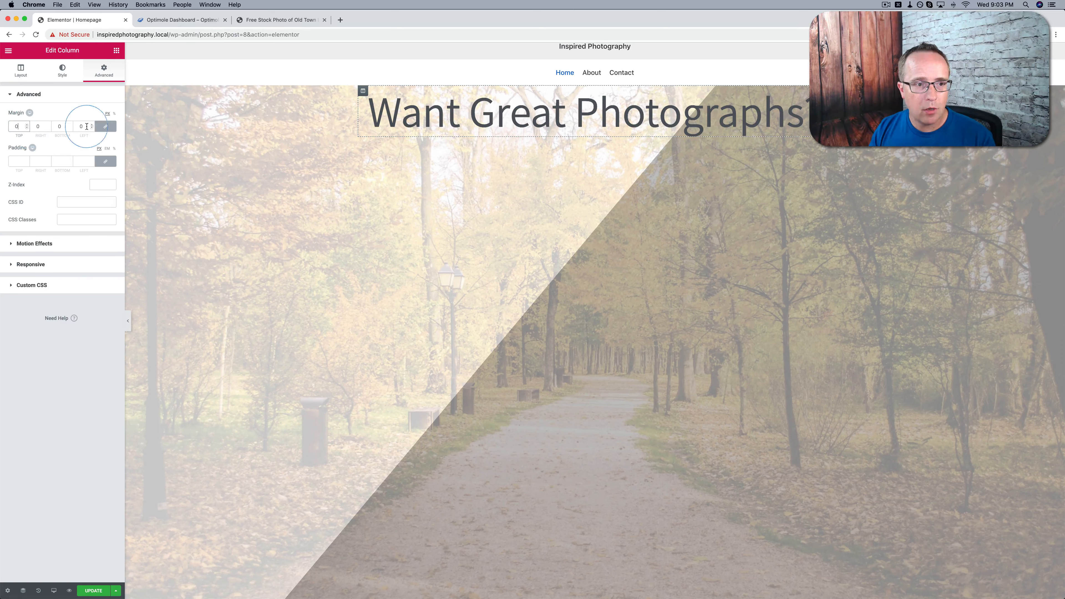
Set only the top margin of the heading's column to 143, keeping the margin values unlinked
click(27, 125)
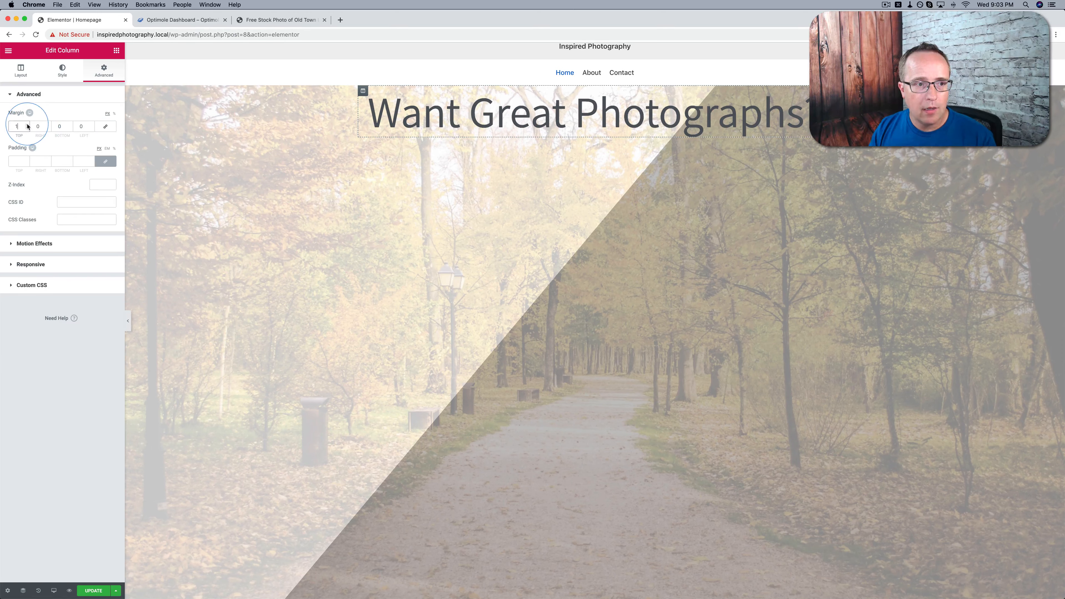
click(27, 125)
click(27, 125)
click(27, 125)
click(27, 125)
click(27, 125)
click(27, 125)
click(27, 125)
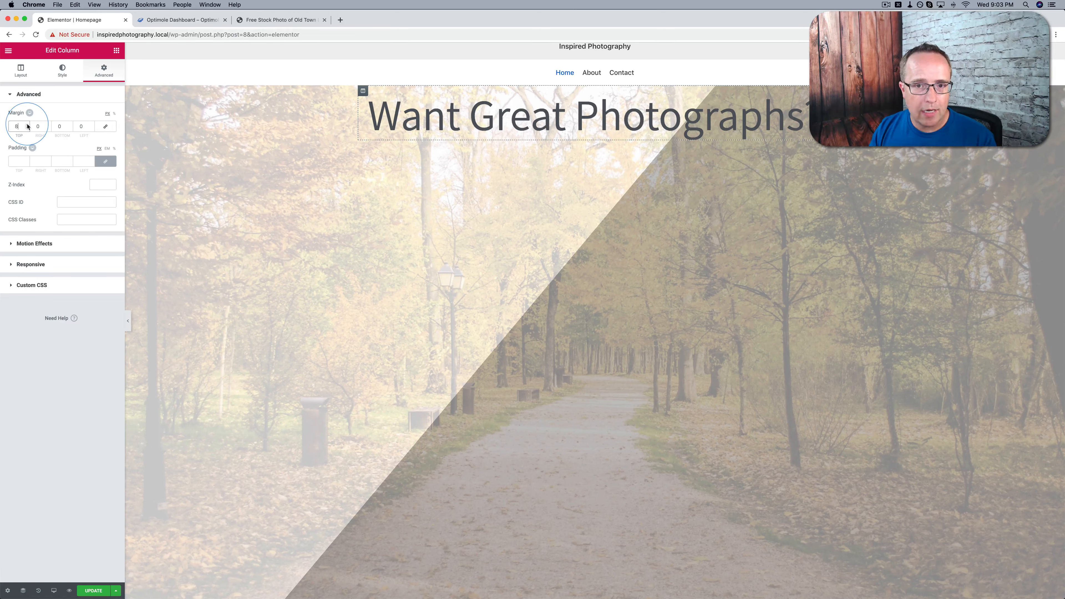
click(27, 125)
click(27, 125)
click(27, 125)
click(27, 125)
click(27, 125)
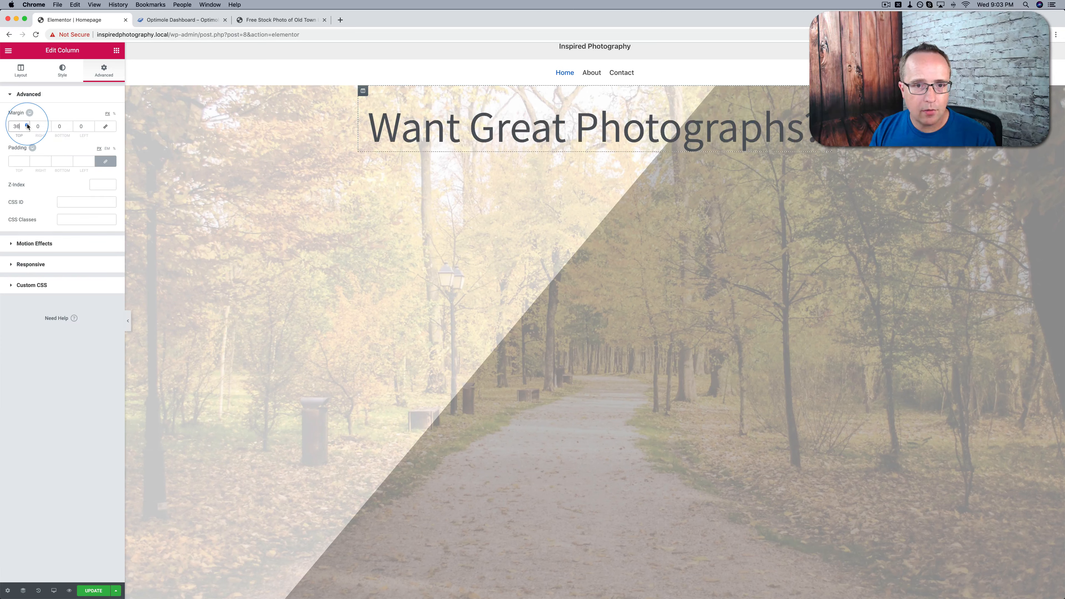
click(27, 125)
click(27, 125)
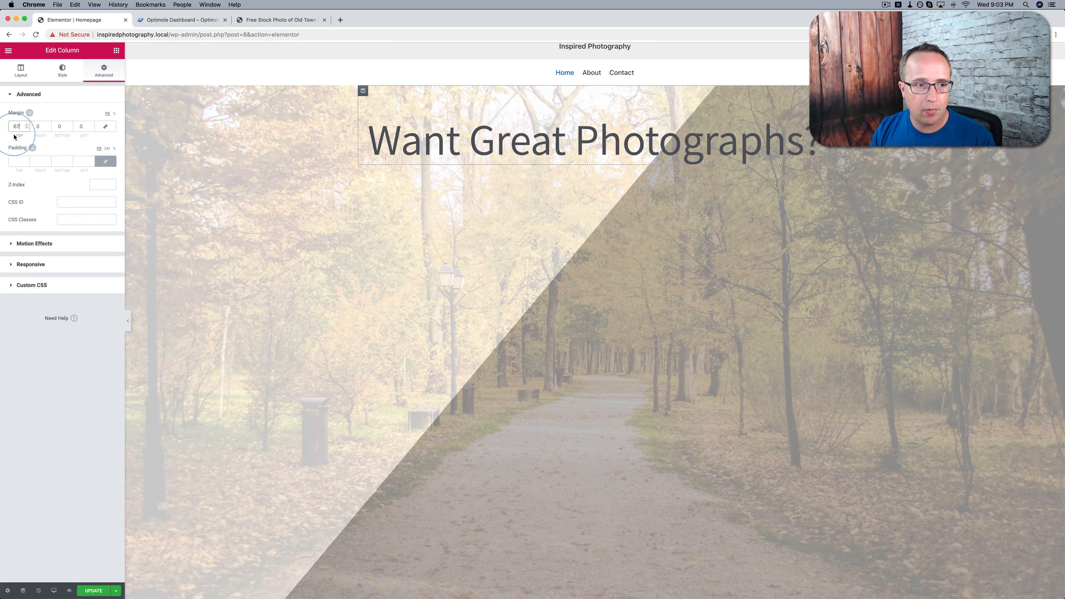
click(27, 124)
click(27, 125)
click(27, 125)
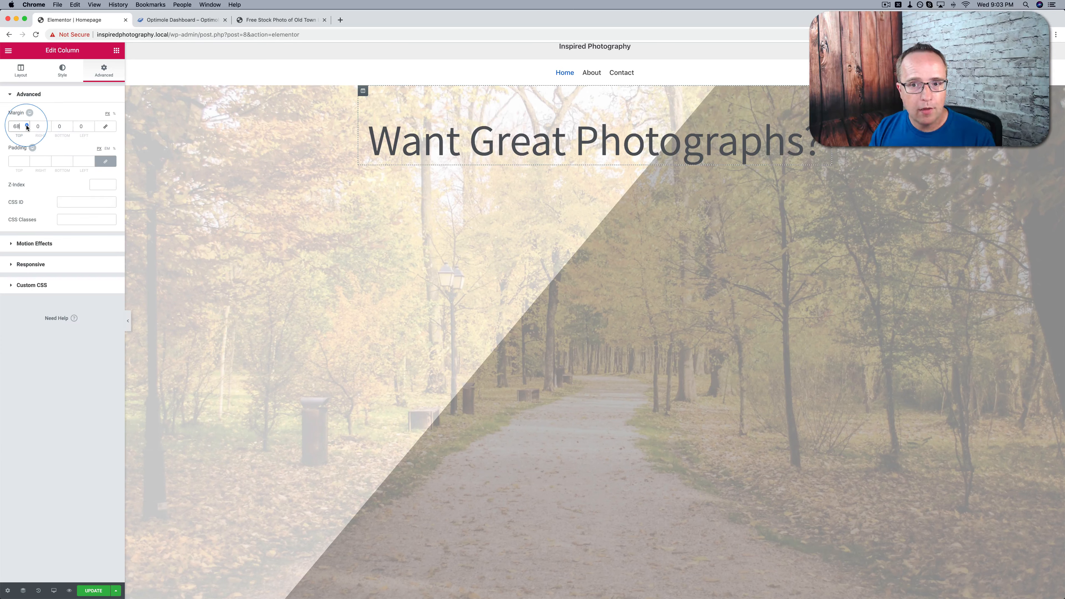
click(26, 124)
click(27, 125)
click(27, 125)
click(26, 124)
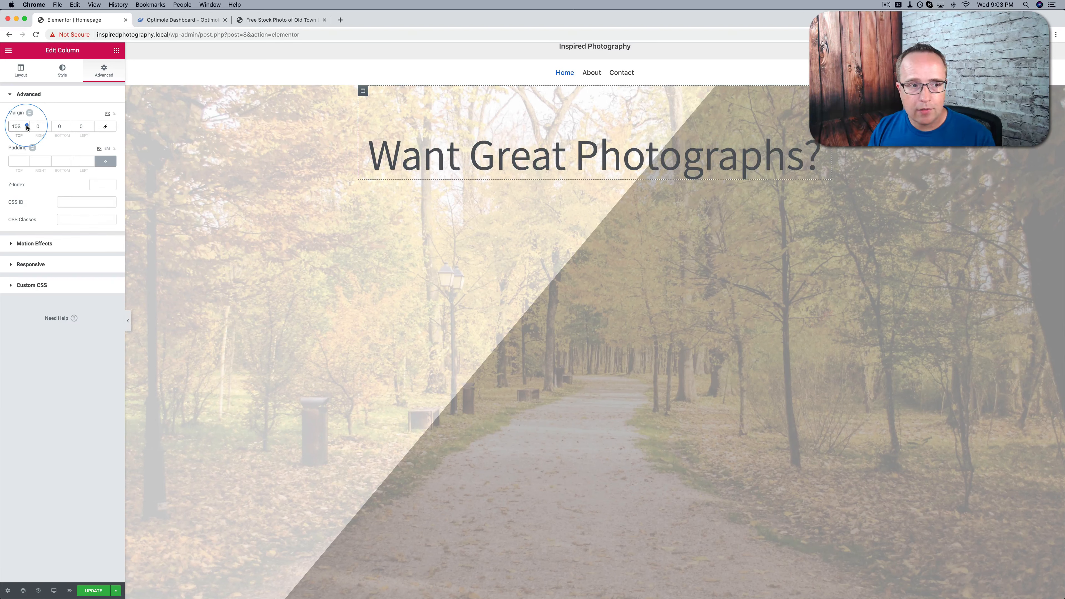
drag(27, 127, 27, 126)
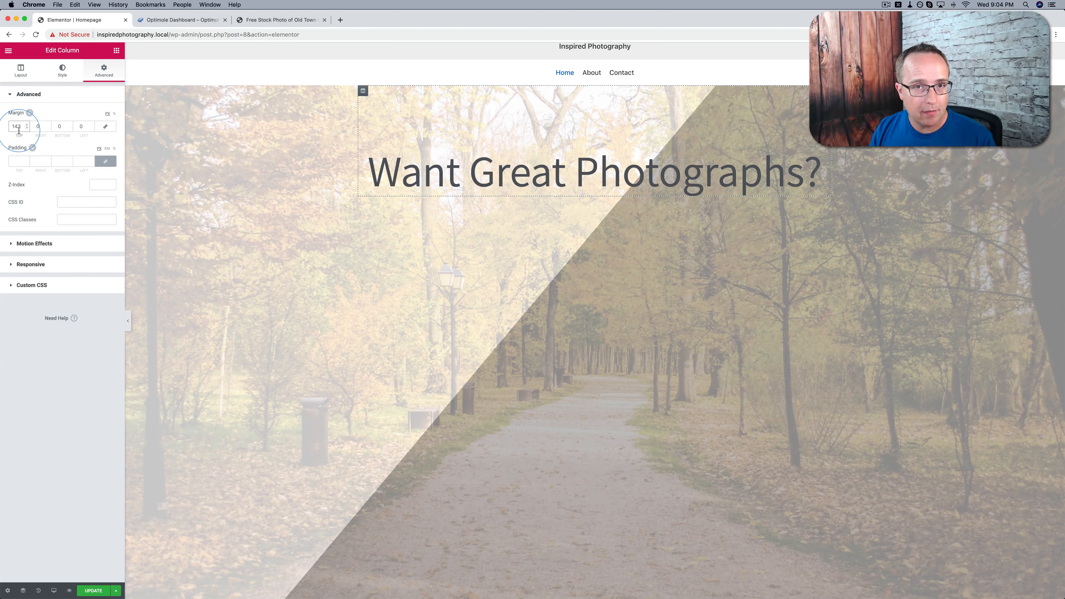
click(590, 305)
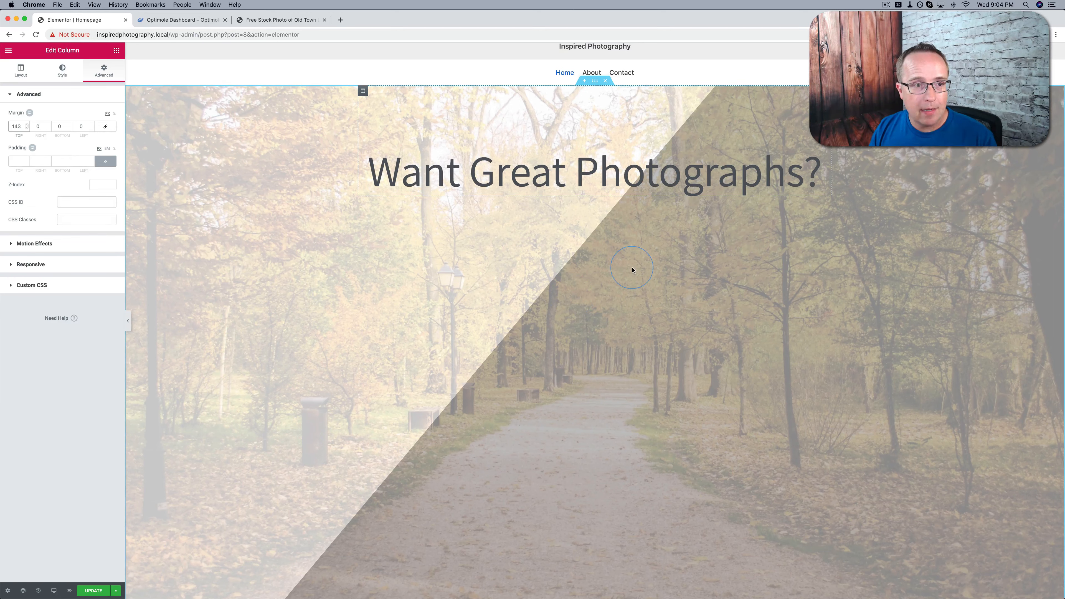
Add an Image widget below the heading and fill it with the blue-shirt portrait from the media library
click(112, 51)
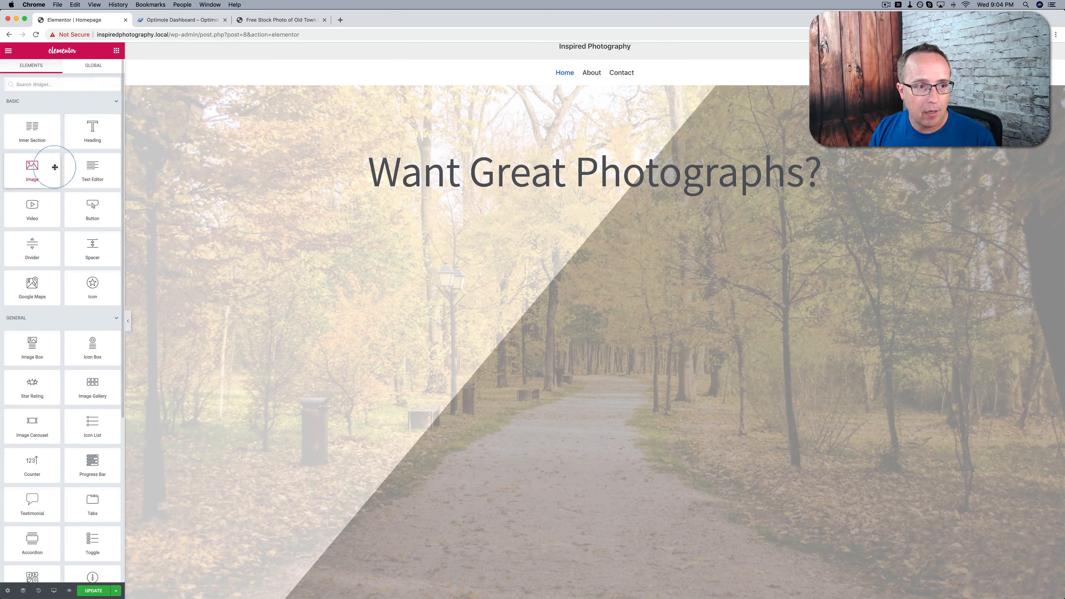
drag(42, 168, 507, 183)
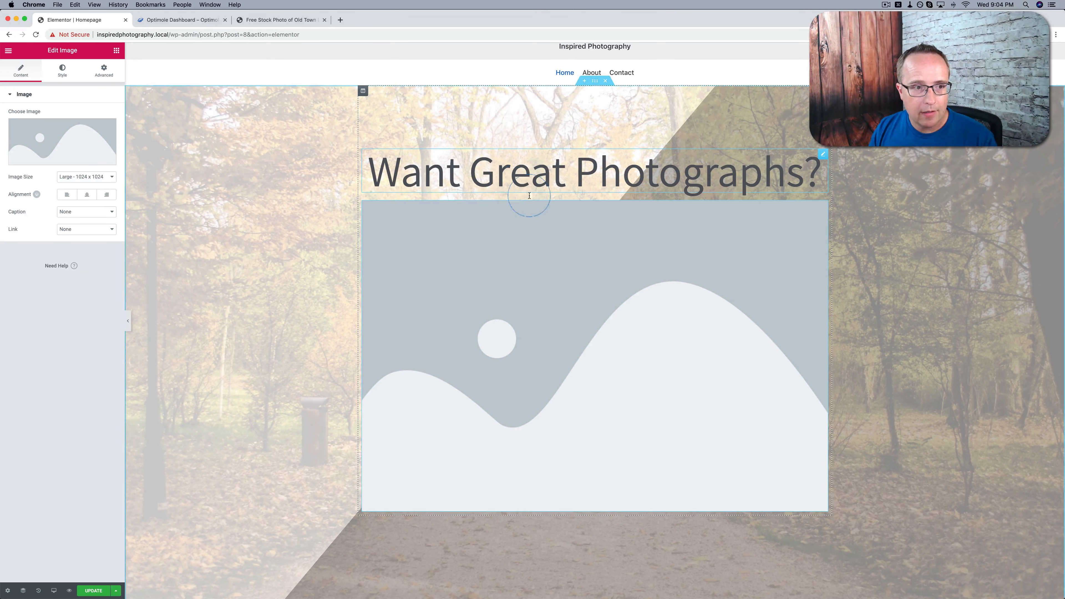
click(62, 141)
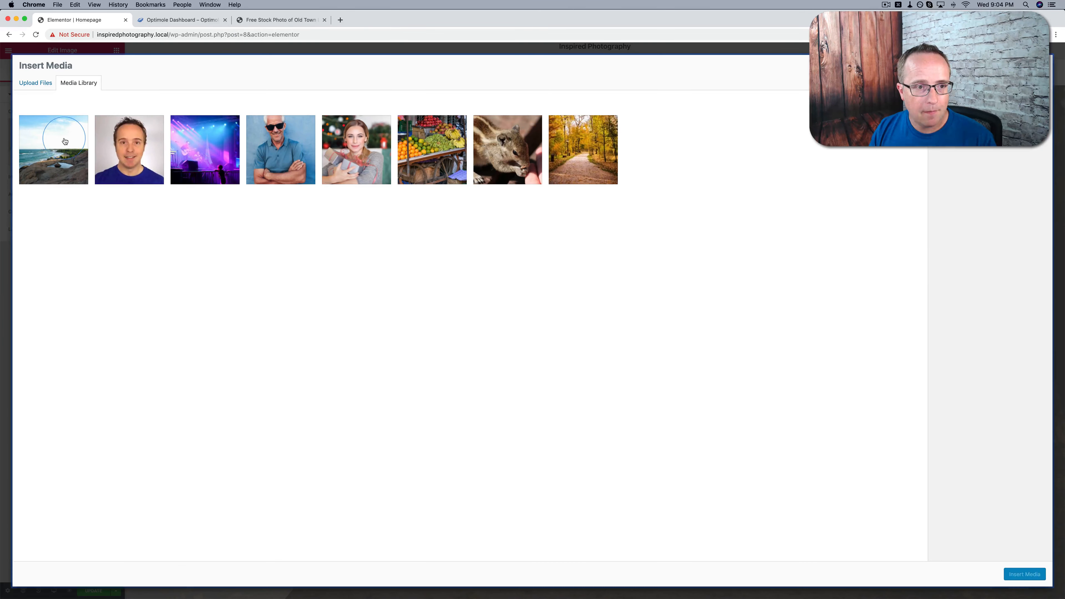
click(129, 149)
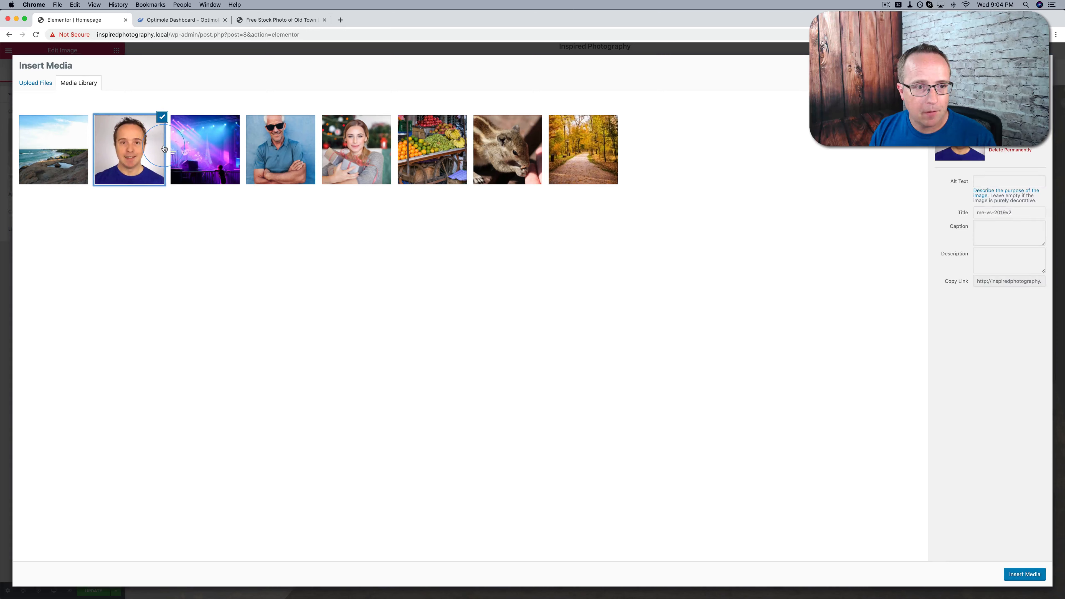
click(1023, 582)
click(669, 353)
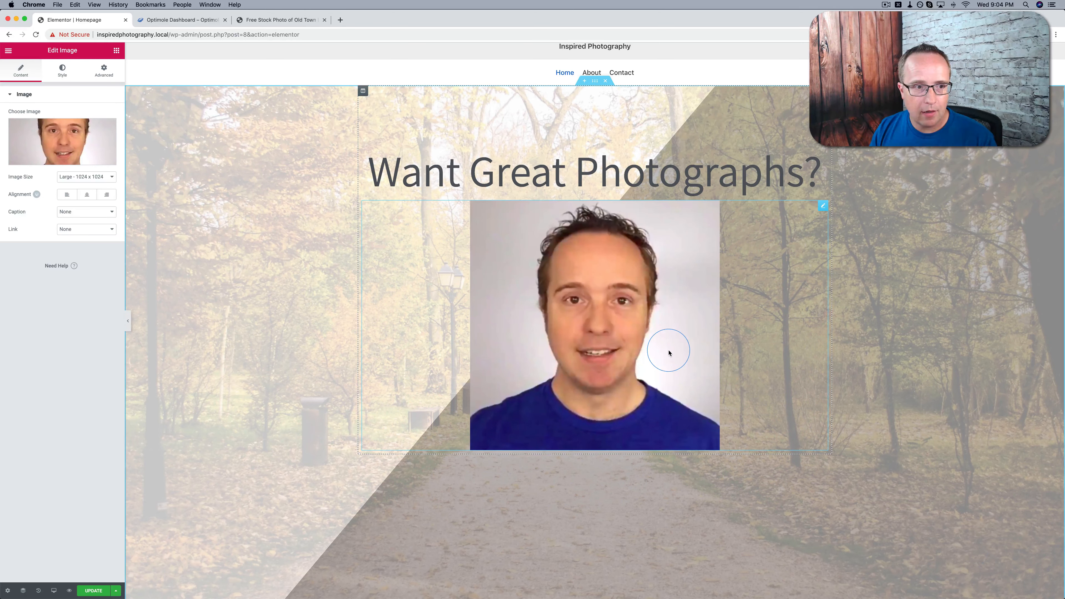
Try the Medium 300 x 300 size for the portrait and settle on Thumbnail 150 x 150
click(95, 177)
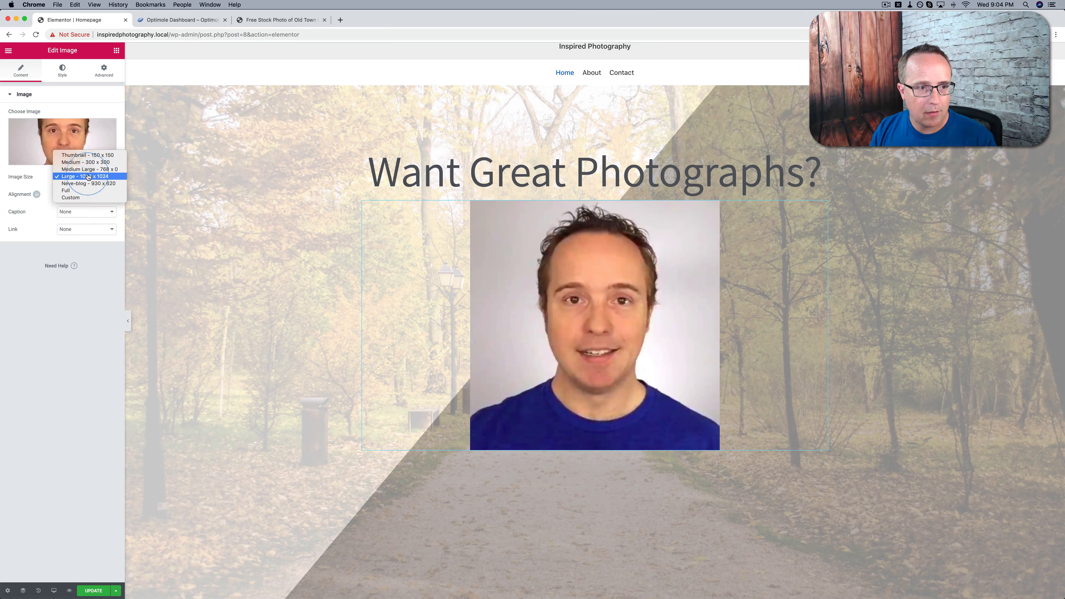
click(86, 162)
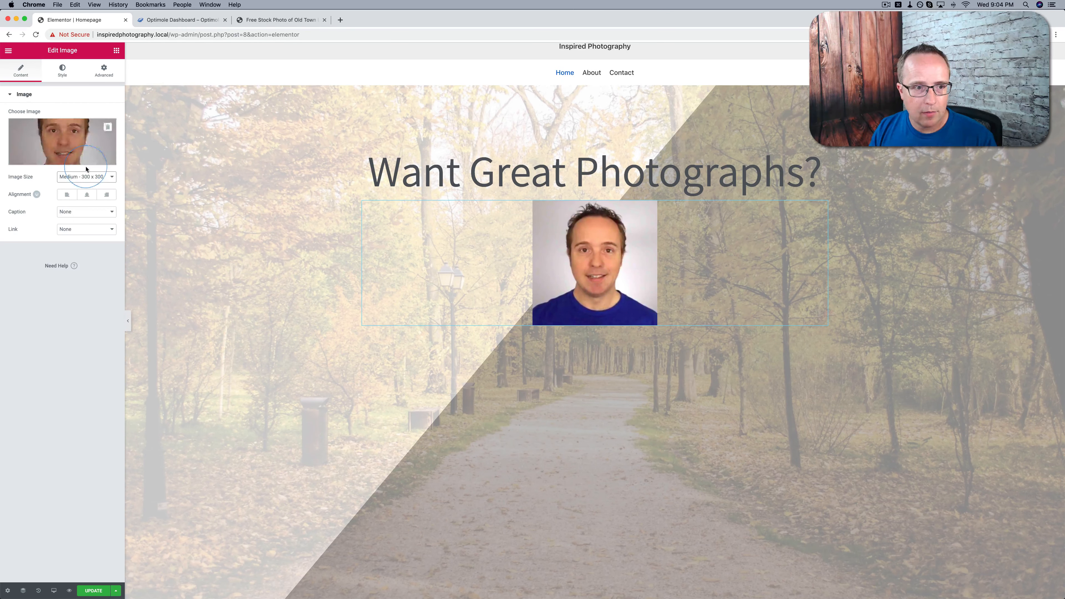
click(87, 177)
click(87, 173)
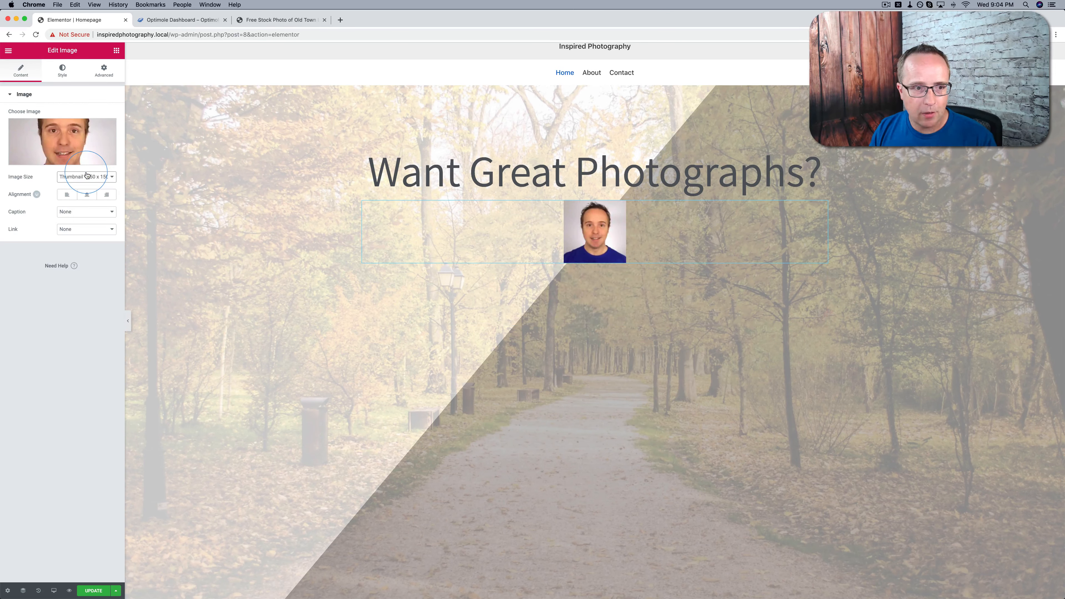
Round the portrait into a circle with a border radius of 50 on all corners
click(62, 70)
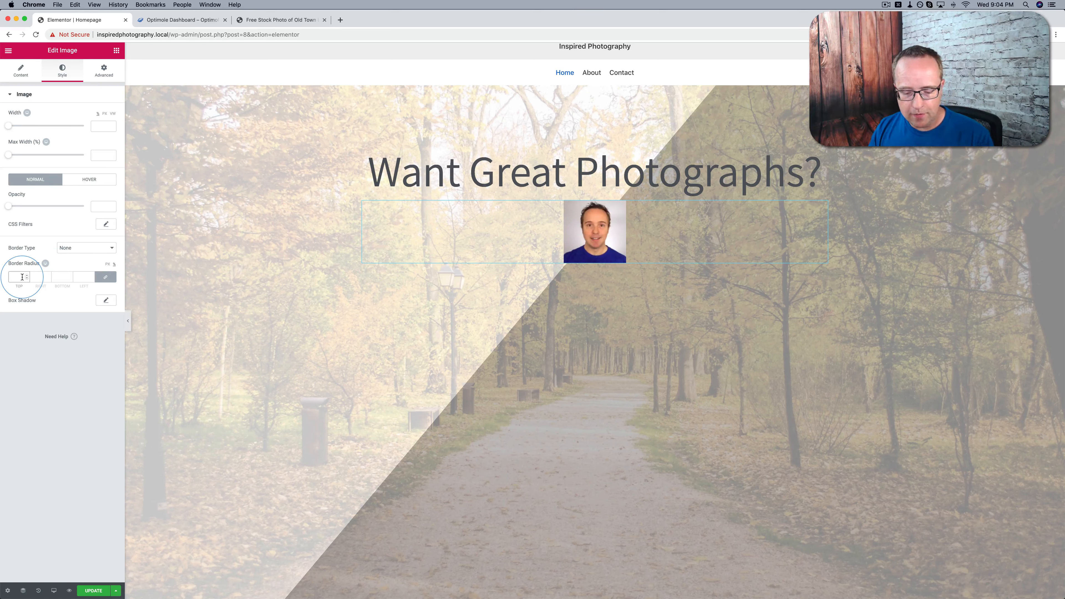
text(50)
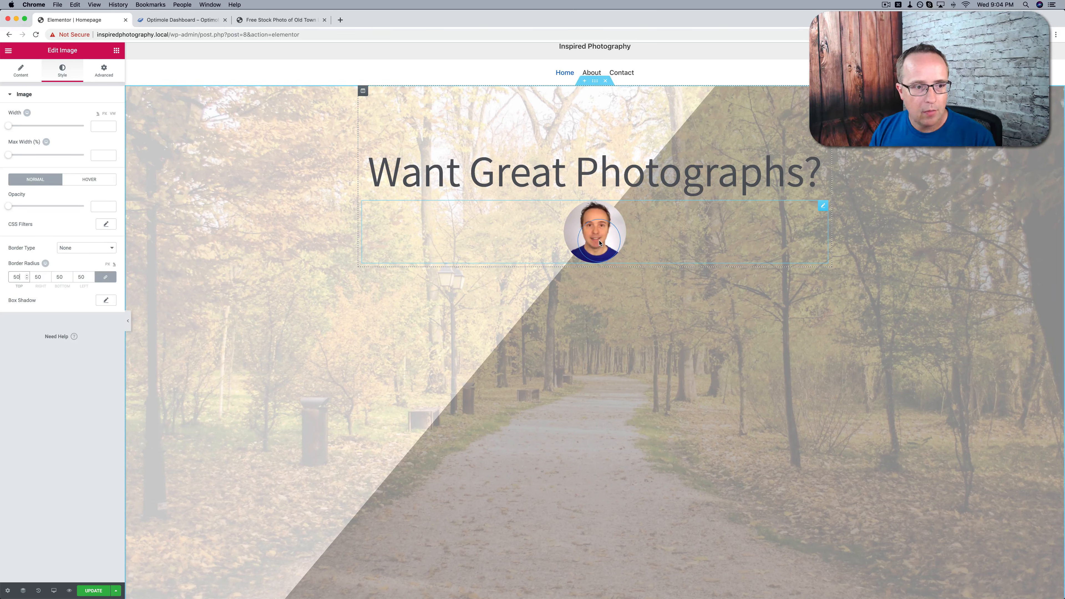
click(53, 263)
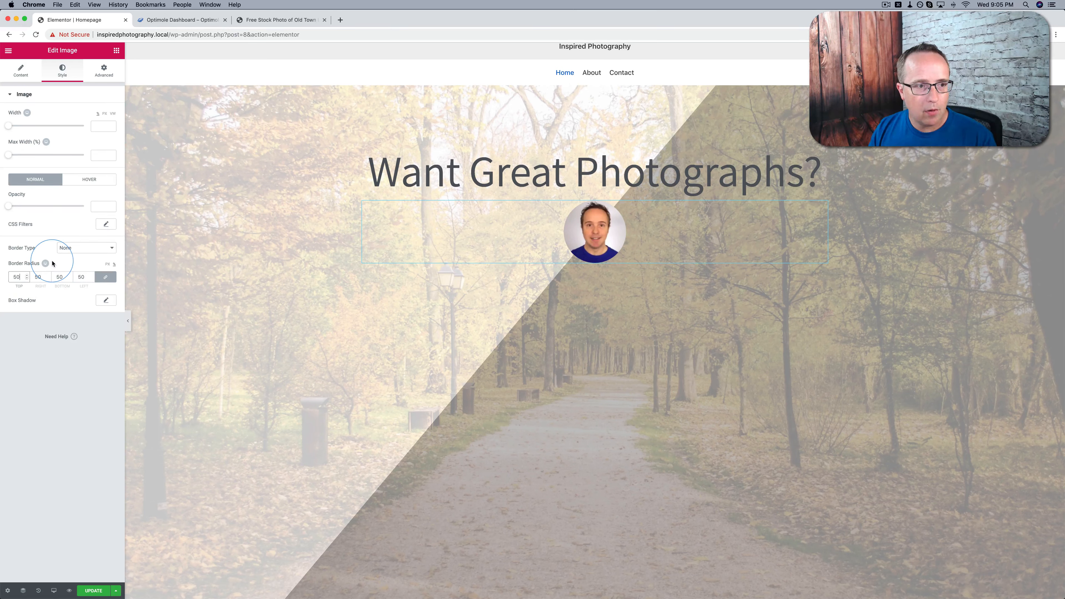
Give the portrait a solid border with a width of 1 on all sides and an orange color
click(80, 247)
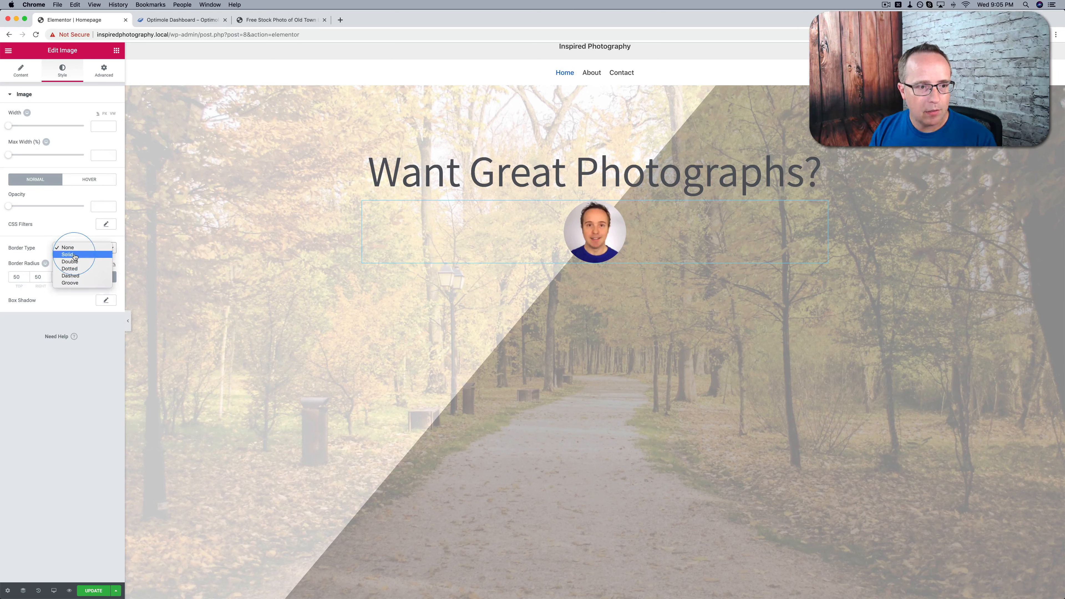
click(71, 254)
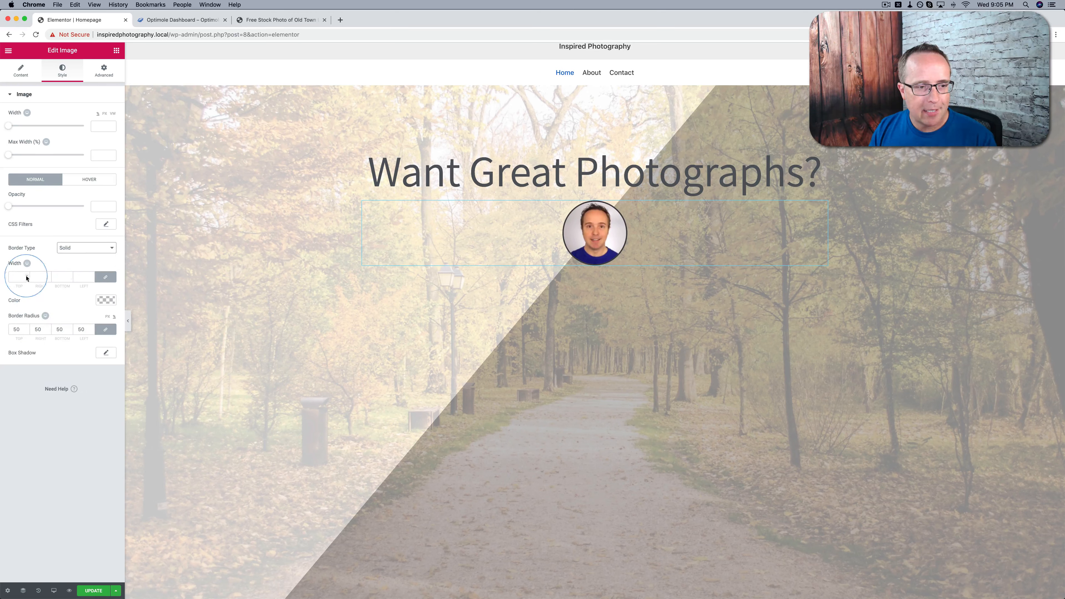
text(1)
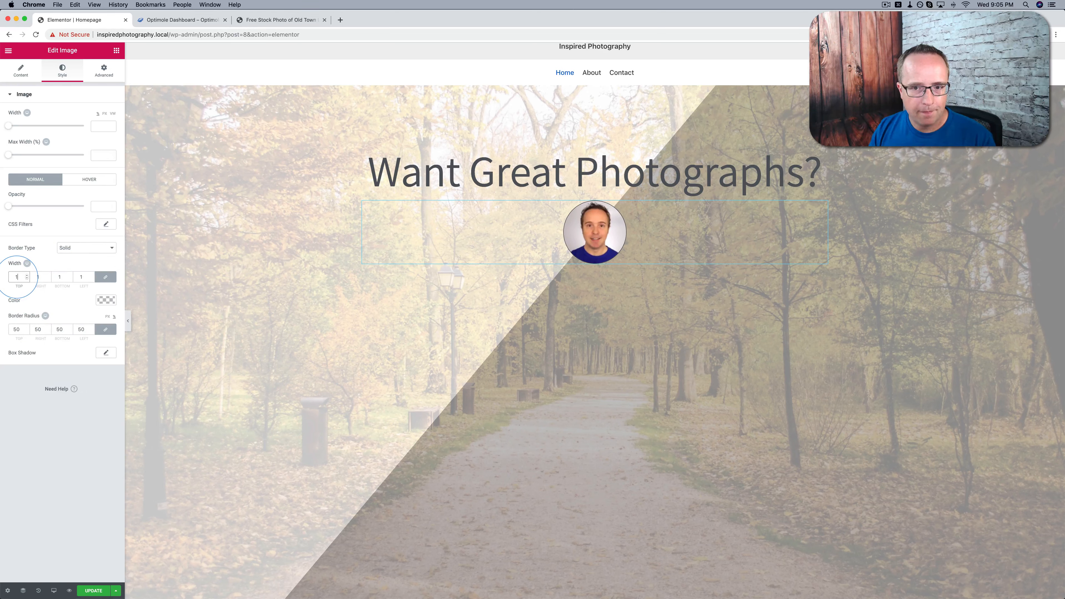
click(108, 301)
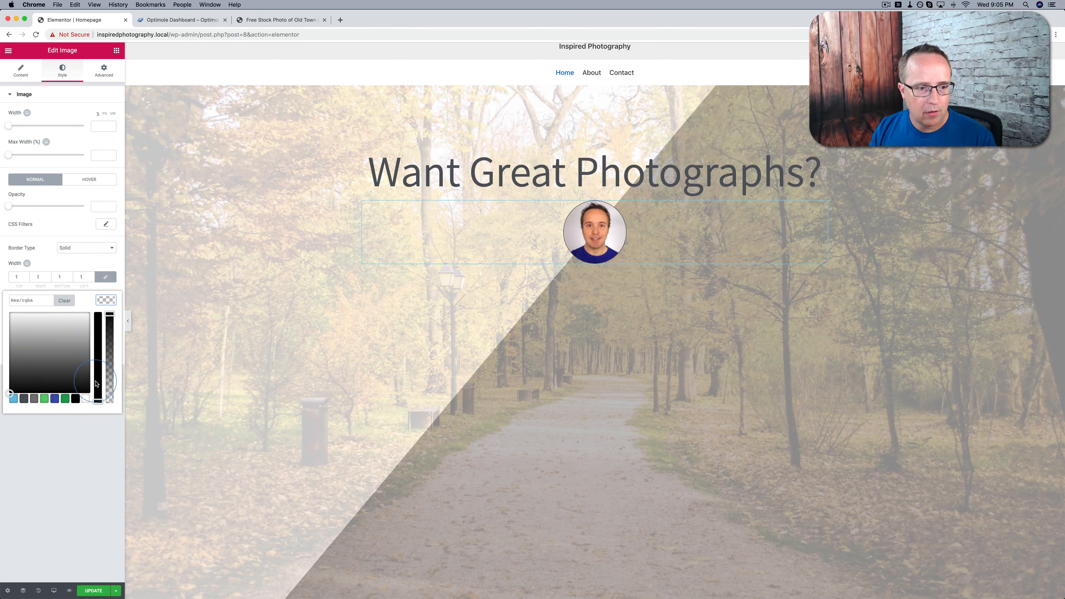
drag(96, 383, 98, 314)
click(19, 314)
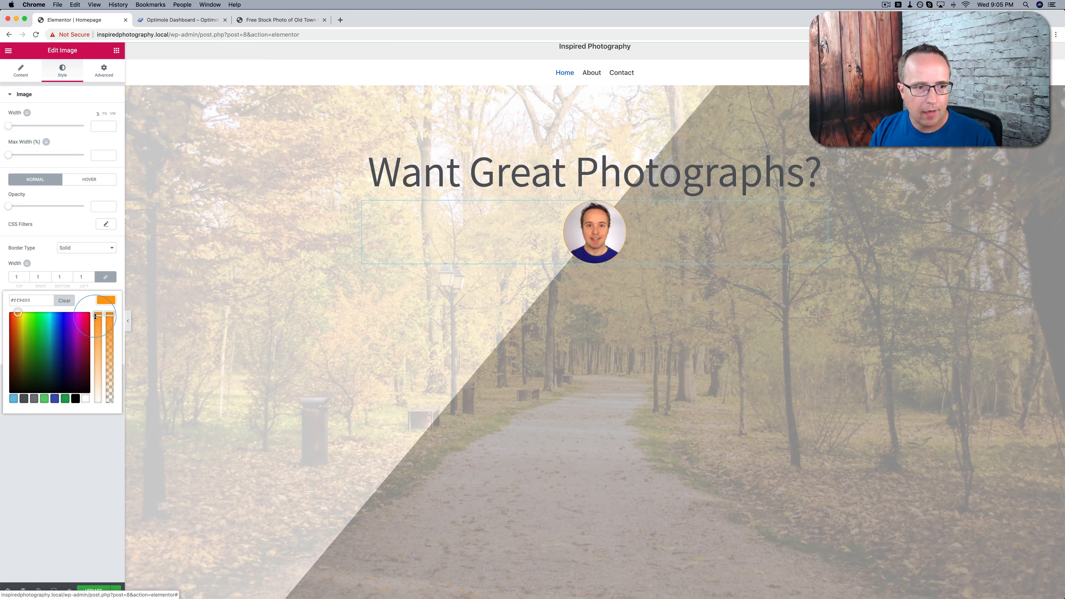
Change the portrait's border type to Dashed
click(98, 248)
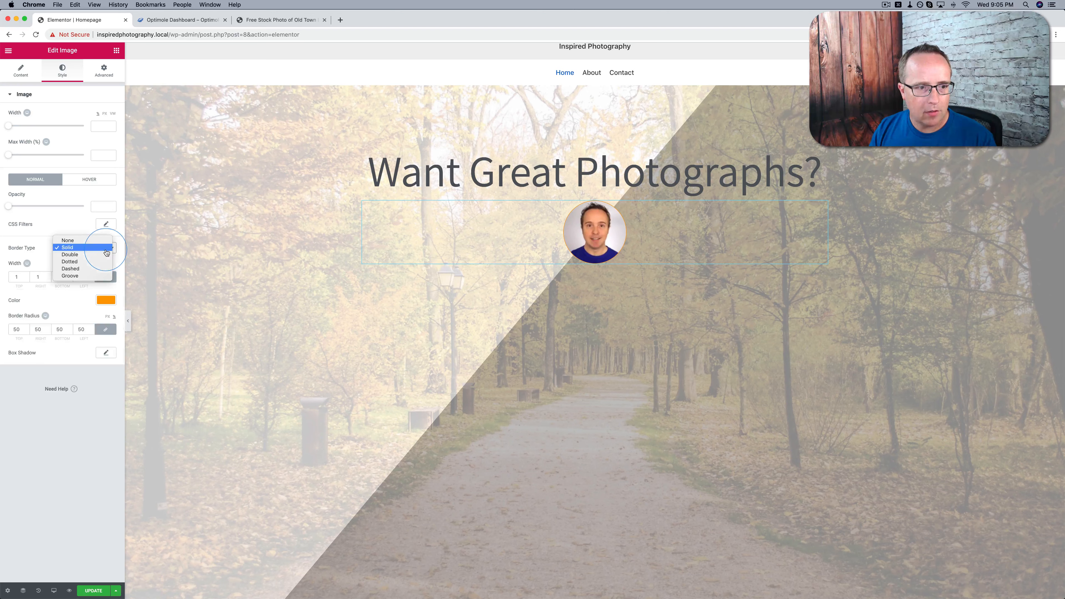
click(84, 269)
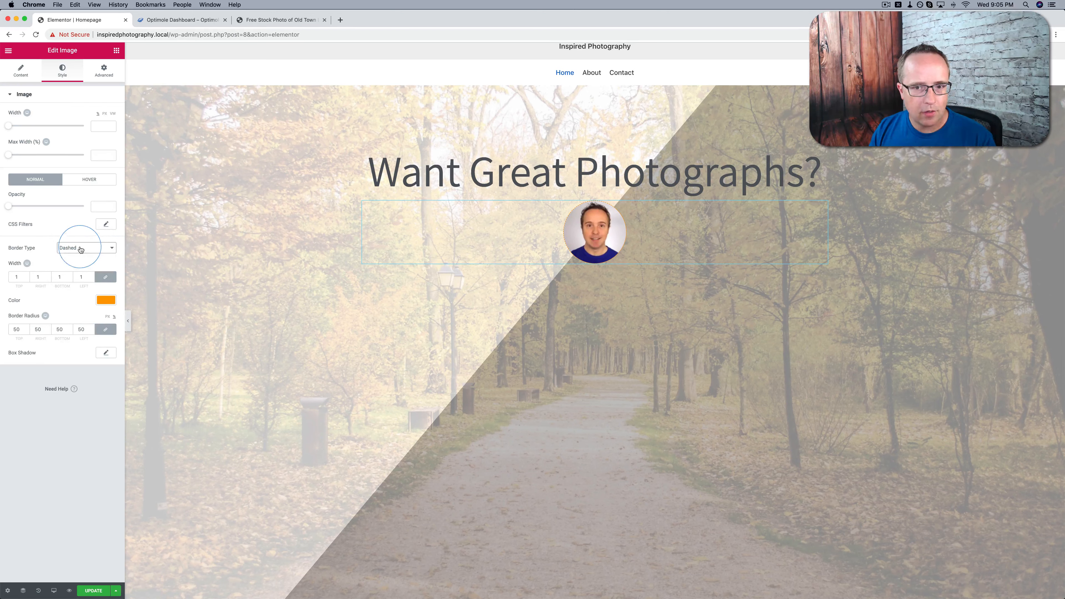
click(437, 239)
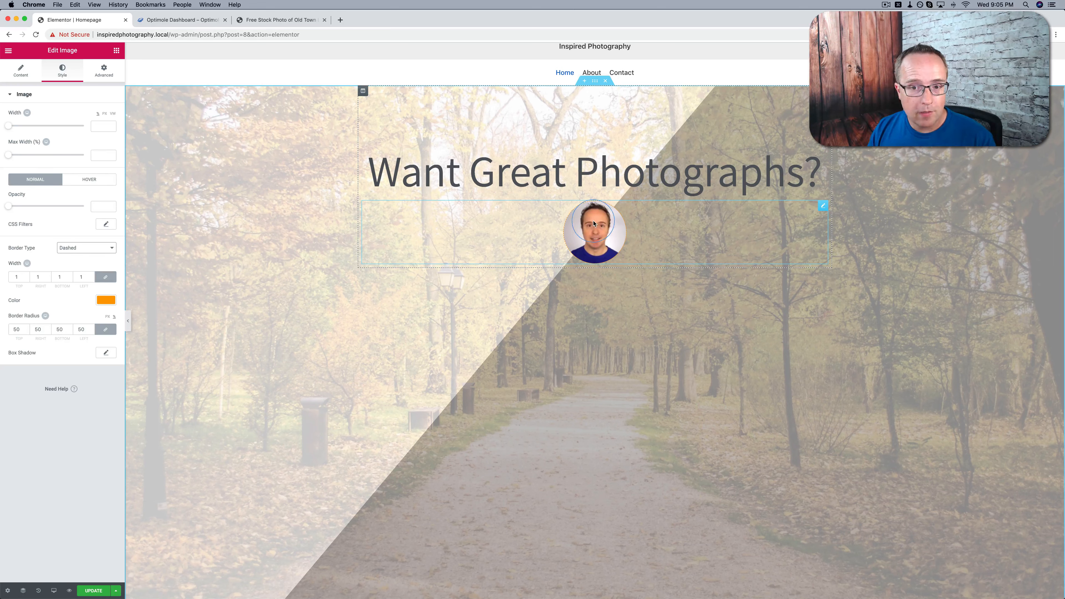
Set the portrait image's hover animation to Grow
click(89, 181)
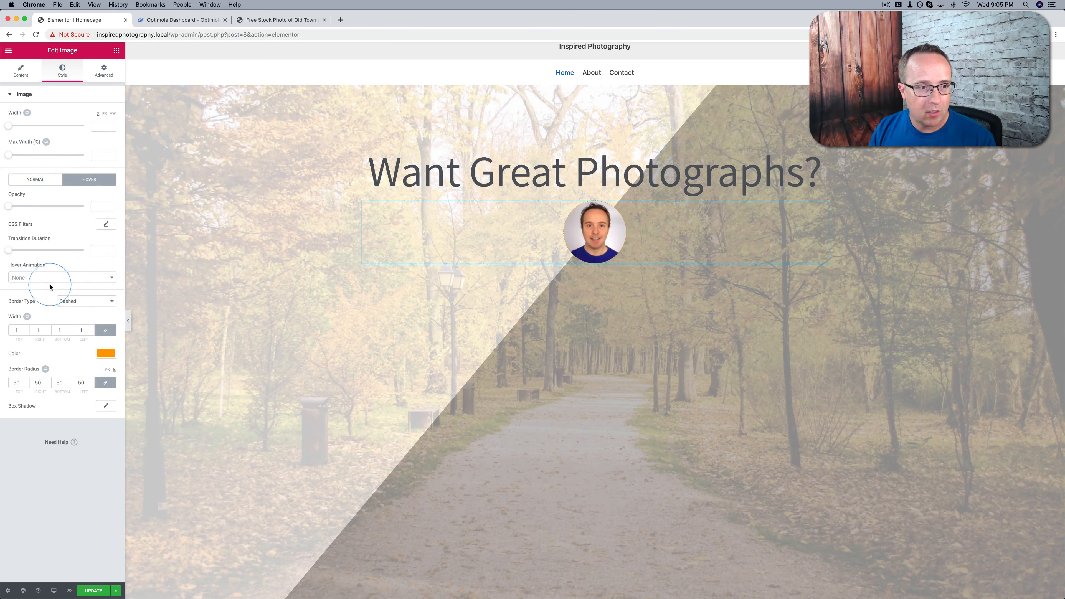
click(36, 281)
click(26, 302)
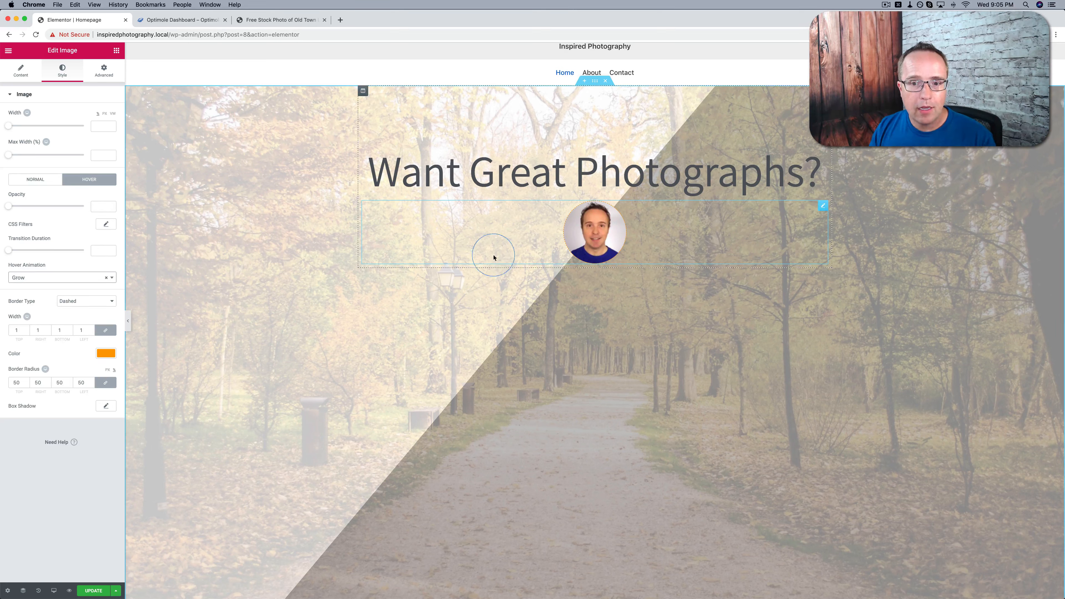
Find the Button widget and place it directly below the portrait
click(117, 54)
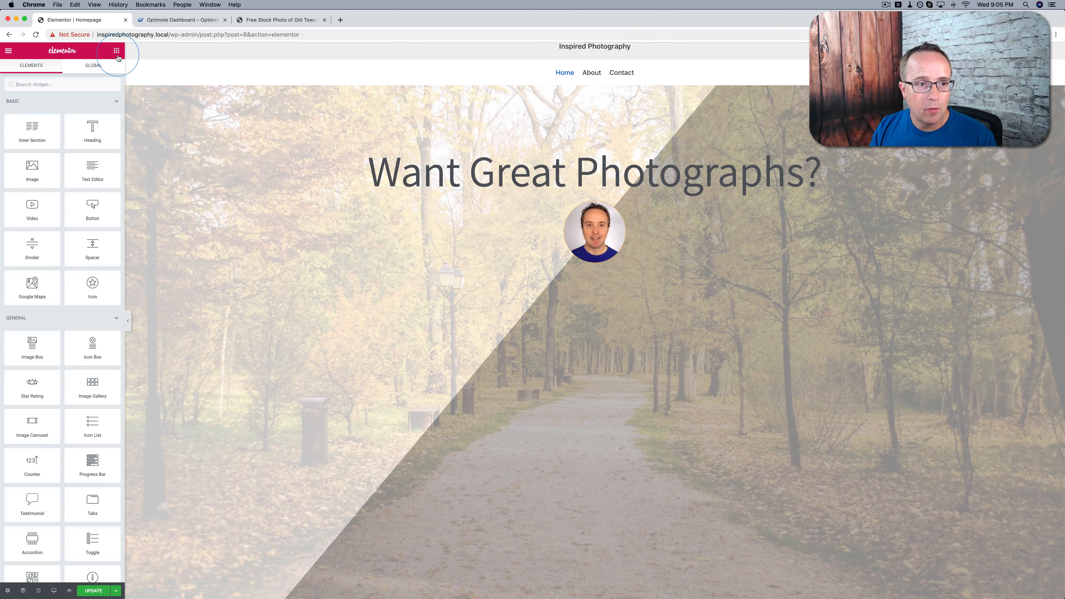
click(81, 88)
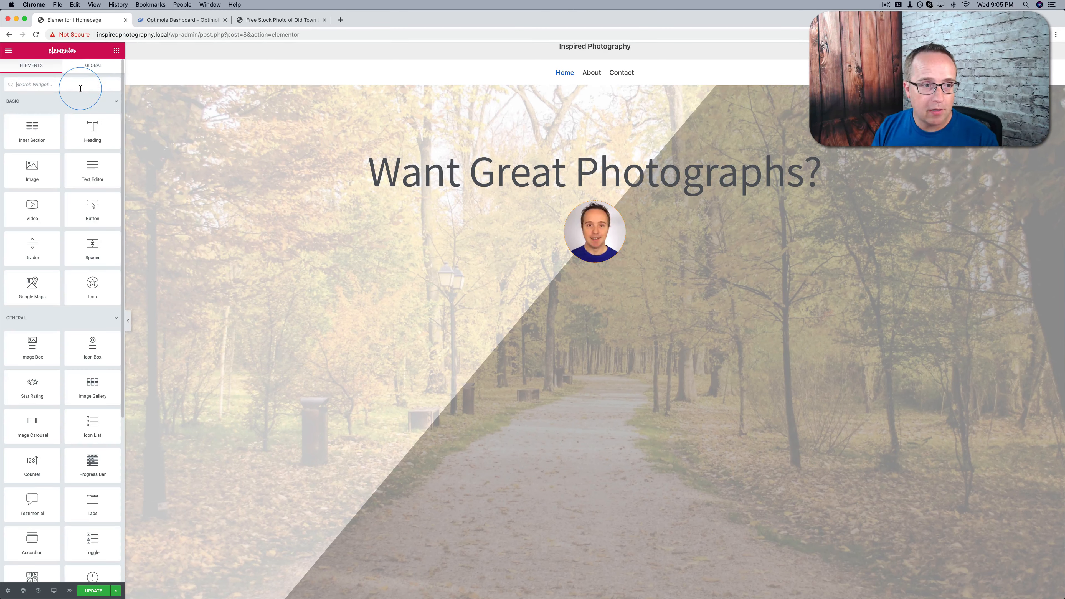
click(78, 89)
click(25, 102)
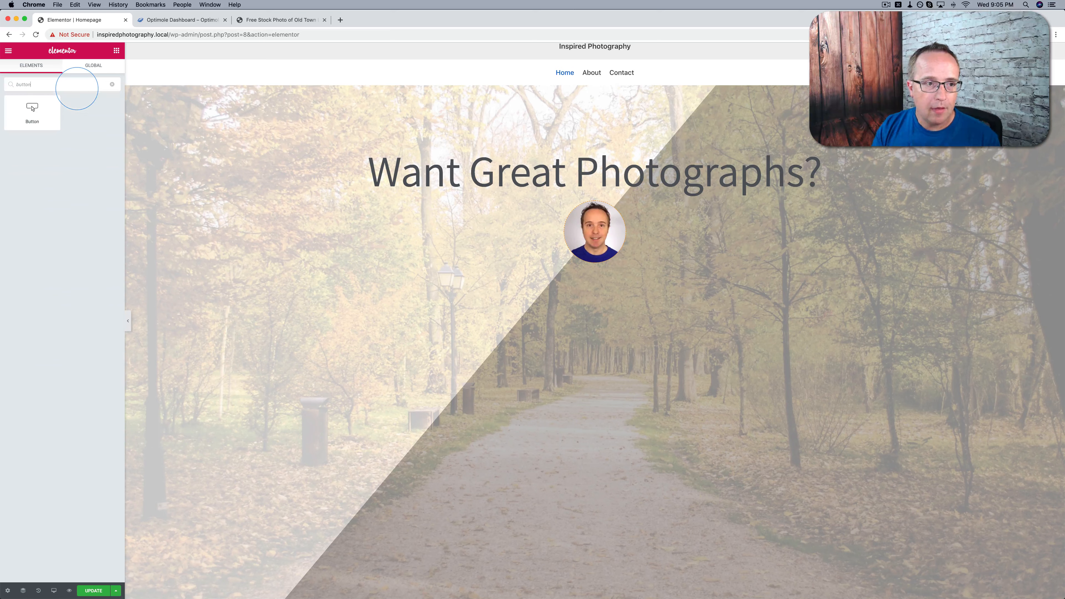
drag(34, 110, 589, 258)
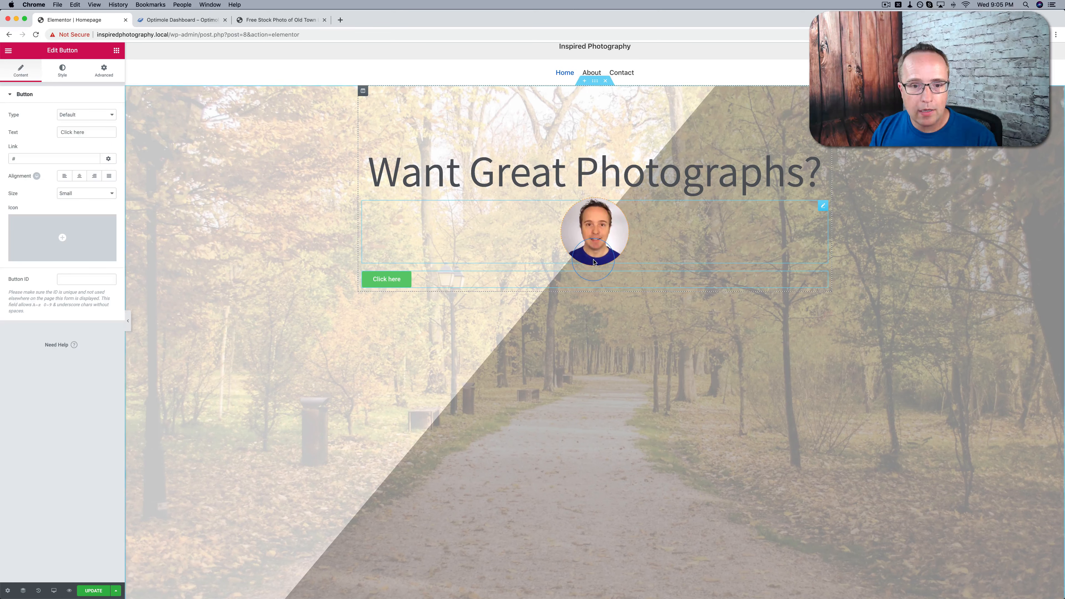
Change the new button's text to "Then Hire Me" and center the button
click(92, 141)
click(79, 132)
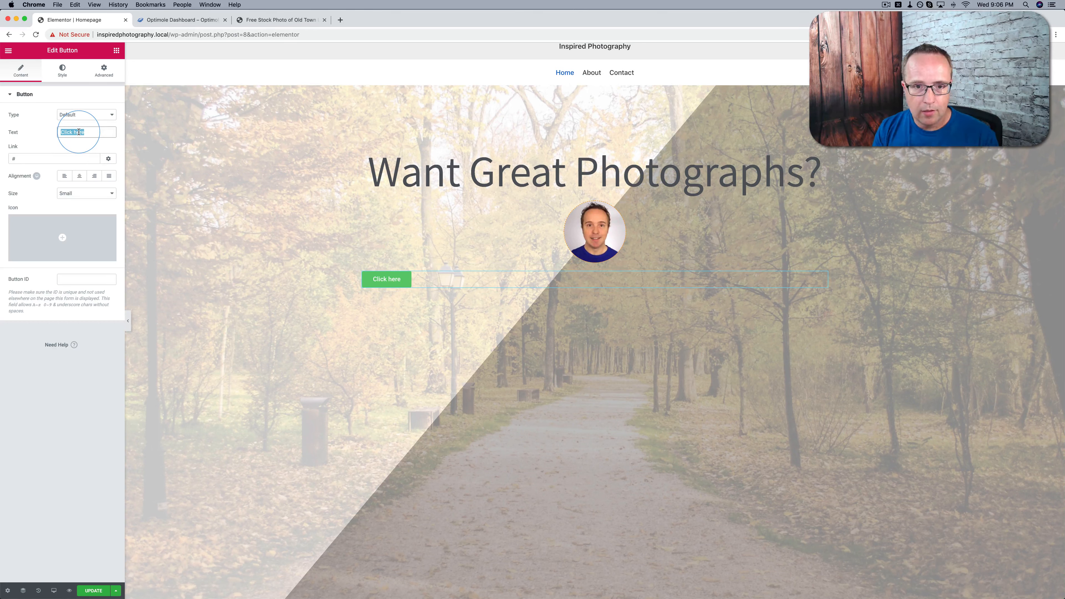
text(Then Hire Me)
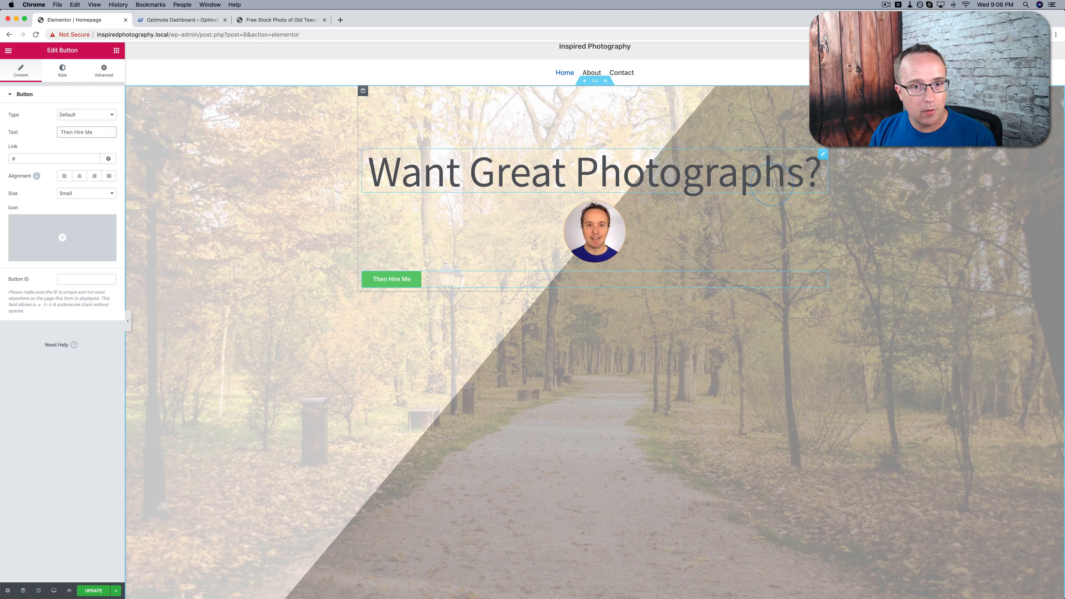
click(64, 175)
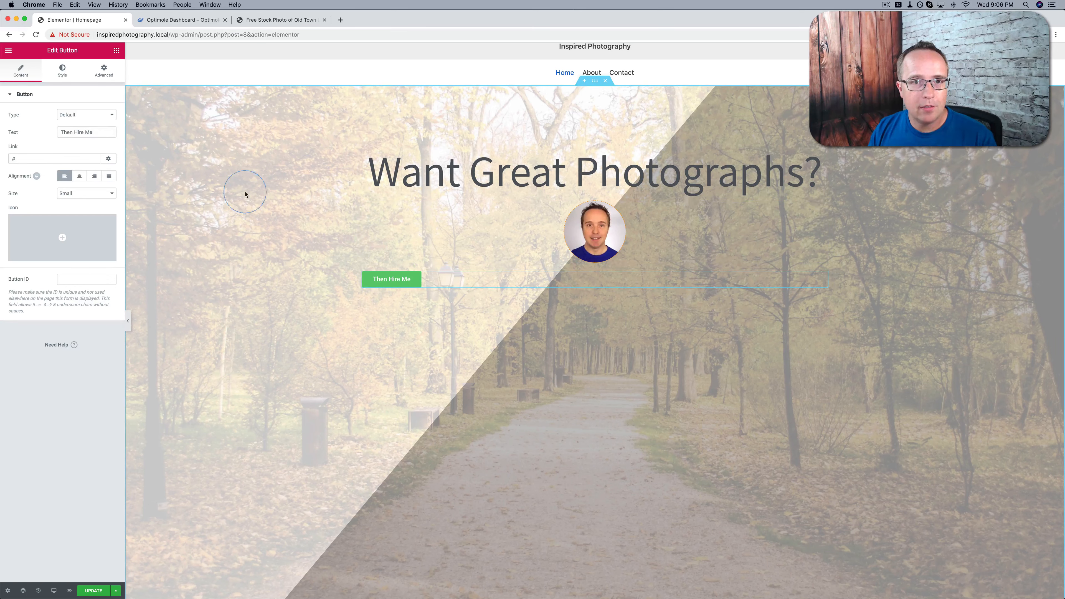
click(80, 176)
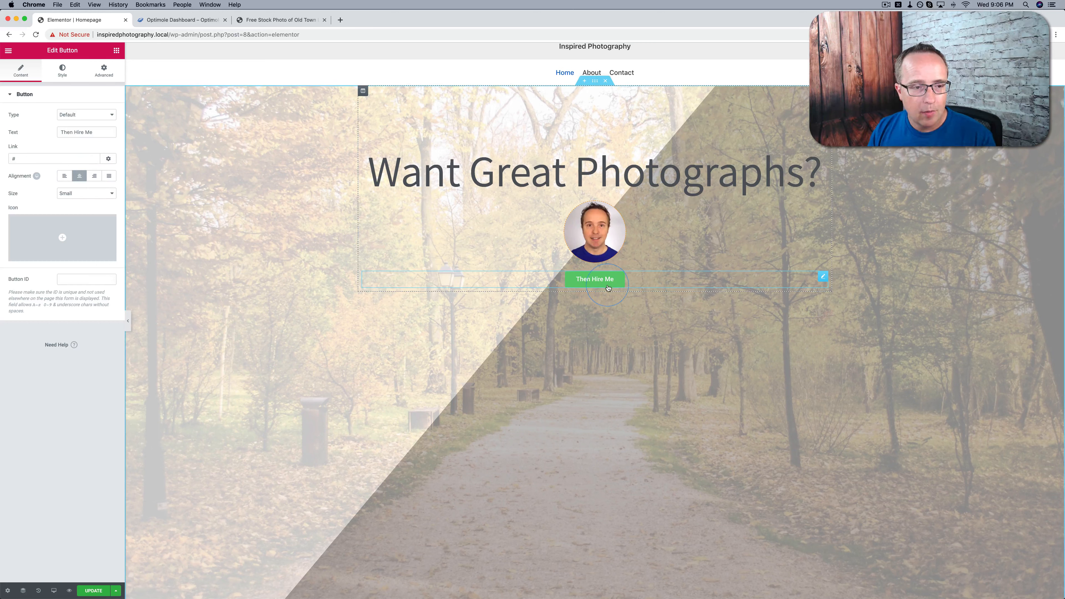
Set the button's typography size to 23 px
click(111, 194)
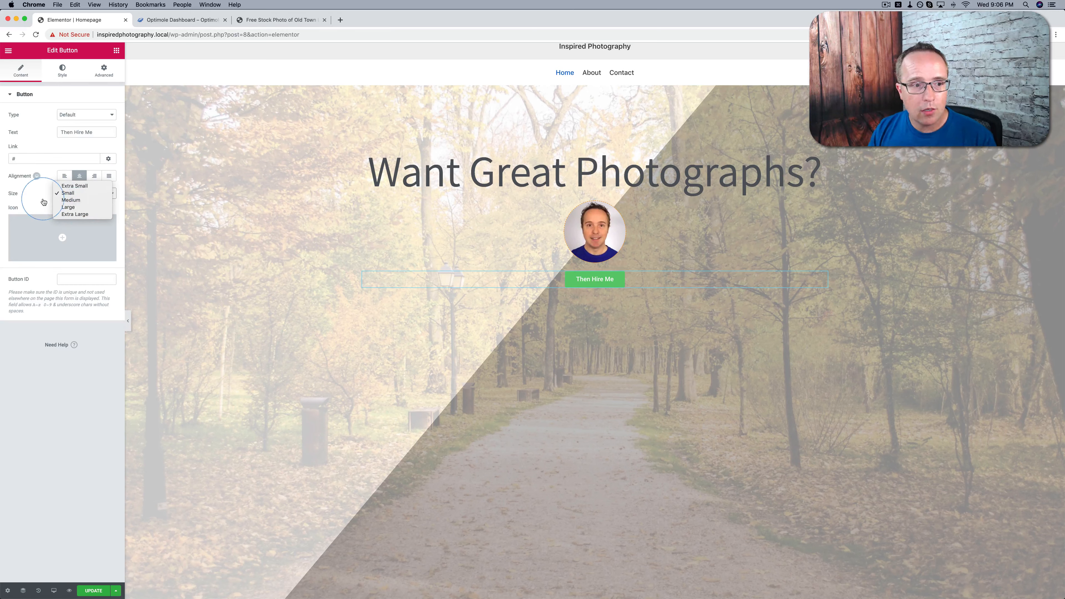
click(62, 70)
click(62, 71)
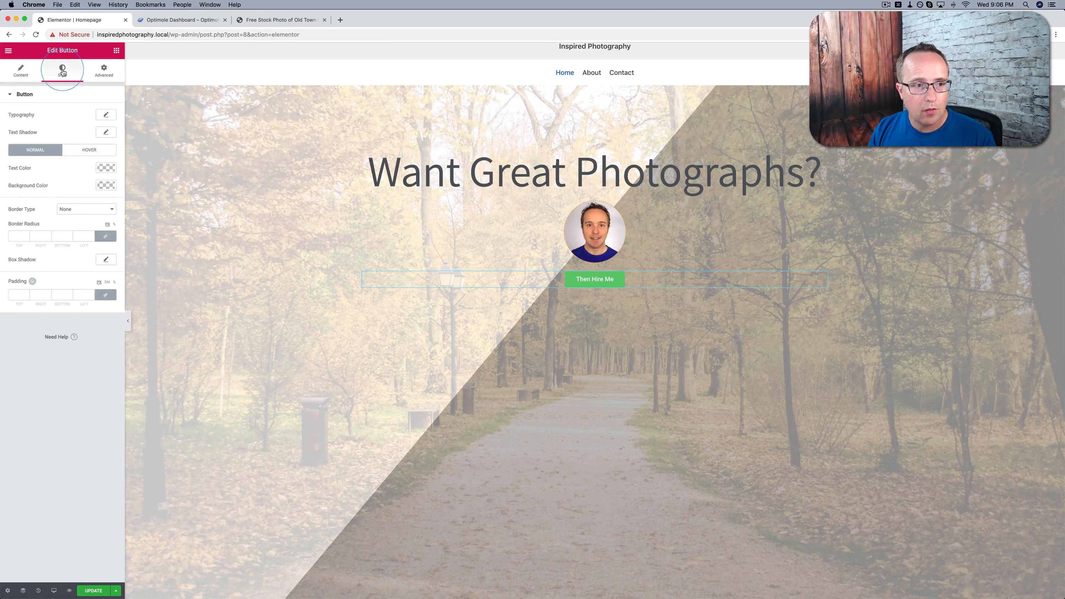
click(106, 114)
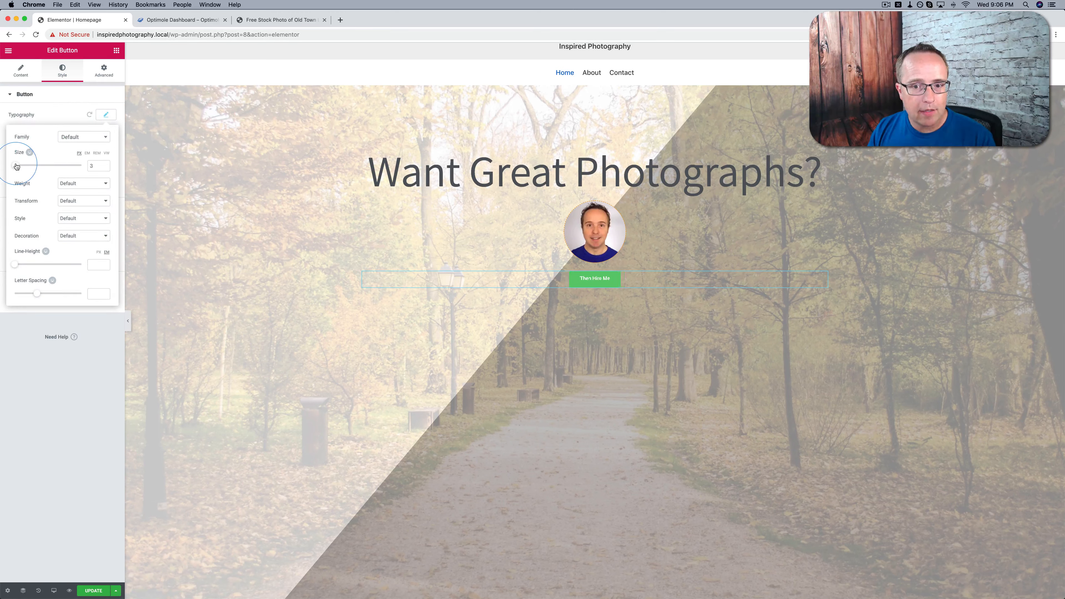
drag(19, 167, 24, 167)
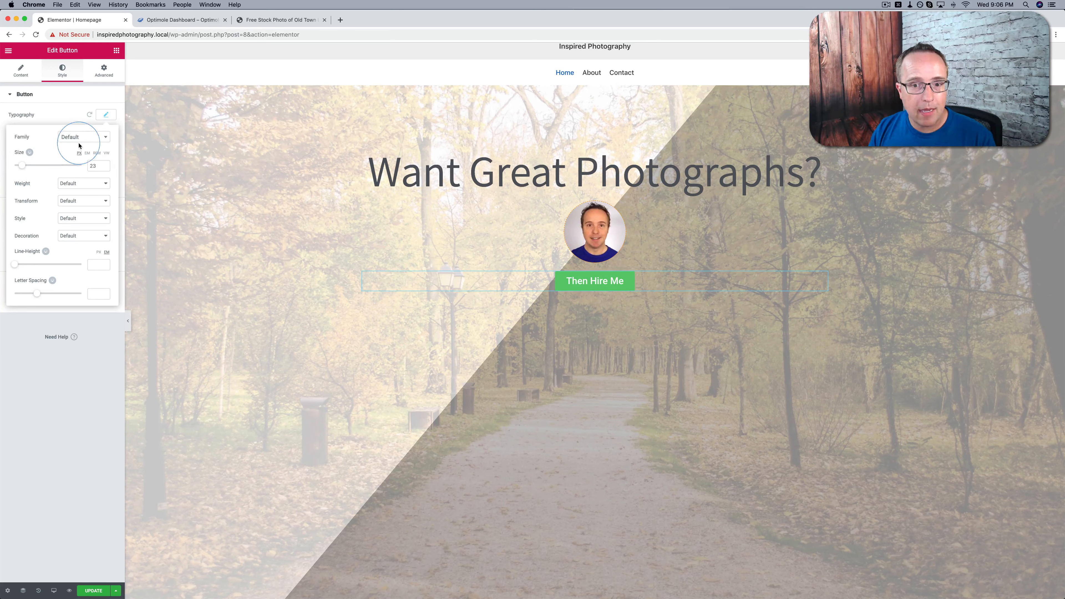
Unlink the button's margin values and set only the top margin to 23 px
click(104, 72)
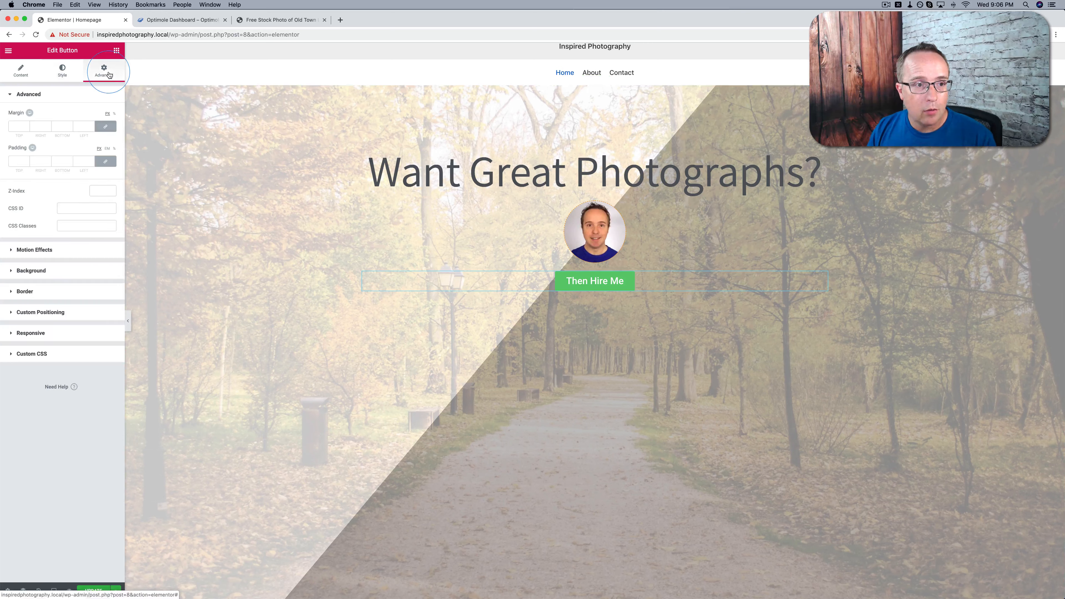
click(23, 113)
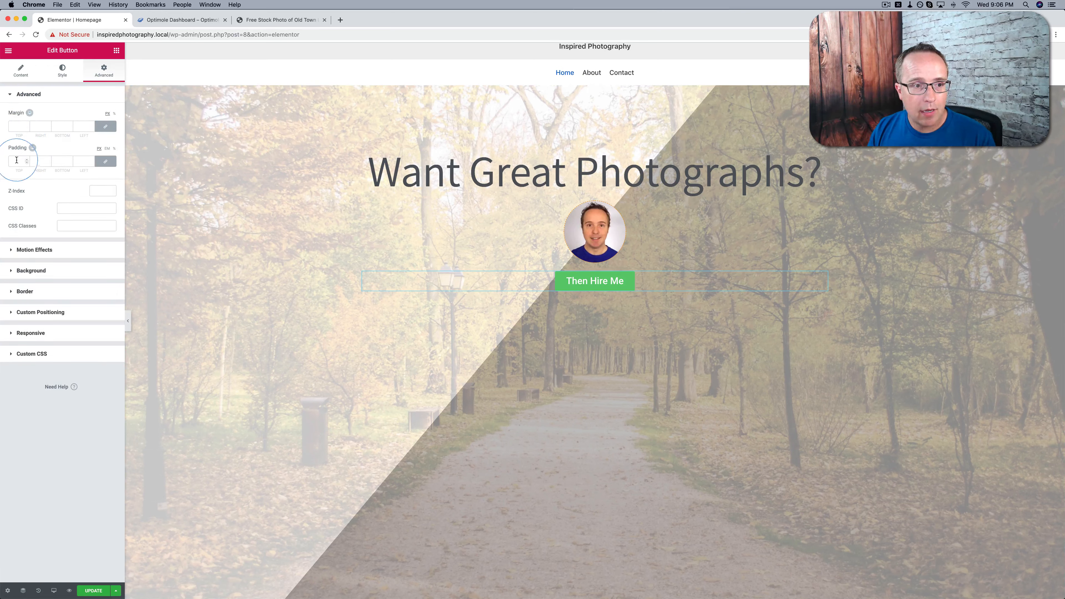
click(103, 127)
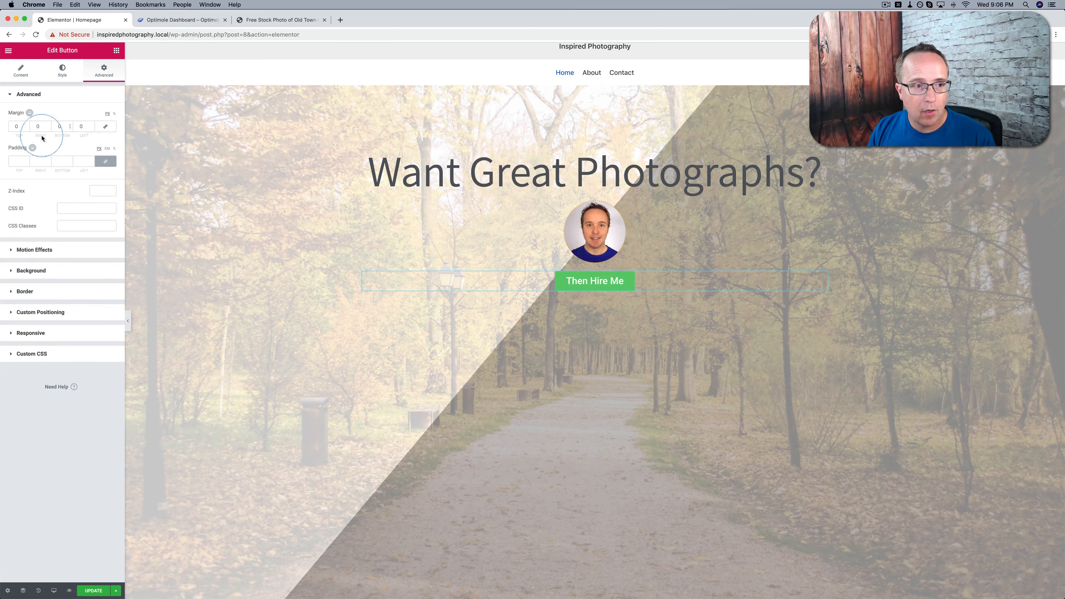
click(27, 127)
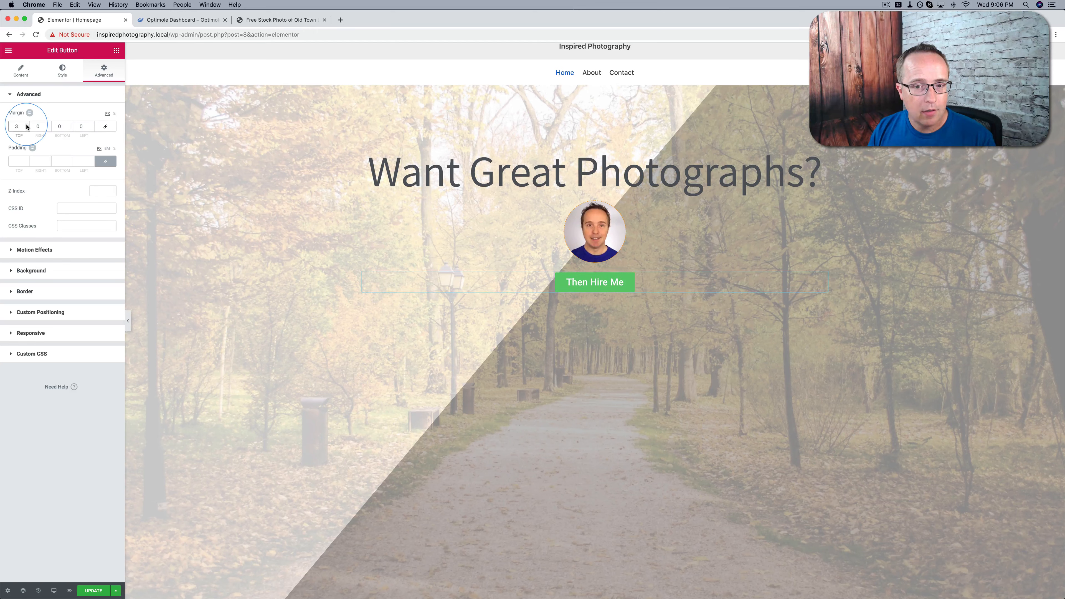
click(27, 125)
click(27, 125)
click(27, 126)
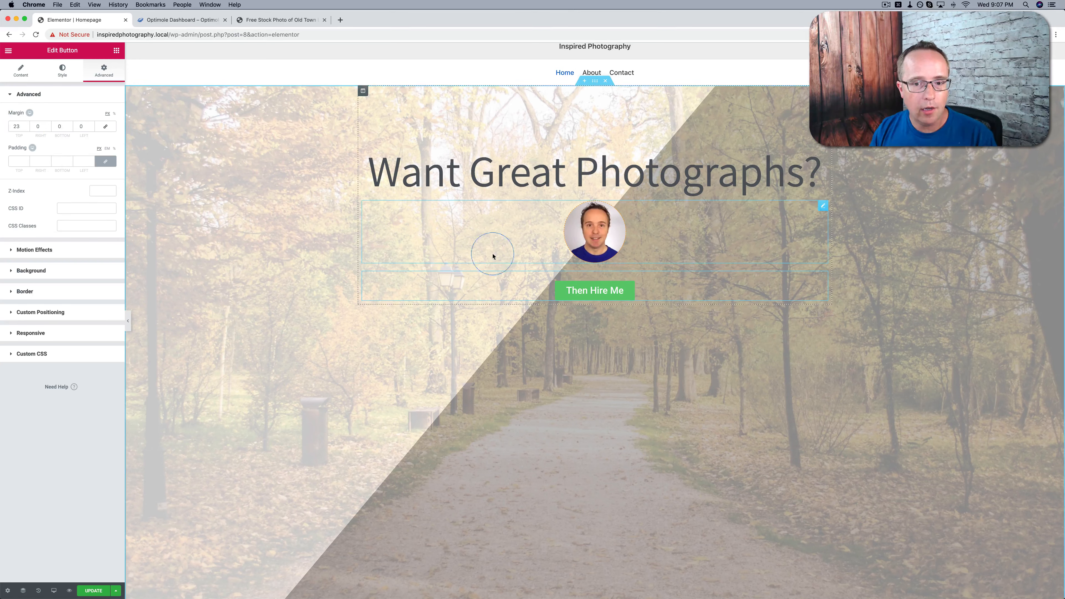
Unlink the button's style padding values and set them to 21 top, 27 right, 21 bottom and 27 left
click(17, 158)
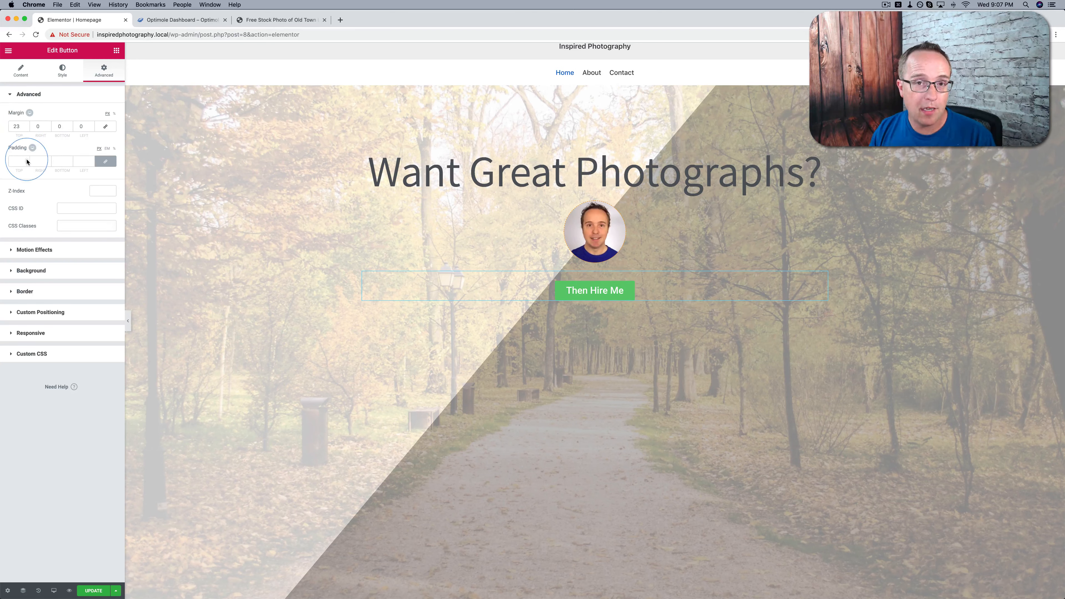
click(60, 81)
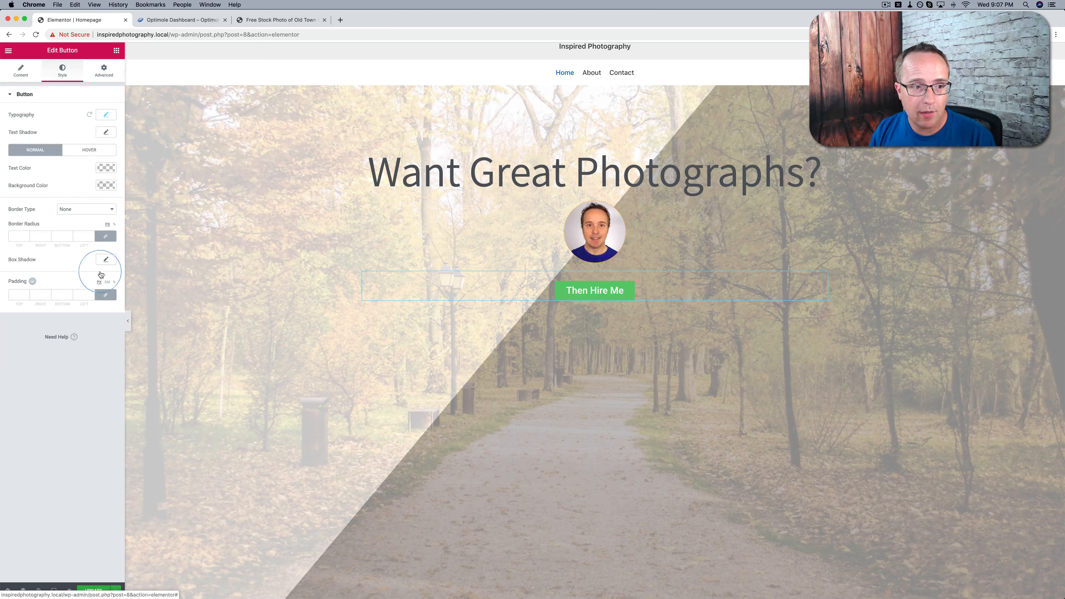
click(103, 295)
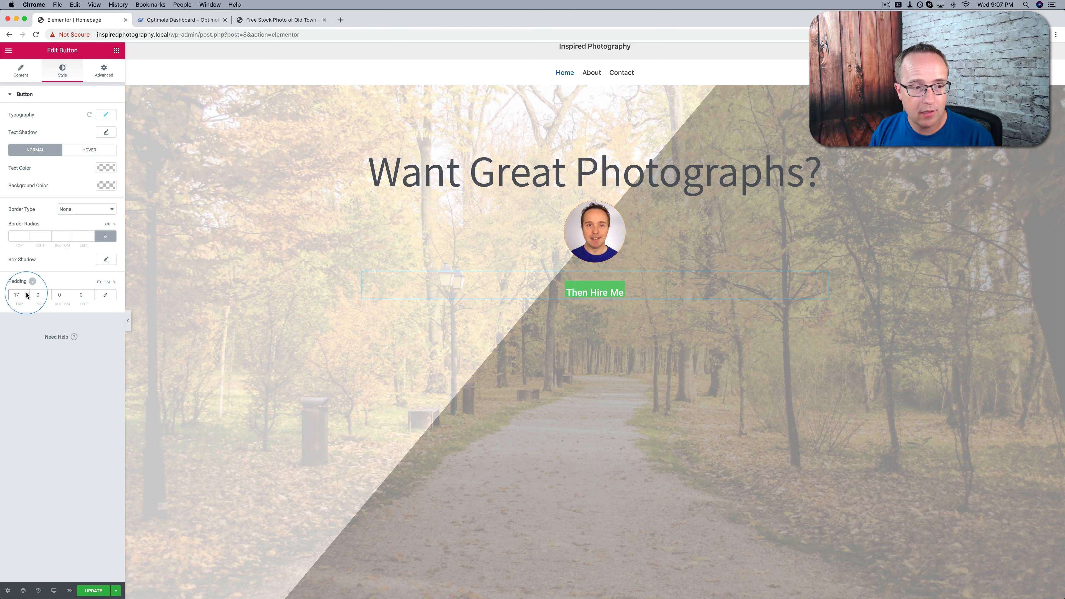
click(48, 296)
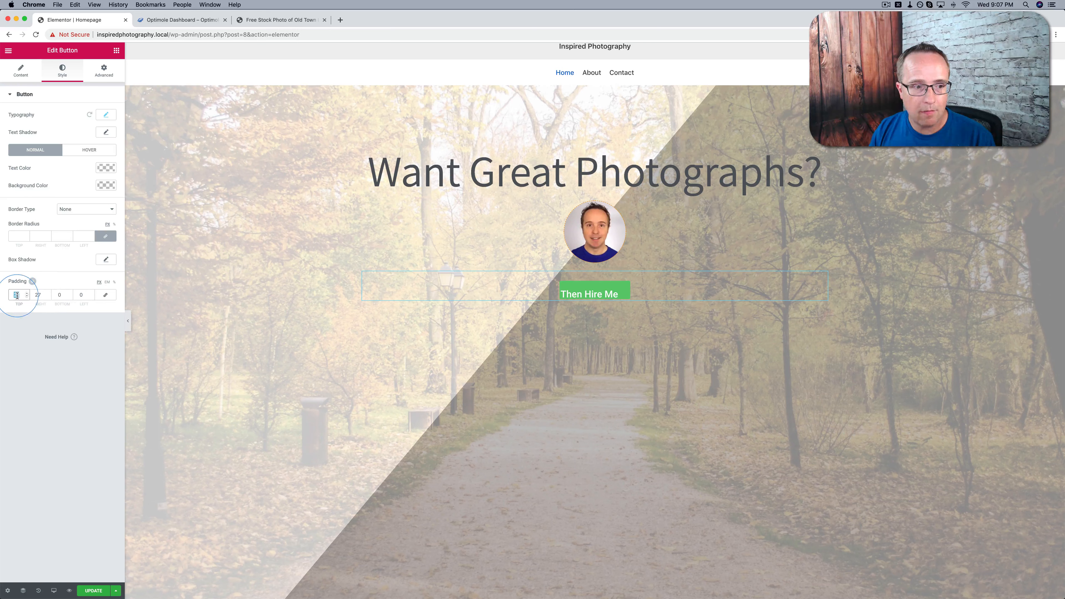
click(60, 297)
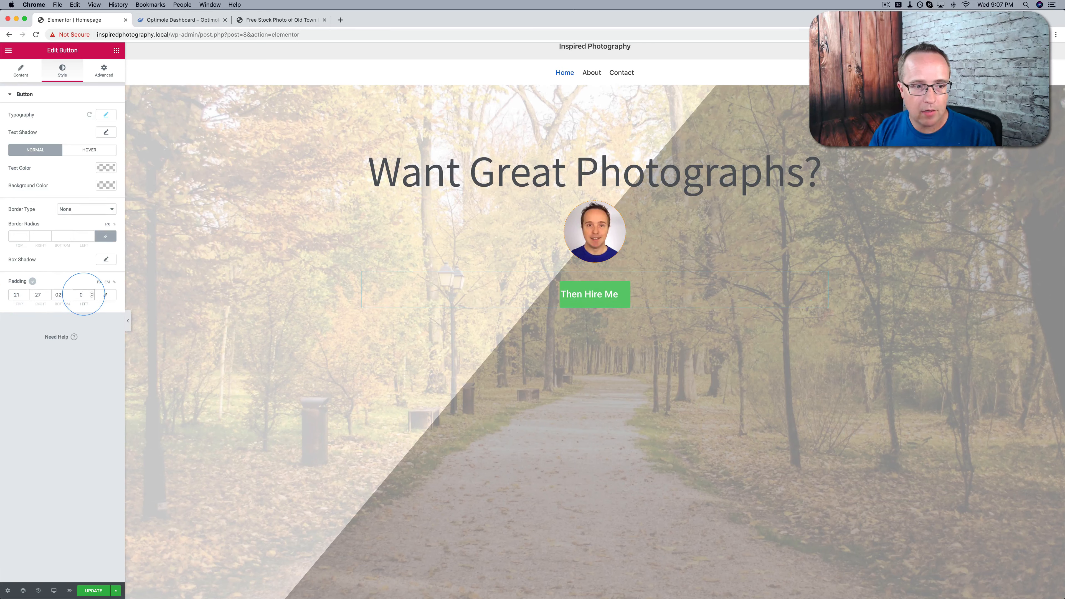
click(83, 295)
text(027)
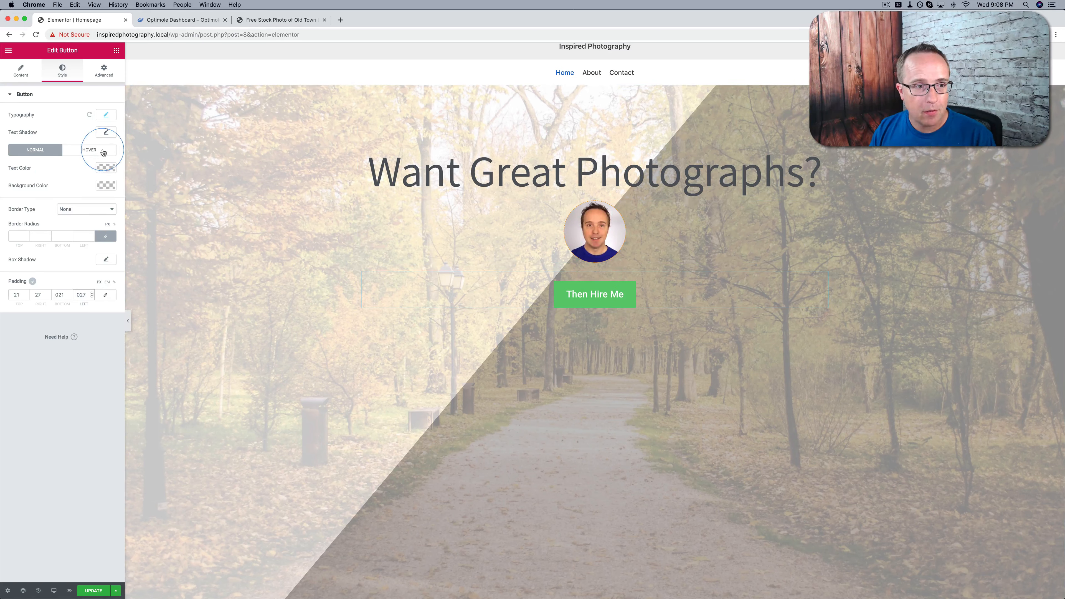
Give the button's normal state the light blue preset background color
click(106, 186)
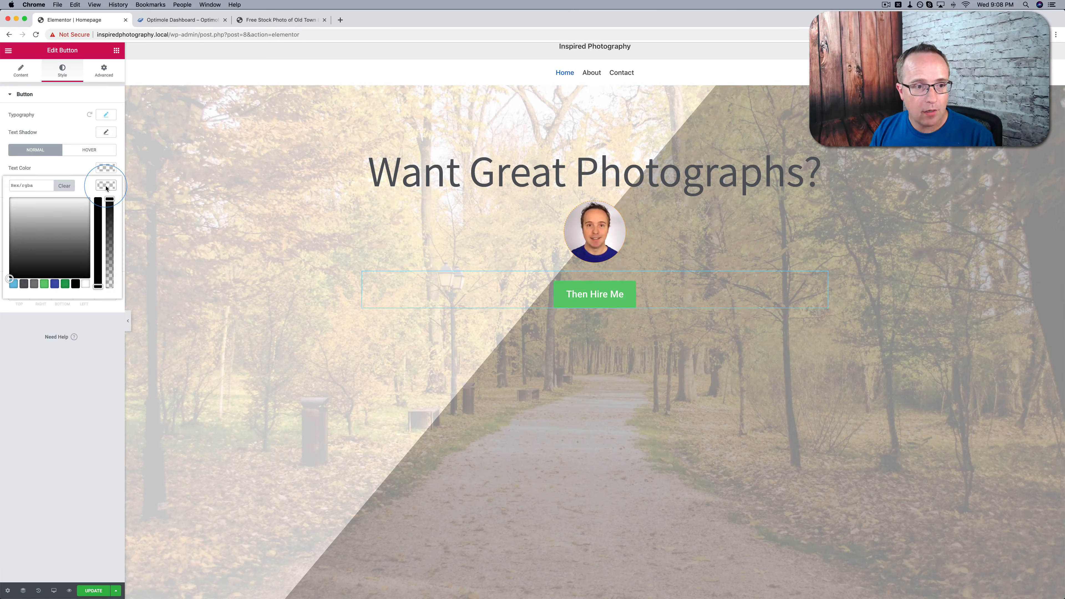
click(14, 285)
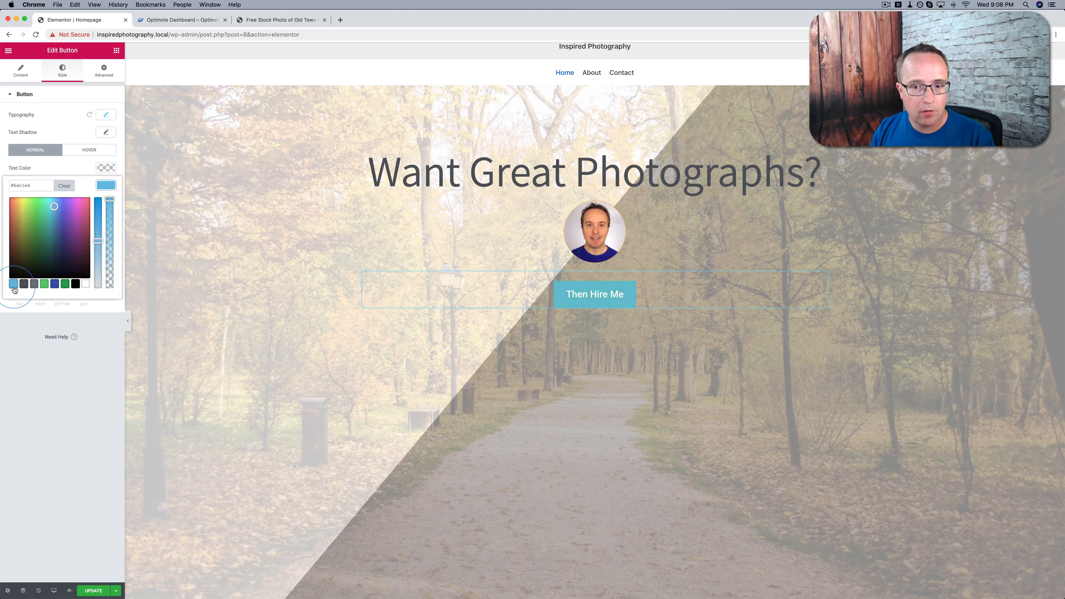
click(44, 363)
Give the button's hover state the same blue background in a slightly less saturated shade and check it on the page
click(90, 152)
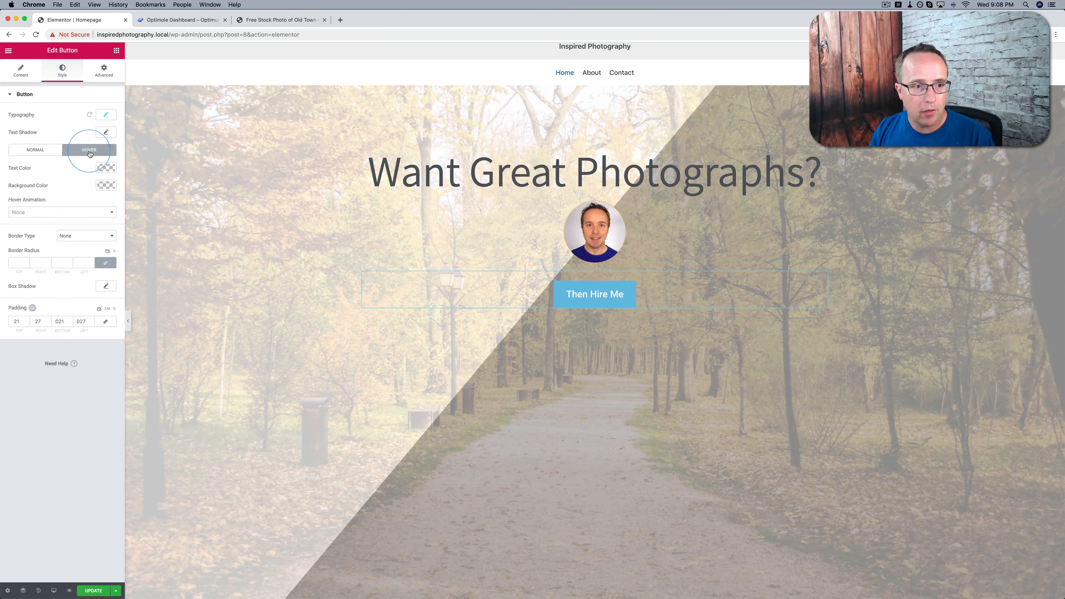
click(108, 185)
click(14, 285)
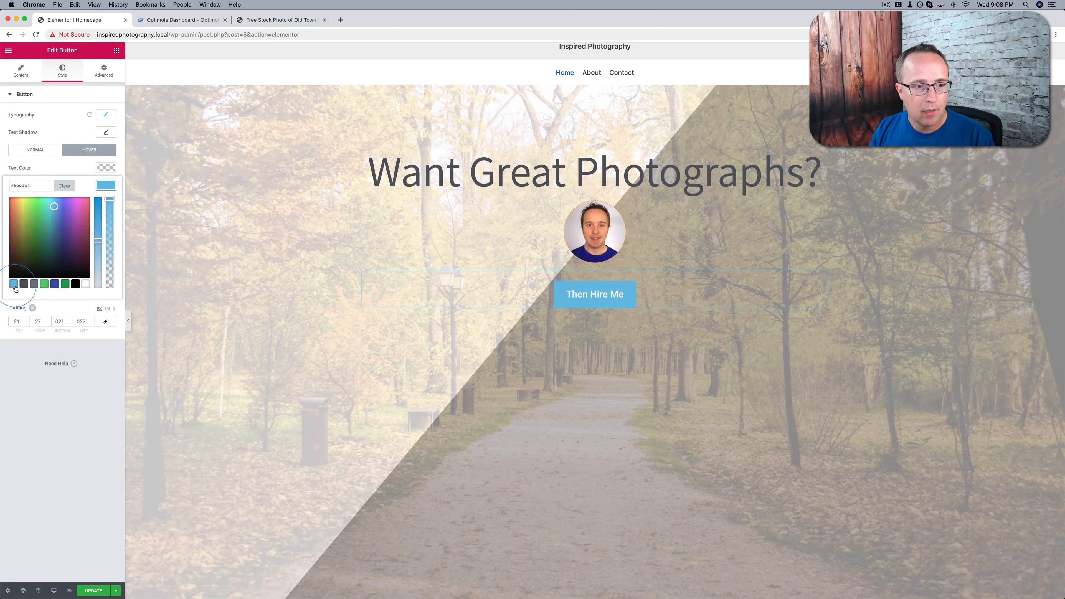
drag(100, 242, 100, 256)
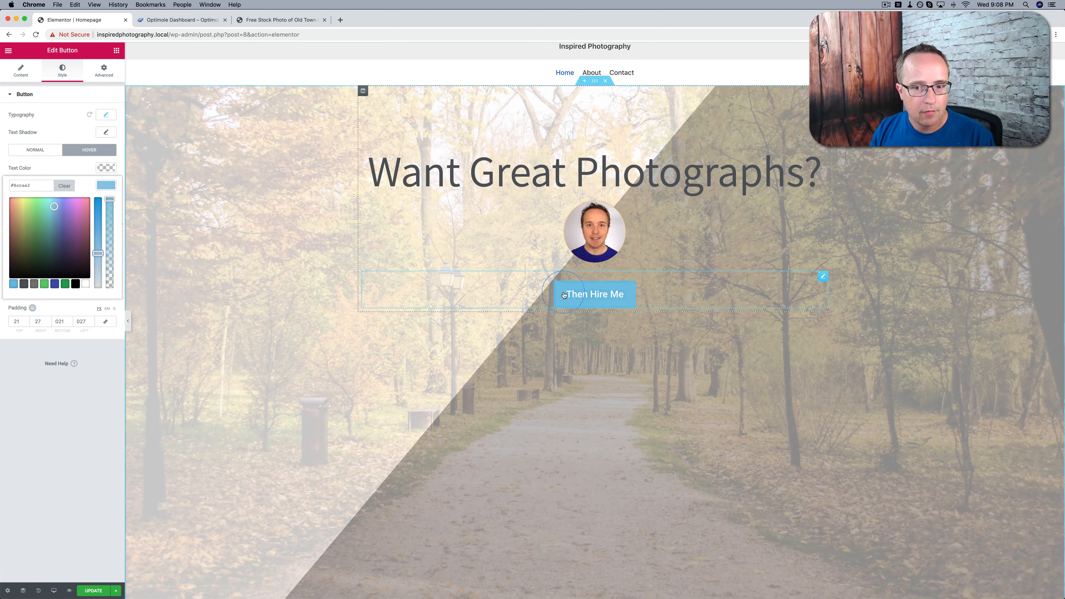
click(580, 299)
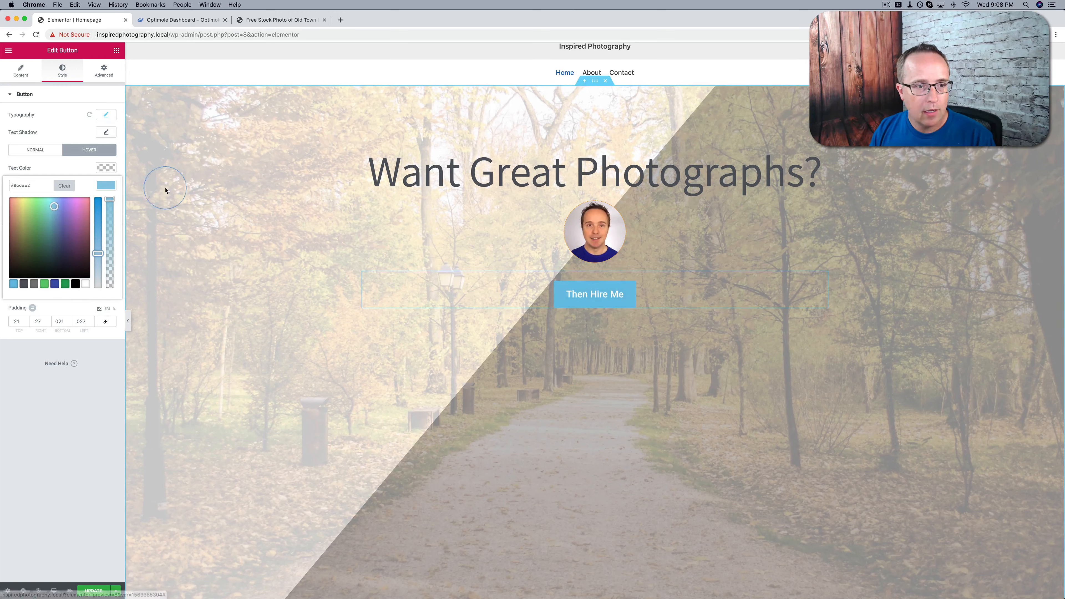
click(105, 185)
Set the button's hover animation to Pulse and test it on the page
click(46, 211)
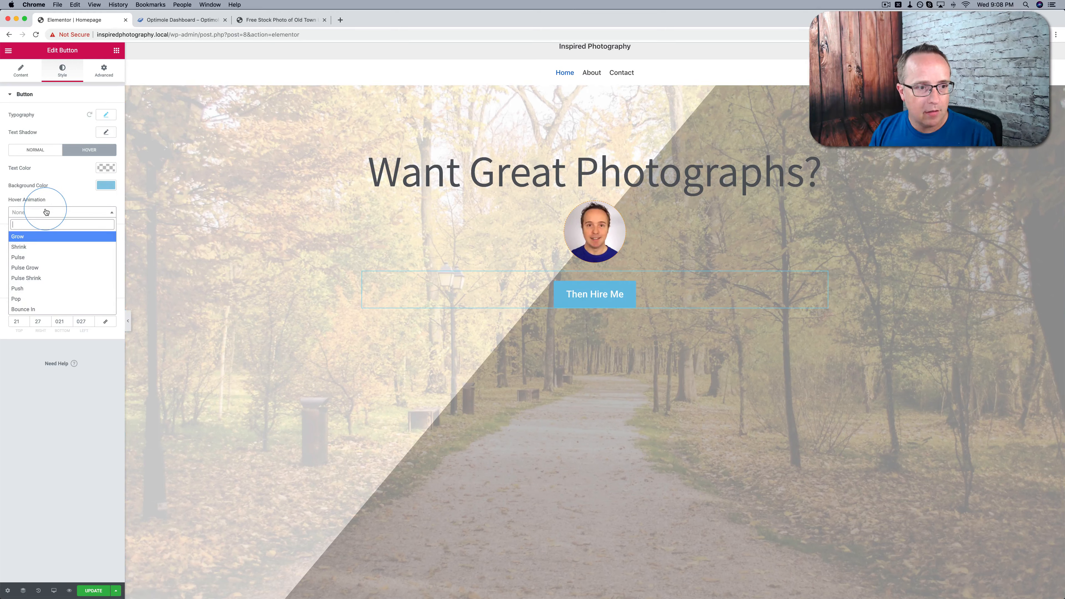
click(29, 259)
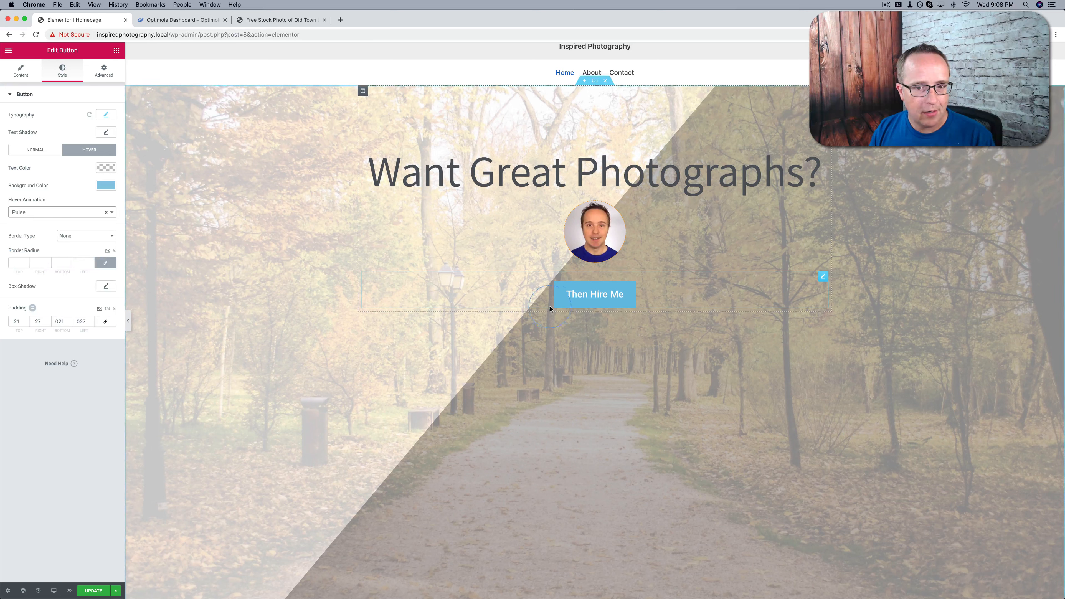
click(574, 306)
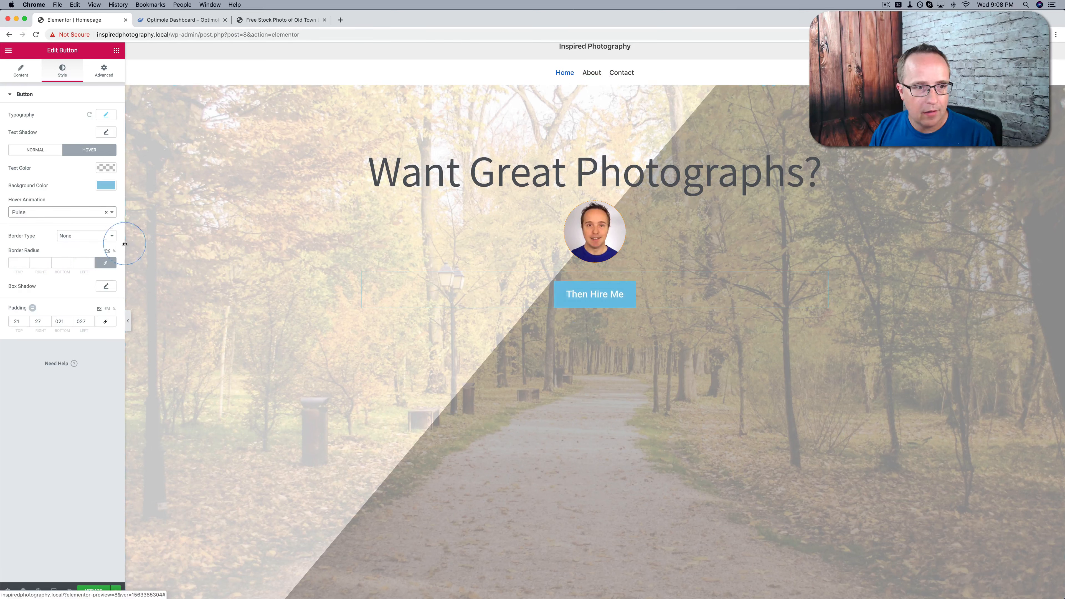
Set the button's hover animation to Wobble Vertical and test it on the page
click(101, 211)
scroll(57, 271, down, 2)
scroll(56, 272, down, 4)
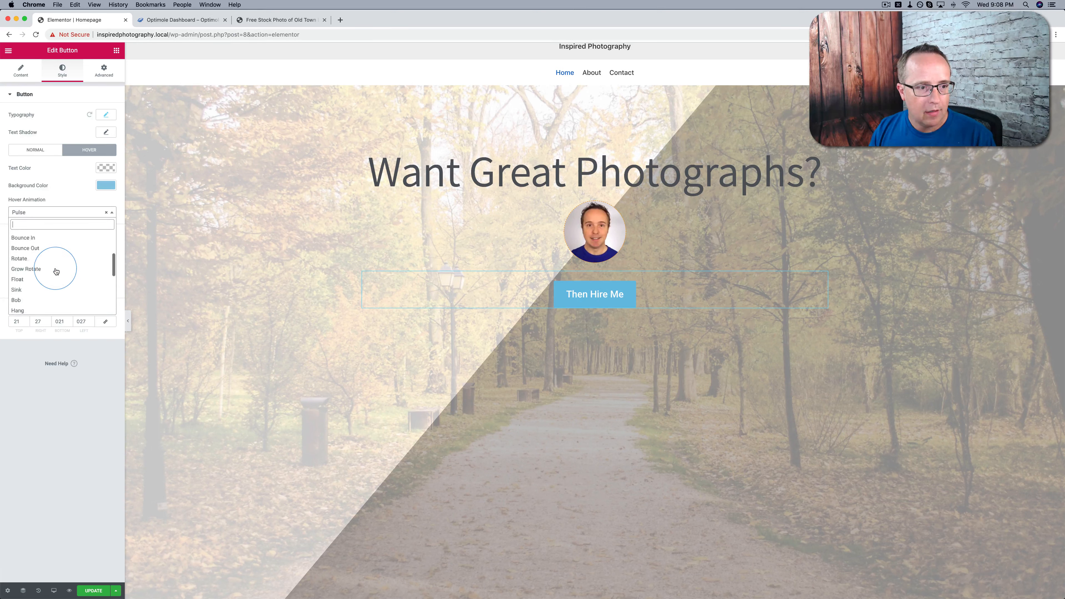
scroll(56, 271, down, 2)
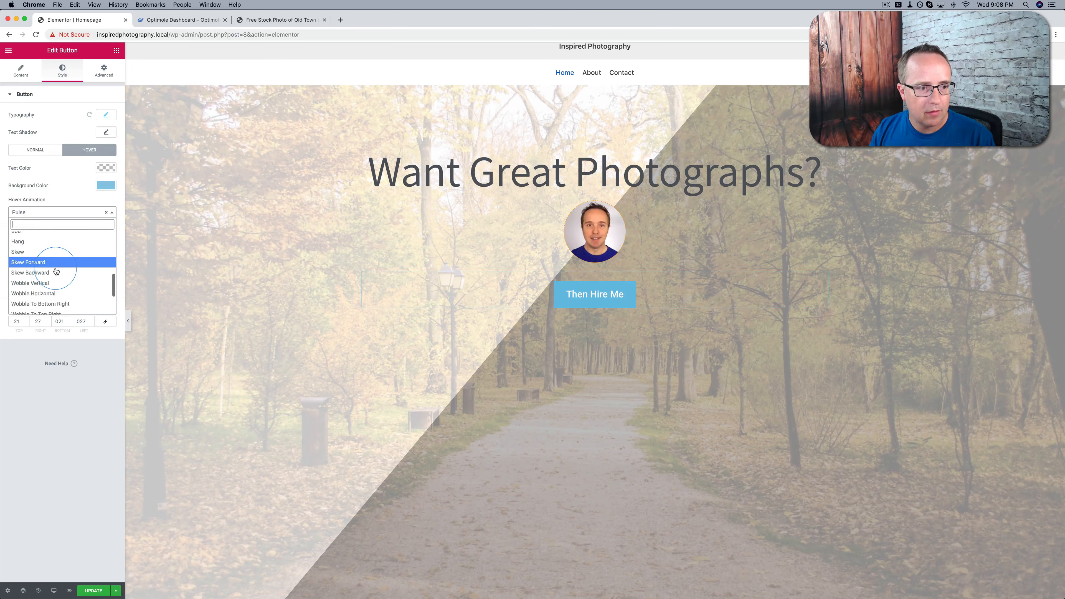
click(54, 278)
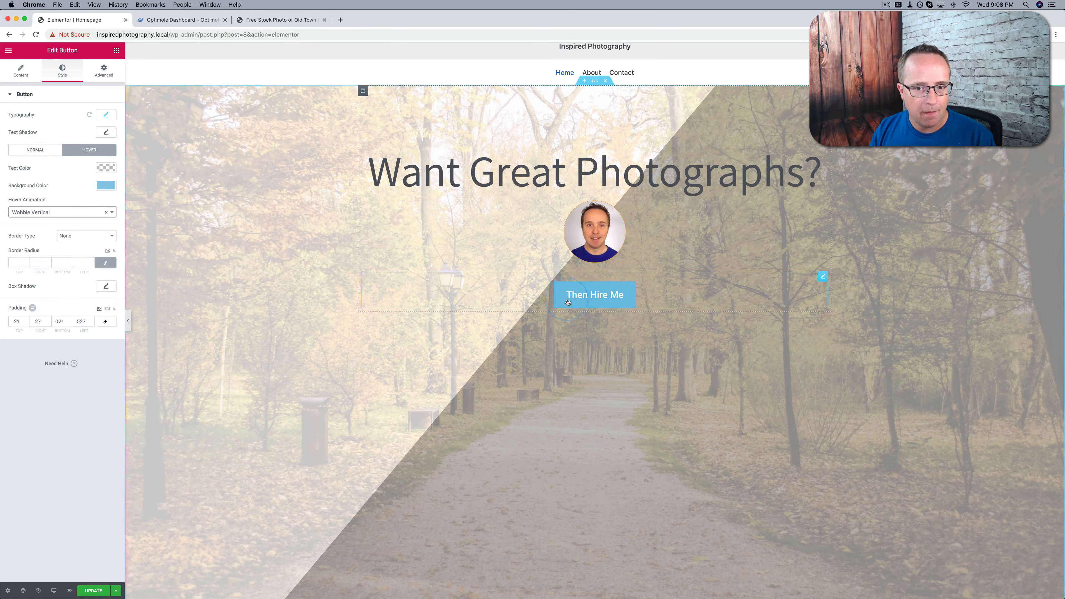
click(580, 293)
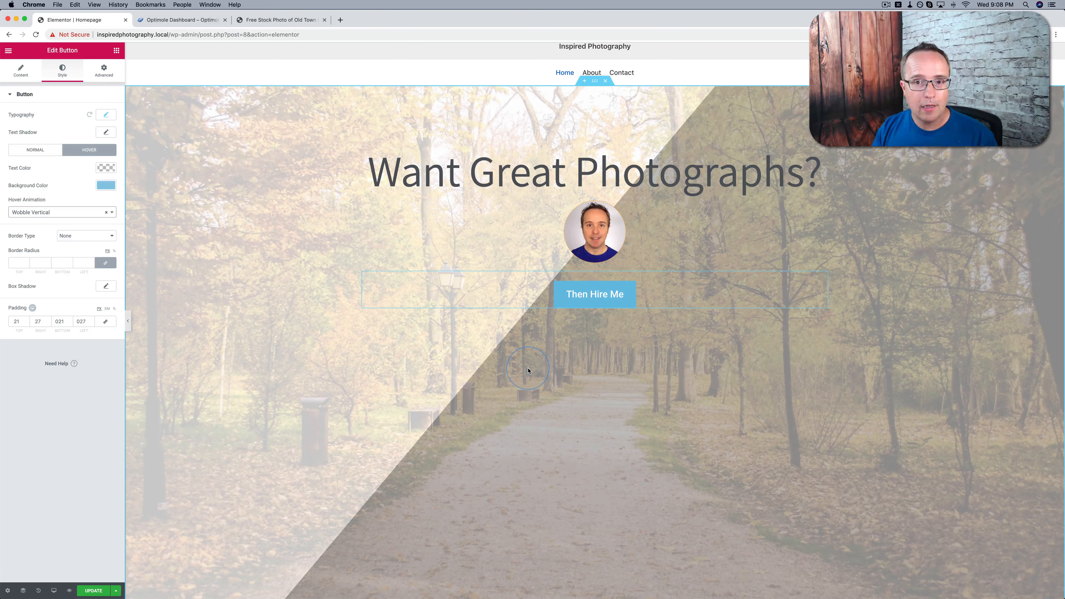
scroll(528, 370, up, 1)
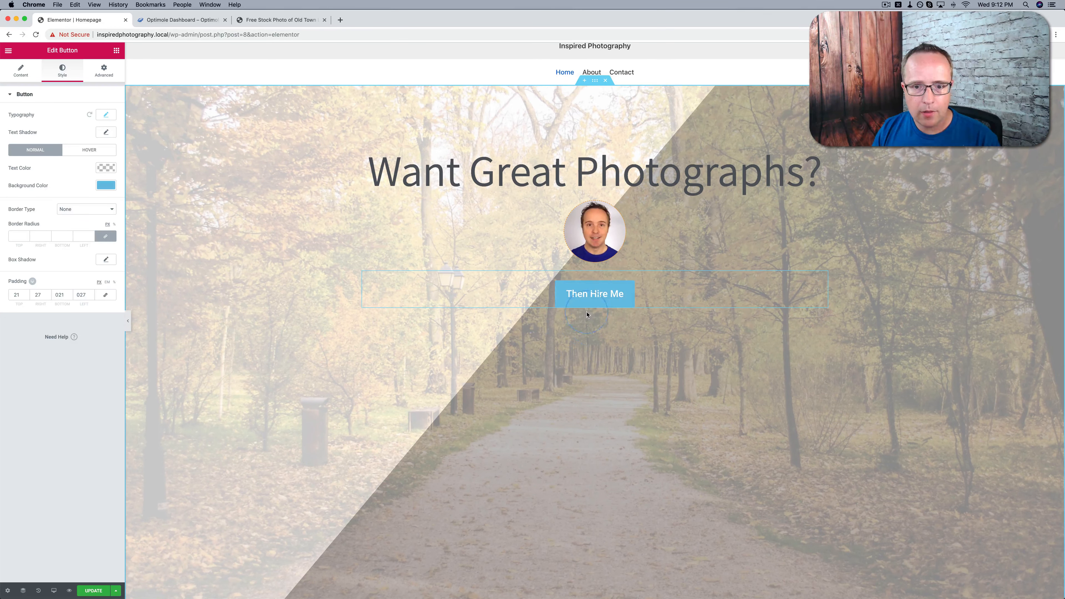
Change the button's normal background to a brighter, fully saturated blue and check it on the page
click(105, 185)
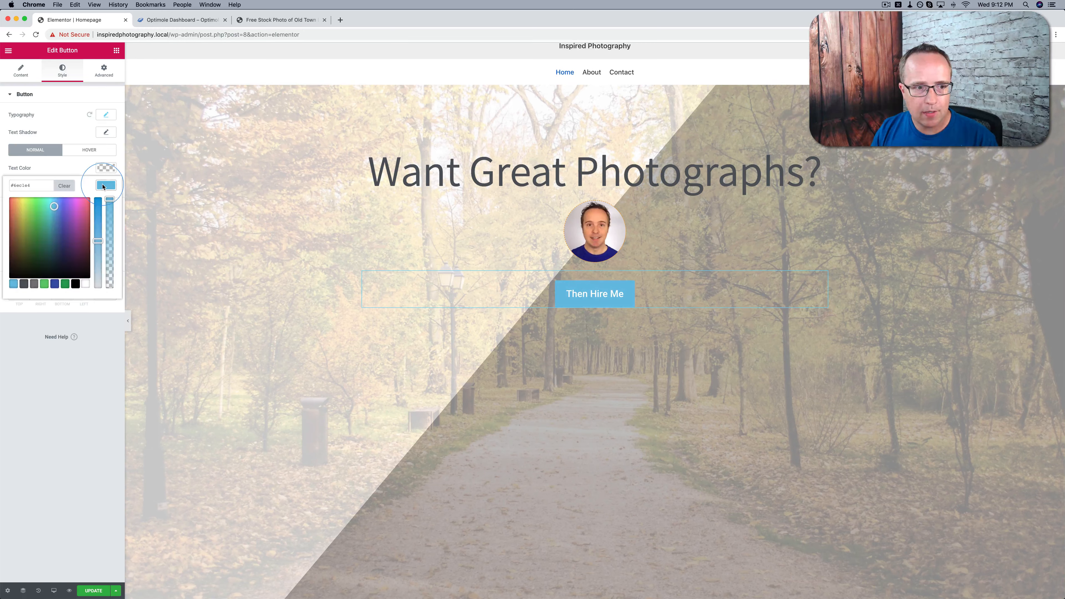
mouse_move(98, 241)
mouse_down()
mouse_move(97, 195)
mouse_move(55, 201)
mouse_up()
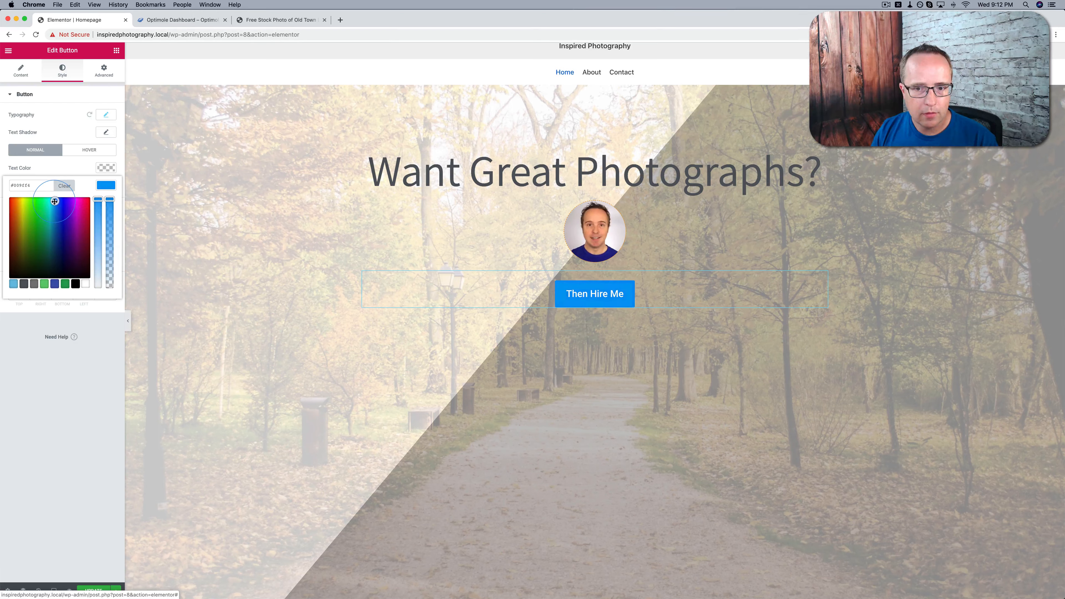
click(81, 175)
click(545, 301)
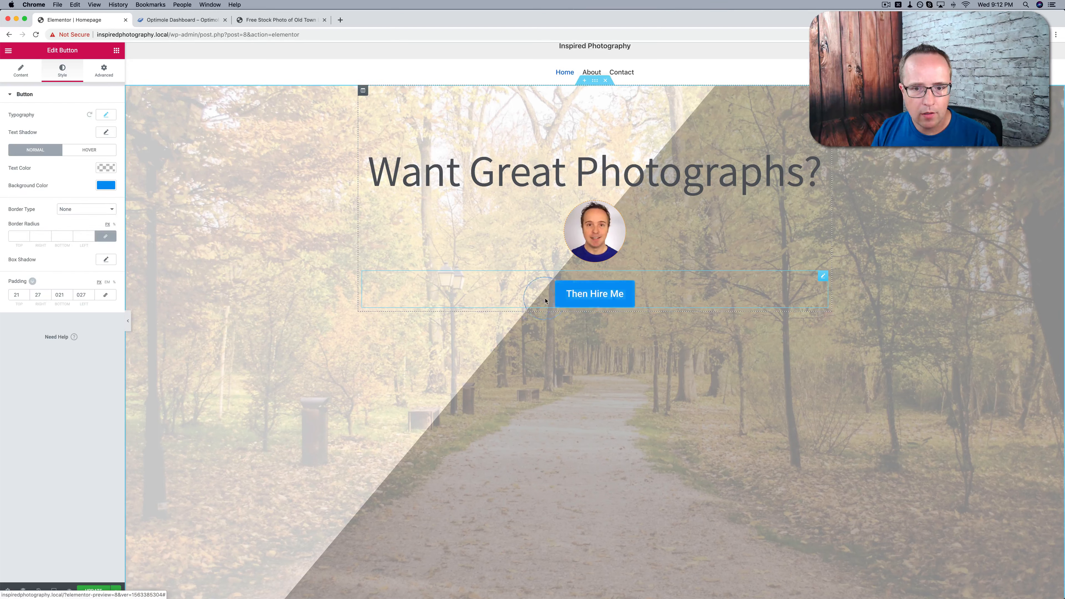
Give the button's hover state a more saturated blue background and set the button's border radius to 20 on all corners
click(89, 150)
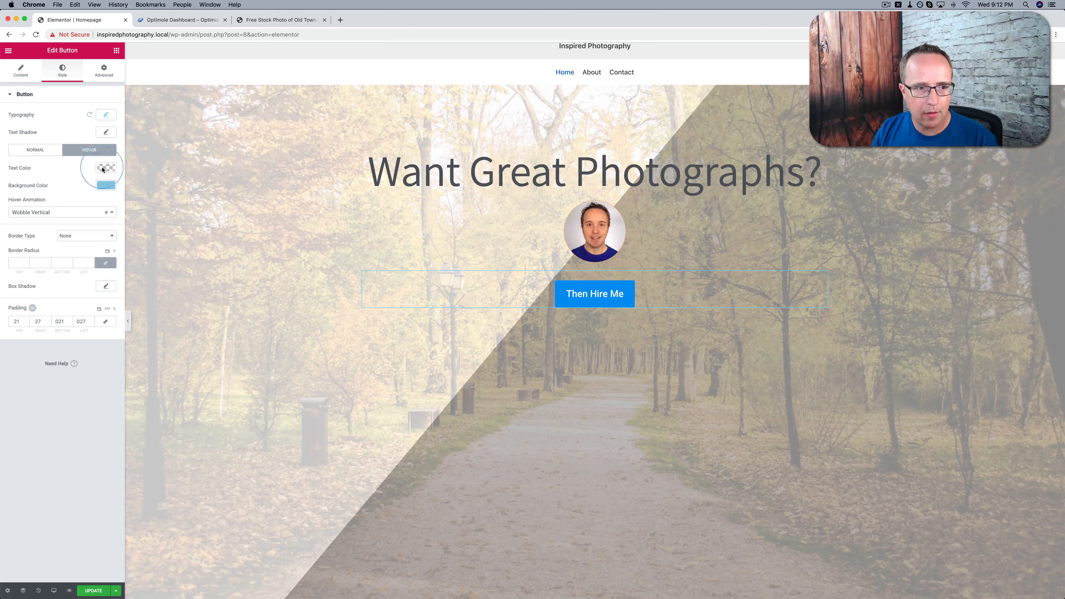
click(104, 189)
click(98, 204)
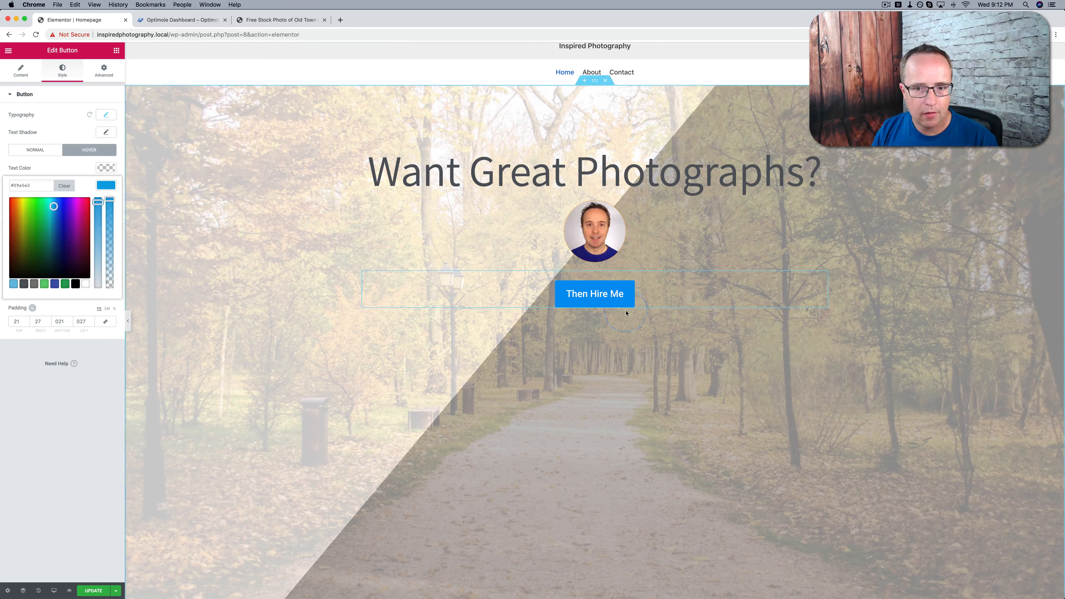
click(585, 315)
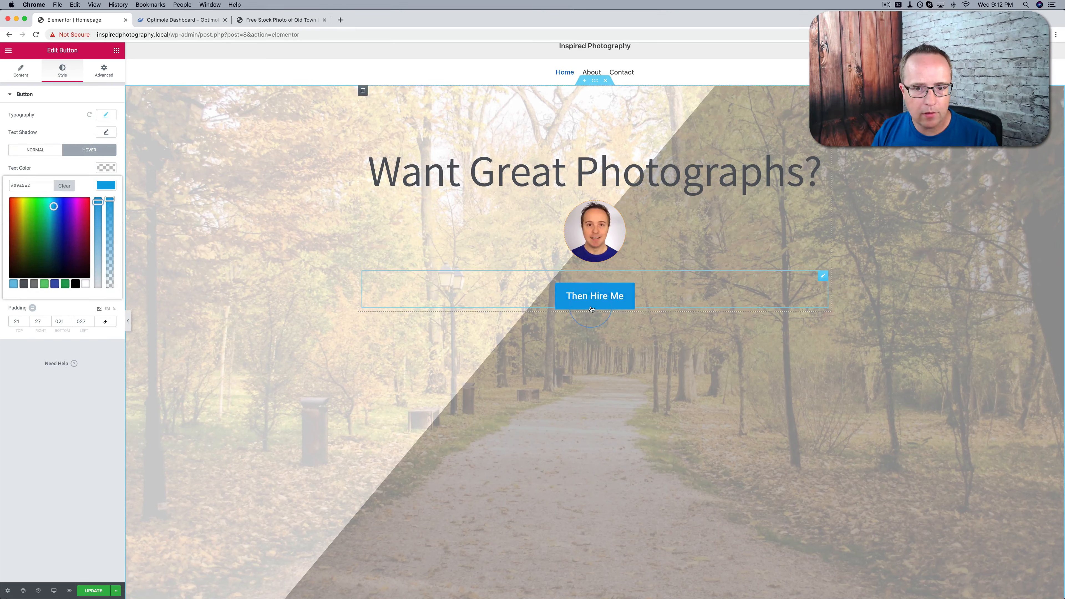
click(111, 187)
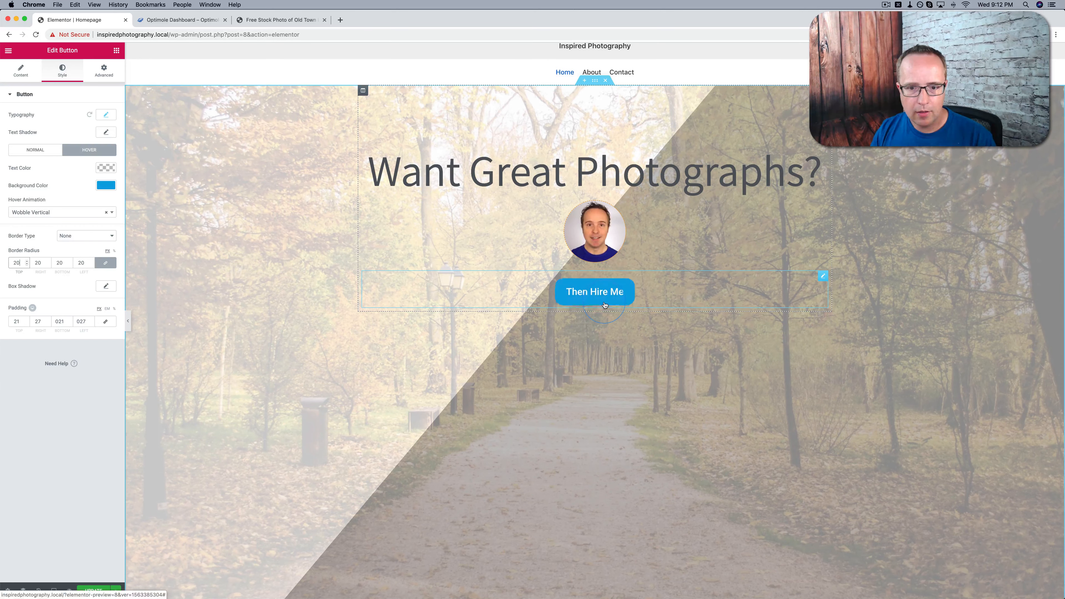
Add the circled right-arrow icon from the icon library to the "Then Hire Me" button
click(823, 276)
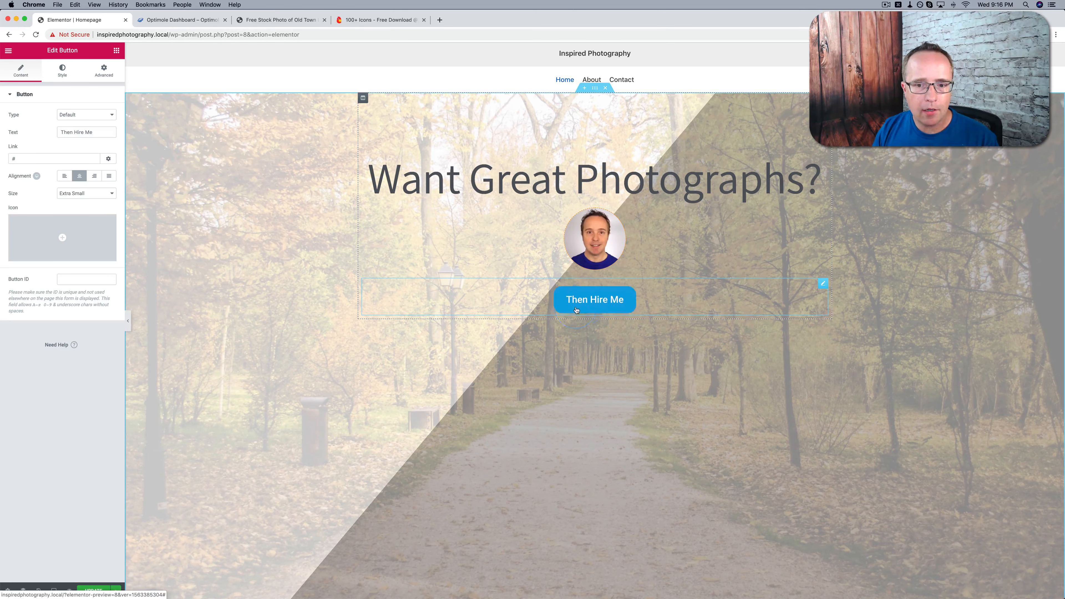
mouse_move(55, 240)
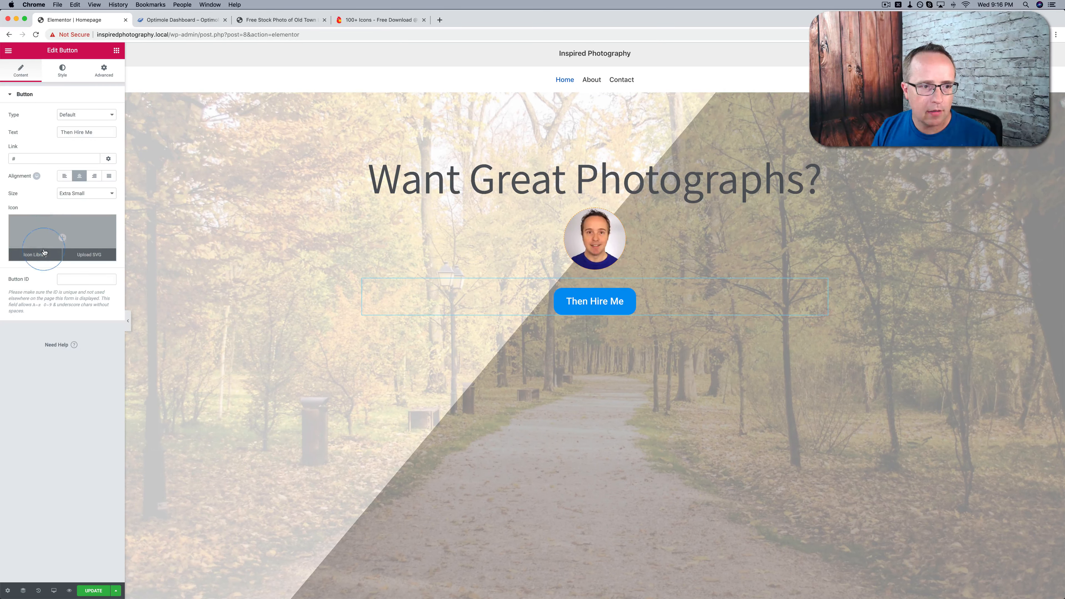
click(41, 255)
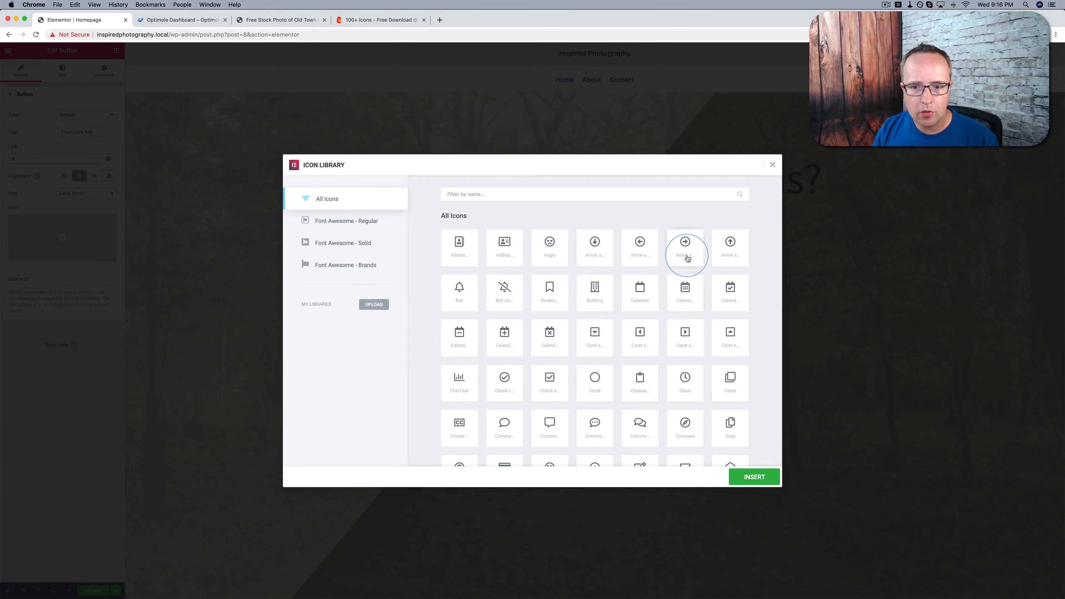
click(755, 477)
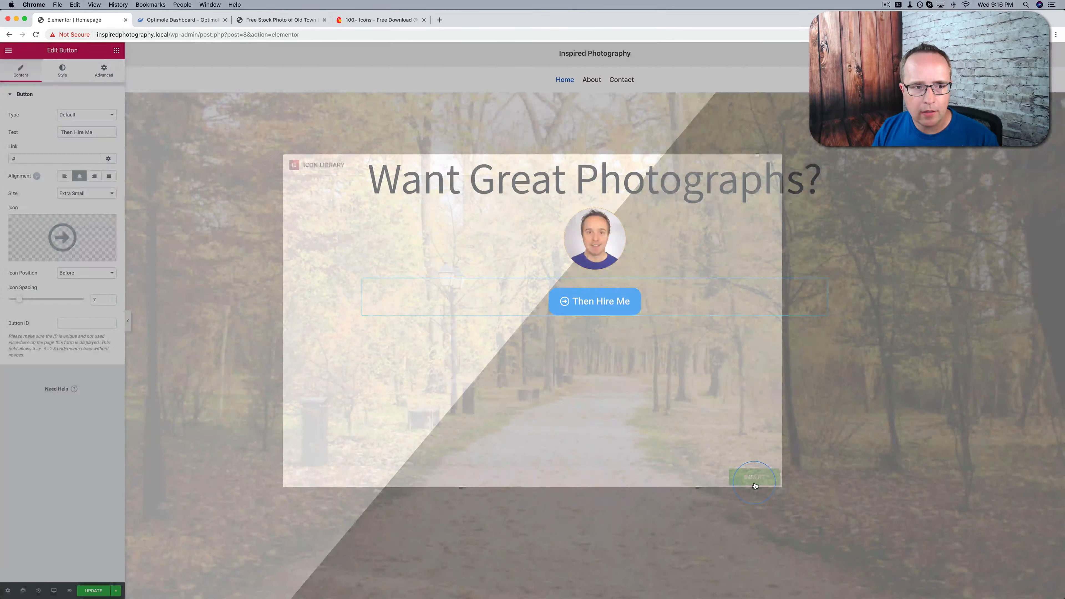
click(232, 323)
Place the button's icon after the text and set the icon spacing to 12
click(87, 273)
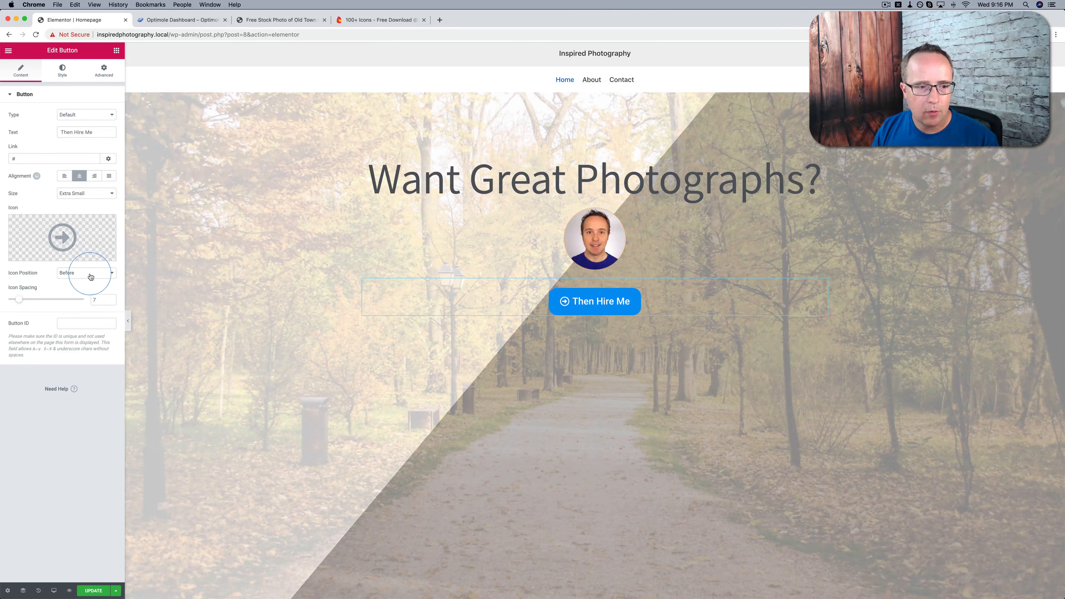
click(85, 280)
click(21, 300)
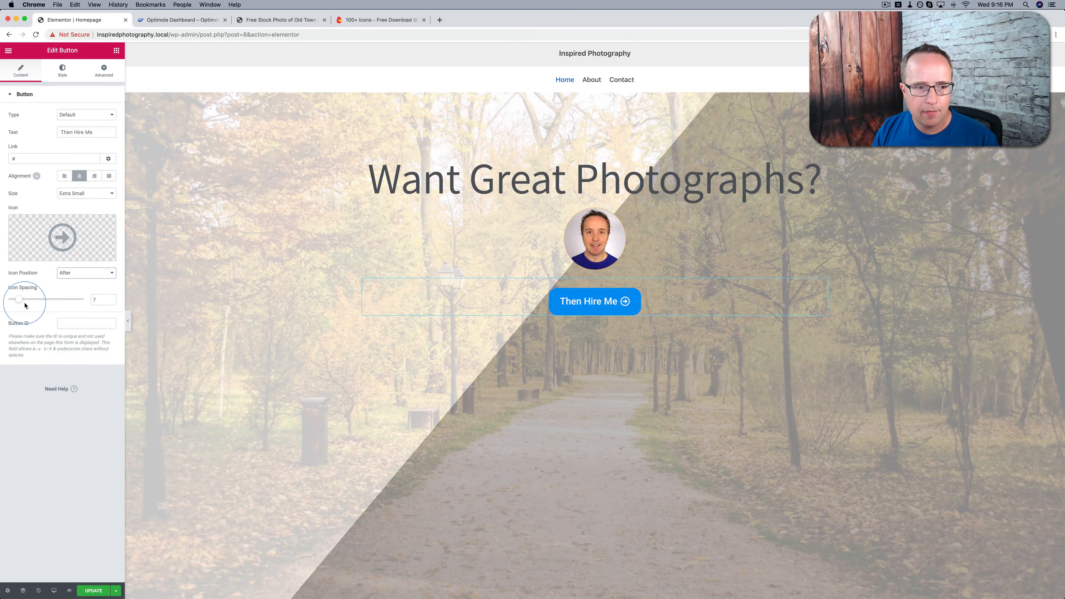
drag(22, 302, 30, 303)
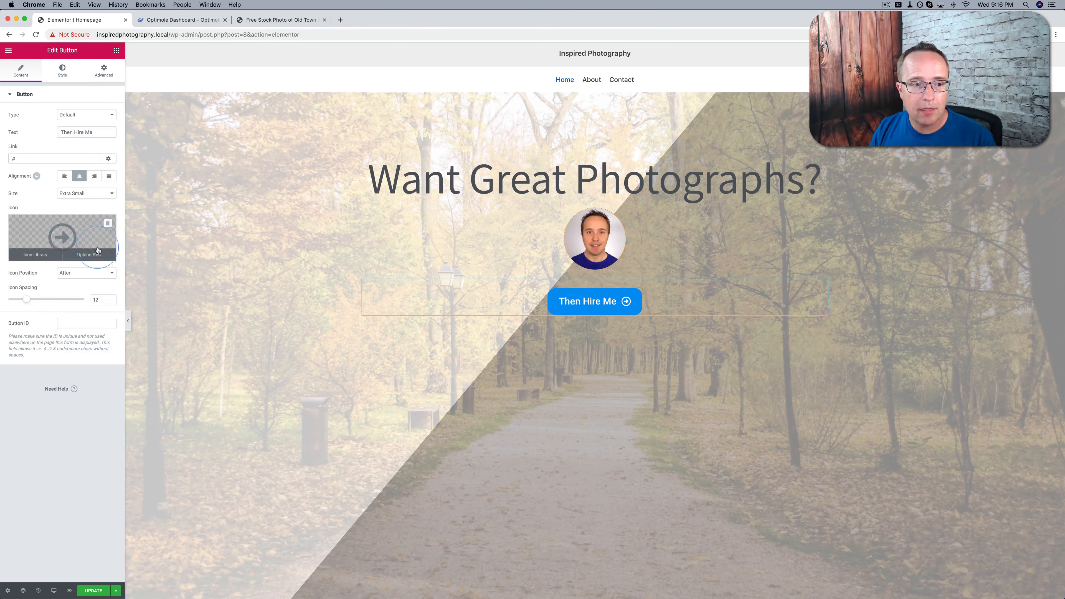
Open themeisle.com/free-icons/ in a new browser tab as a source of SVG icons
click(95, 255)
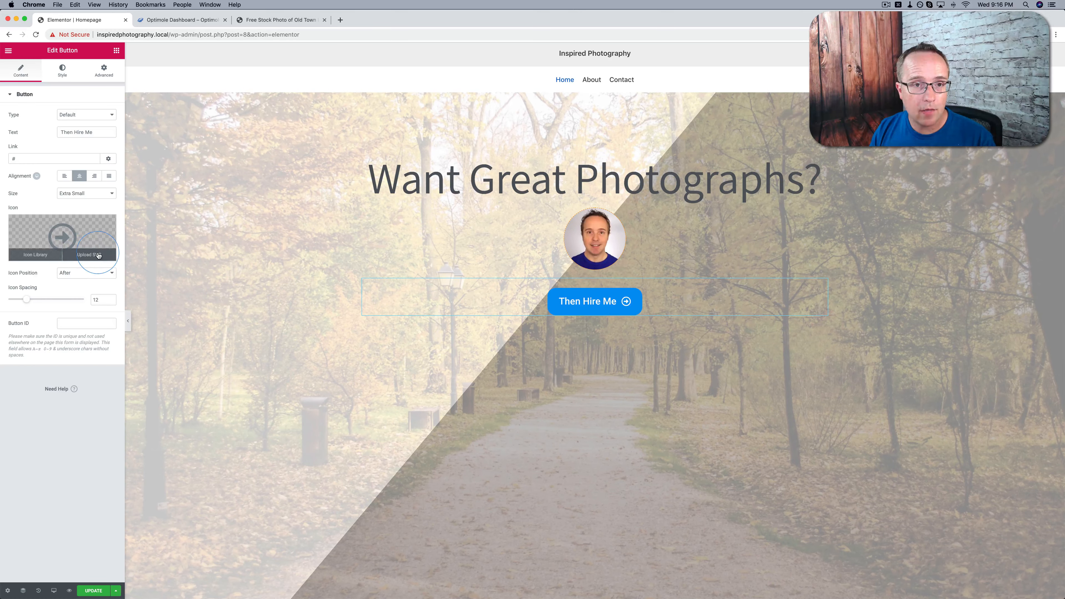
click(340, 20)
text(https://themeisle.com/free-icons/)
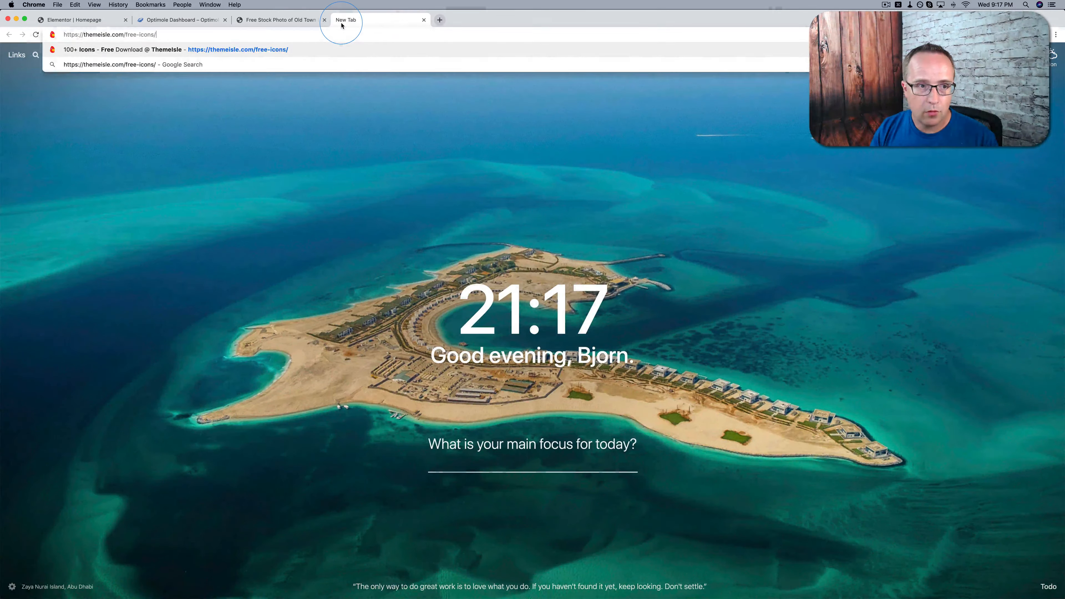
key(Return)
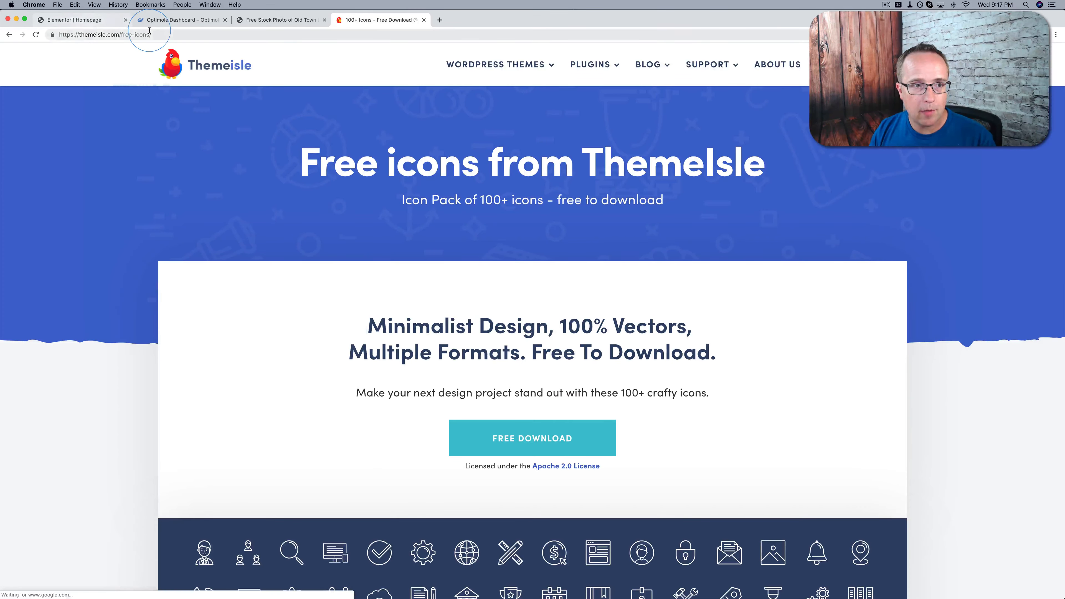
Examine ThemeIsle's free icon pack and the file formats in which its icons can be downloaded
click(442, 409)
scroll(280, 271, down, 6)
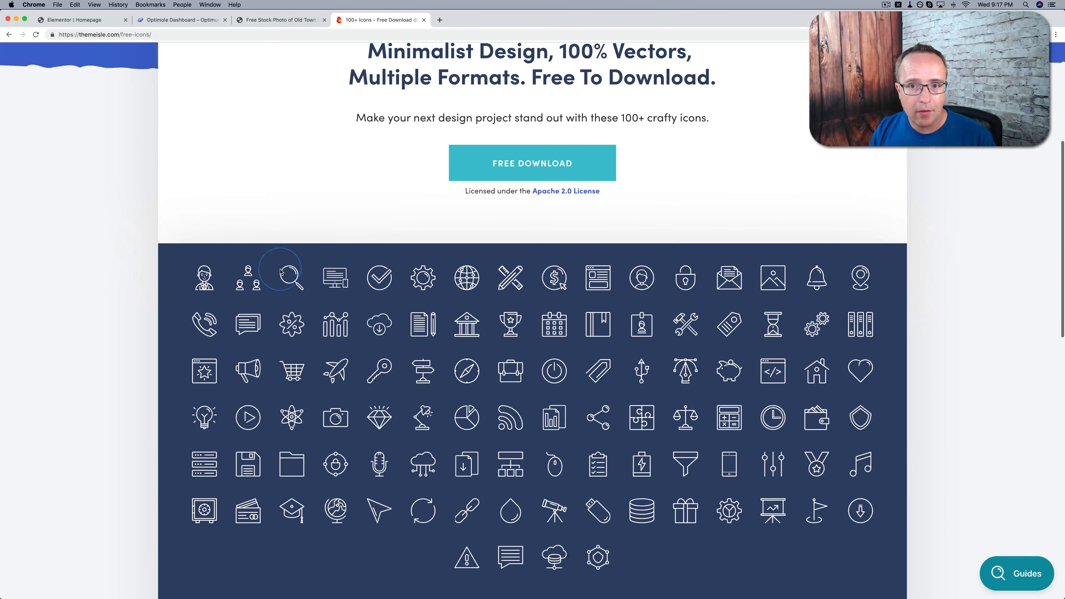
scroll(695, 92, down, 2)
mouse_move(695, 91)
mouse_down()
mouse_move(637, 92)
mouse_move(687, 91)
mouse_up()
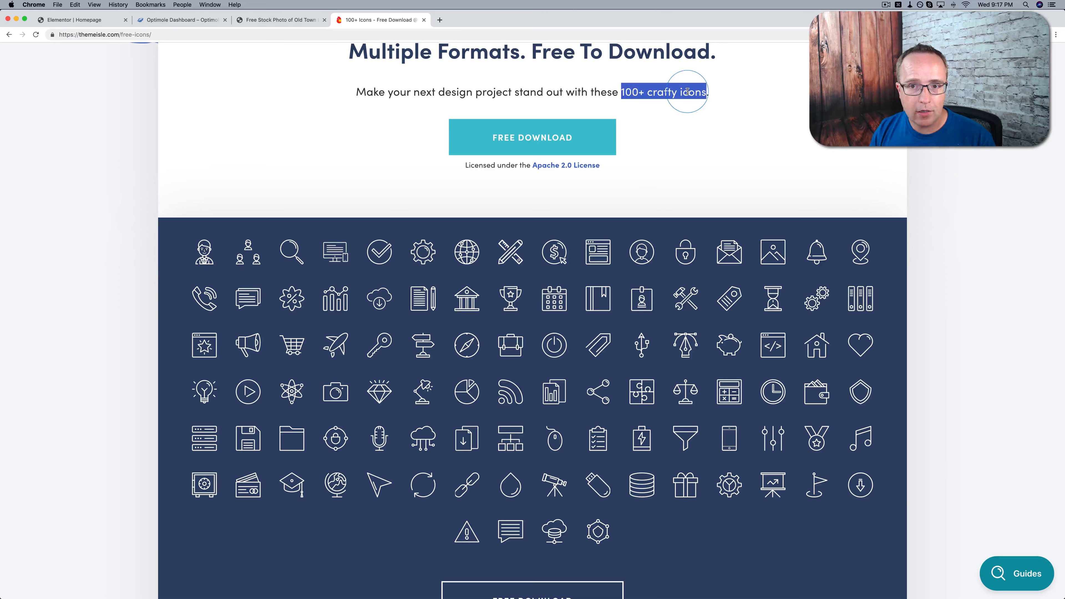
scroll(545, 126, down, 4)
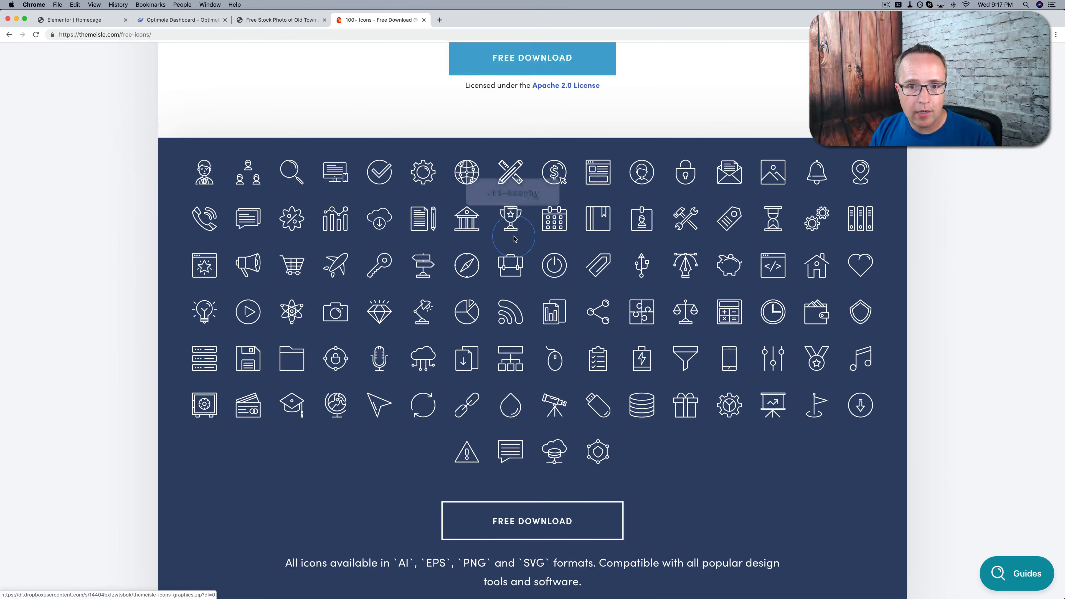
scroll(512, 235, down, 3)
scroll(514, 239, down, 3)
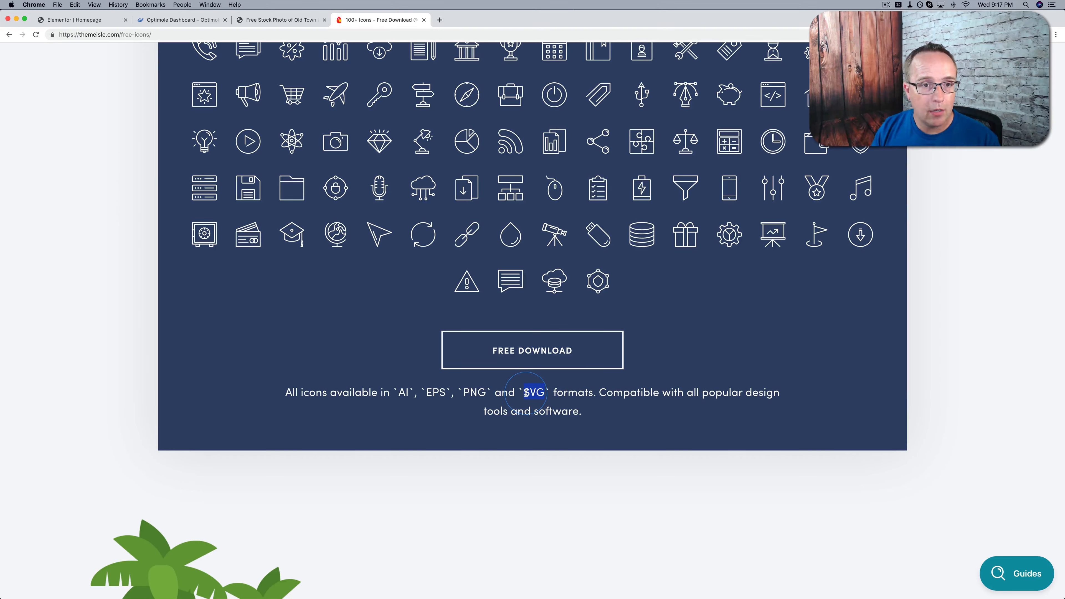
scroll(525, 392, up, 3)
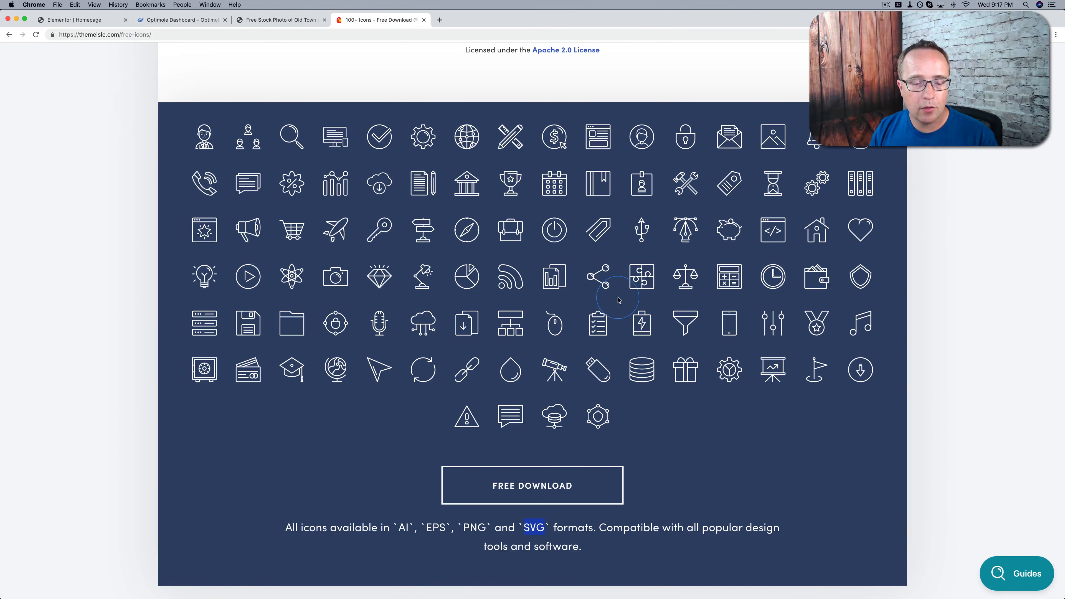
Return to the Elementor homepage editor and look over the hero section with its button
click(89, 21)
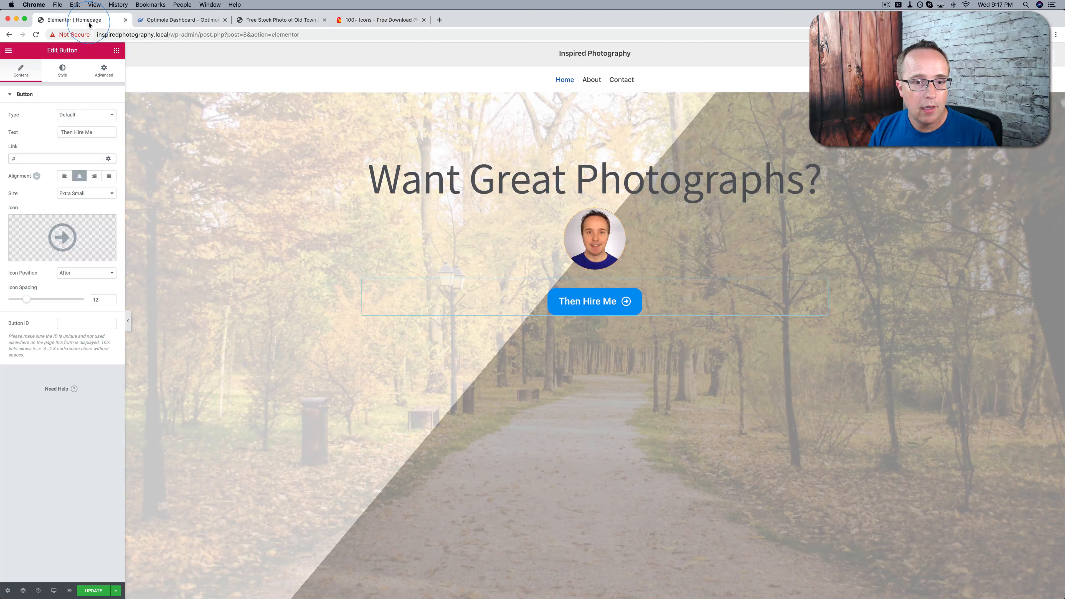
scroll(387, 295, down, 1)
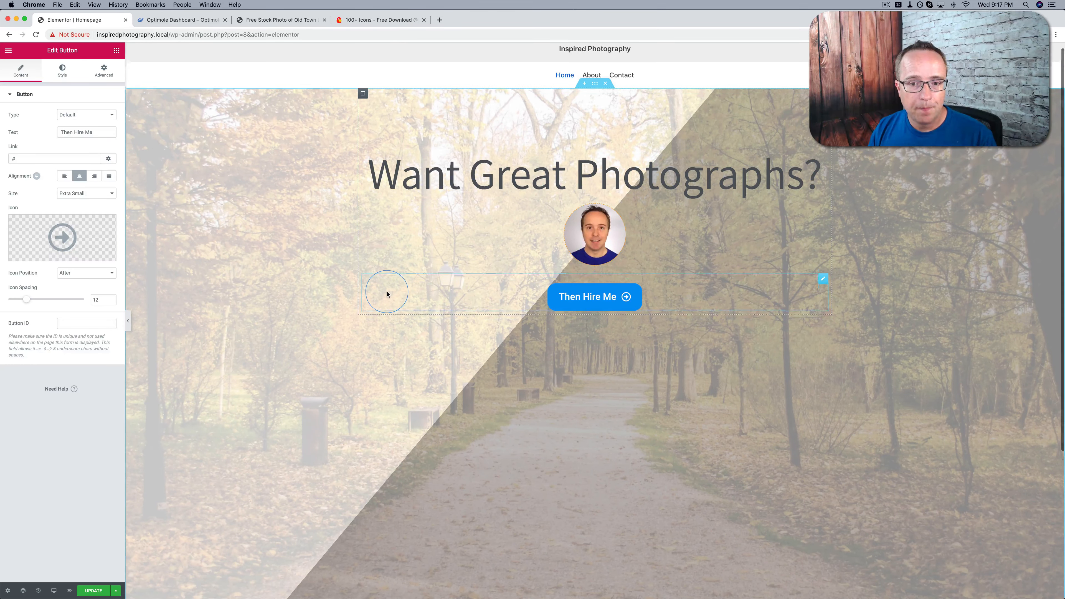
scroll(387, 295, down, 1)
scroll(387, 294, up, 1)
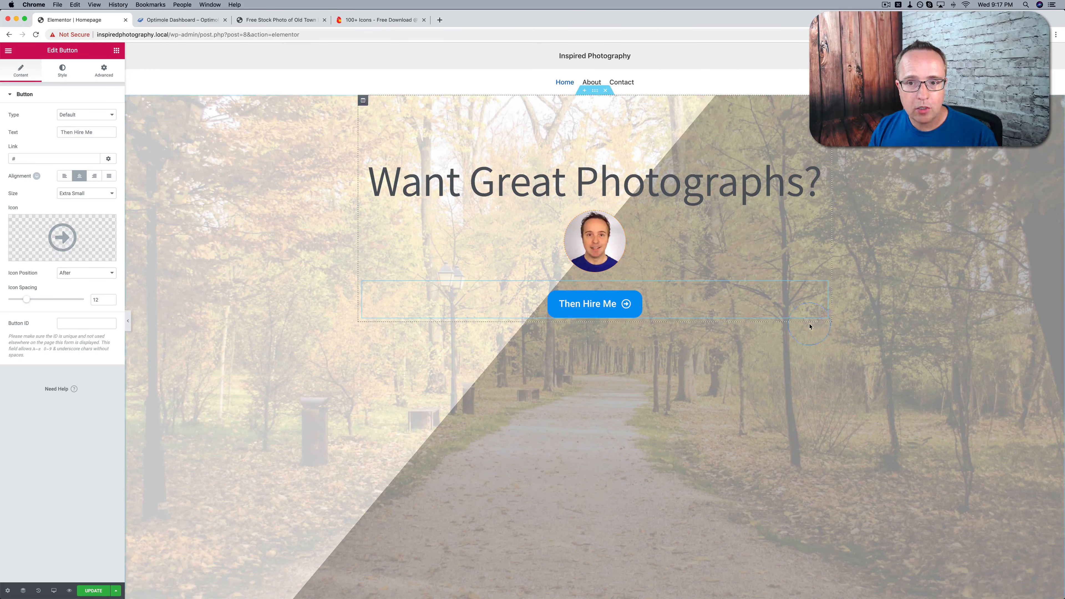
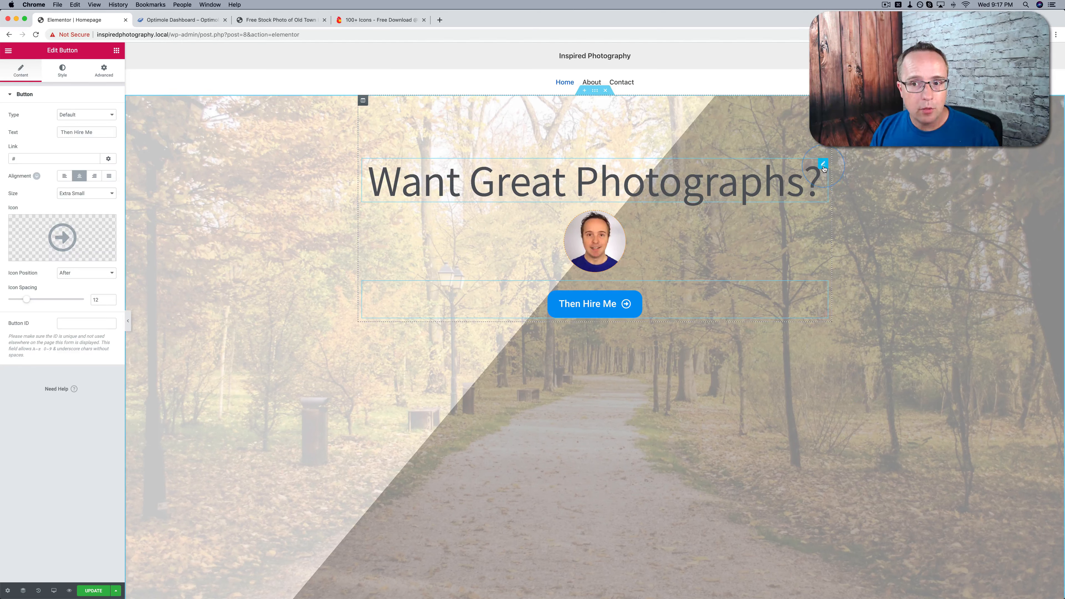
Duplicate the "Want Great Photographs?" heading and move the copy below the "Then Hire Me" button
right_click(823, 169)
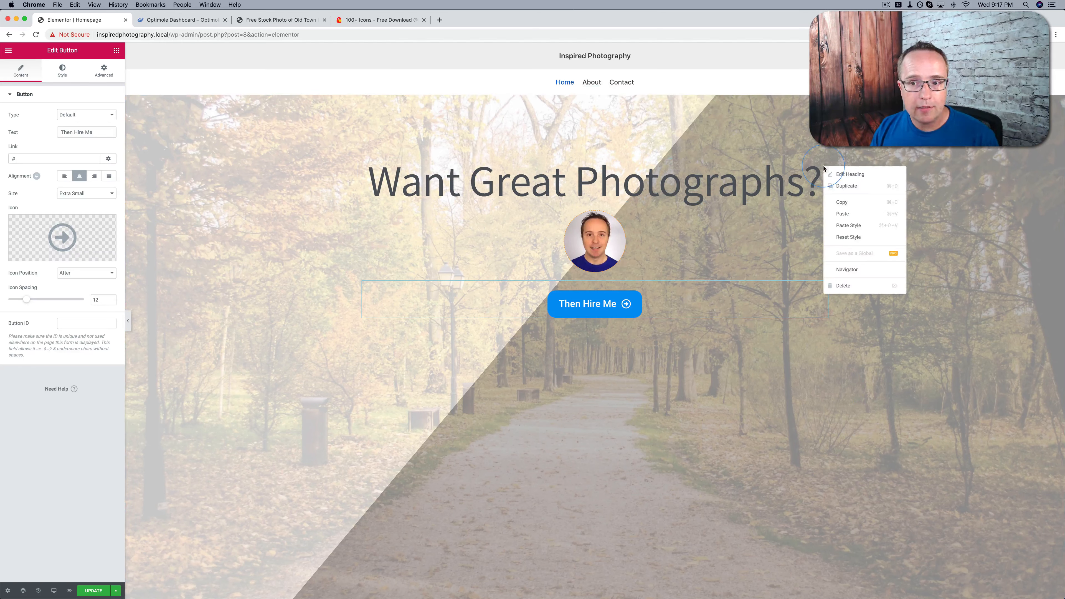
click(844, 186)
drag(822, 214, 810, 319)
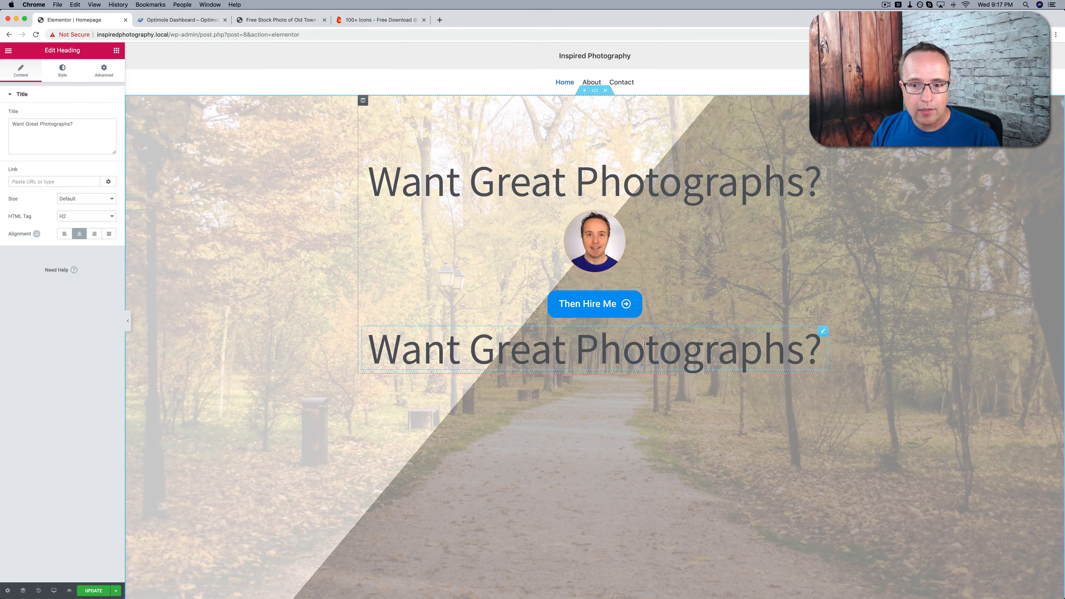
Change the text of the duplicated heading below the button to "My Work"
triple_click(351, 354)
text(My)
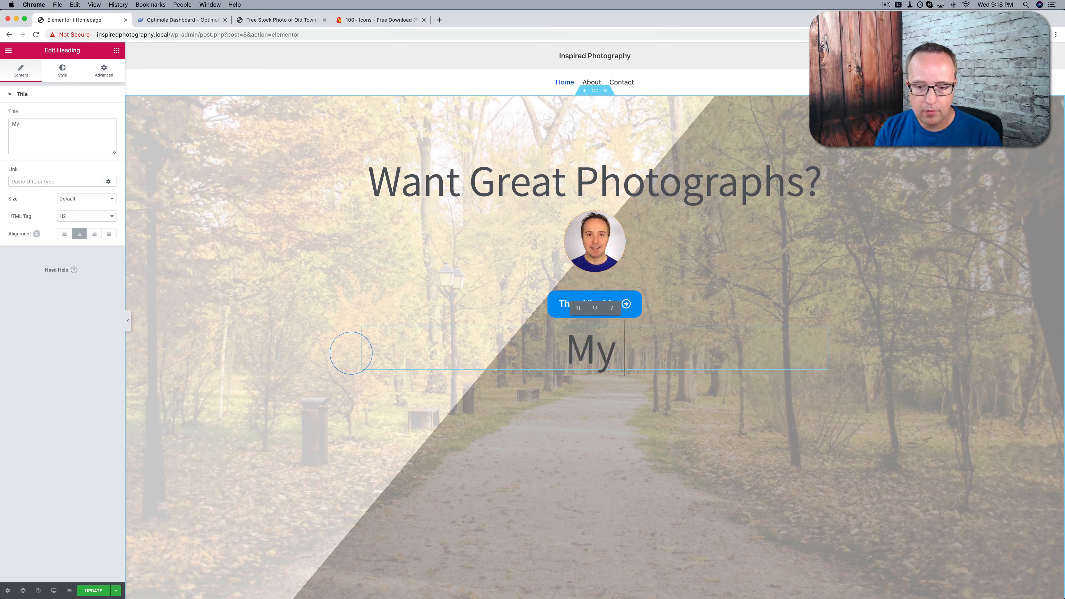
text( WOr)
key(BackSpace)
key(BackSpace)
text(ork)
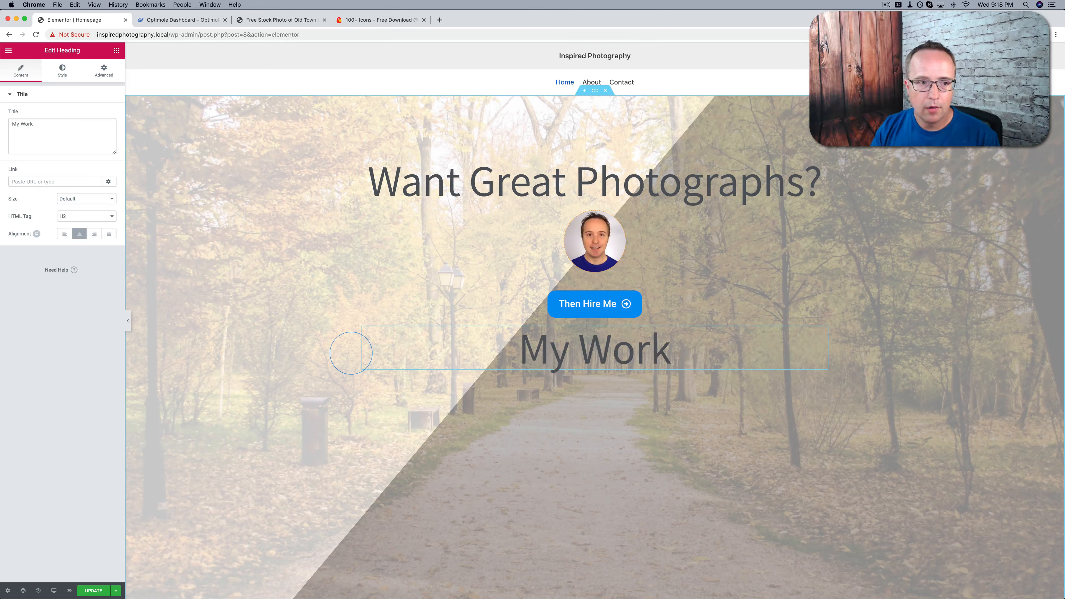
Set the "My Work" heading's font size to 82 and its top margin to 72
click(66, 72)
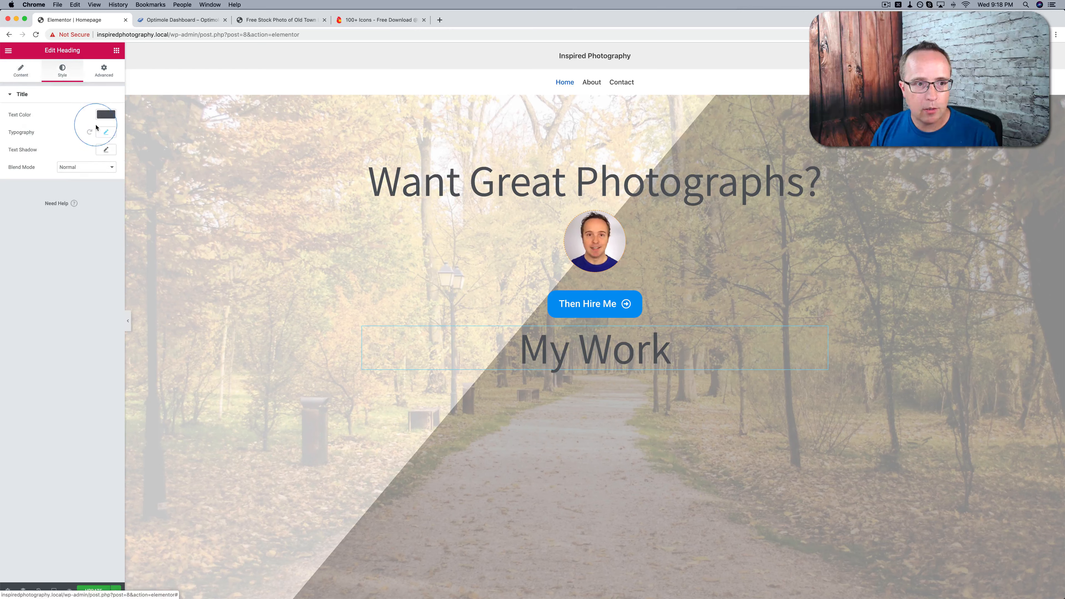
click(96, 129)
drag(47, 182, 41, 186)
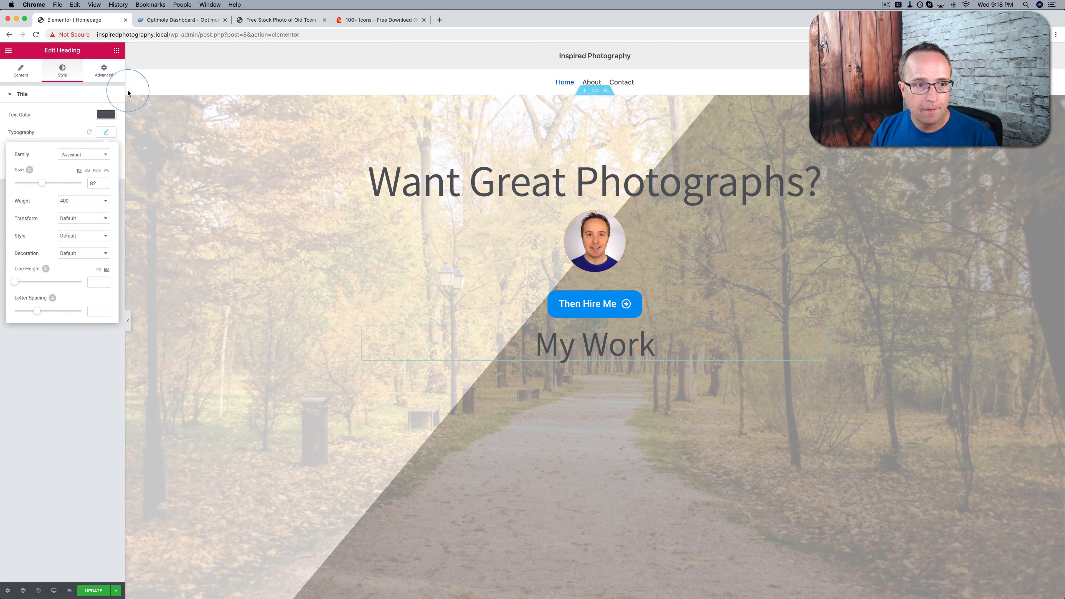
click(104, 71)
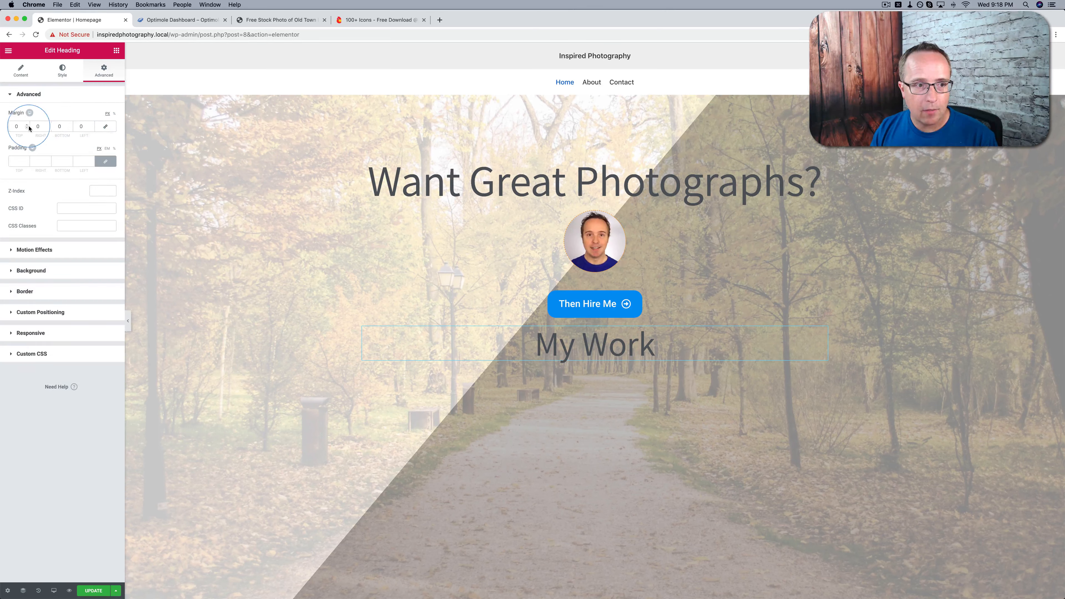
drag(27, 127, 27, 127)
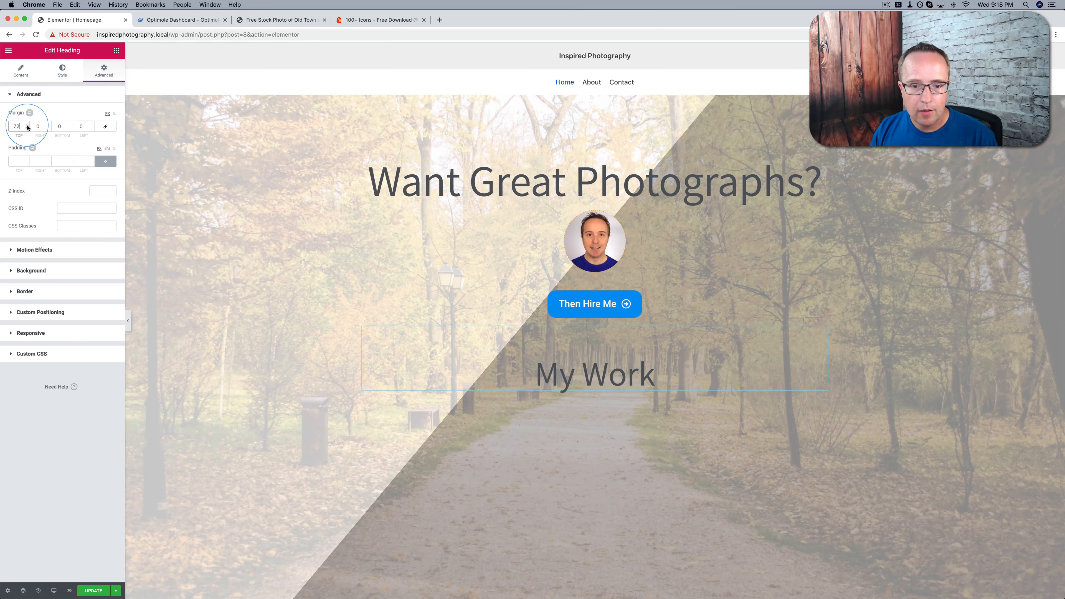
Find the Divider widget and place it between the "Then Hire Me" button and the "My Work" heading
click(116, 51)
click(72, 84)
text(div)
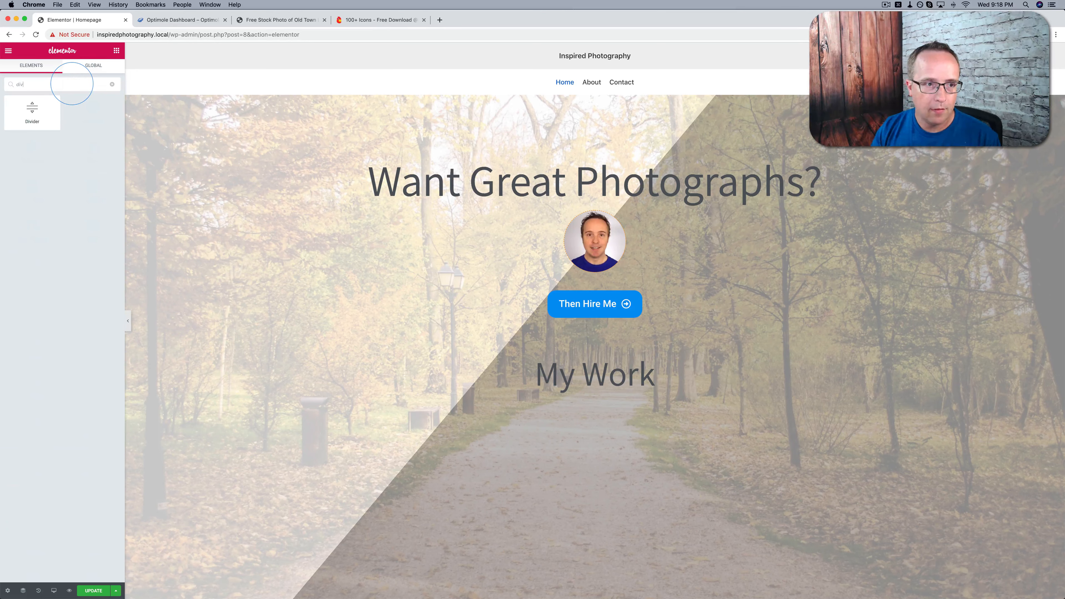
drag(32, 109, 596, 332)
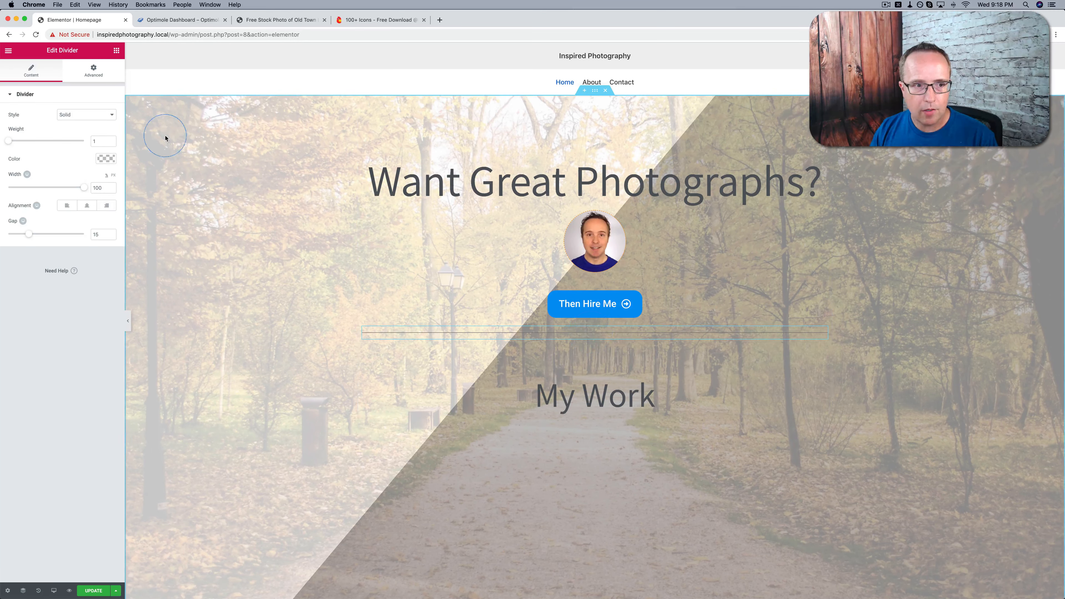
Color the divider light grey and set only its top margin to 36
click(110, 163)
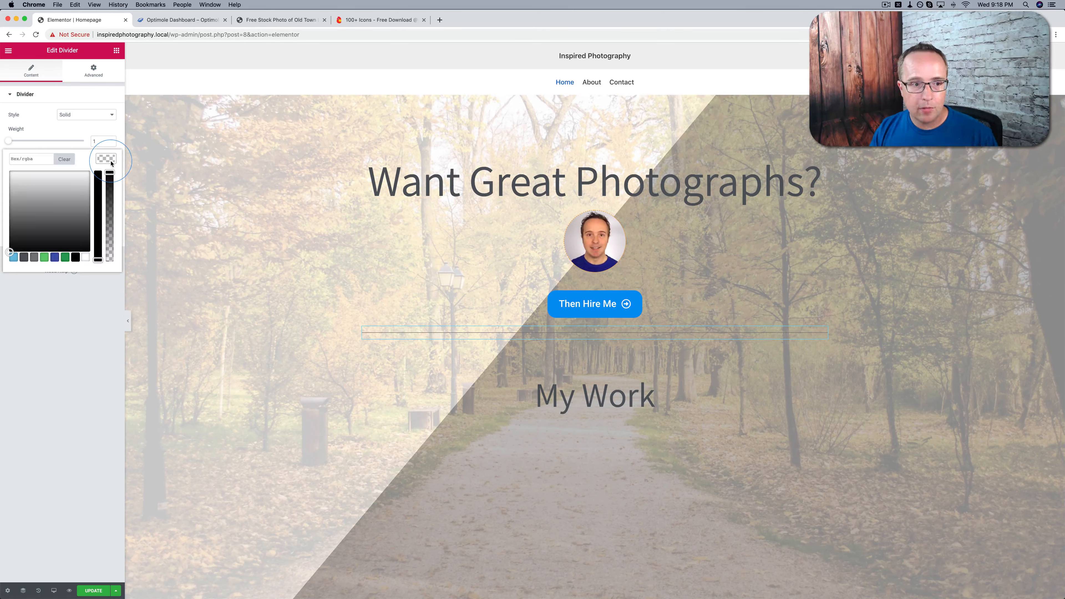
mouse_move(37, 232)
mouse_down()
mouse_move(12, 214)
mouse_move(10, 193)
mouse_up()
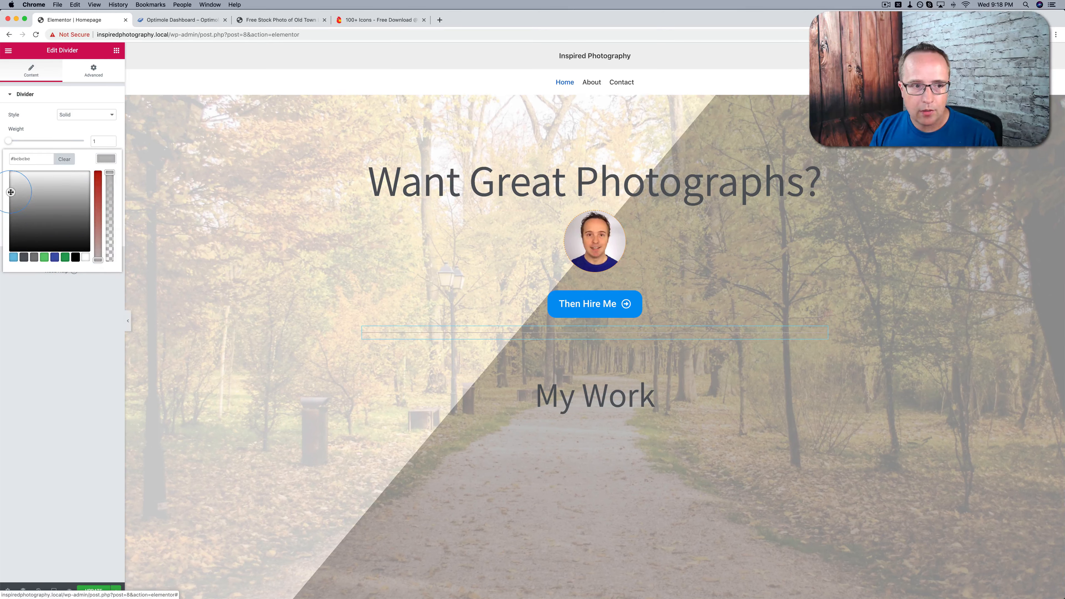
click(93, 70)
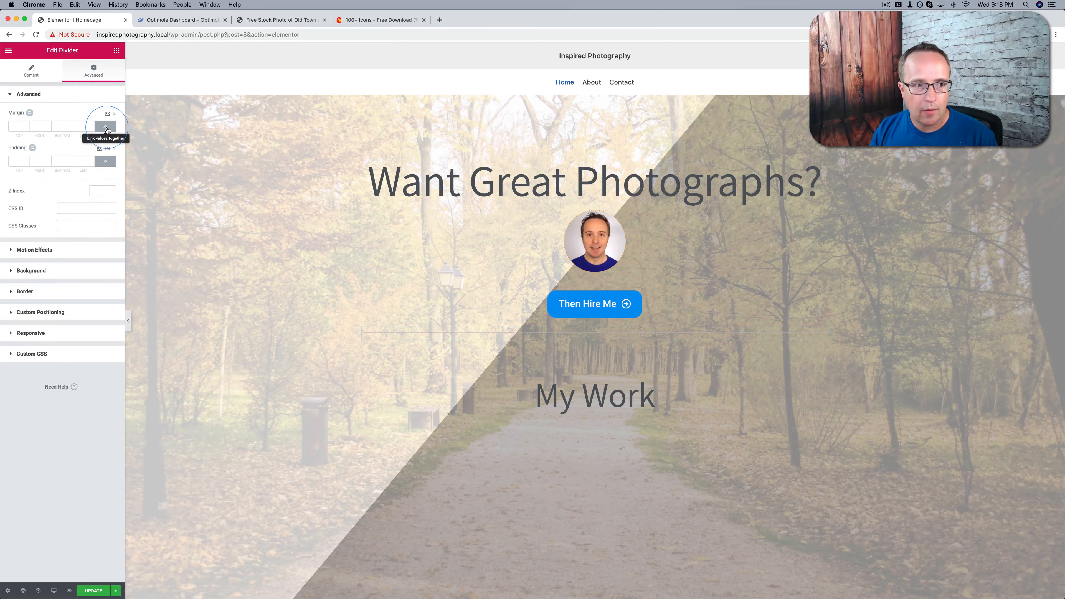
click(27, 125)
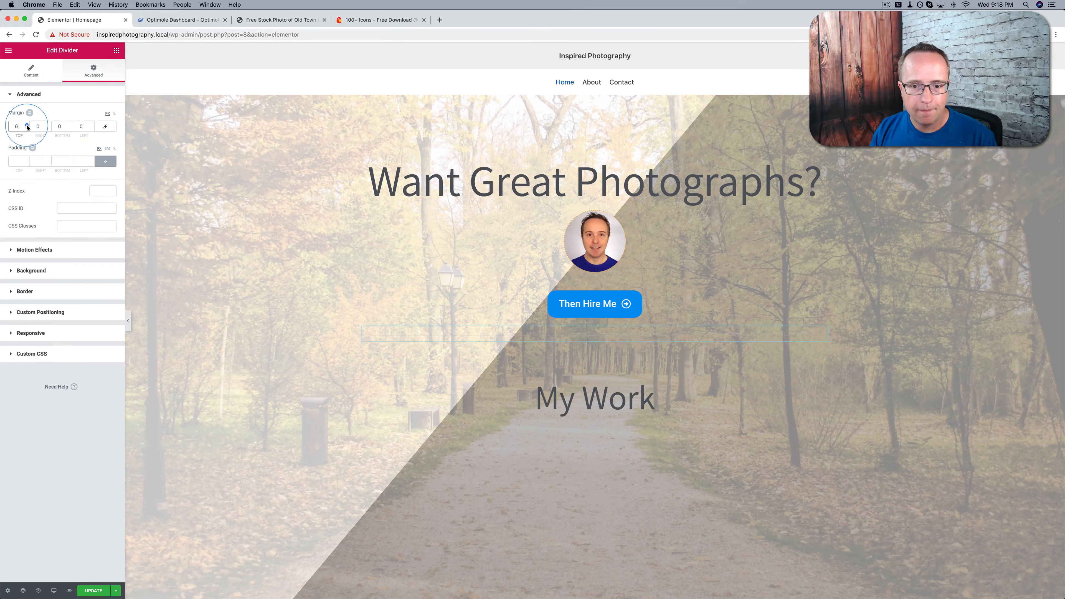
click(27, 125)
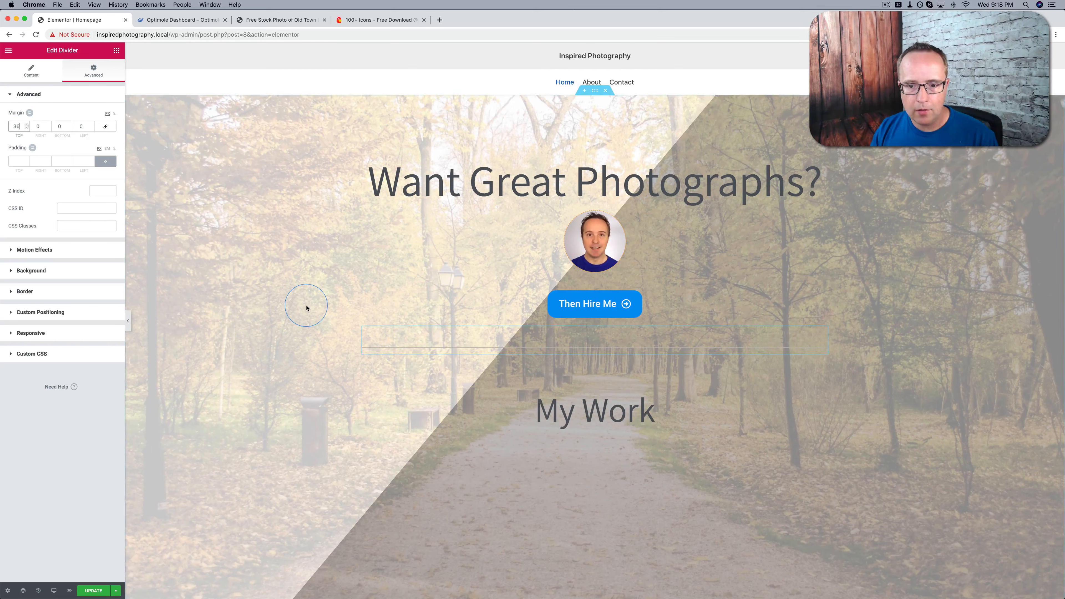
Set the "My Work" heading's top margin to 48
scroll(354, 360, down, 2)
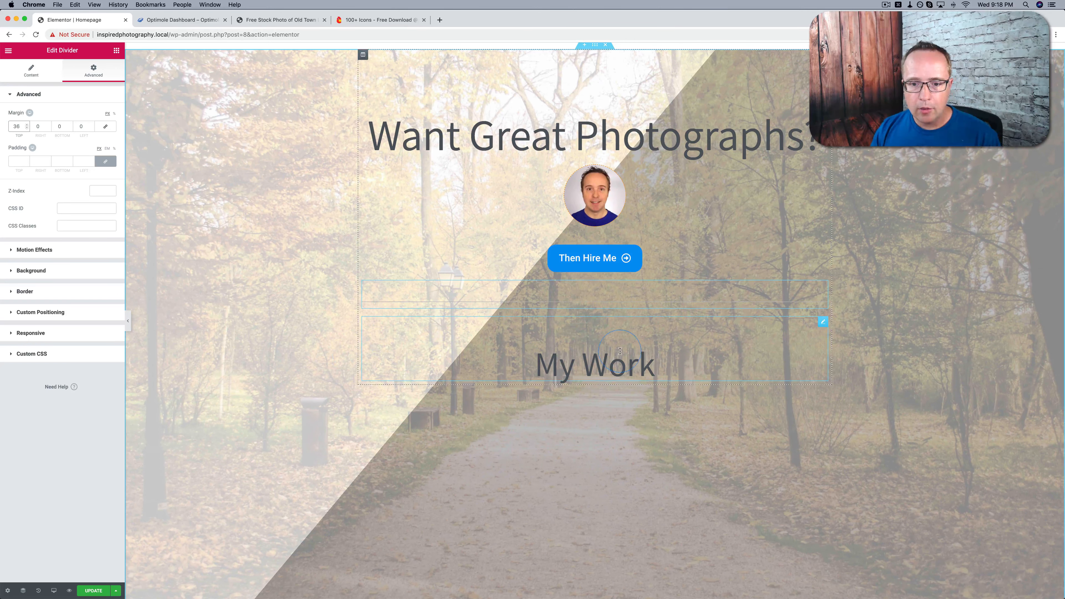
click(823, 323)
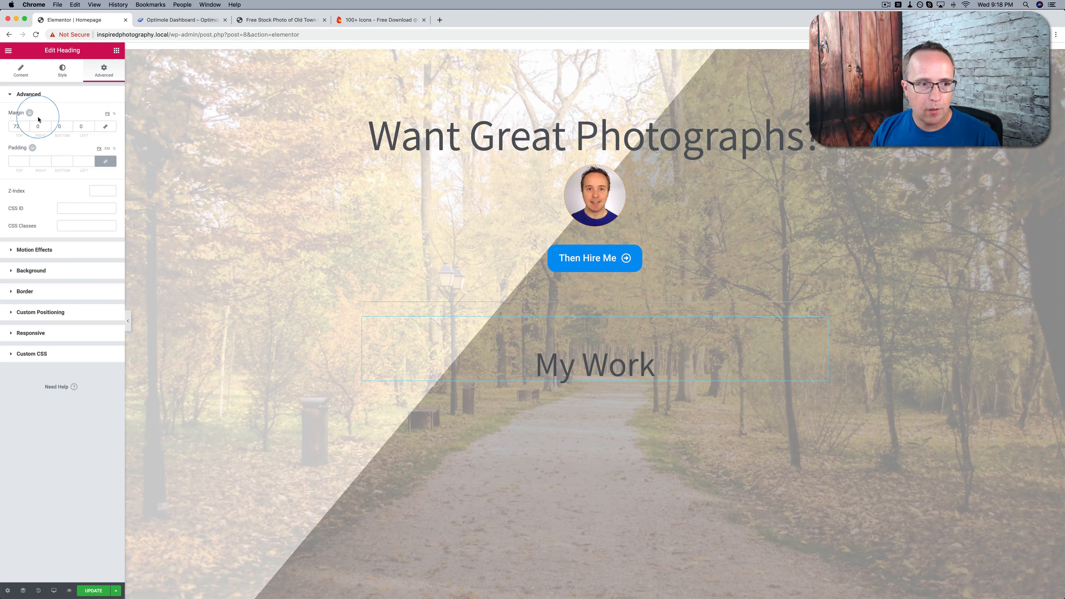
click(25, 129)
click(27, 128)
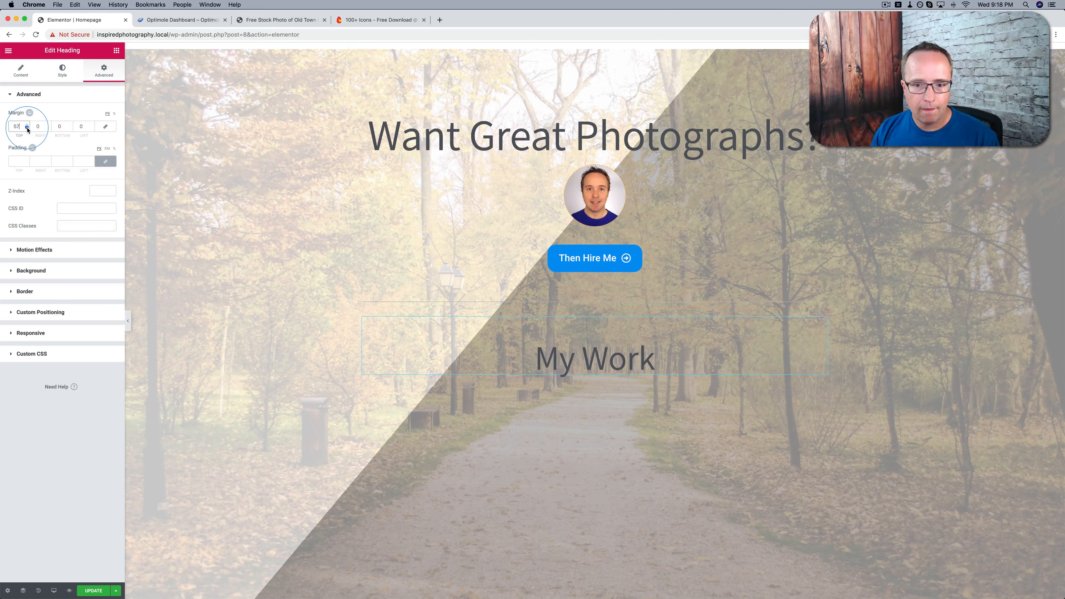
click(27, 128)
click(27, 128)
click(604, 348)
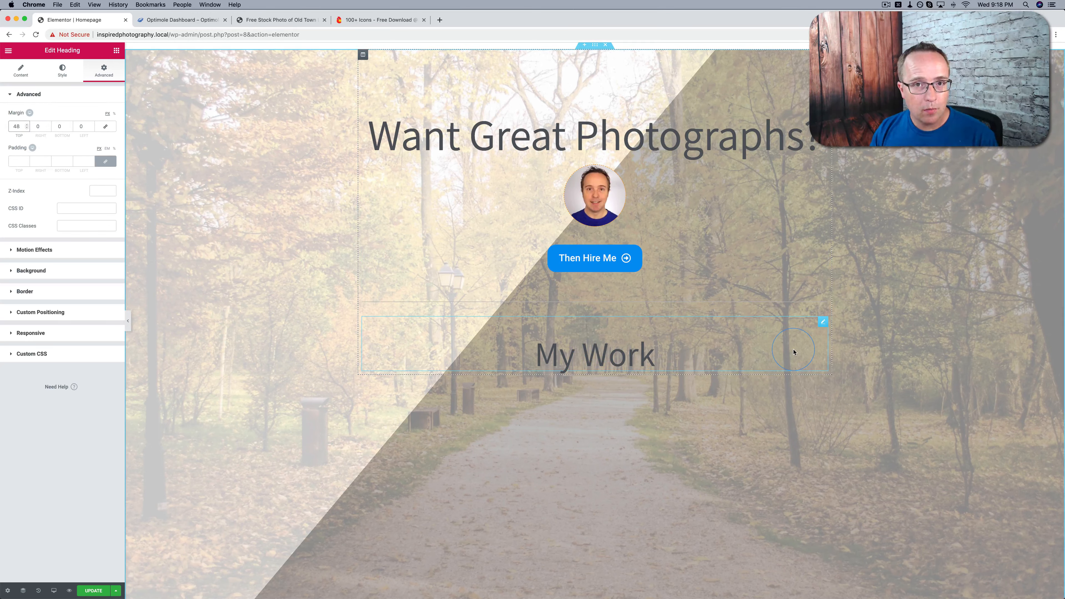
Add a two-column Inner Section below the "My Work" heading
click(116, 51)
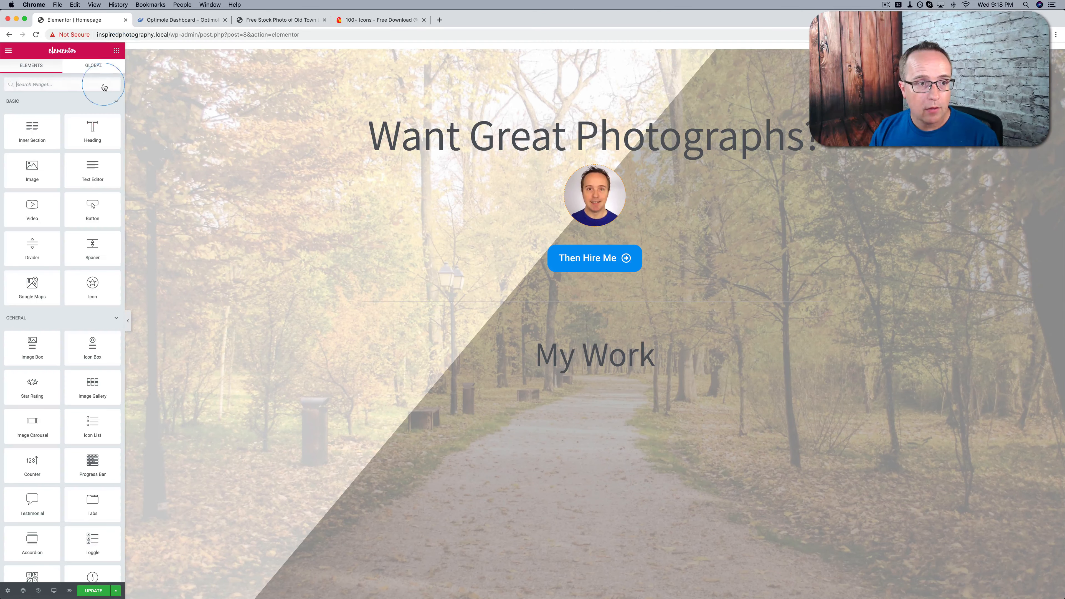
drag(36, 145, 536, 377)
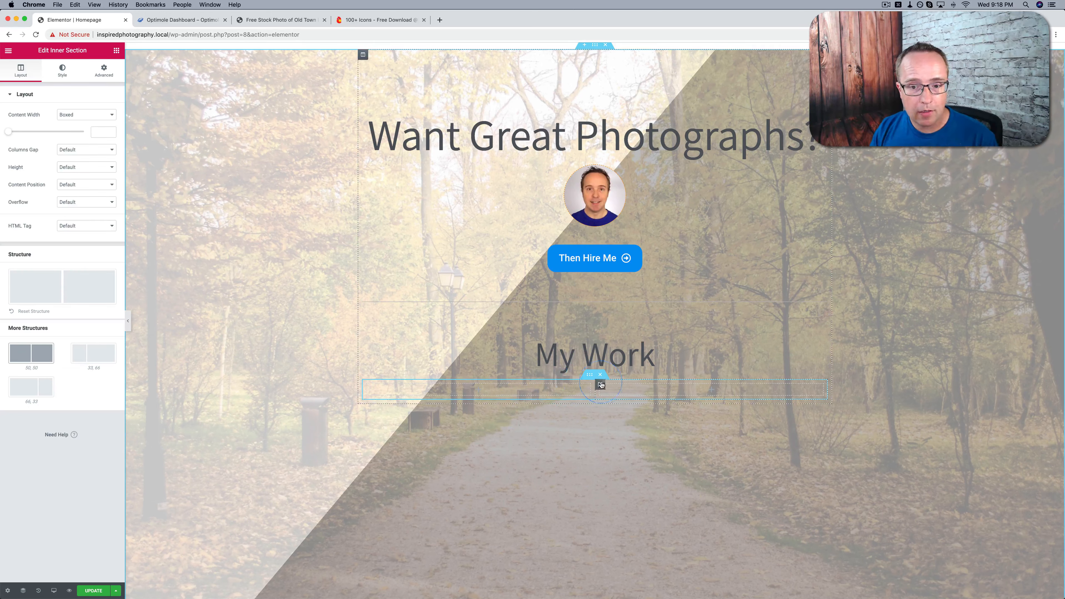
Add two extra columns to the inner section below the "My Work" heading
right_click(600, 386)
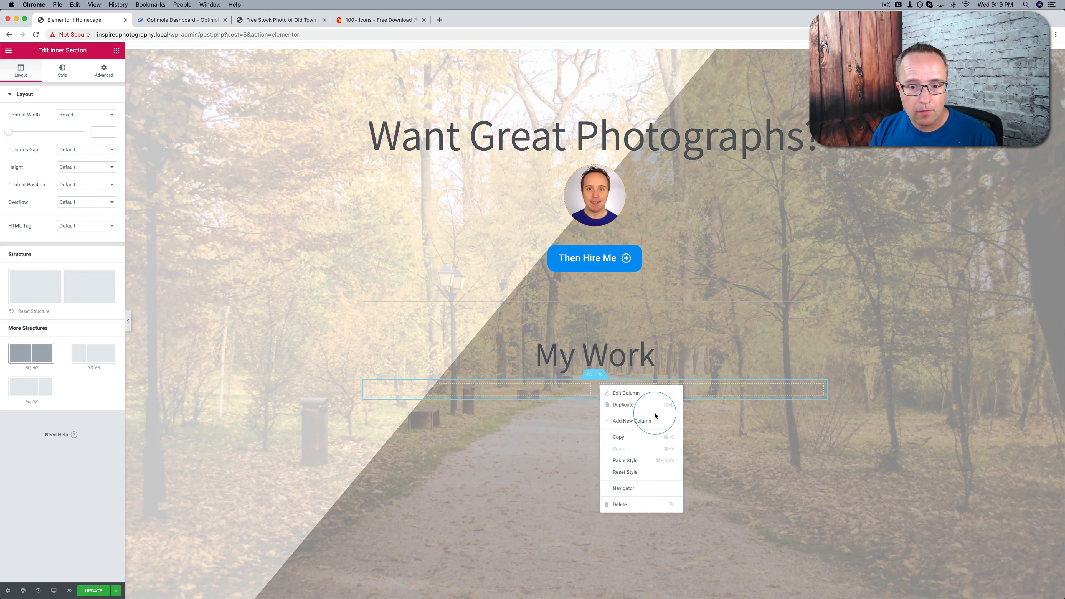
click(632, 421)
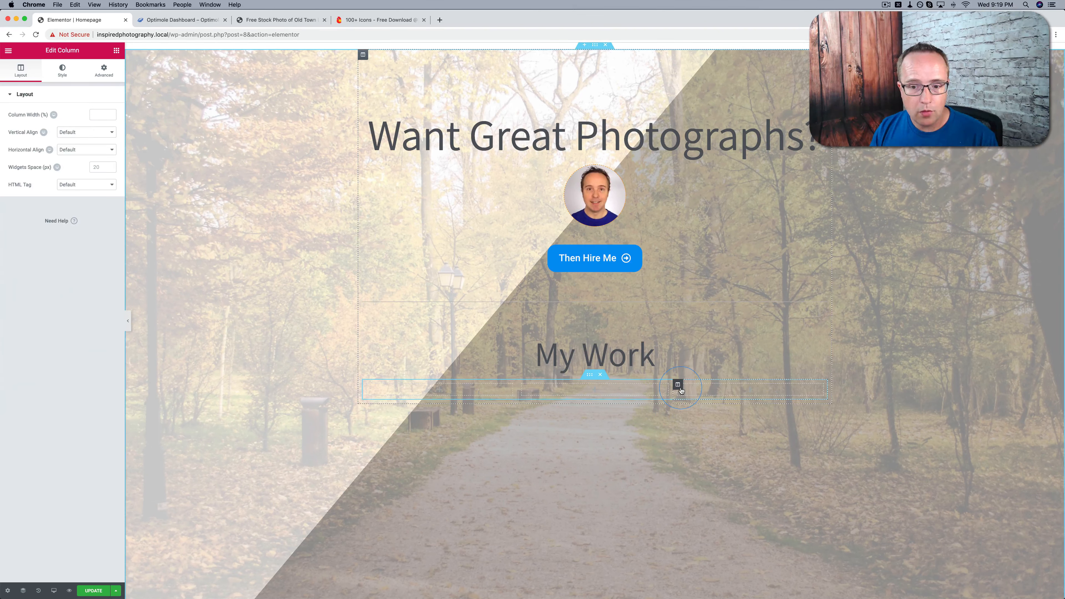
right_click(681, 390)
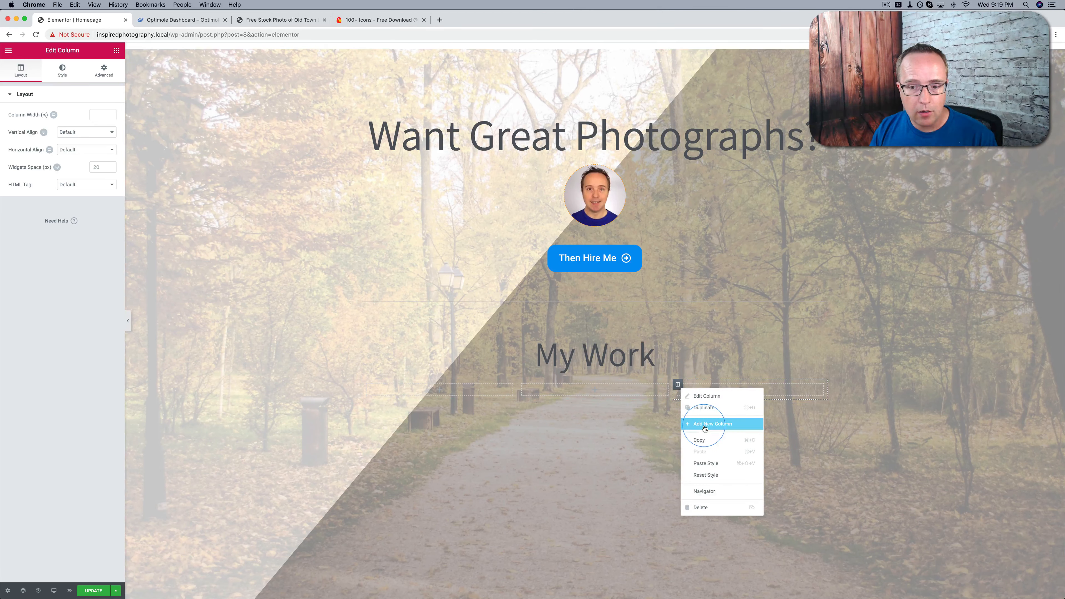
click(705, 425)
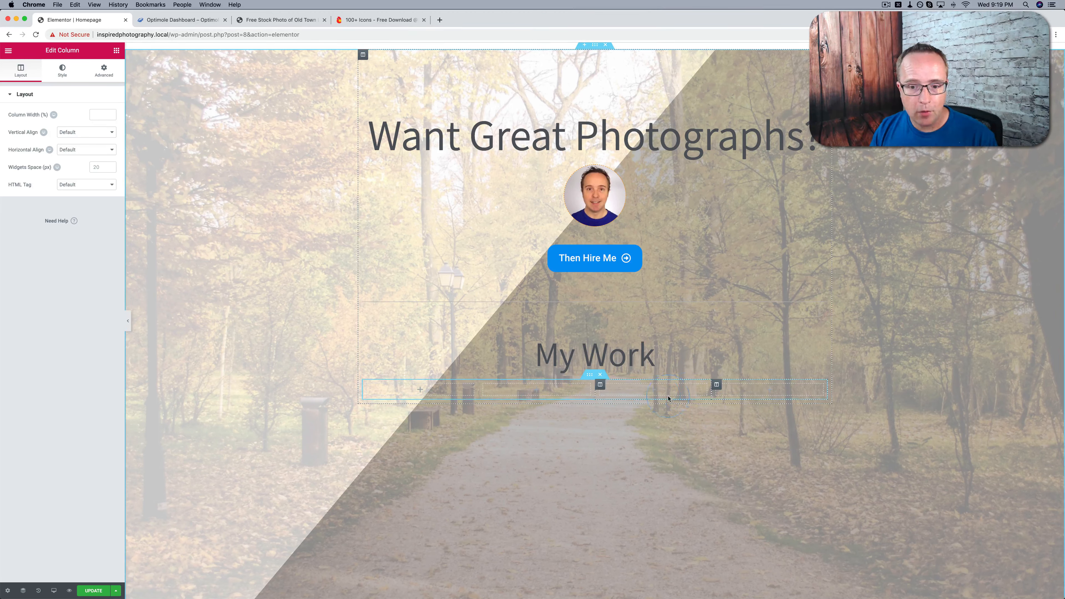
Delete the two extra columns from the inner section, keeping its original two-column layout
right_click(721, 386)
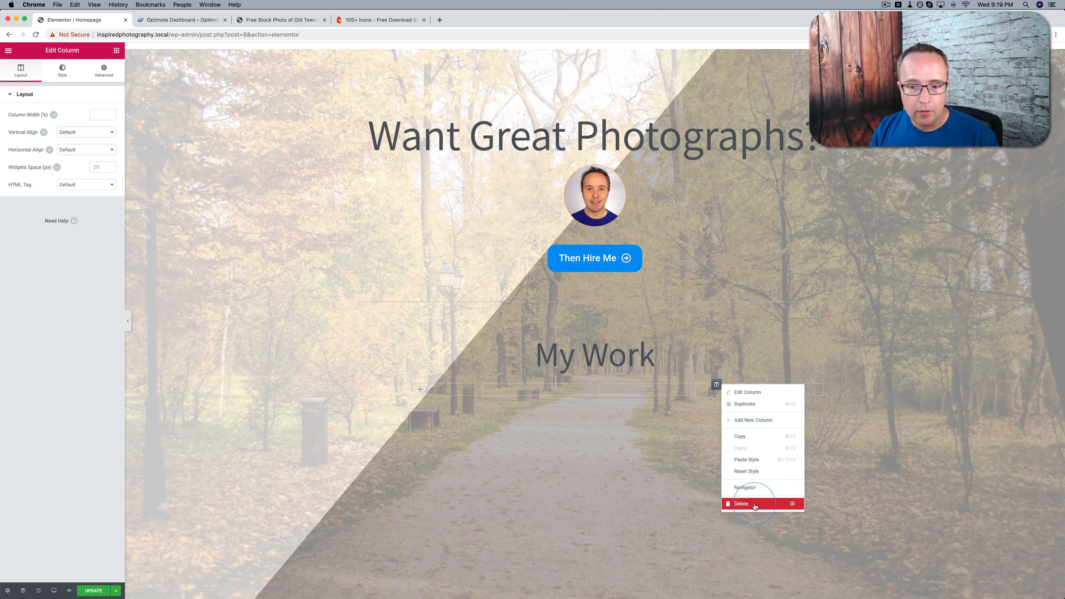
click(757, 506)
right_click(680, 388)
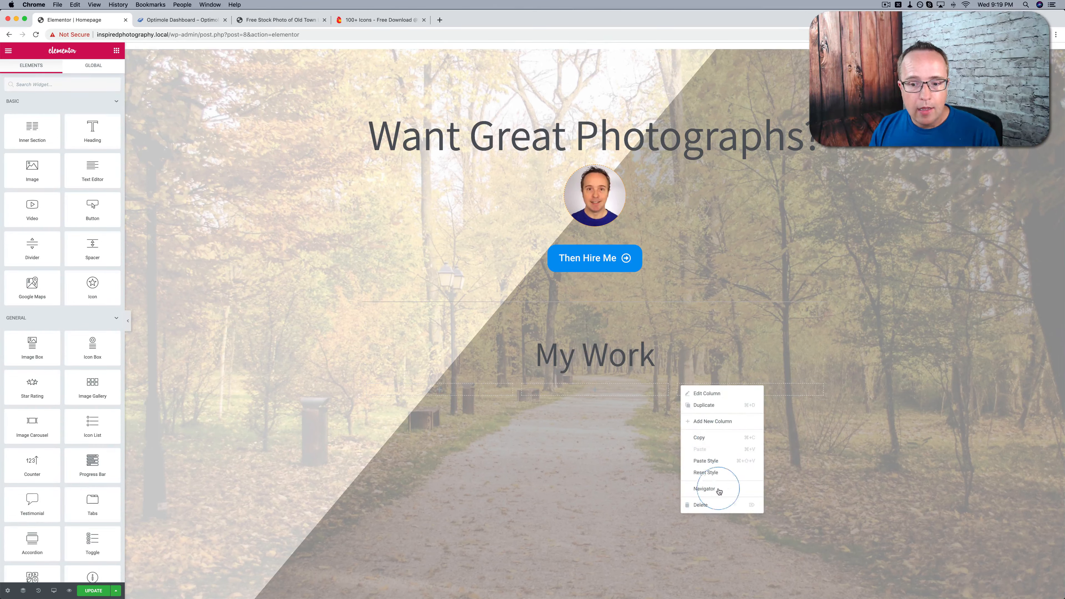
click(718, 503)
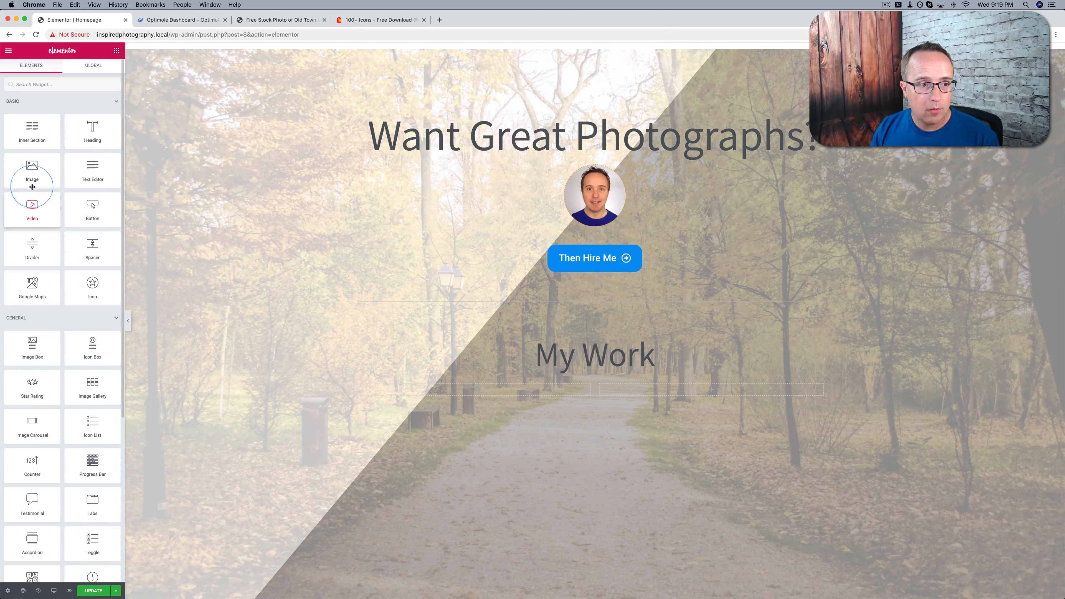
Add an Image widget to the inner section's first column and upload action.jpg and architecture.jpg to the media library
drag(34, 169, 486, 391)
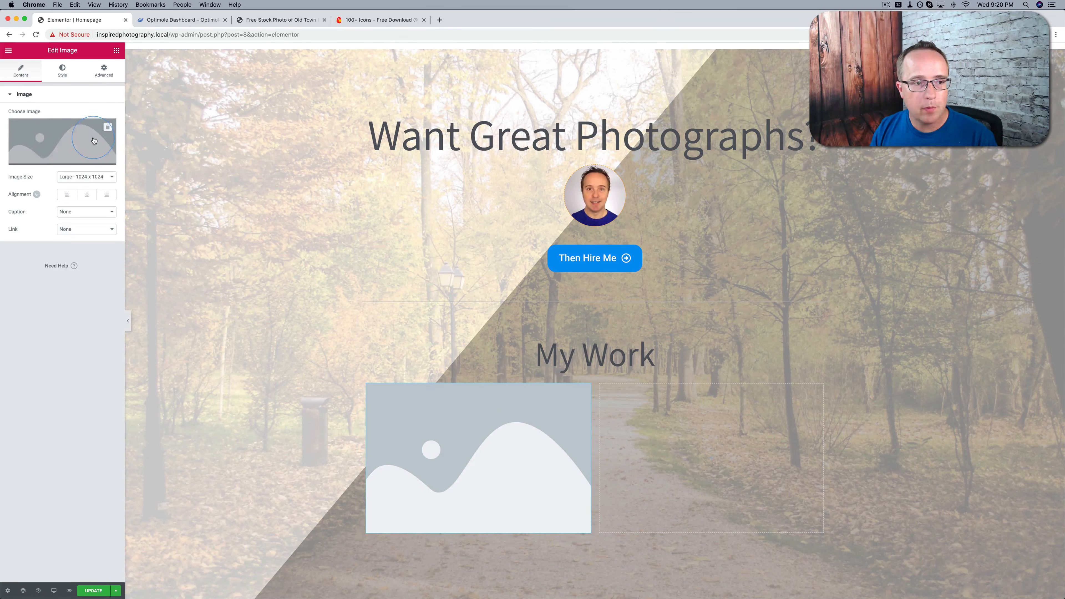
click(81, 131)
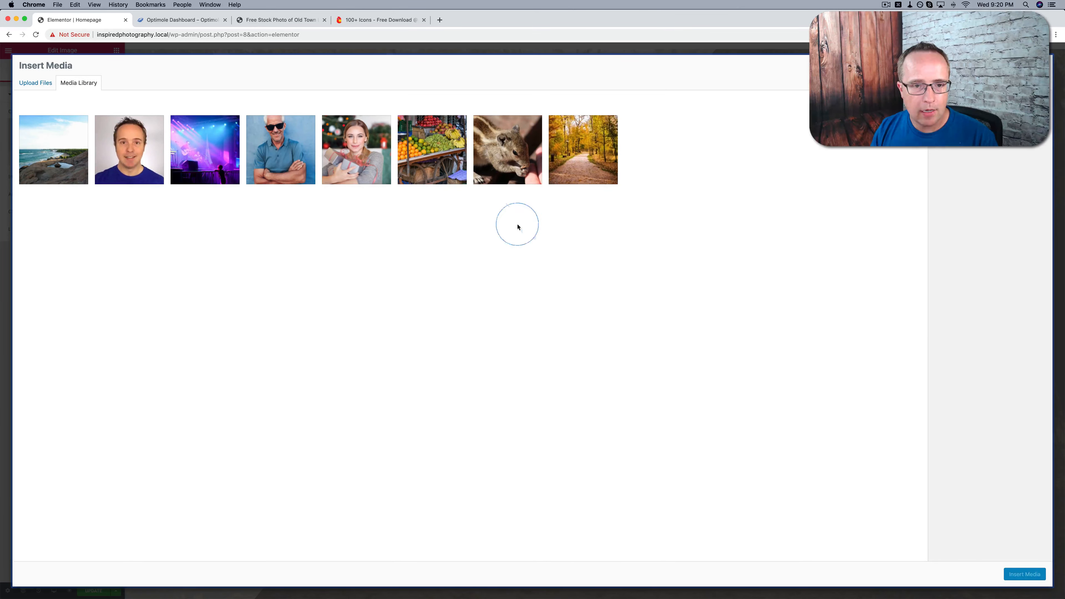
key(super+Tab)
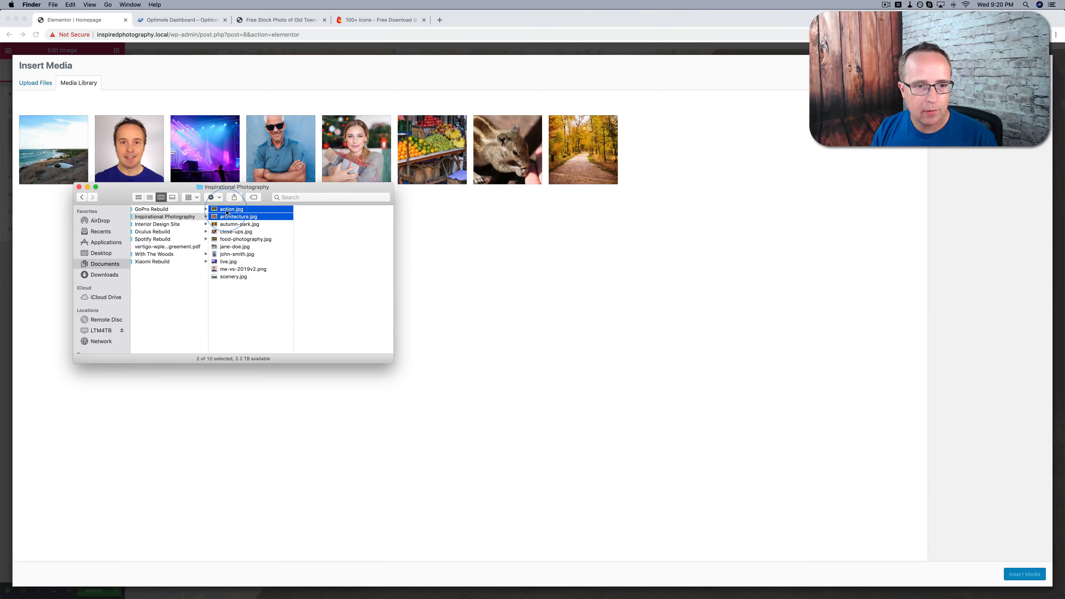
drag(226, 213, 409, 219)
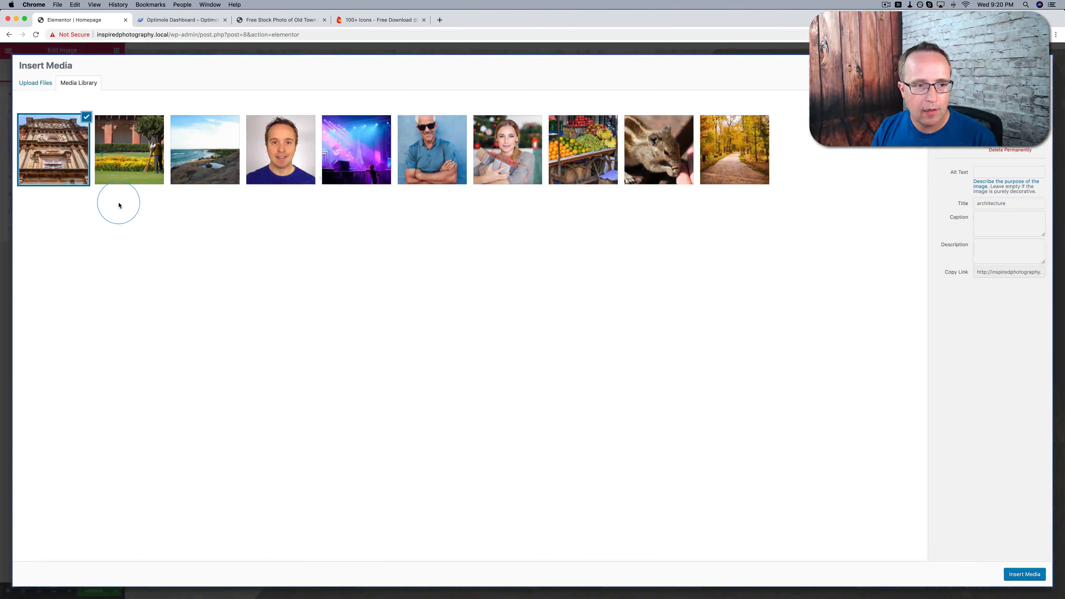
Insert the architecture photo into the Image widget in the first column
click(57, 151)
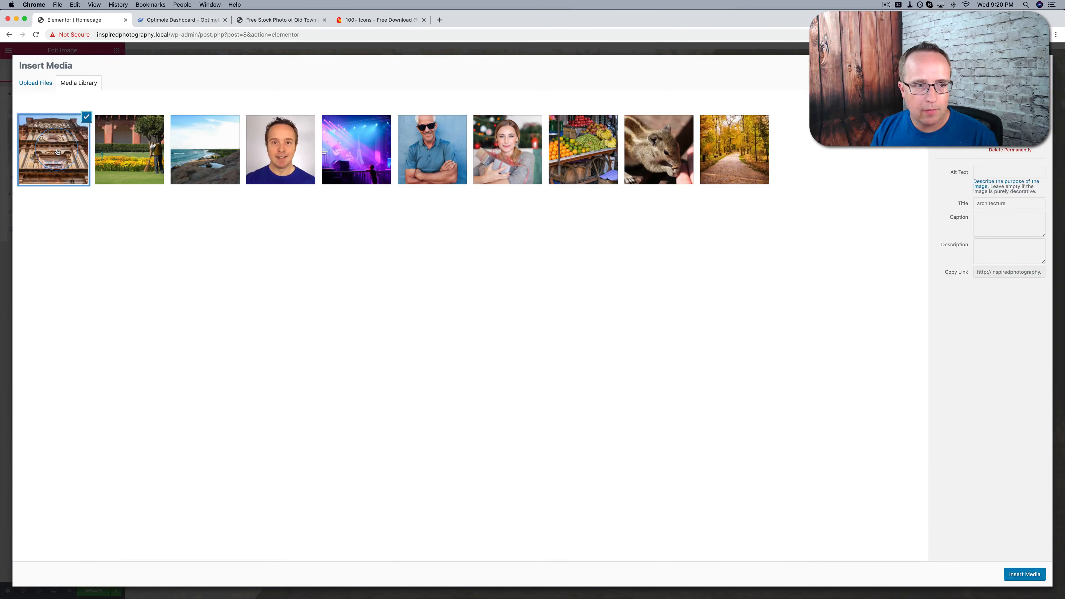
click(1019, 574)
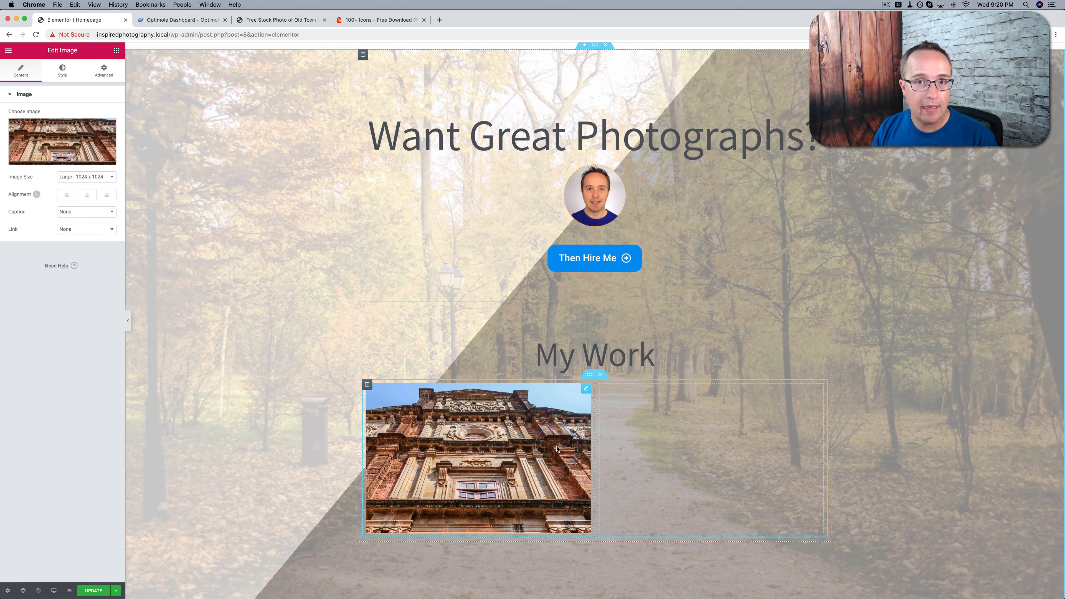
scroll(557, 449, down, 3)
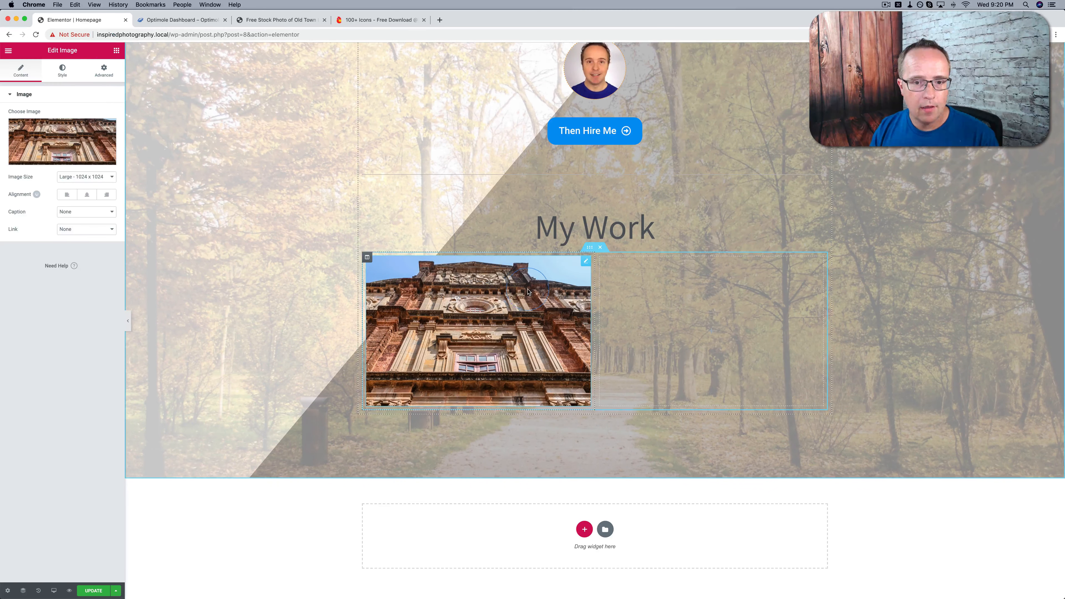
Add a Heading widget below the architecture photo, title it "Architecture" and centre it
click(116, 50)
drag(96, 125, 430, 386)
triple_click(72, 136)
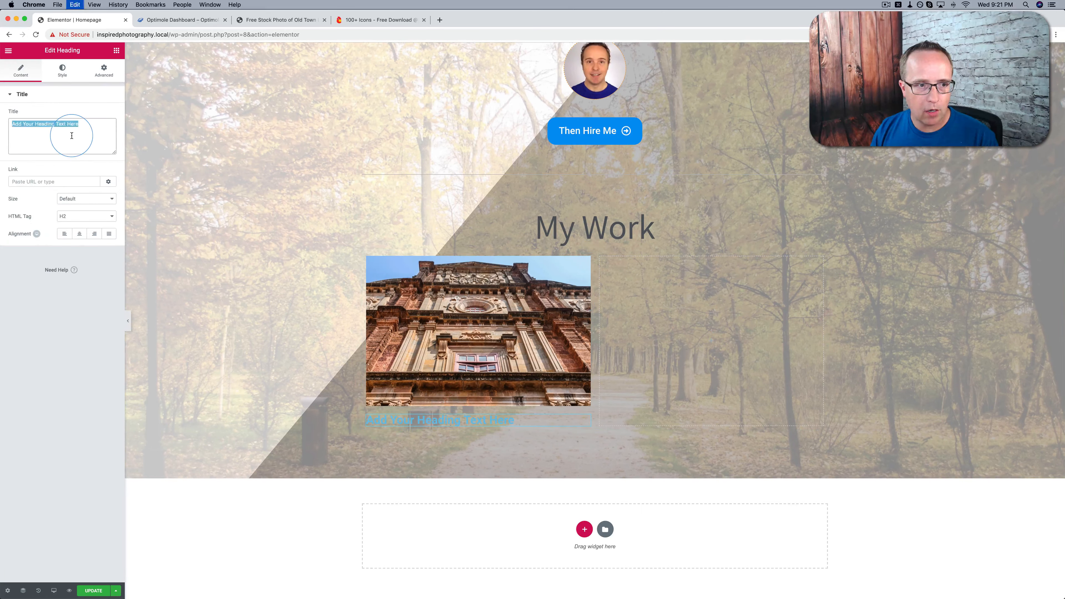
text(Architecture)
click(79, 233)
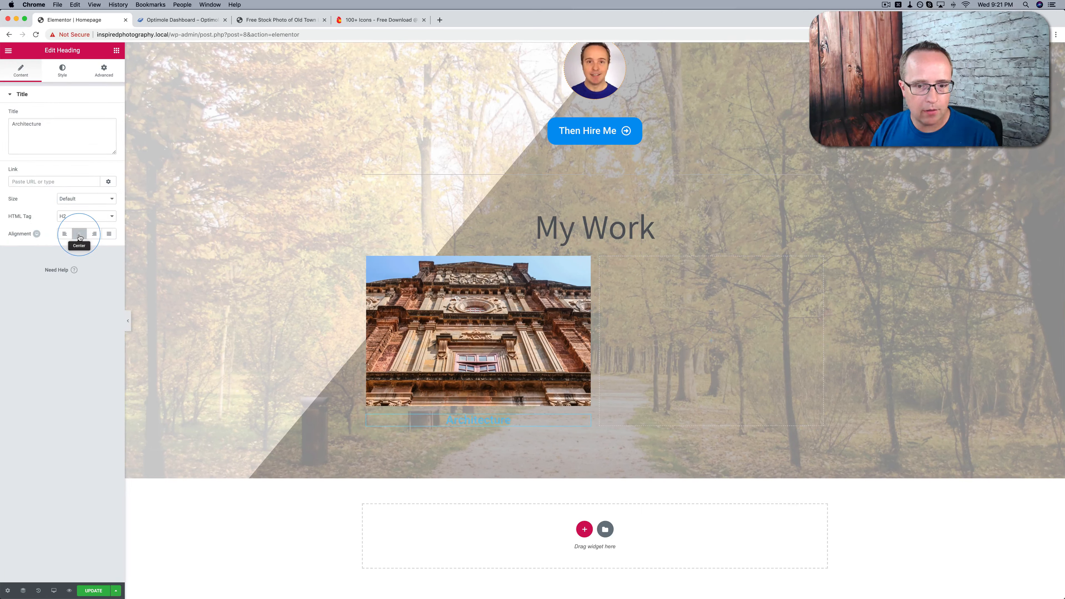
Set the "Architecture" heading's text colour to the dark grey preset swatch
click(63, 71)
click(106, 111)
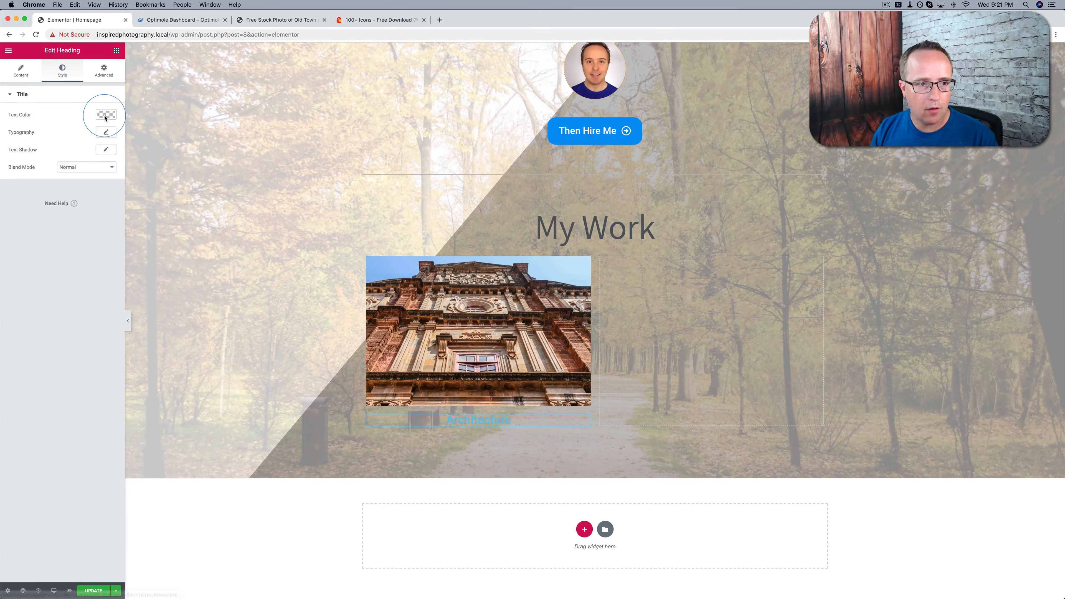
click(23, 214)
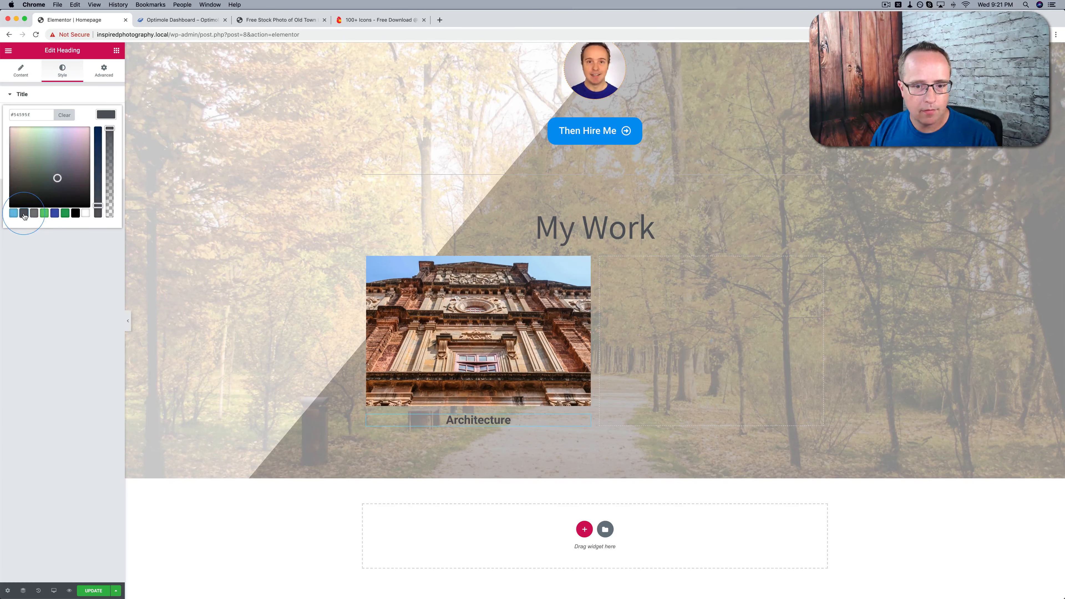
click(69, 288)
scroll(406, 295, down, 2)
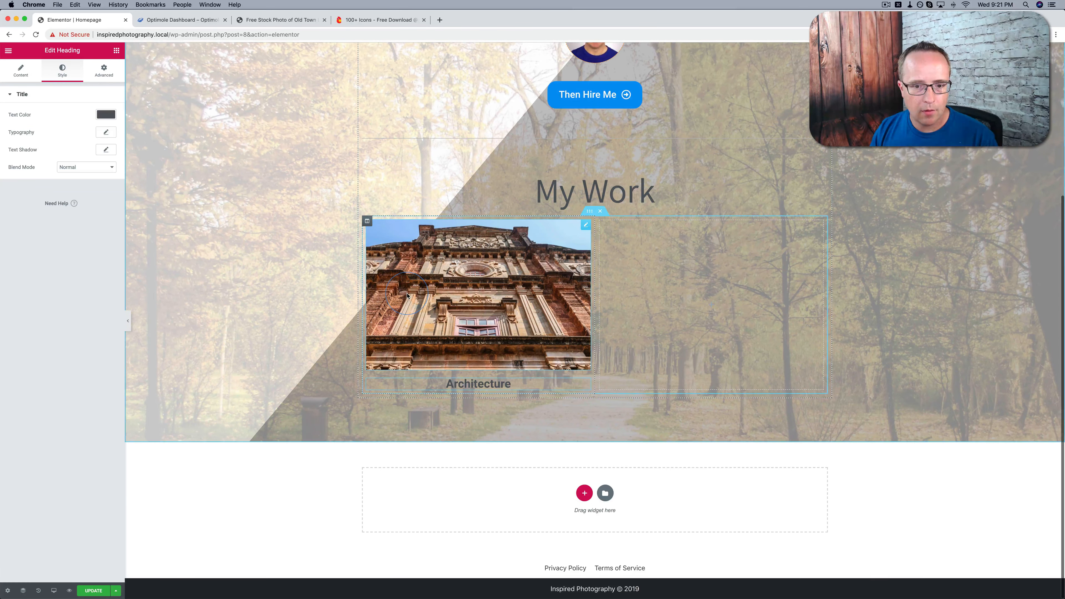
Add a Text Editor widget below the "Architecture" heading and replace its placeholder with the paragraph beginning "Architecture is fascinating."
click(117, 51)
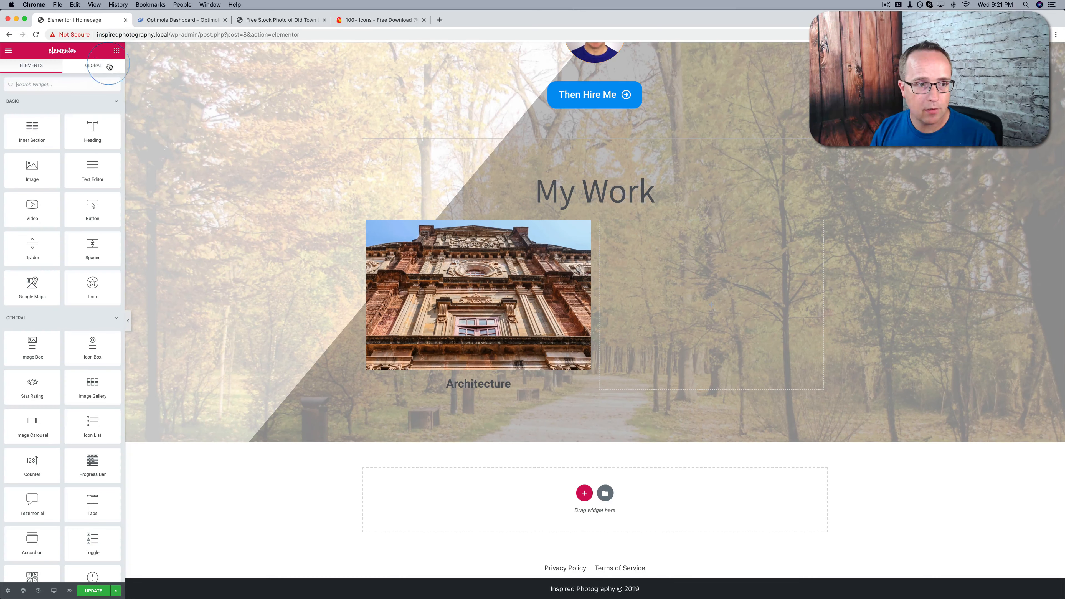
drag(92, 168, 459, 394)
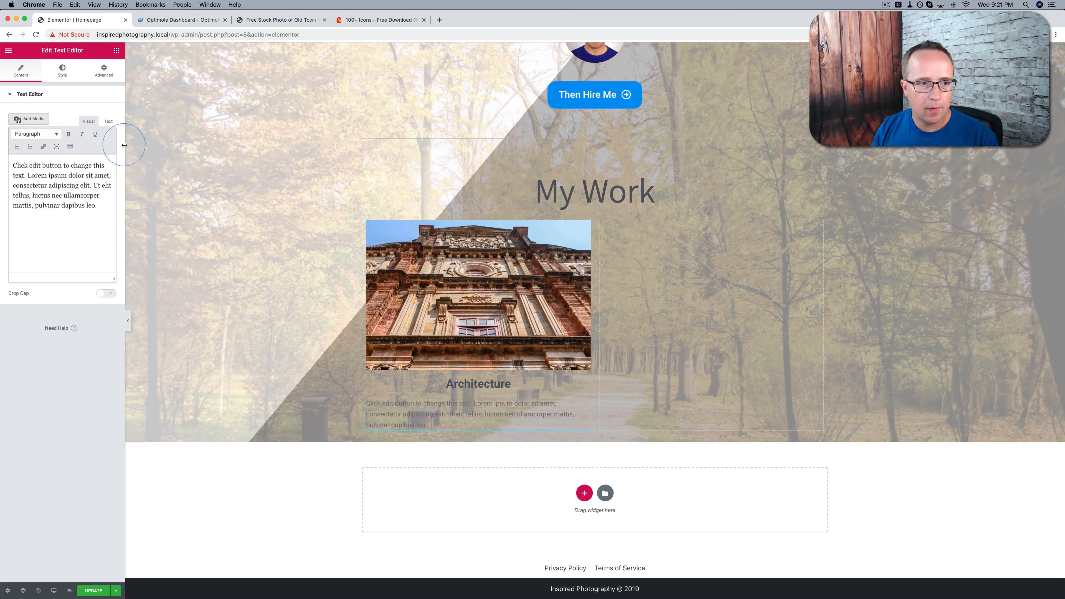
click(108, 120)
click(86, 216)
key(super+a)
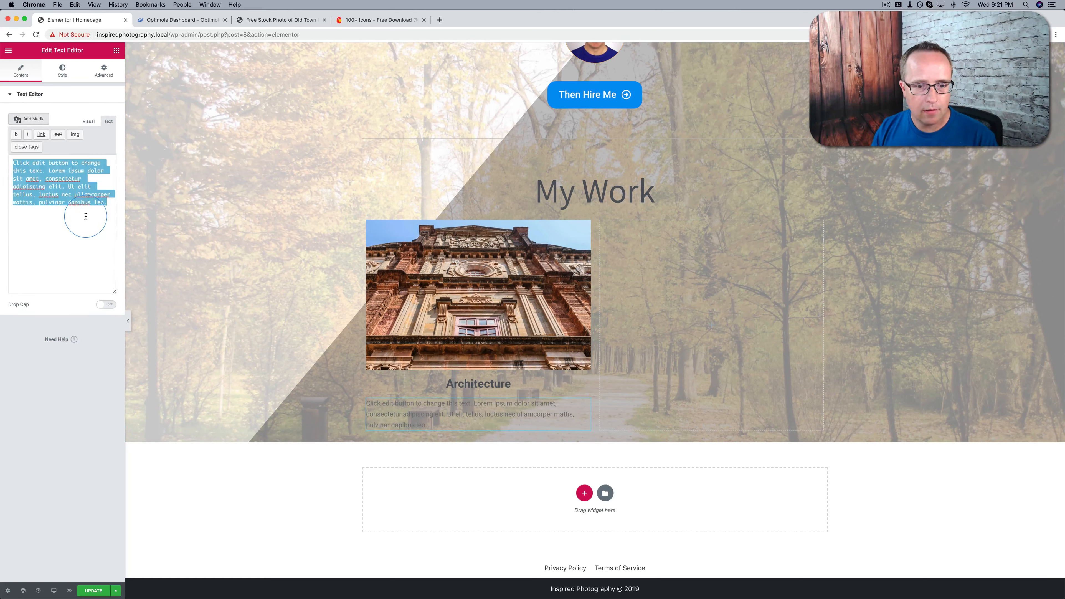
text(Architecture is fascinating. Every part of the world and era in history can be classified based on architectural trends. I believe that by preserving architecture in pictures, photographers are preserving history.)
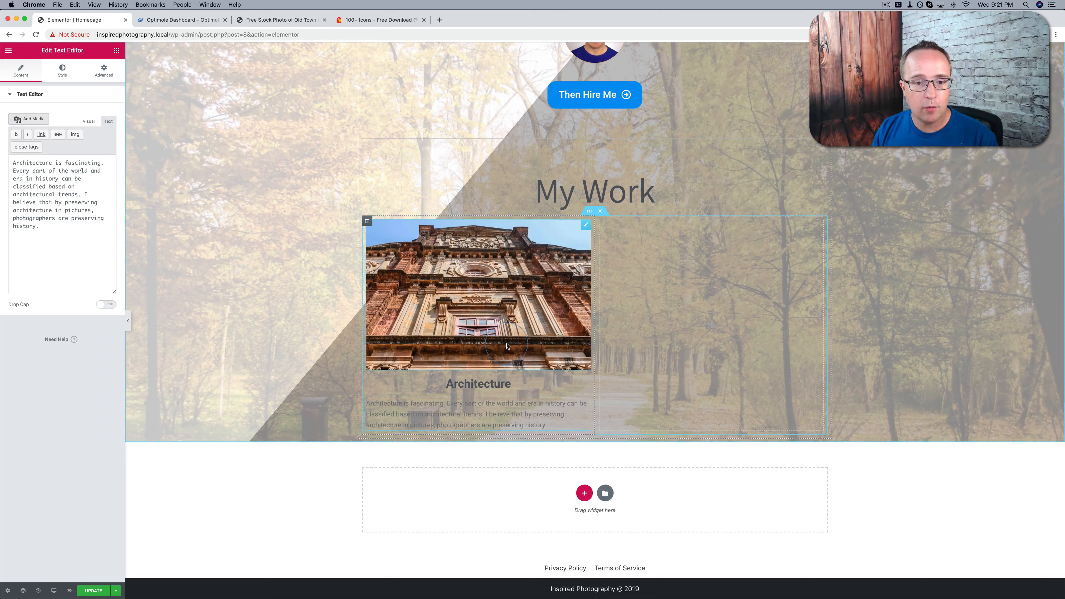
Set the architecture paragraph's typography size to 18 px
click(61, 73)
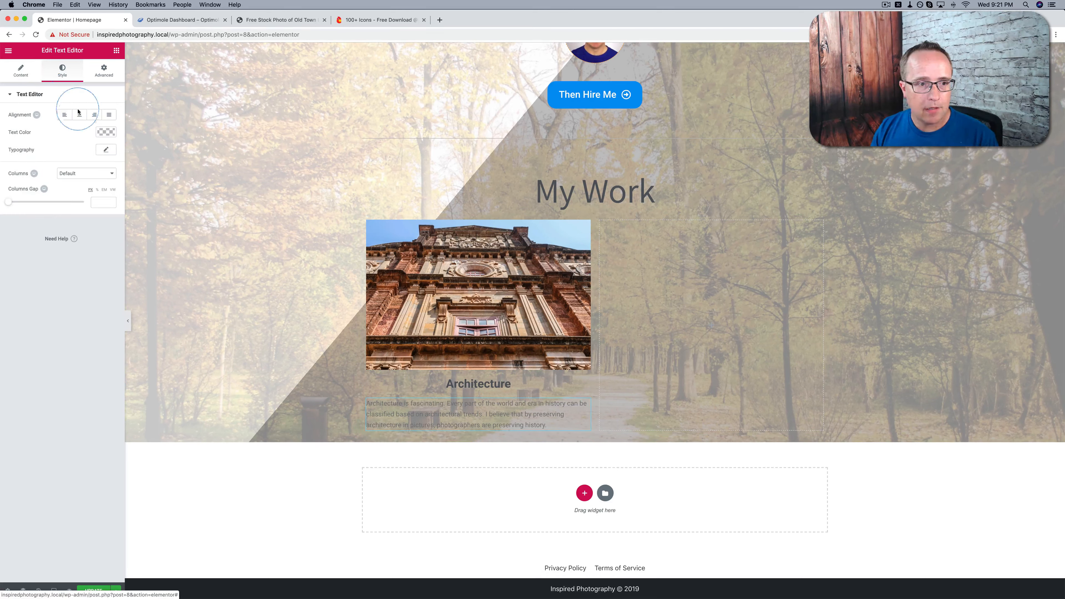
click(105, 149)
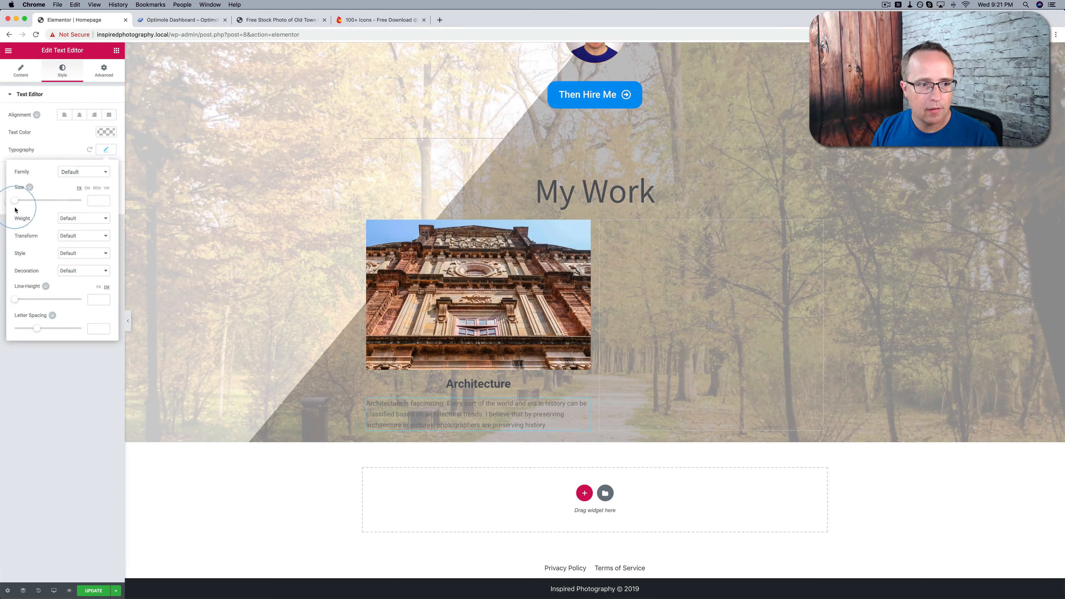
drag(14, 204, 20, 207)
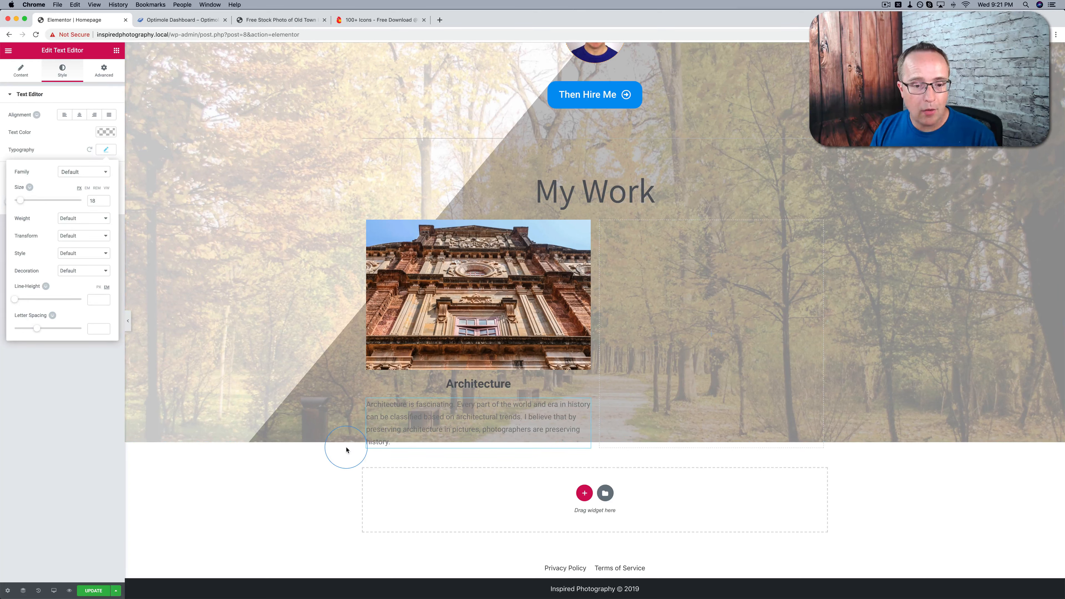
click(390, 443)
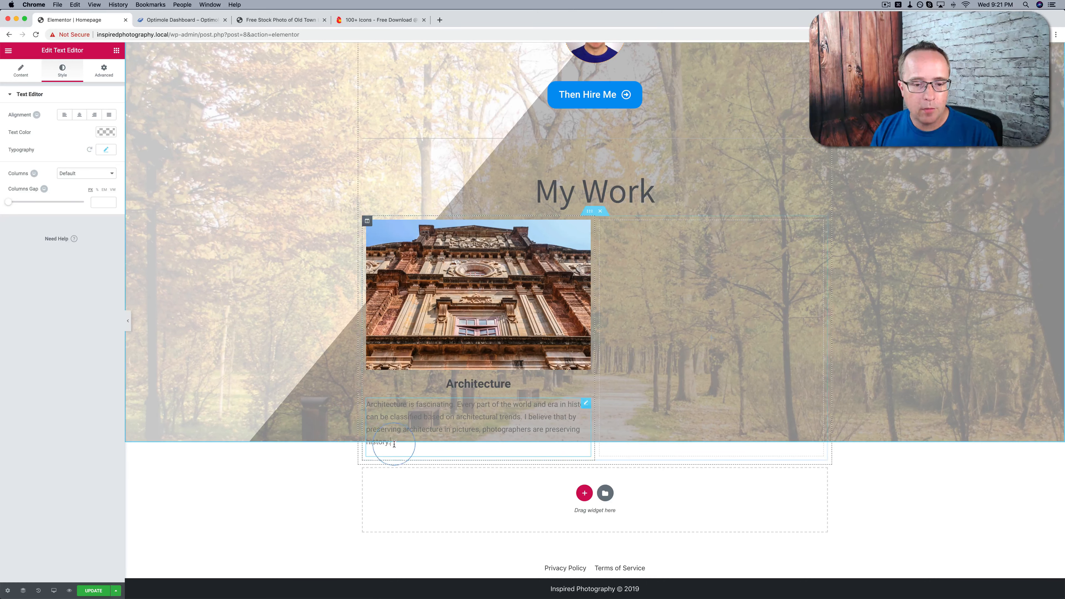
Set the height of the main section containing the hero and "My Work" content to Default
scroll(321, 416, up, 5)
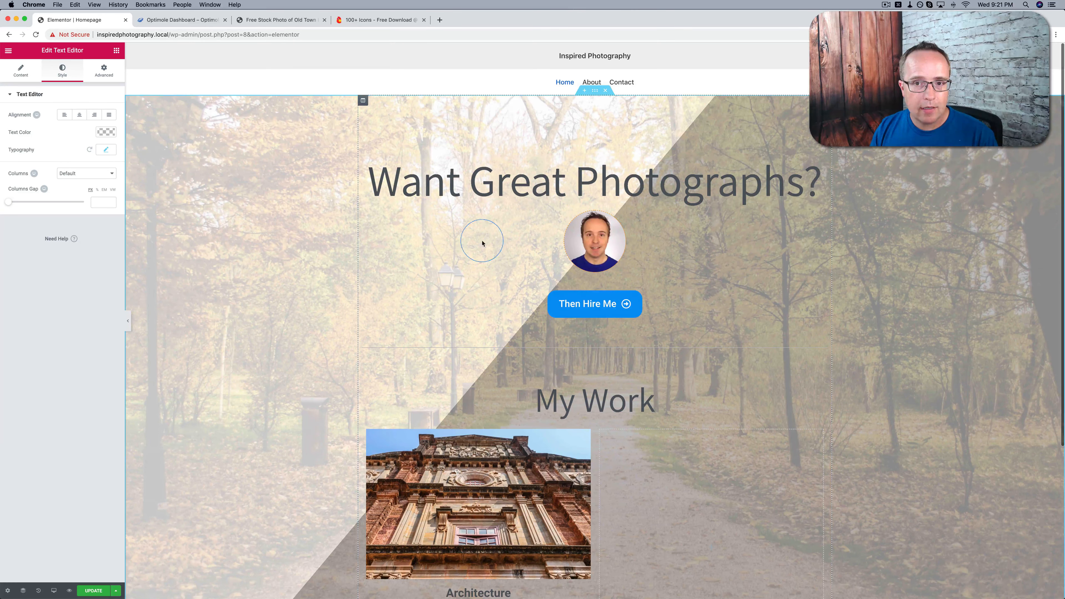
click(595, 90)
click(54, 74)
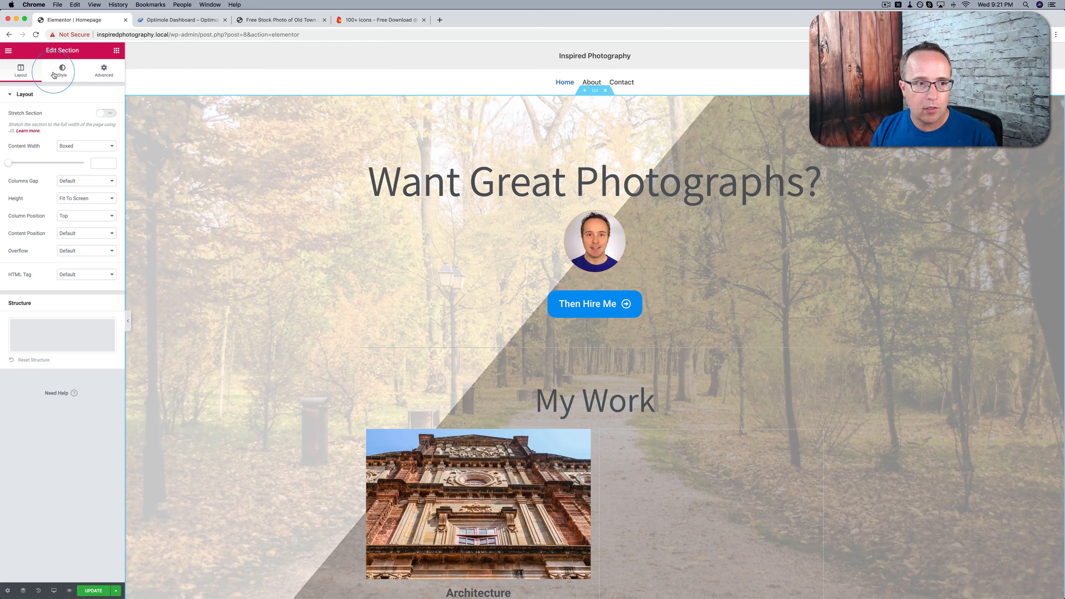
click(79, 200)
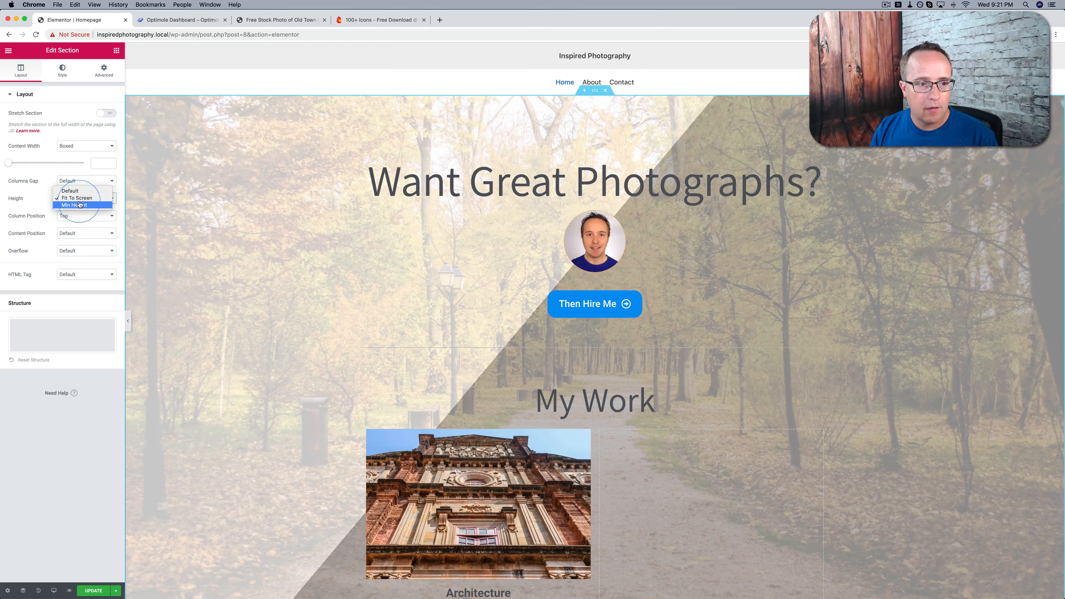
click(69, 191)
scroll(276, 206, down, 6)
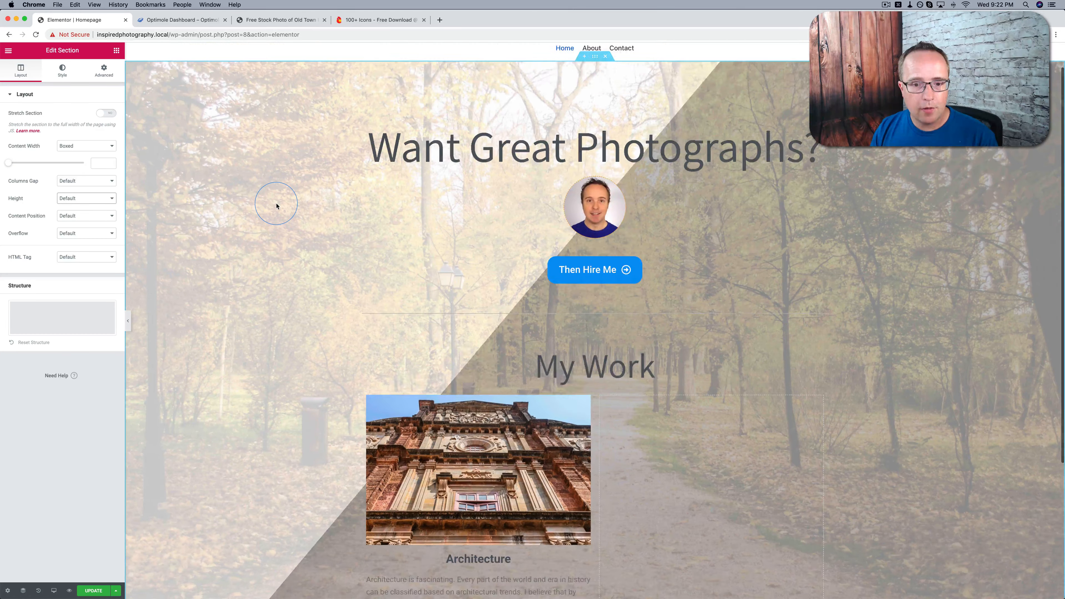
scroll(276, 206, up, 3)
scroll(276, 206, up, 1)
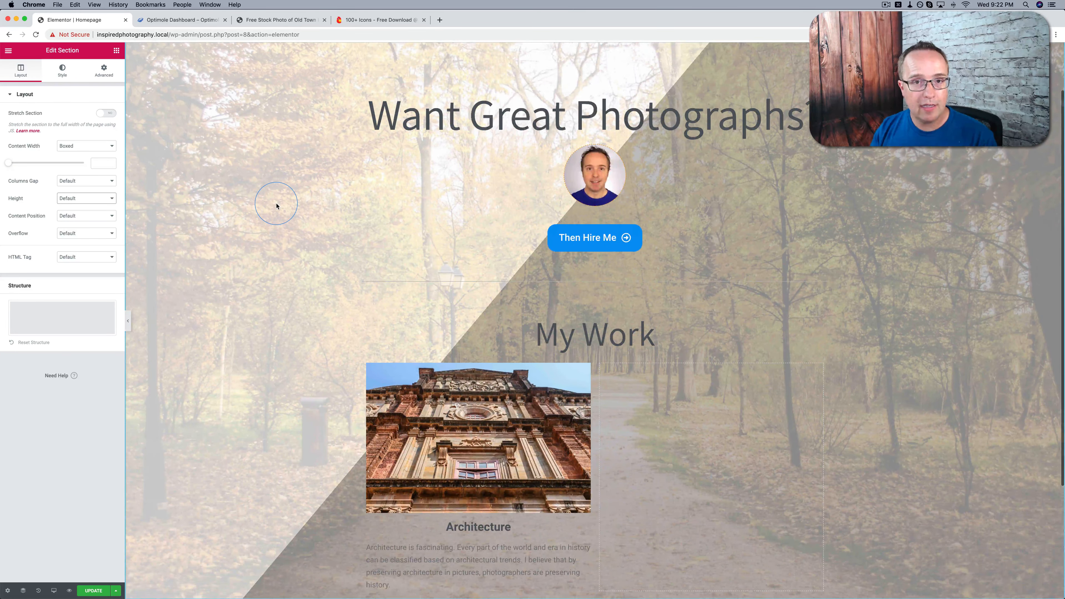
Give the inner section's first column a Classic background in white
scroll(313, 216, down, 3)
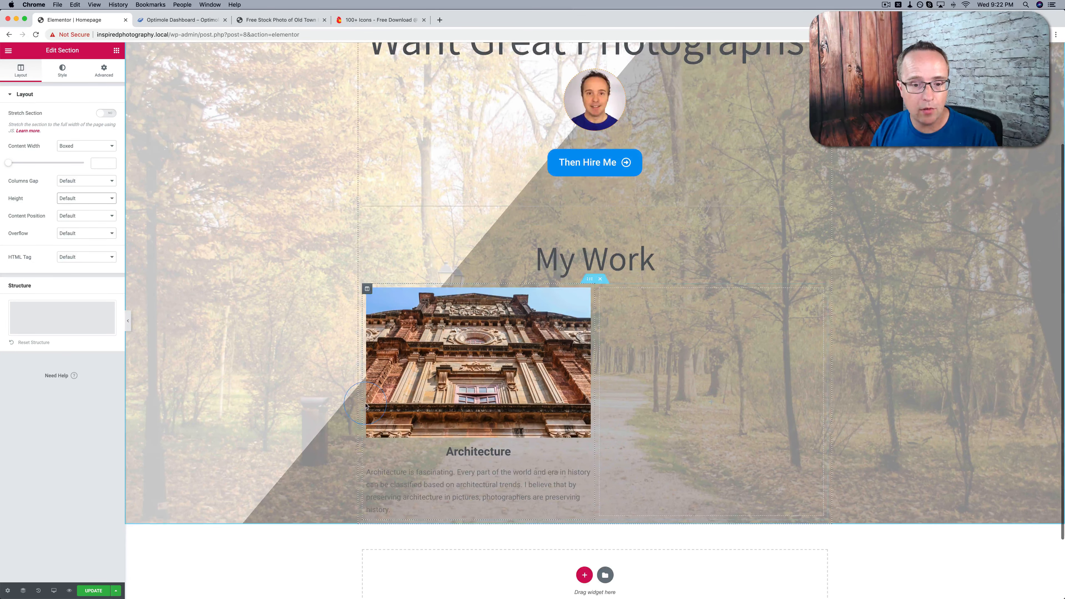
scroll(423, 413, down, 3)
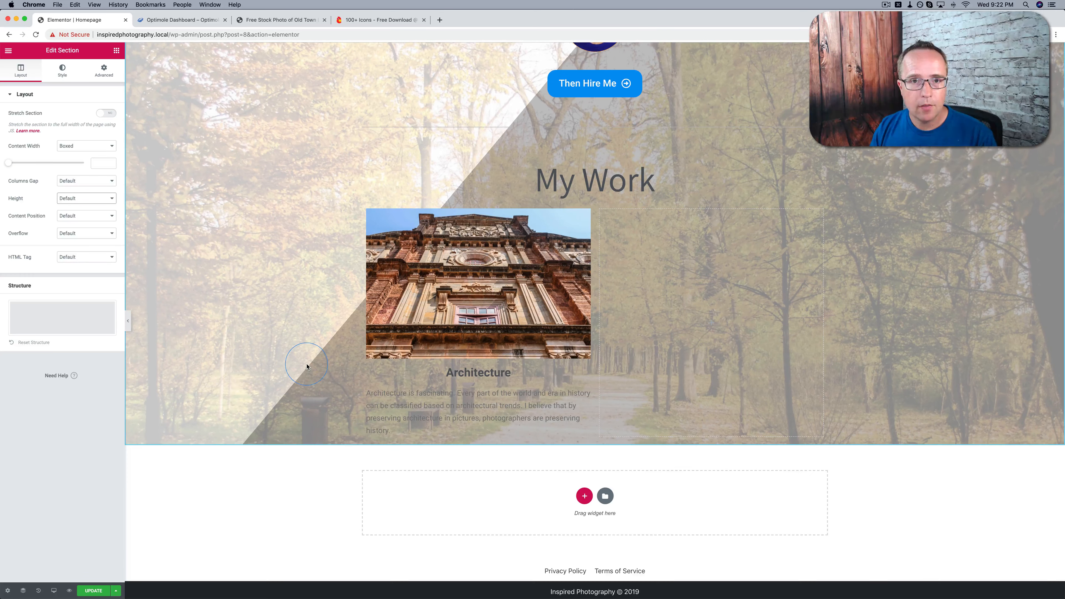
click(461, 428)
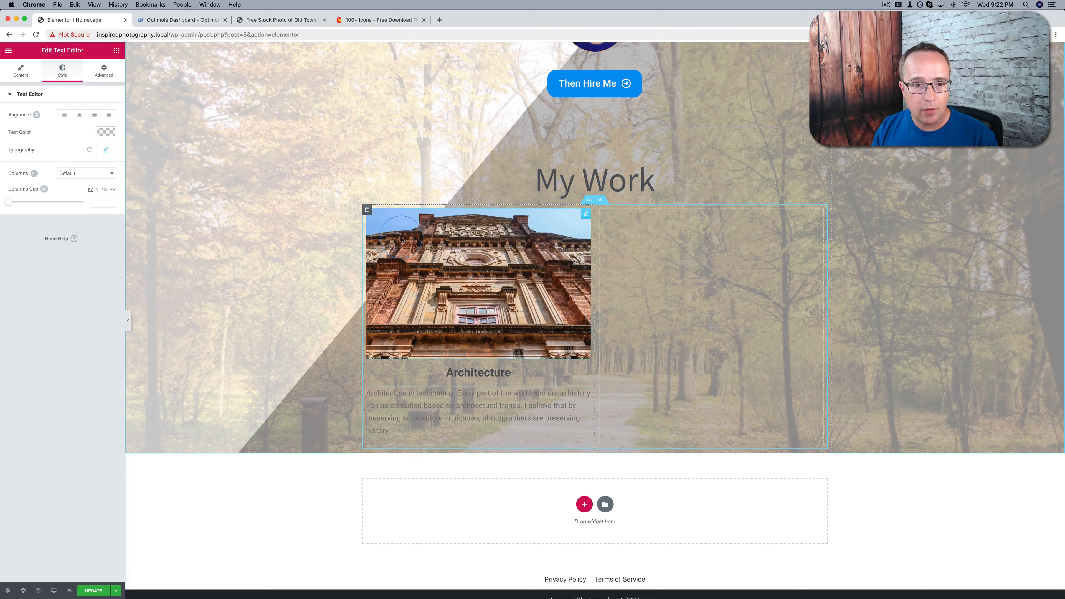
click(367, 210)
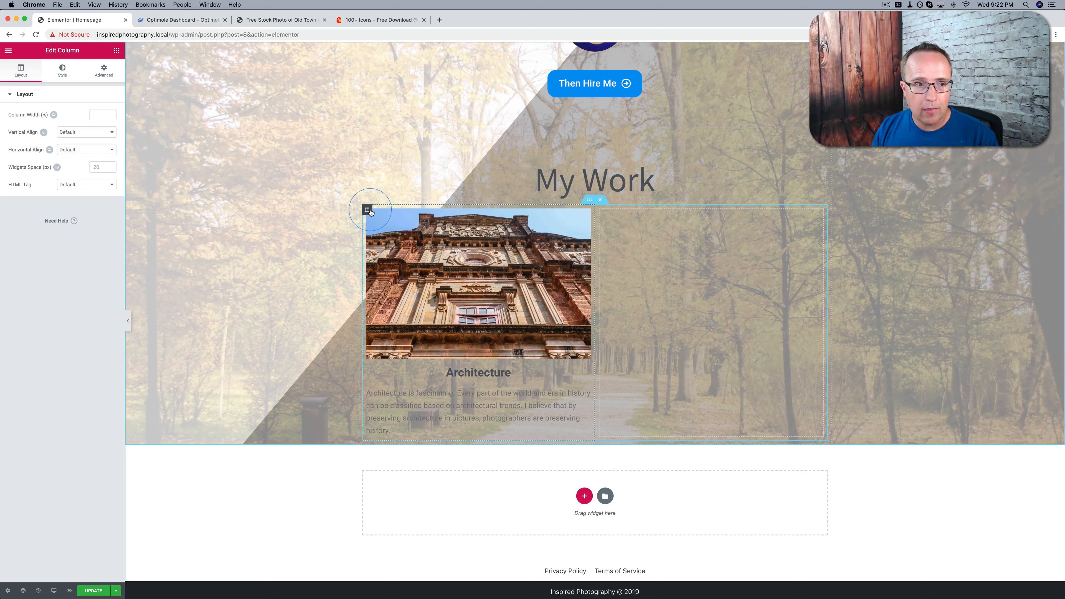
click(62, 69)
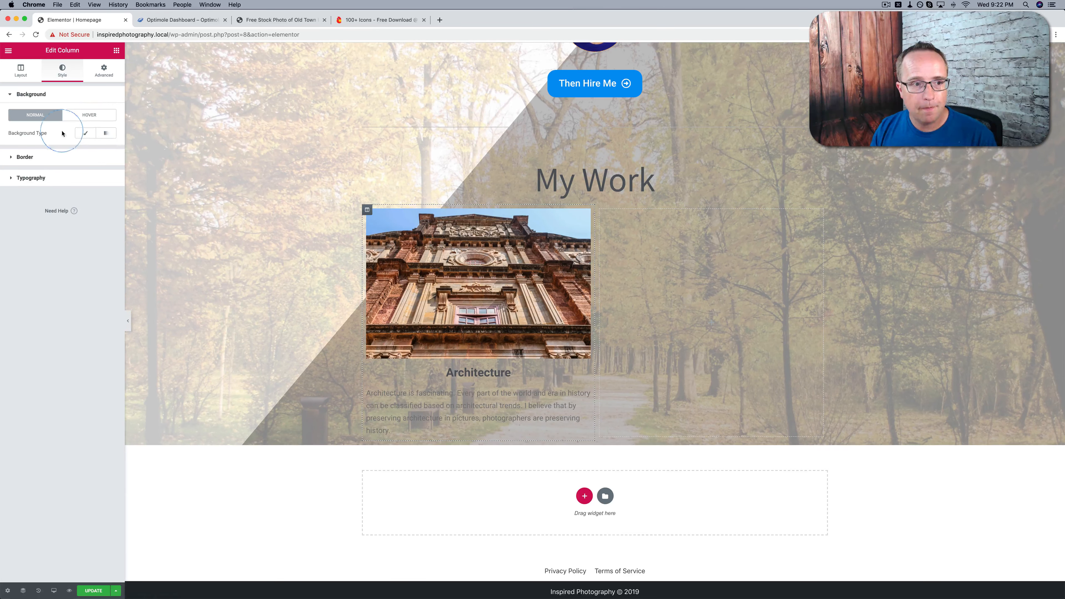
click(85, 132)
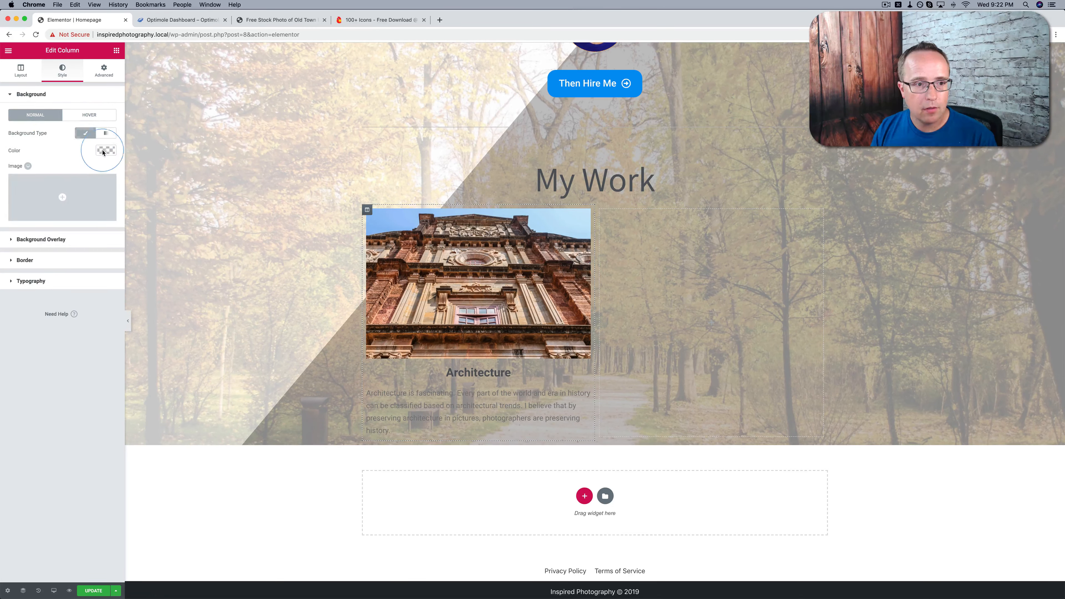
click(106, 151)
drag(61, 184, 2, 162)
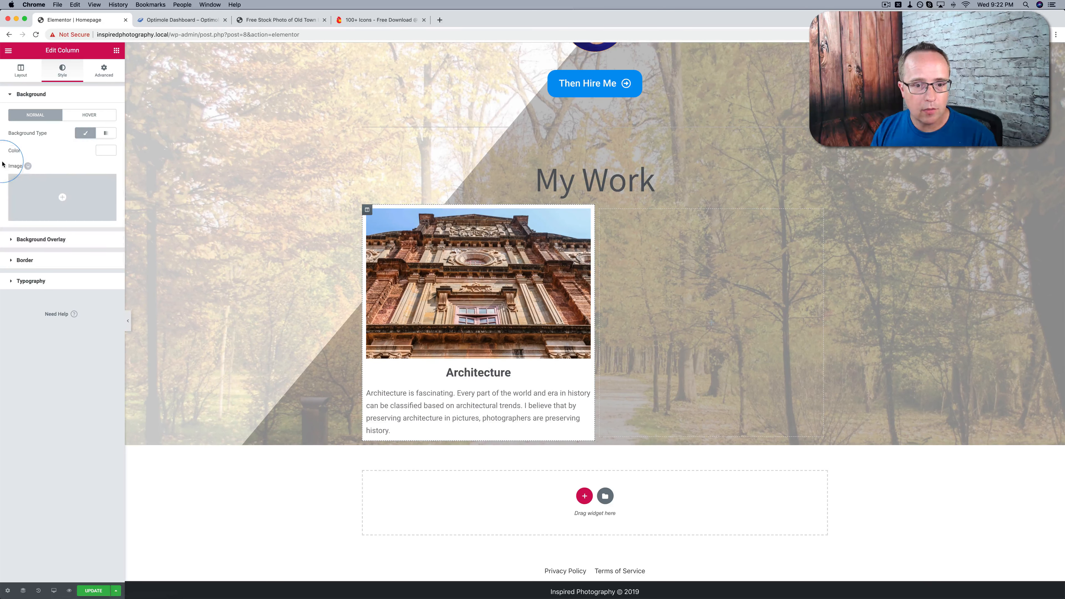
Lower the opacity of the first column's white background so it is partly transparent
click(78, 133)
click(86, 133)
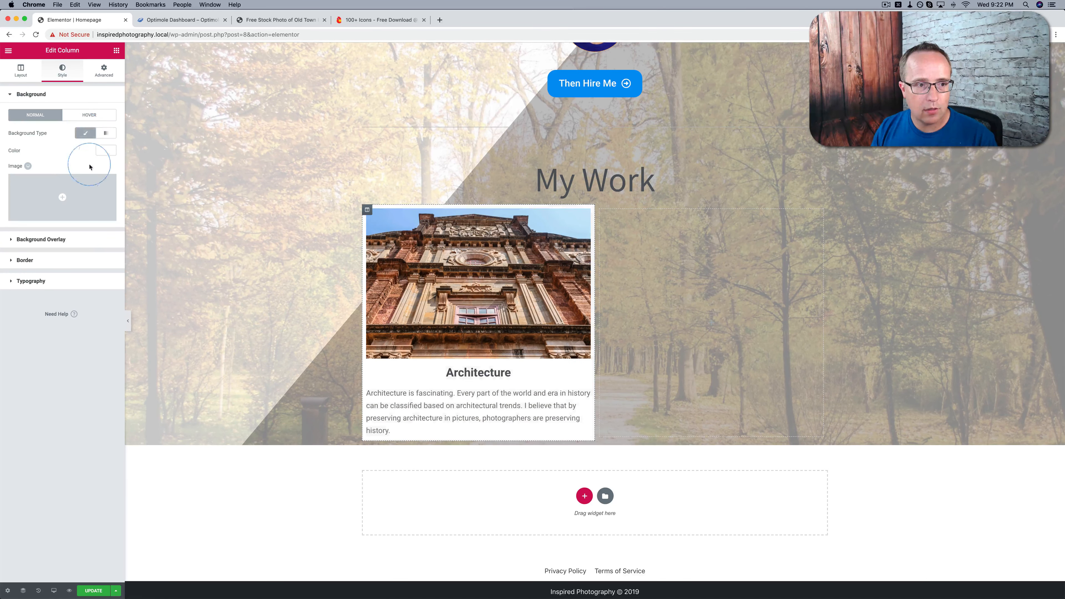
click(106, 152)
drag(108, 167, 108, 190)
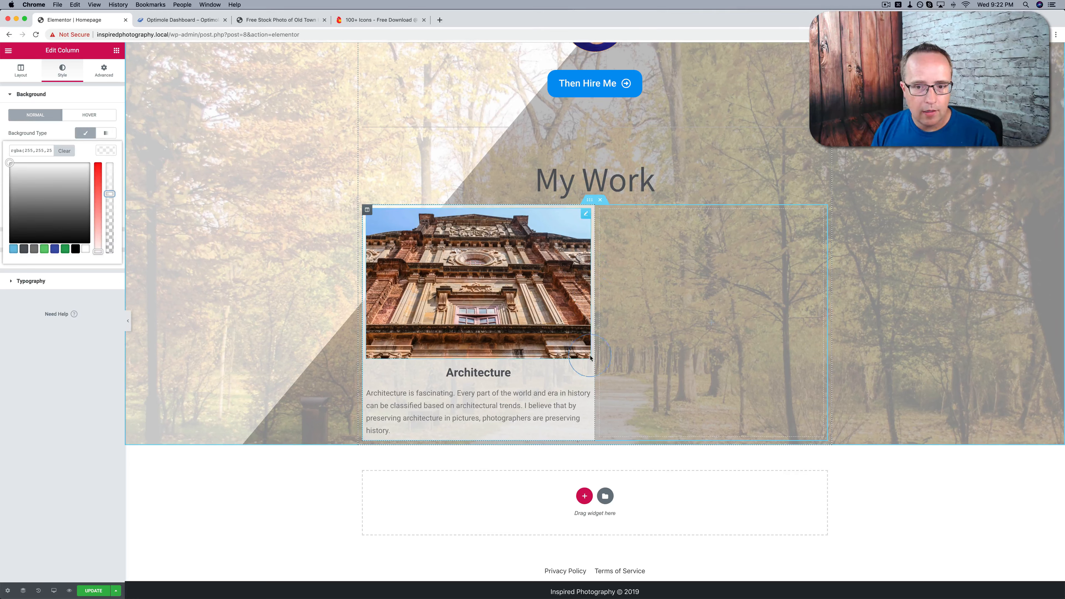
Switch off the first column's Classic background and set its padding to 0 on all sides
click(85, 133)
click(104, 73)
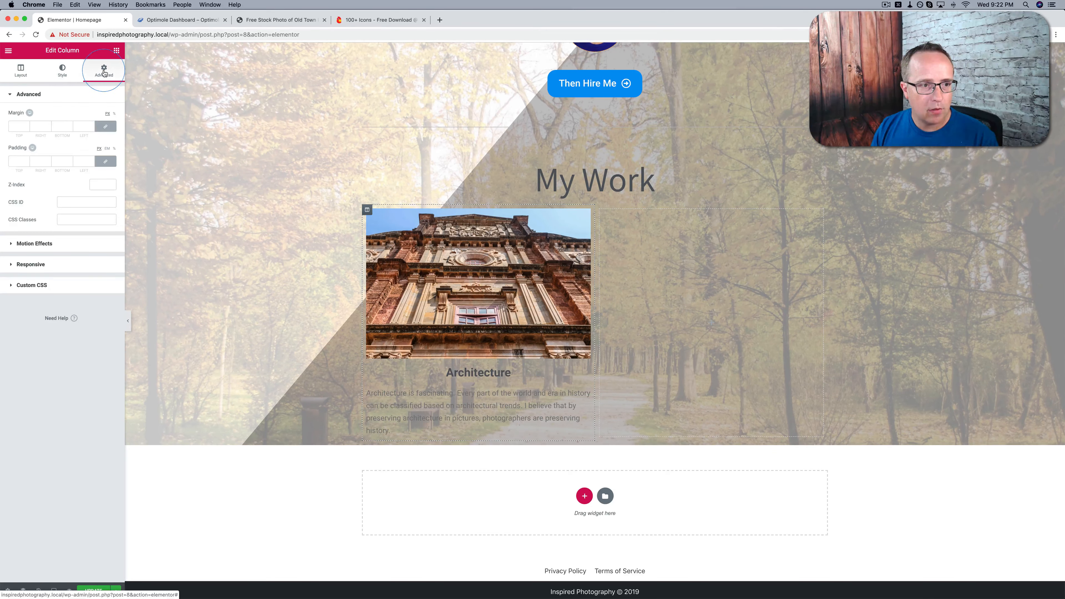
click(18, 161)
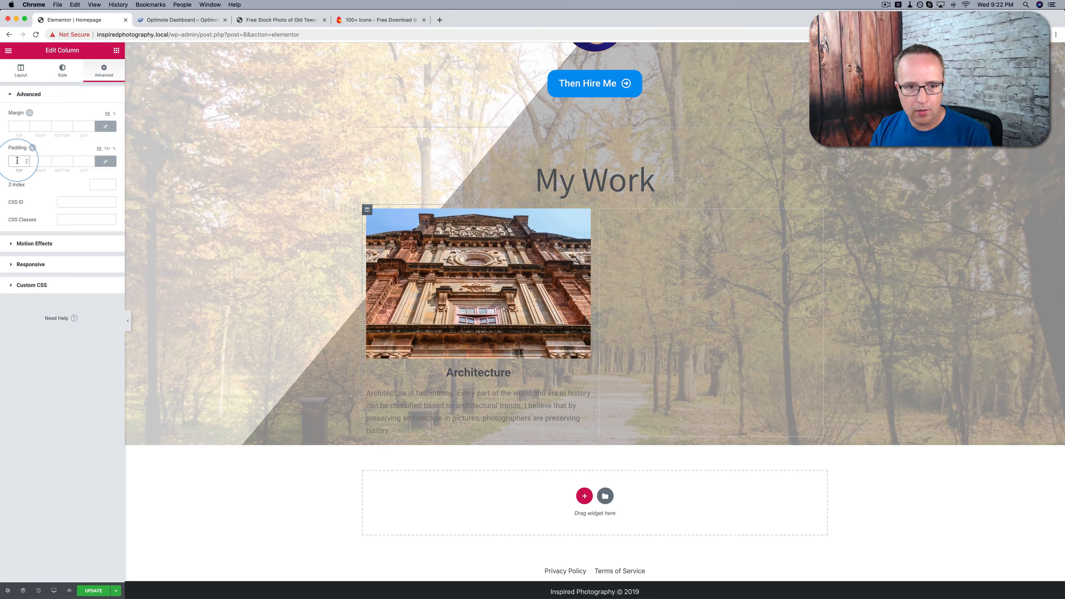
text(0)
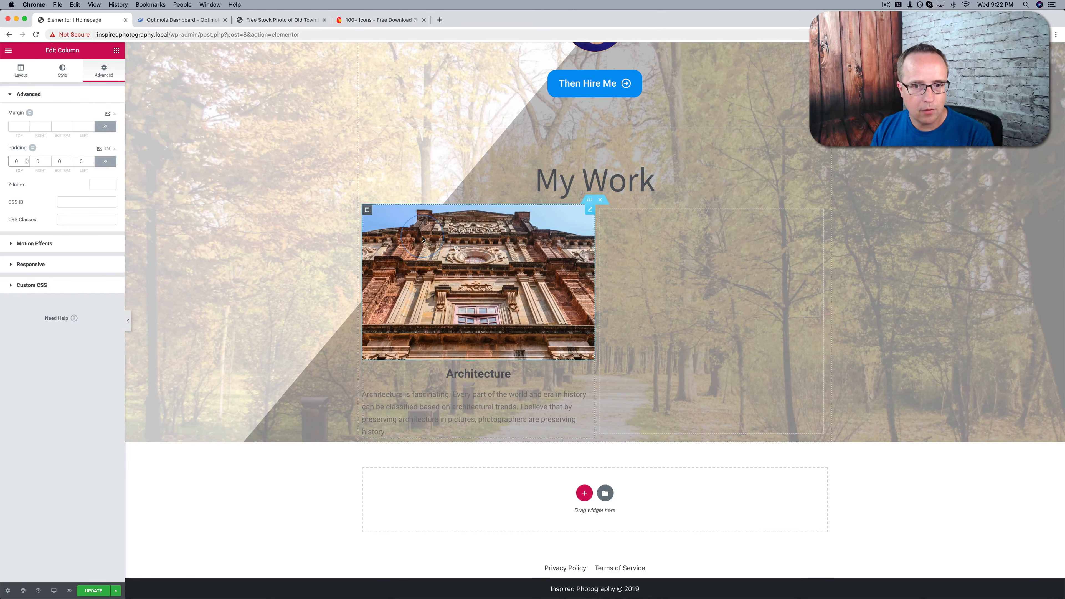
Switch the first column's Classic background back on with the semi-transparent white colour
click(55, 74)
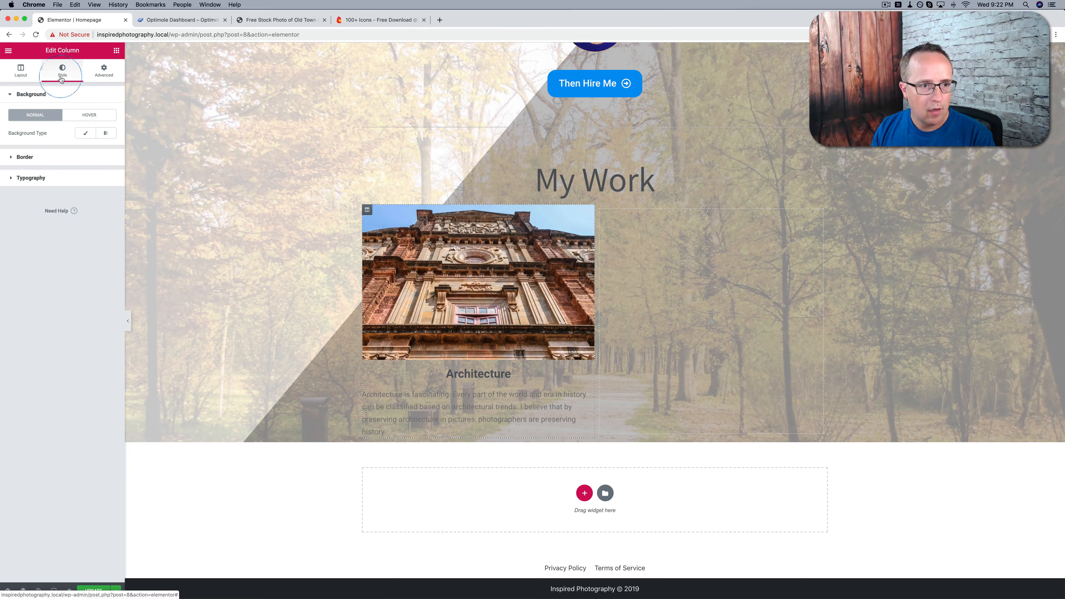
click(86, 133)
click(102, 152)
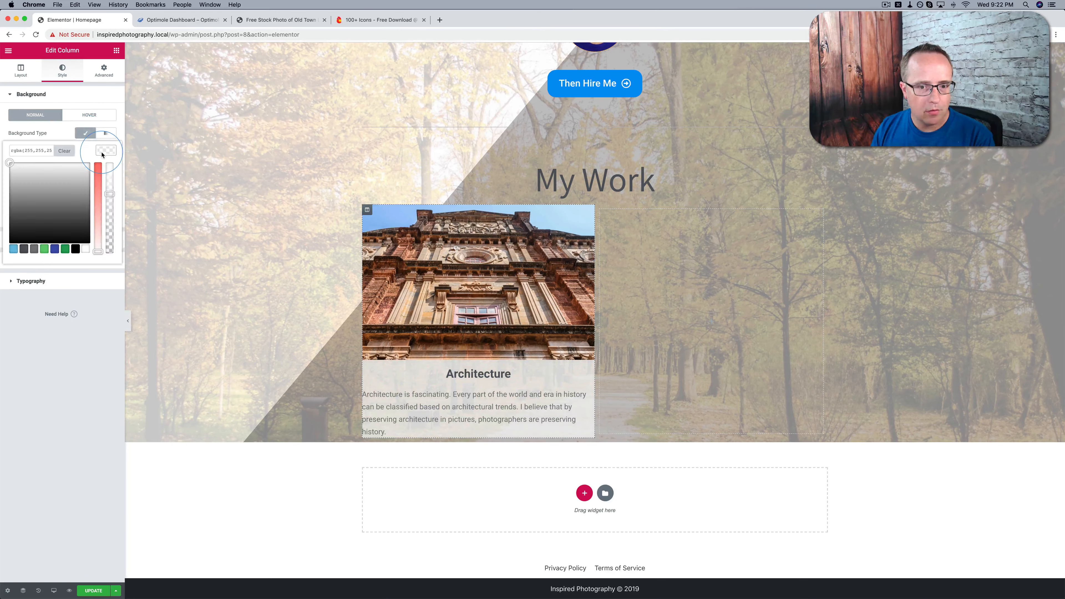
click(102, 155)
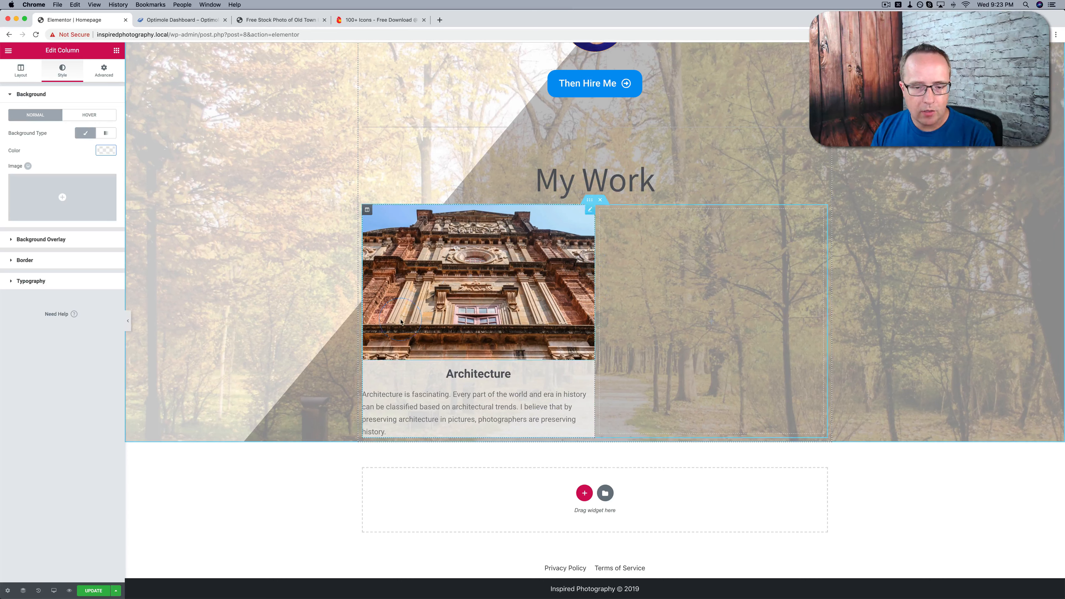
click(663, 323)
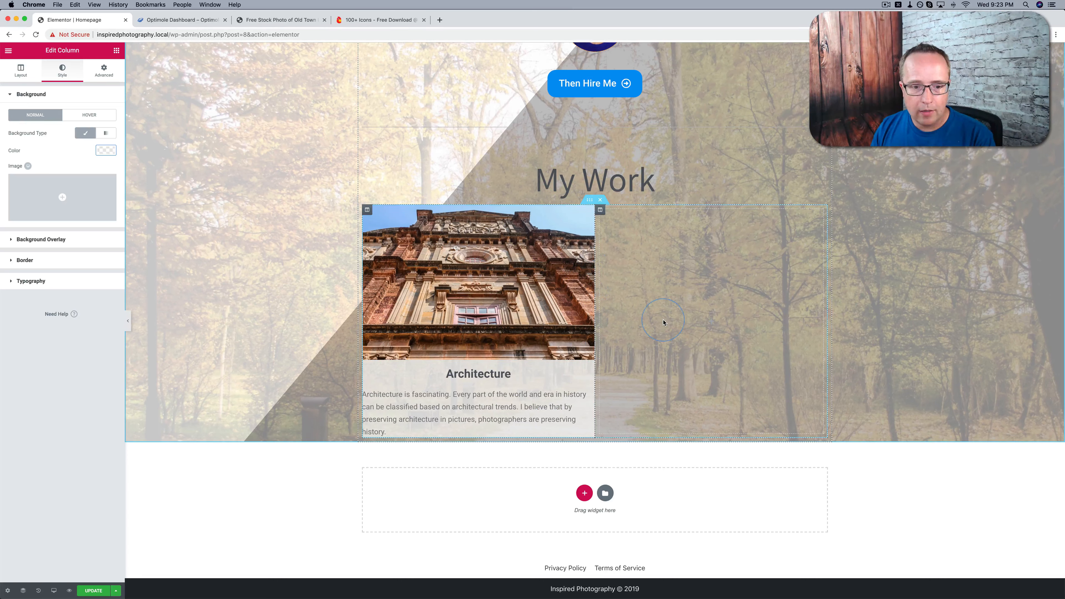
click(517, 402)
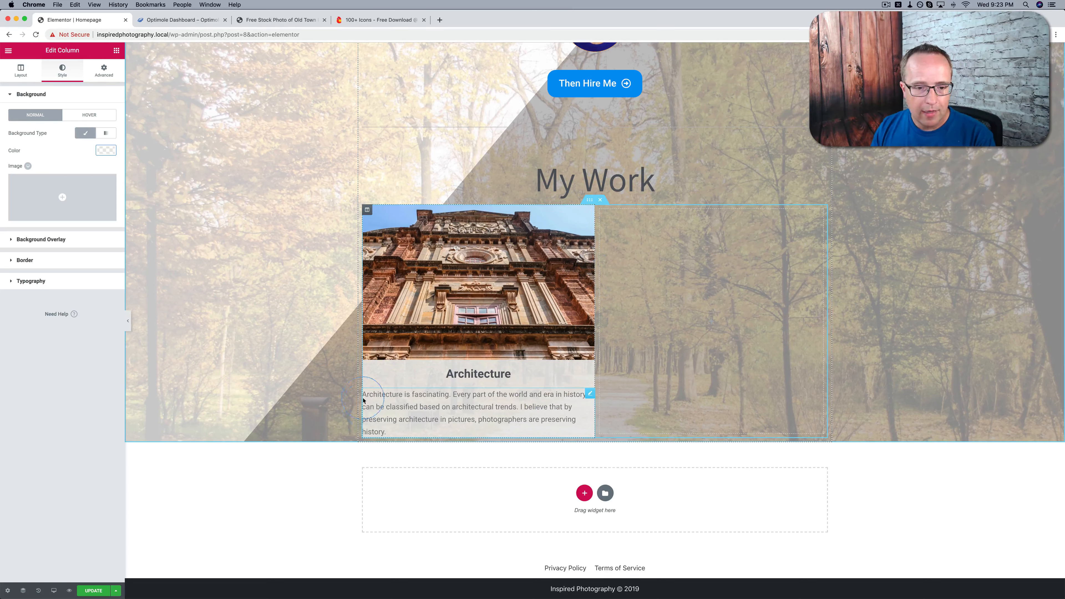
Set the padding of the text below the Architecture heading to 17 on all sides
click(571, 404)
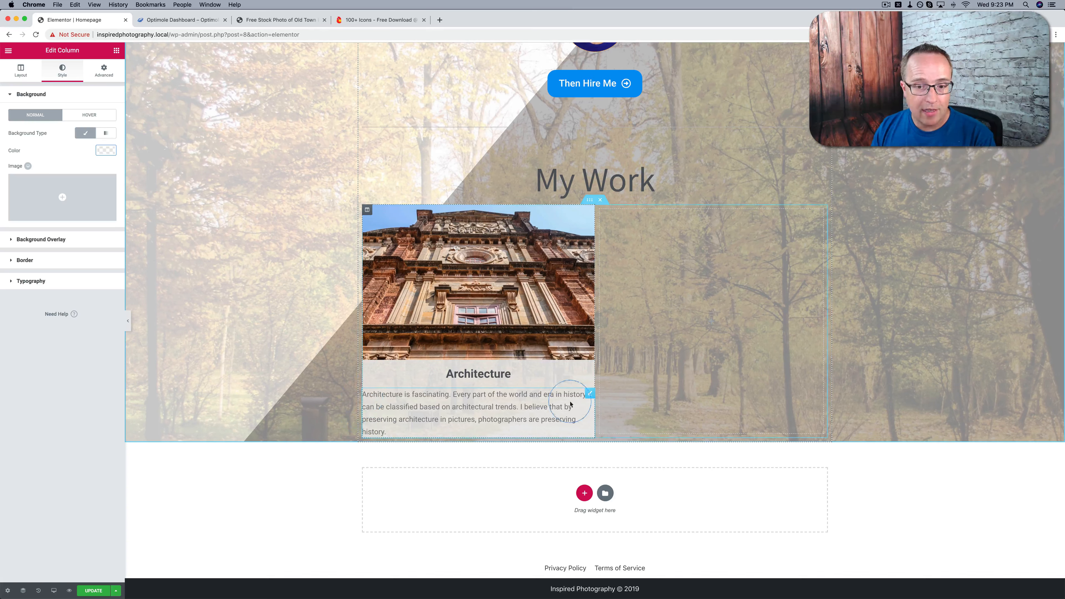
click(591, 395)
click(110, 77)
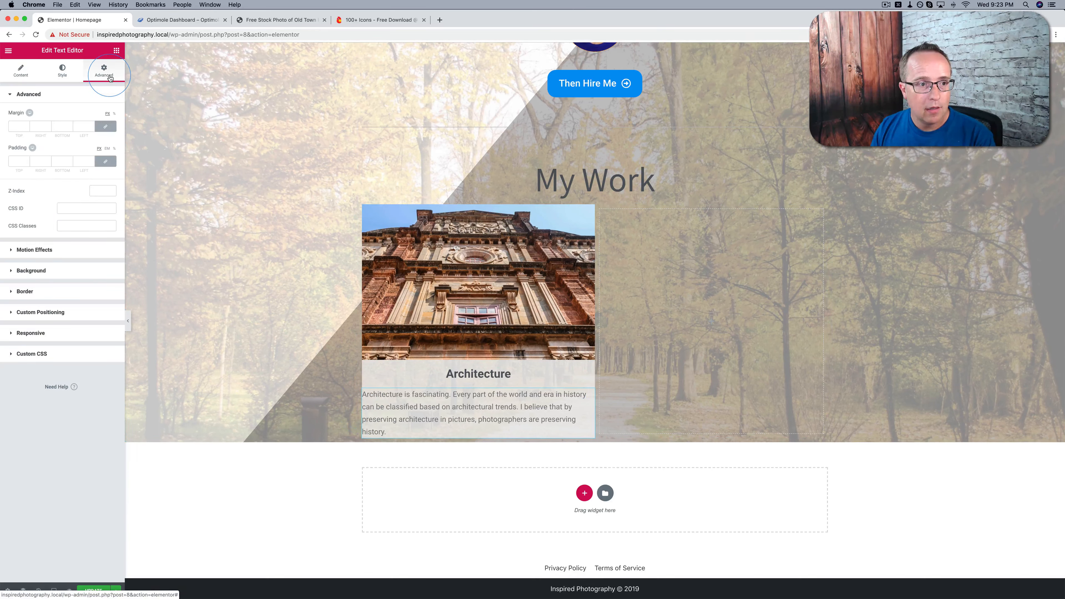
key(Up)
key(Up)
key(Up)
key(Up)
key(Up)
key(Up)
key(Up)
key(Up)
key(Up)
key(Up)
key(Up)
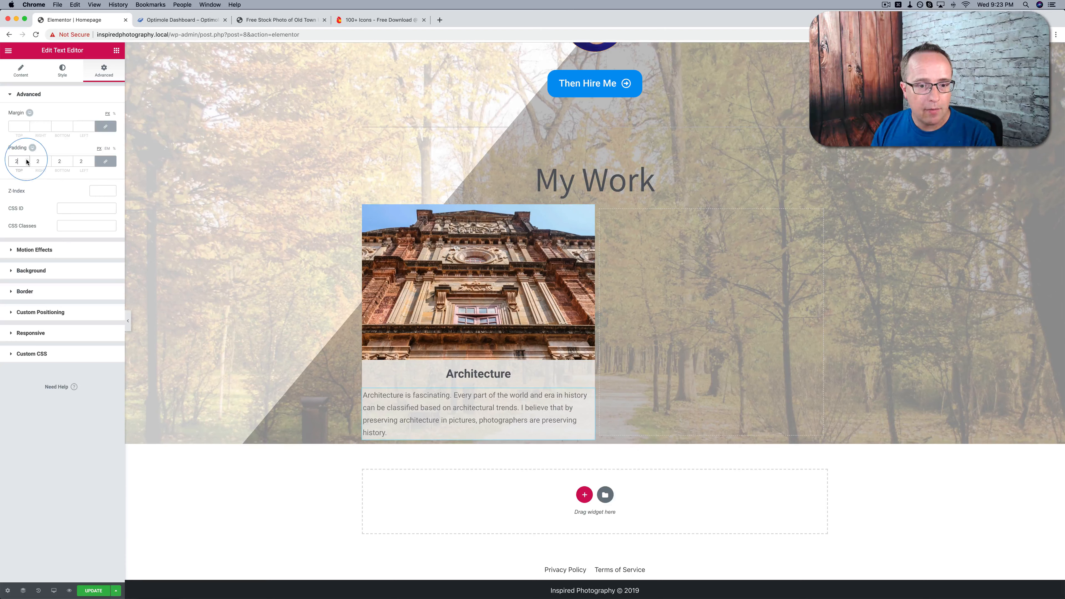
key(Up)
key(Up)
key(Up)
key(Up)
key(Up)
key(Up)
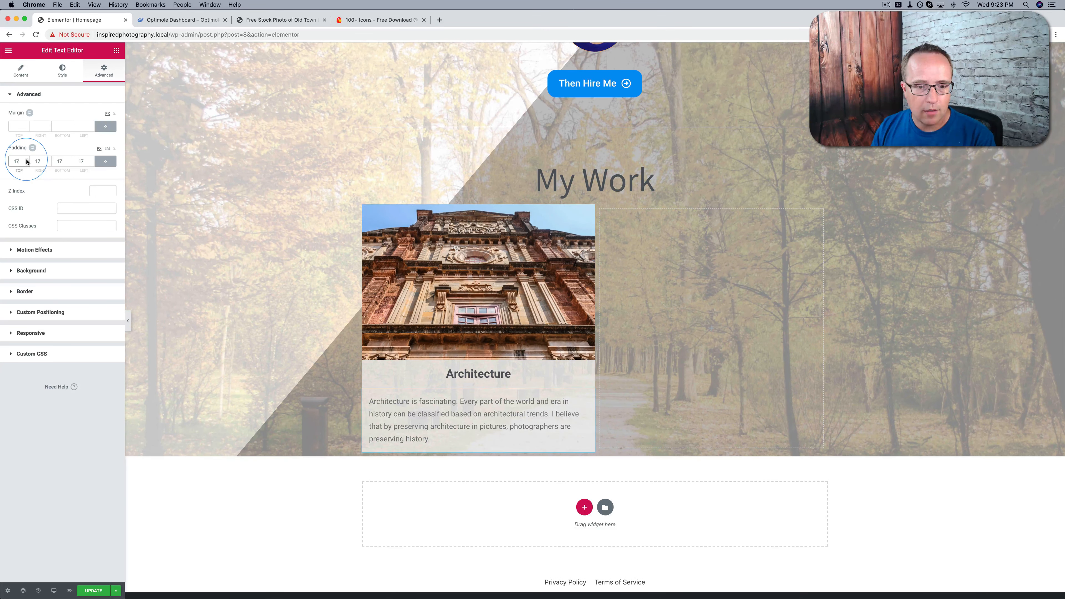
click(536, 396)
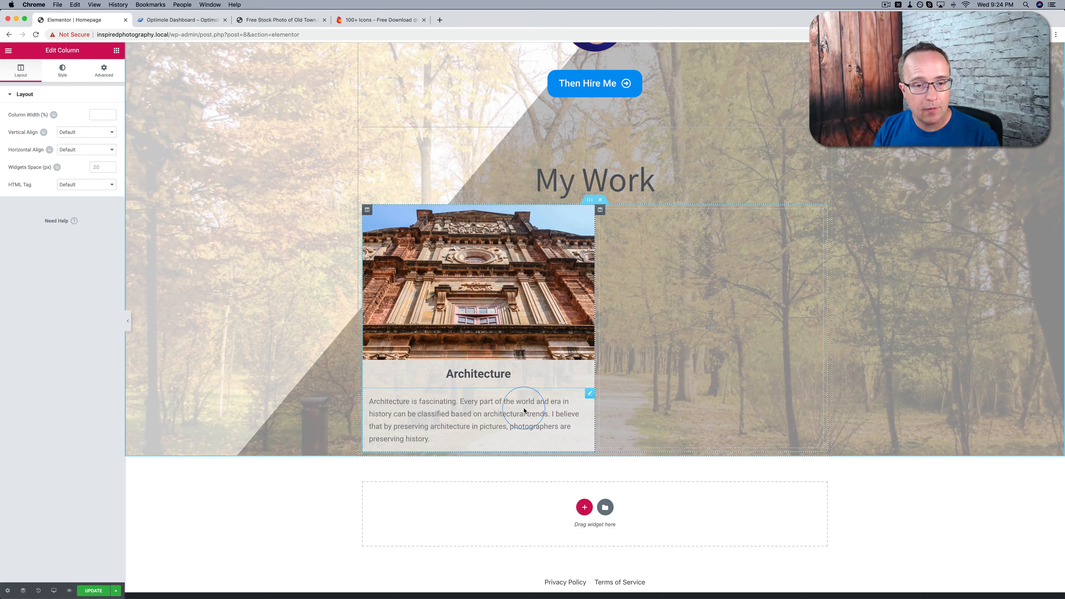
Duplicate the Architecture column and delete the empty column beside the copy
right_click(369, 214)
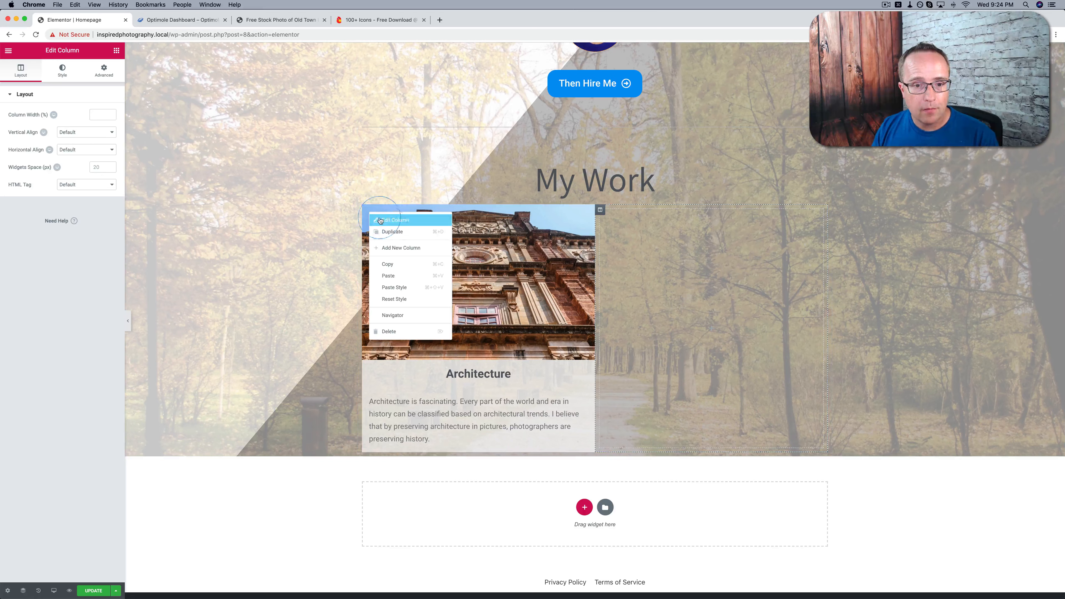
click(390, 237)
right_click(680, 228)
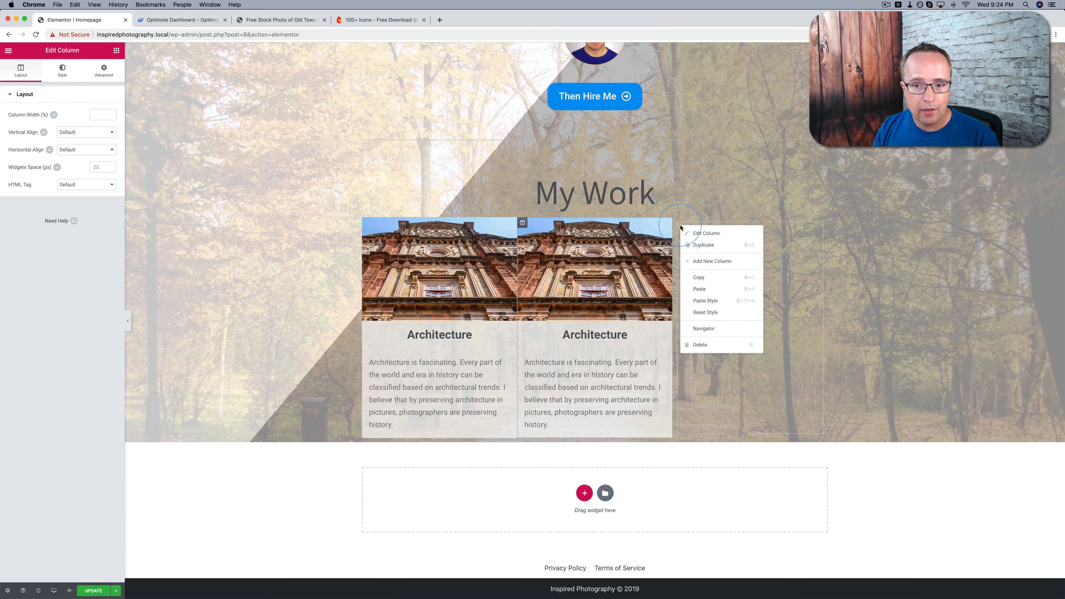
click(712, 343)
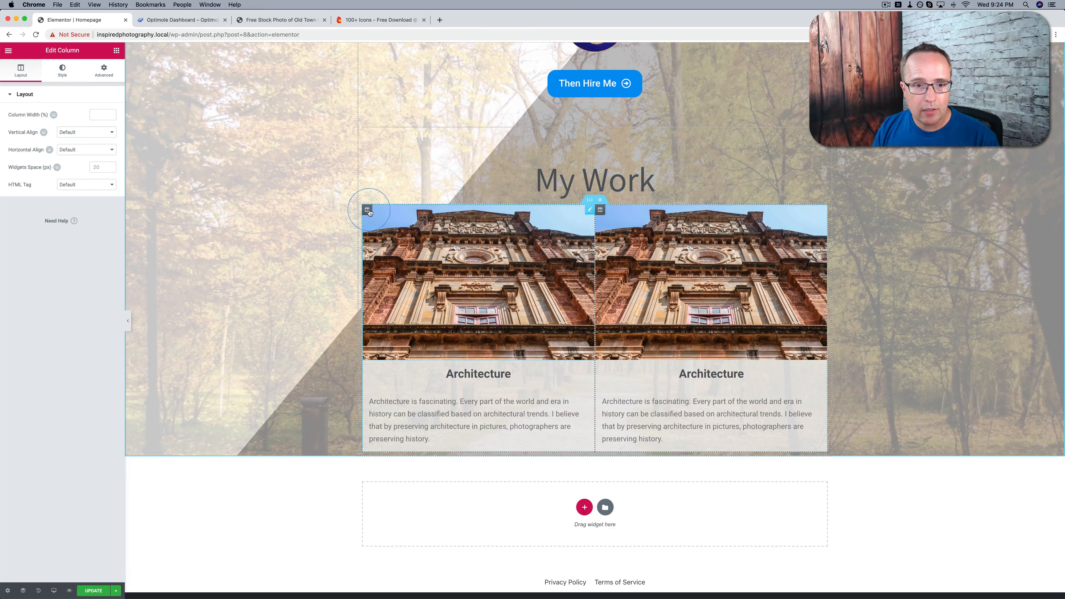
Set the first Architecture column's right margin to 15 px, leaving its other margins at 0
click(369, 211)
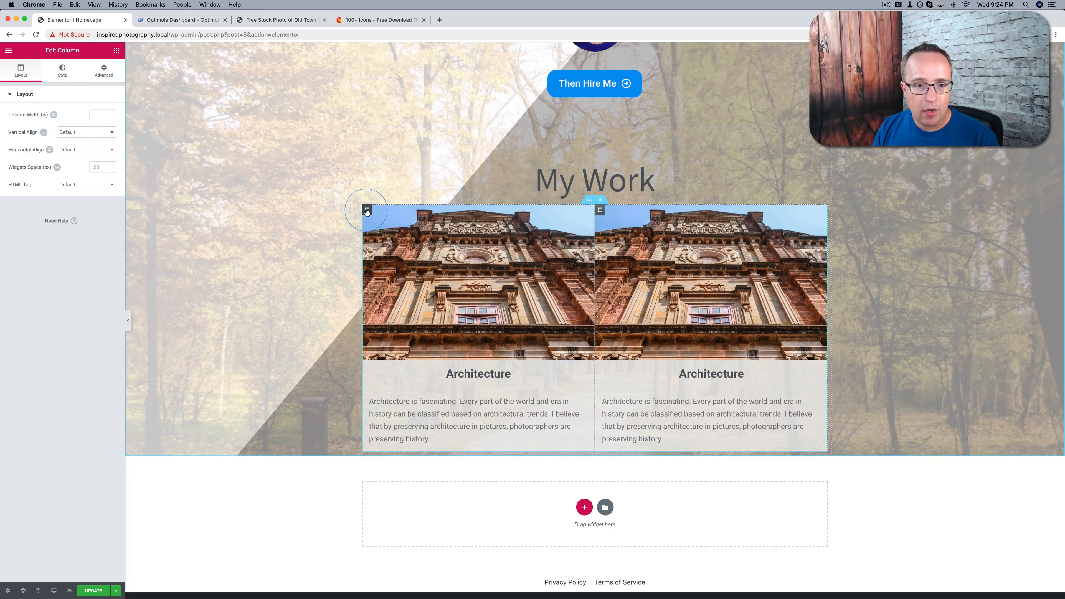
click(104, 73)
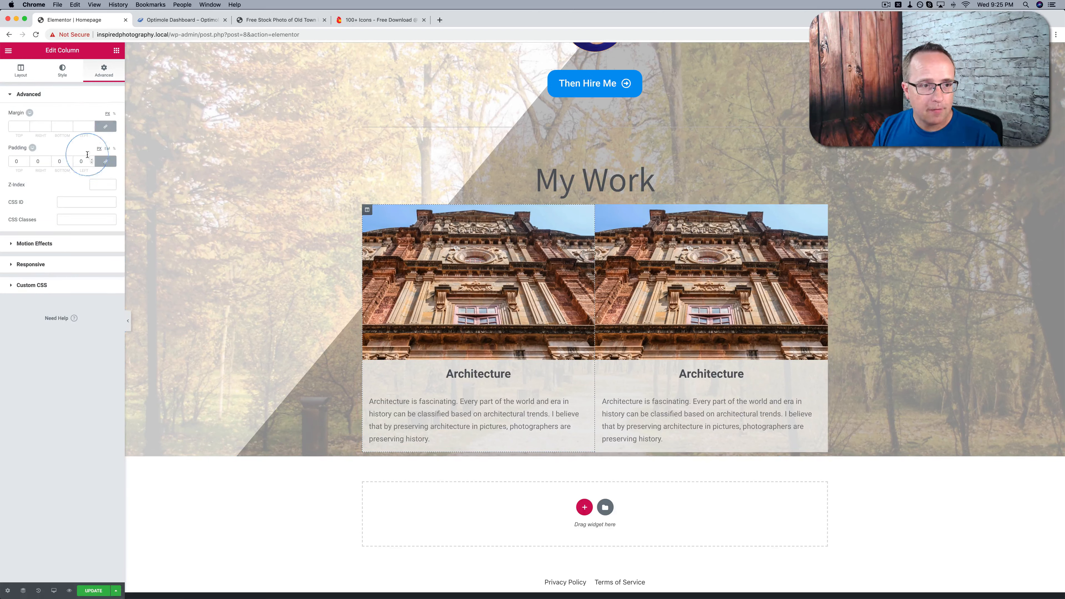
click(48, 125)
click(48, 125)
click(48, 126)
double_click(48, 126)
click(48, 125)
click(48, 125)
click(48, 125)
click(48, 126)
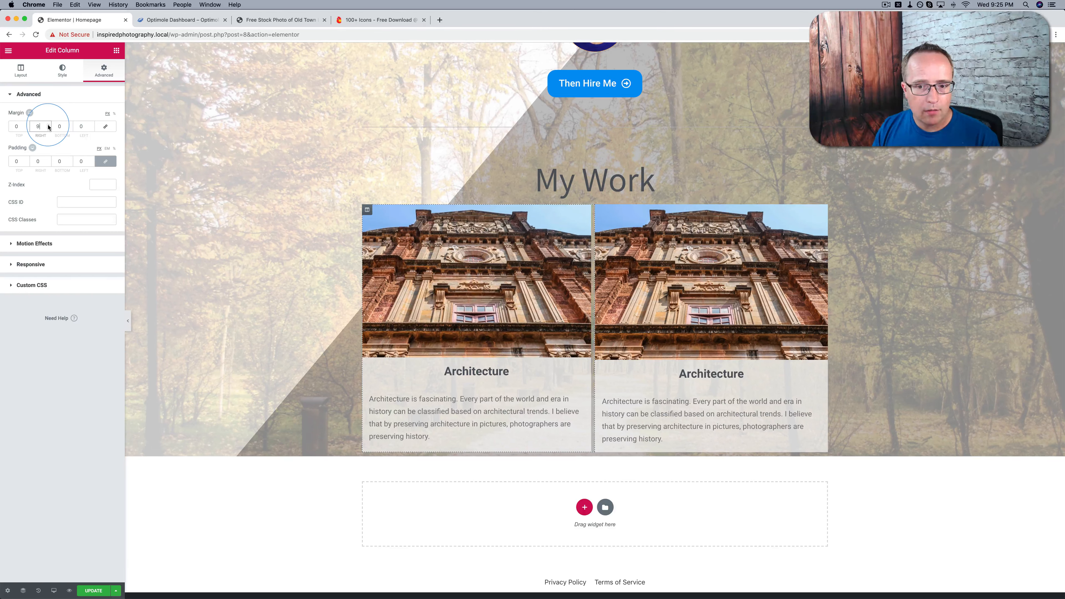
click(47, 125)
click(48, 126)
click(48, 125)
click(47, 126)
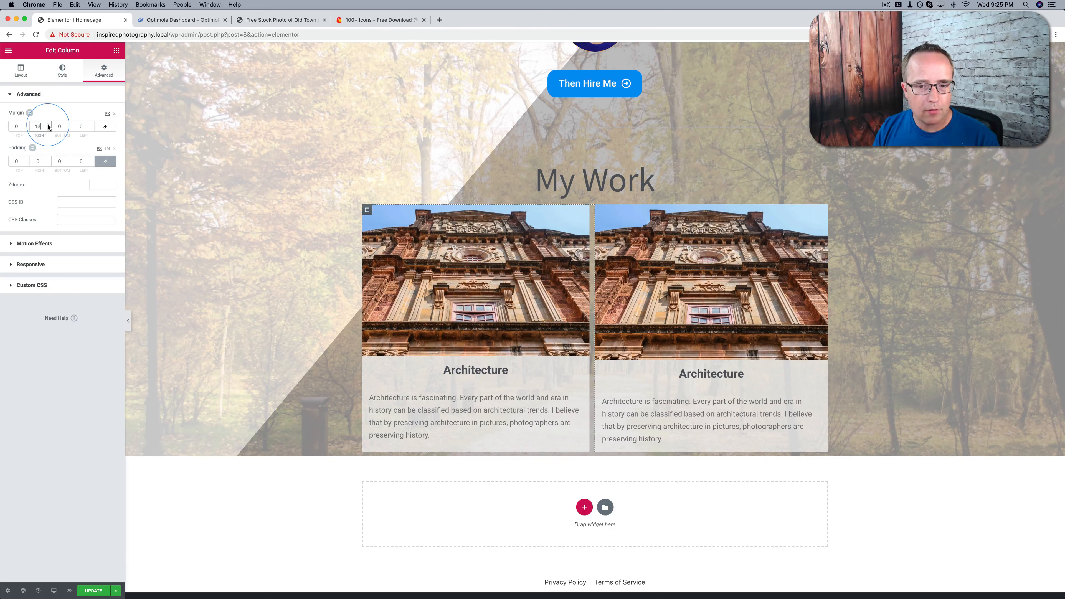
click(48, 125)
click(48, 125)
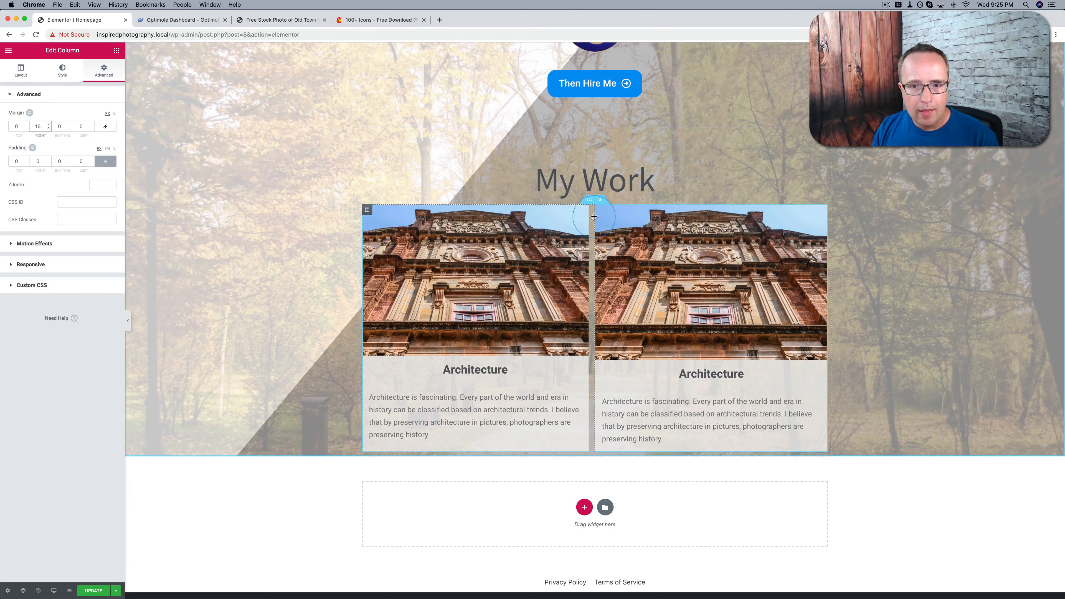
Set the second column's right margin to 15 px to match the first column
click(599, 210)
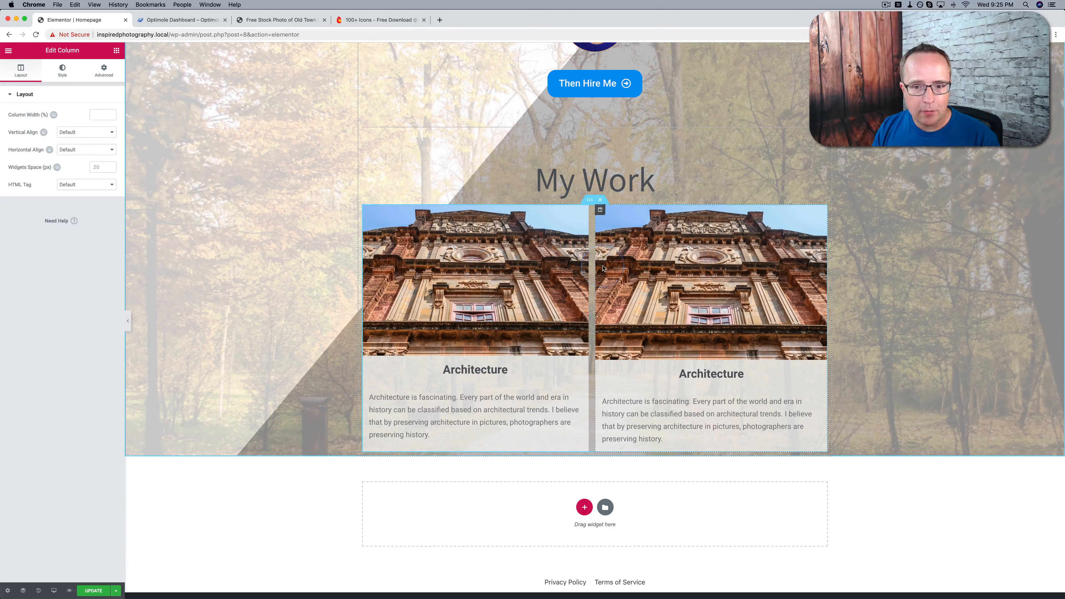
click(611, 358)
click(104, 70)
click(105, 127)
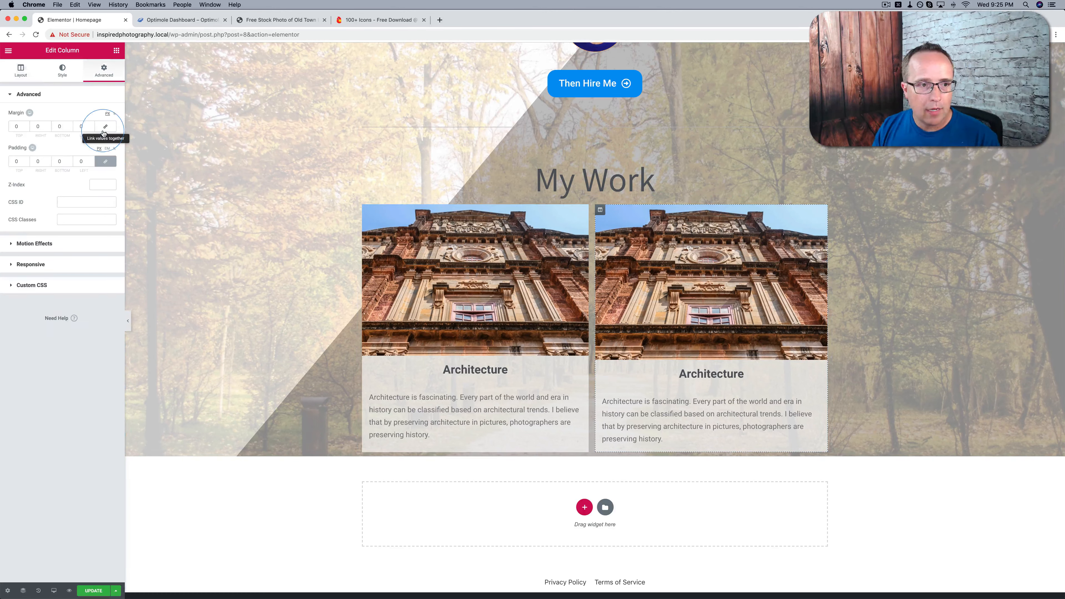
click(37, 127)
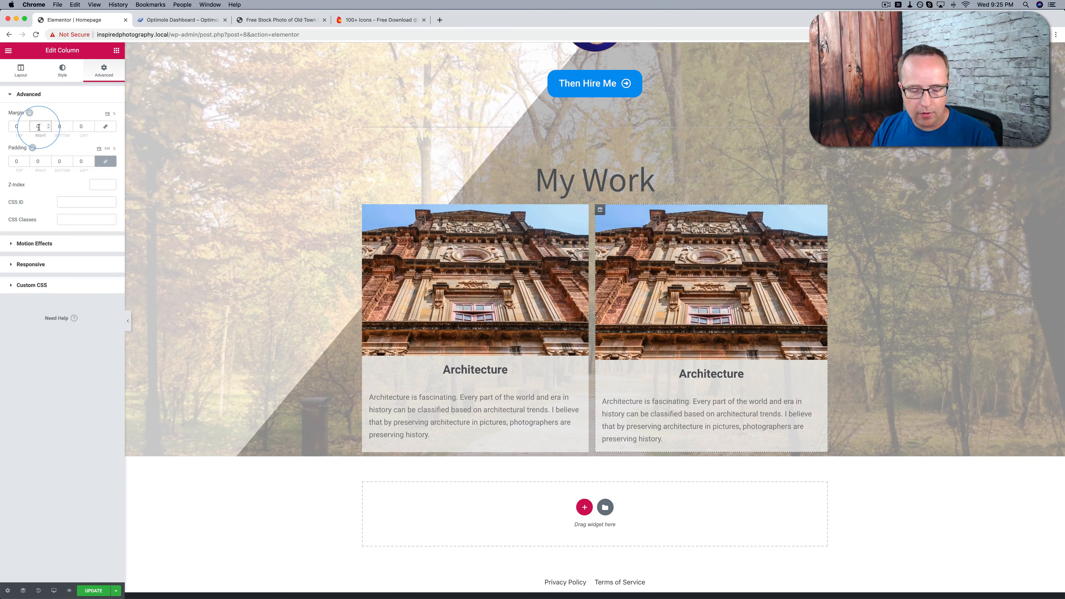
text(15)
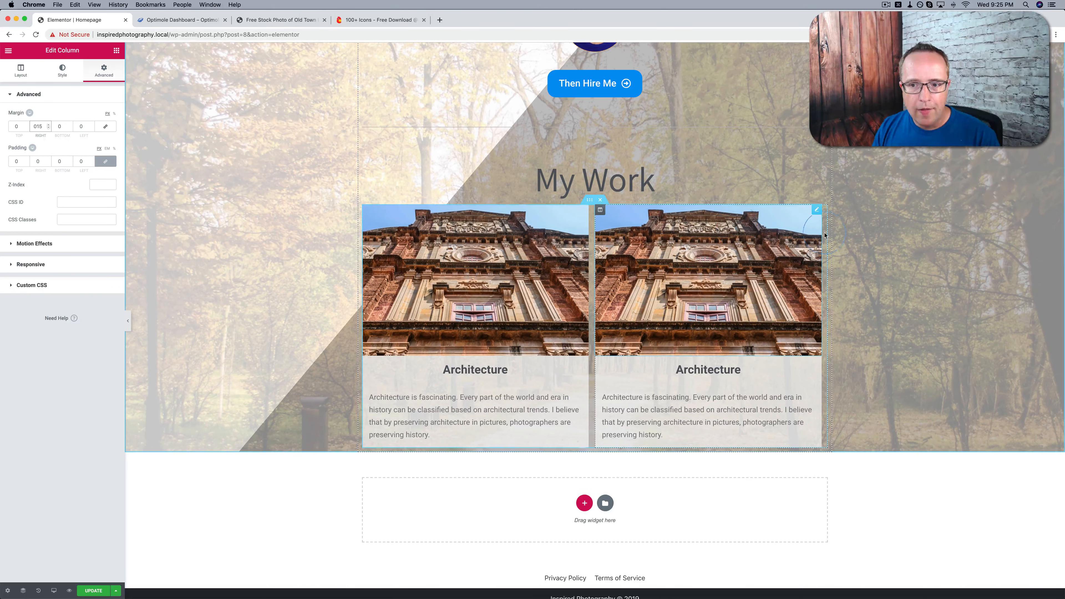
Replace the second column's image with the rocky seashore photo and change its heading to "Scenery"
click(646, 393)
click(645, 289)
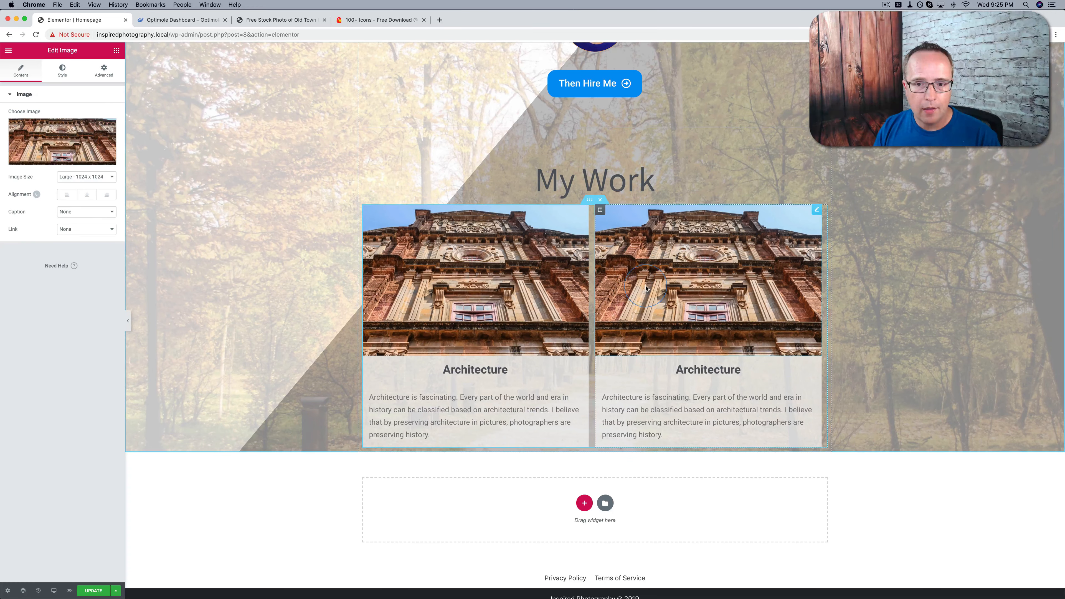
click(78, 141)
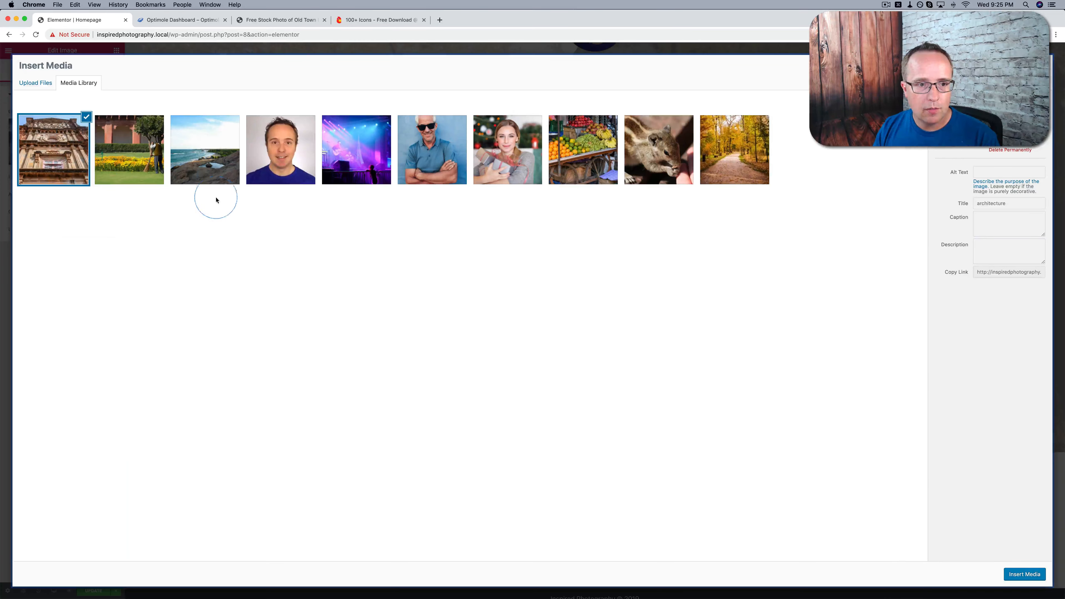
click(218, 157)
click(1025, 574)
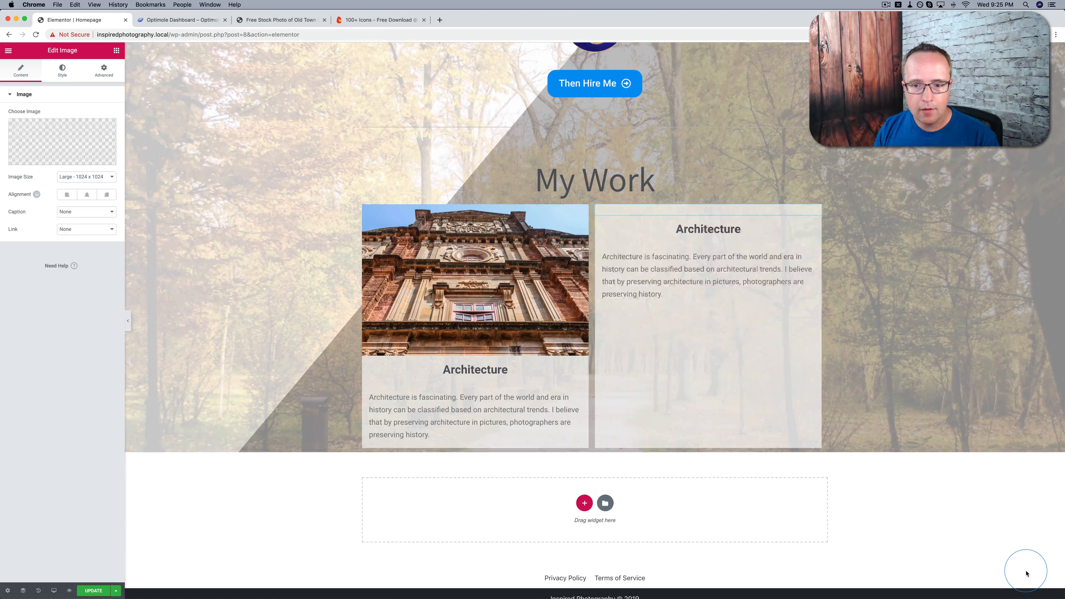
double_click(708, 373)
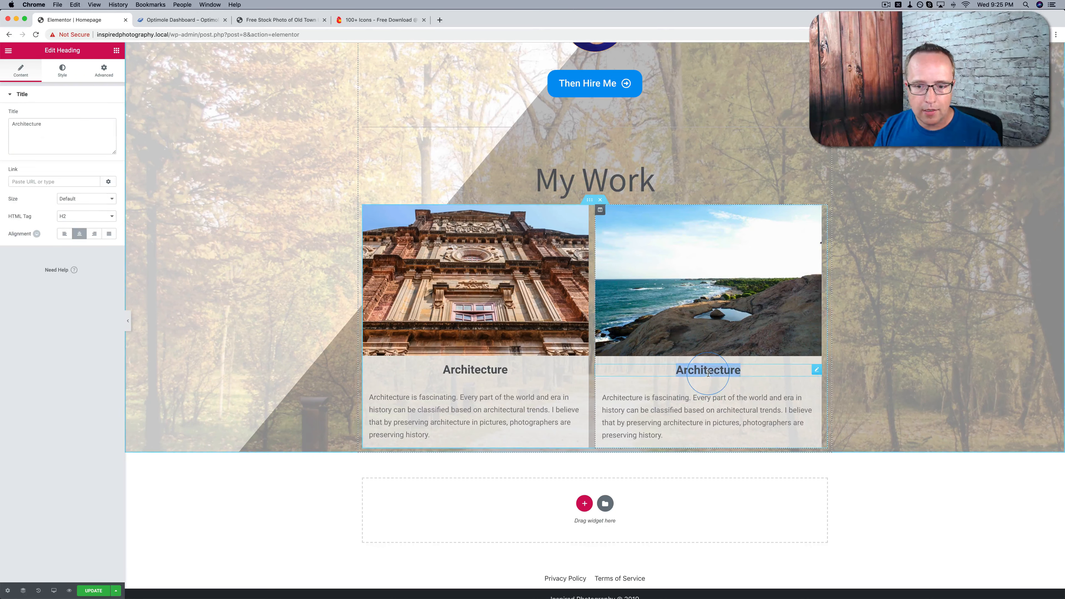
text(Scenery)
Replace the text below the Scenery heading with the copied paragraph about the natural world and the Albert Einstein quote
click(720, 420)
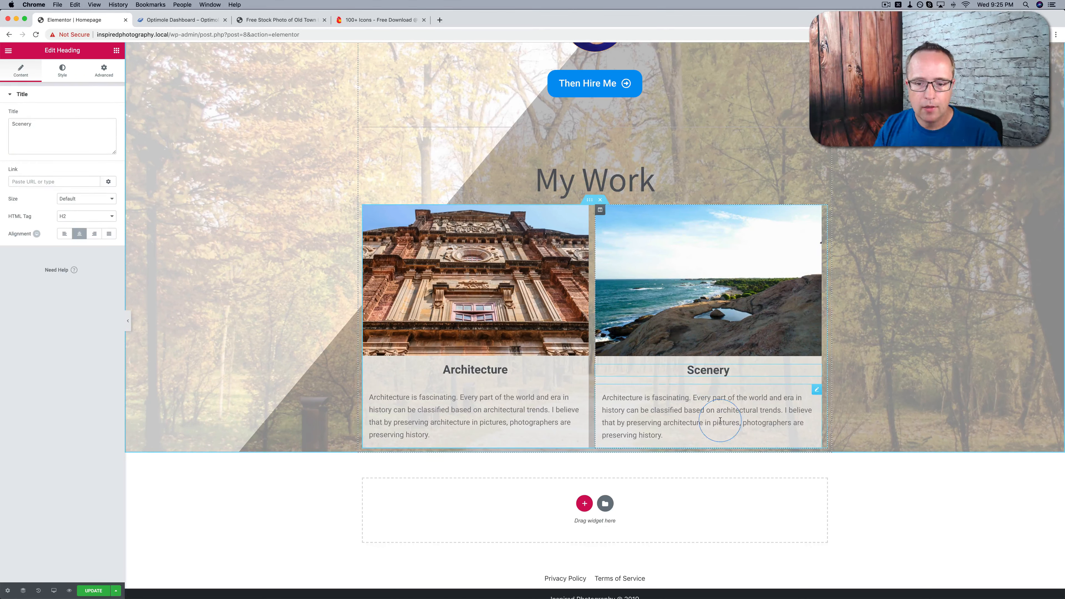
click(675, 405)
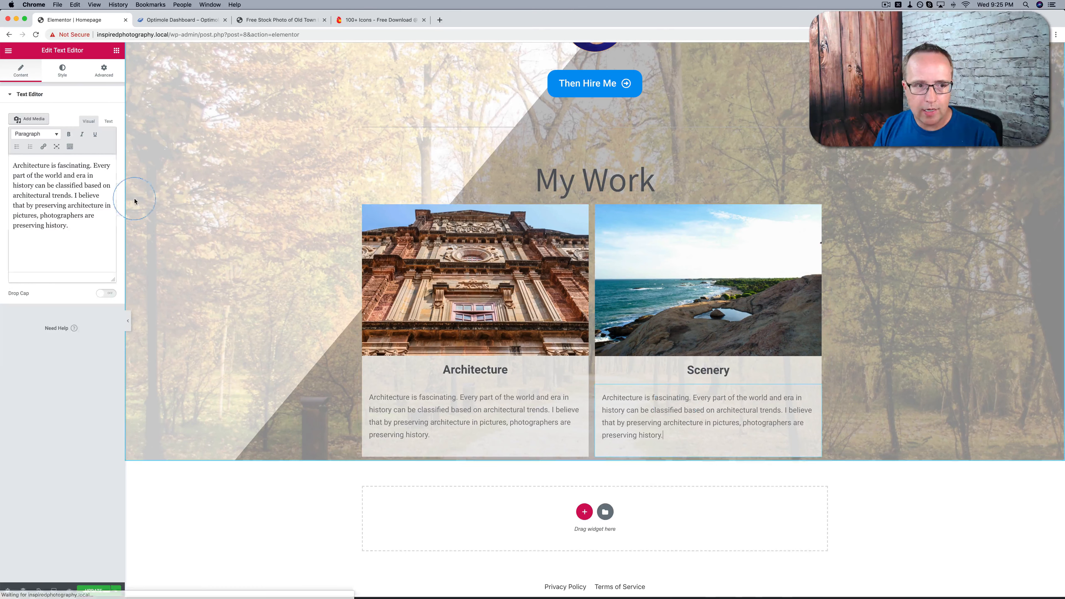
click(108, 120)
key(super+a)
text(The natural world provides endless opportunities to capture miracles on camera. Albert Einstein once said, "There are only two ways to live your life. One is as though nothing is a miracle. The other is as though everything is a miracle.")
scroll(221, 257, down, 1)
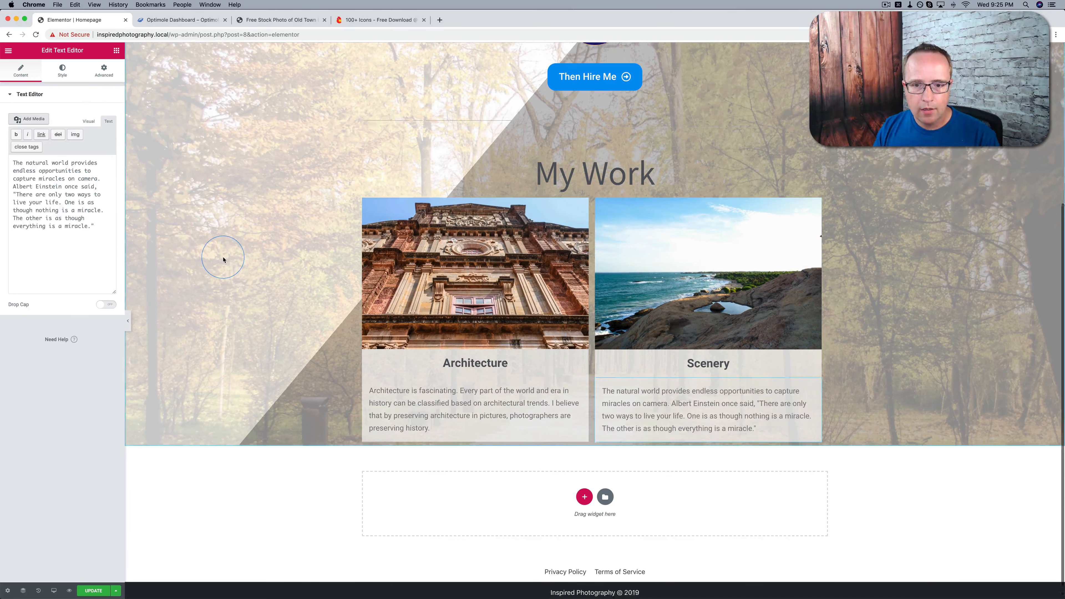
click(742, 274)
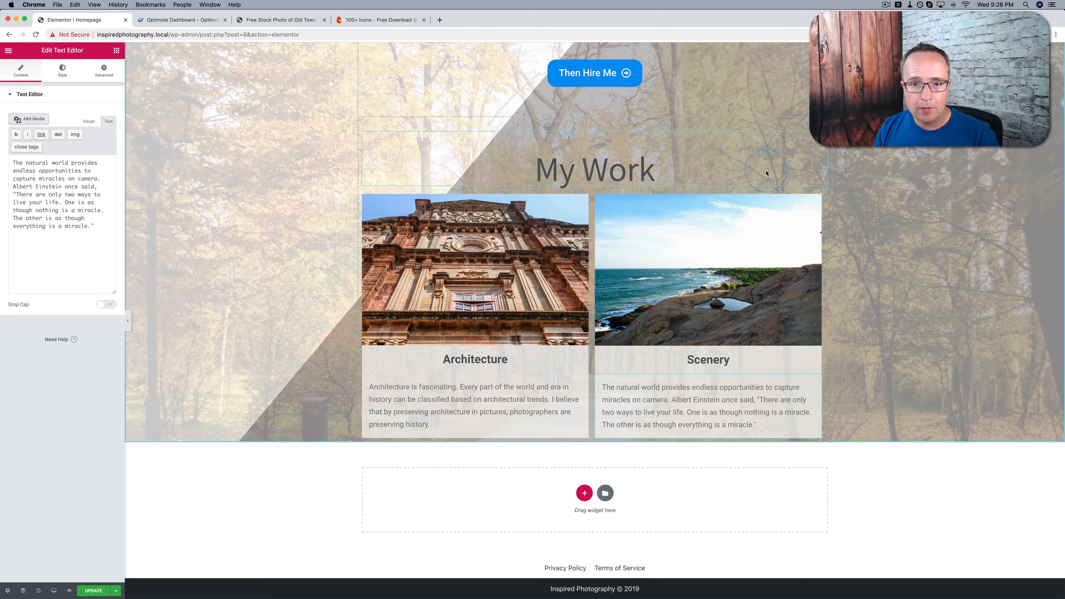
Set the "My Work" heading's bottom margin to 48 px
click(818, 147)
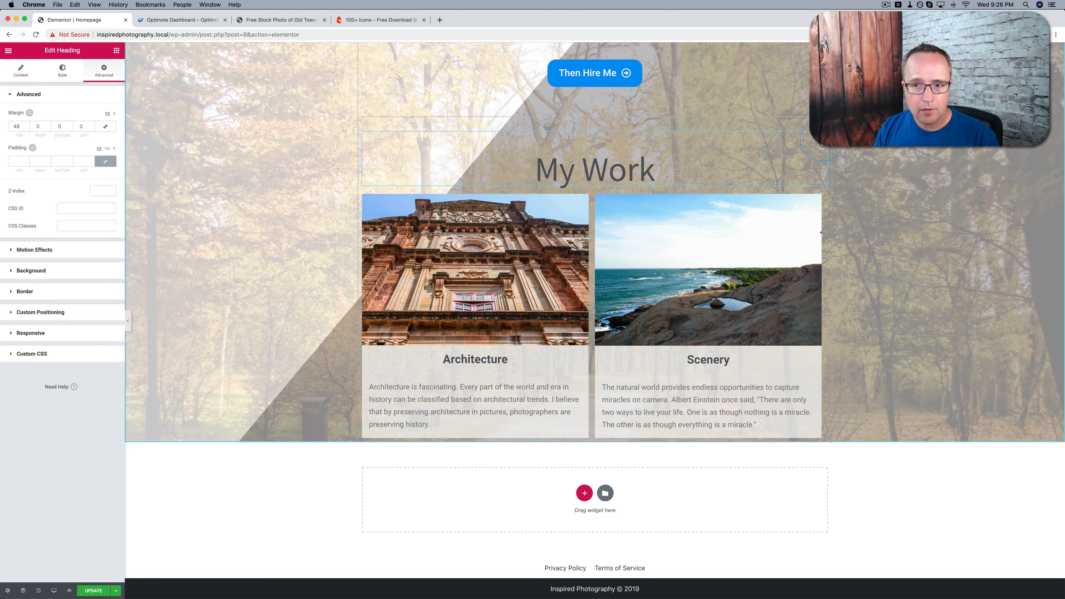
click(71, 126)
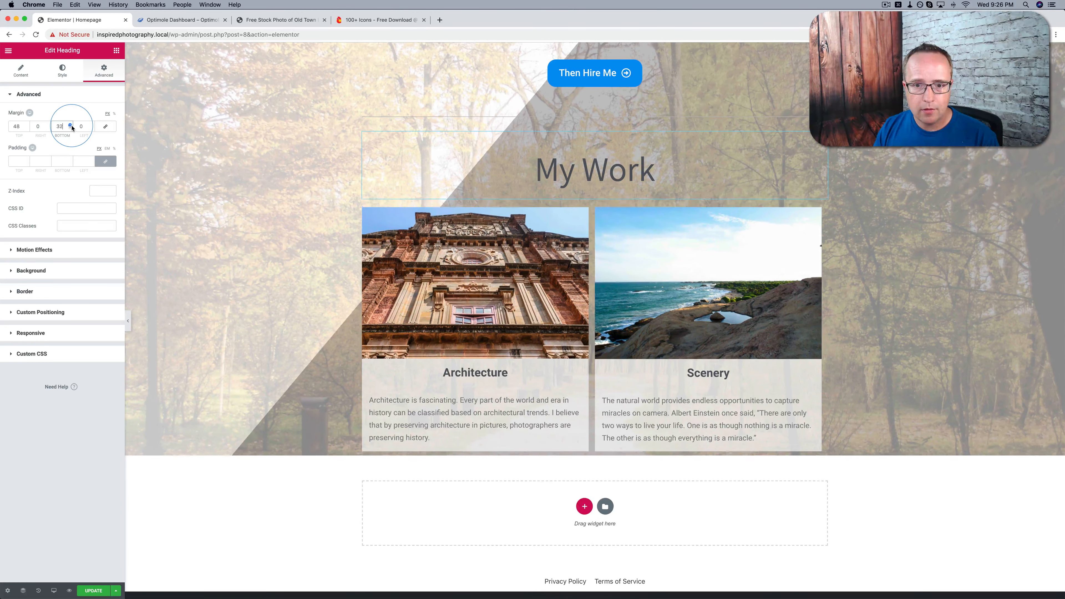
scroll(594, 210, down, 1)
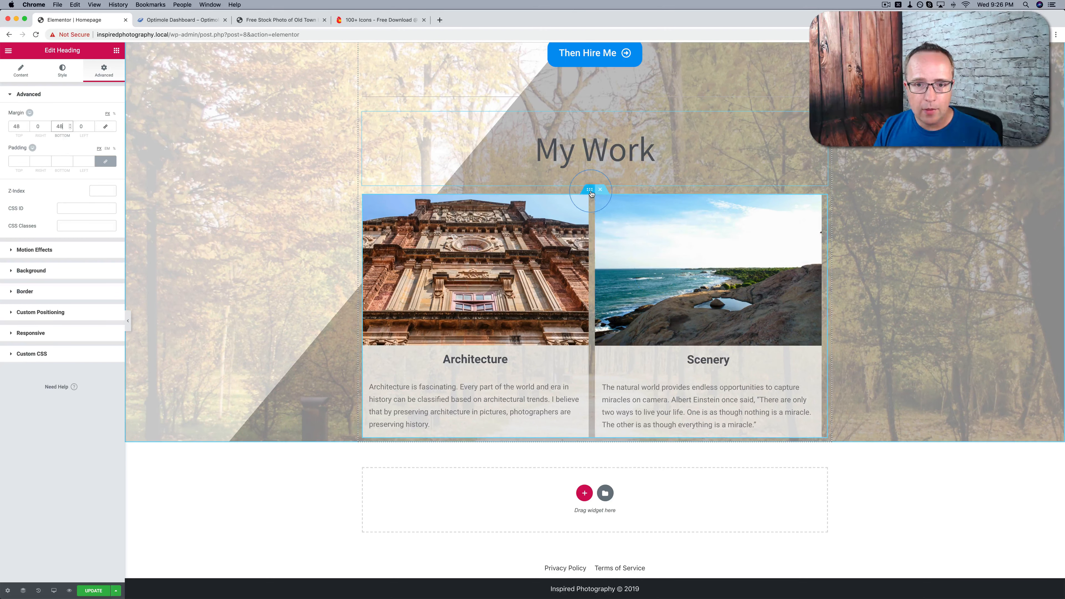
Duplicate the inner section that holds the Architecture and Scenery columns
right_click(591, 193)
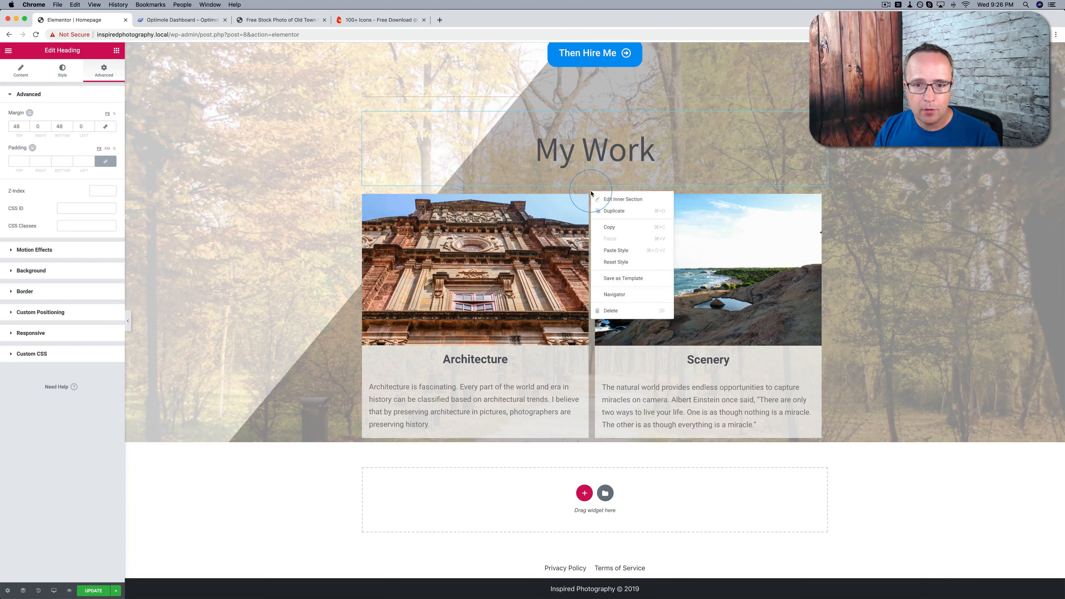
click(614, 211)
scroll(550, 315, down, 5)
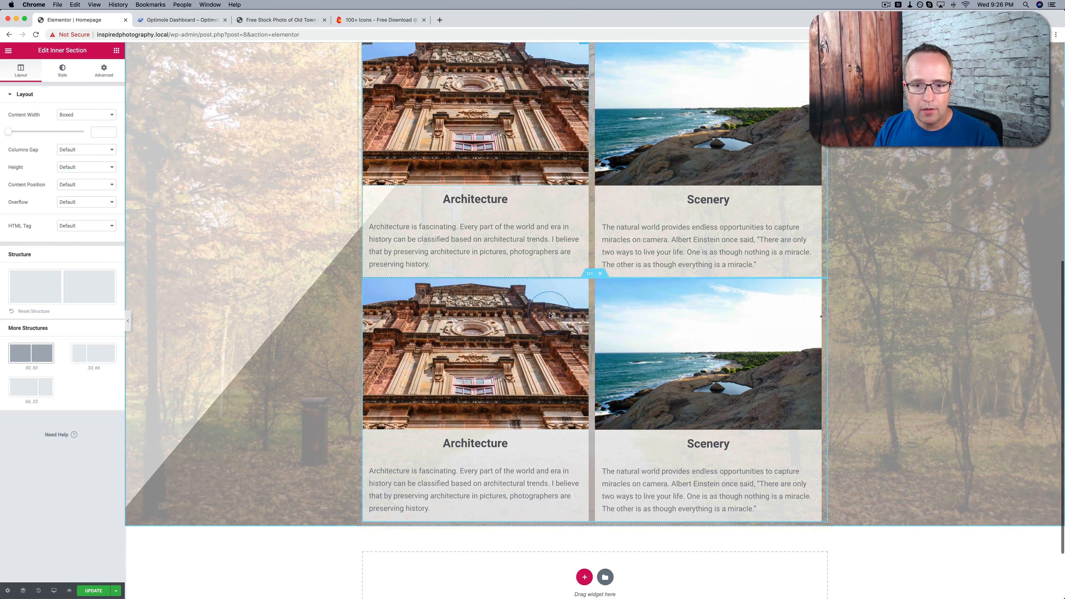
Unlink the first inner section's margin values and set its bottom margin to 50 px
scroll(587, 277, up, 2)
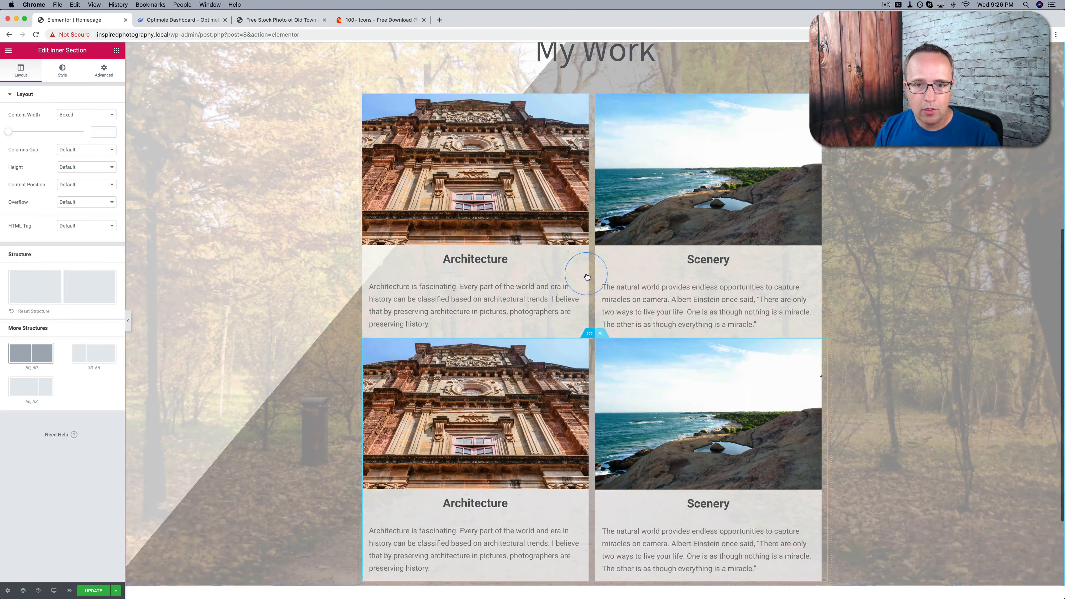
click(590, 92)
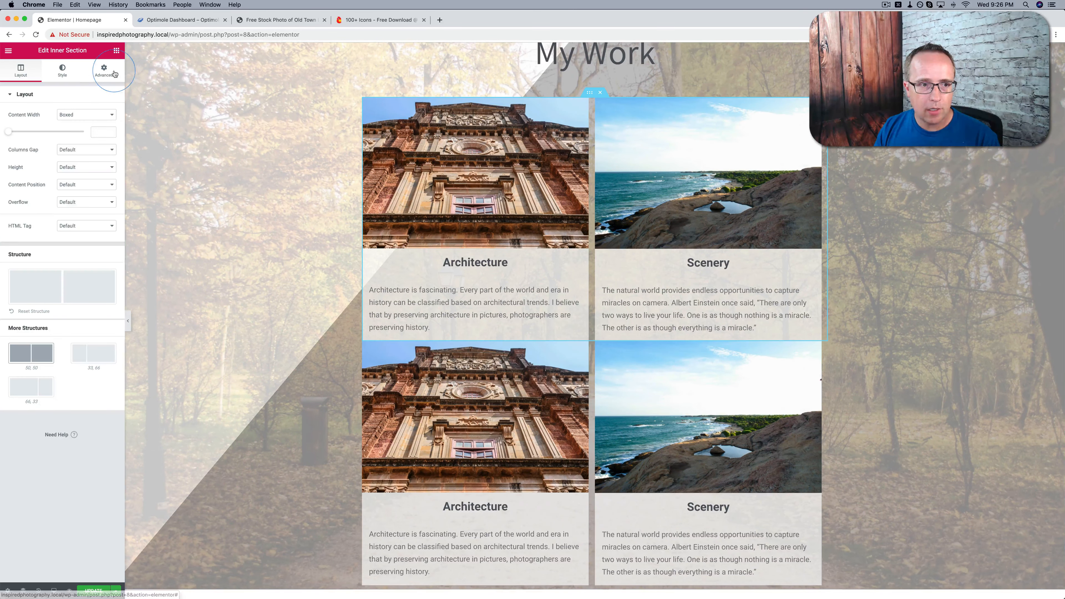
click(103, 71)
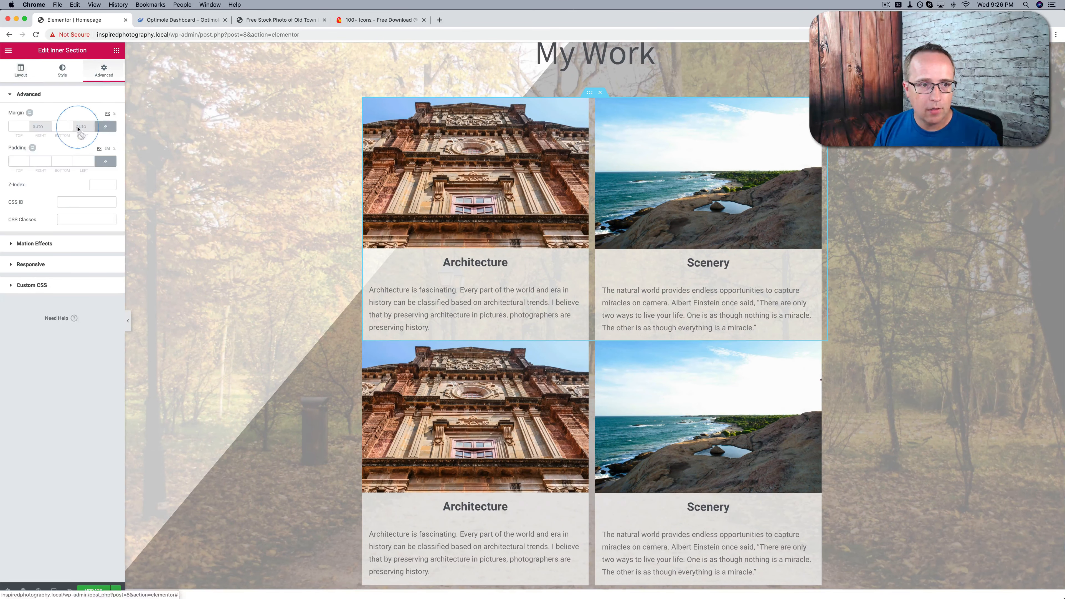
click(105, 126)
click(70, 125)
click(70, 126)
drag(70, 125, 69, 125)
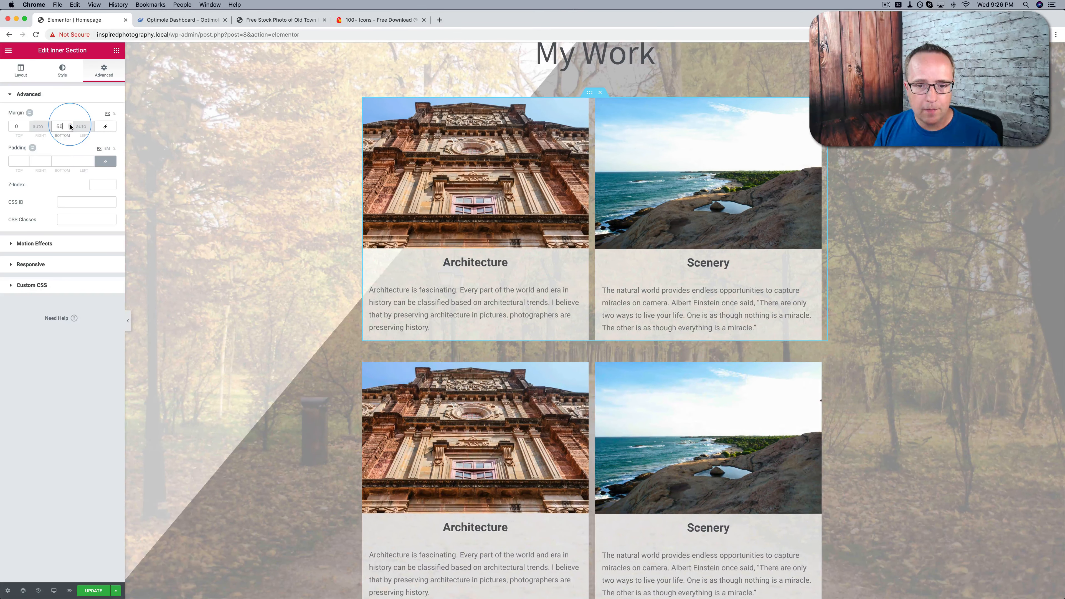
scroll(419, 268, down, 5)
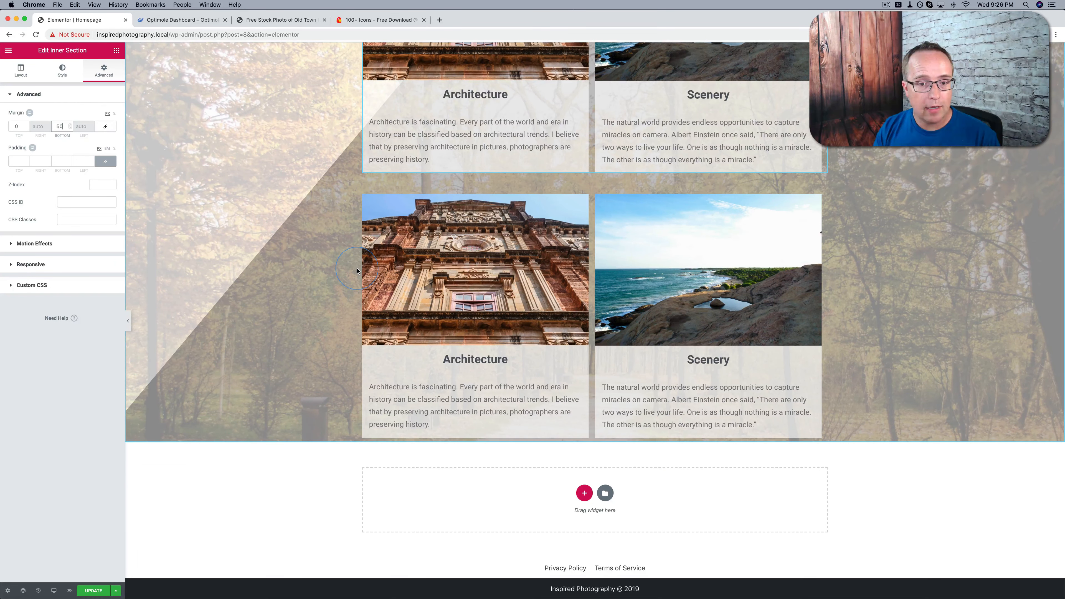
In the second row's Architecture column, replace the image with the concert photo and change the heading to "Live Events"
click(357, 271)
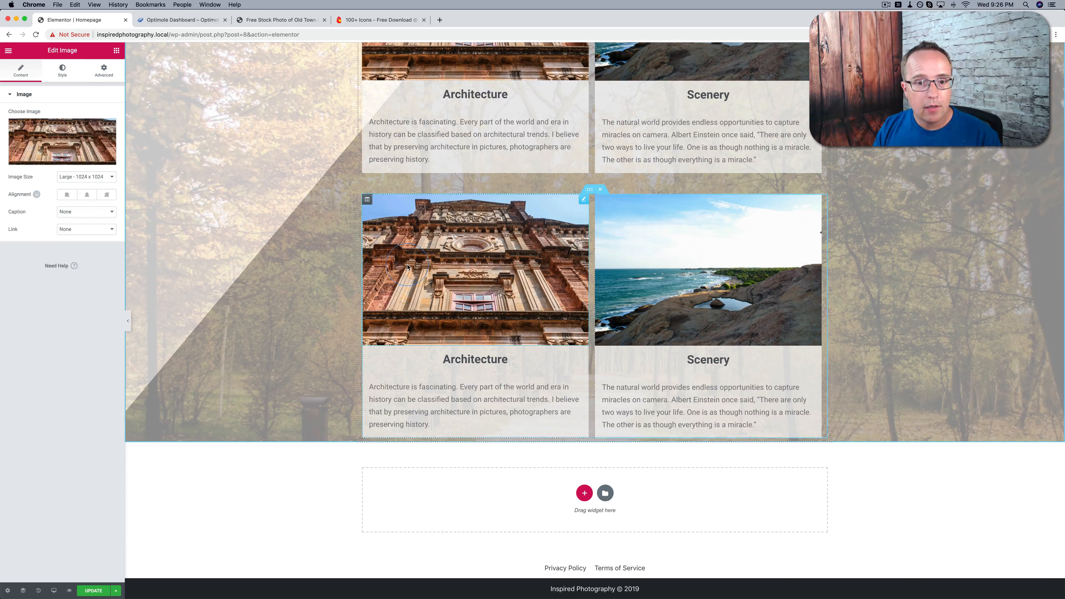
click(60, 141)
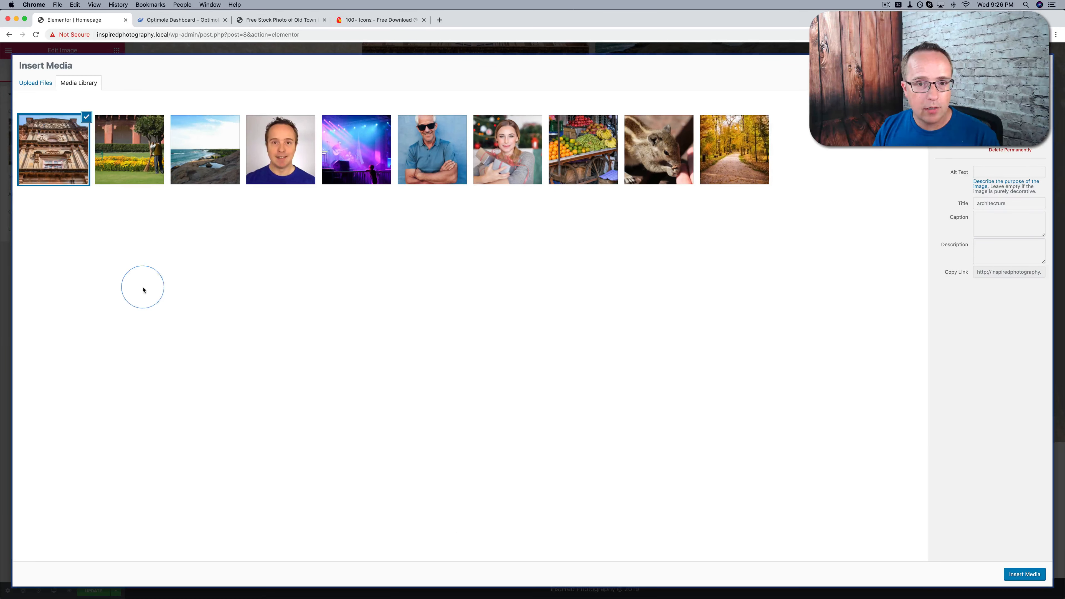
click(354, 174)
click(1043, 575)
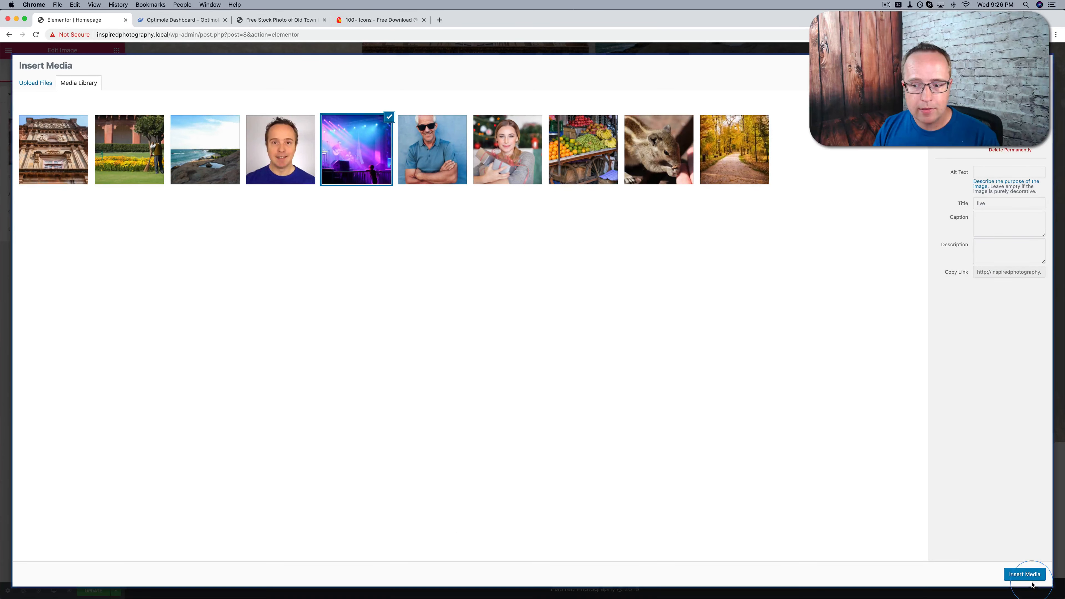
double_click(481, 359)
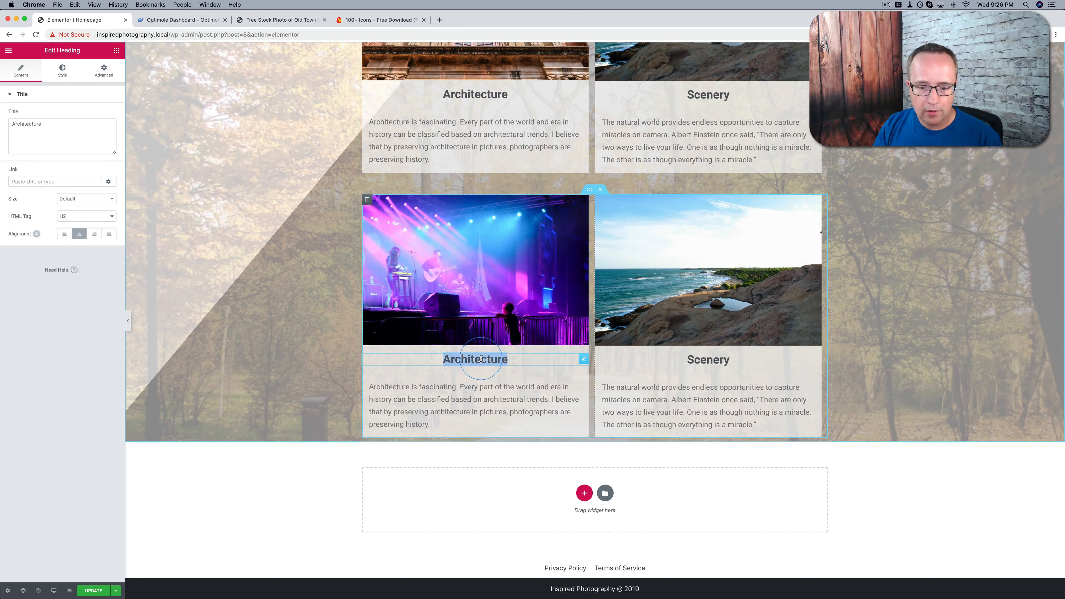
text(L)
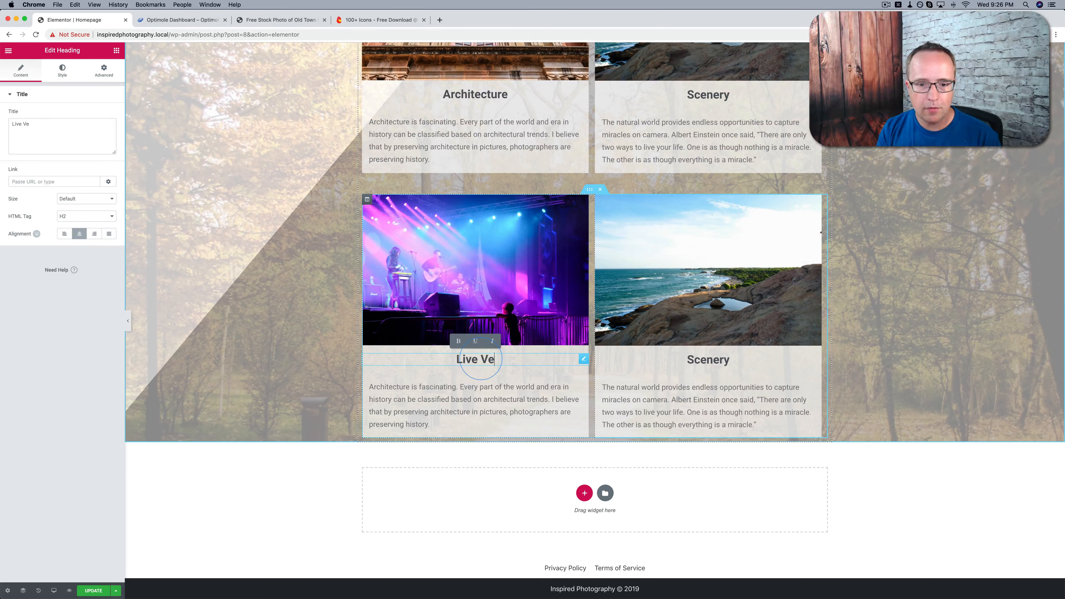
text(ive Events)
Replace the text below the Live Events heading with the copied paragraph beginning "Life is meant to be experienced live"
click(492, 419)
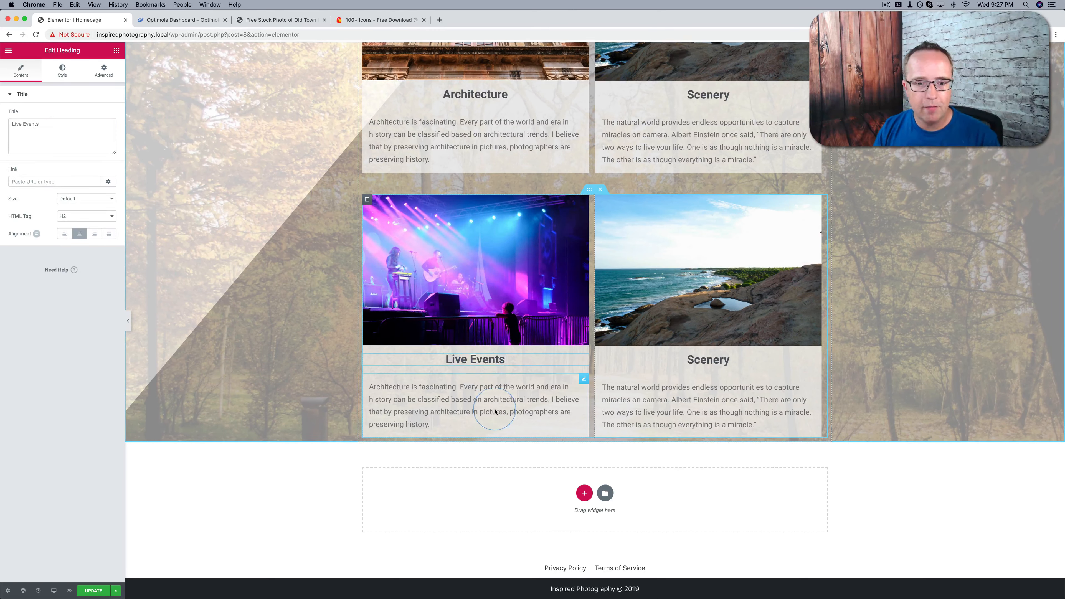
click(108, 122)
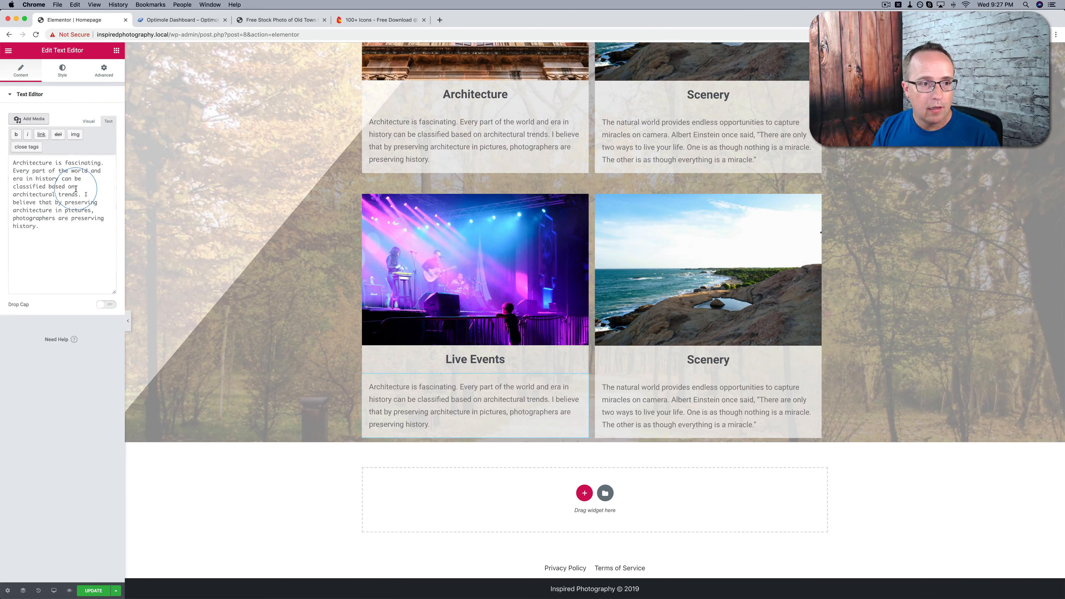
click(76, 189)
key(super+a)
text(Life is meant to be experienced live, but you can't be everywhere all at once. So if you want to preserve memories or make new ones, I'm the perfect person to capture the excitement, enthusiasm and fun of your live event.)
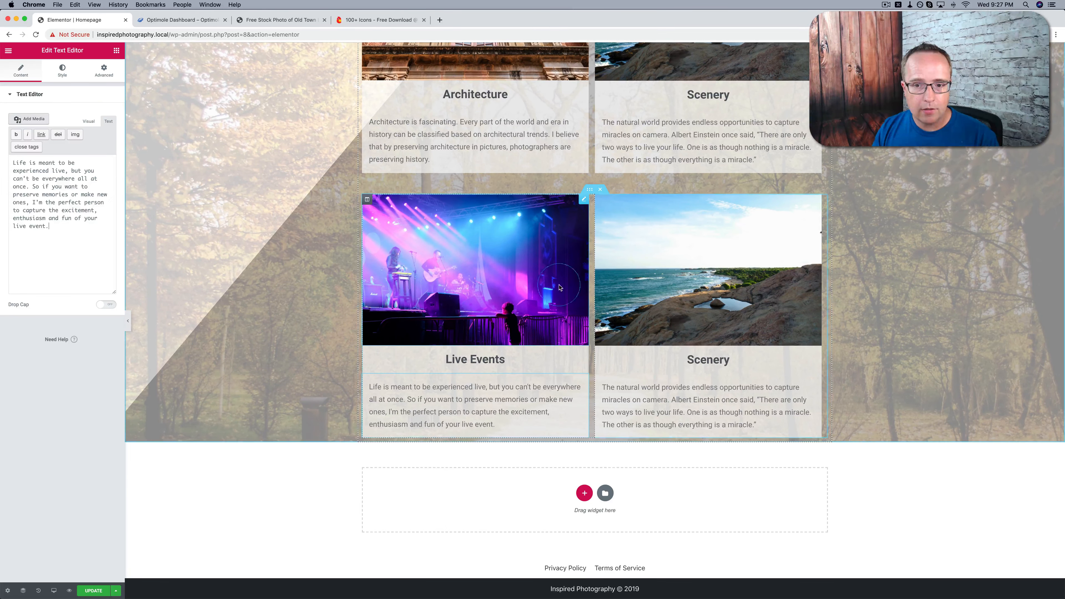
In the second row's Scenery column, replace the image with the close-ups squirrel photo and change the heading to "Close Ups"
click(624, 294)
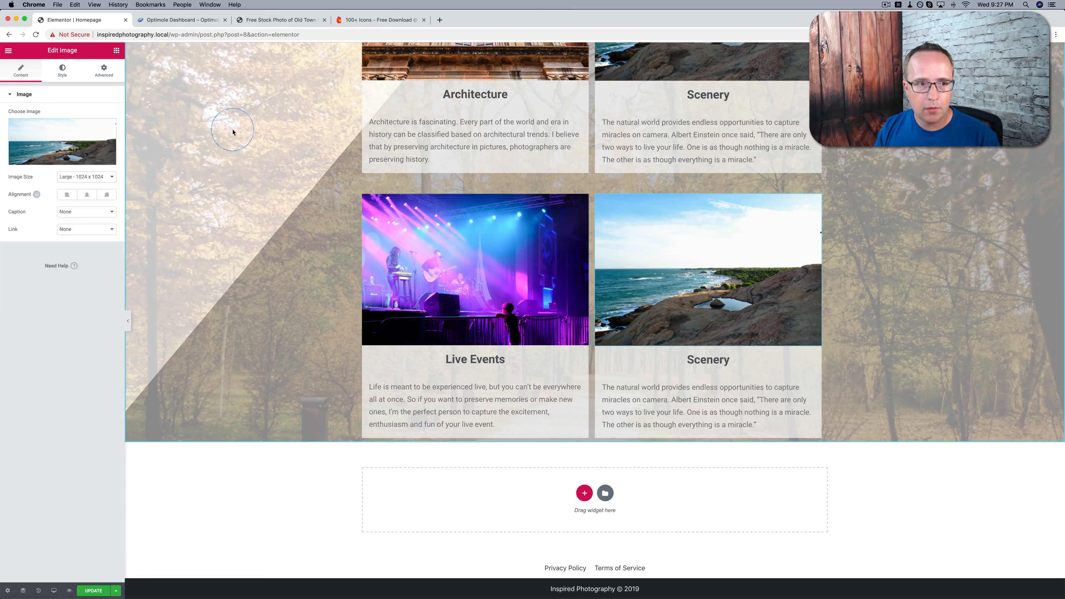
click(71, 158)
click(663, 159)
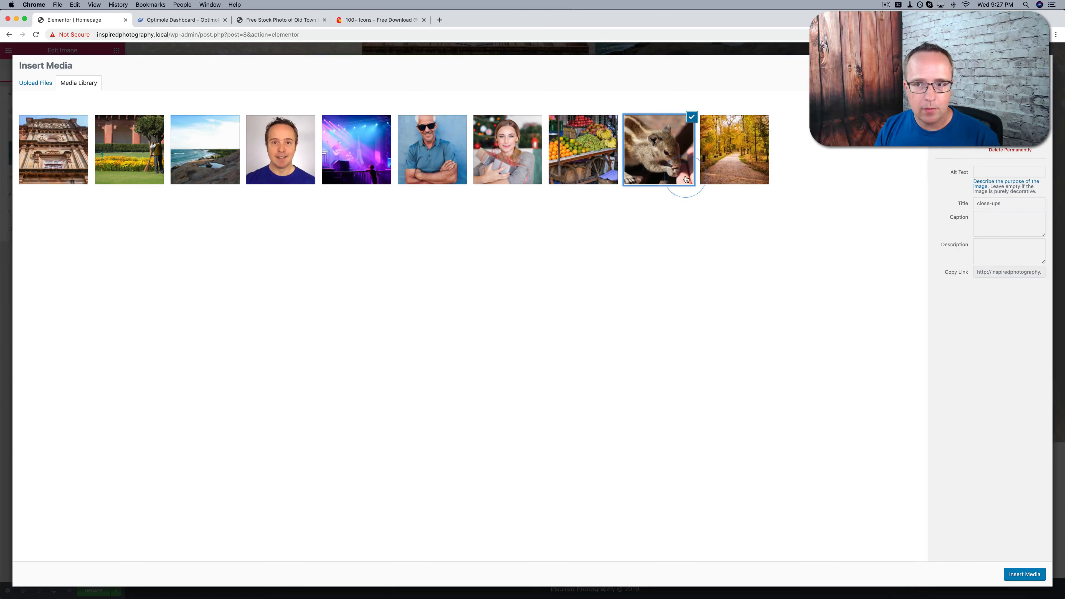
click(1021, 577)
double_click(708, 360)
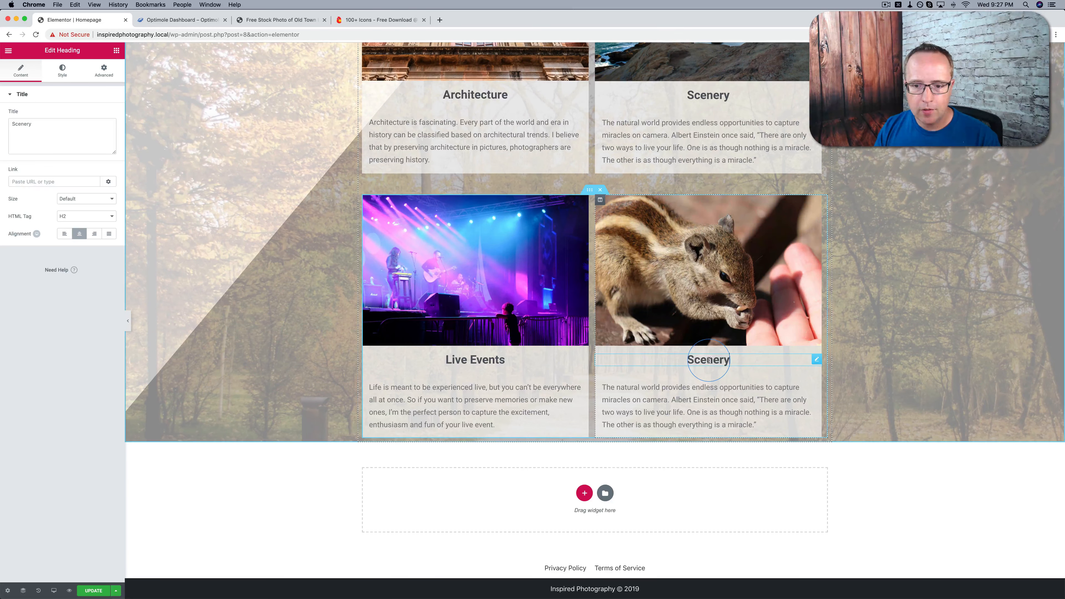
text(Close Ups)
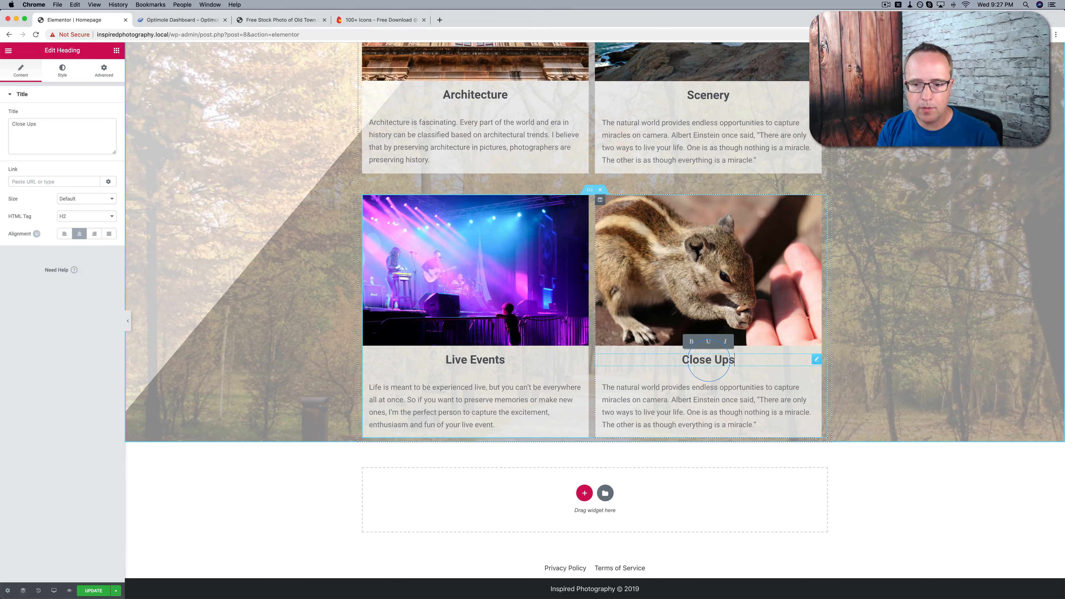
Replace the text below the Close Ups heading with the copied paragraph beginning "Our eyes aren't trained to notice the fine details"
click(676, 408)
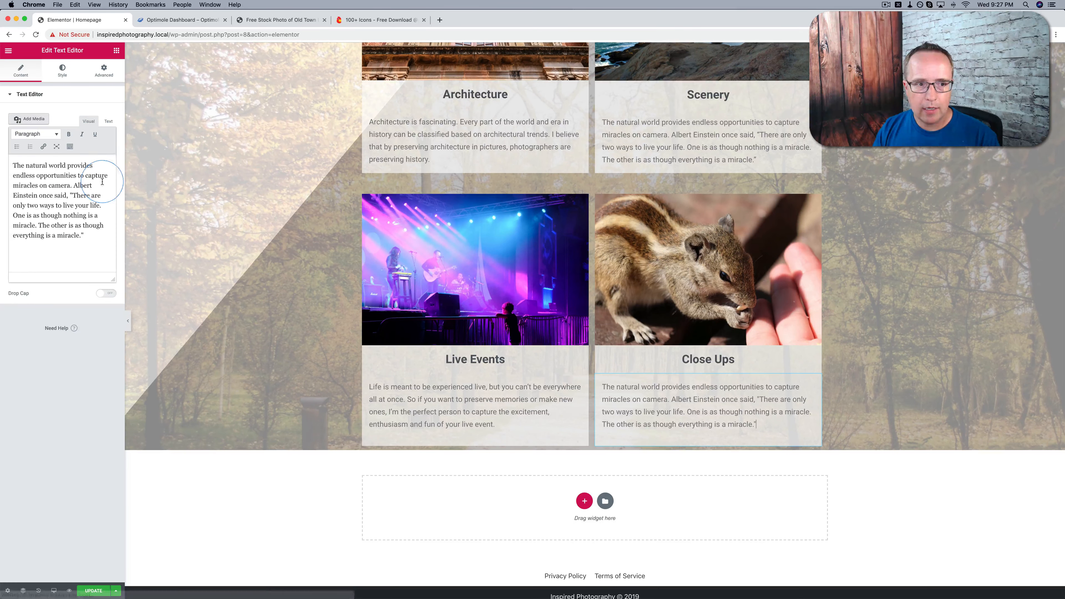
click(112, 126)
click(70, 202)
key(super+a)
text(Our eyes aren't trained to notice the fine details that close up shots can reveal. When you take a moment to look through close up photographs, you'll see a whole world you haven't noticed before.)
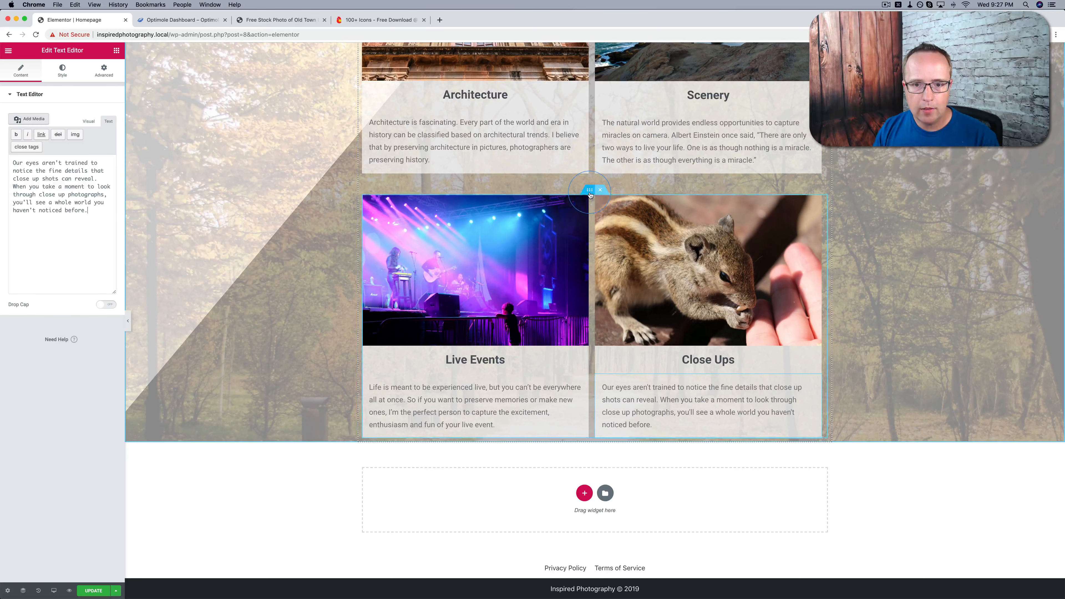
Duplicate the Live Events and Close Ups inner section, and give the original an unlinked bottom margin of 50 px
right_click(591, 194)
click(604, 212)
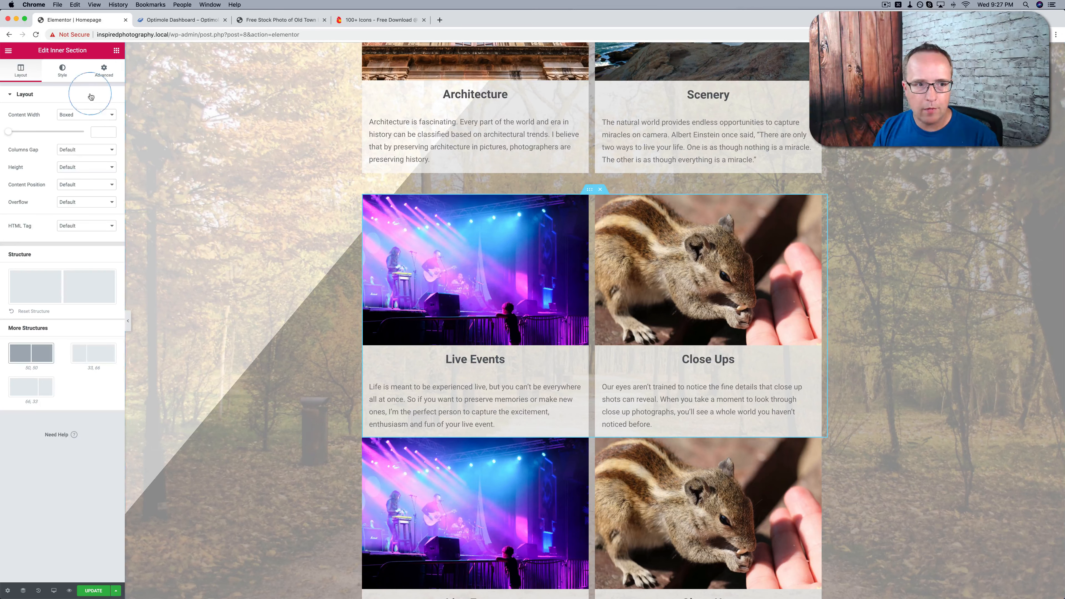
click(104, 71)
scroll(485, 239, up, 3)
scroll(485, 239, up, 2)
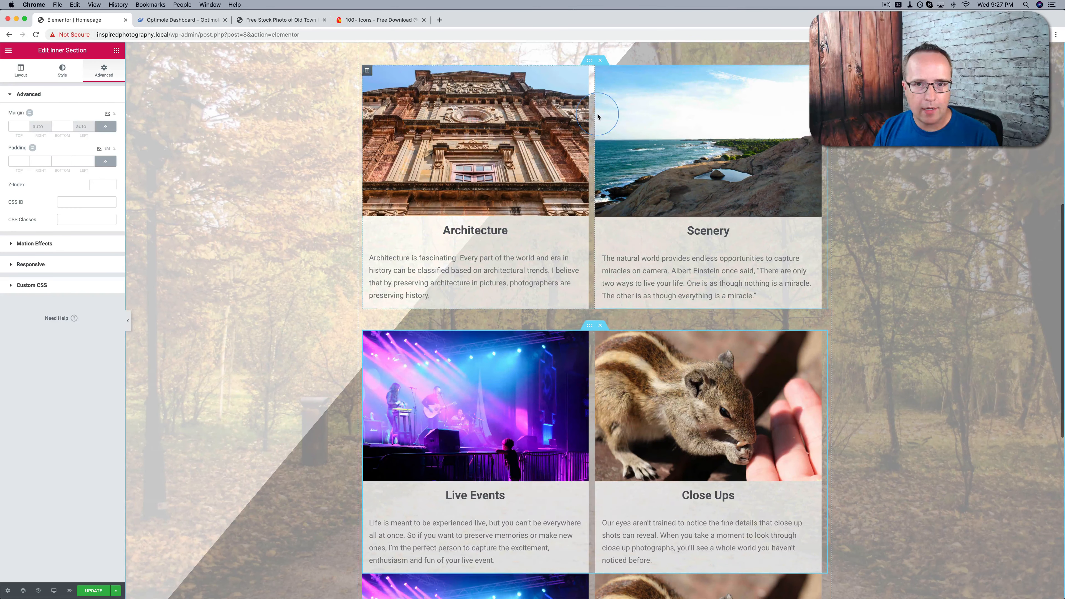
click(589, 60)
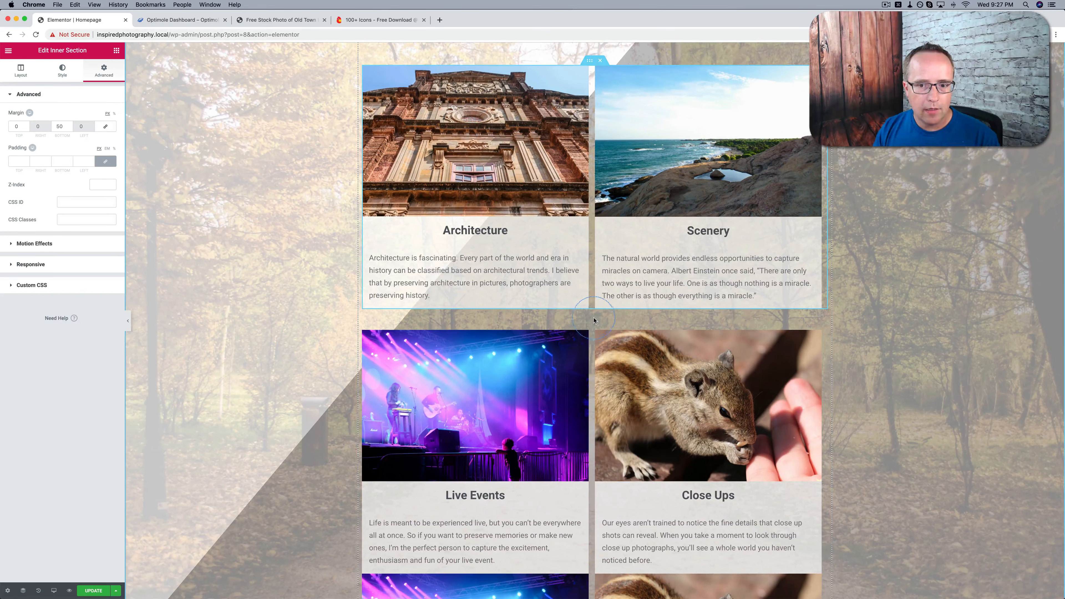
click(587, 332)
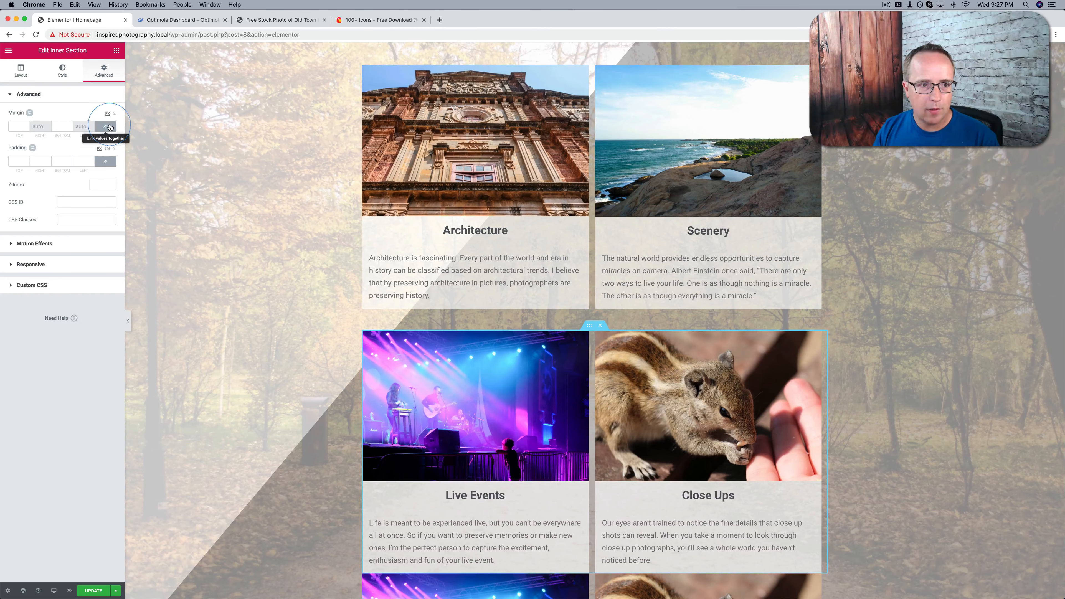
click(82, 127)
click(65, 127)
text(50)
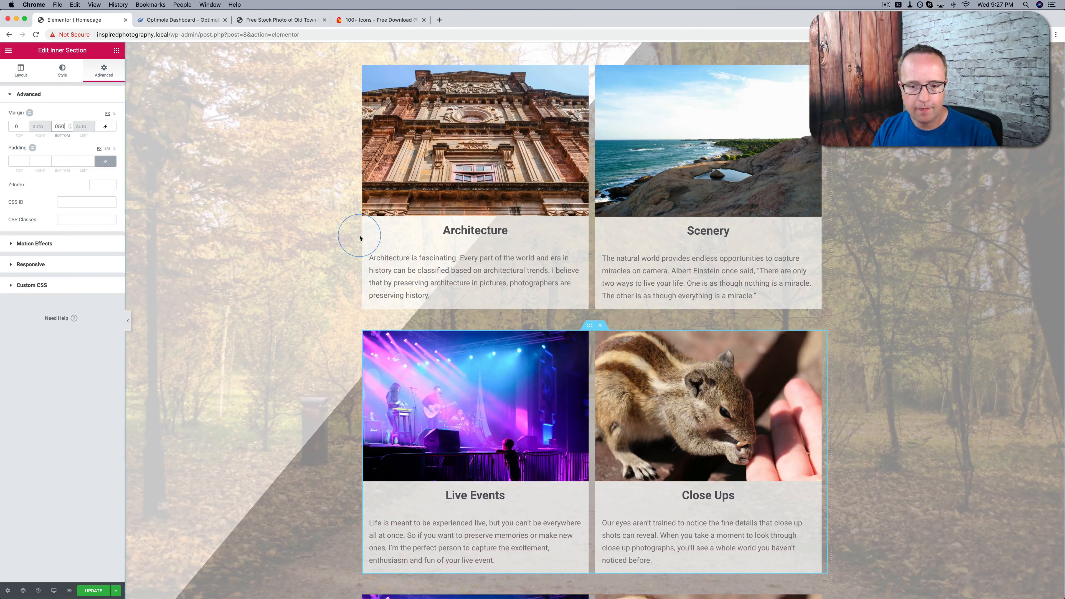
In the third row's Live Events column, replace the image with the food-photography fruit stand photo and change the heading to "Food"
scroll(359, 238, down, 9)
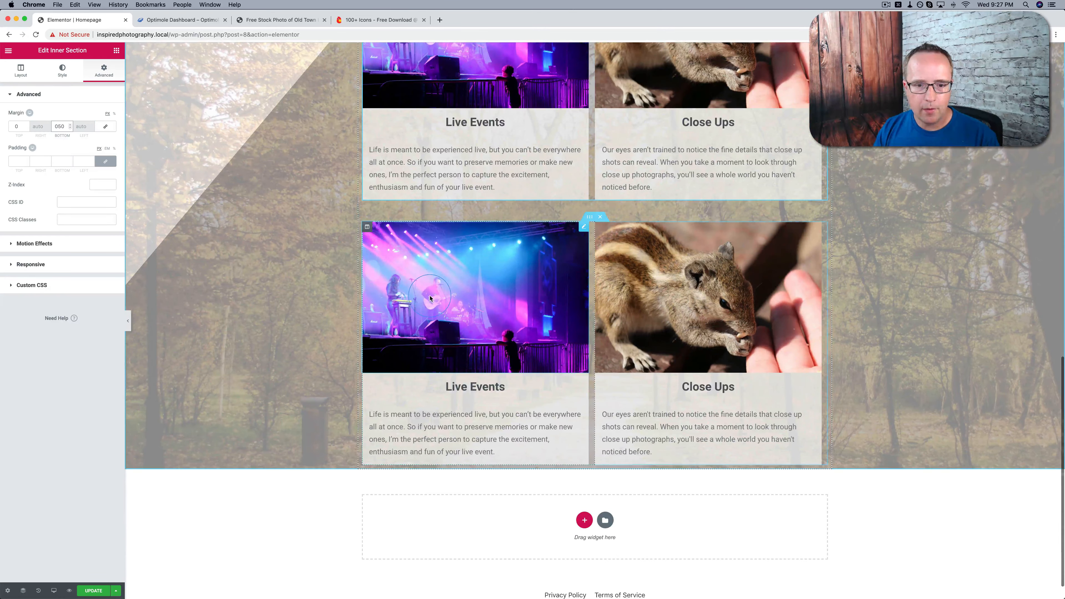
click(493, 278)
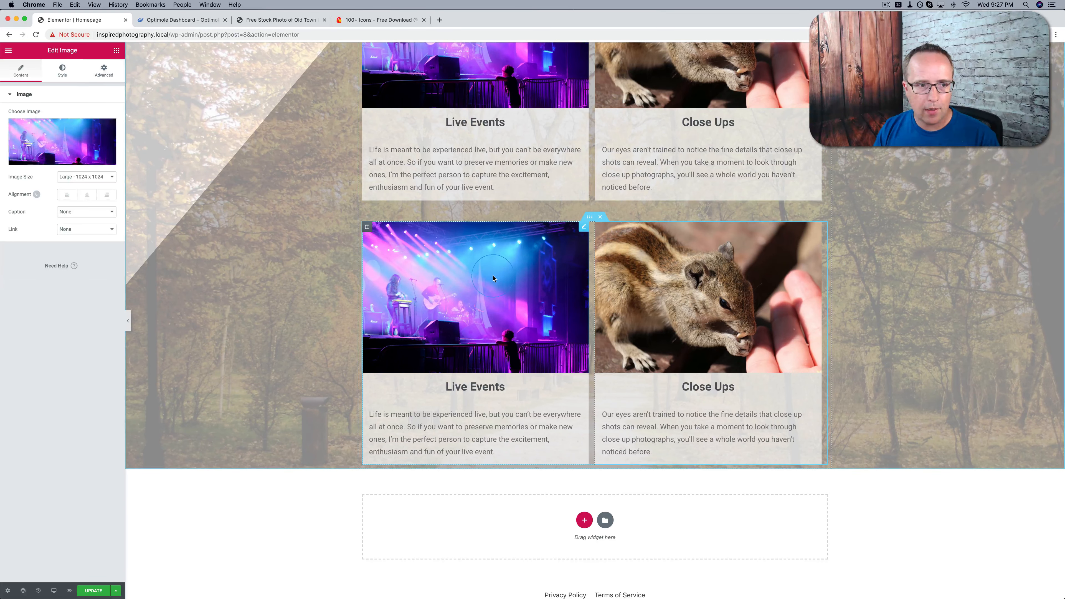
click(84, 134)
click(591, 159)
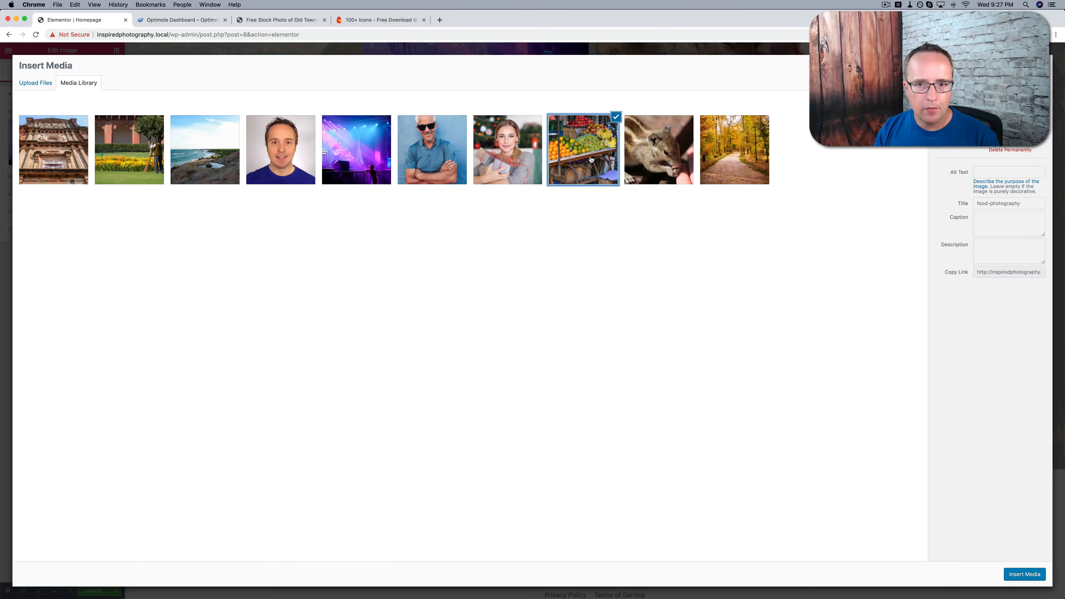
click(1024, 574)
triple_click(497, 386)
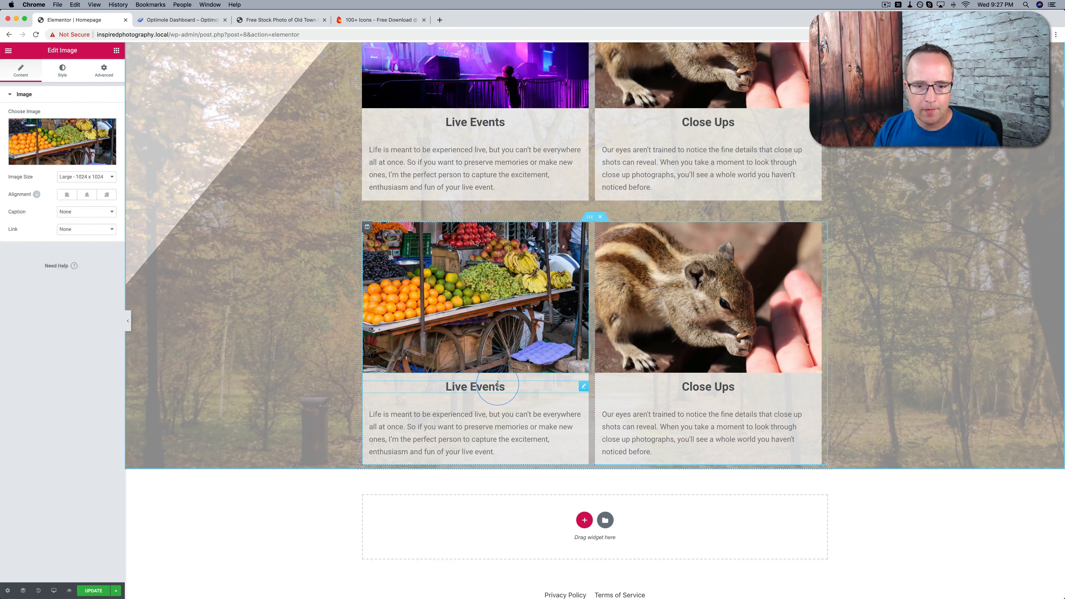
text(Food)
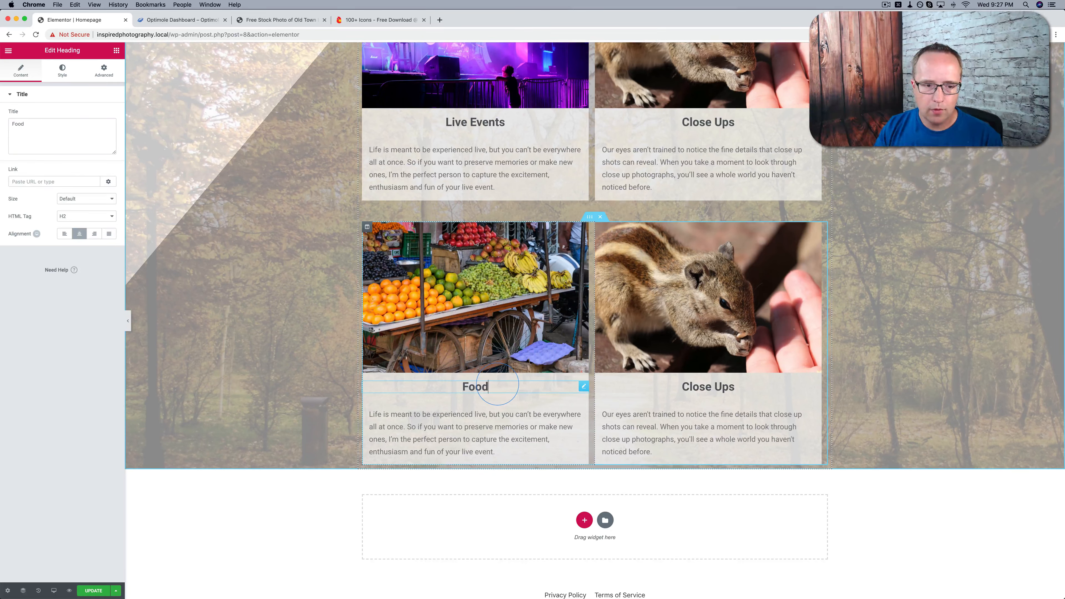
Replace the text below the Food heading with the copied paragraph about Pinterest and expert food photography
click(466, 423)
key(super+a)
text(Every been on Pinterest? If you have, you're probably seen some great pictures of food. Make your food product look as good as possible with expert photography. I have 12 years experience of taking photos of food.)
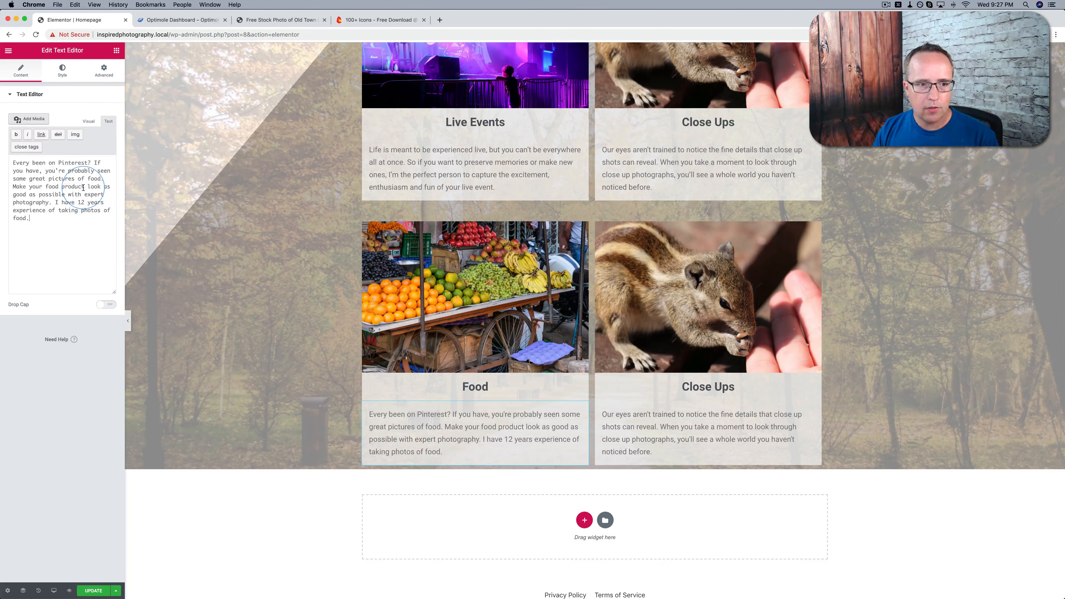
In the third row's Close Ups column, replace the image with the action garden photo and change the heading to "Action Shots"
click(708, 294)
click(108, 125)
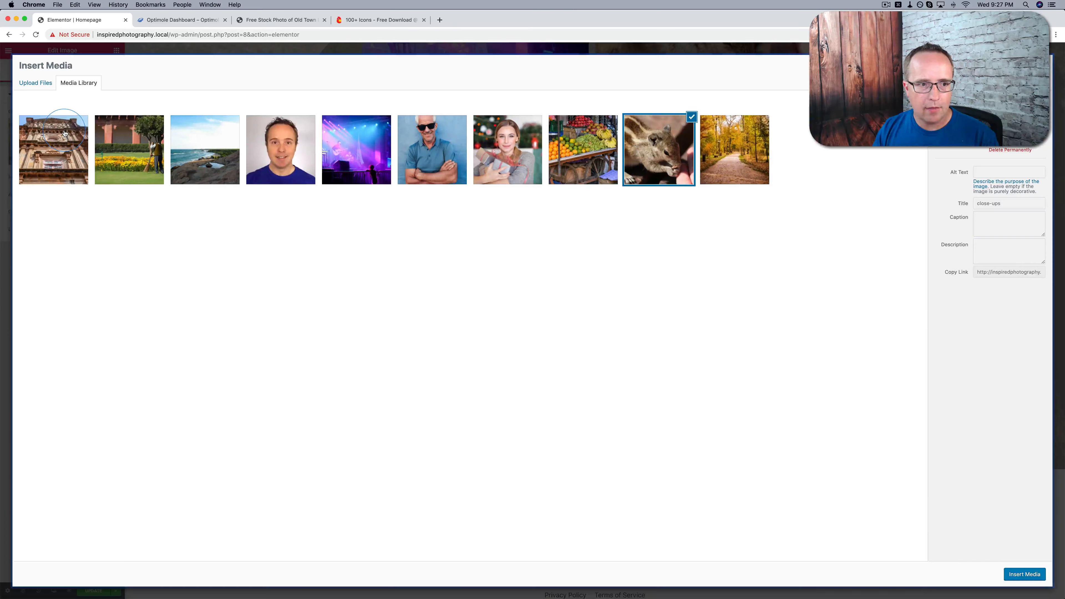
click(124, 136)
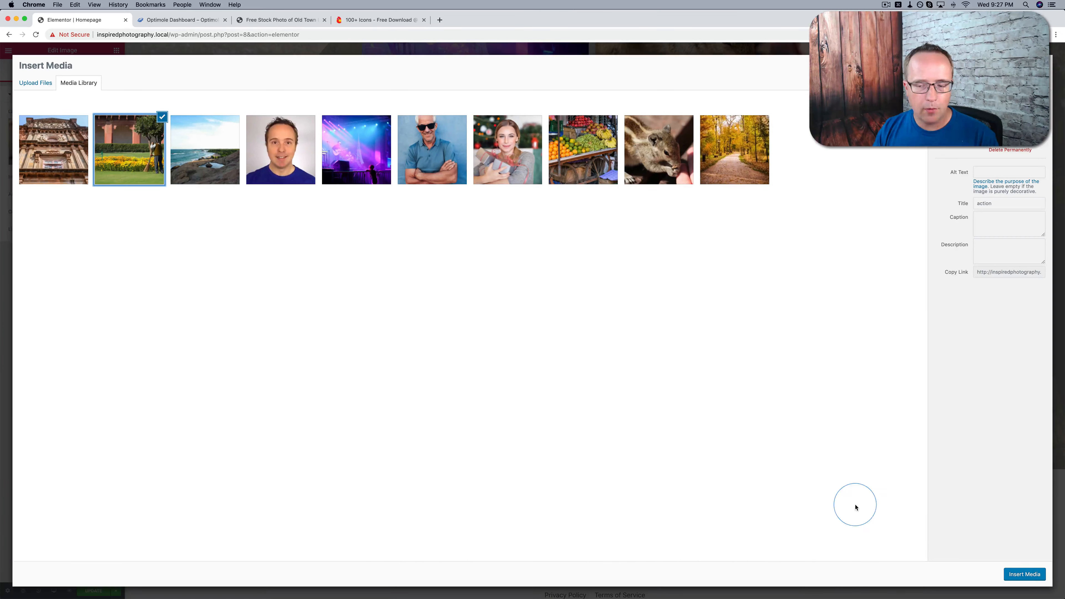
click(1023, 573)
click(694, 384)
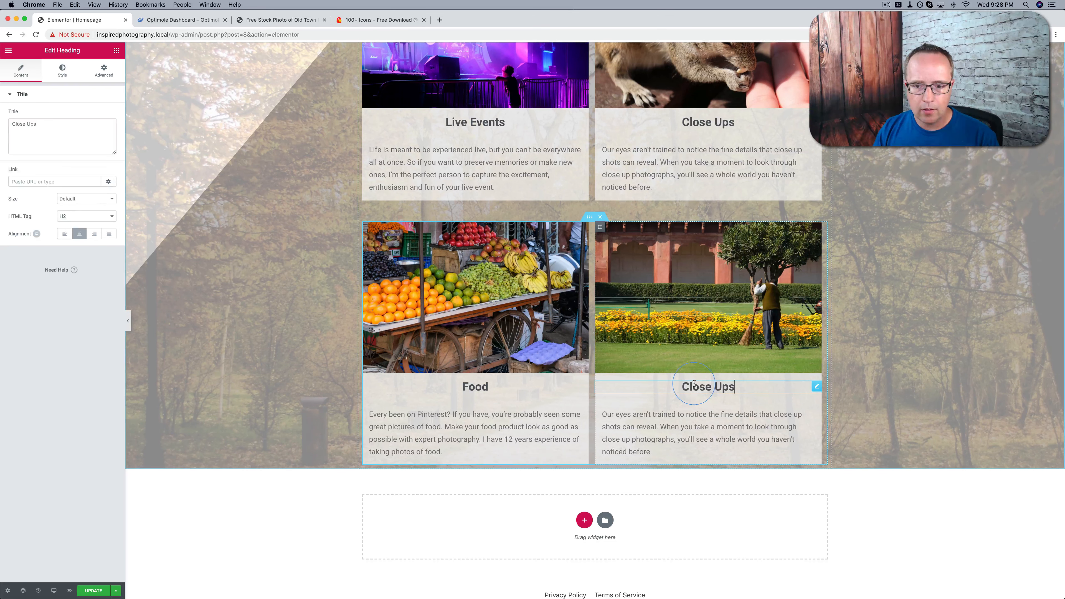
triple_click(694, 384)
text(Action Shots)
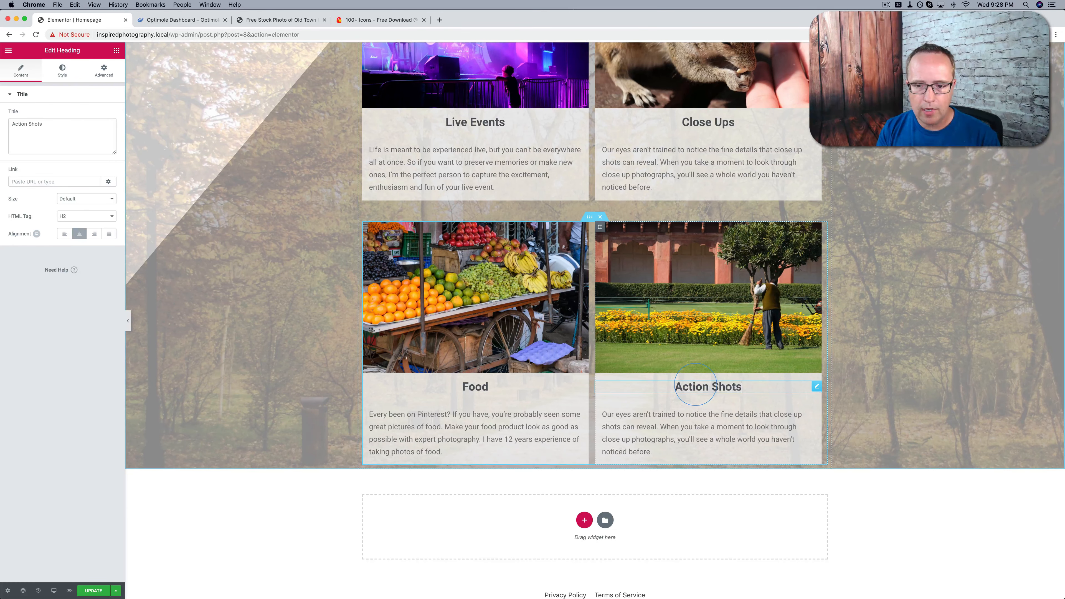
Replace the text below the Action Shots heading with the copied paragraph beginning "Capturing life as it happens is exceedingly difficult"
key(super+grave)
key(super+grave)
click(648, 417)
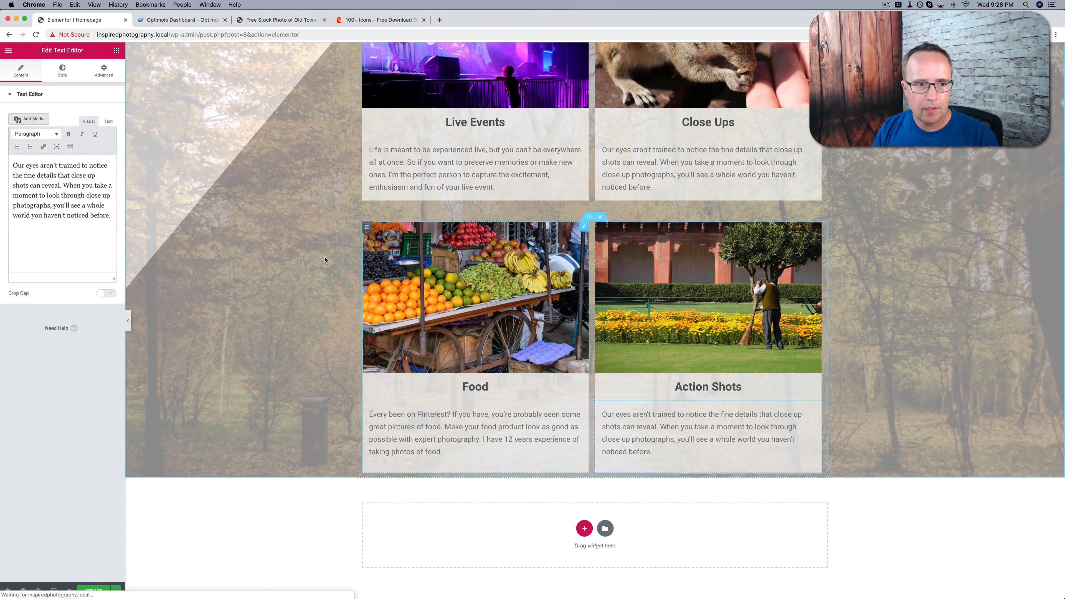
click(109, 121)
click(90, 180)
key(super+a)
text(Capturing life as it happens is exceedingly difficult. Luckily, I'm kind of a pro. Hire me for your live-action shots and preserve the memories of your performance forever. I can add motion blur so it looks like you're moving REALLY fast!)
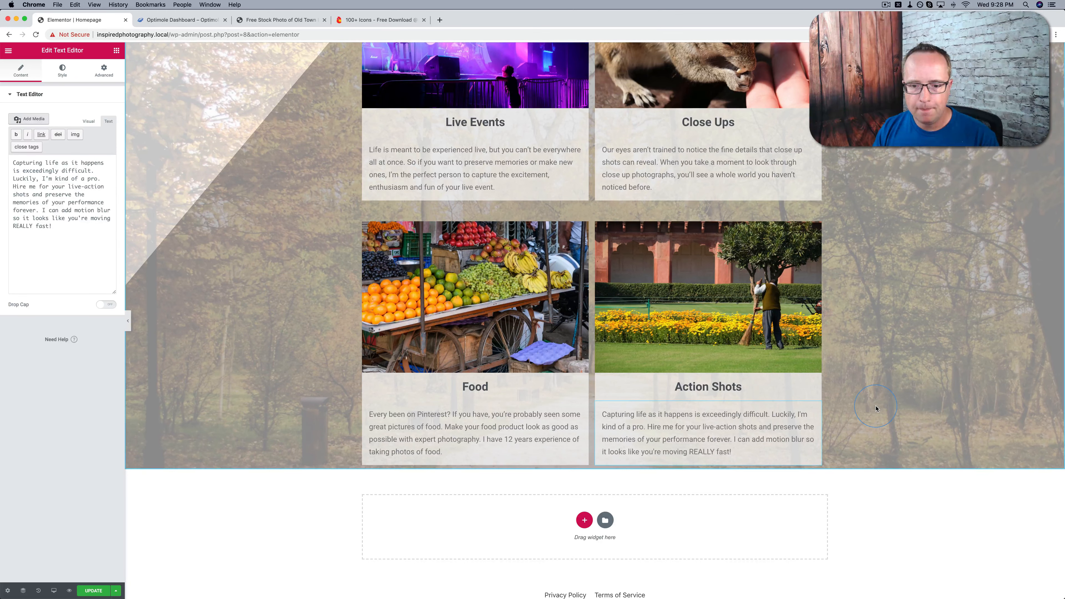
scroll(875, 408, up, 10)
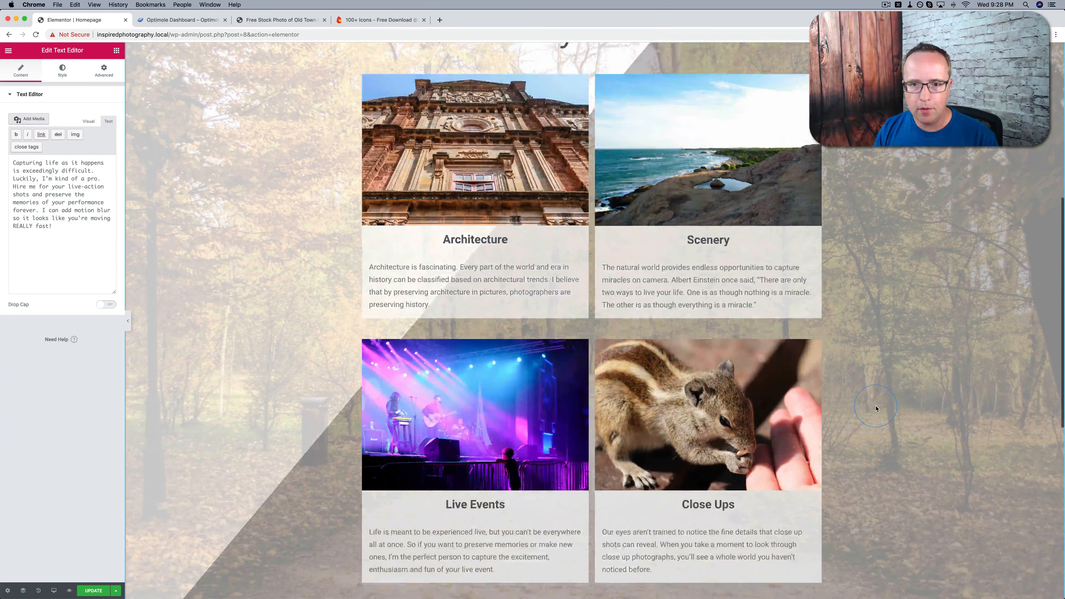
scroll(875, 408, down, 7)
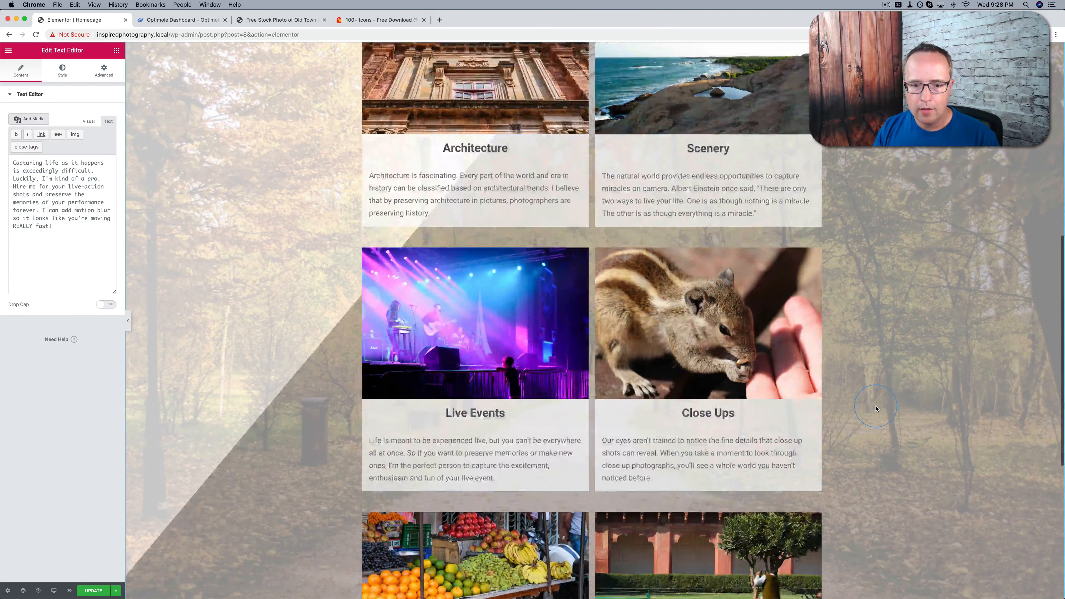
scroll(875, 408, down, 7)
scroll(876, 408, up, 10)
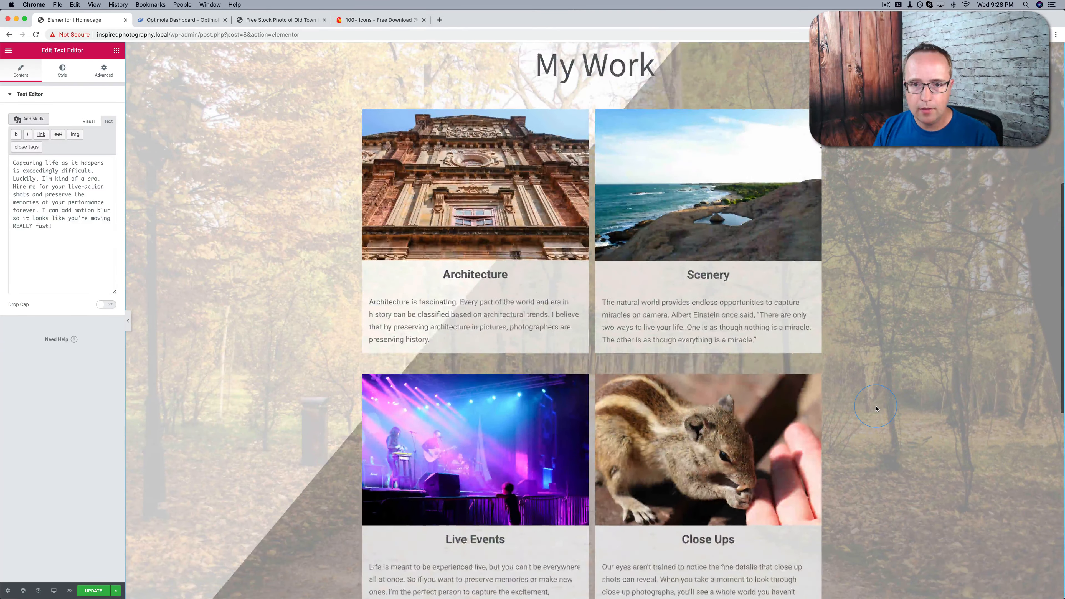
scroll(875, 408, up, 4)
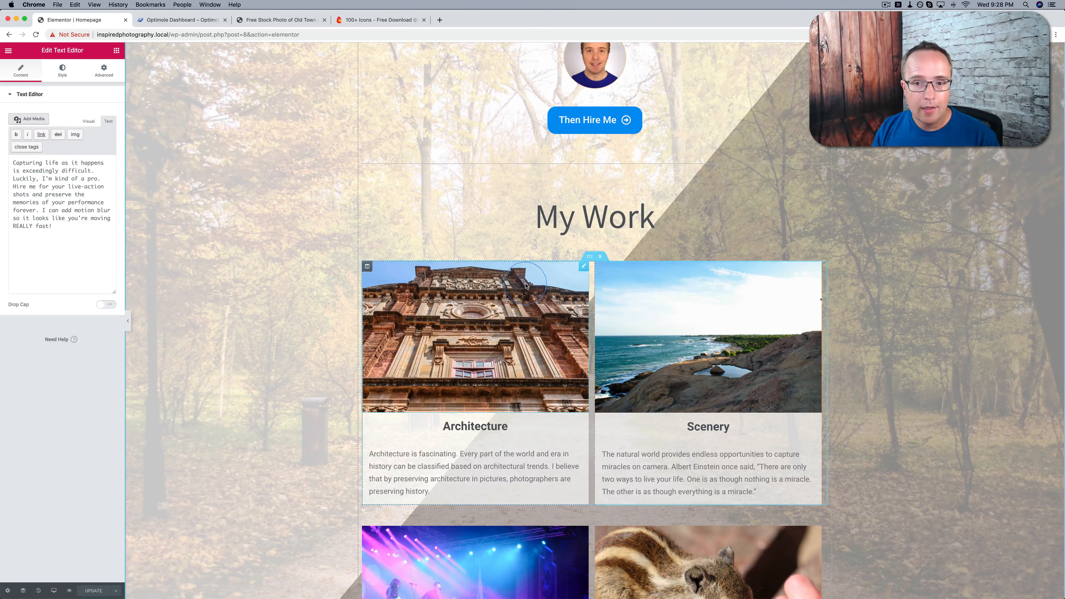
Duplicate the "My Work" heading and move the copy below the third row of photo columns
scroll(854, 292, down, 15)
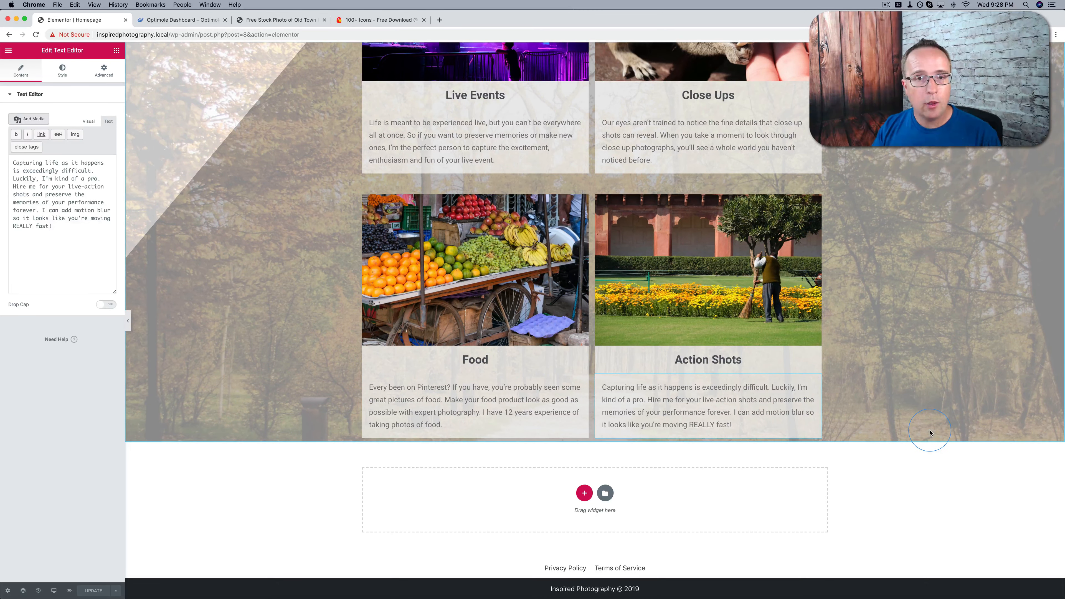
scroll(930, 433, up, 15)
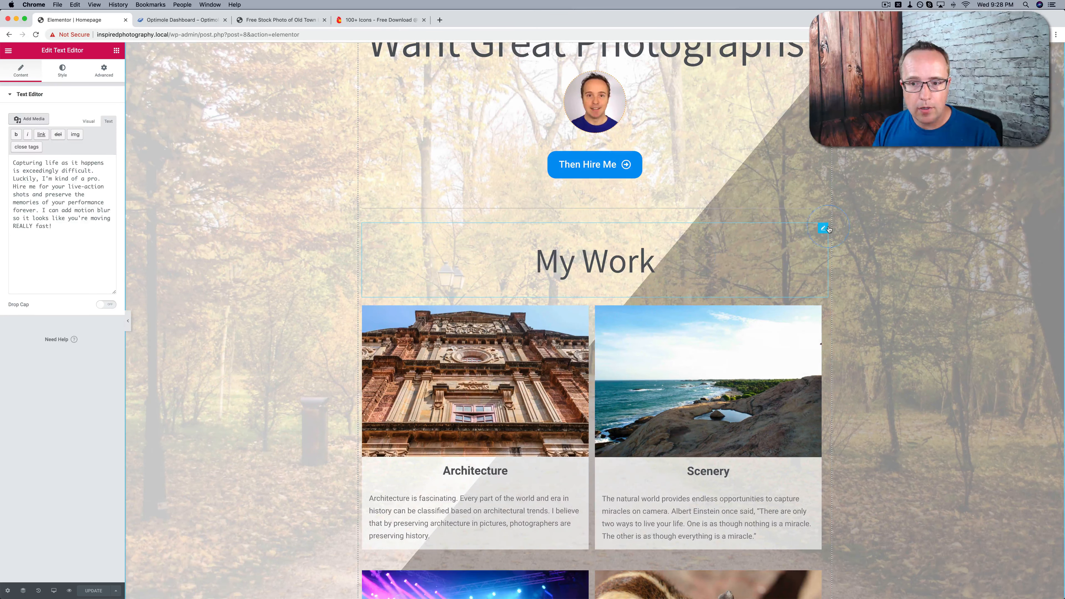
right_click(823, 229)
click(843, 249)
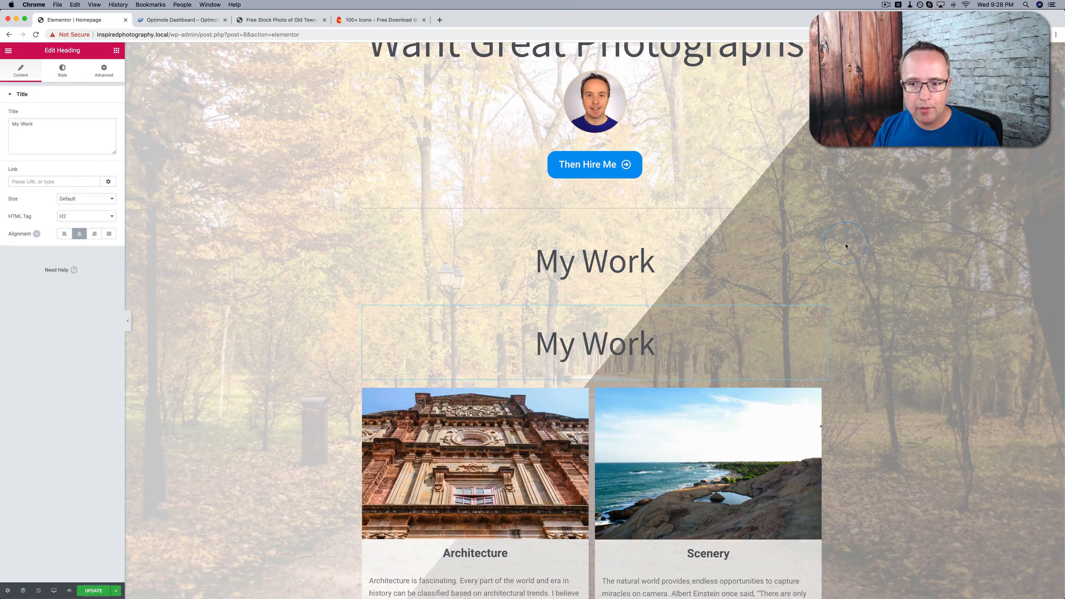
drag(823, 313, 593, 461)
scroll(823, 353, down, 13)
scroll(820, 375, down, 2)
mouse_move(591, 440)
mouse_down()
mouse_move(604, 448)
mouse_move(581, 428)
mouse_move(567, 438)
mouse_move(585, 450)
mouse_move(581, 402)
mouse_move(596, 443)
mouse_up()
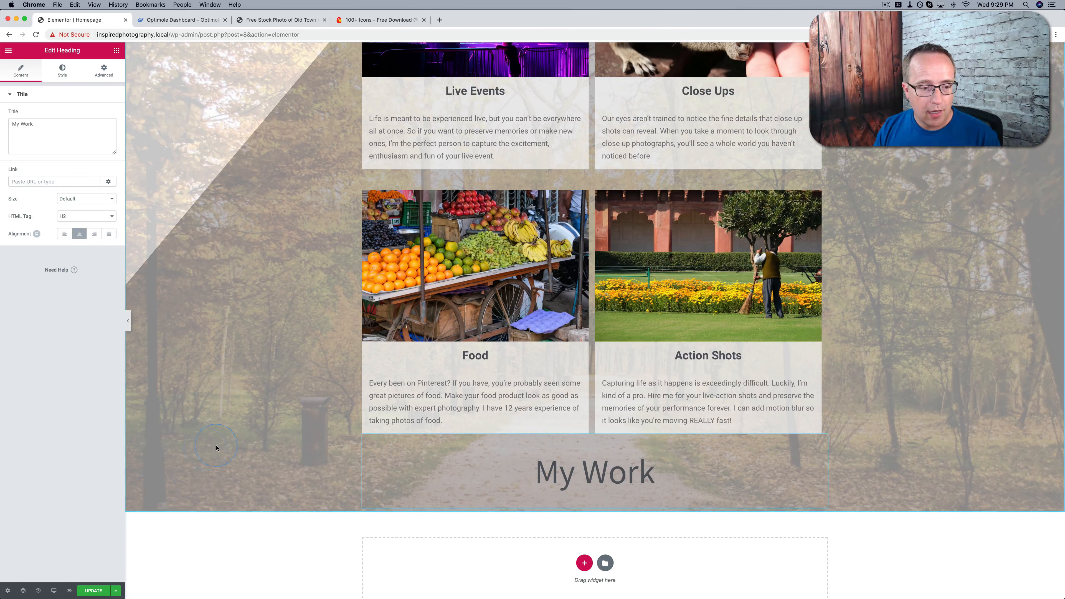
Open the Navigator and expand the section and its column to examine the page's element order
click(24, 591)
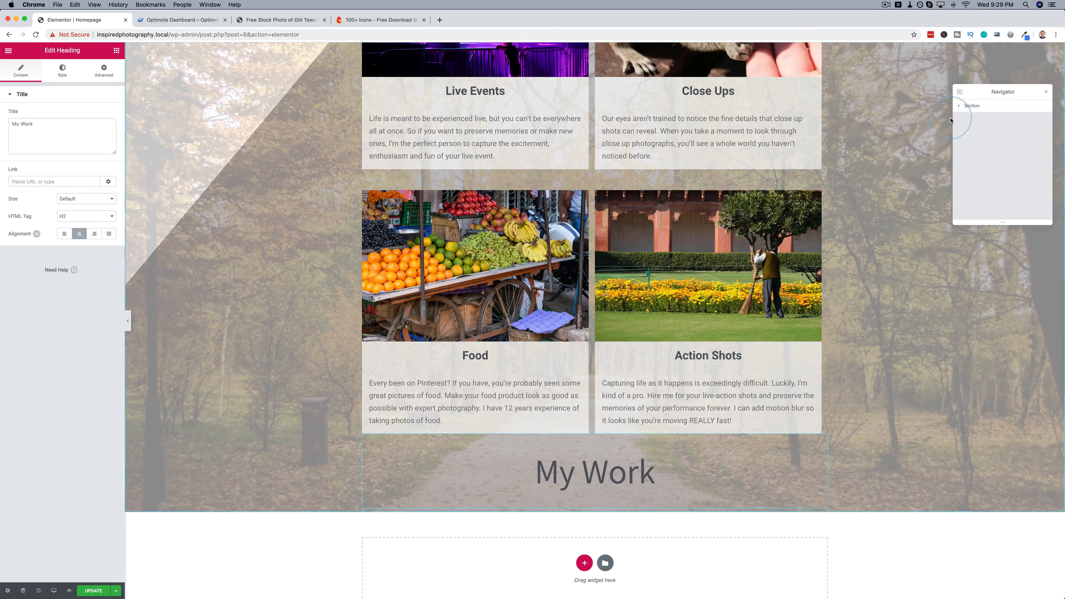
click(959, 107)
click(963, 118)
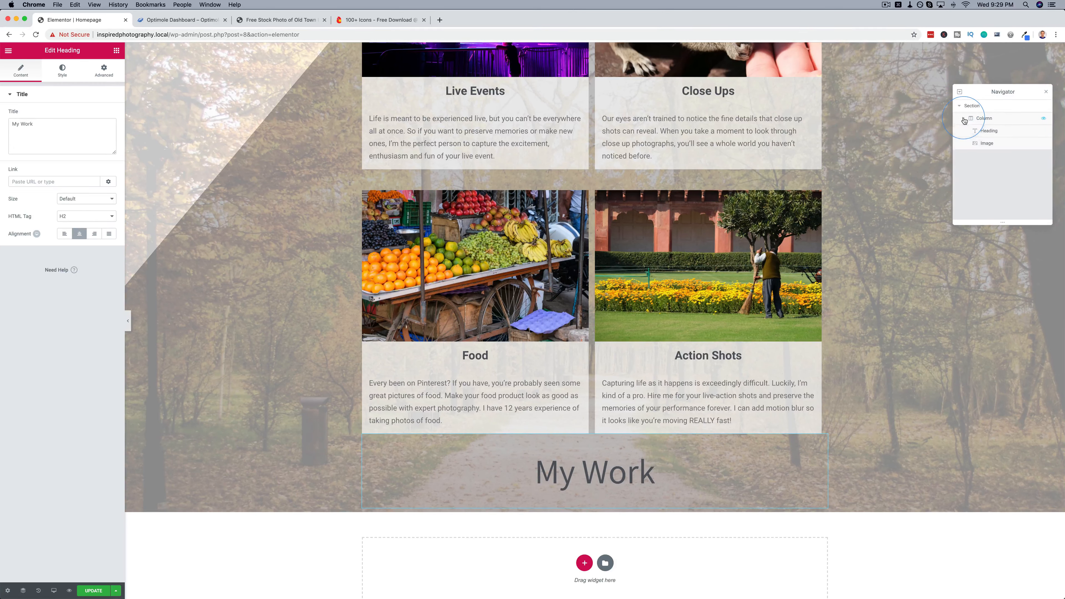
scroll(986, 172, down, 1)
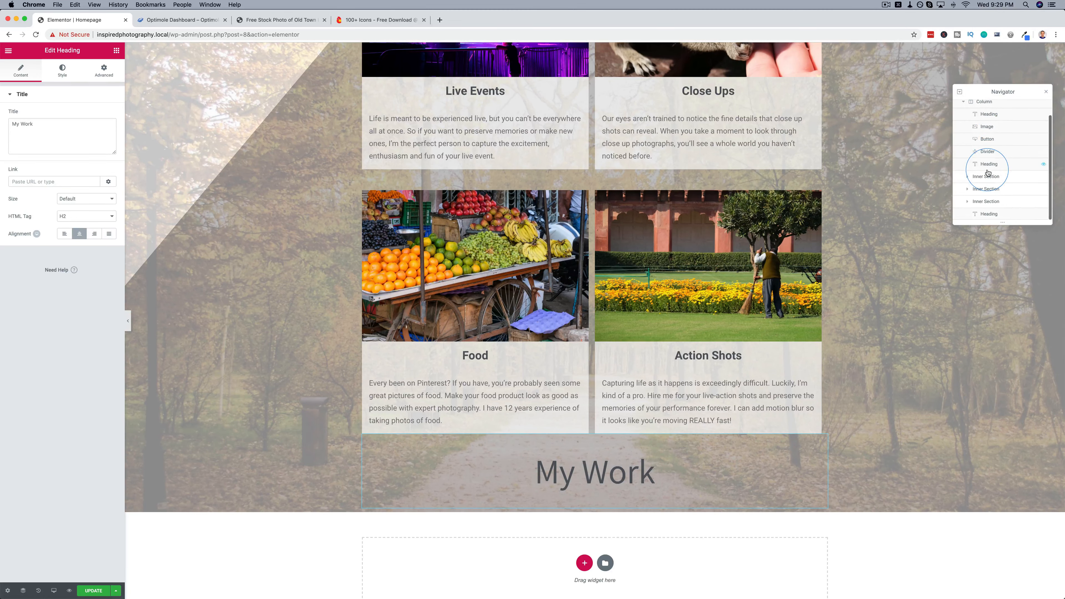
scroll(1000, 155, up, 1)
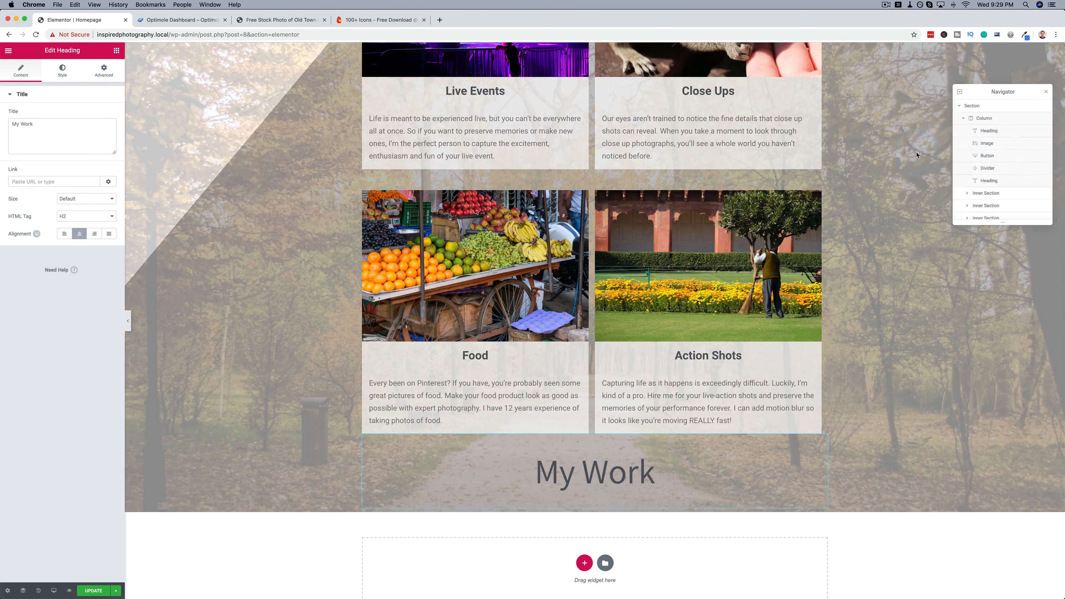
scroll(905, 161, up, 3)
scroll(906, 161, up, 15)
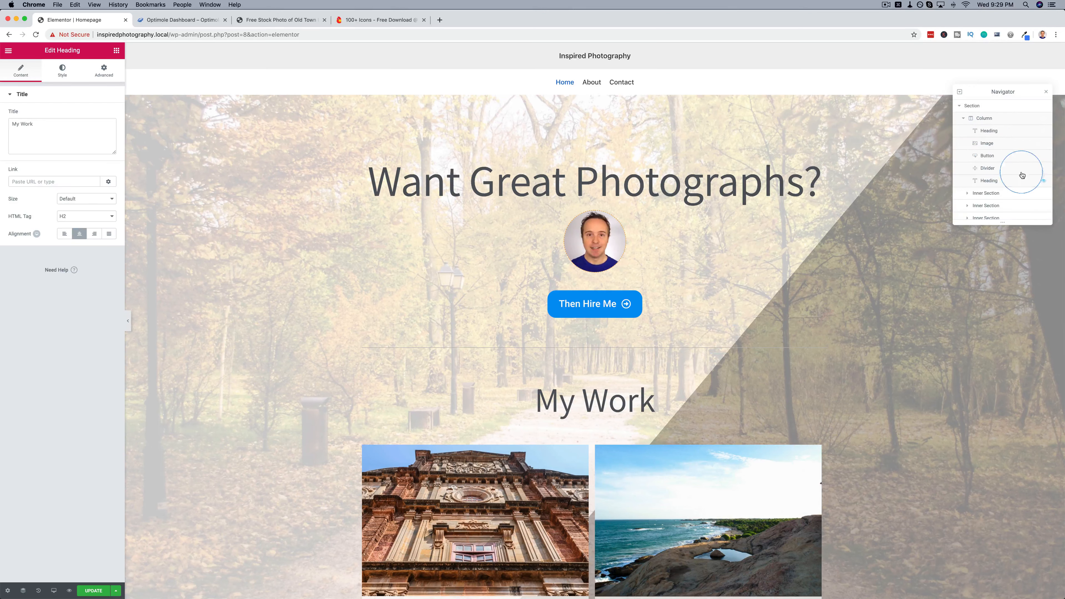
Try reordering the portrait image above the main heading in the Navigator, restore the original order, and close the Navigator
drag(1013, 145, 1014, 127)
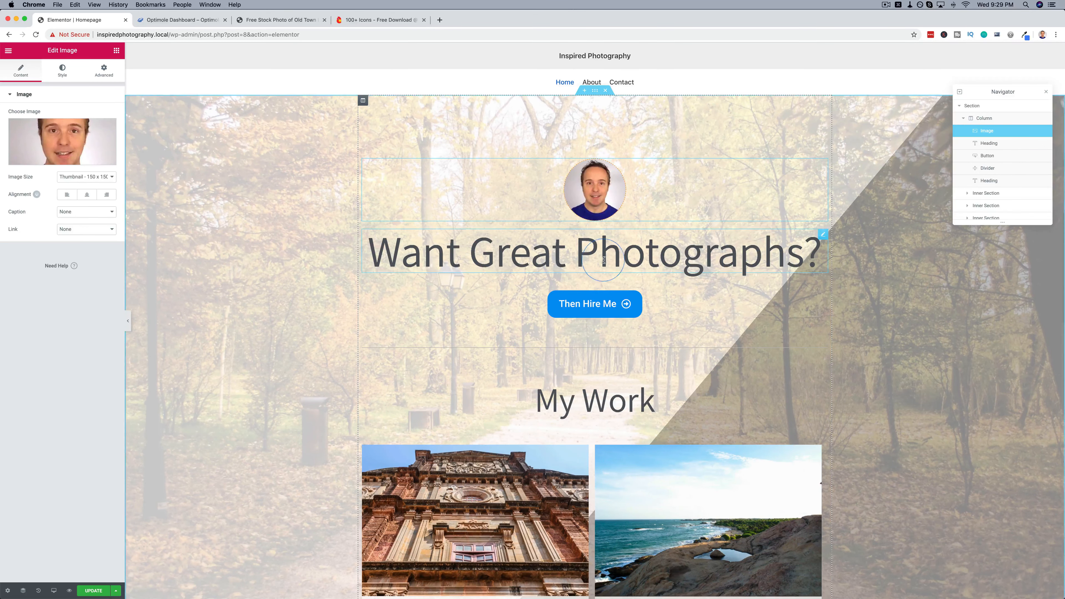
drag(1008, 137, 1004, 160)
click(1003, 139)
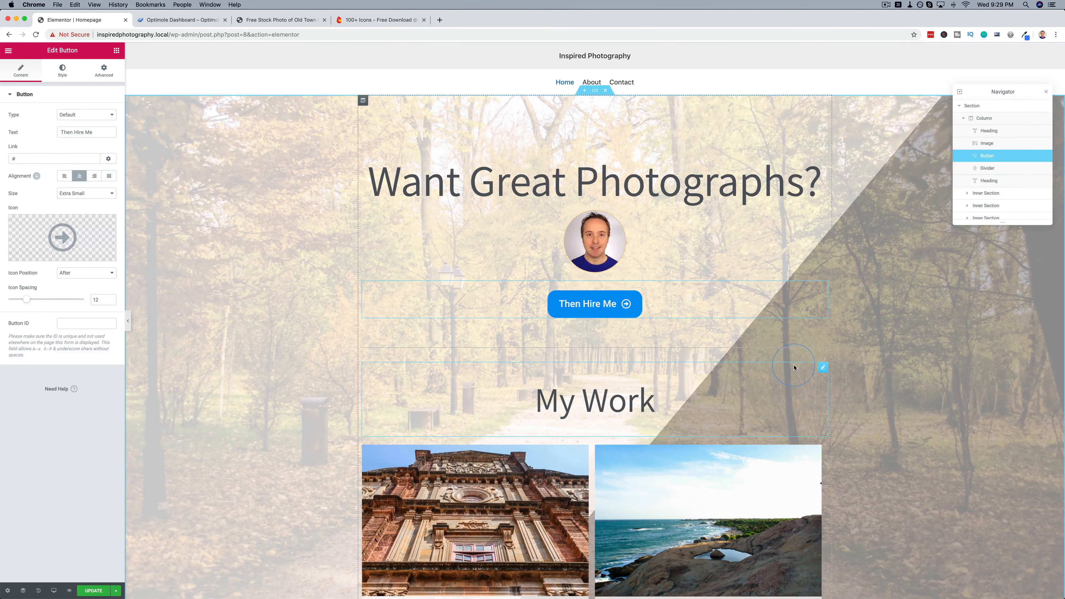
scroll(683, 381, down, 7)
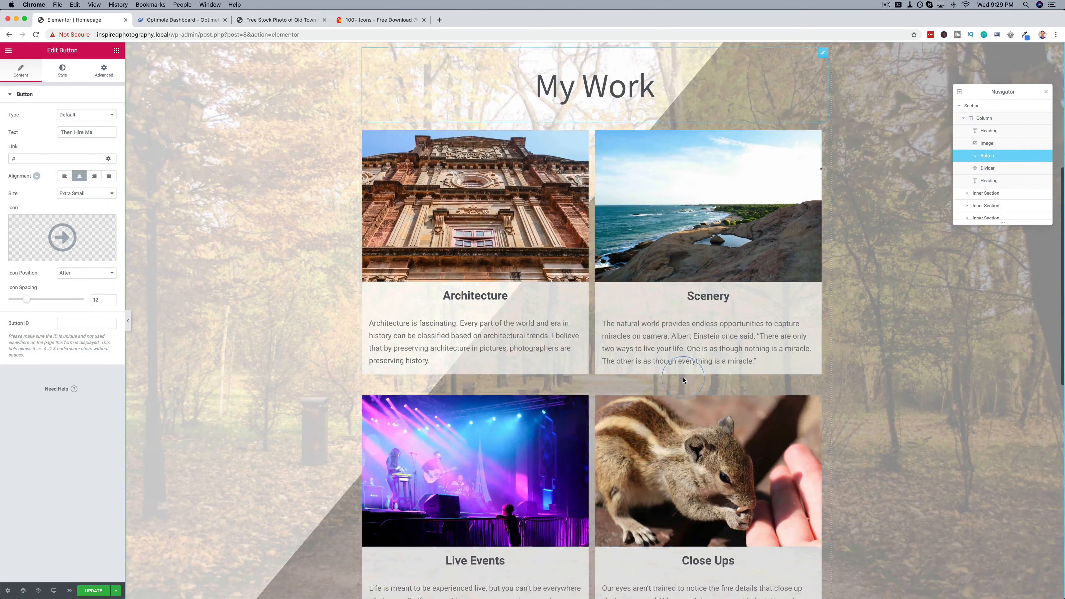
scroll(802, 244, down, 6)
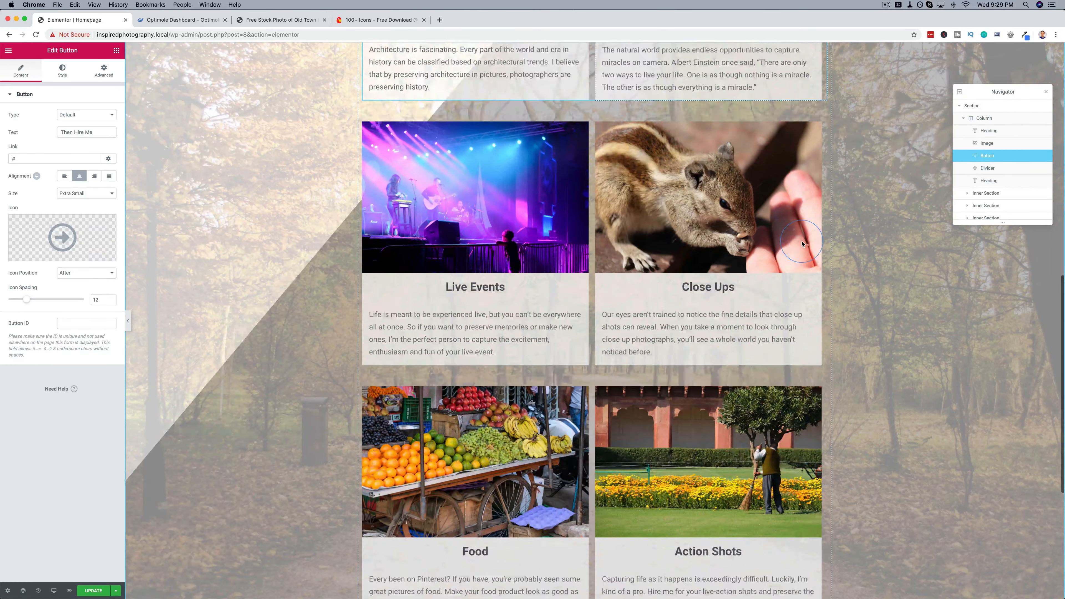
scroll(802, 244, down, 6)
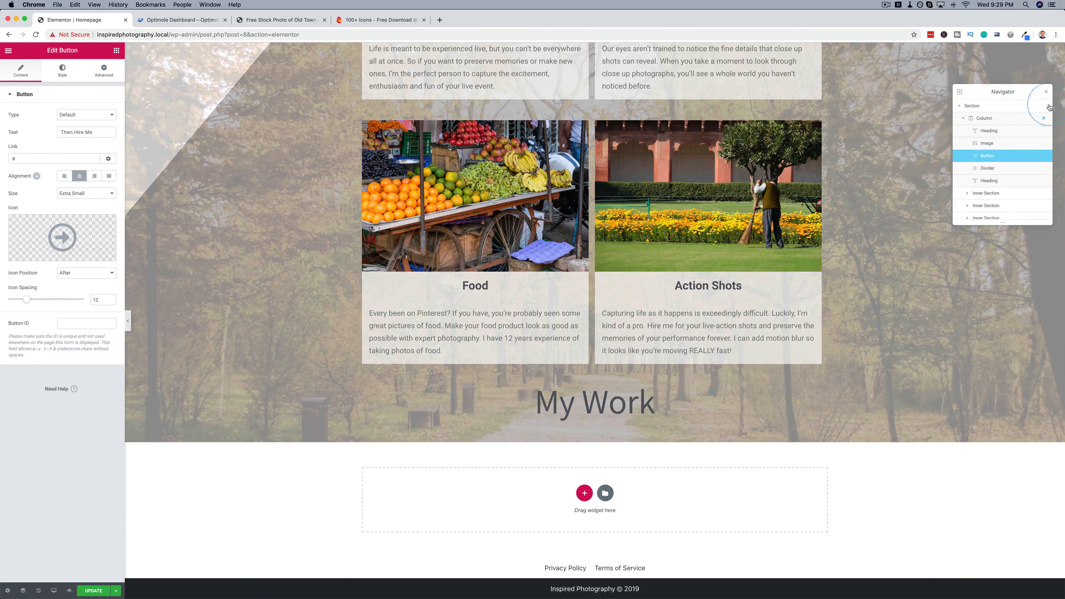
click(1046, 93)
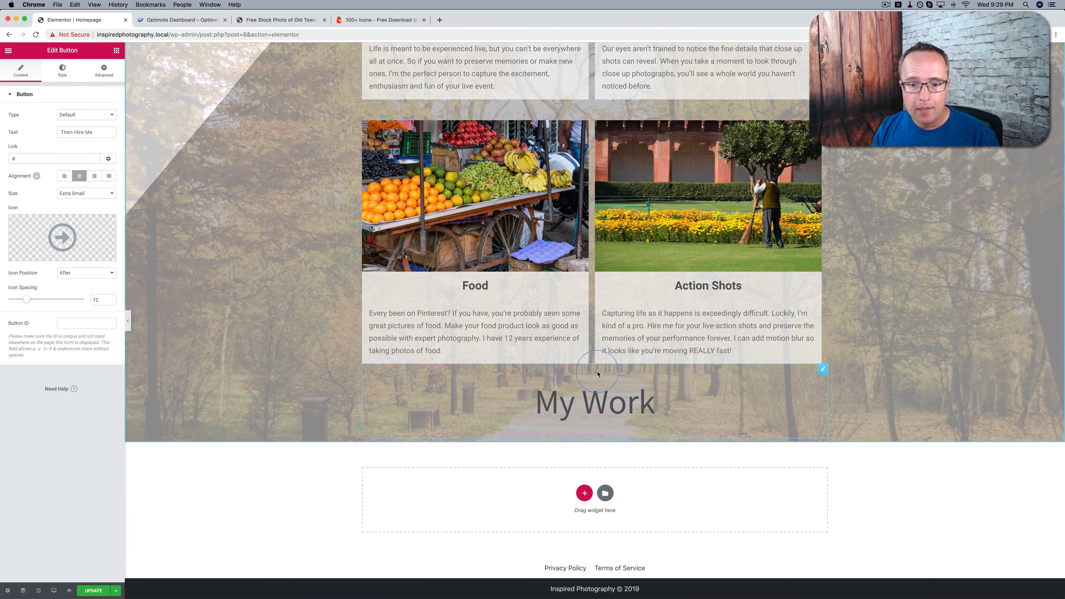
Change the title of the duplicated heading below the photo rows to "Feedback"
click(597, 373)
triple_click(40, 129)
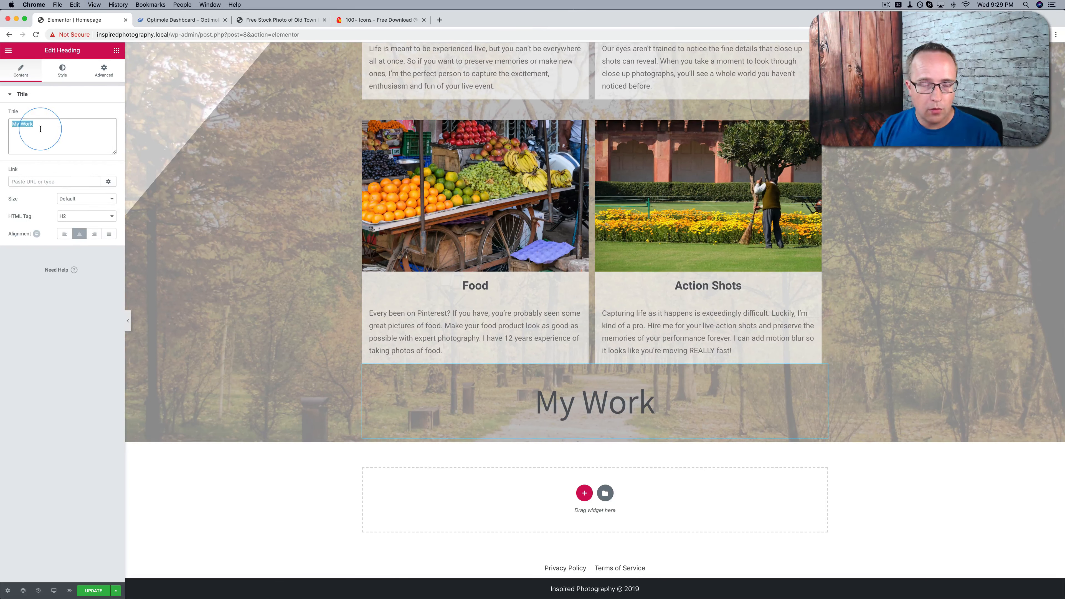
text(Feedba)
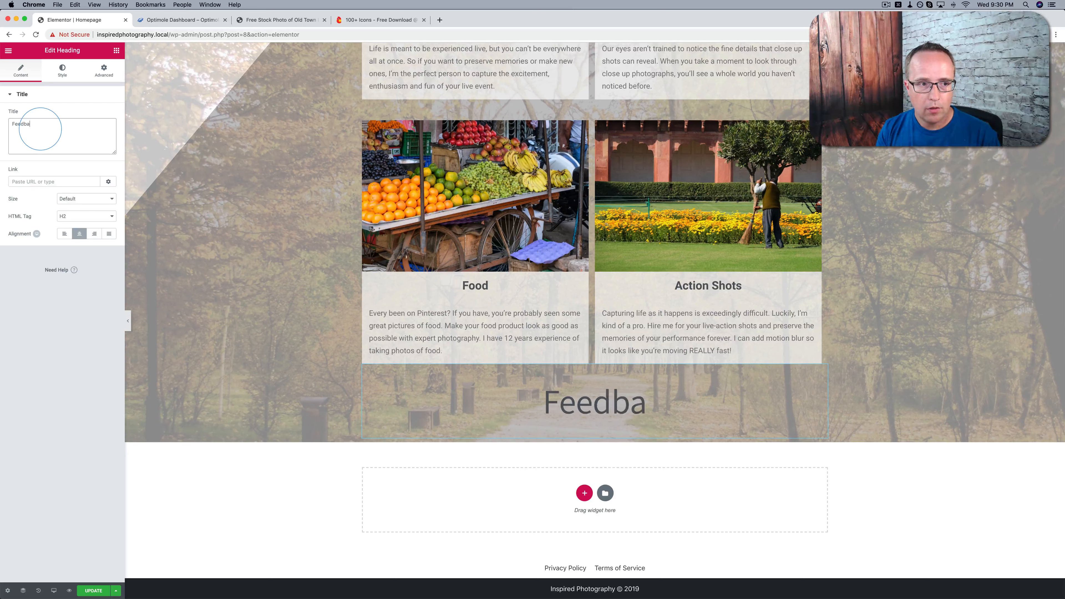
text(ck)
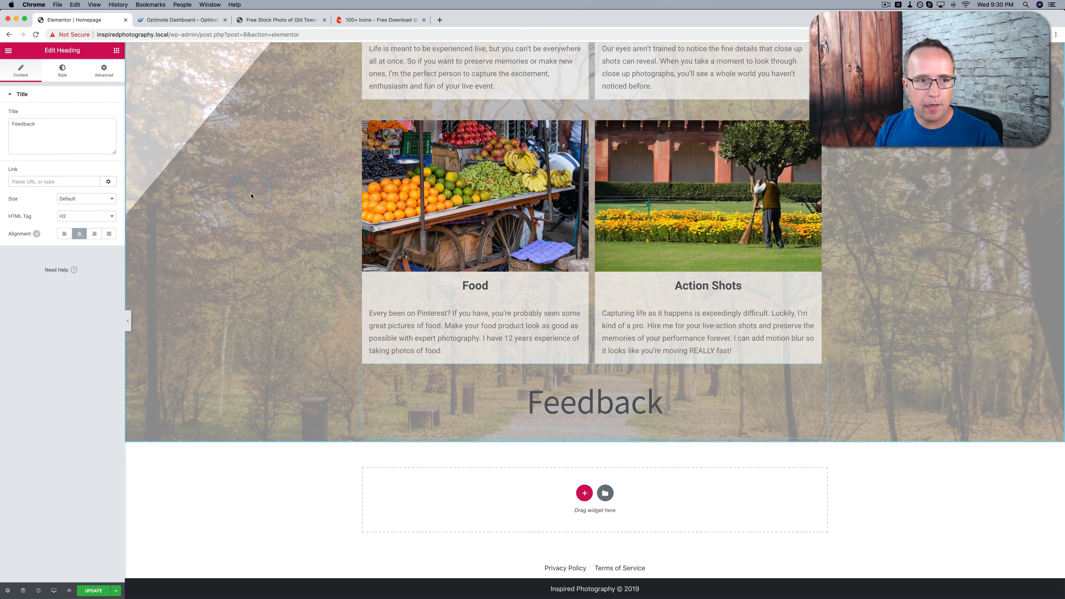
Add a two-column inner section below the Feedback heading and place a Testimonial widget in its first column
click(117, 51)
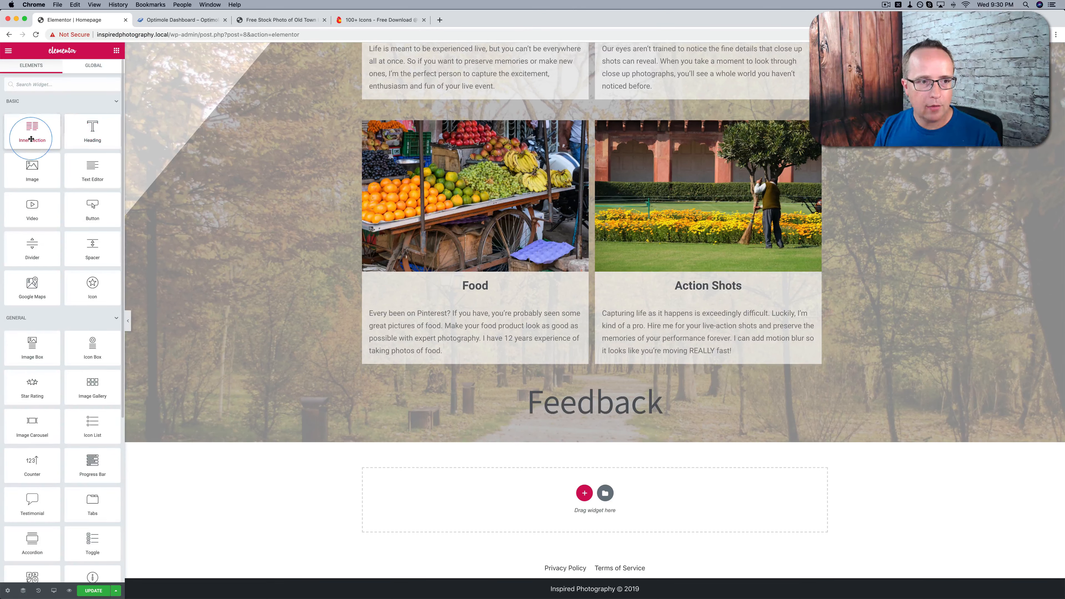
drag(31, 139, 514, 447)
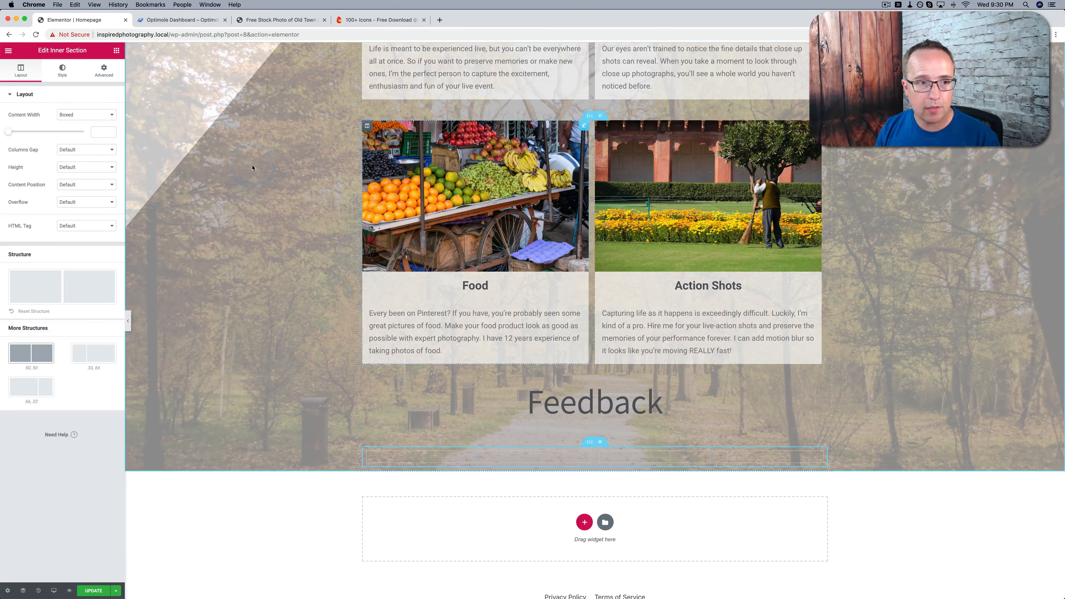
click(117, 51)
click(69, 84)
text(test)
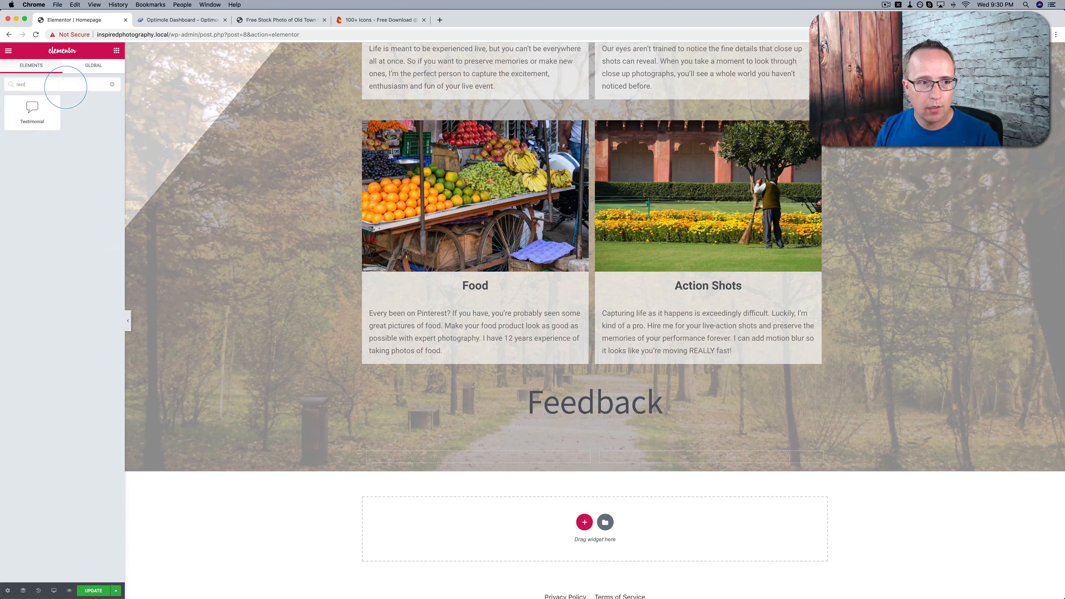
click(30, 112)
drag(29, 112, 466, 460)
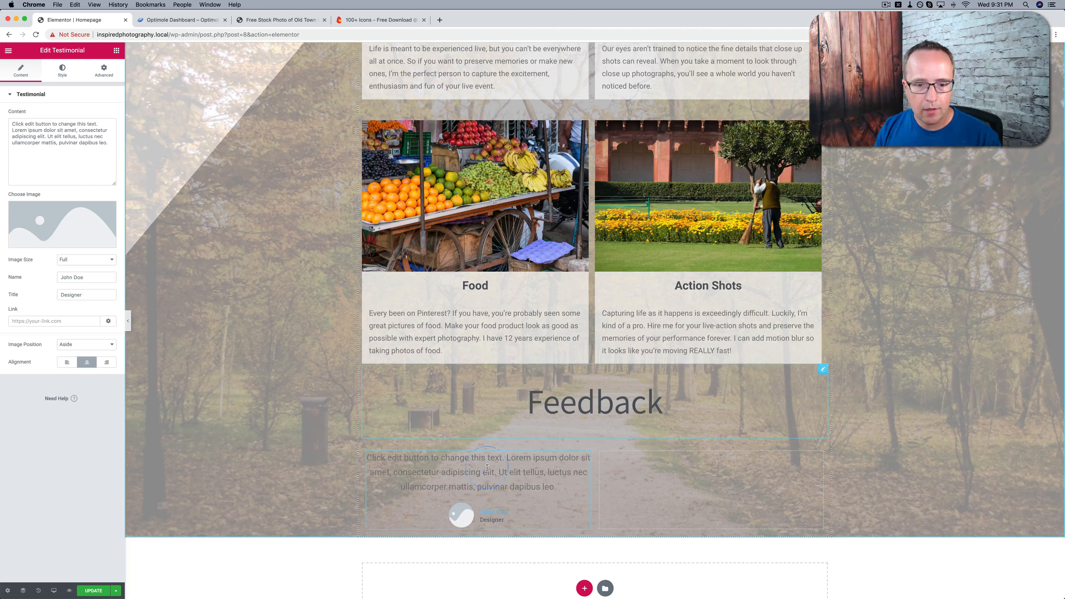
Replace the testimonial's placeholder content with the copied text "Best photographer I've ever hired."
click(97, 139)
key(super+a)
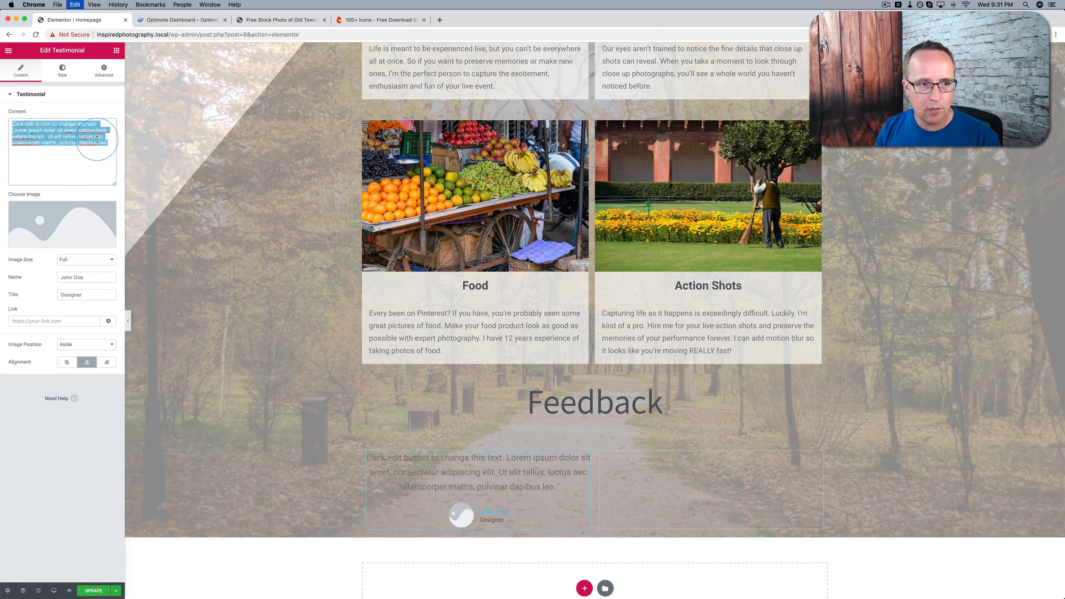
text(Best photographer I've ever hired.)
click(388, 374)
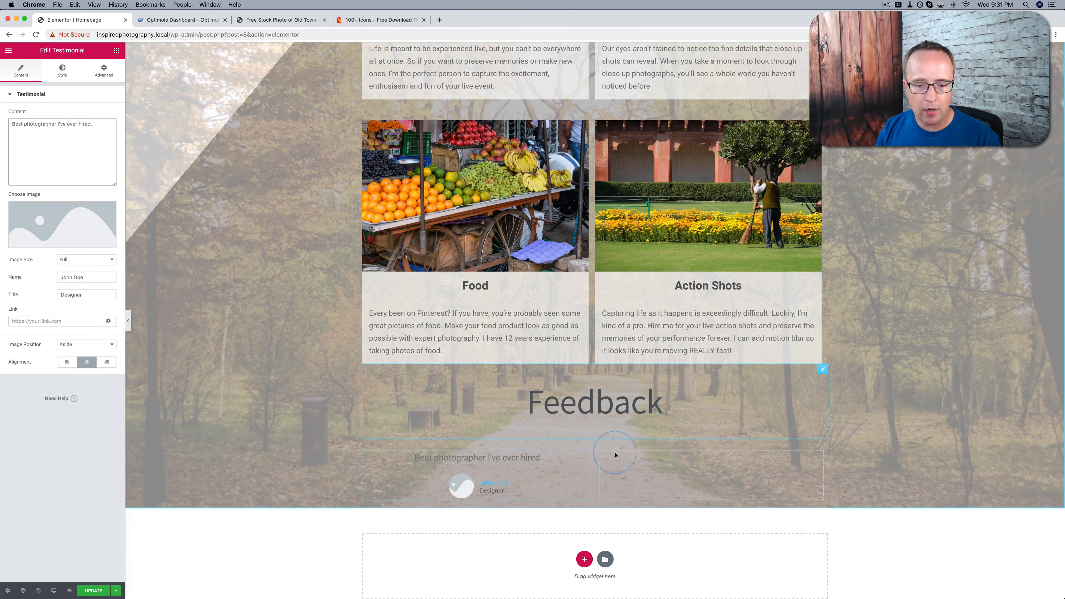
scroll(479, 461, down, 1)
click(488, 465)
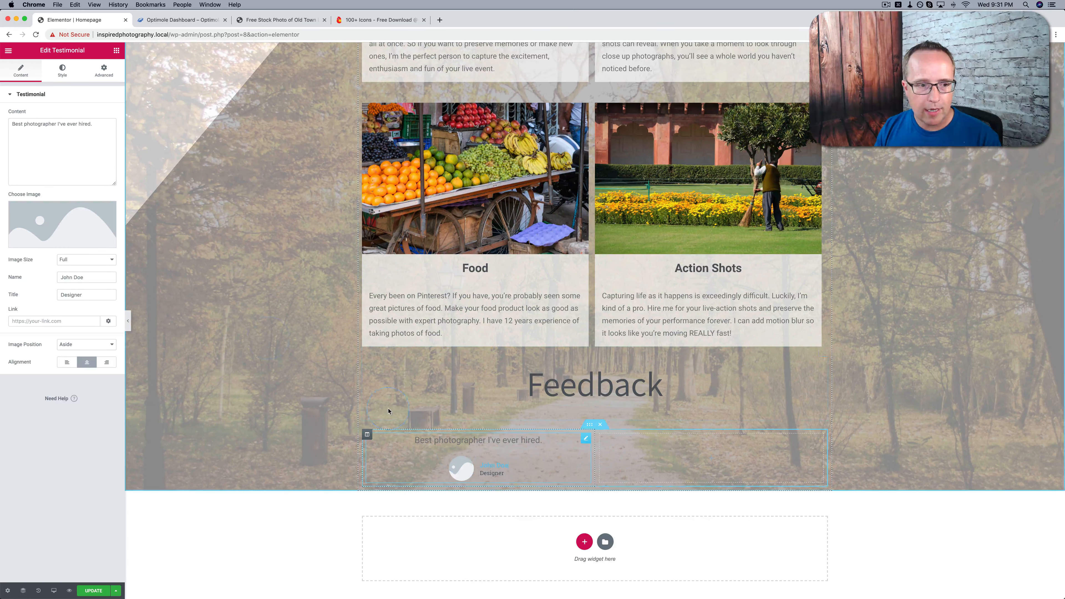
Enter the client's full name in the testimonial and clear its title
double_click(76, 277)
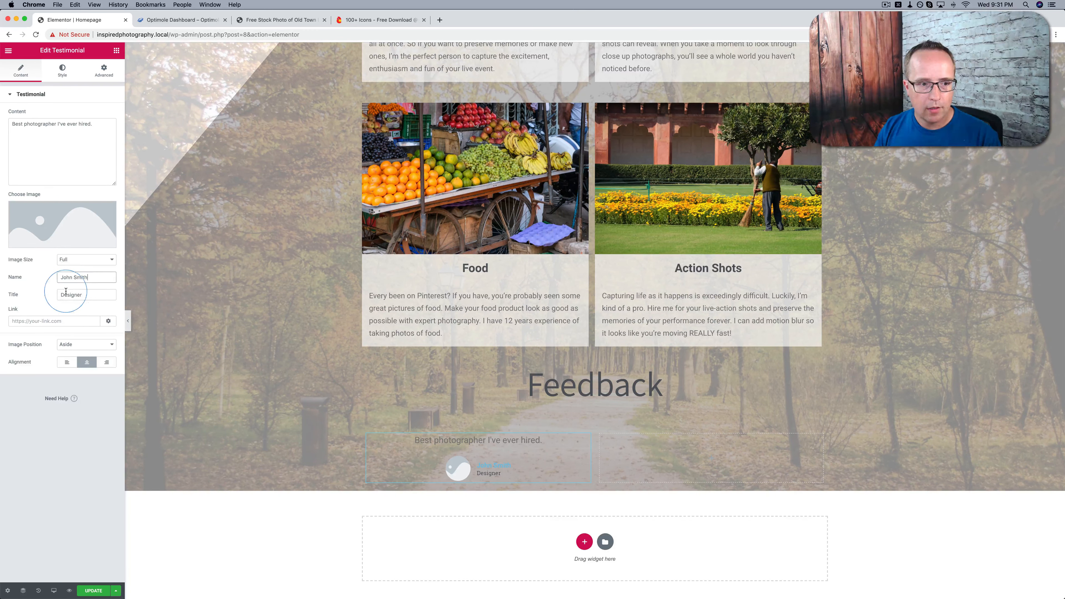
double_click(76, 295)
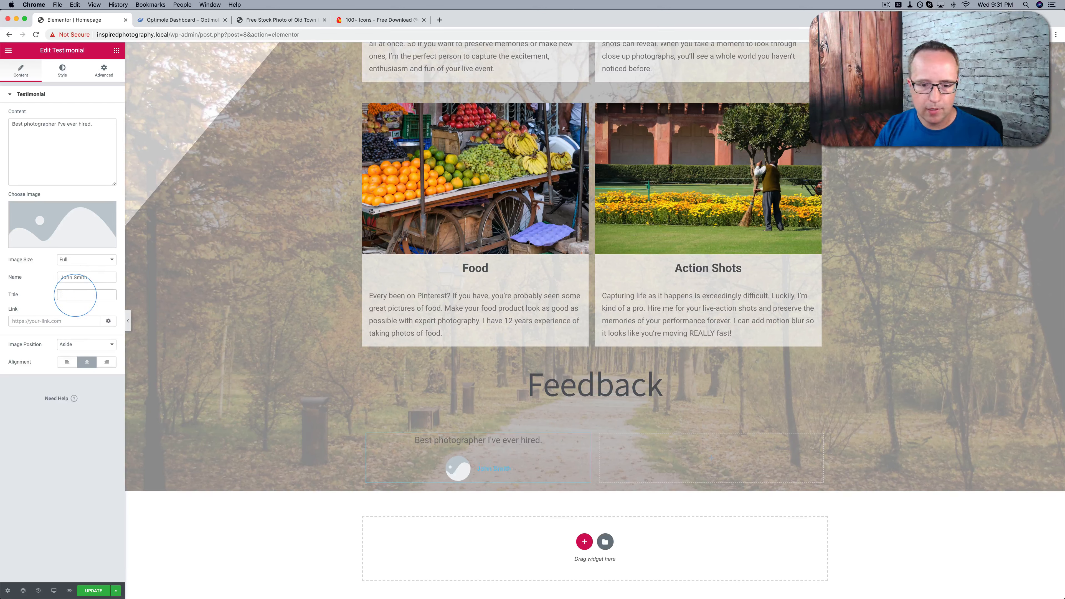
click(322, 414)
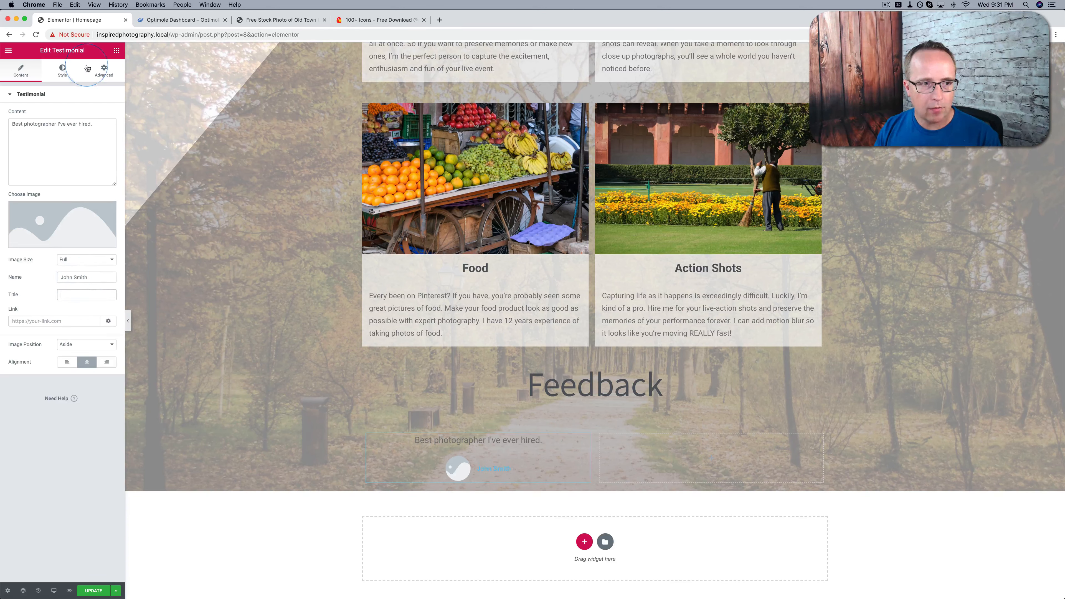
Set both the content and name text colors of the testimonial to the dark gray palette swatch
click(62, 69)
click(106, 116)
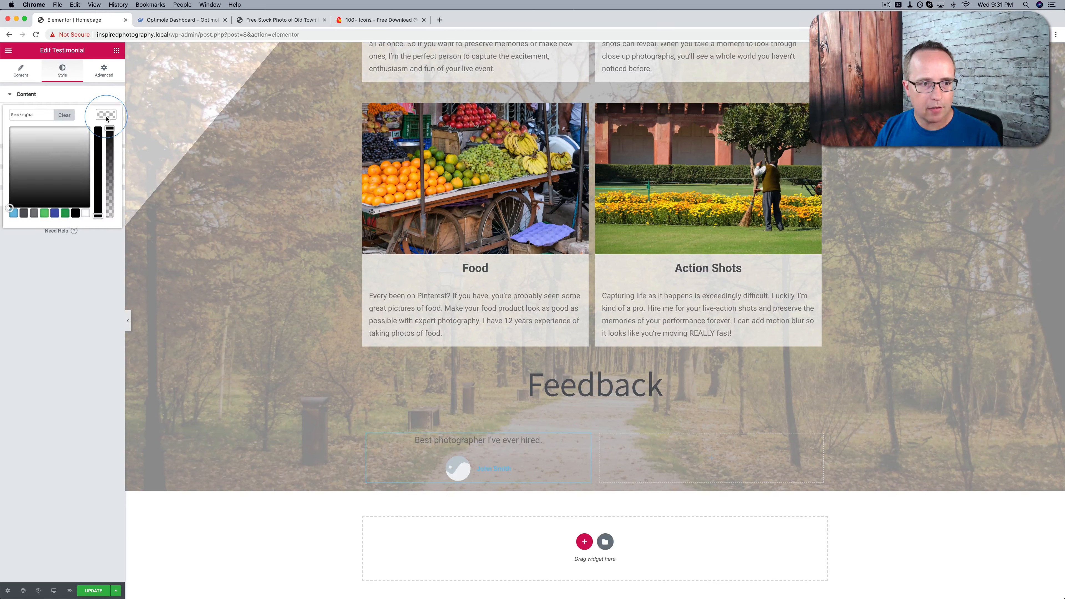
click(24, 213)
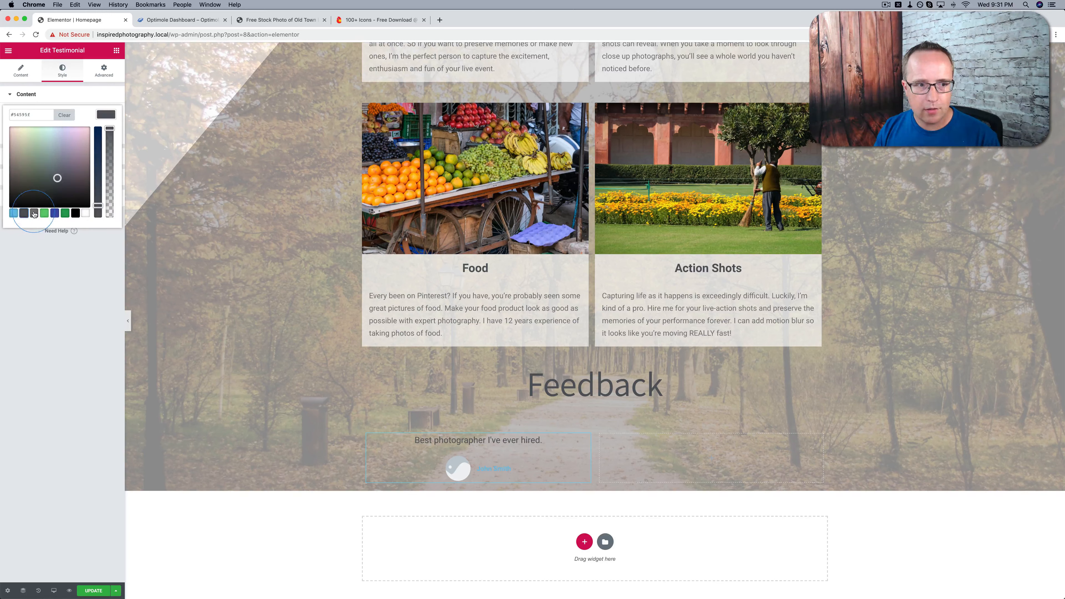
click(54, 275)
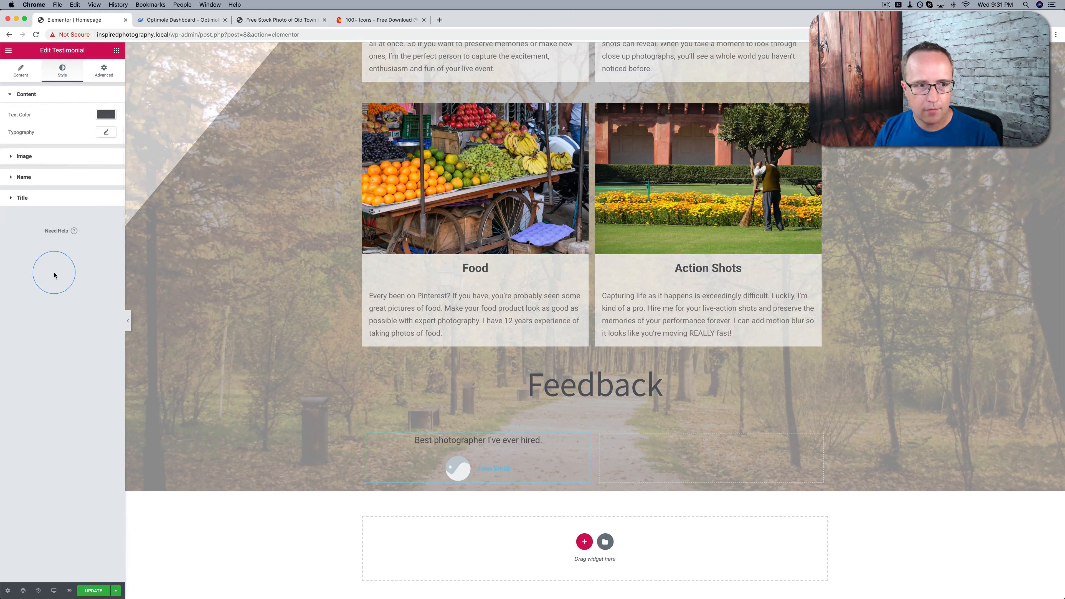
click(10, 178)
click(106, 156)
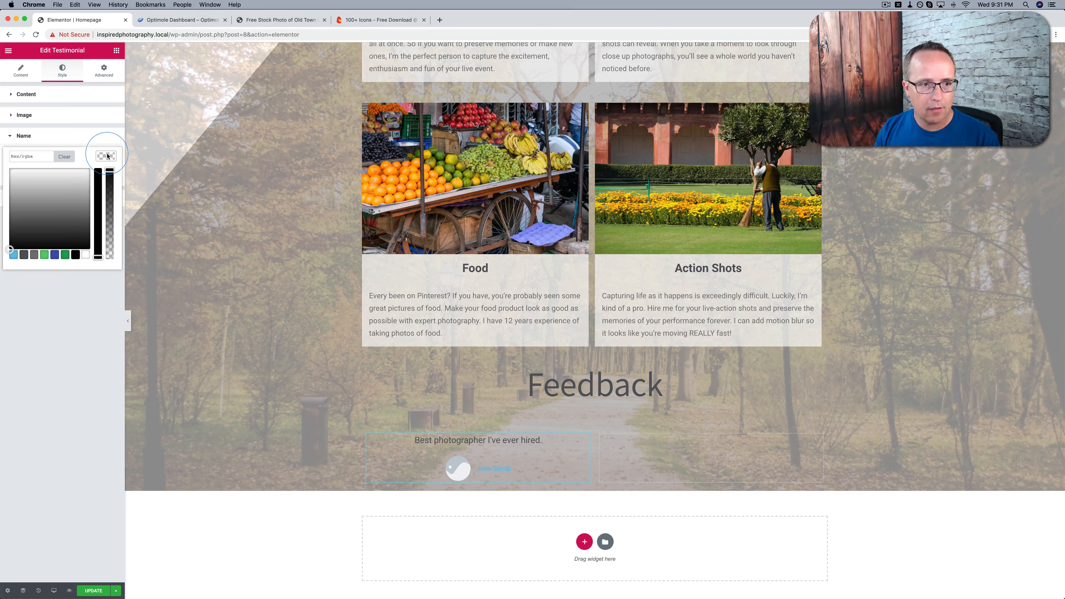
click(23, 256)
click(68, 332)
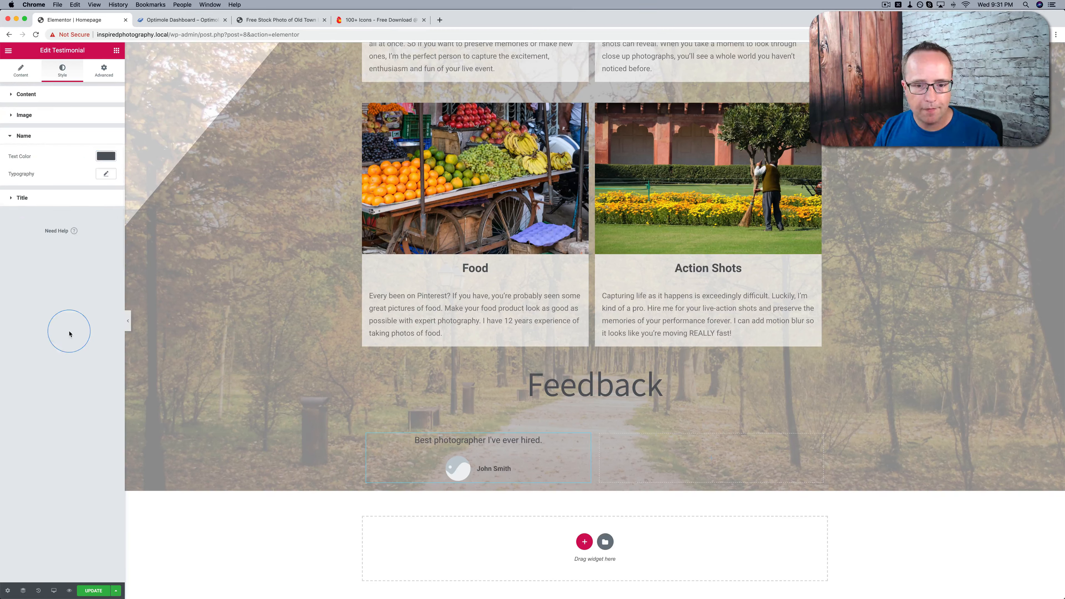
Set the testimonial's image to the media library photo of the man wearing sunglasses
click(21, 70)
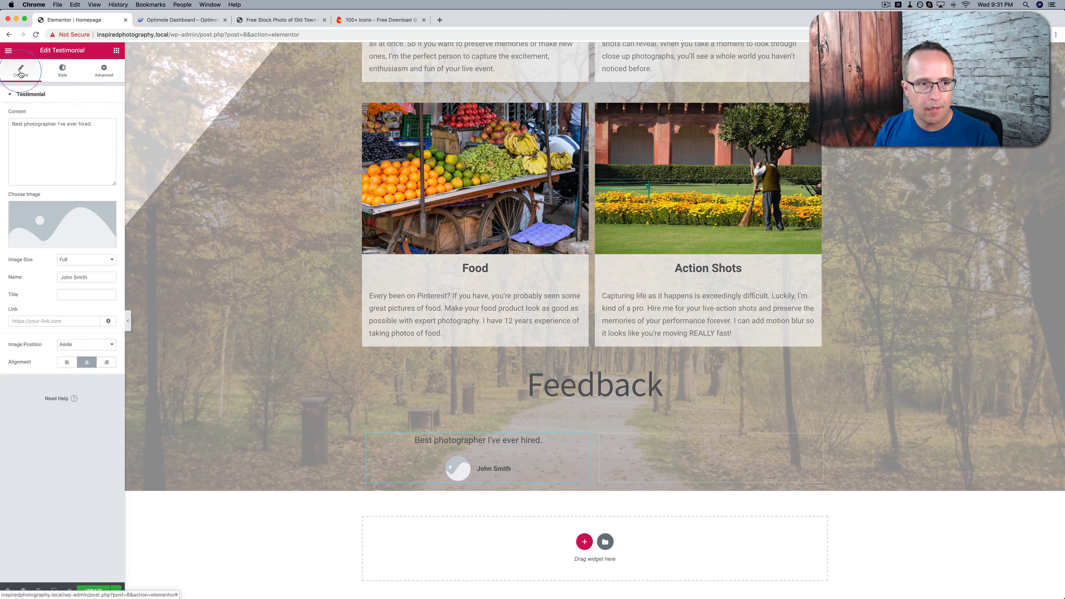
click(71, 221)
click(215, 190)
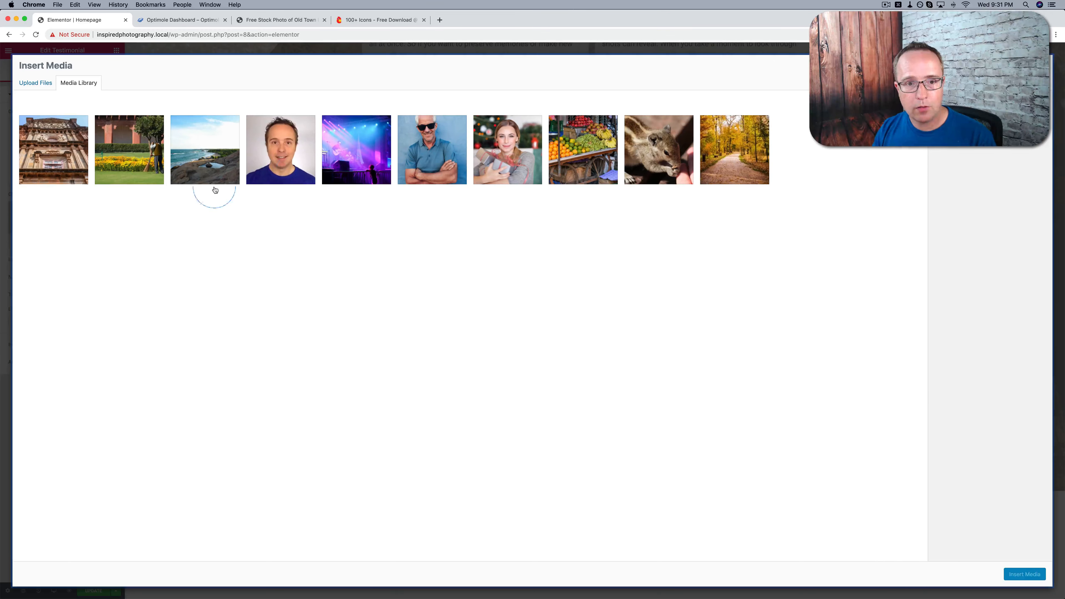
click(437, 149)
click(1025, 574)
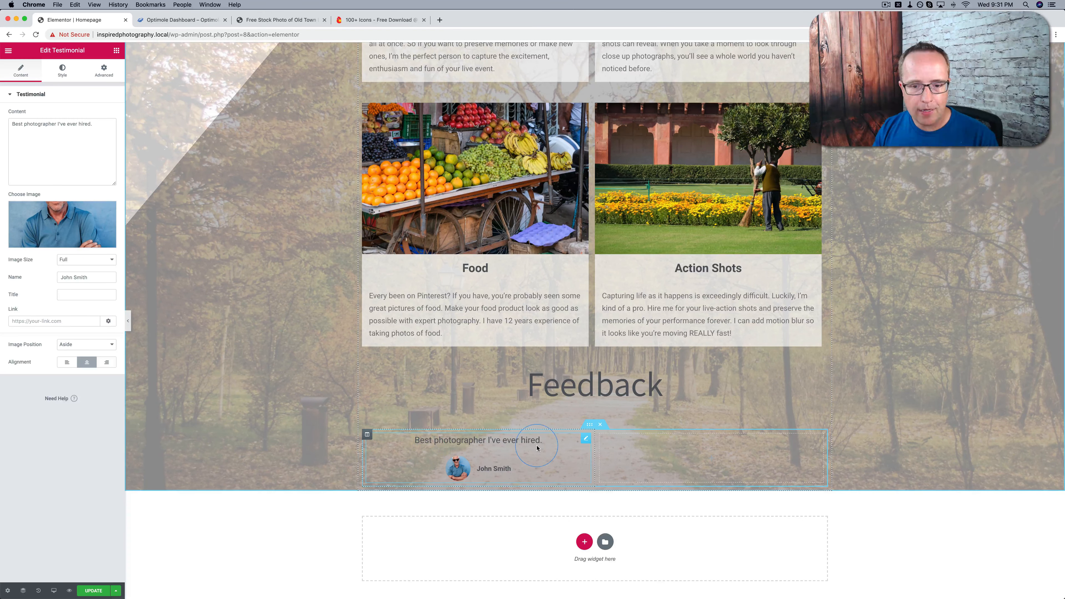
Duplicate the testimonial and move the copy into the second column of the Feedback inner section
right_click(583, 444)
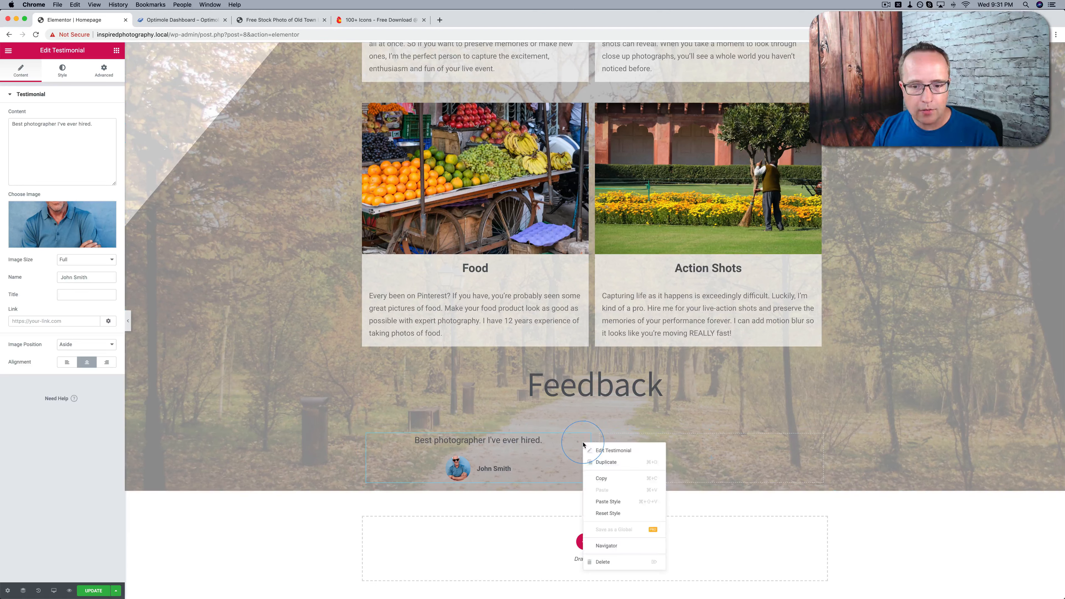
click(613, 463)
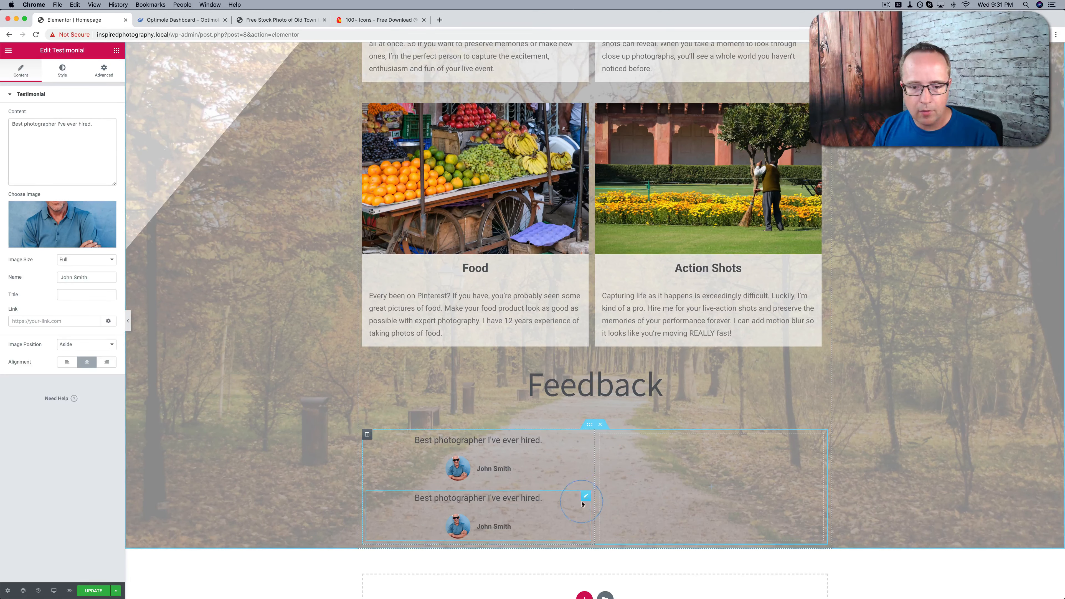
drag(582, 503, 647, 451)
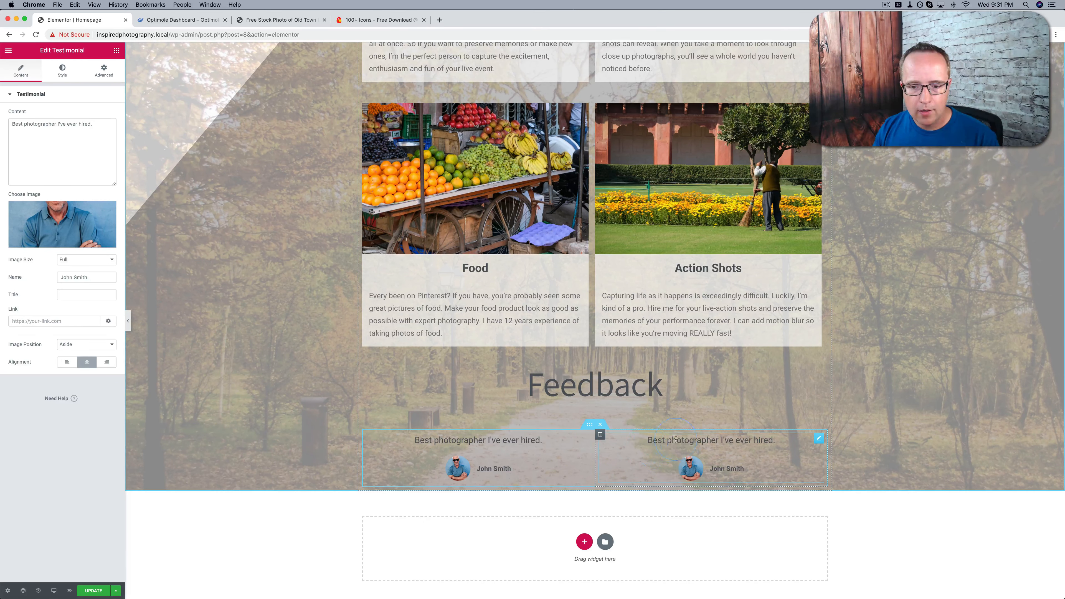
Replace the name in the second column's testimonial with another client's name
click(69, 279)
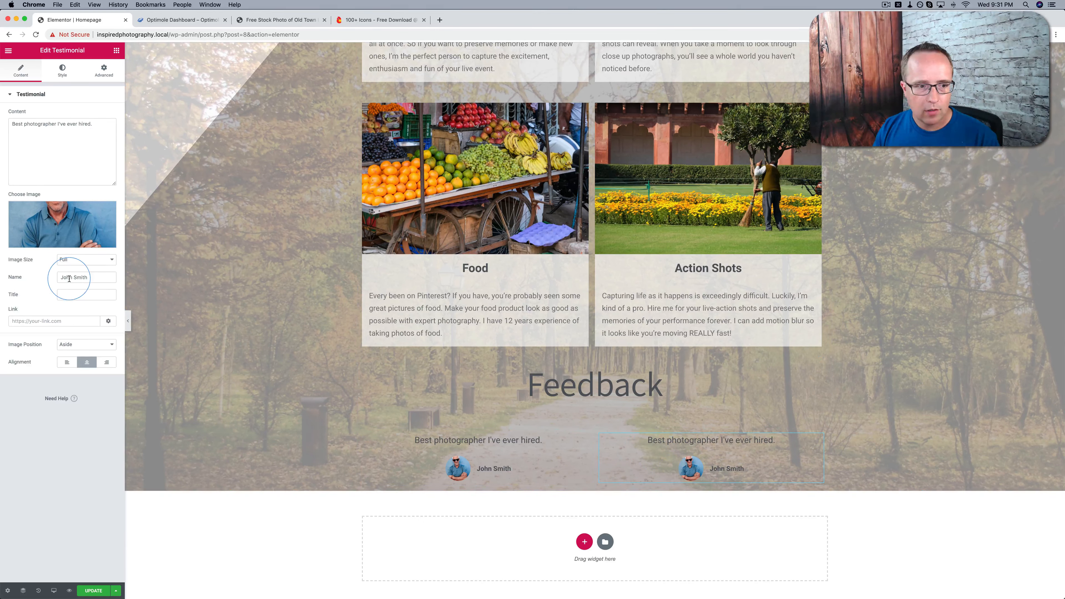
drag(69, 278, 90, 279)
text(Betty Anne)
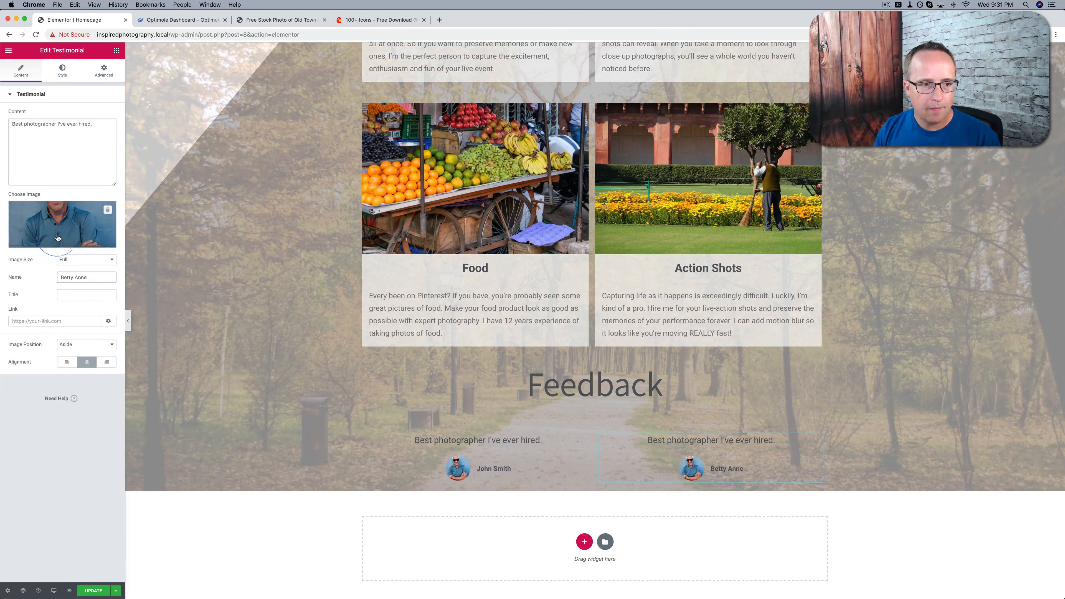
Set the second testimonial's image to the media library photo of the smiling woman with Christmas lights
click(59, 223)
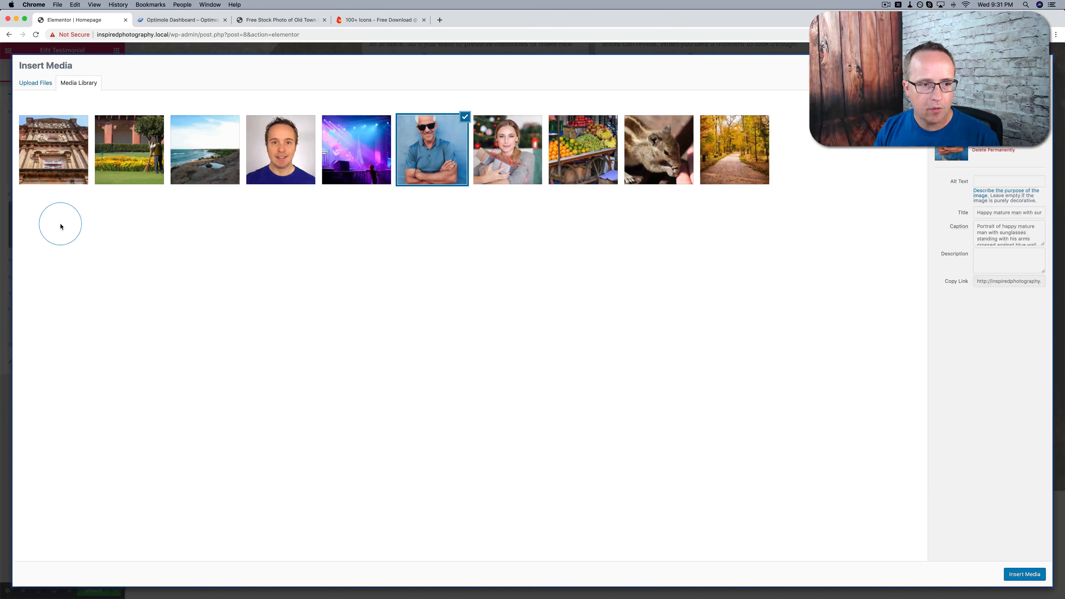
click(169, 192)
click(513, 168)
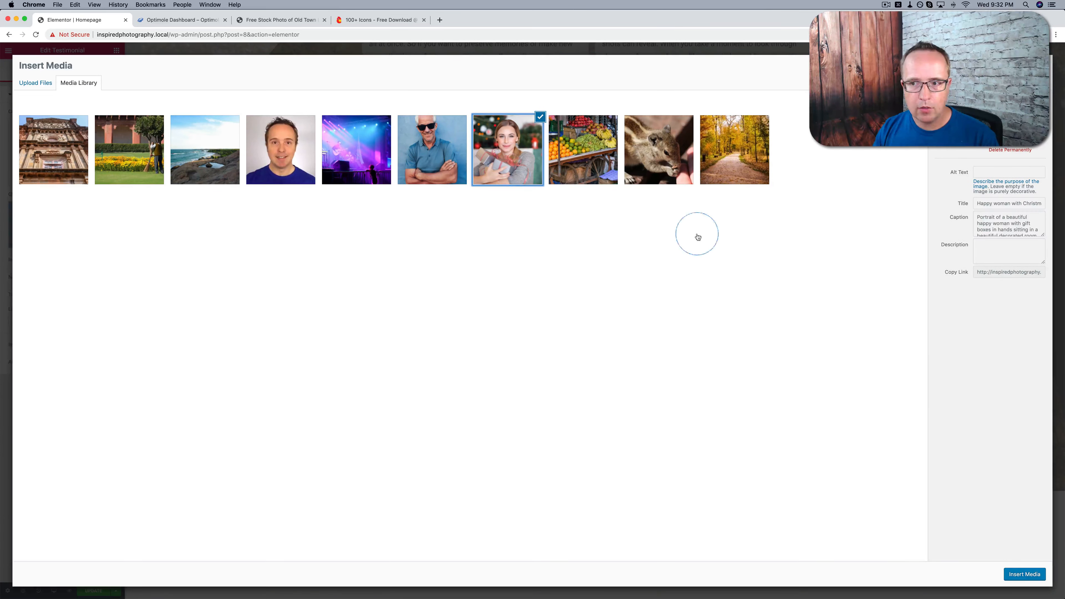
click(1024, 574)
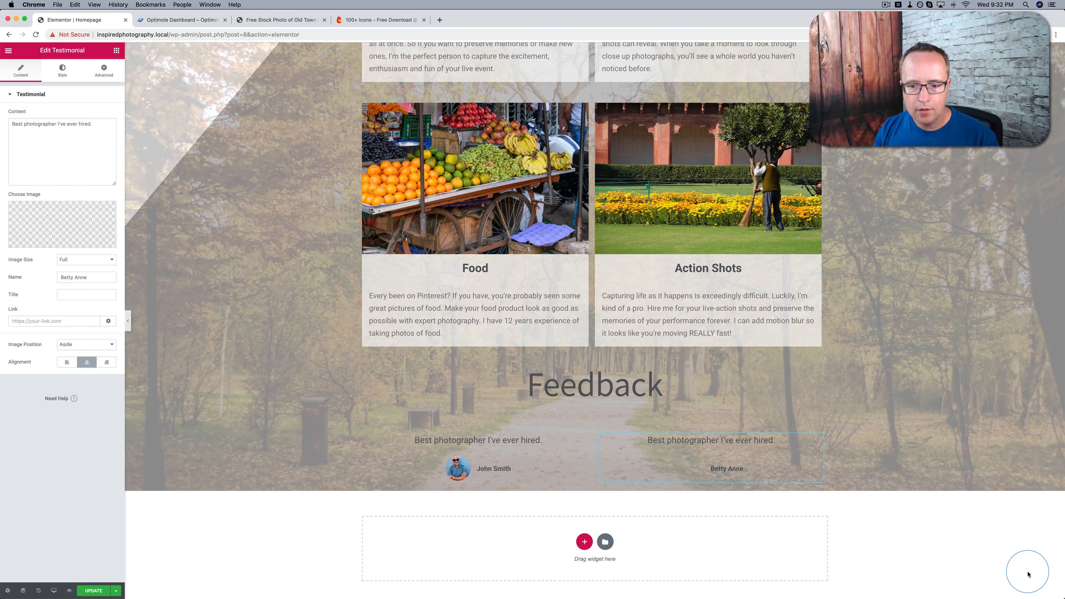
scroll(820, 349, down, 2)
click(715, 431)
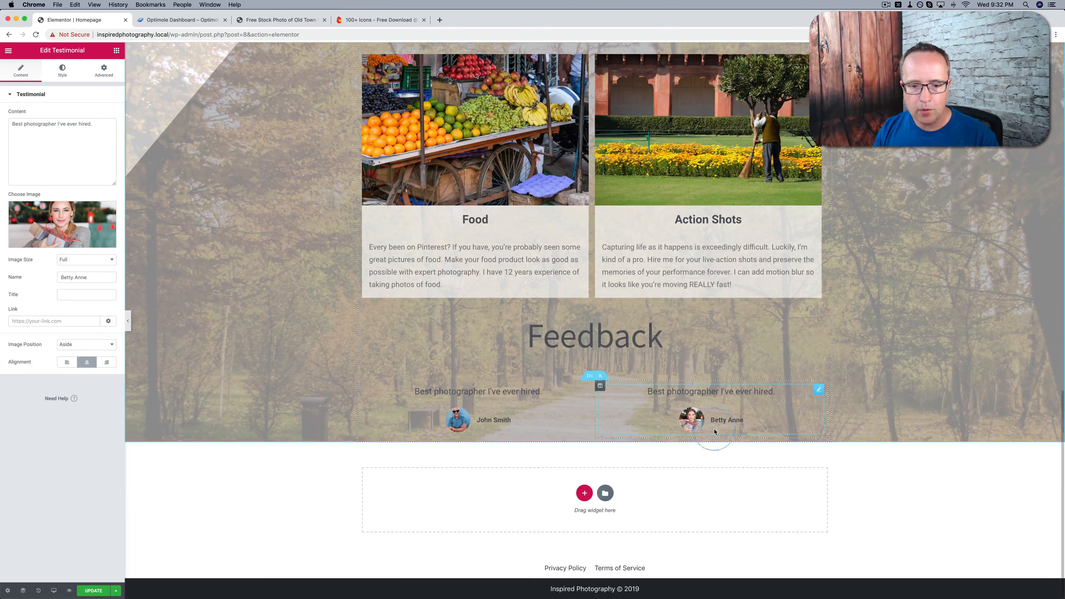
Give the first testimonial a classic background in near-white with partial transparency
click(494, 407)
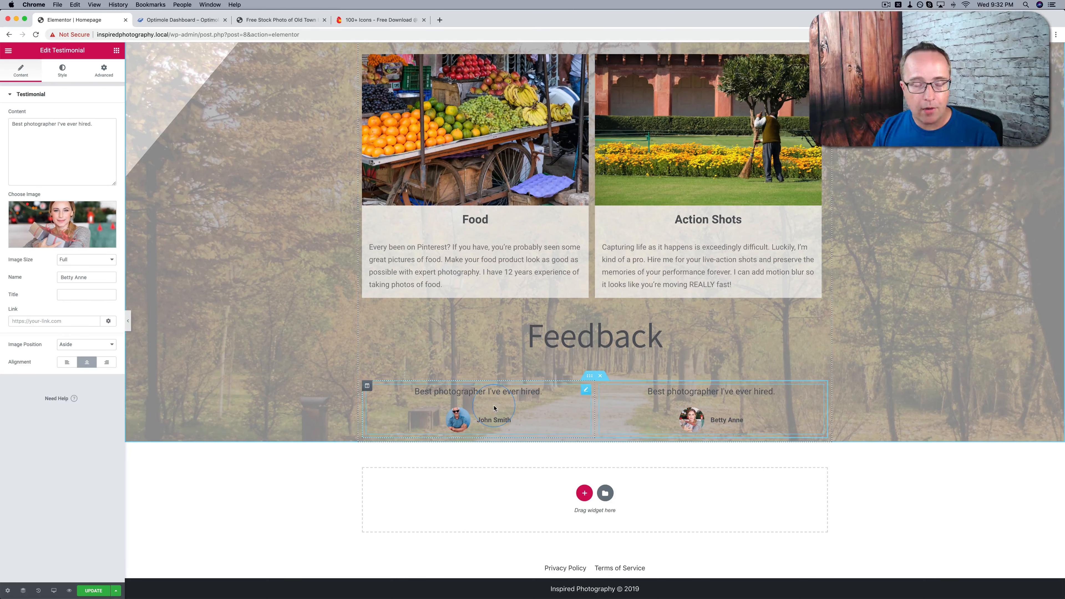
click(558, 406)
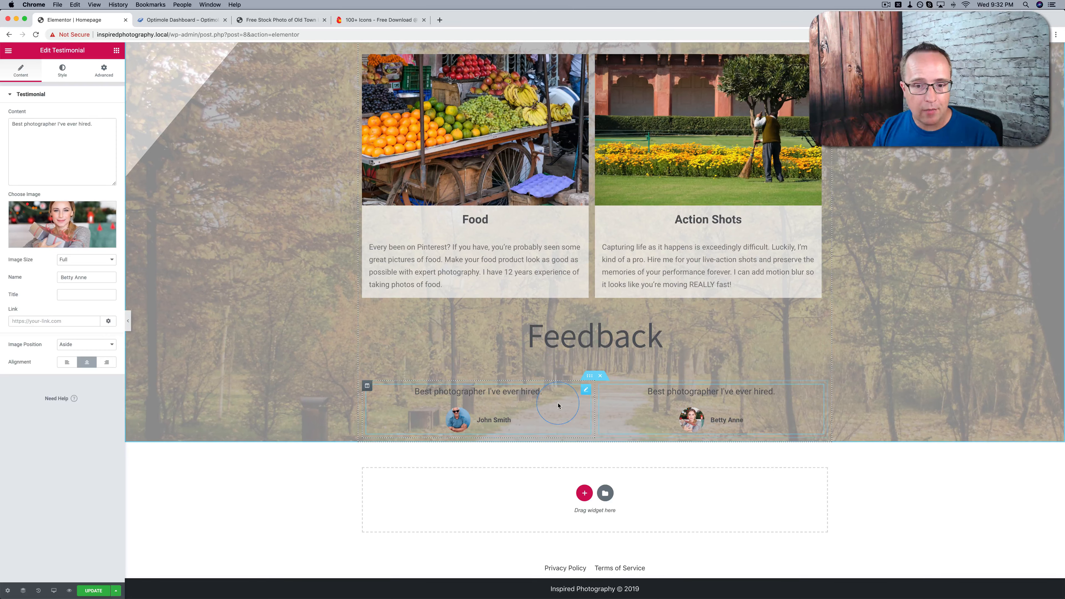
click(585, 391)
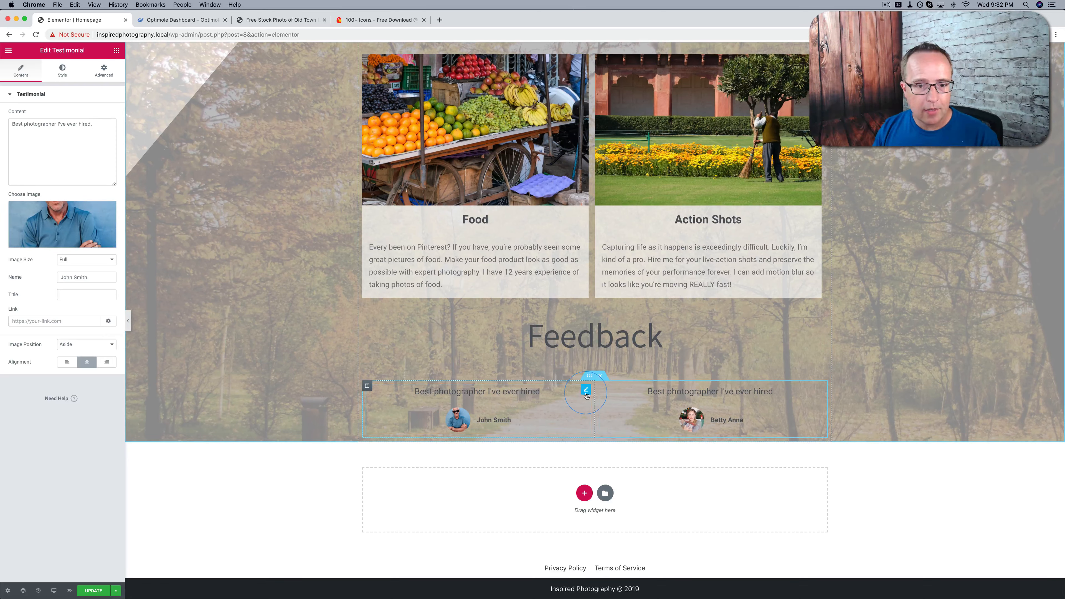
click(103, 70)
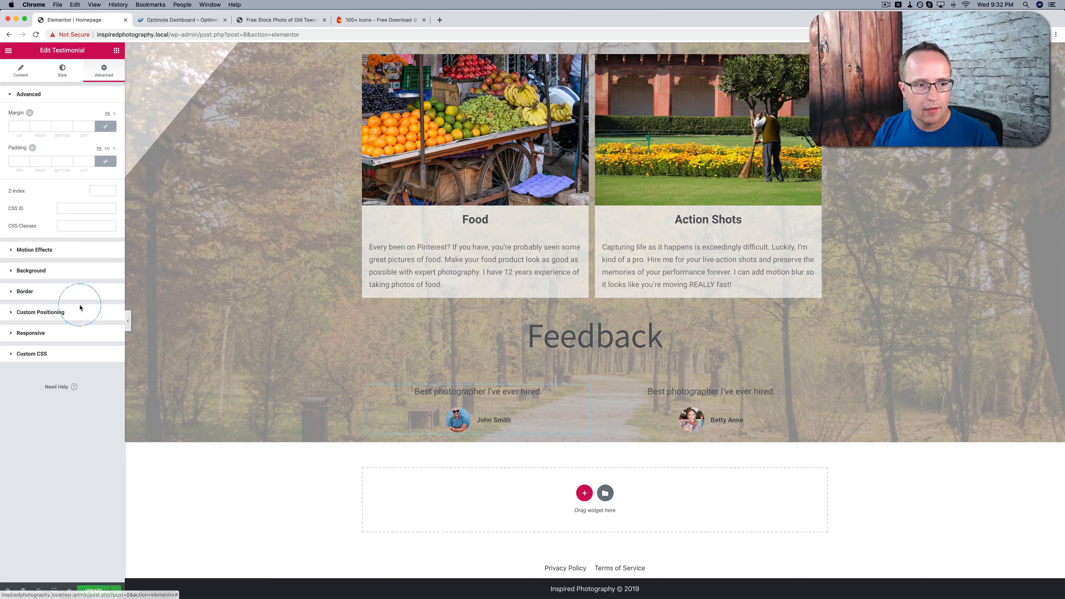
click(27, 270)
click(85, 176)
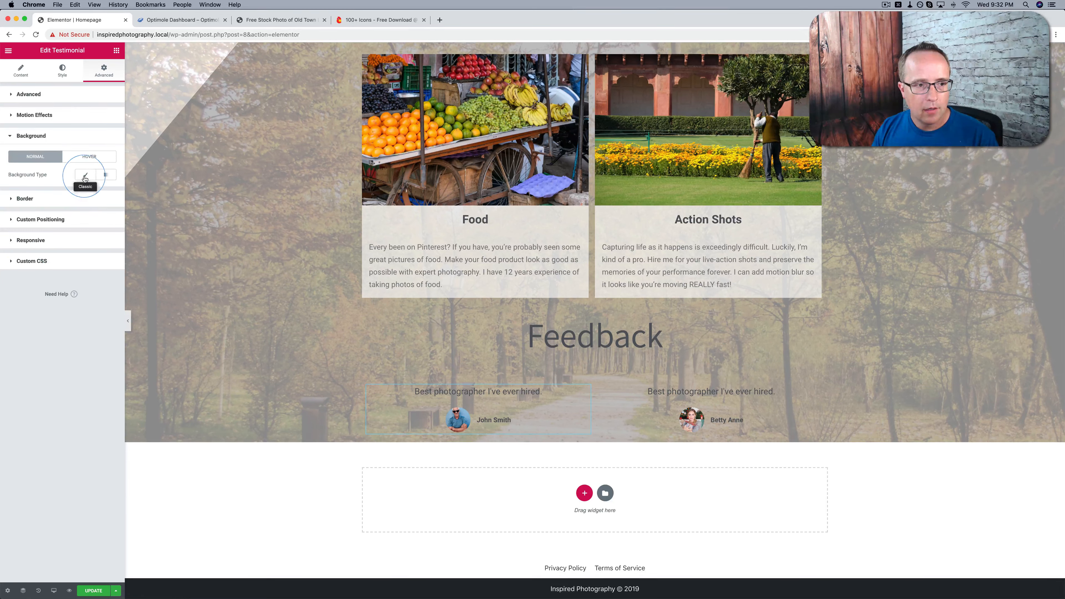
click(105, 192)
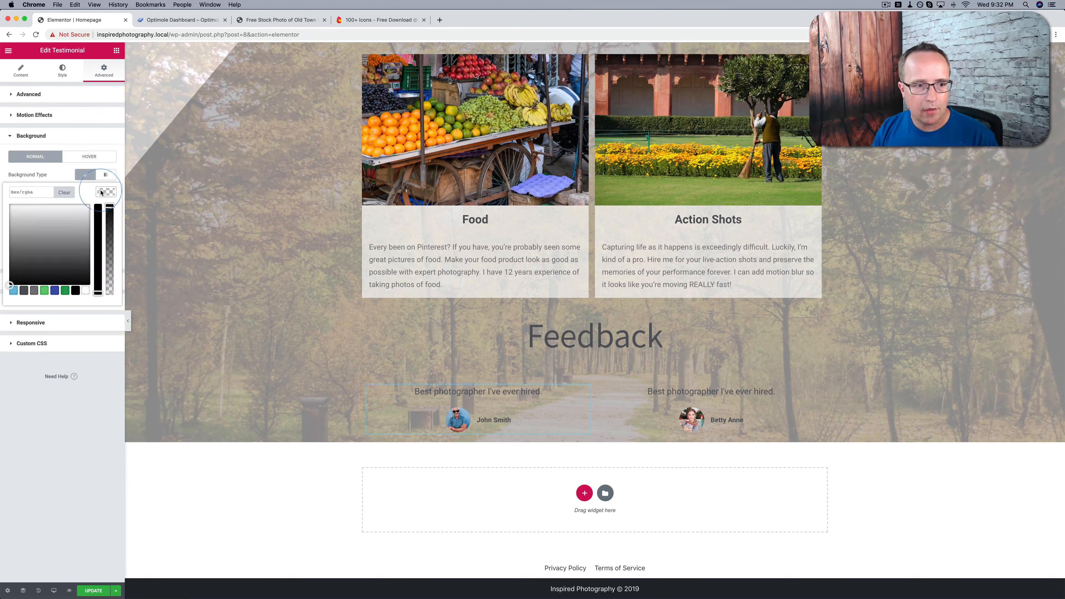
click(58, 212)
click(7, 205)
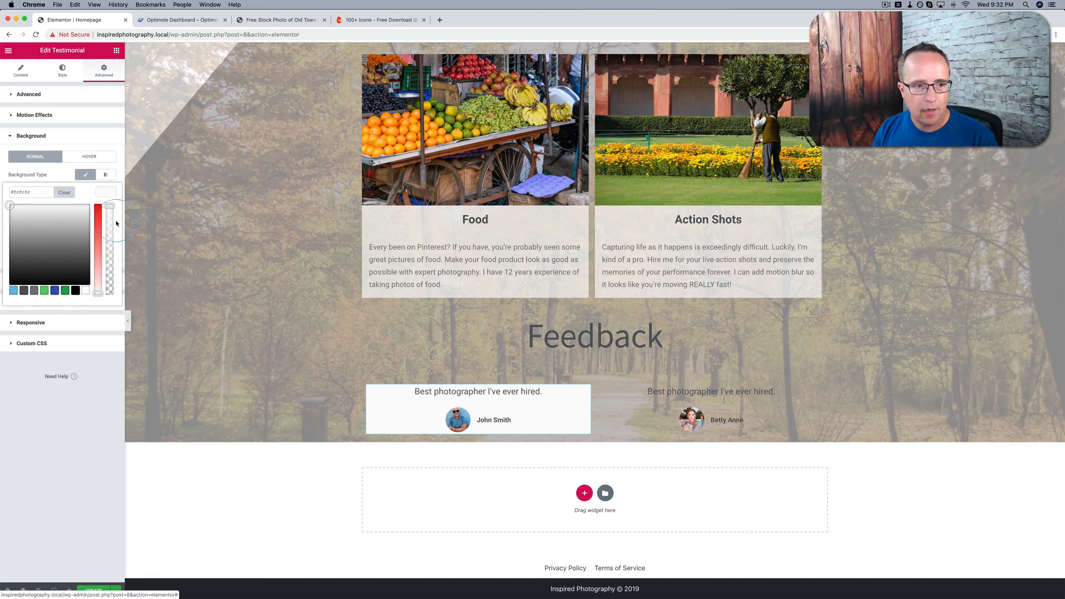
drag(116, 223, 110, 237)
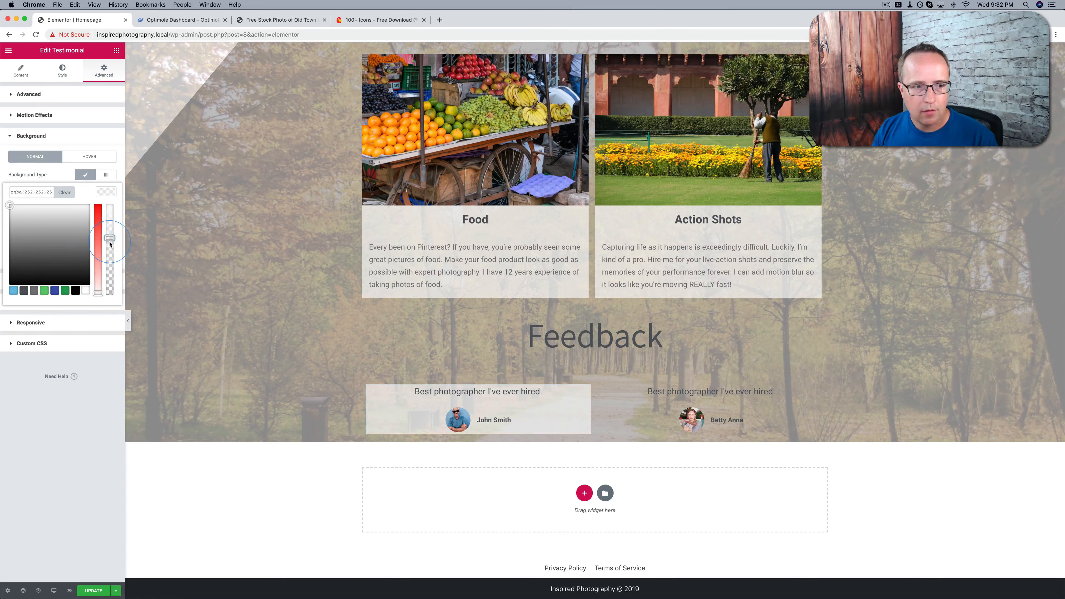
click(107, 195)
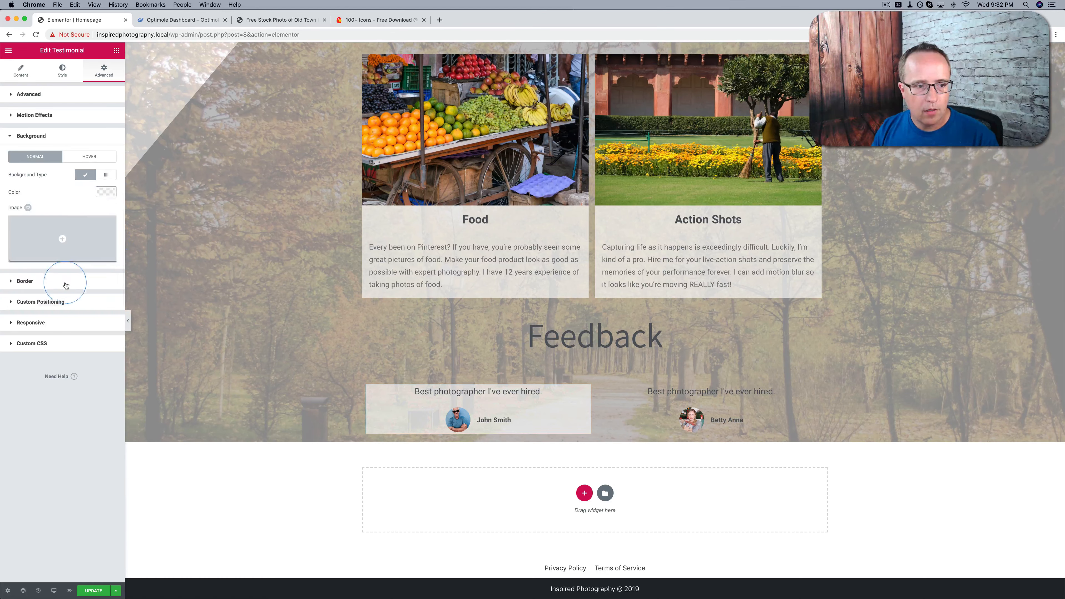
Set the first testimonial's border radius to 10 px and its padding to 21 px on all sides
click(54, 289)
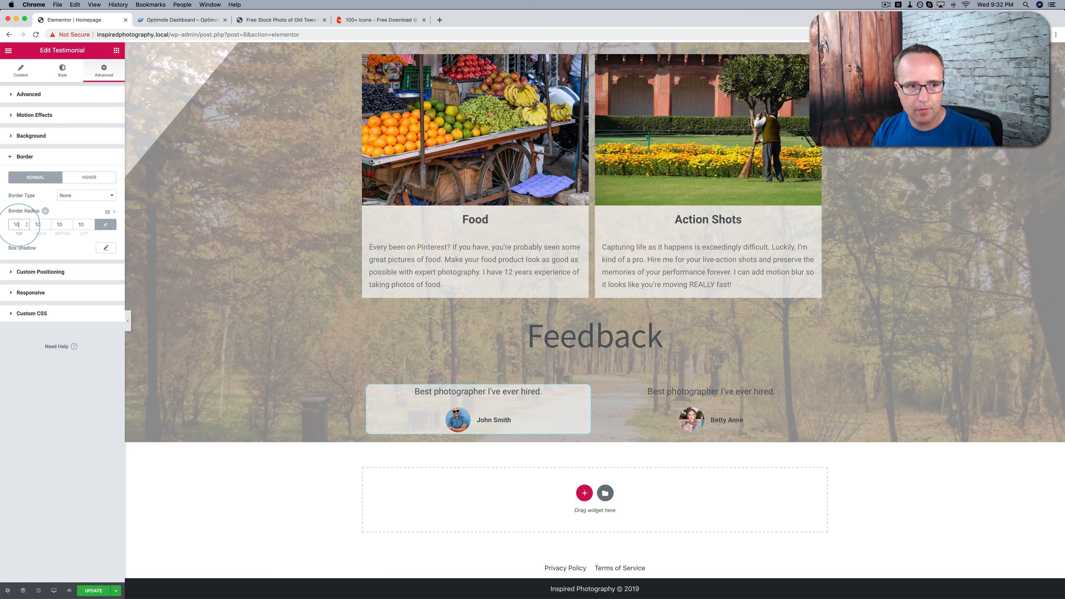
click(59, 94)
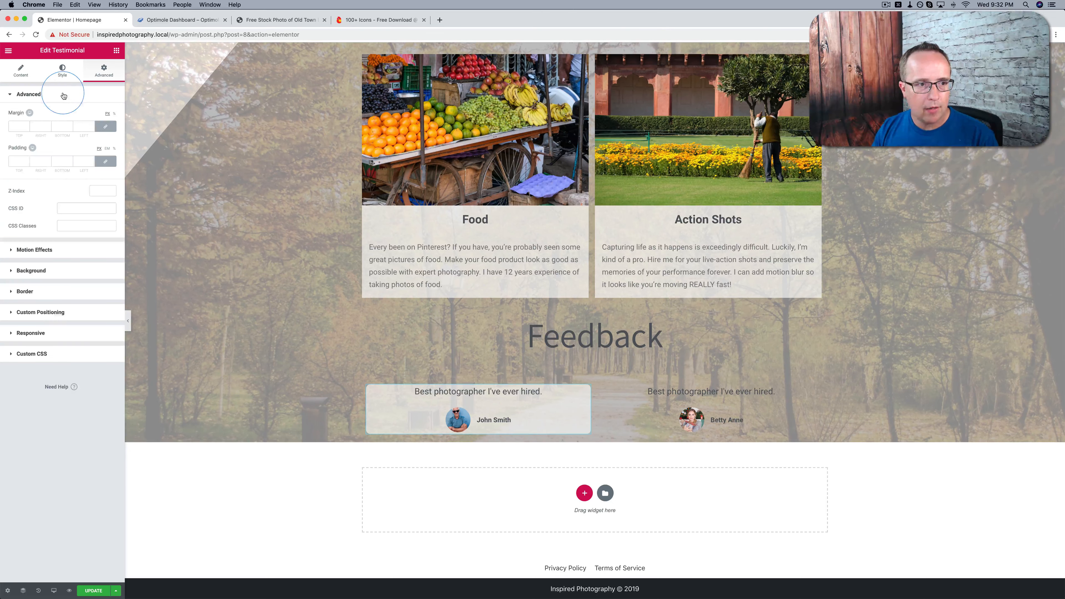
click(26, 161)
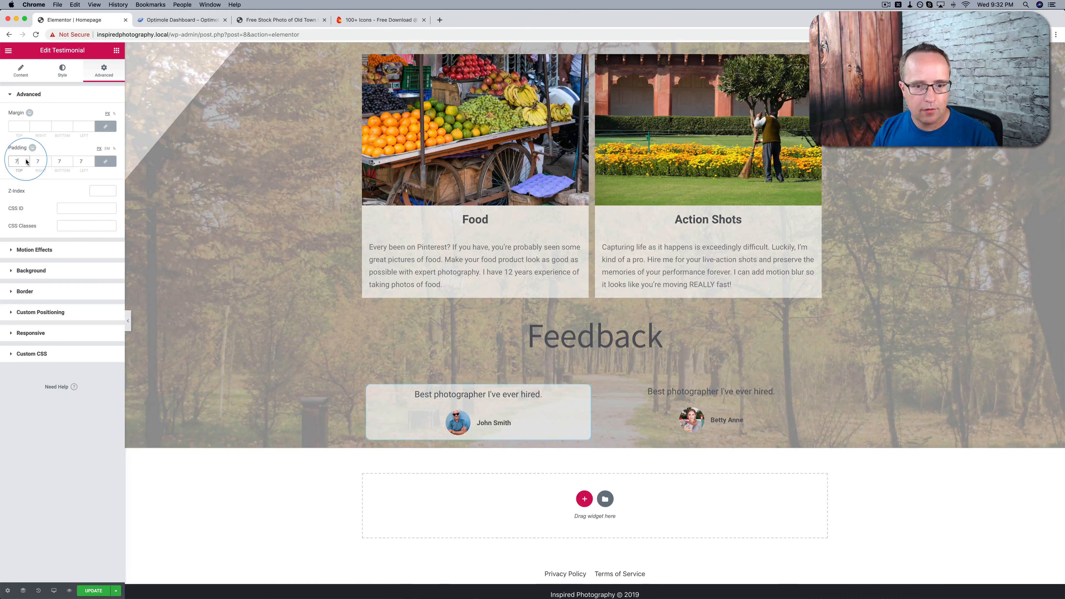
key(Up)
key(Up)
key(Up)
key(Up)
key(Up)
key(Up)
key(Up)
key(Up)
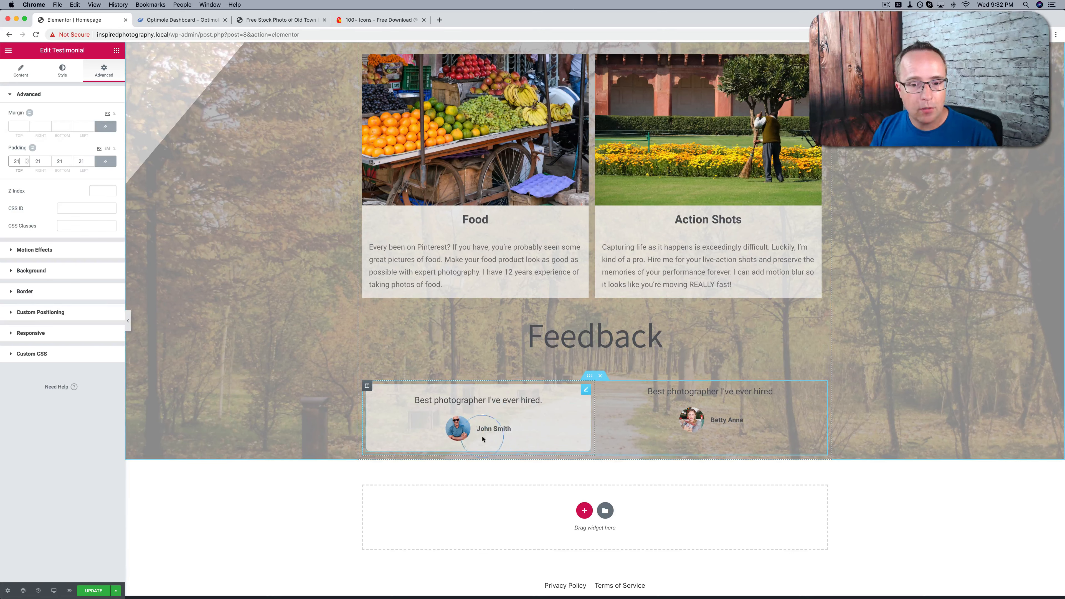
Copy the first testimonial and paste its style onto the second testimonial
click(494, 427)
click(738, 438)
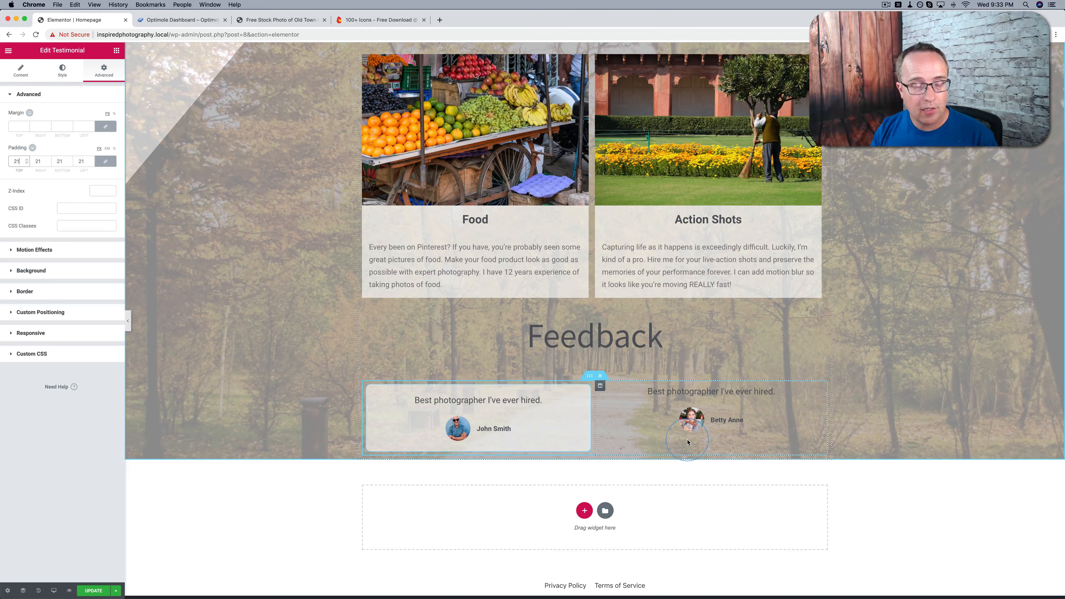
right_click(584, 391)
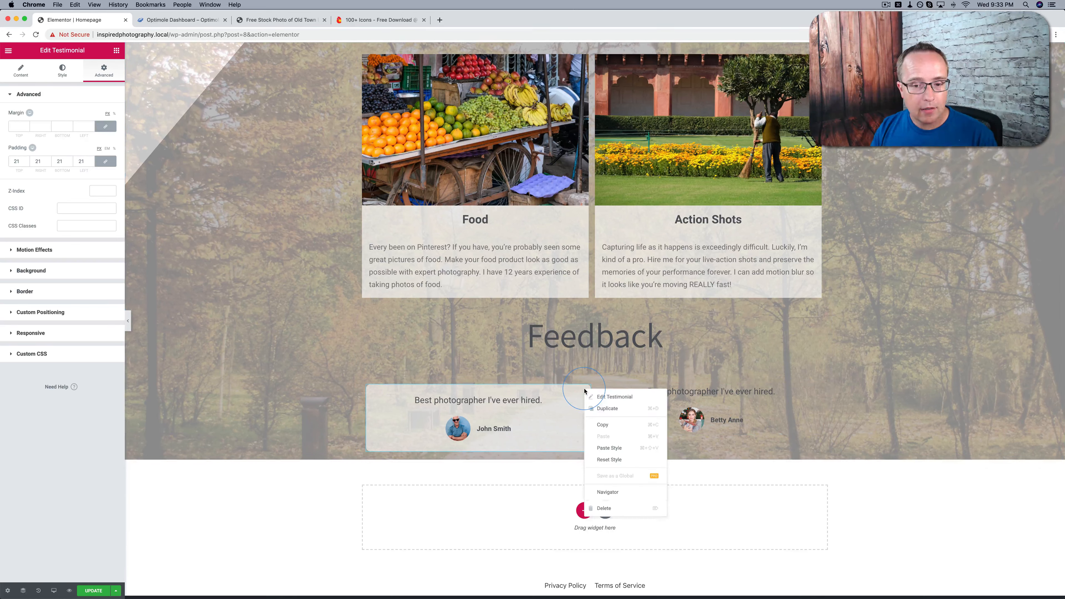
click(765, 403)
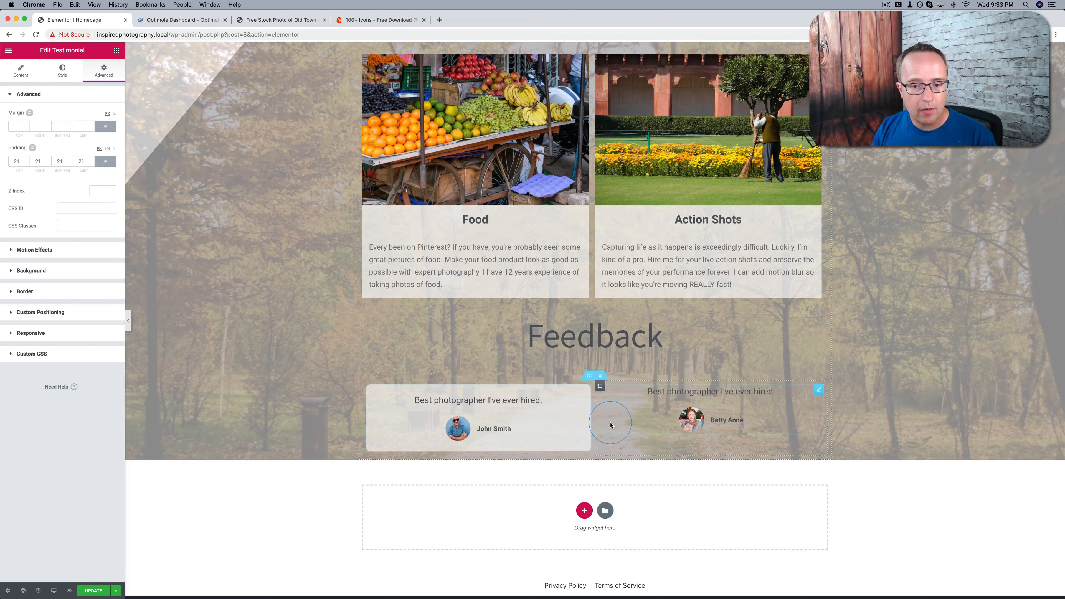
right_click(818, 392)
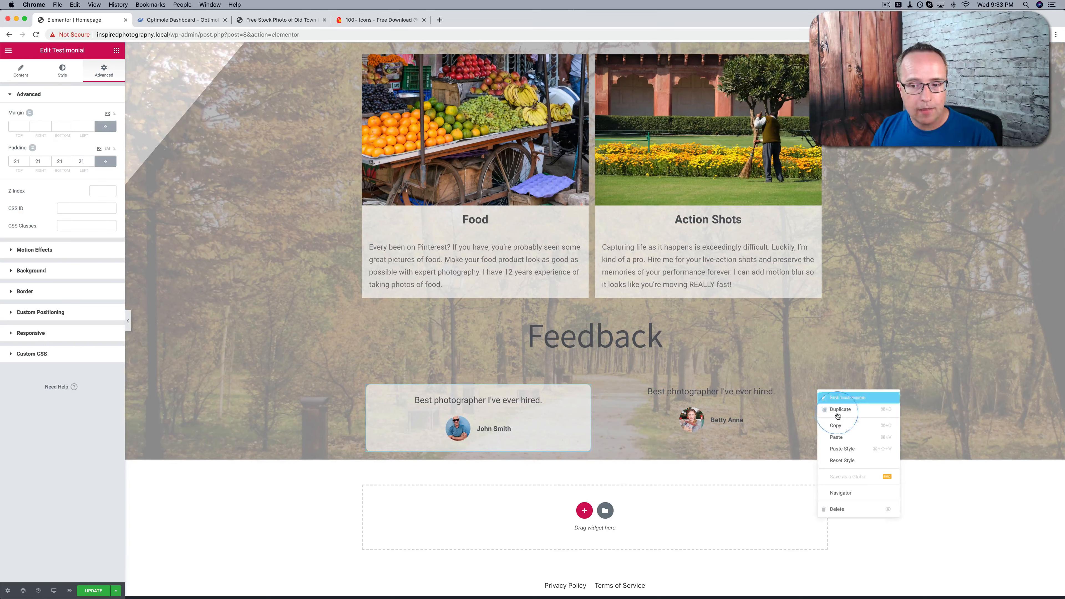
click(841, 452)
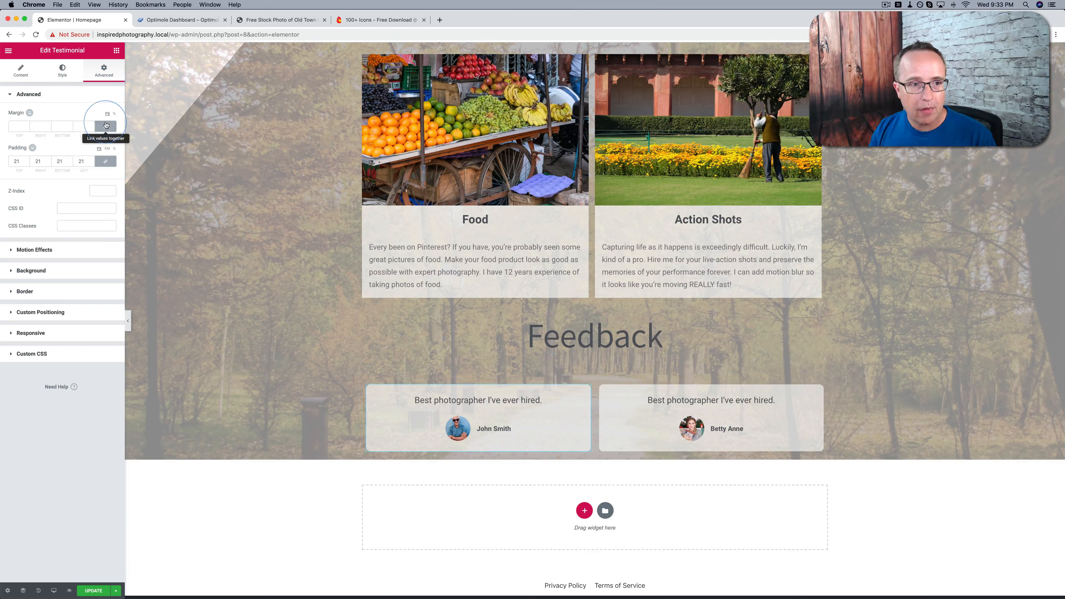
Compare the background settings of the first testimonial with those of the Food column
click(65, 274)
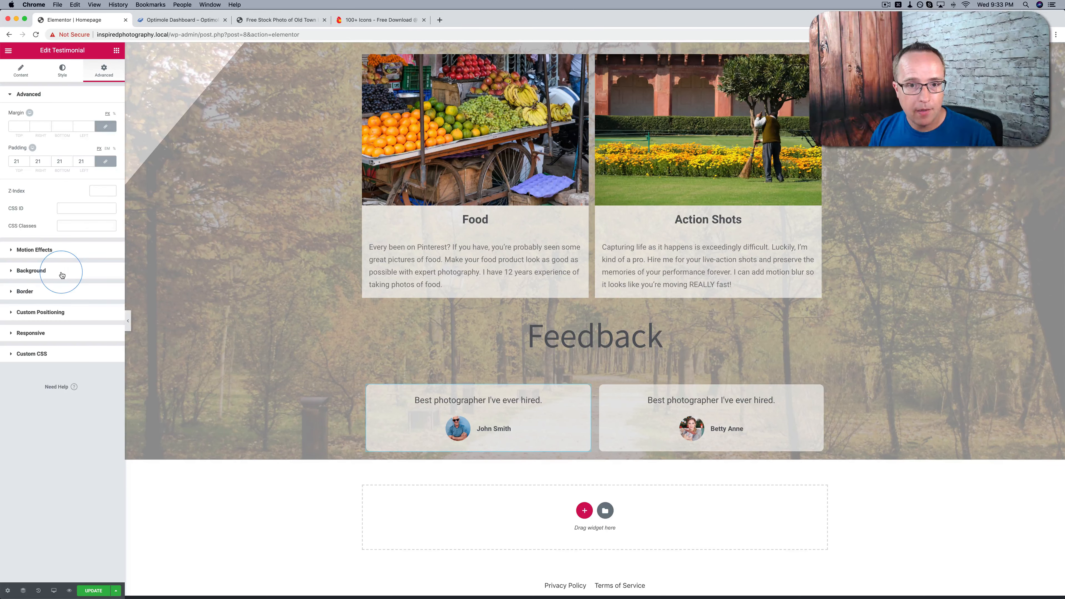
scroll(370, 221, up, 2)
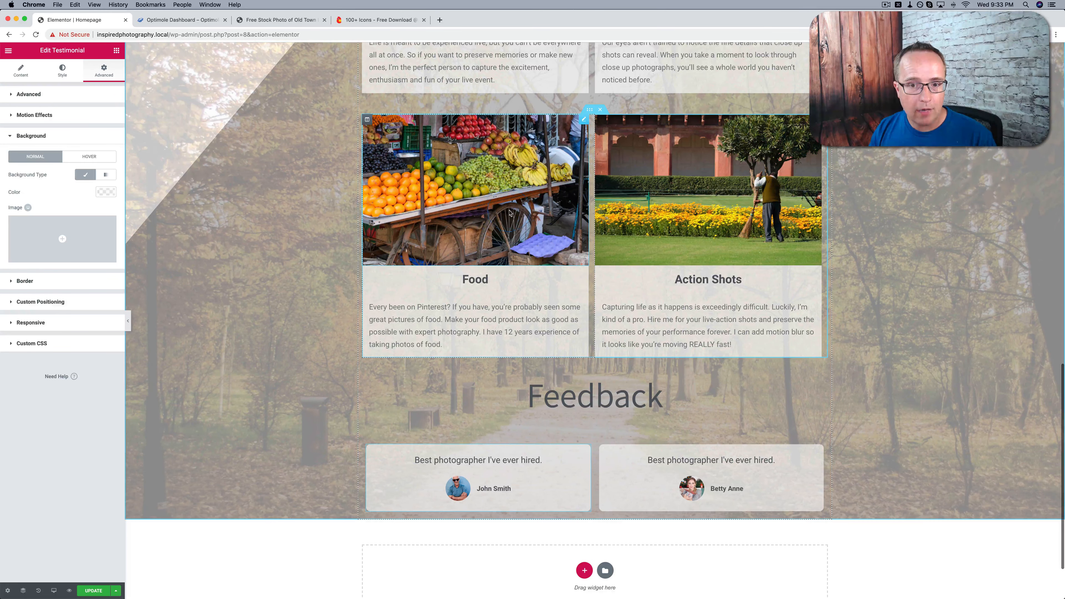
click(367, 120)
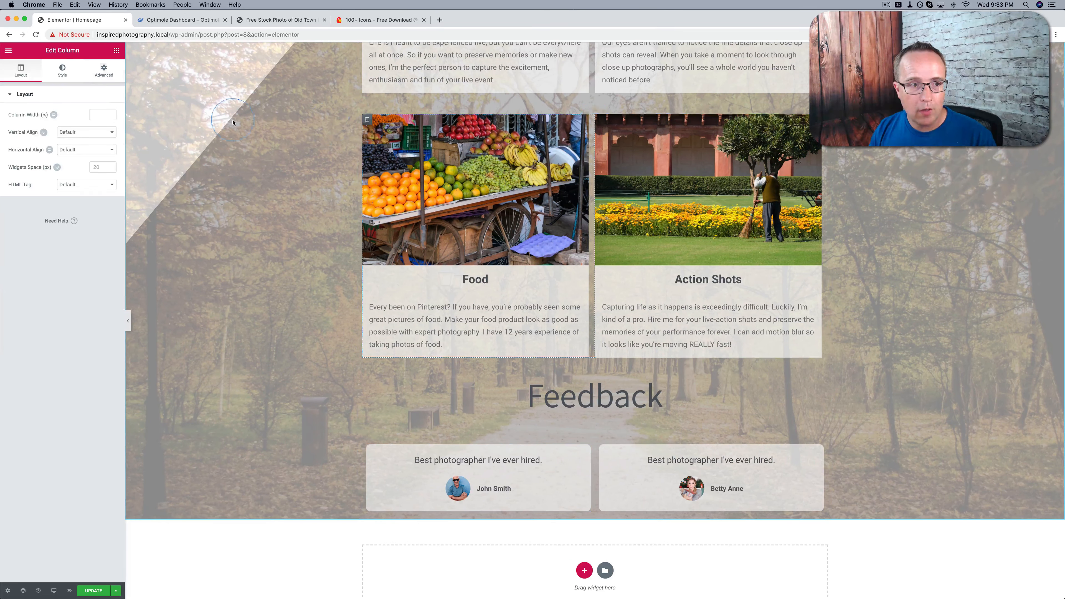
click(63, 79)
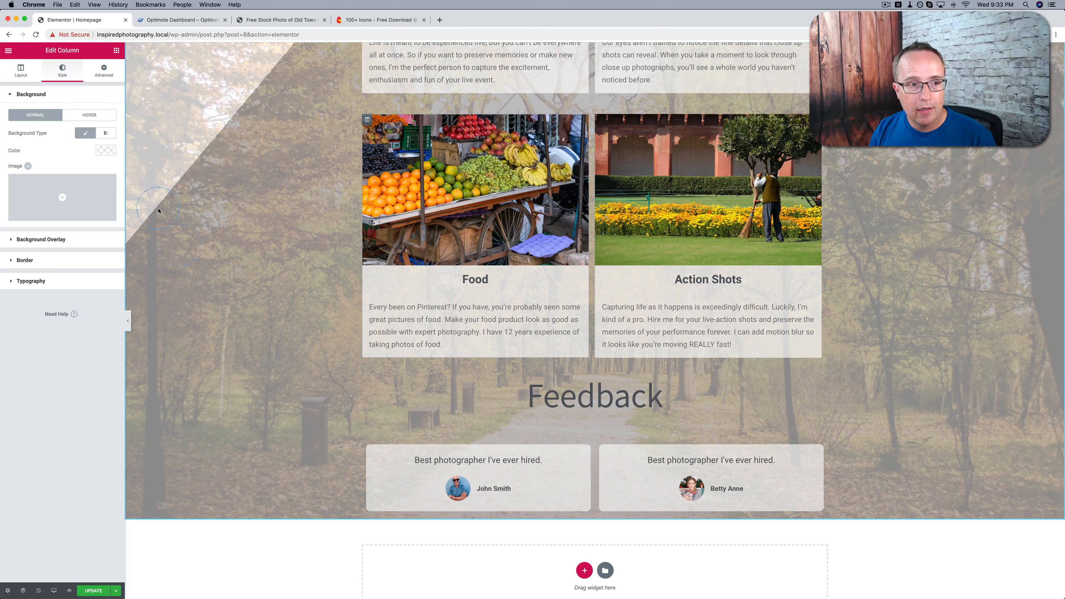
scroll(312, 300, down, 2)
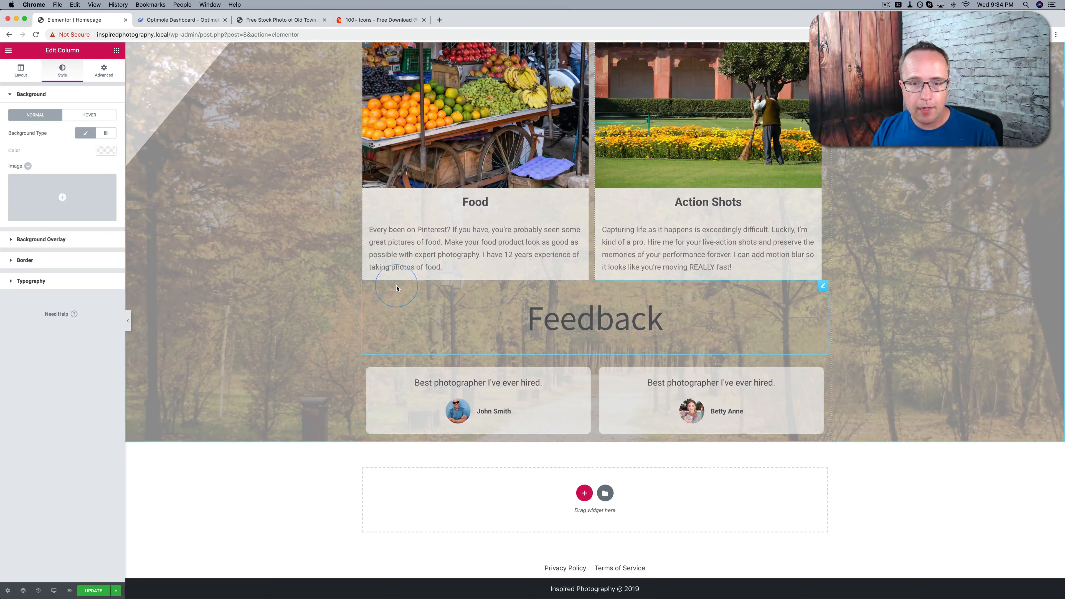
Duplicate the divider below the Then Hire Me button and move the copy between the photo columns and the Feedback heading
scroll(397, 288, up, 15)
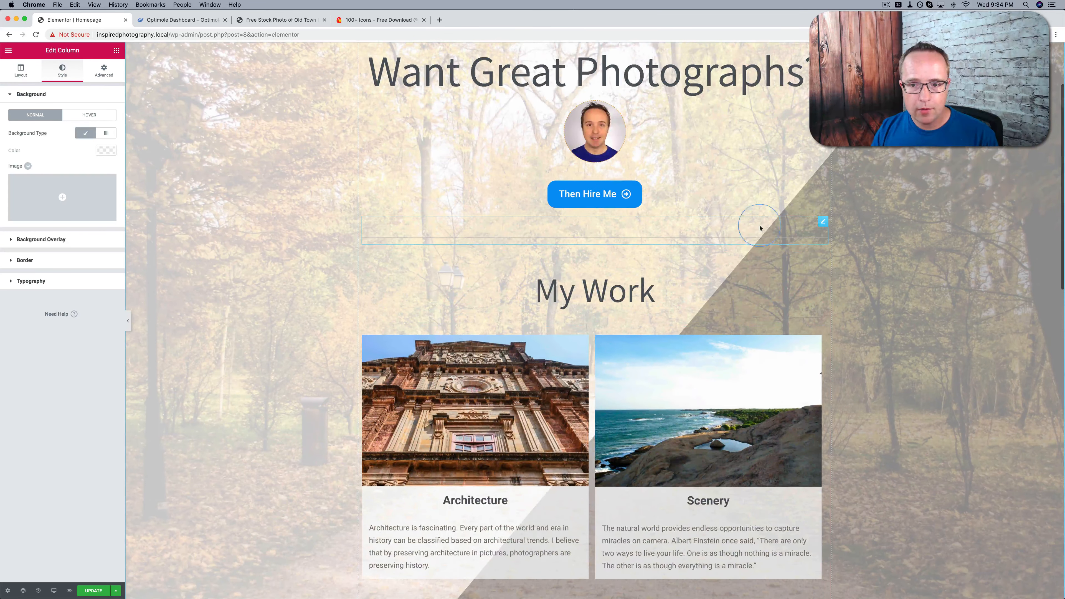
right_click(821, 226)
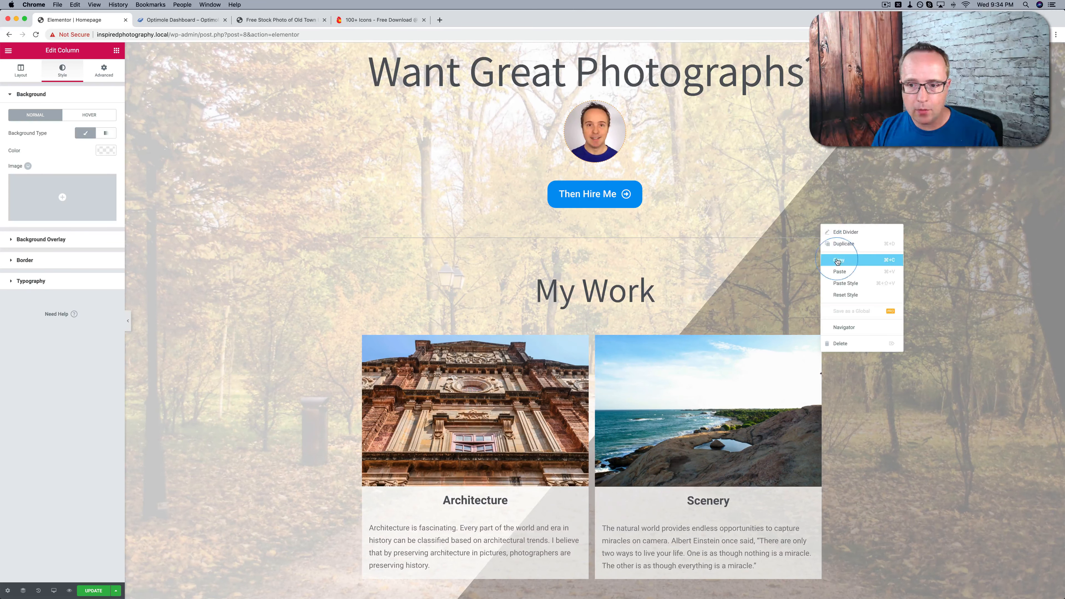
click(843, 244)
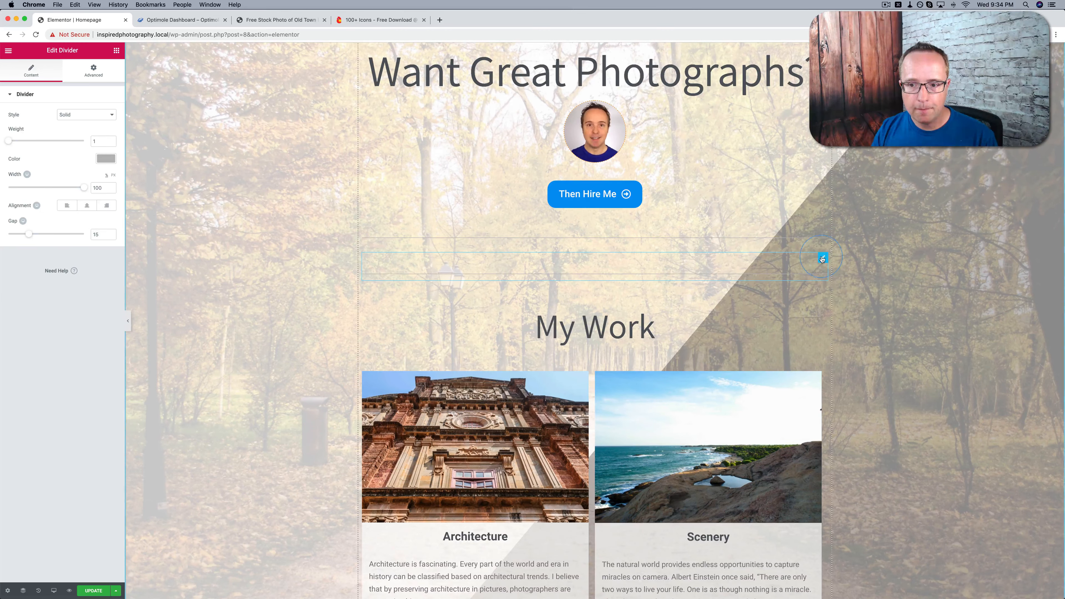
scroll(822, 256, down, 6)
scroll(821, 257, down, 12)
drag(820, 256, 644, 314)
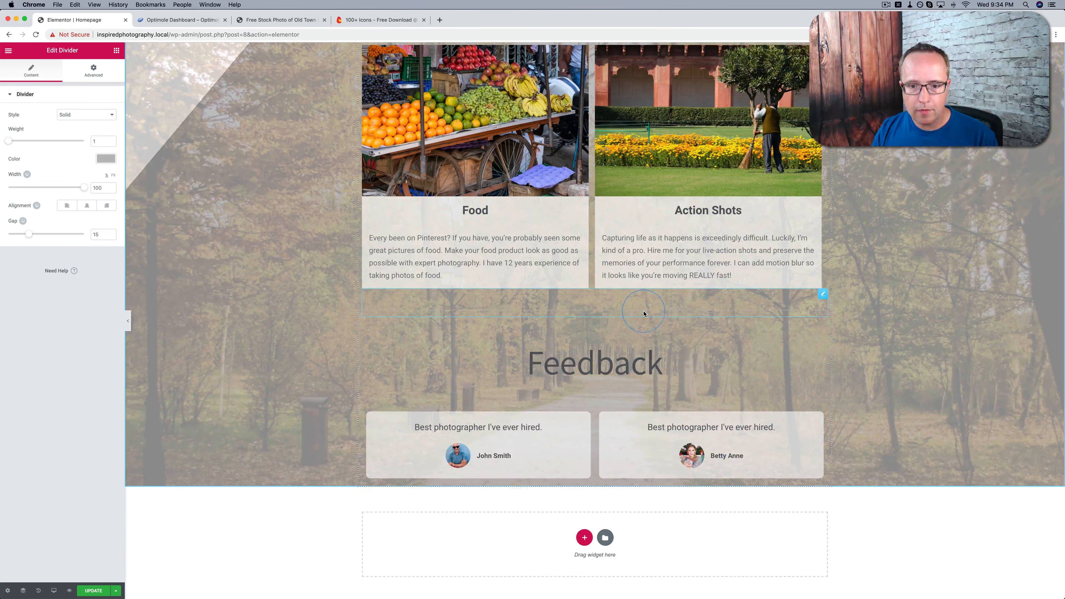
Duplicate the divider above the Feedback heading and place the copy below the two testimonials
right_click(819, 295)
click(822, 323)
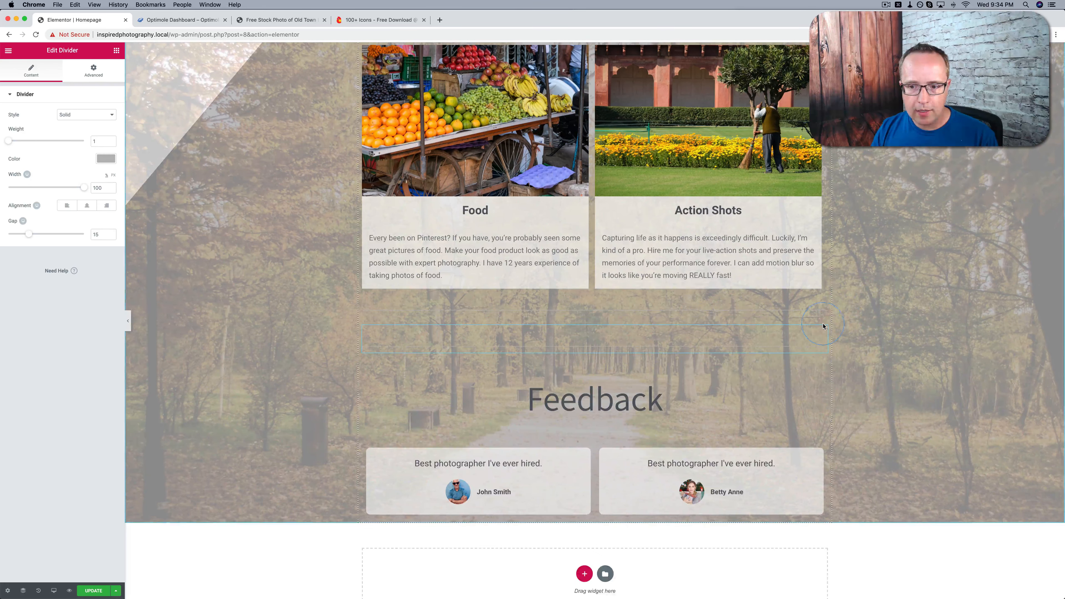
drag(823, 331, 631, 491)
scroll(345, 435, down, 3)
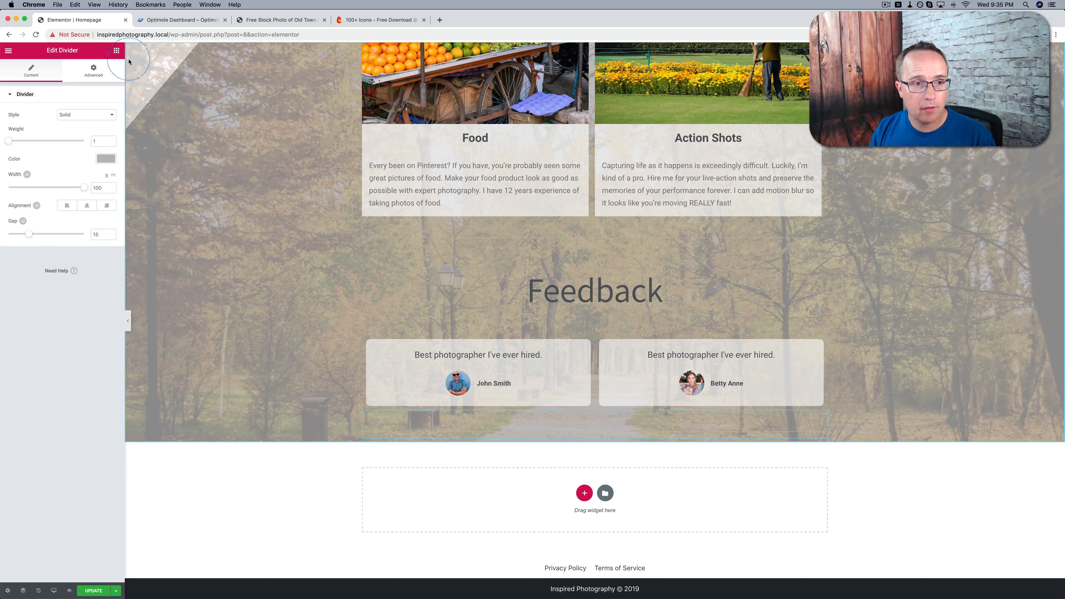
click(117, 50)
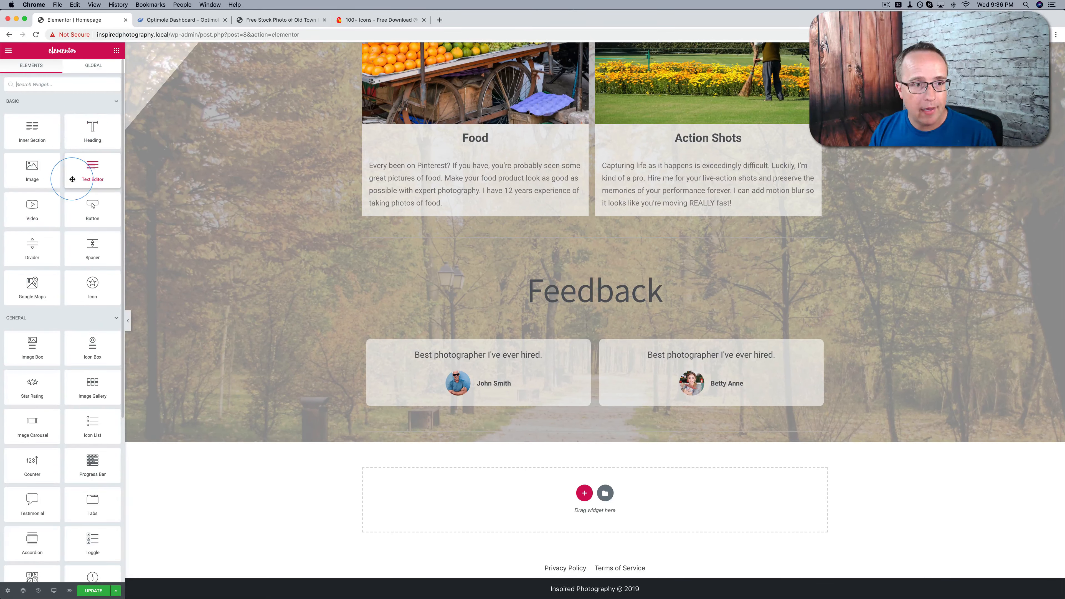
drag(84, 133, 459, 445)
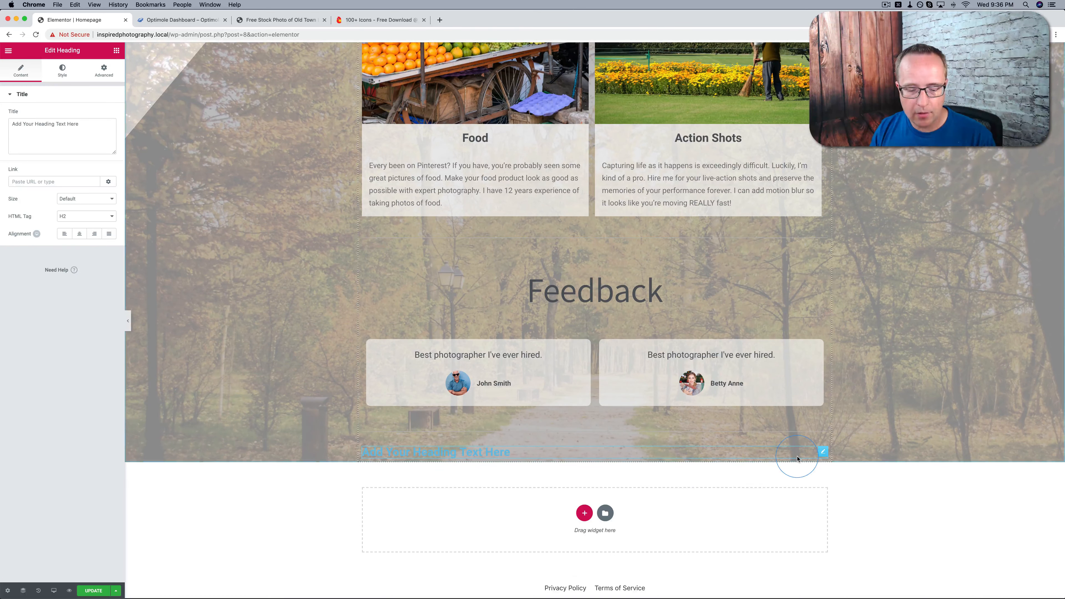
key(super+z)
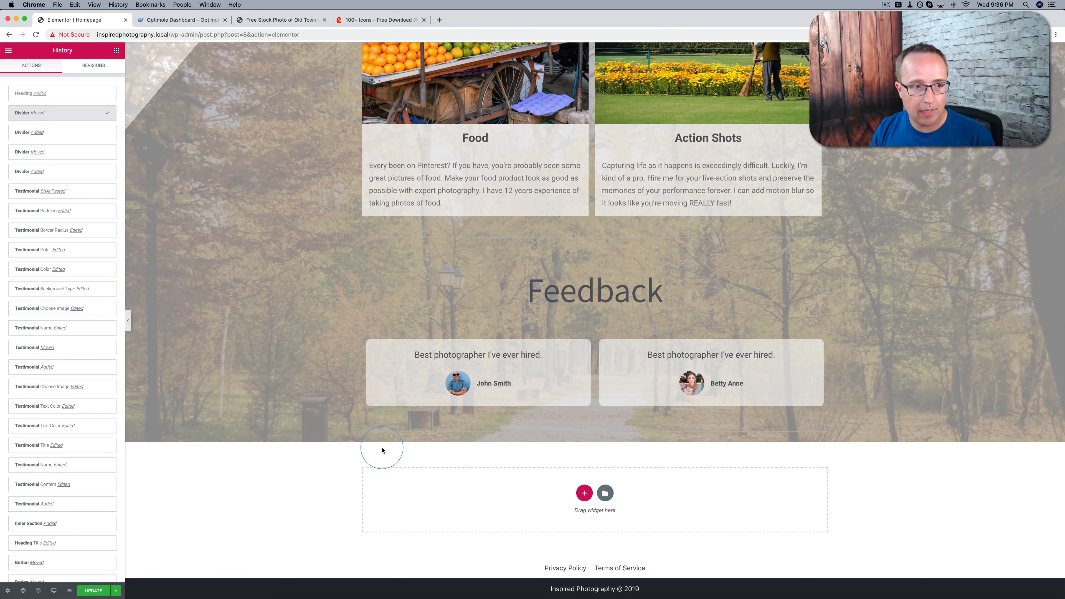
Add a two-column inner section below the bottom divider and place a centred heading titled "Standard" in its first column
click(116, 50)
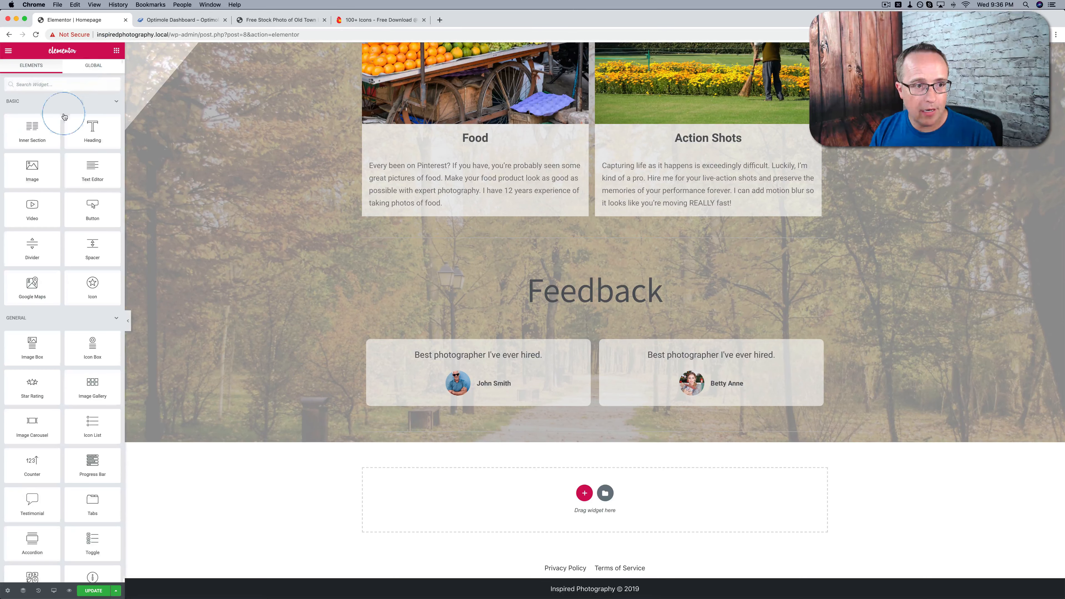
drag(33, 130, 506, 440)
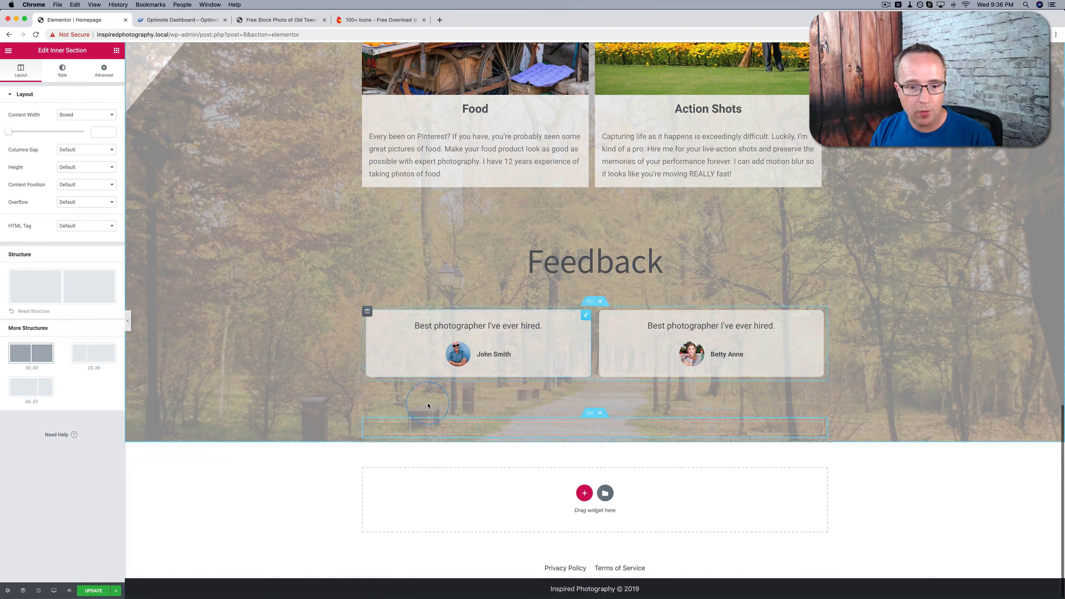
click(116, 52)
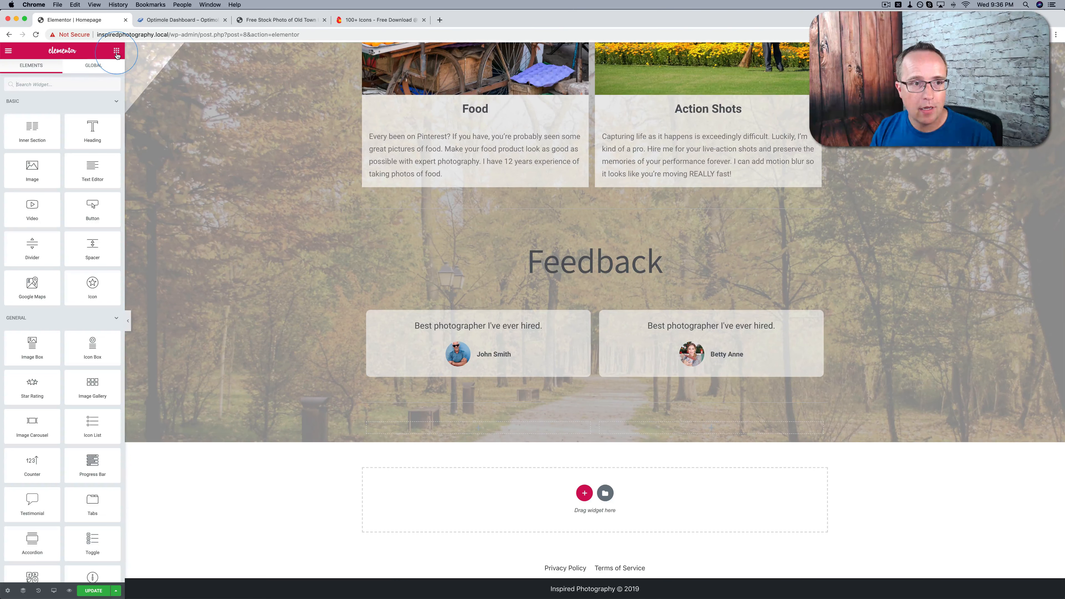
drag(92, 128, 497, 428)
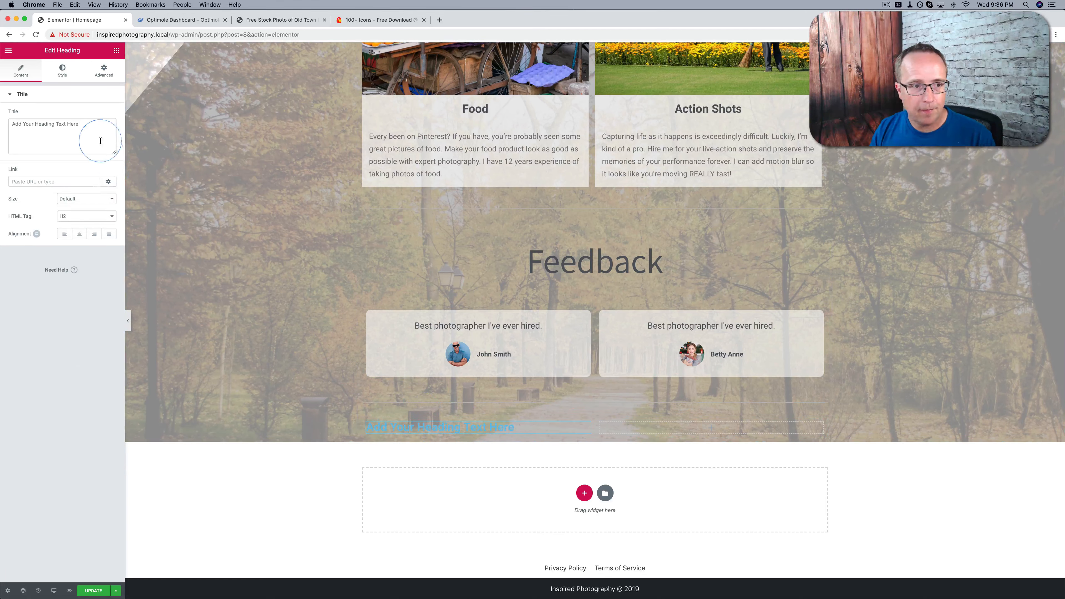
triple_click(98, 127)
text(Standard)
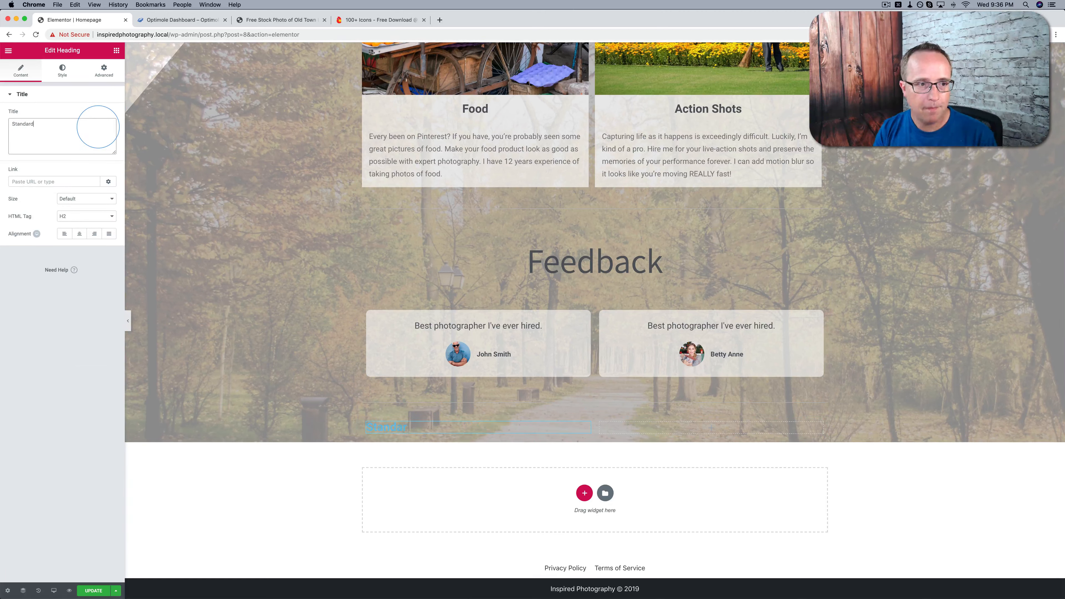
click(79, 234)
Set the Standard heading's text color to white (#ffffff)
click(62, 70)
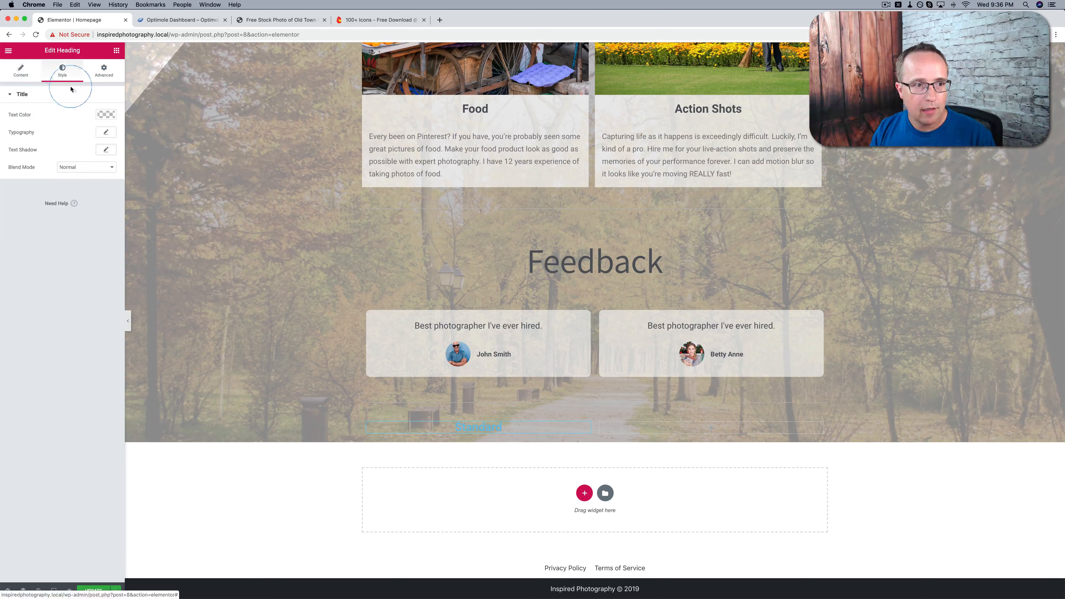
click(106, 114)
click(9, 127)
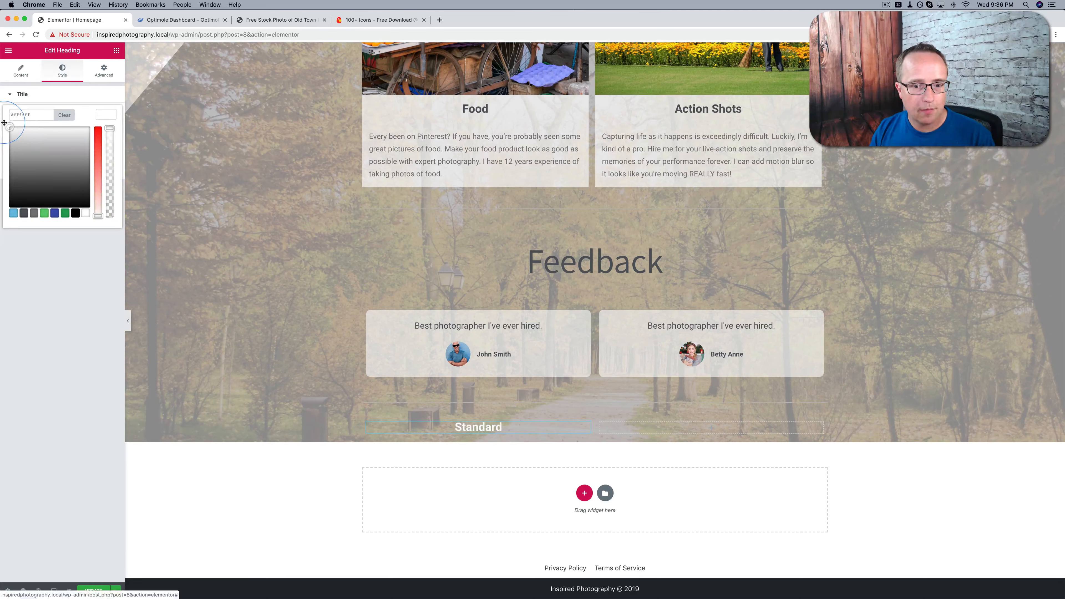
Give the Standard heading a classic background in solid bright blue
click(103, 72)
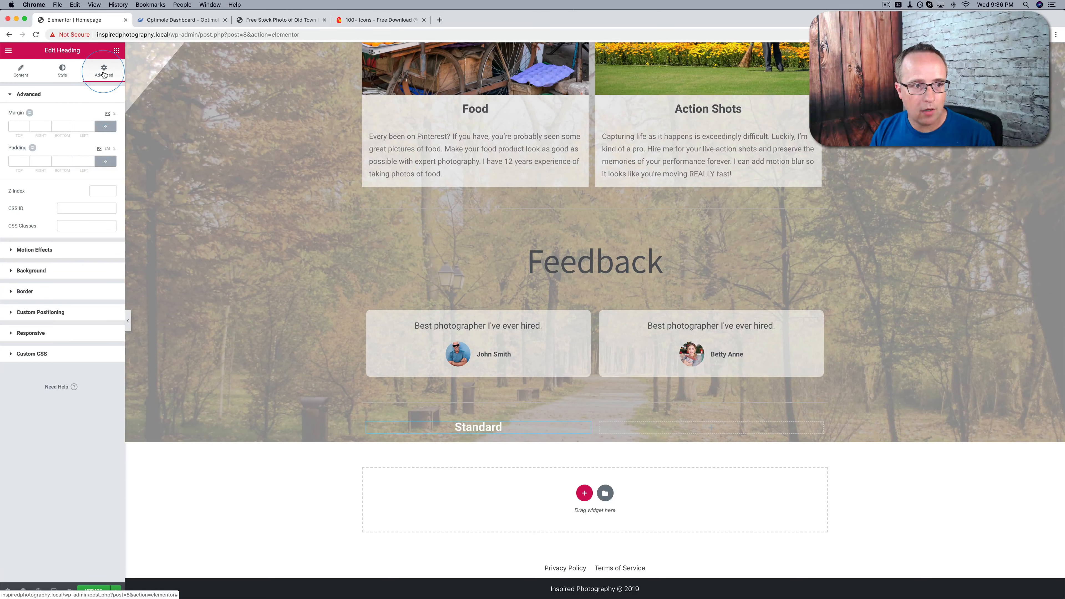
click(78, 269)
click(78, 176)
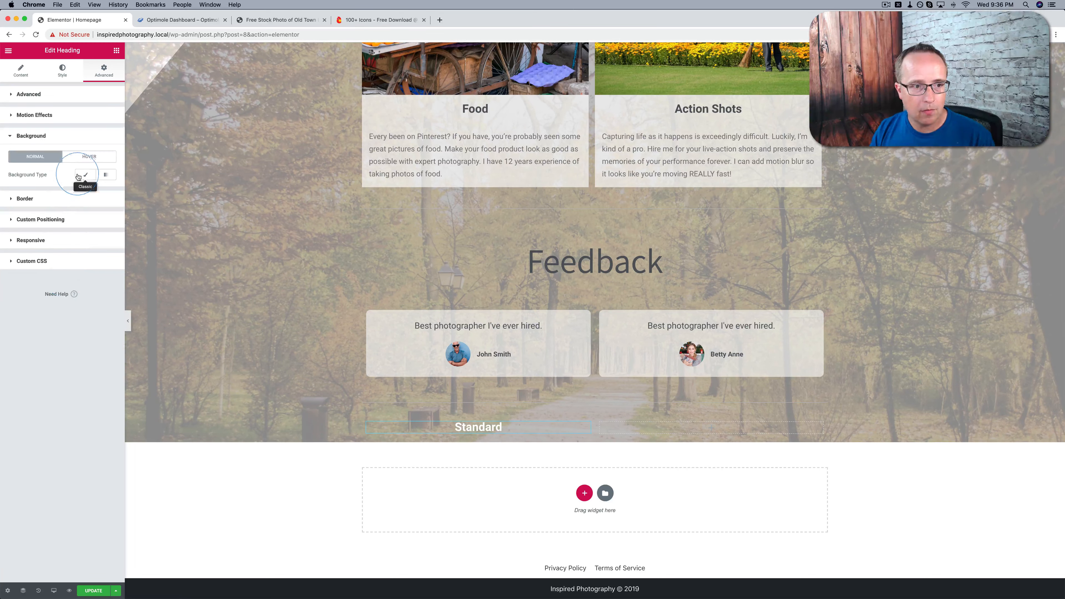
click(72, 230)
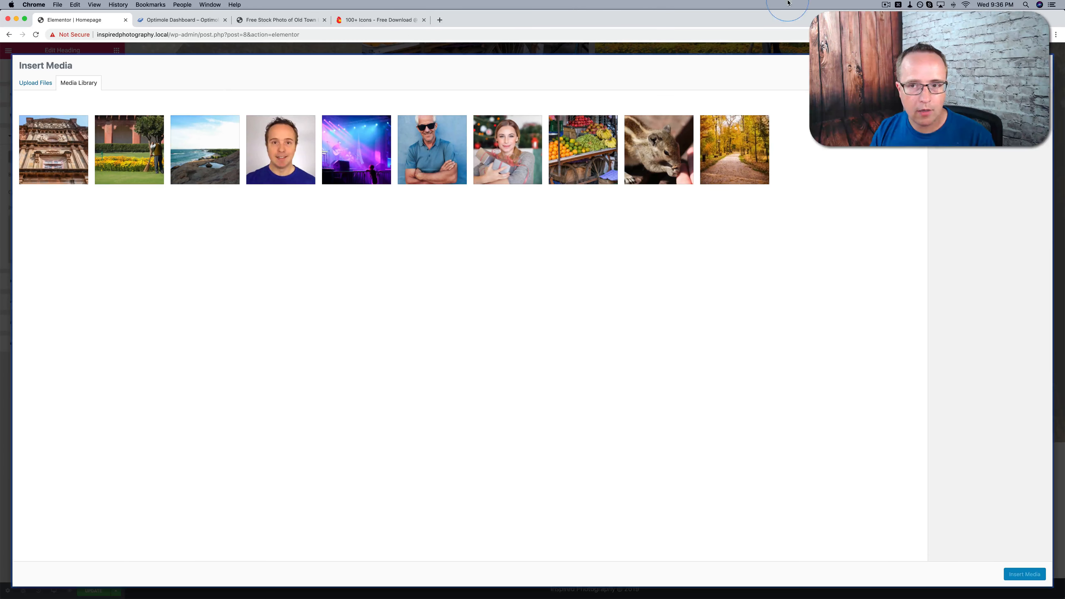
key(Escape)
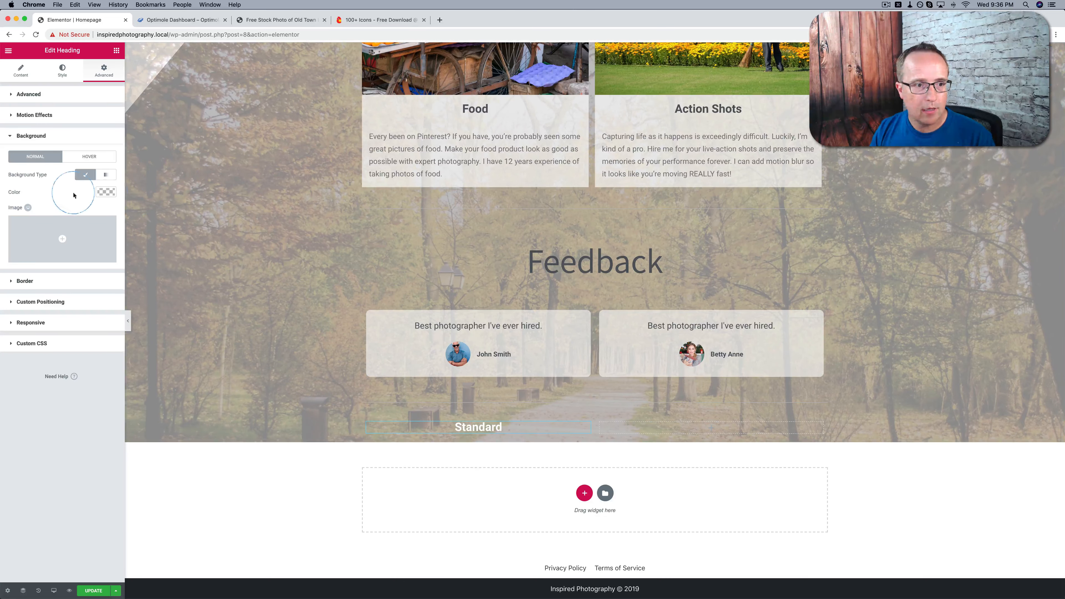
click(112, 192)
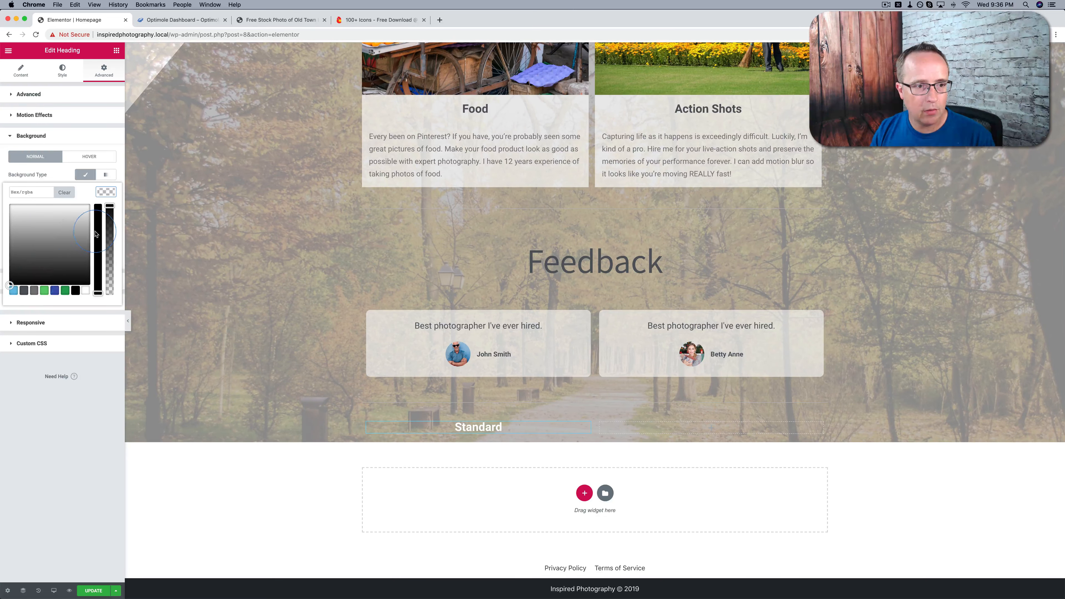
drag(96, 232, 55, 210)
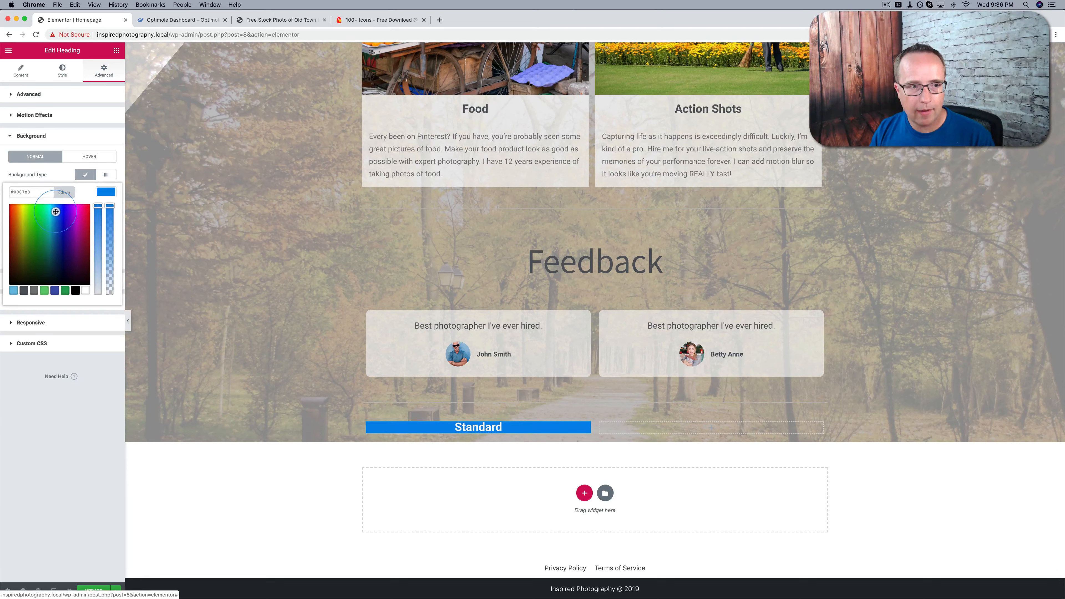
click(106, 192)
Unlink the Standard heading's padding values and set the top and bottom padding to 50 px each
click(29, 94)
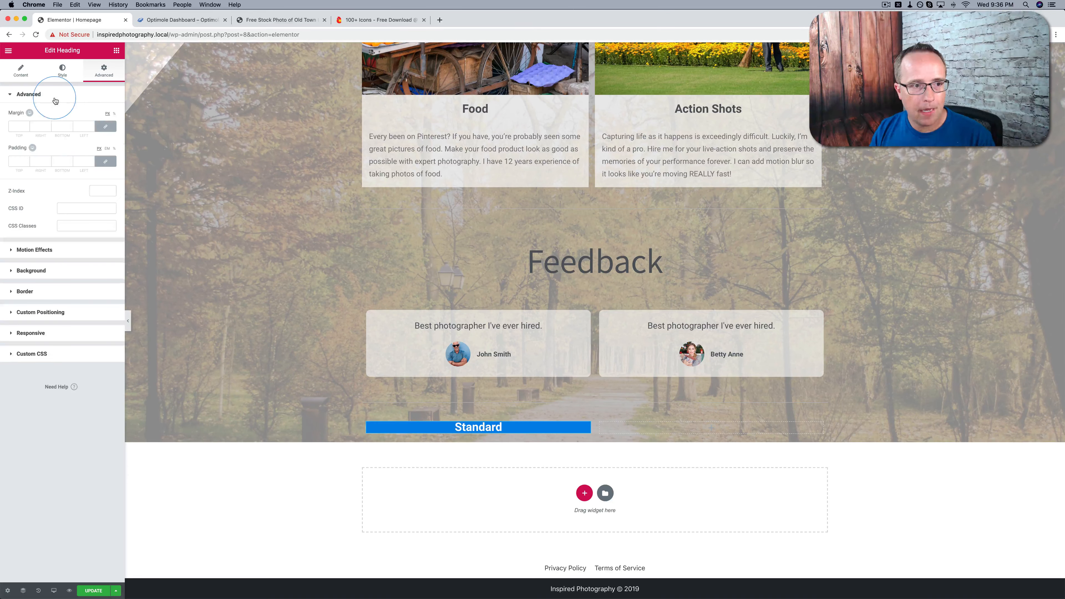
click(23, 164)
click(106, 162)
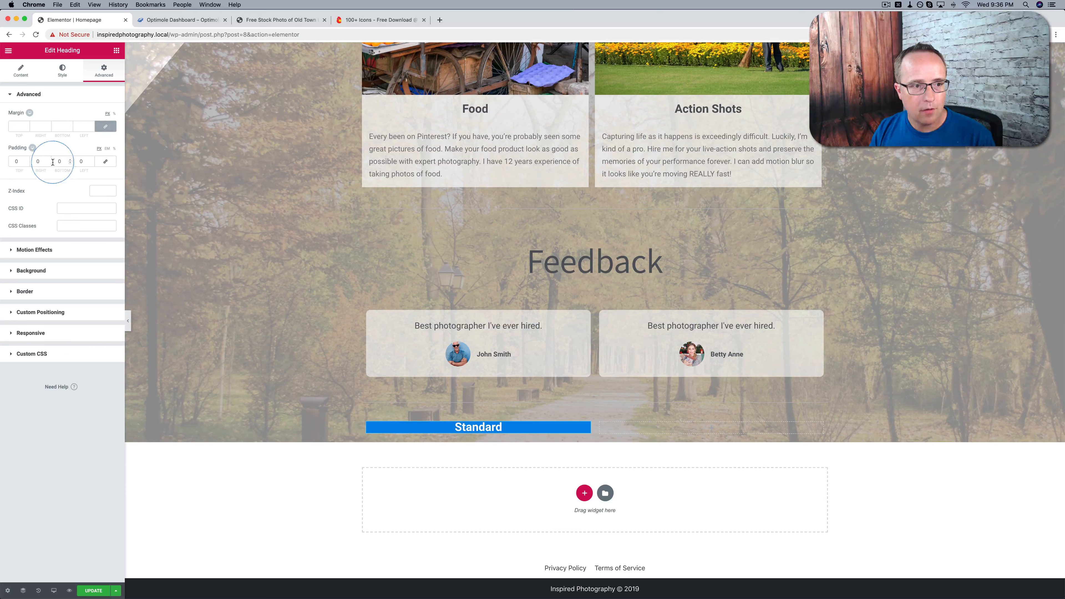
click(25, 162)
text(1)
key(BackSpace)
text(35)
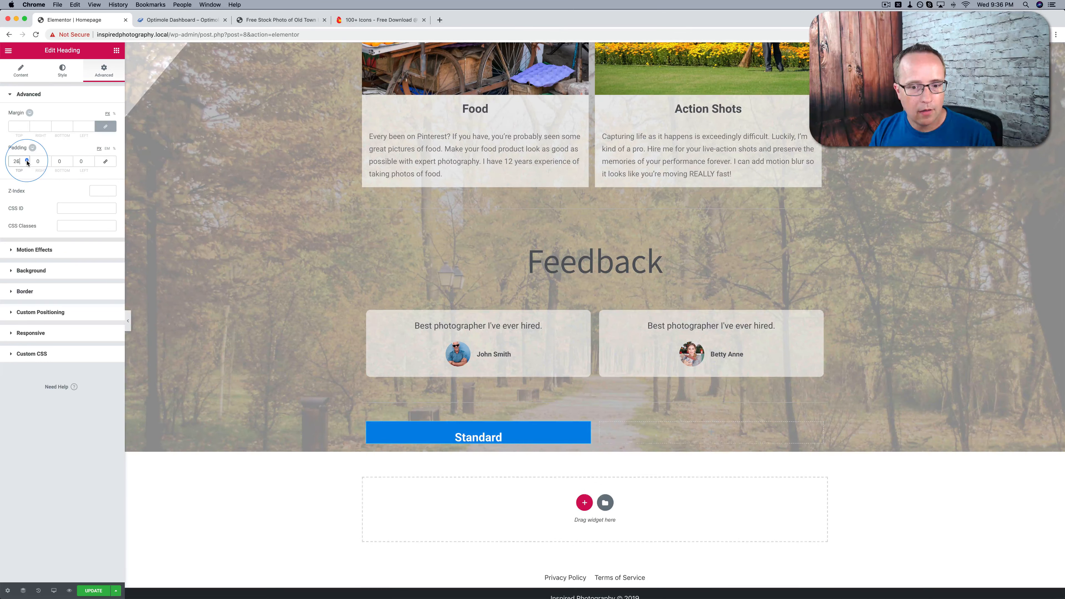
click(27, 161)
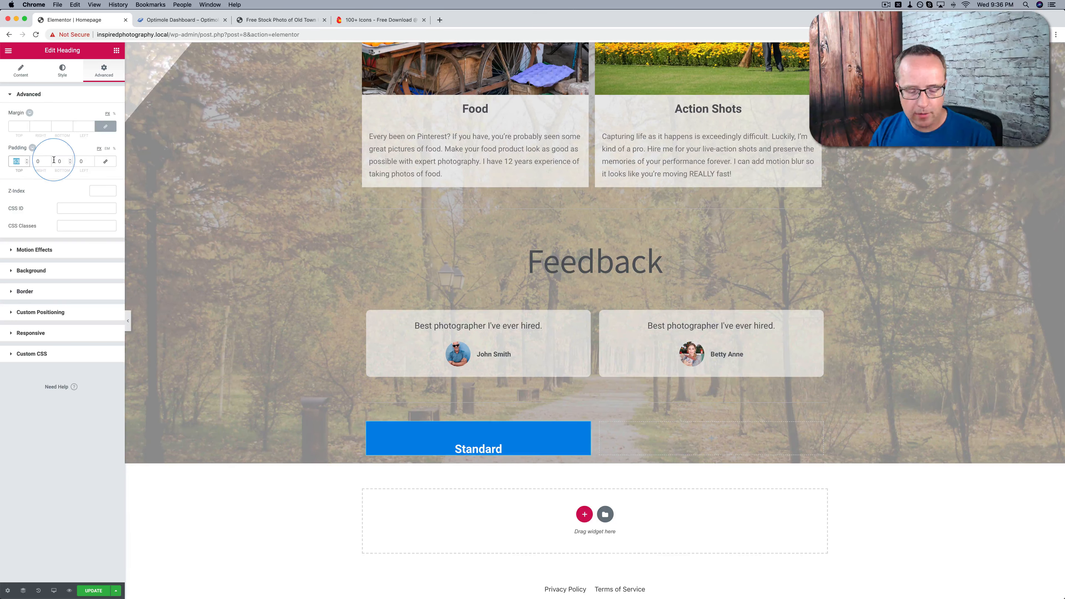
text(50)
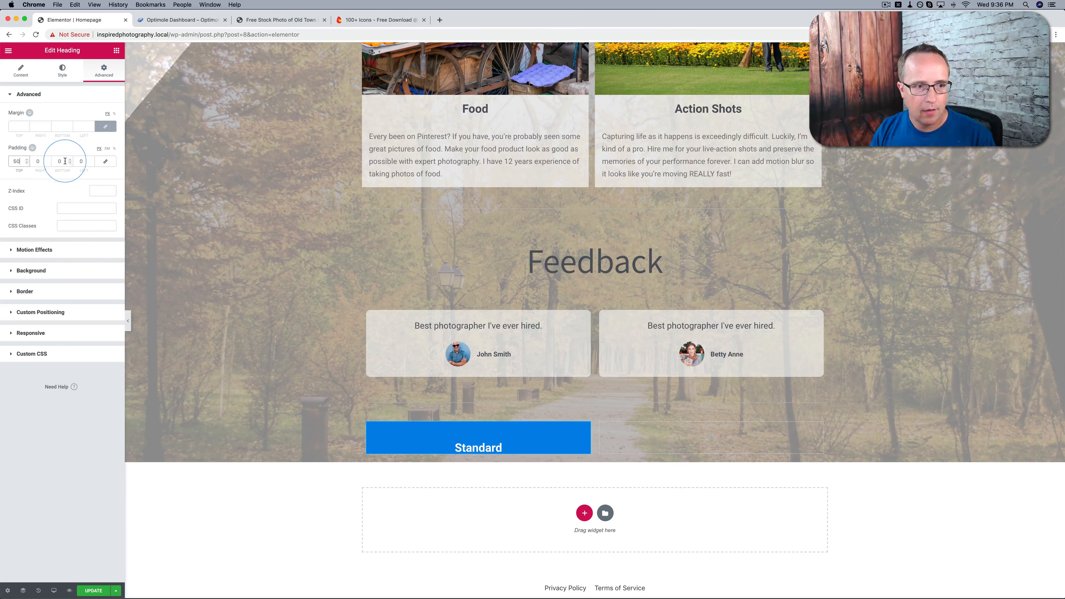
text(50)
click(166, 227)
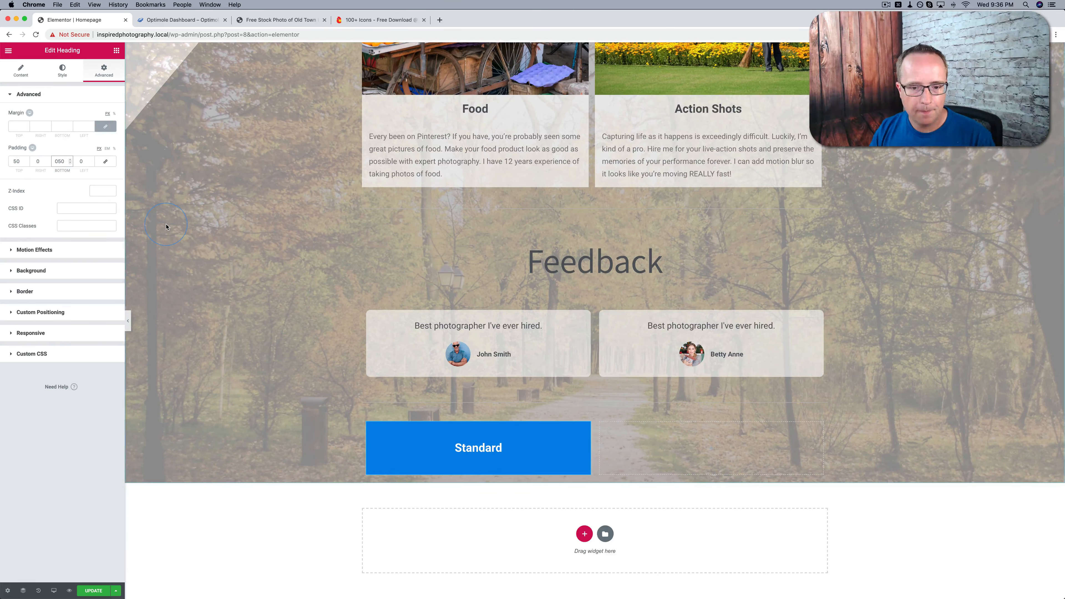
Set the Standard heading's font size to 36 px in its typography settings
scroll(167, 227, down, 2)
click(62, 70)
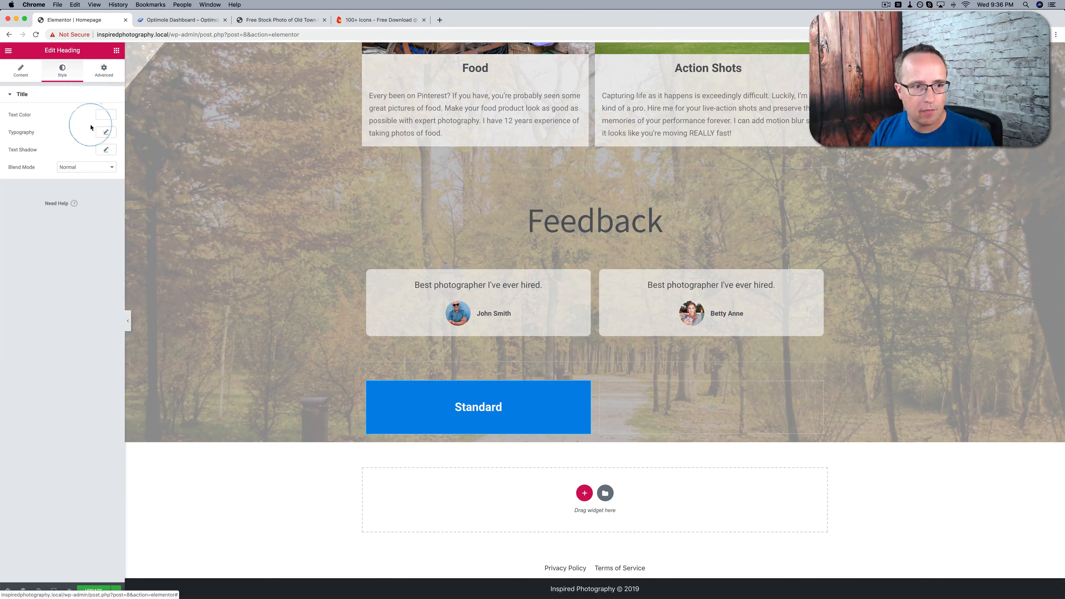
click(107, 132)
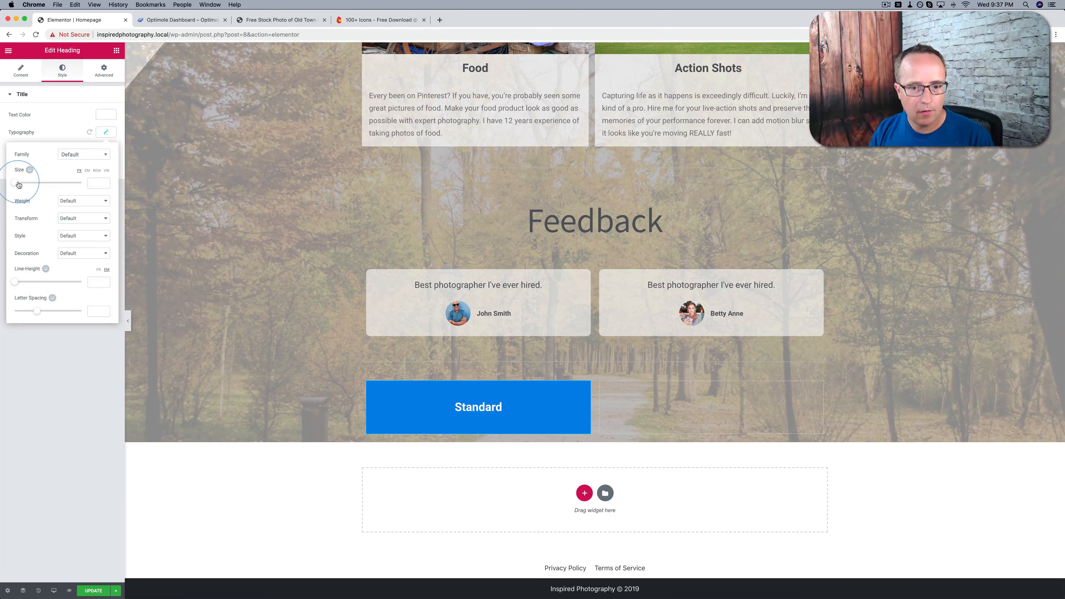
drag(19, 184, 30, 185)
scroll(276, 291, down, 1)
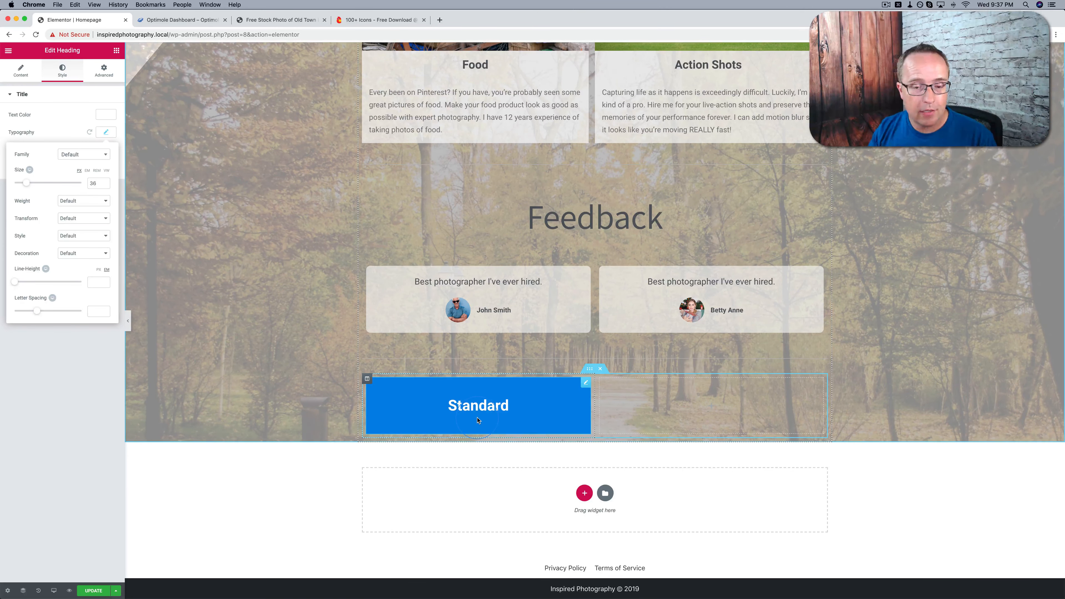
Duplicate the Standard heading and change the copy's title to "$200"
click(553, 413)
right_click(587, 386)
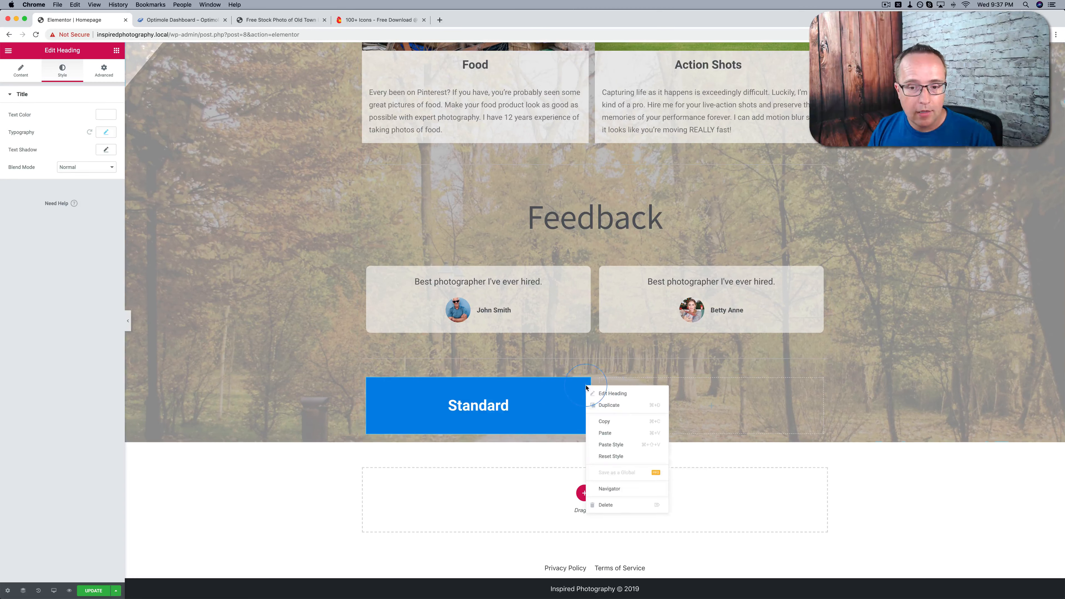
click(608, 404)
scroll(508, 429, down, 3)
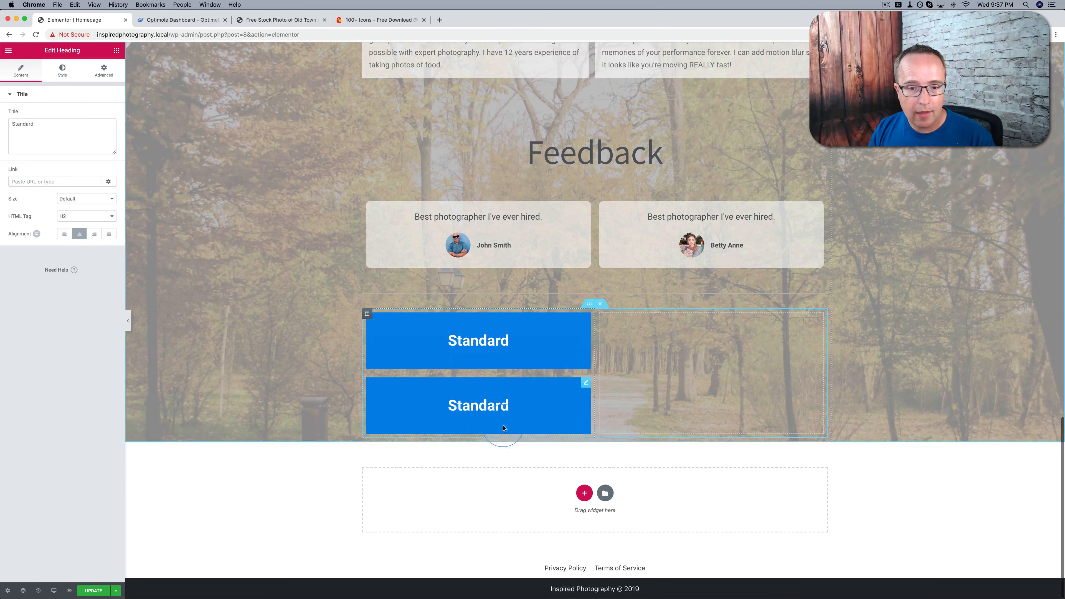
click(499, 405)
key(super+a)
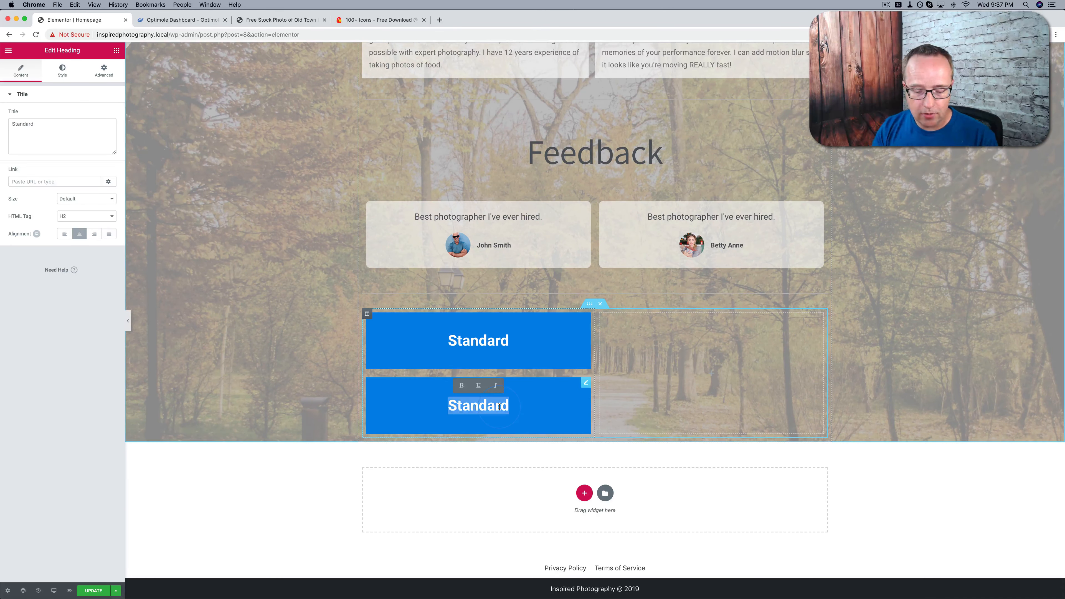
text($200)
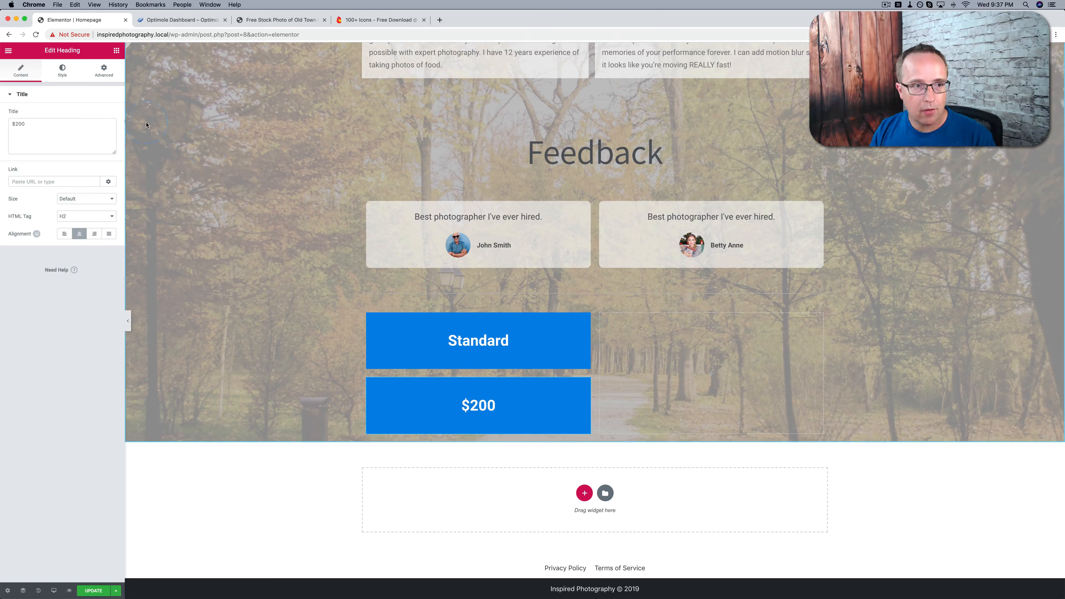
Change the $200 heading's background color to solid light gray
click(104, 70)
click(66, 272)
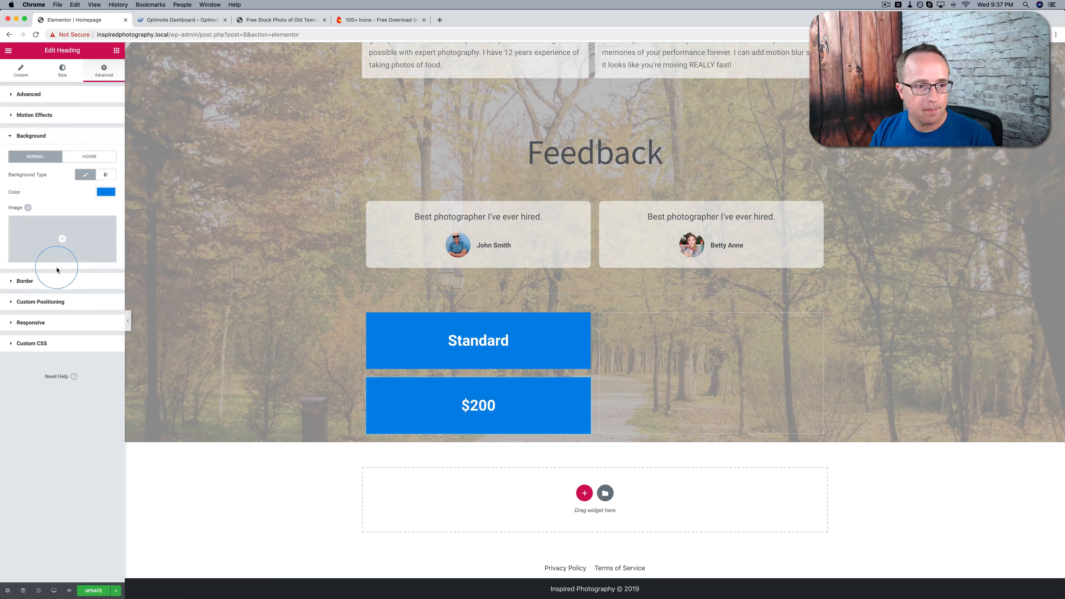
click(106, 192)
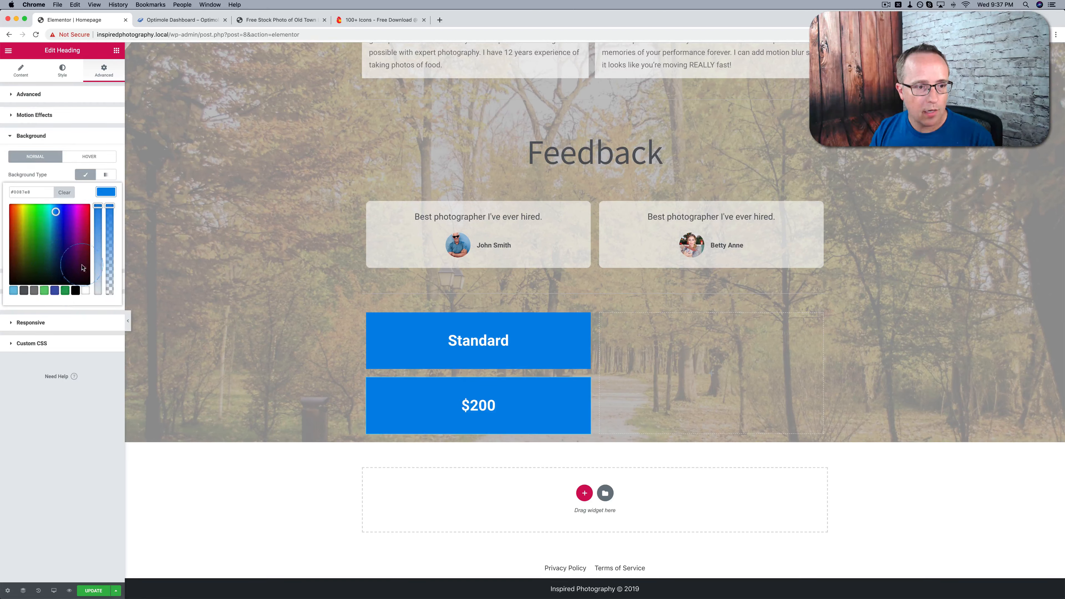
drag(98, 272, 94, 304)
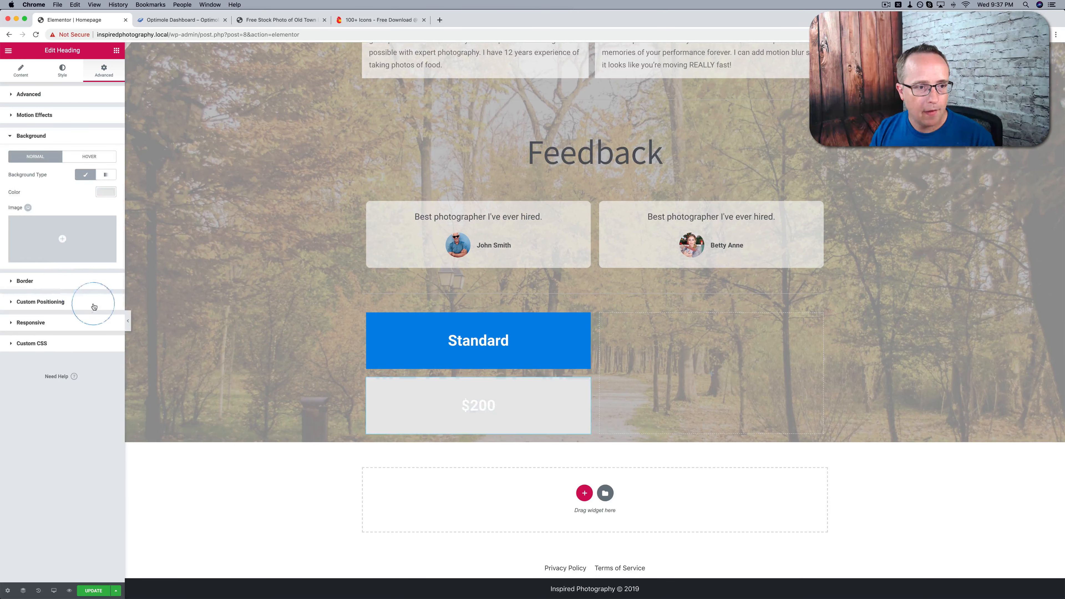
click(99, 194)
drag(51, 231, 8, 220)
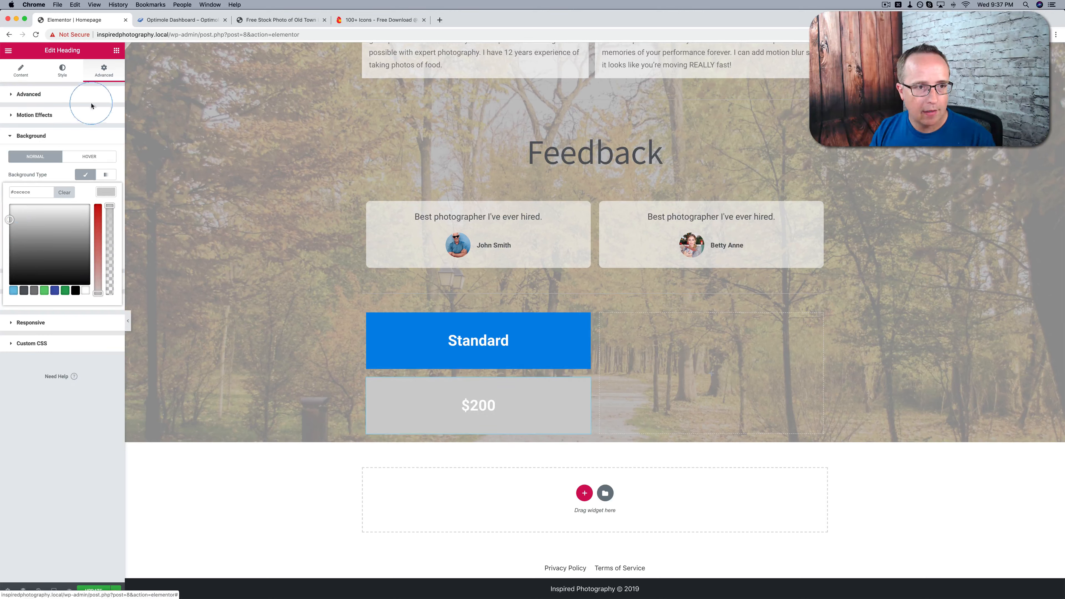
Set the $200 heading's top margin to -20 px to close the gap below the Standard heading
click(71, 94)
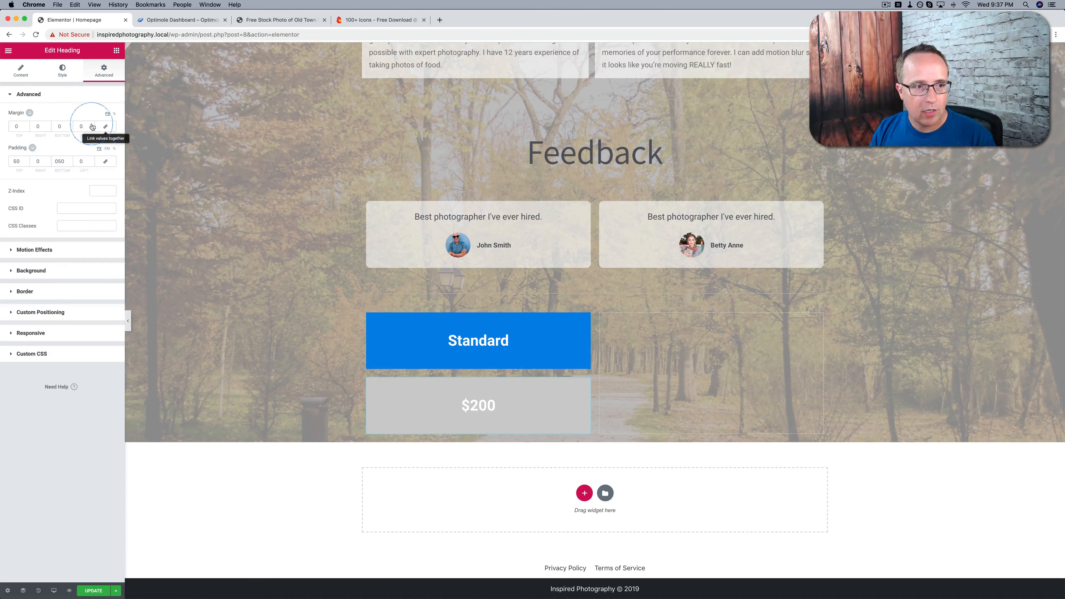
click(26, 130)
click(26, 127)
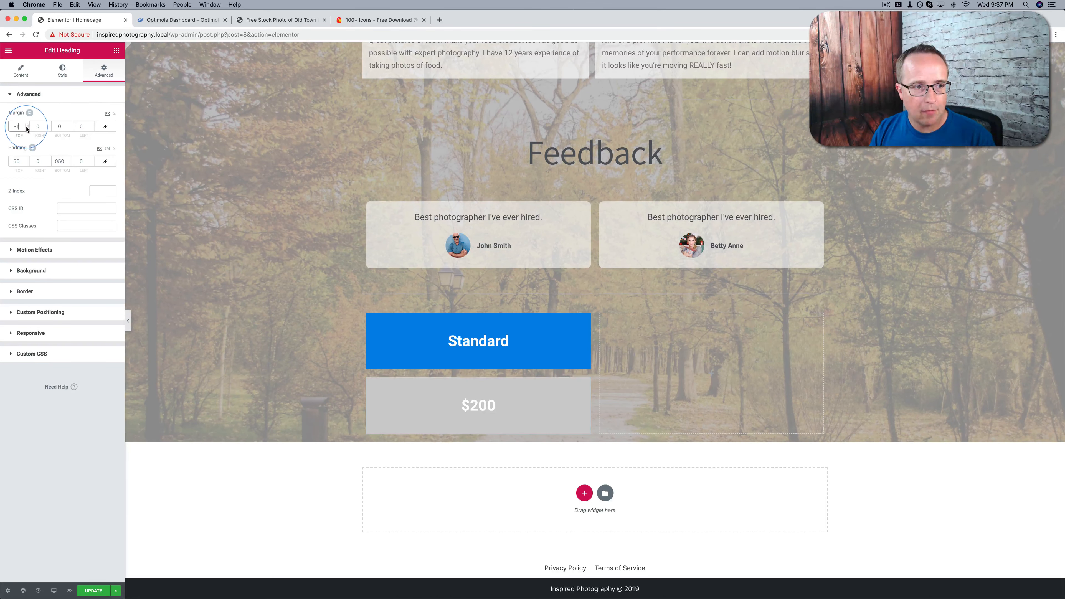
click(26, 127)
click(27, 128)
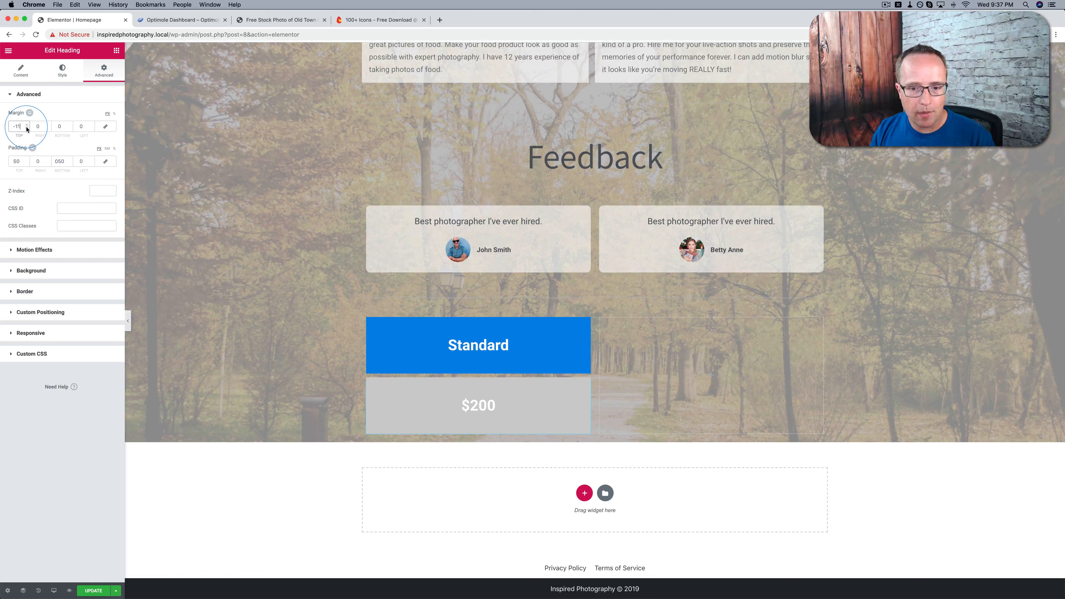
click(27, 128)
click(26, 128)
click(26, 127)
click(26, 128)
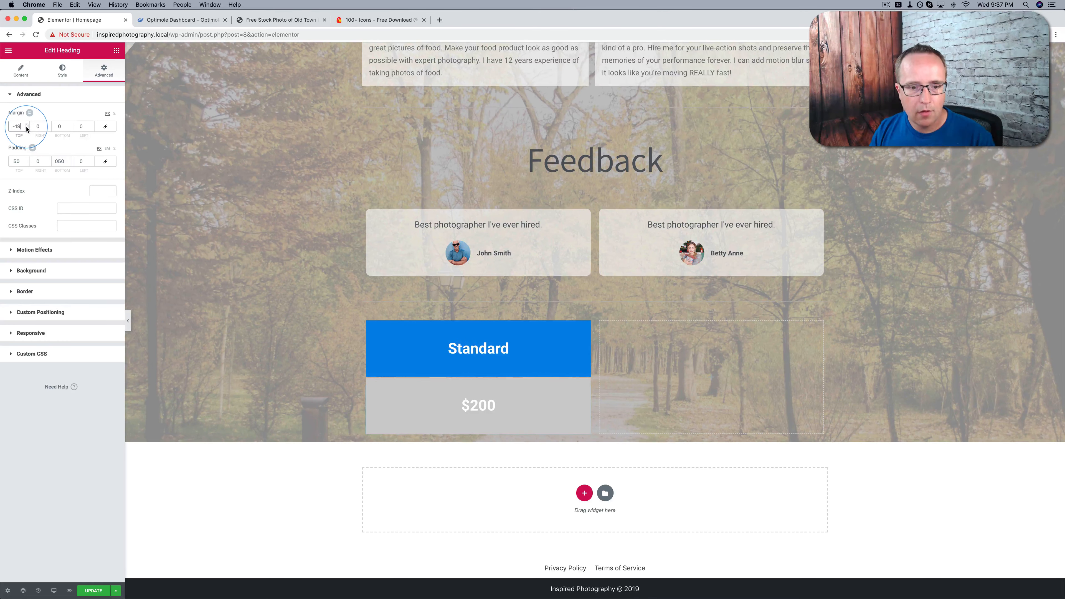
click(26, 128)
Duplicate the $200 heading and change the copy's title to "per hour"
click(480, 414)
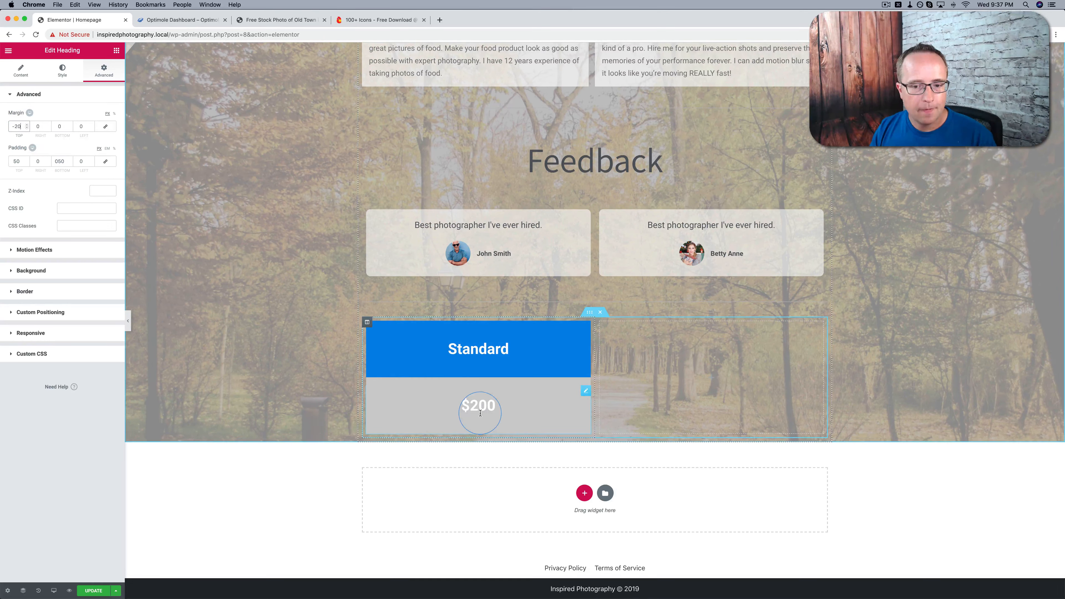
click(585, 392)
right_click(584, 393)
click(607, 412)
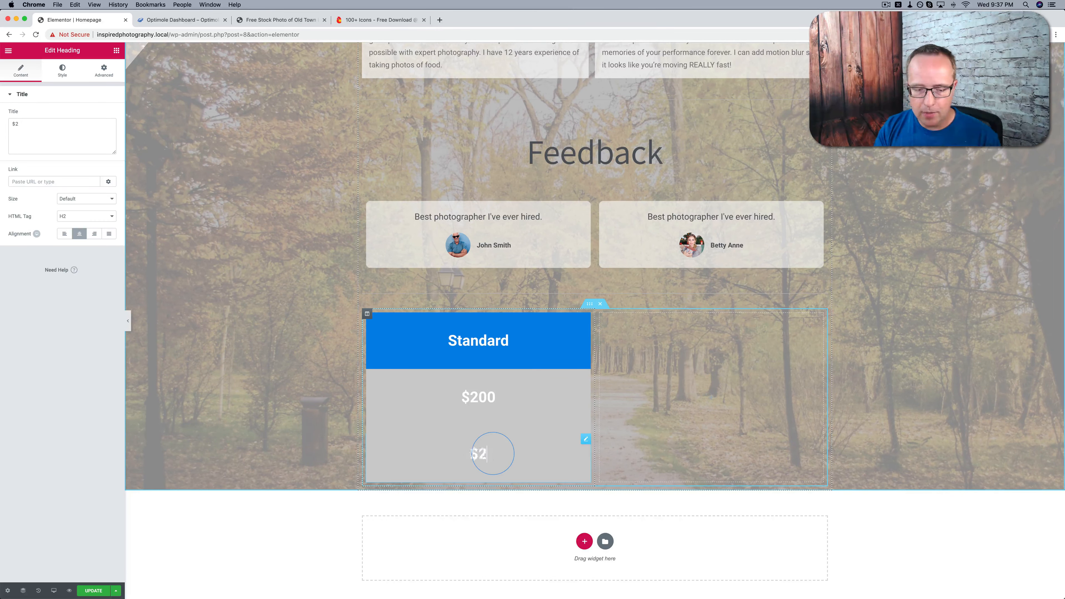
text(p)
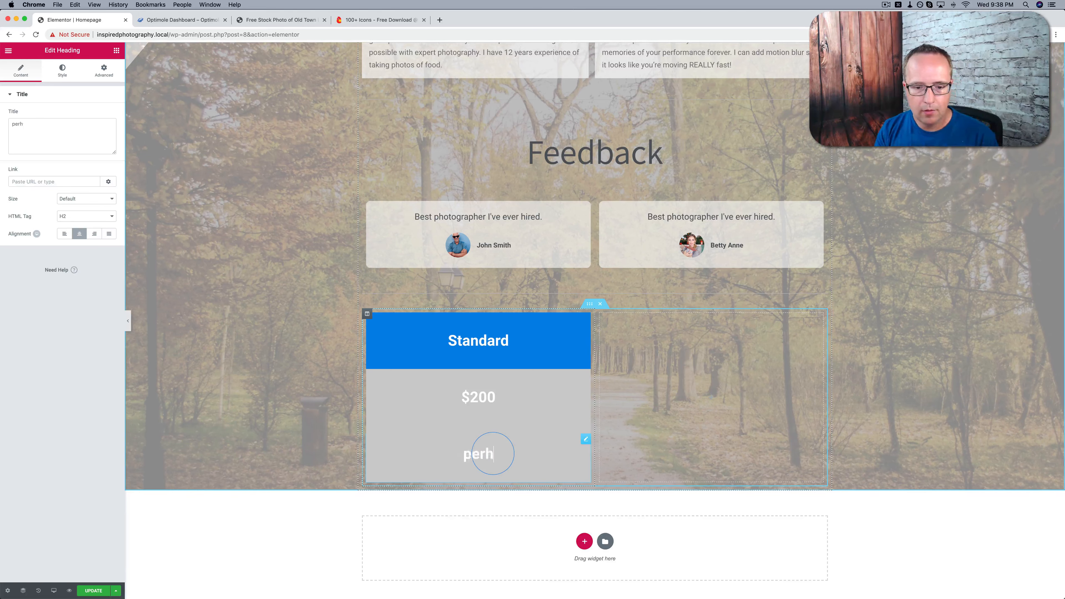
text(er hour)
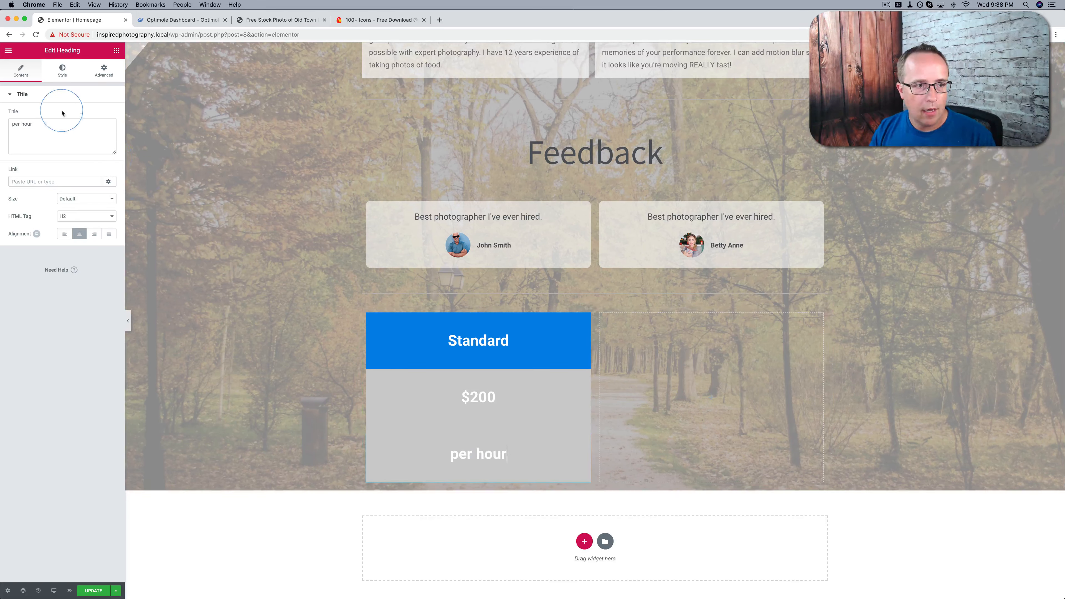
Set the "per hour" heading's font size to 21 px and its weight to 400
click(63, 71)
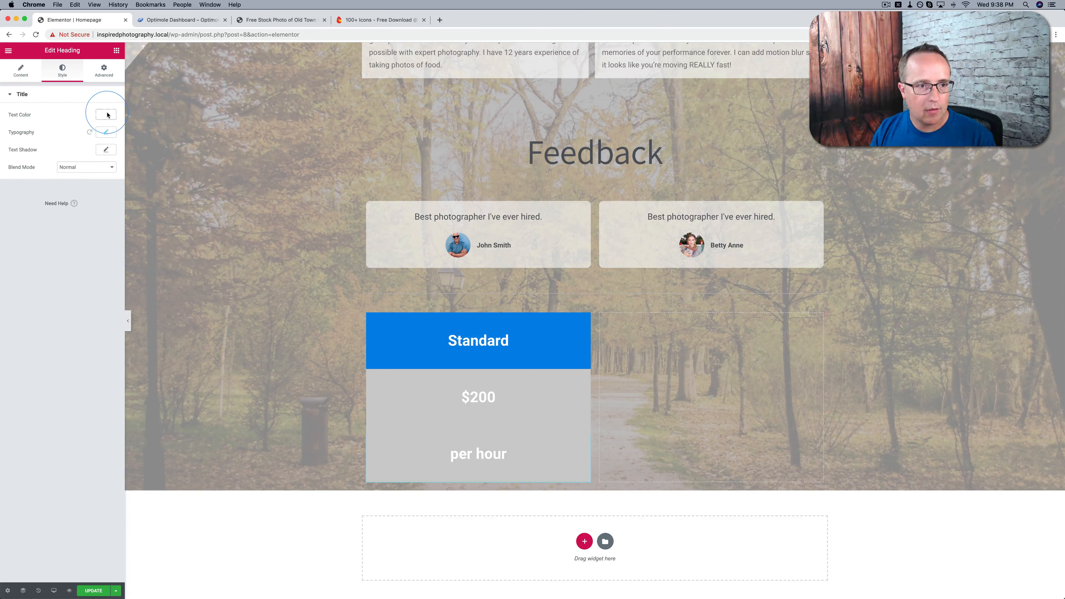
click(106, 131)
drag(26, 186, 24, 188)
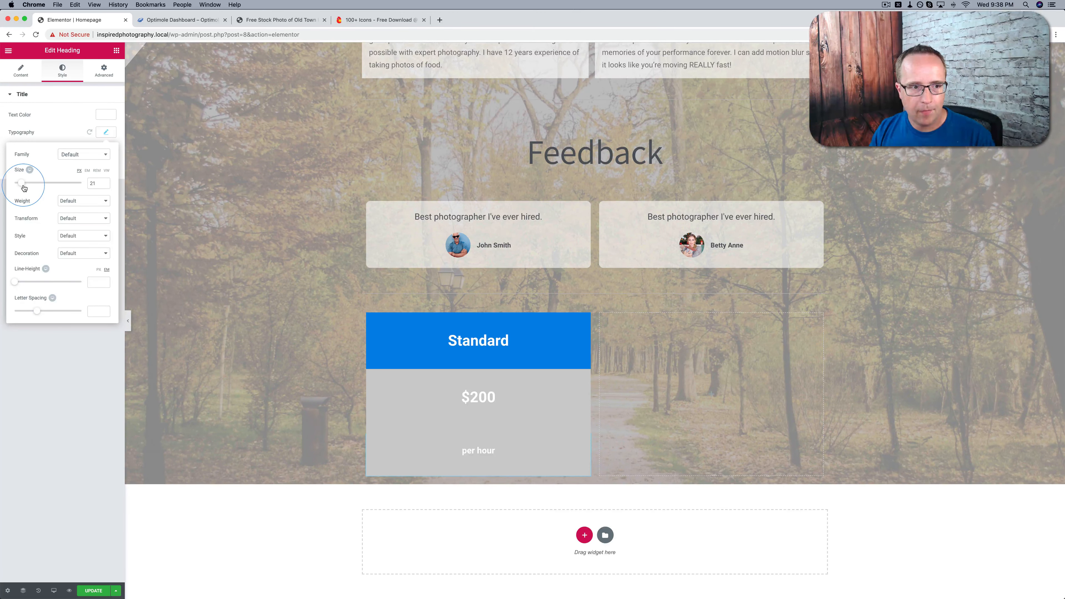
click(73, 200)
click(72, 157)
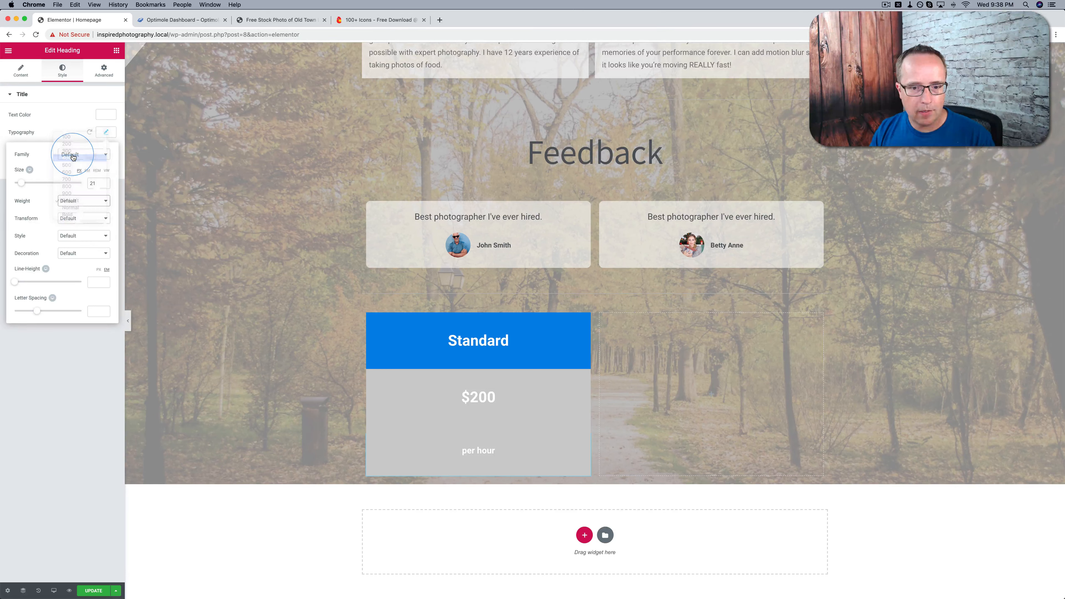
Change the "per hour" heading's text color to medium gray
click(107, 115)
drag(81, 136, 9, 159)
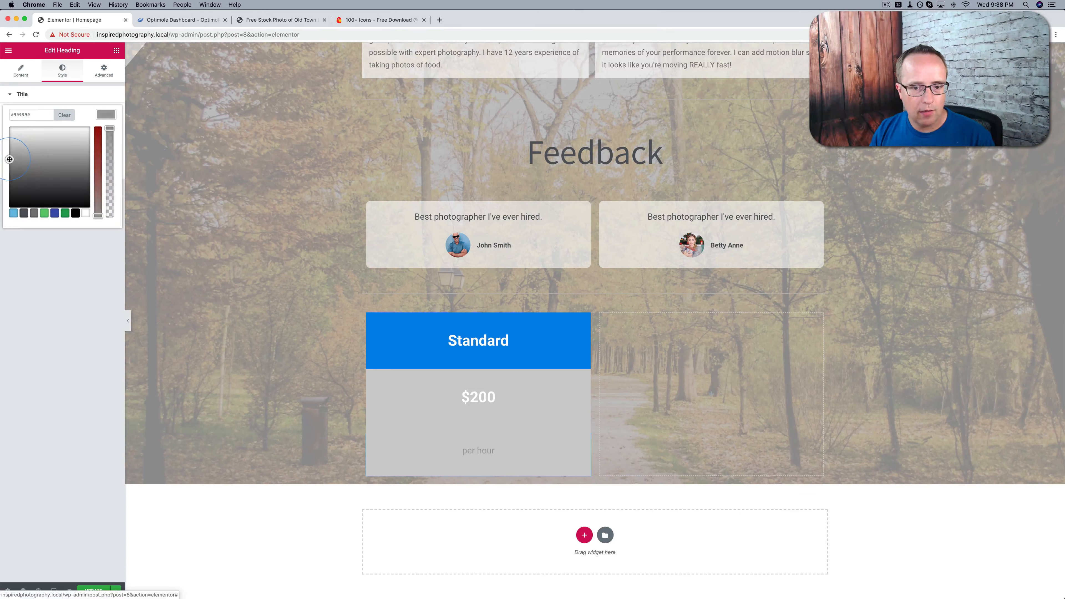
click(107, 115)
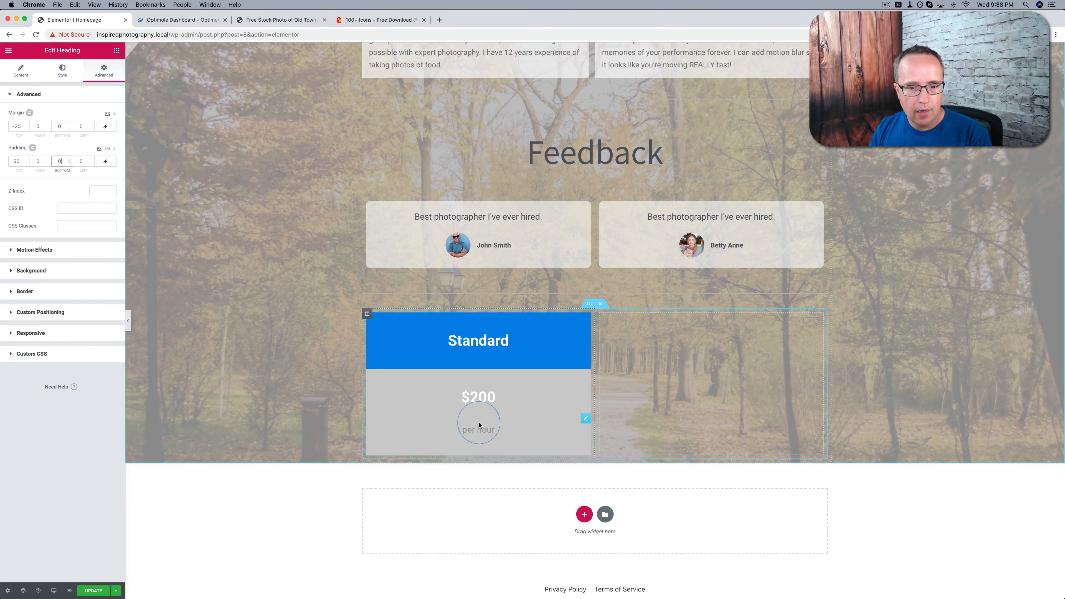
Set the "per hour" heading's top padding to 8 px
click(586, 418)
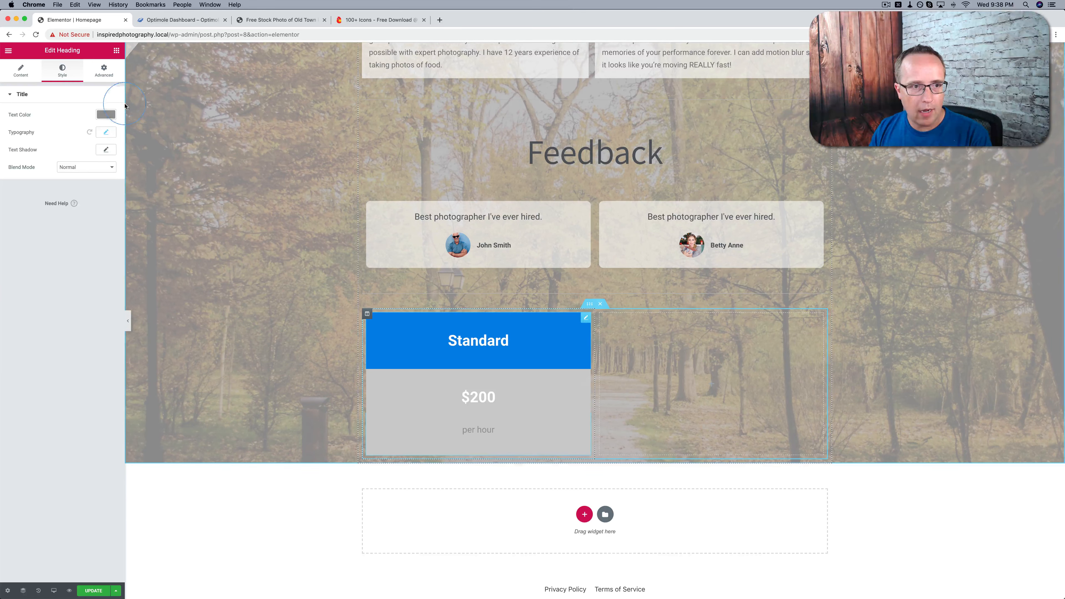
click(104, 70)
click(16, 161)
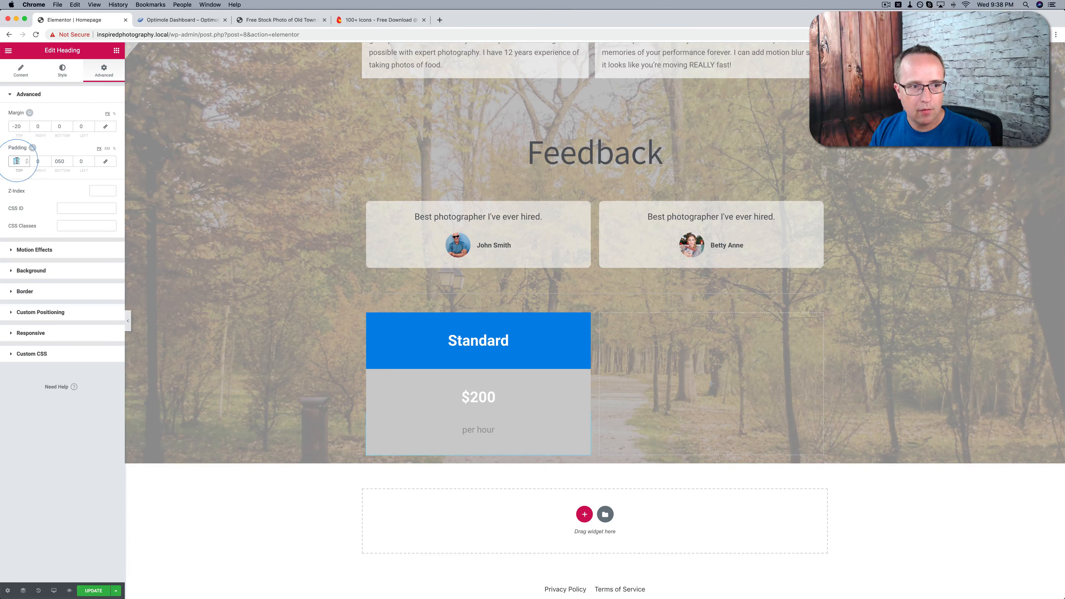
text(0)
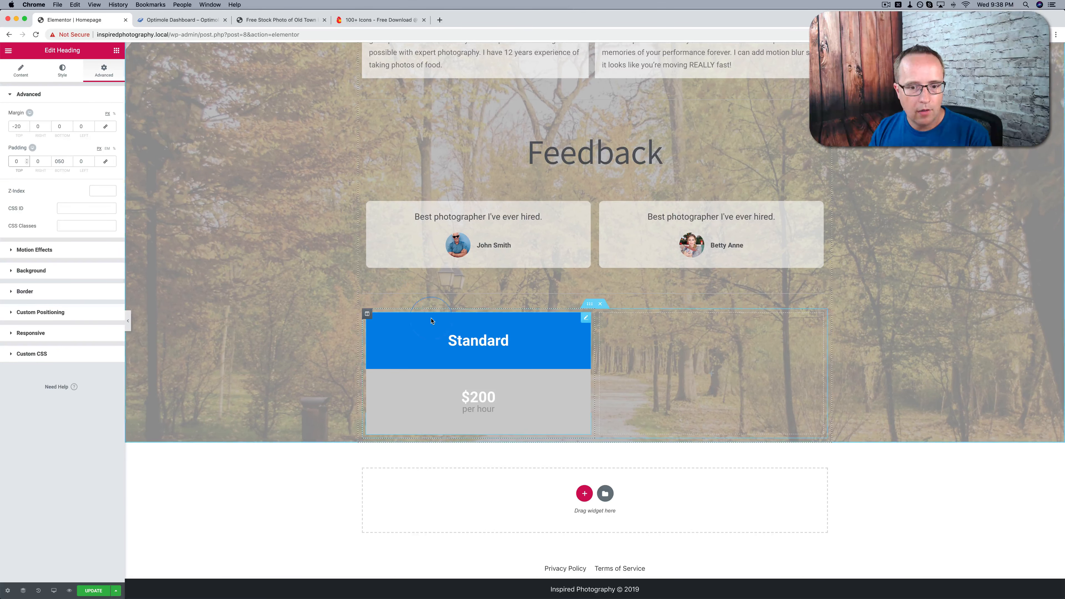
click(27, 160)
click(27, 159)
click(27, 160)
click(27, 159)
click(27, 160)
click(27, 160)
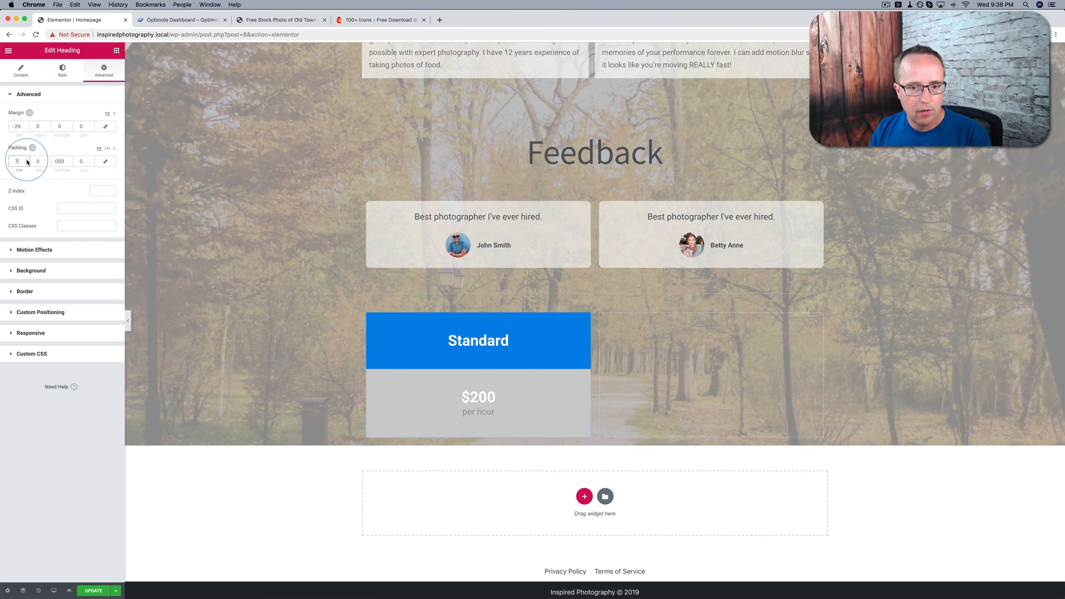
click(27, 159)
click(27, 160)
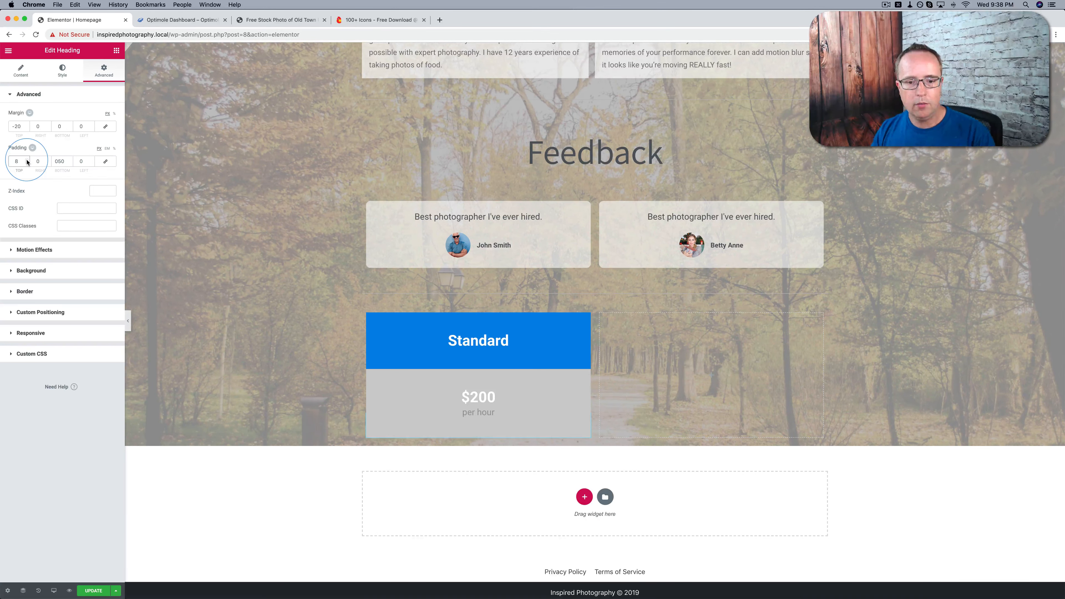
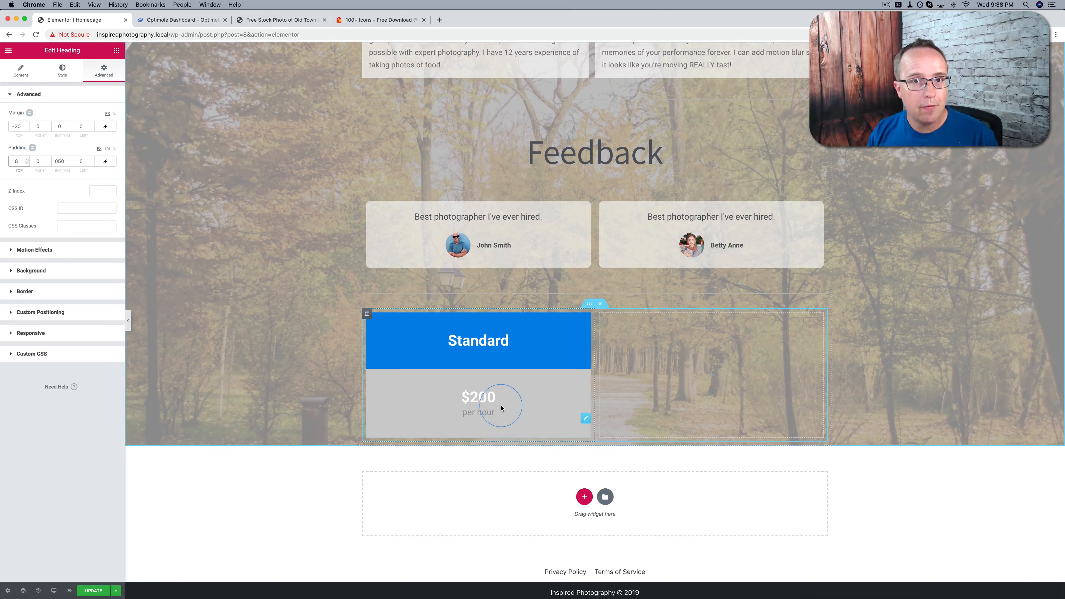
Add a Text Editor widget below the "per hour" heading with the text "You provide the location."
click(116, 52)
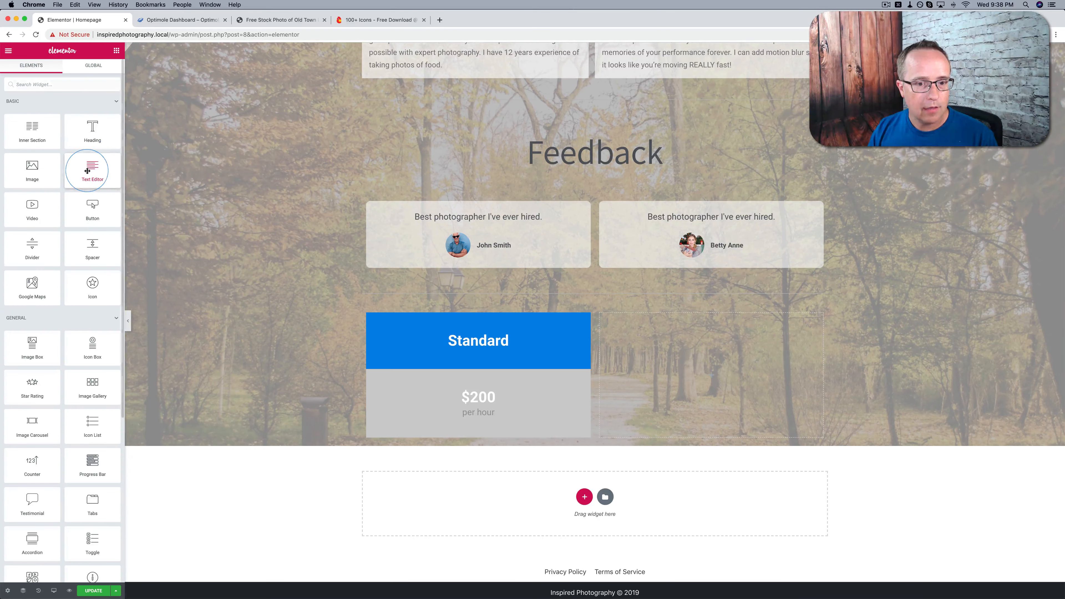
drag(87, 171, 452, 419)
drag(452, 438, 452, 438)
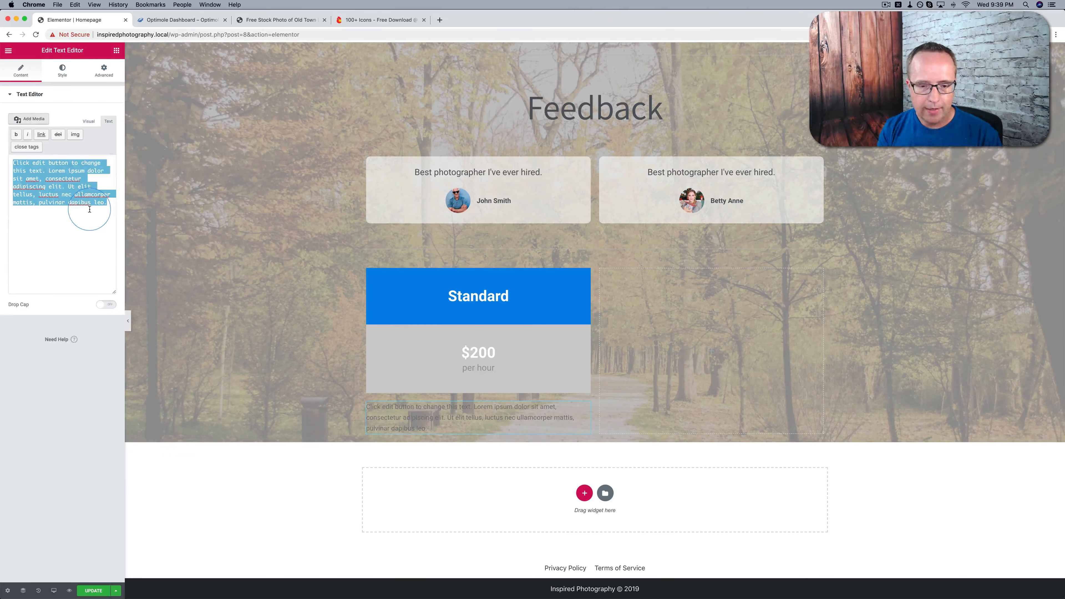
key(BackSpace)
text(You provide the location.)
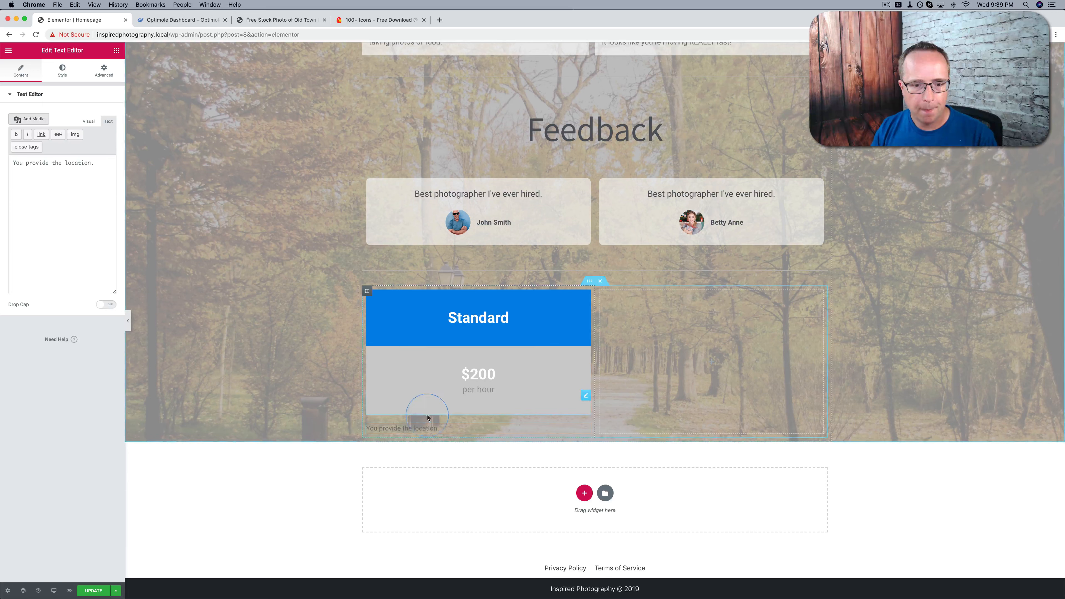
Center the "You provide the location." text and give it a solid, very light gray background
click(62, 79)
click(79, 115)
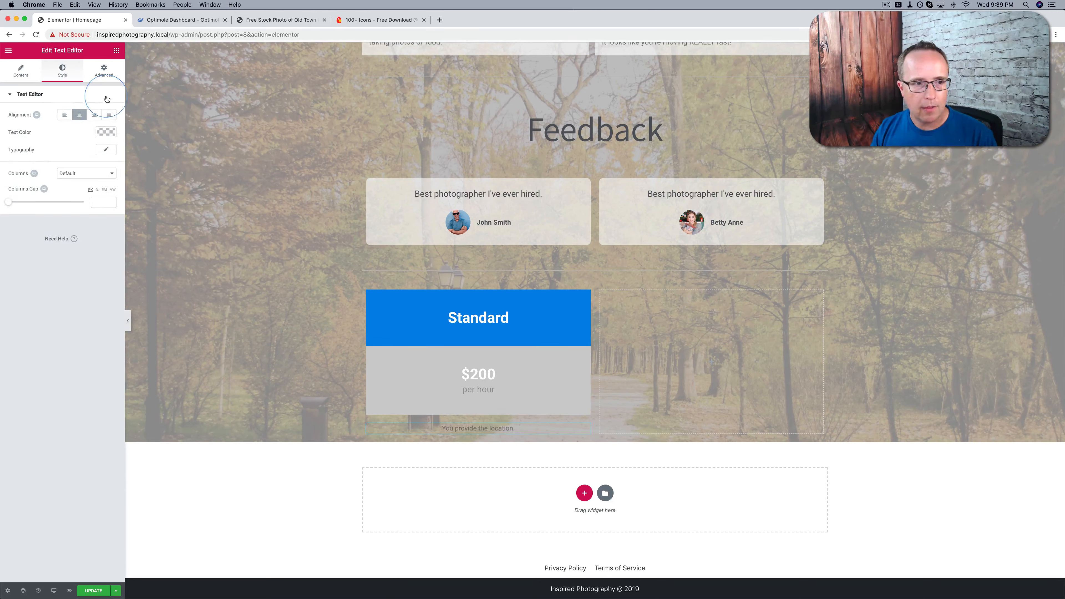
click(108, 79)
click(63, 271)
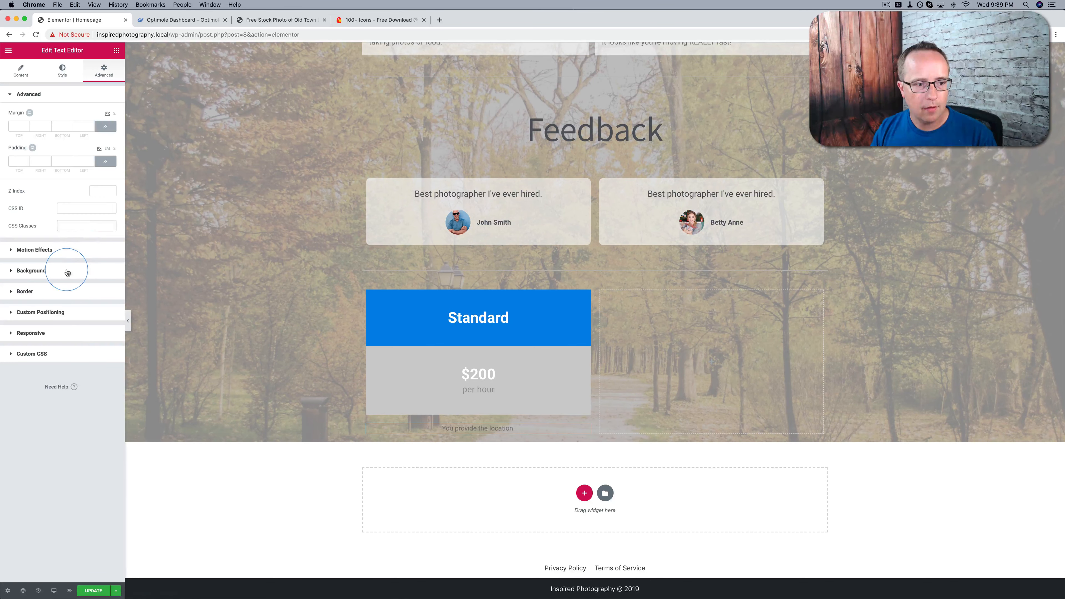
click(85, 175)
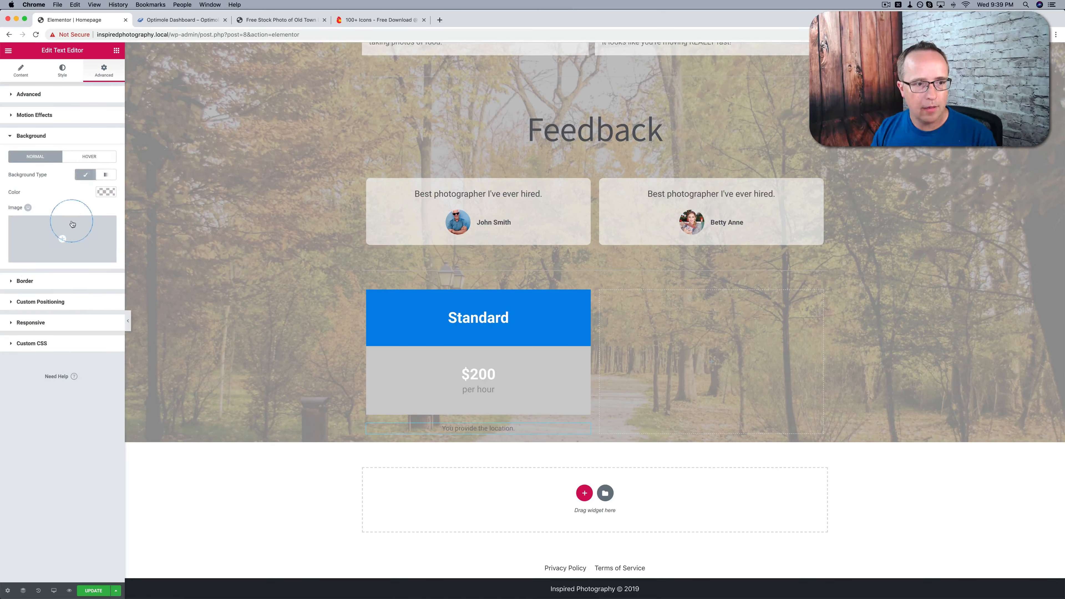
click(106, 192)
drag(35, 228, 9, 209)
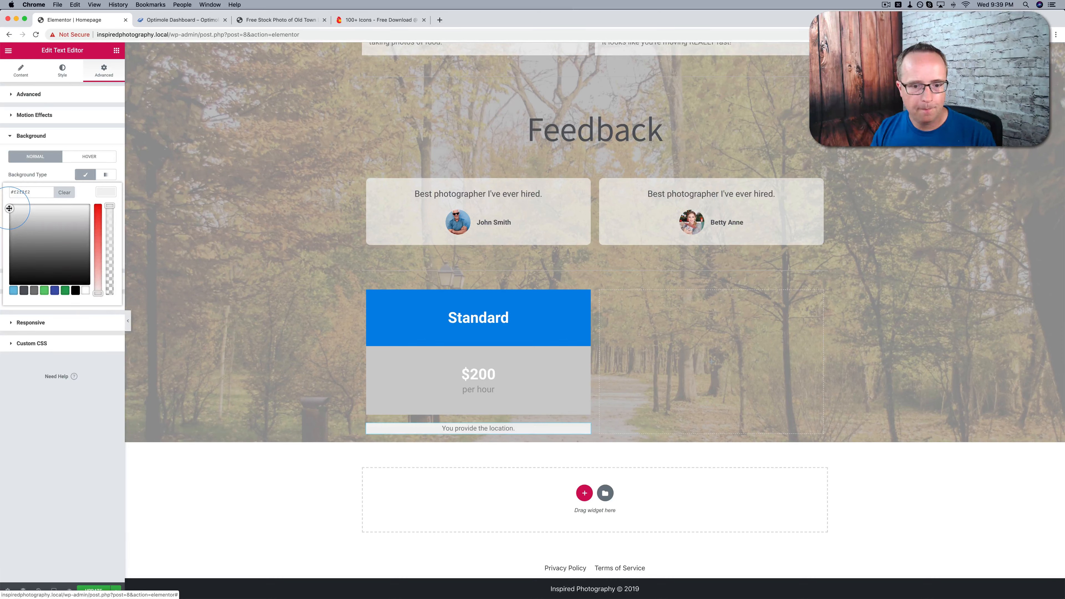
click(105, 192)
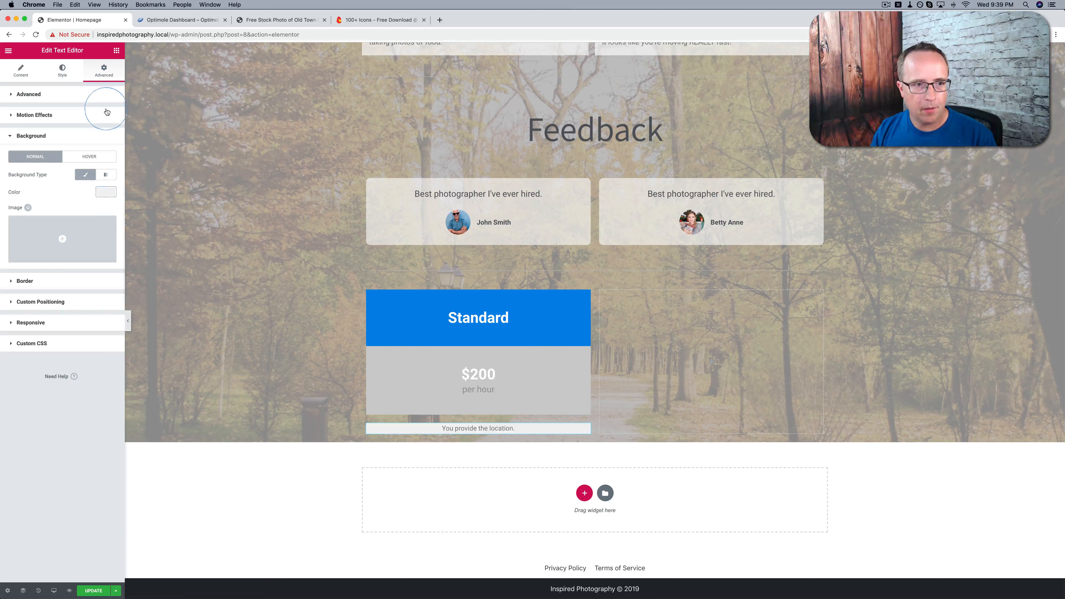
Set the location text block's top and bottom padding to 17 px and its top margin to -20 px
click(80, 94)
click(102, 161)
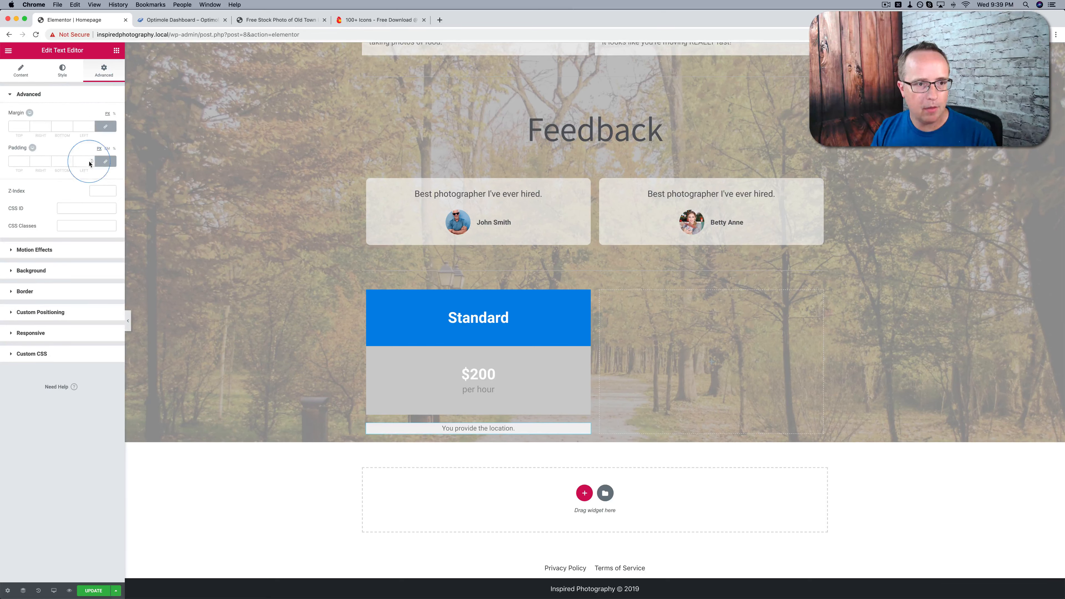
click(27, 160)
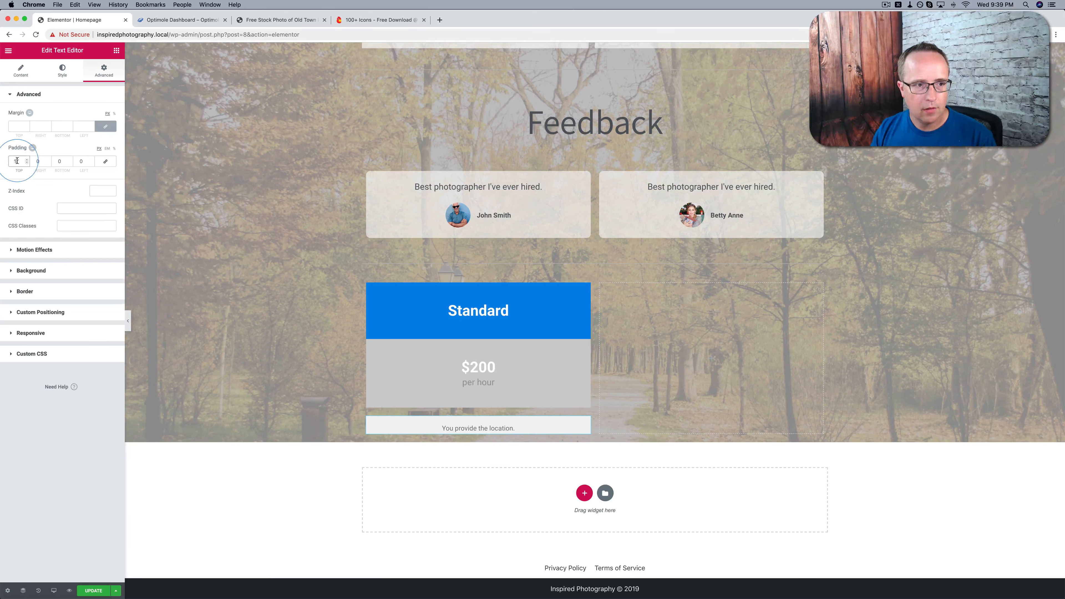
click(63, 160)
text(17)
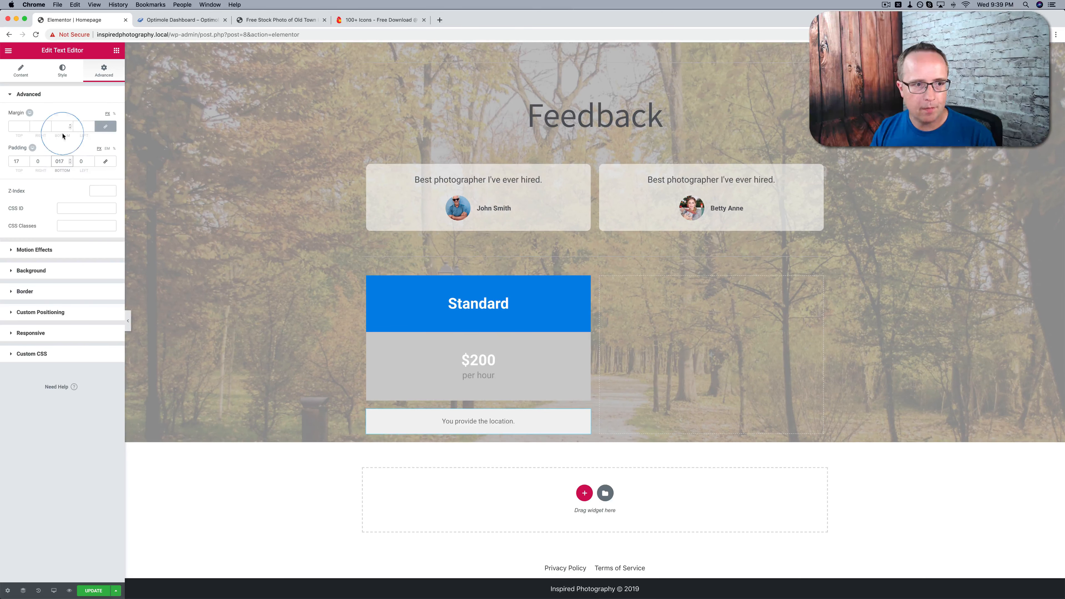
click(105, 126)
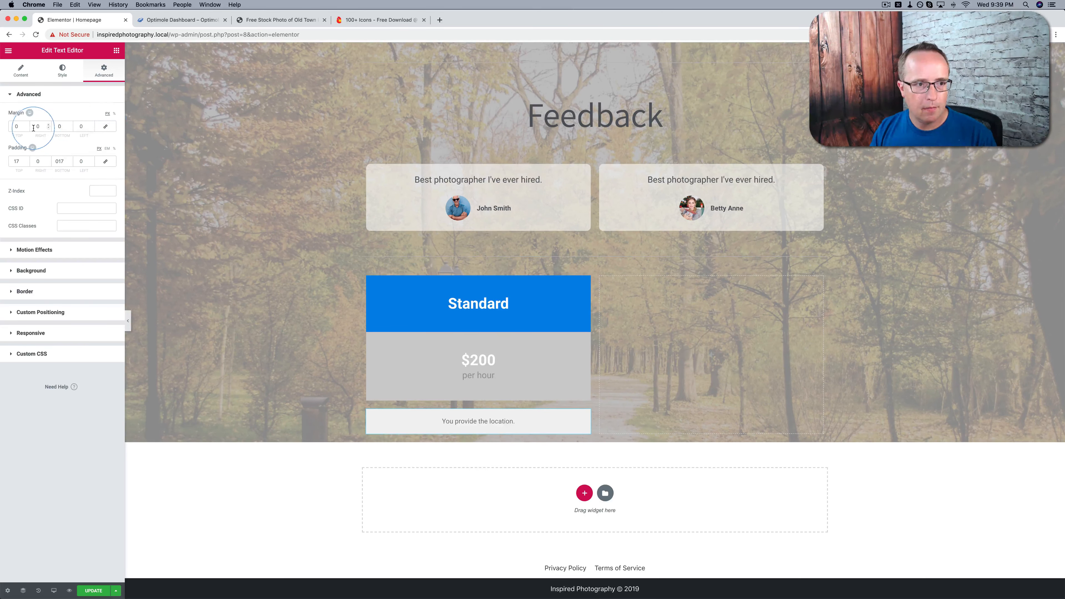
drag(26, 129, 27, 129)
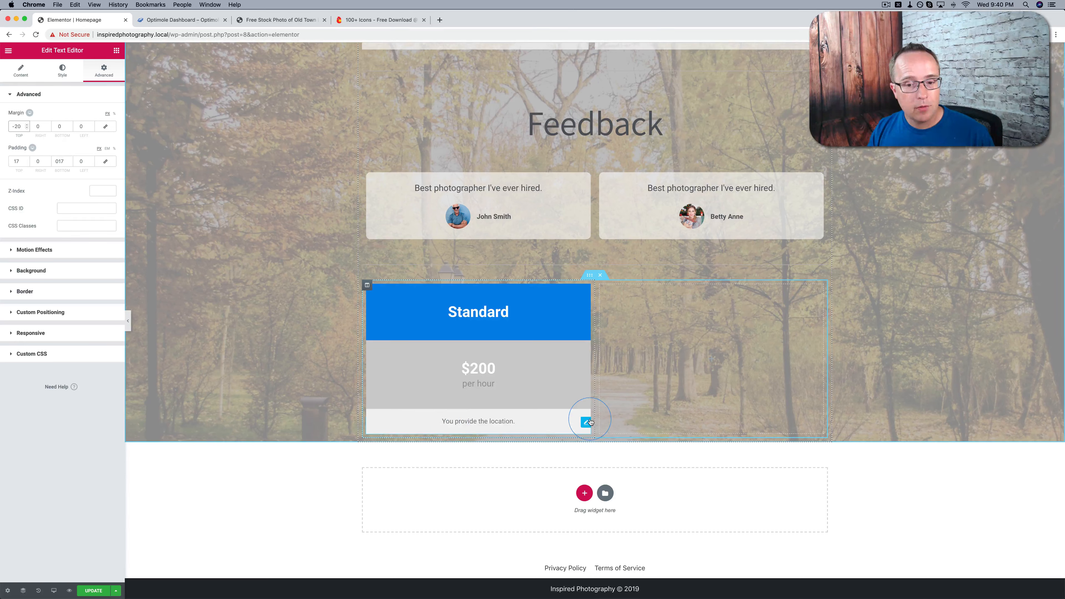
Give the location text block a solid border with 1 px width on the bottom side only
click(48, 293)
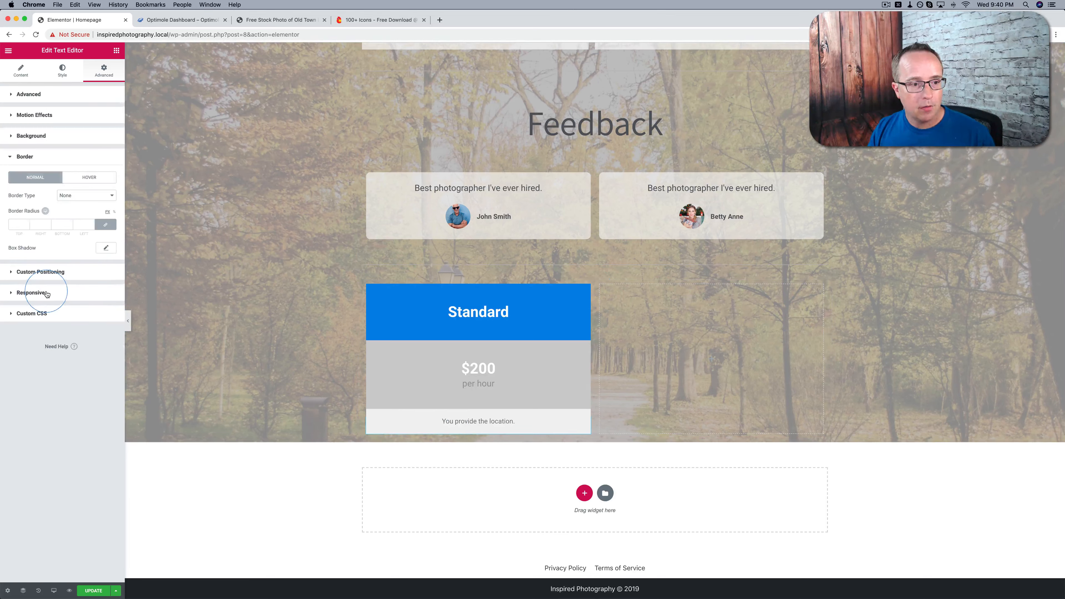
click(83, 197)
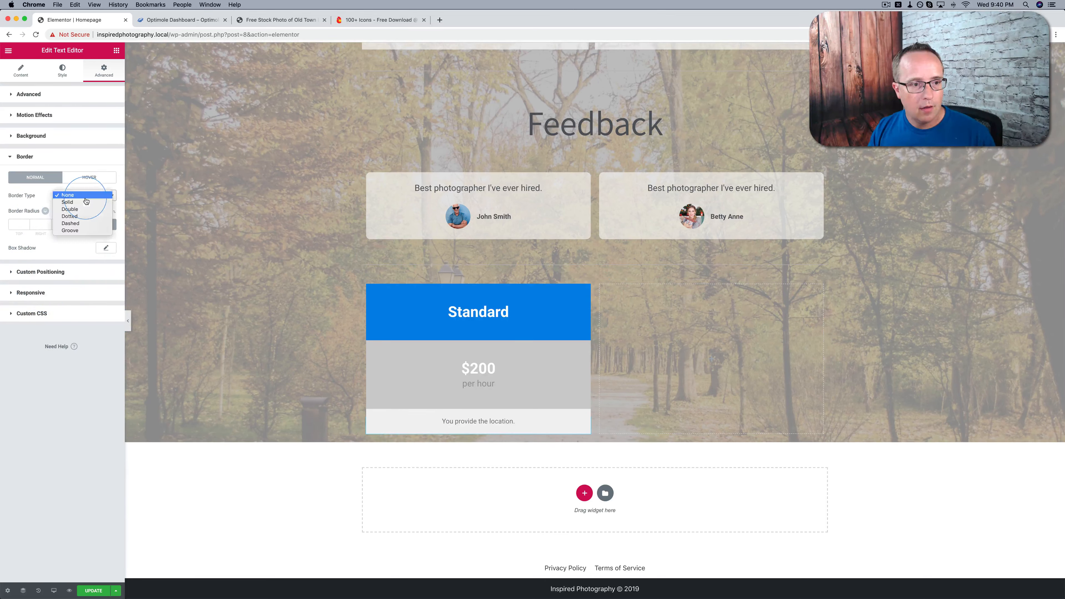
click(79, 204)
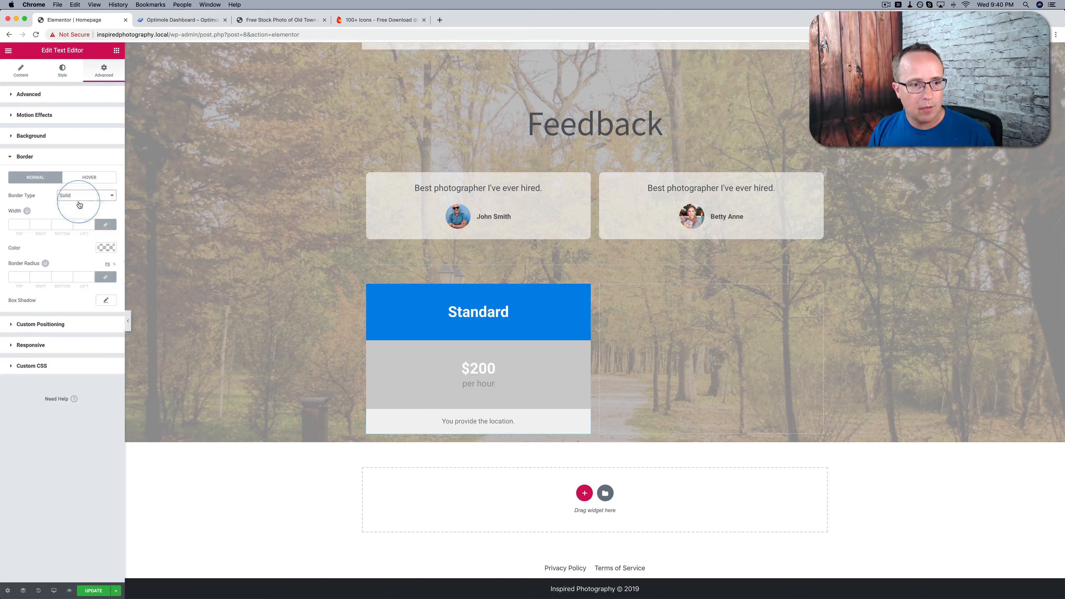
click(107, 226)
click(21, 225)
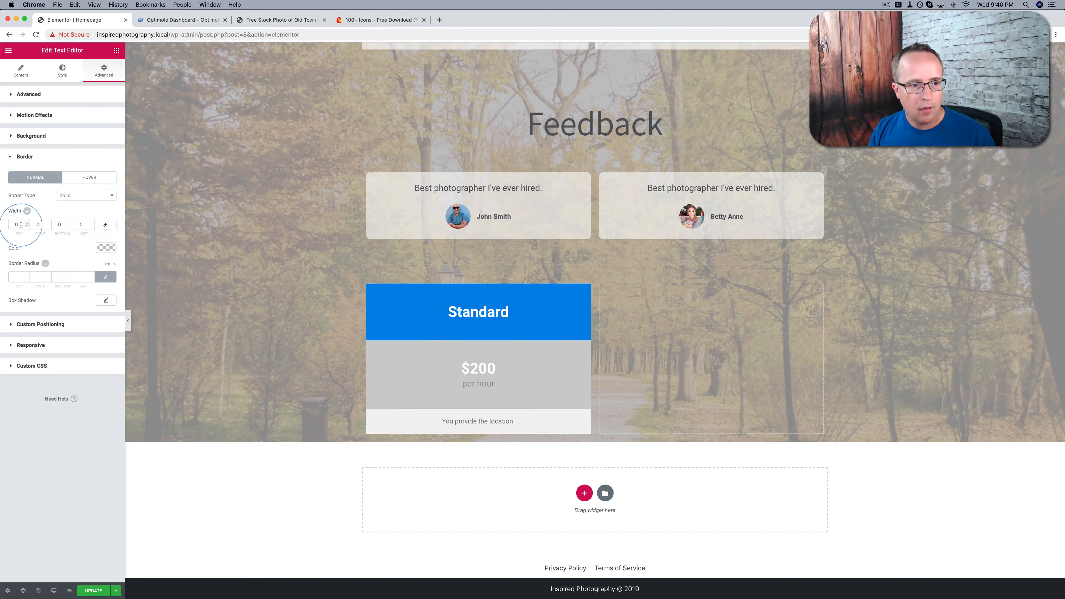
double_click(51, 225)
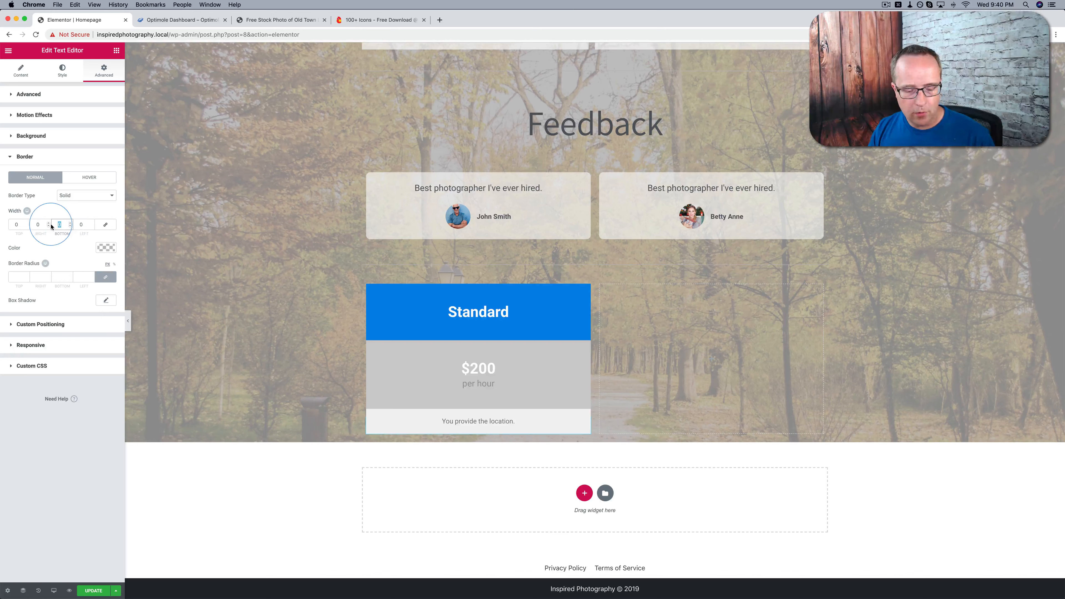
Set the location text block's border color to a light-medium gray
click(106, 247)
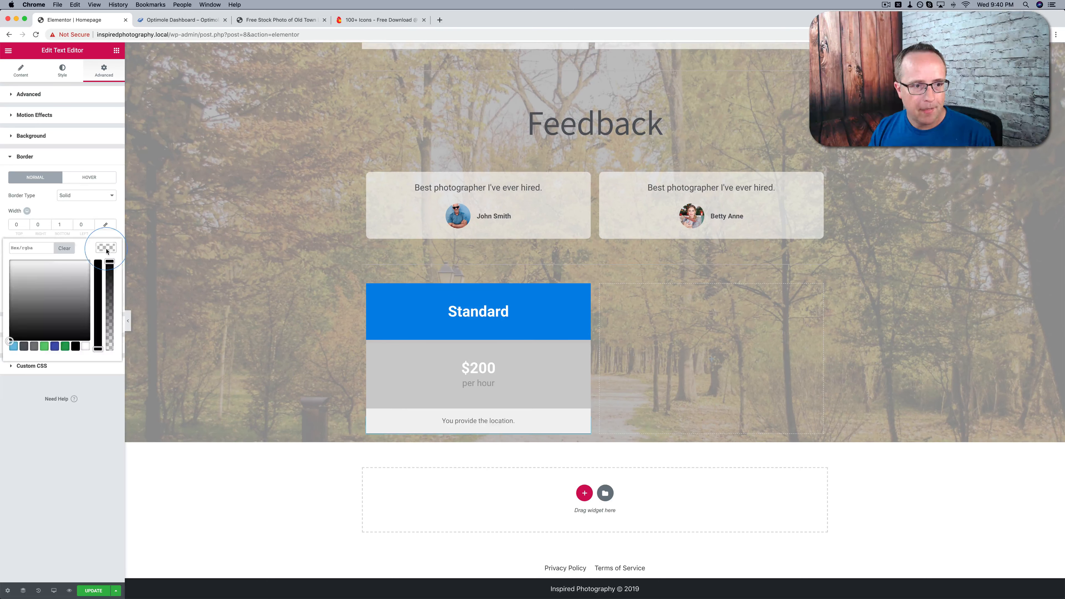
click(17, 301)
drag(16, 301, 7, 286)
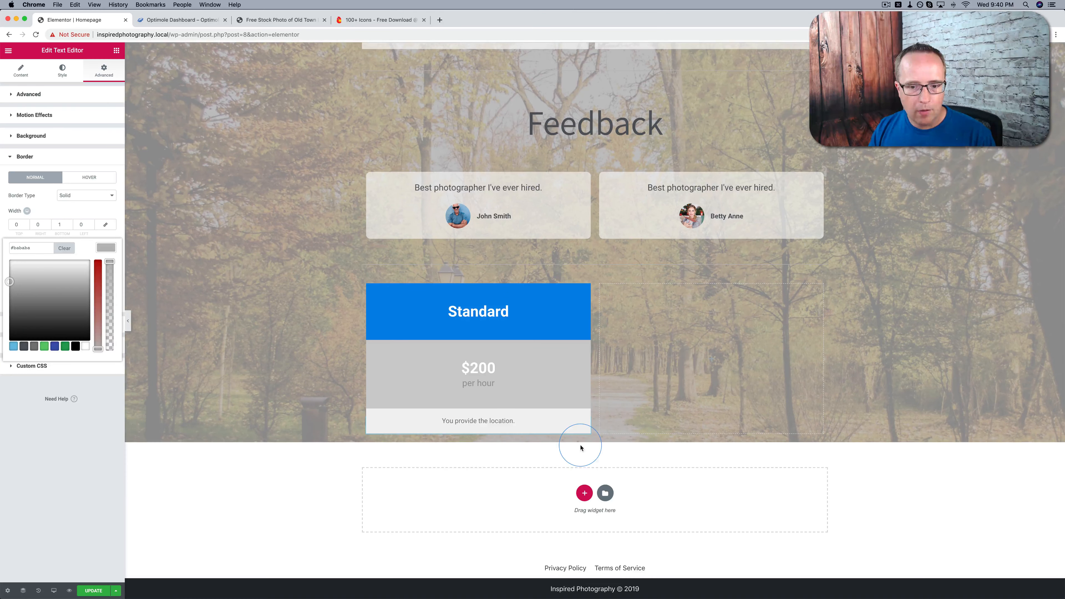
Duplicate the location text block and change the copy's text to "I take the pictures."
right_click(585, 424)
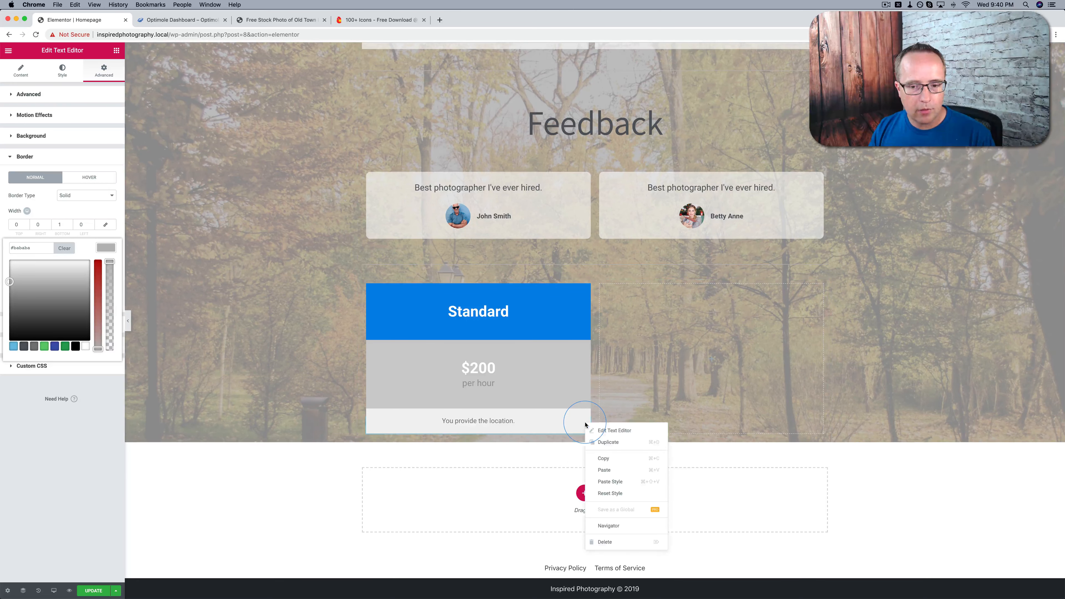
click(611, 447)
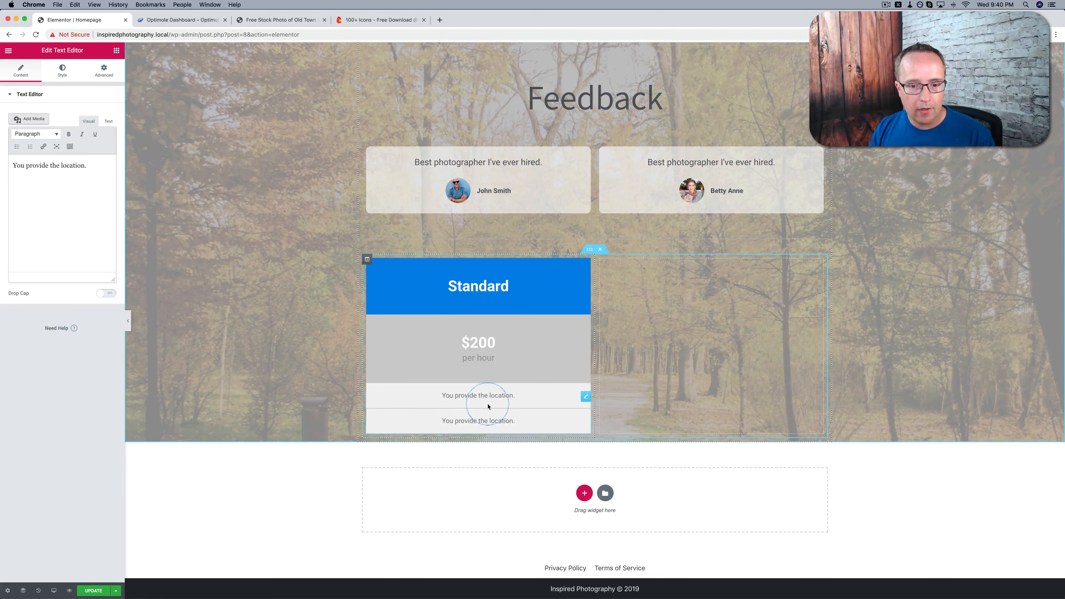
double_click(508, 421)
triple_click(509, 423)
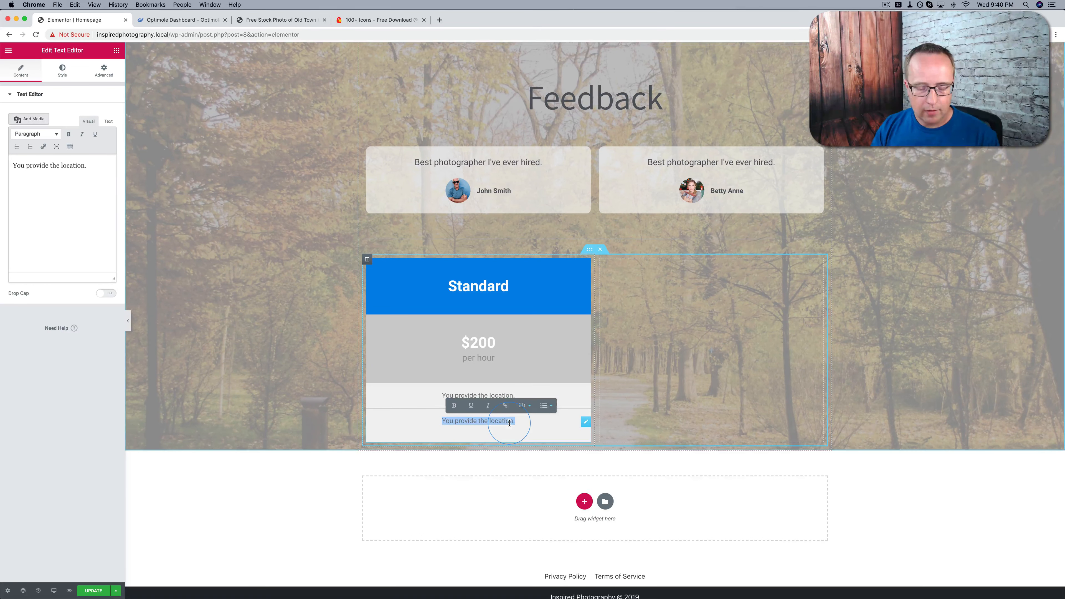
text(I take the pictures.)
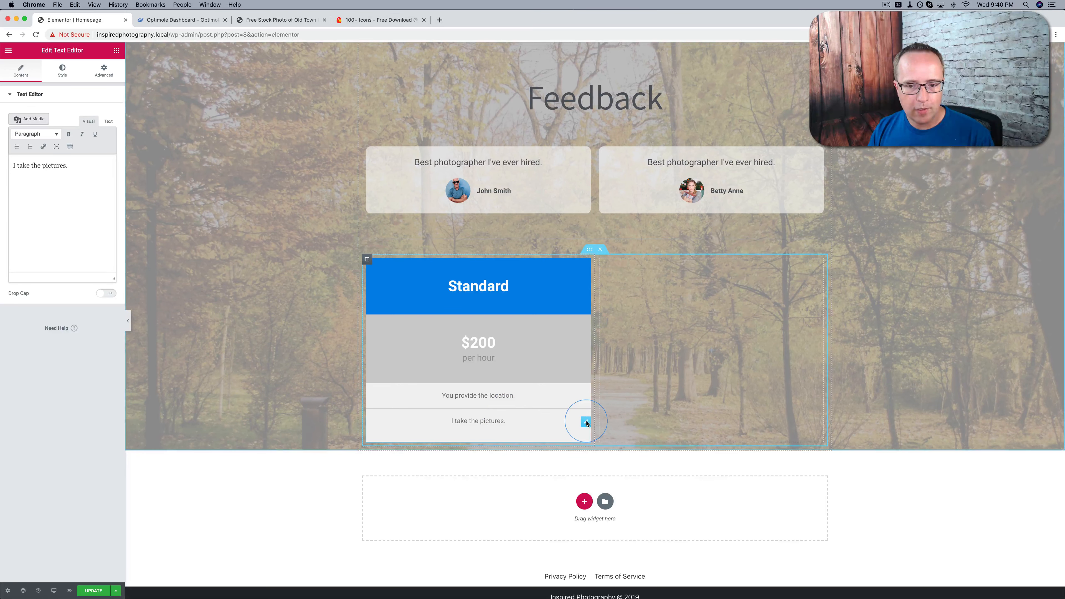
Duplicate the "I take the pictures." block and change the copy's text to "1,000 printed pictures delivered"
right_click(592, 426)
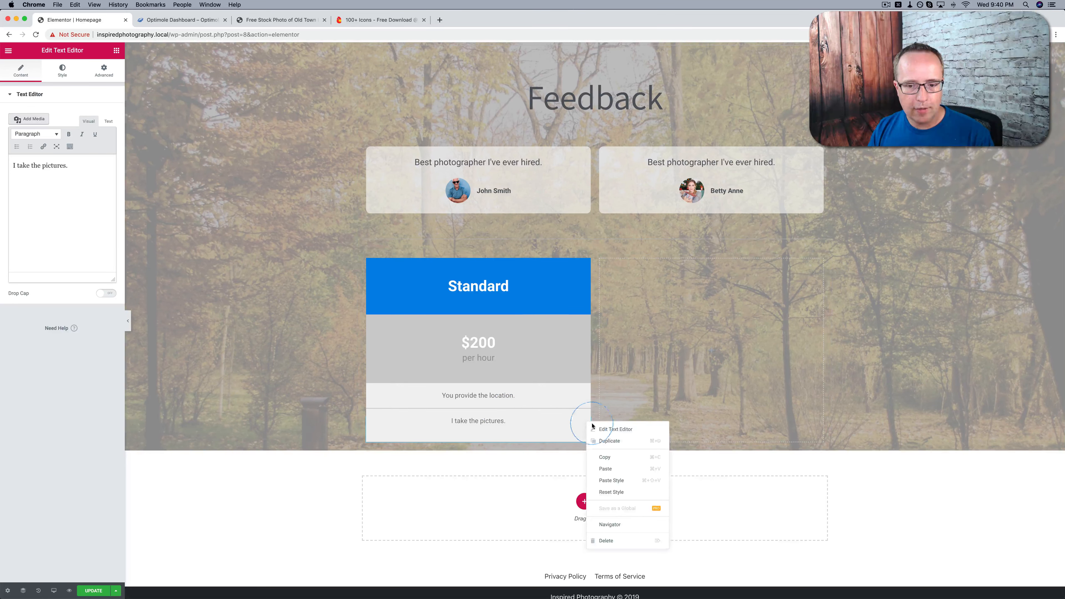
click(610, 440)
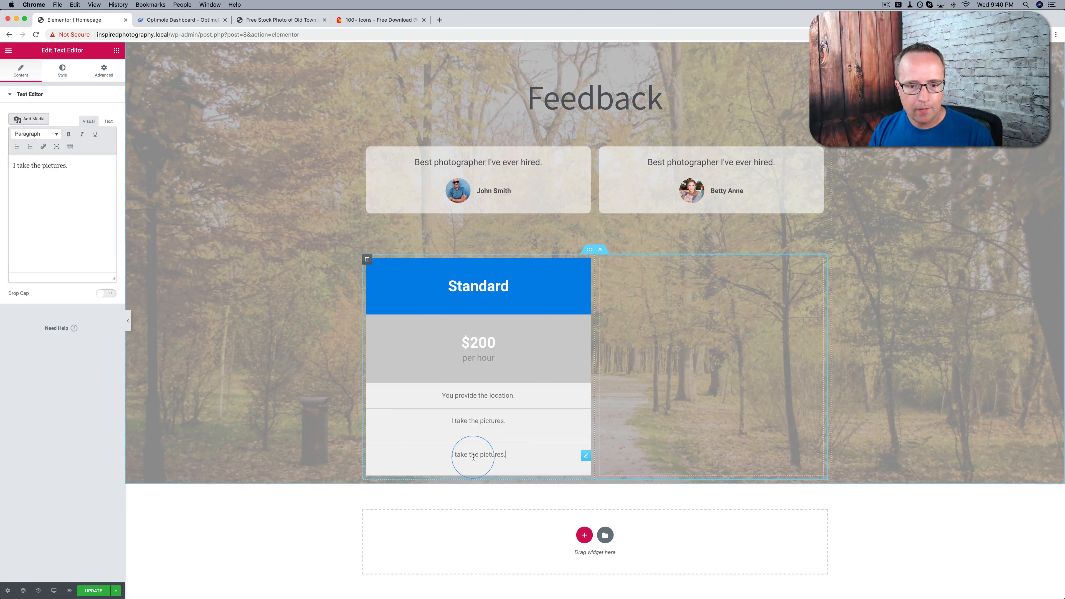
triple_click(473, 457)
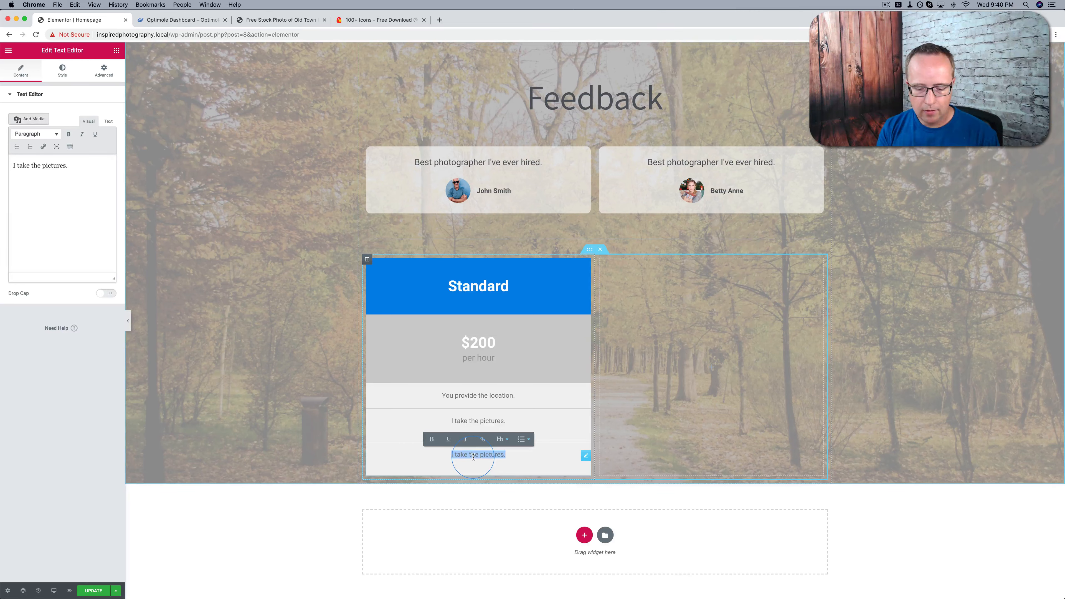
text(1,000 p)
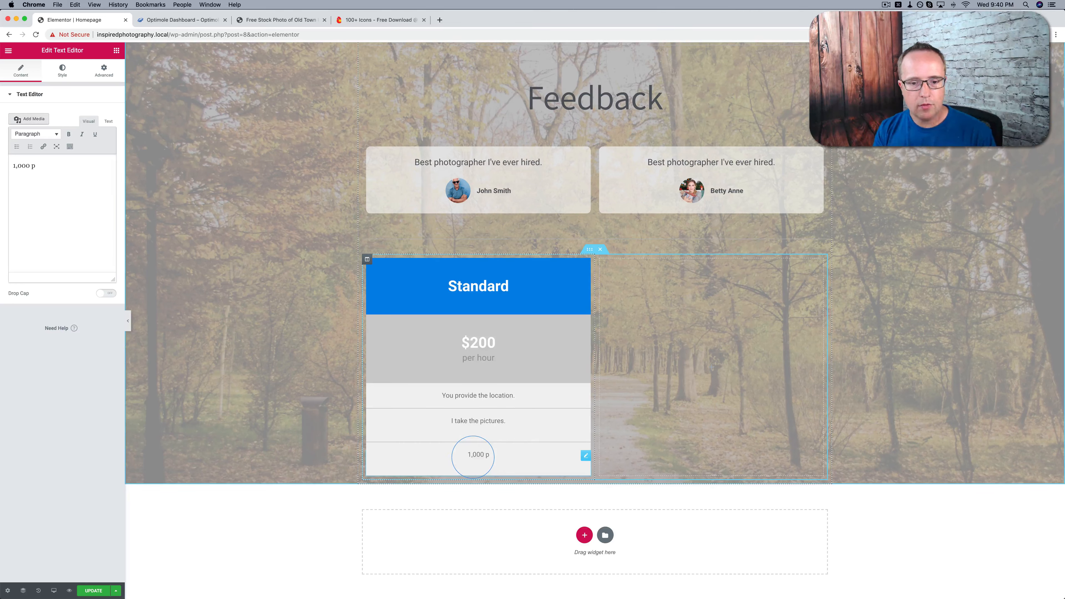
text(rinted pictures )
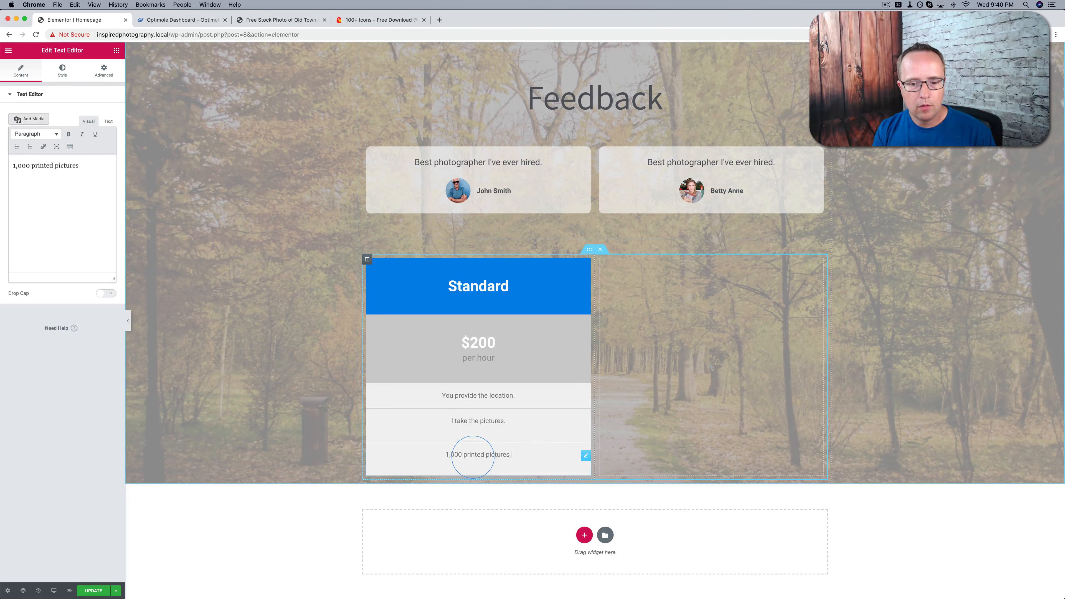
text(delivered)
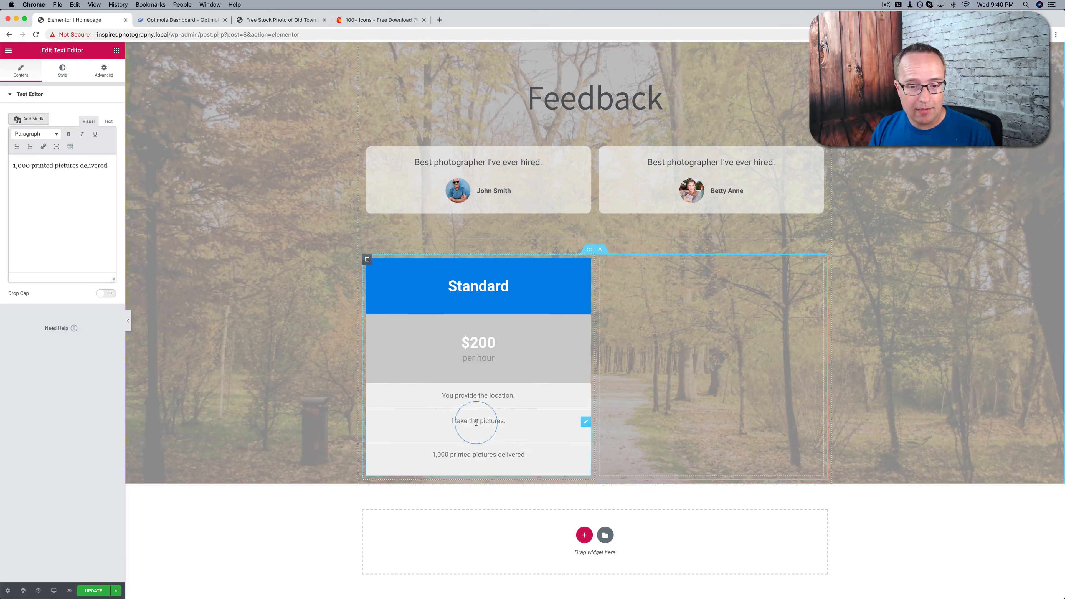
Reduce the "I take the pictures." text block's bottom padding to 1 px
click(585, 422)
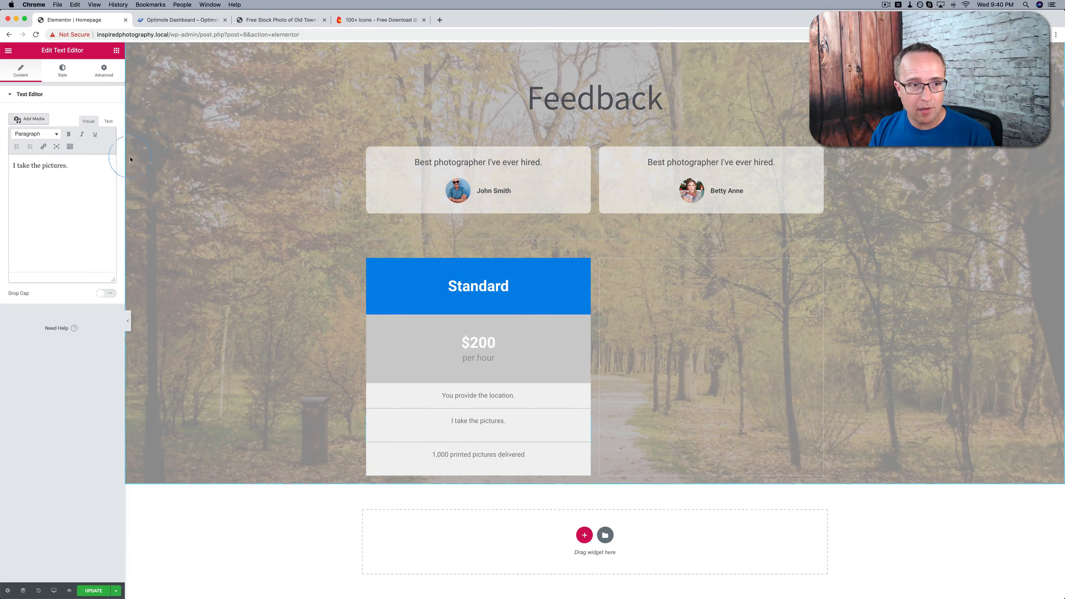
click(104, 70)
click(70, 165)
text(17)
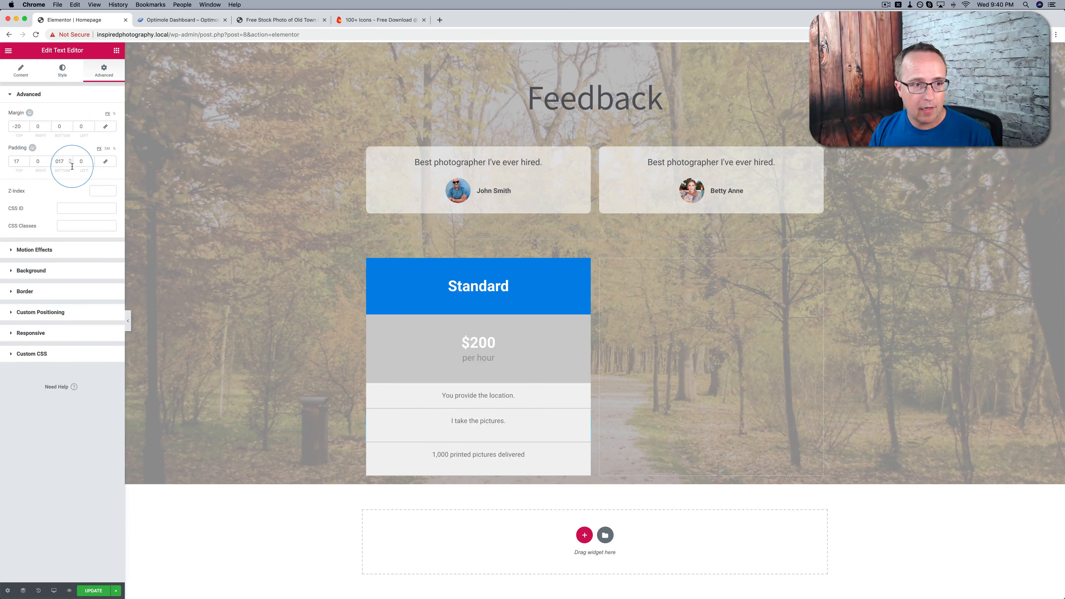
click(71, 164)
click(70, 165)
click(70, 165)
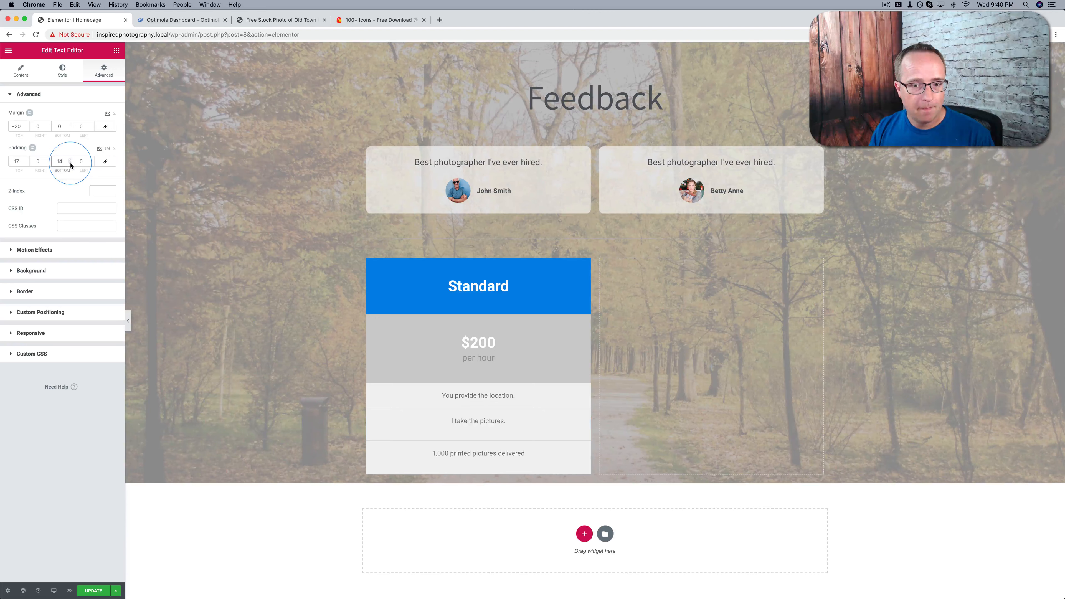
drag(71, 165, 71, 165)
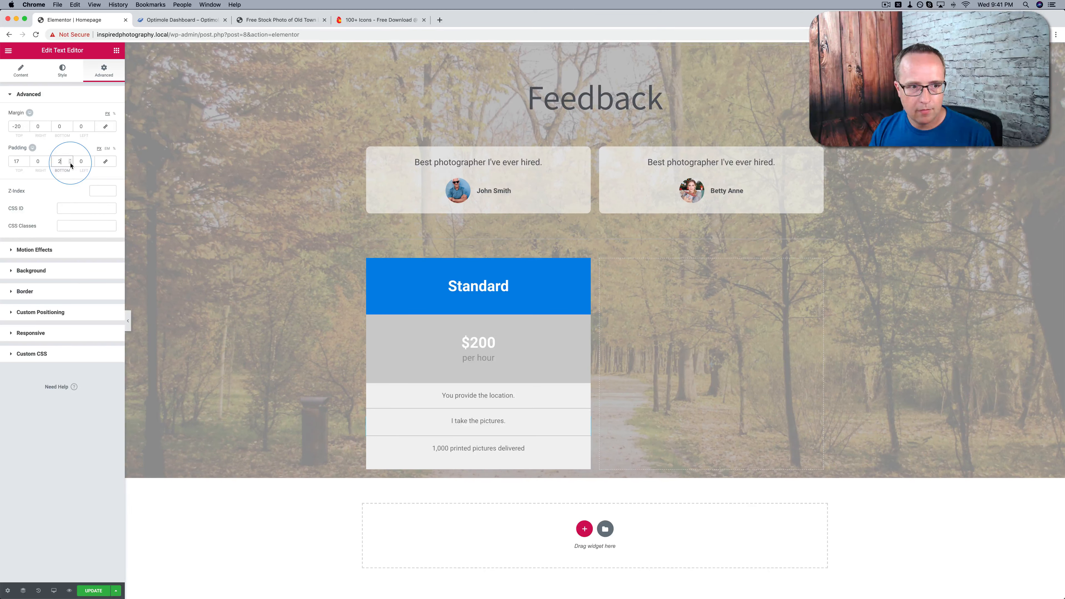
click(71, 165)
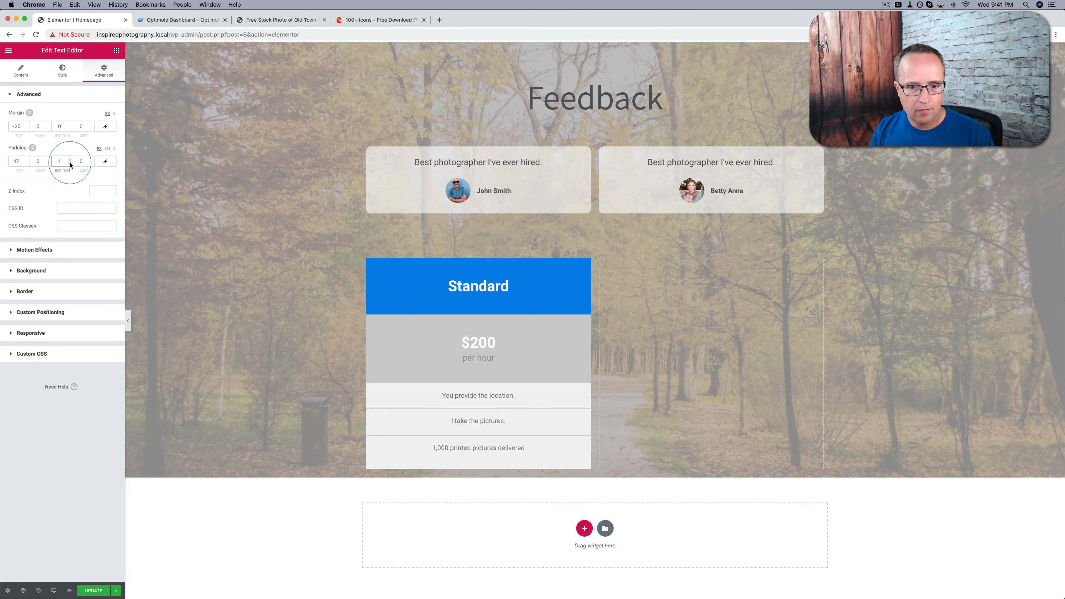
Set the bottom padding of the "I take the pictures." and "1,000 printed pictures delivered" text blocks to 0 px
click(71, 165)
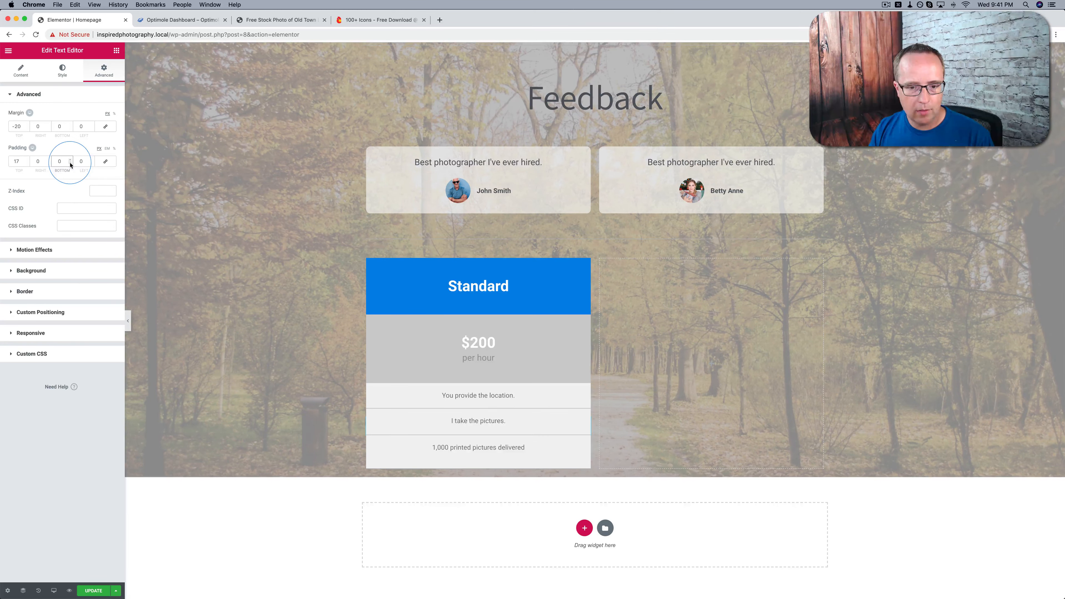
click(585, 449)
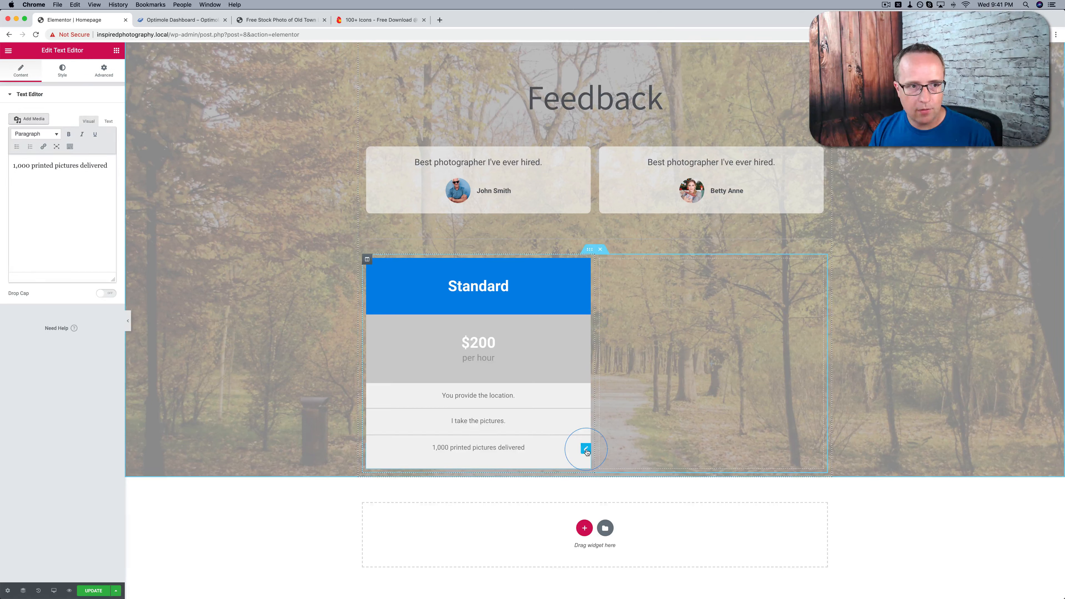
click(103, 70)
click(59, 159)
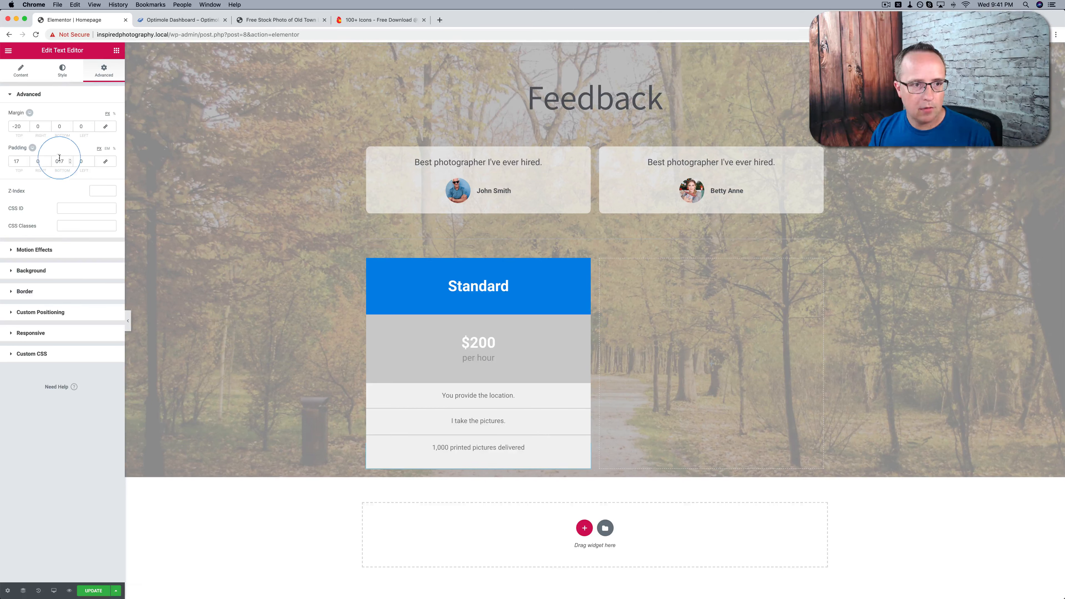
text(0)
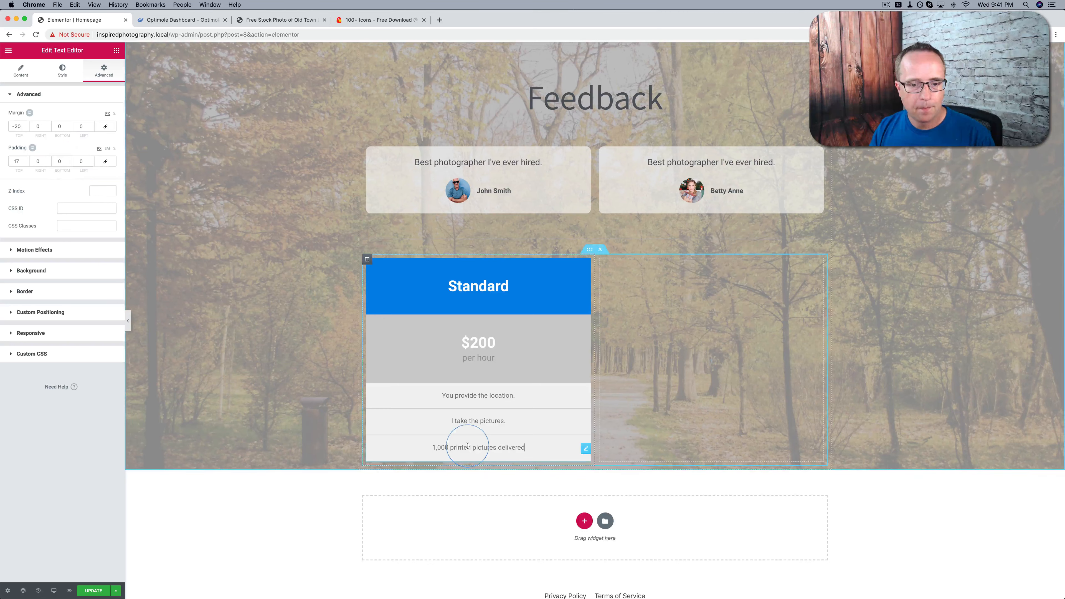
click(595, 477)
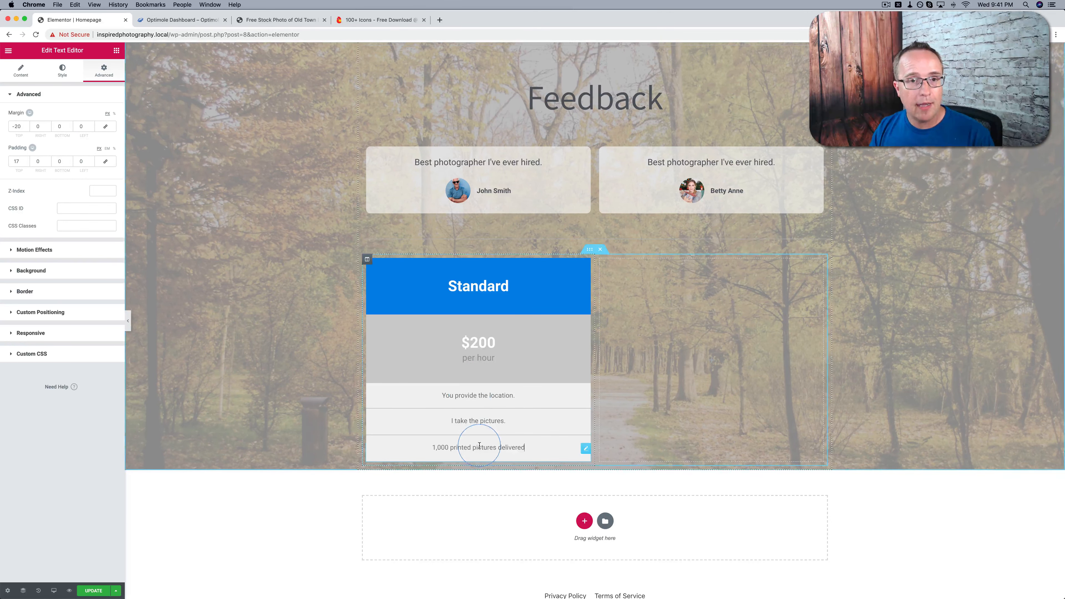
Add a Button widget below the "1,000 printed pictures delivered" row and set its text to "Contact Me"
click(117, 51)
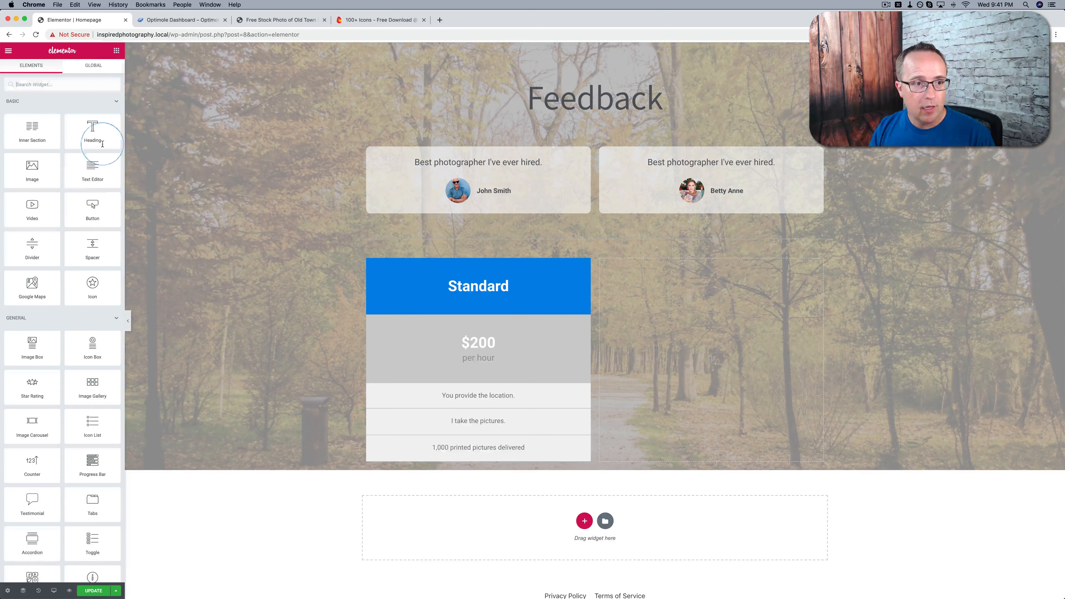
drag(92, 208, 454, 466)
click(83, 132)
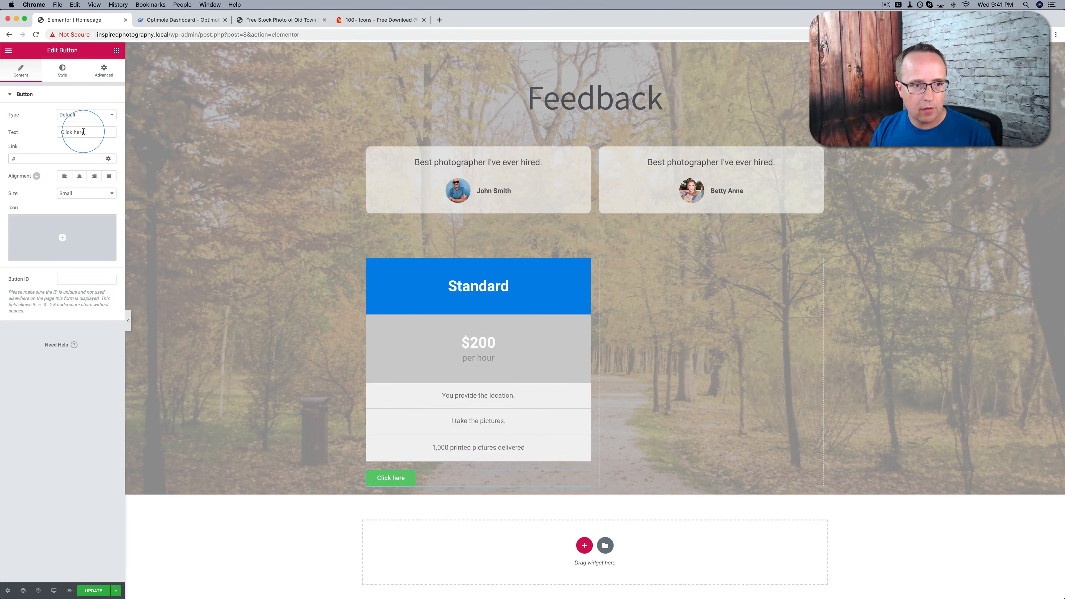
text(Contact Me)
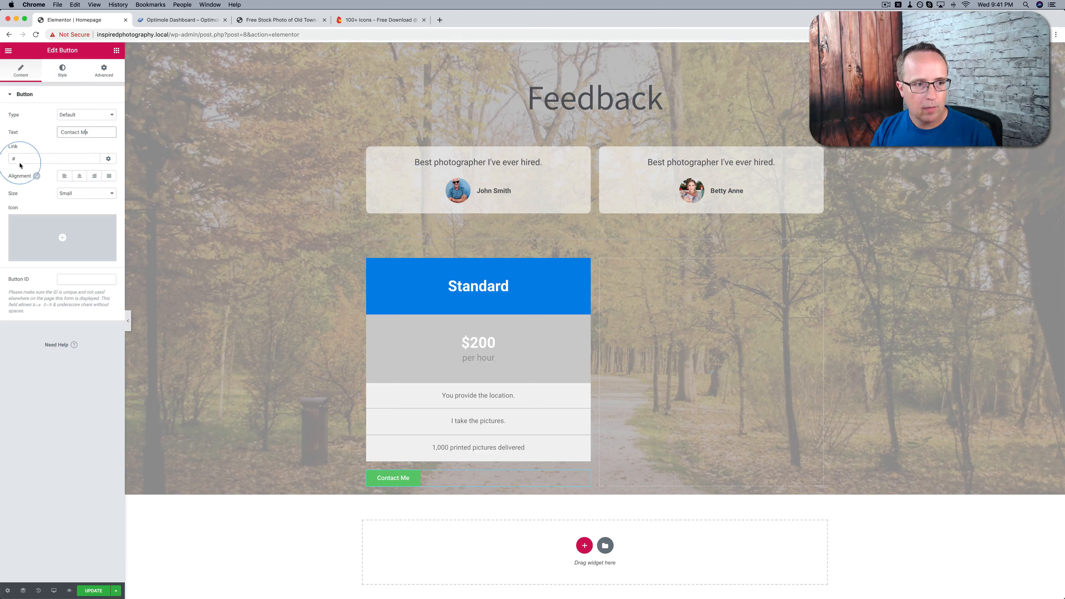
Link the Contact Me button to /contact/ and center it in the column
drag(20, 160, 1, 161)
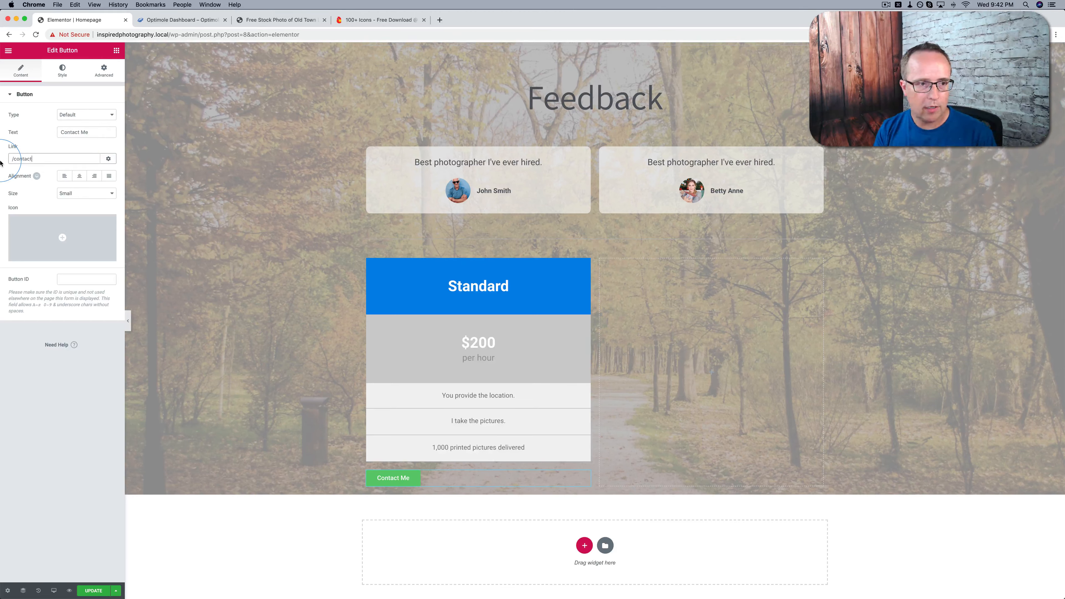
text(/contact/)
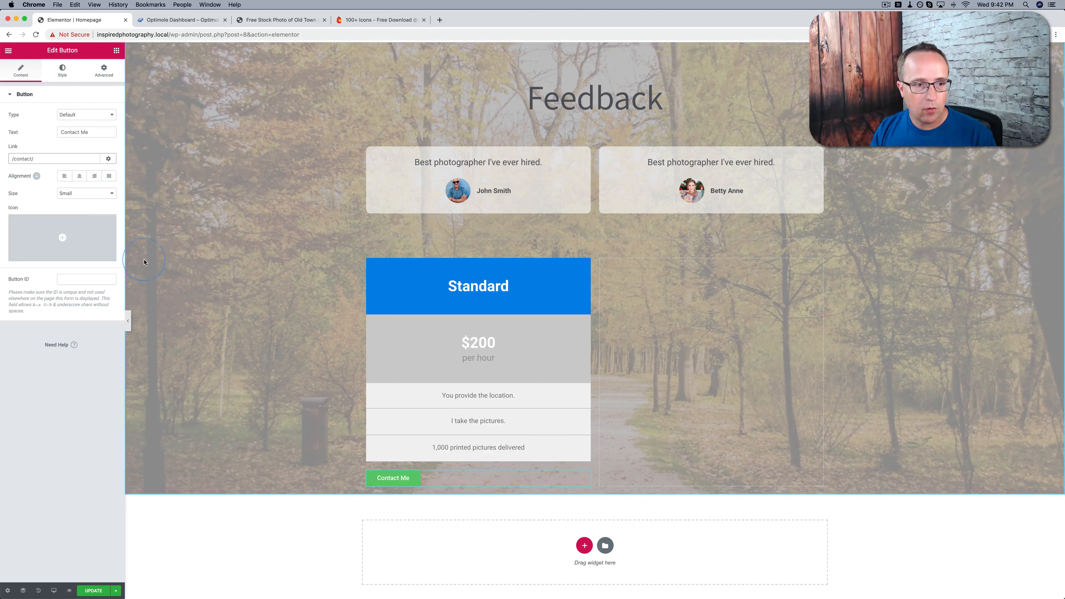
click(79, 178)
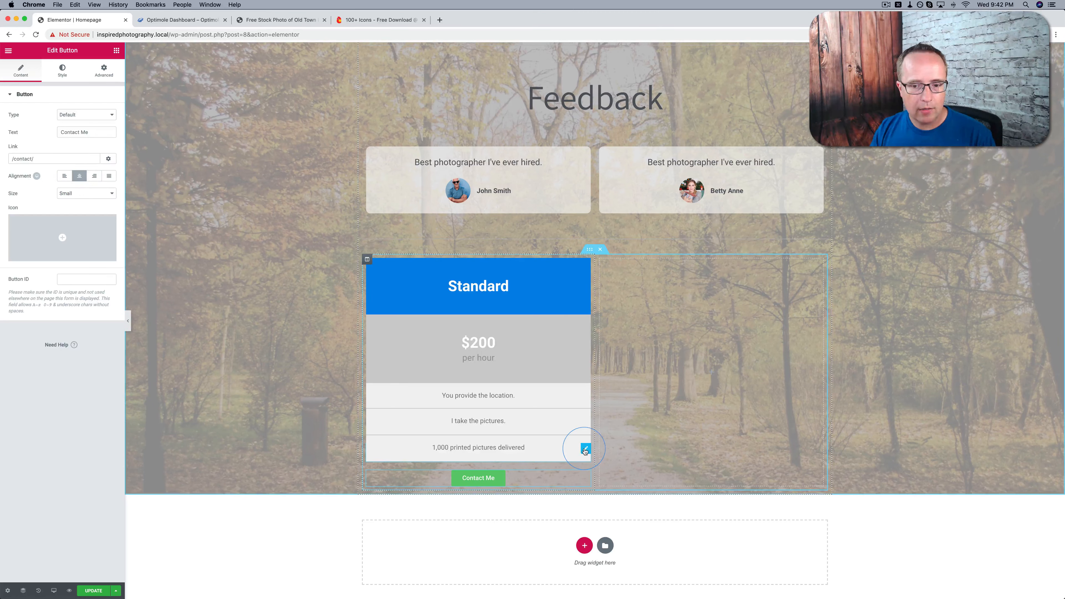
Copy the "1,000 printed pictures delivered" block and paste its style onto the Contact Me button
right_click(585, 450)
click(593, 479)
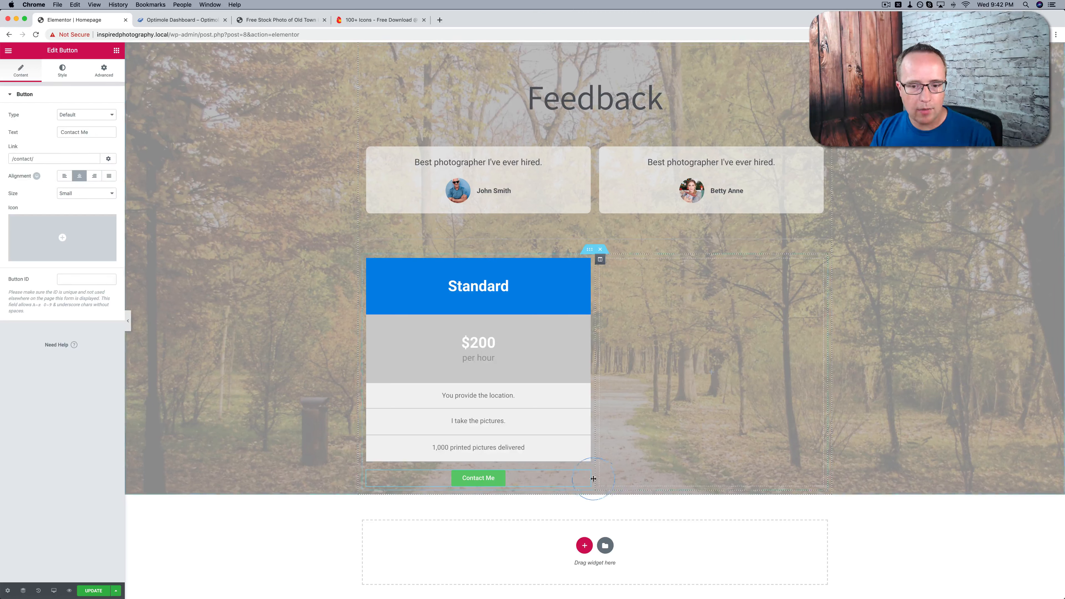
right_click(587, 472)
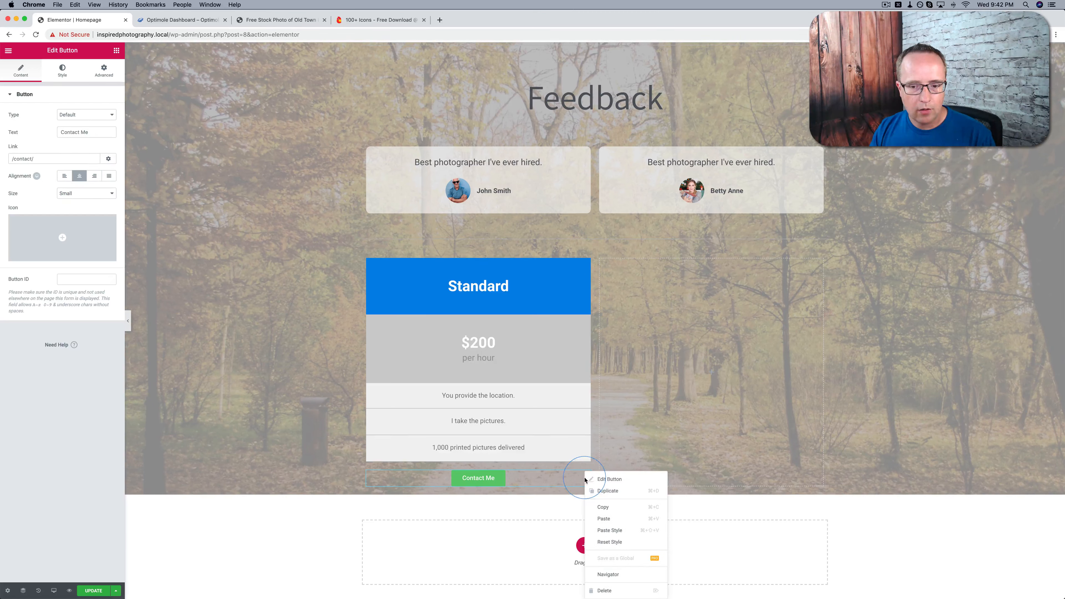
click(619, 531)
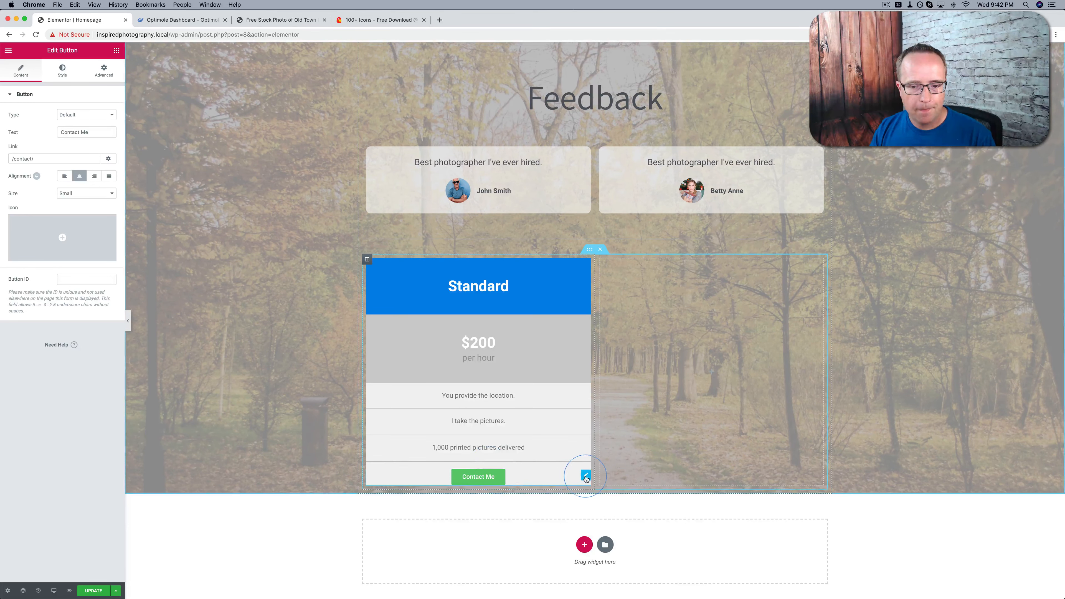
Set the Contact Me button widget's bottom padding to 17 px and its typography size to 22 px
click(103, 71)
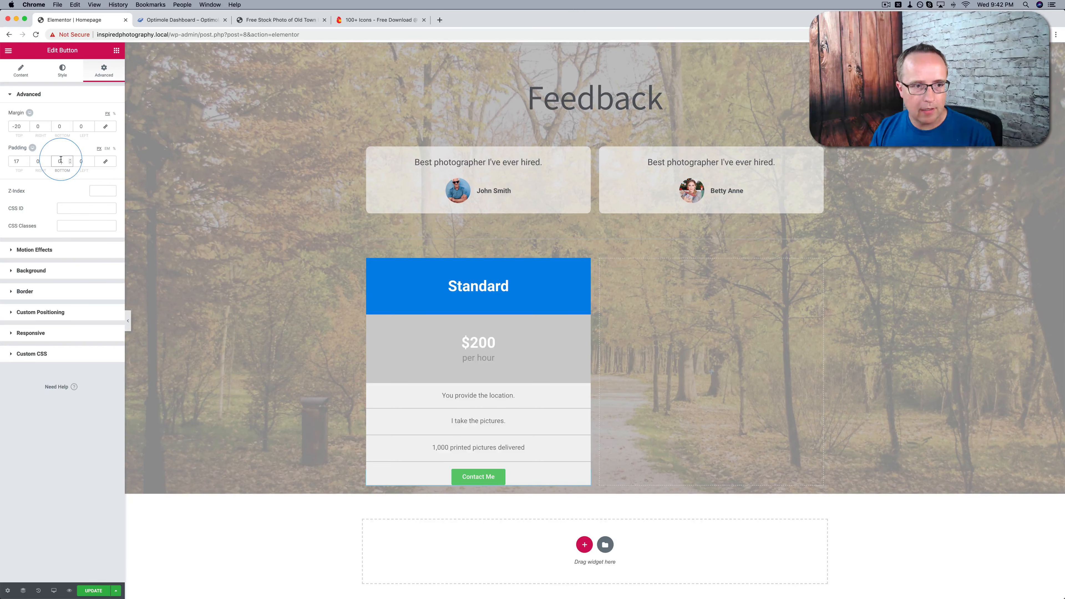
text(17)
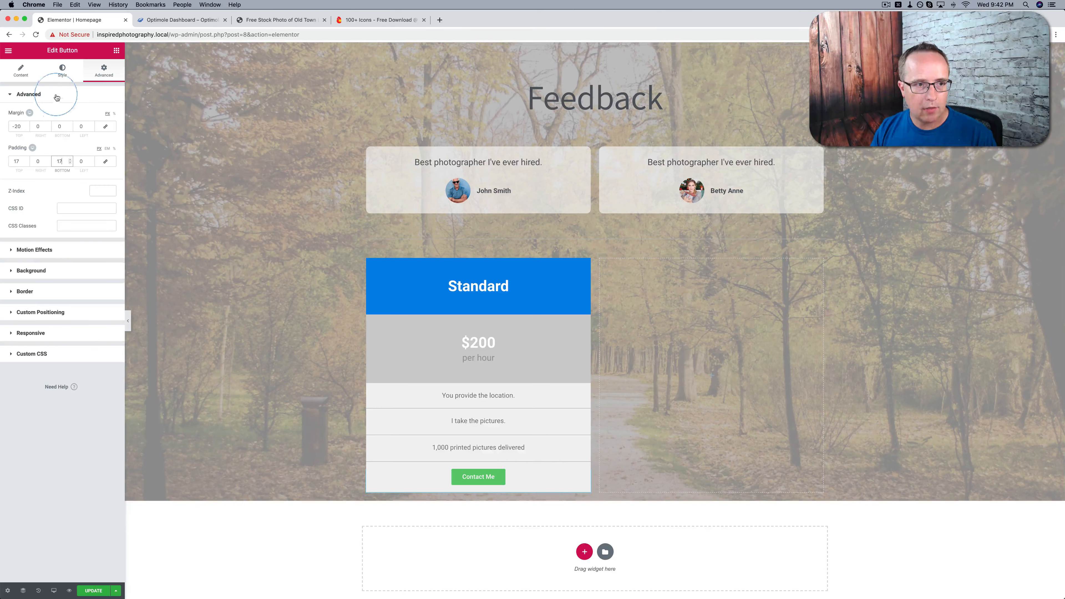
click(62, 70)
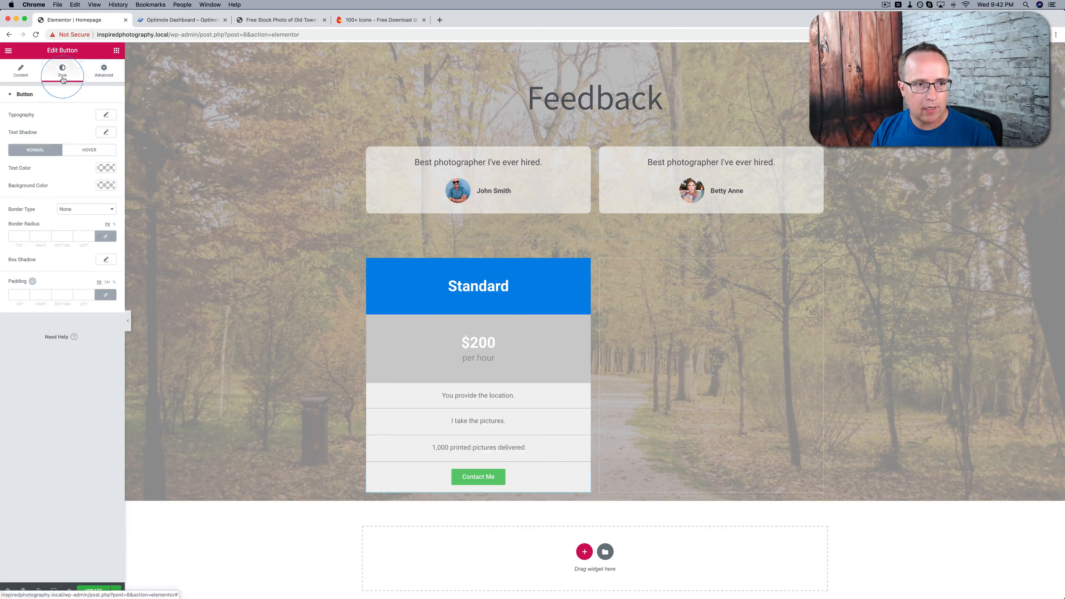
click(105, 114)
drag(26, 166, 23, 169)
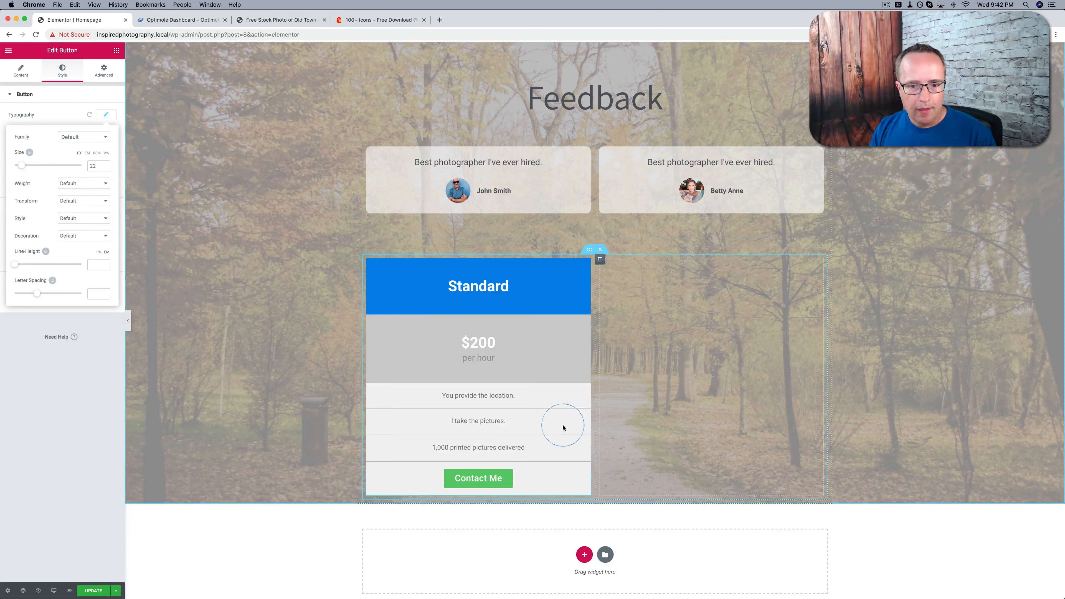
Set the $200 heading's font family to Assistant and its size to 77 px
click(472, 344)
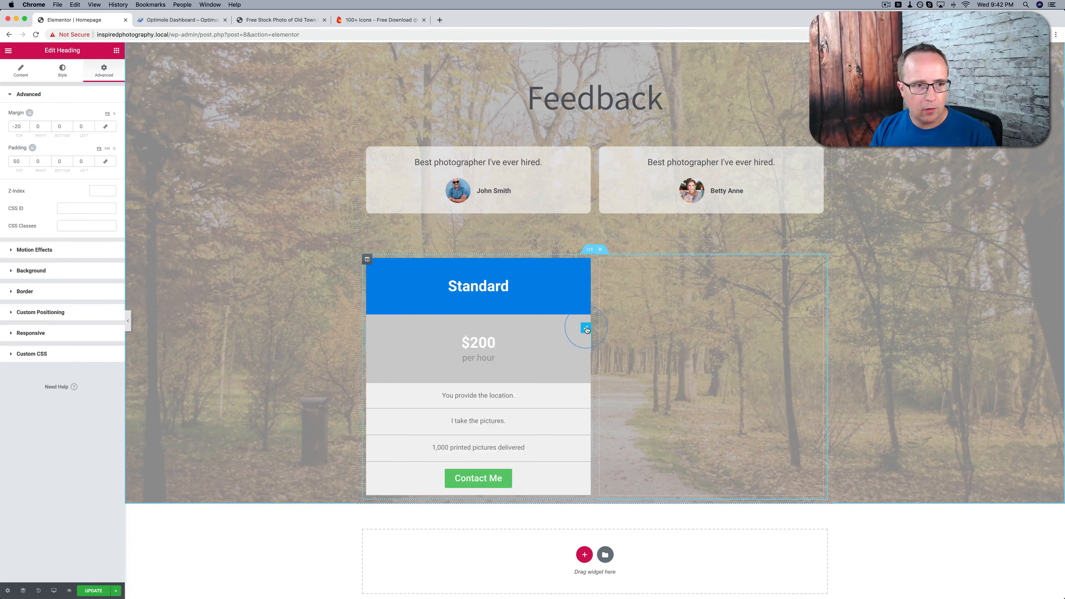
click(62, 70)
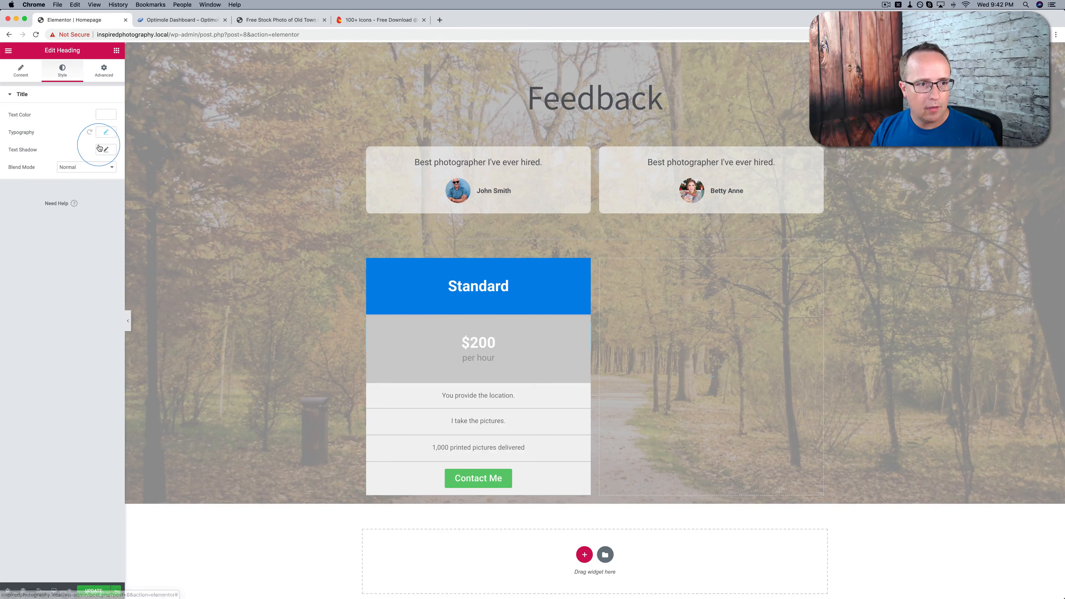
click(106, 132)
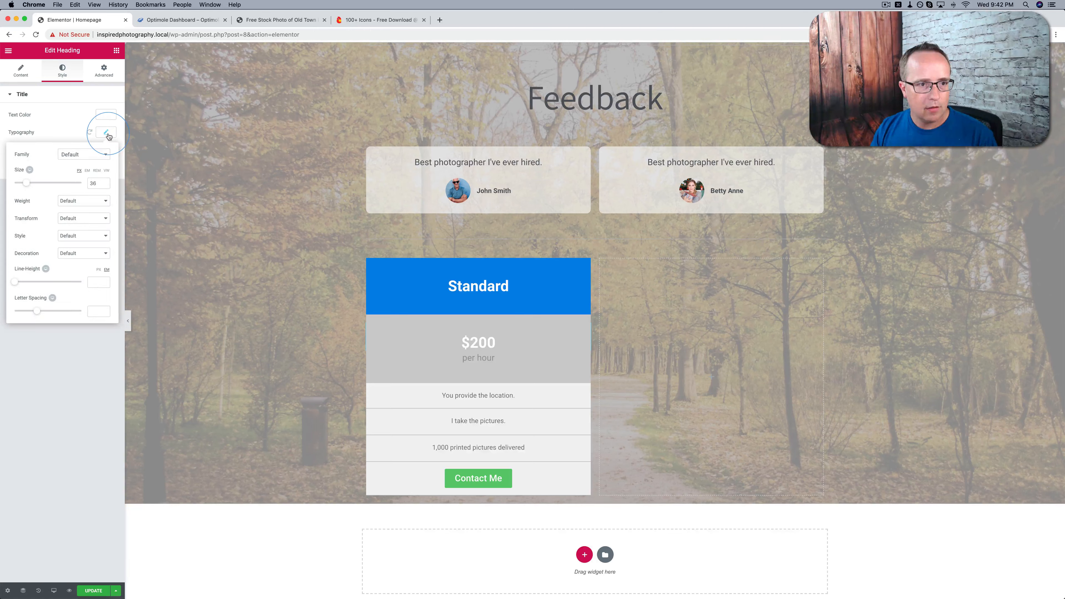
click(82, 155)
text(assi)
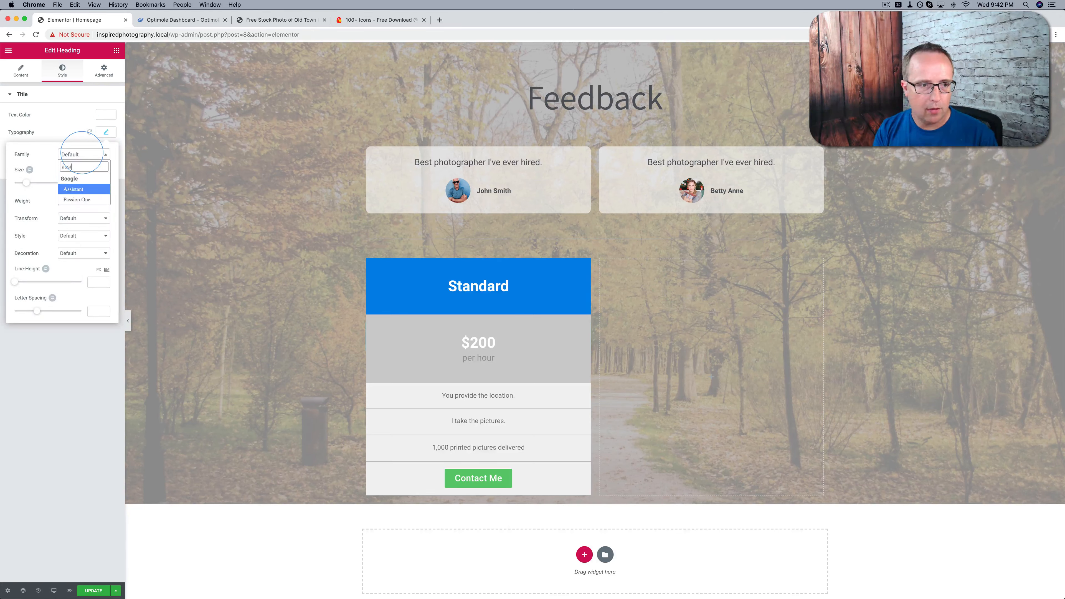
click(76, 190)
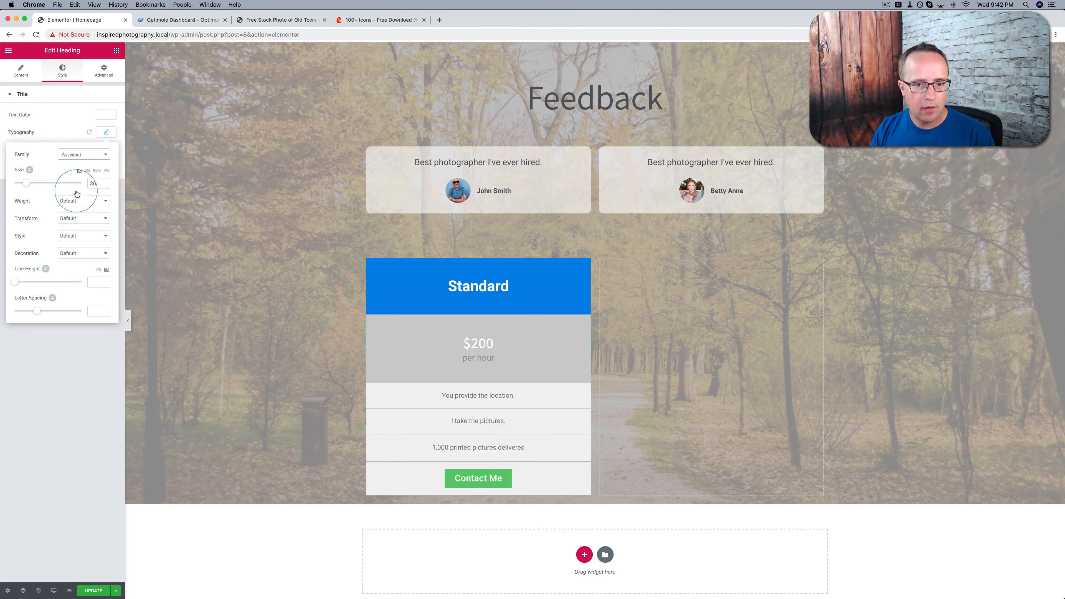
drag(27, 183, 43, 188)
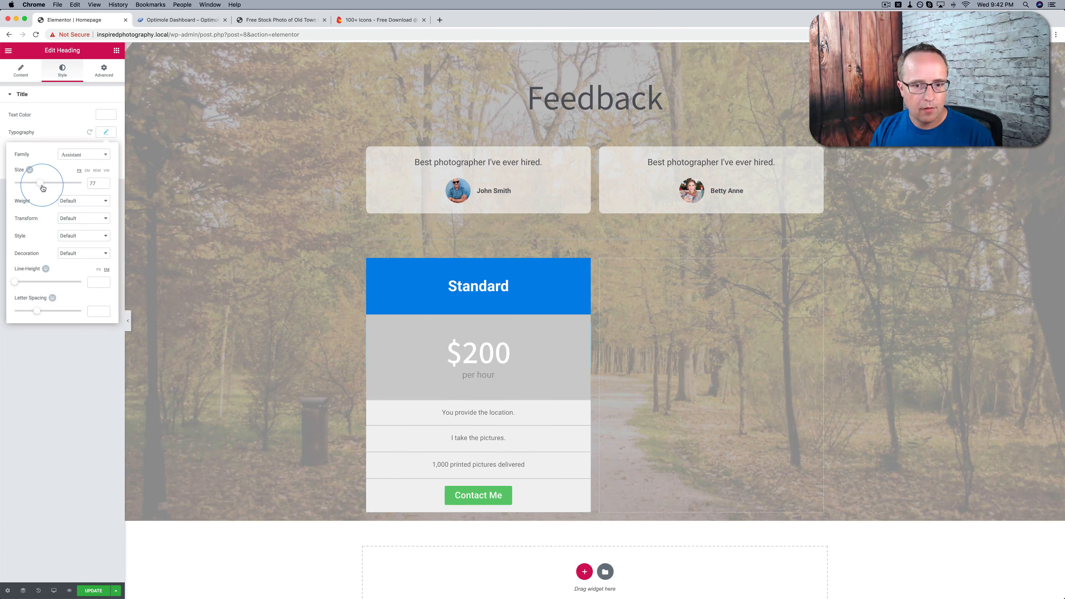
Change the $200 heading's text color to dark gray
click(106, 115)
click(23, 168)
mouse_move(23, 168)
mouse_down()
mouse_move(12, 164)
mouse_move(7, 184)
mouse_move(8, 174)
mouse_up()
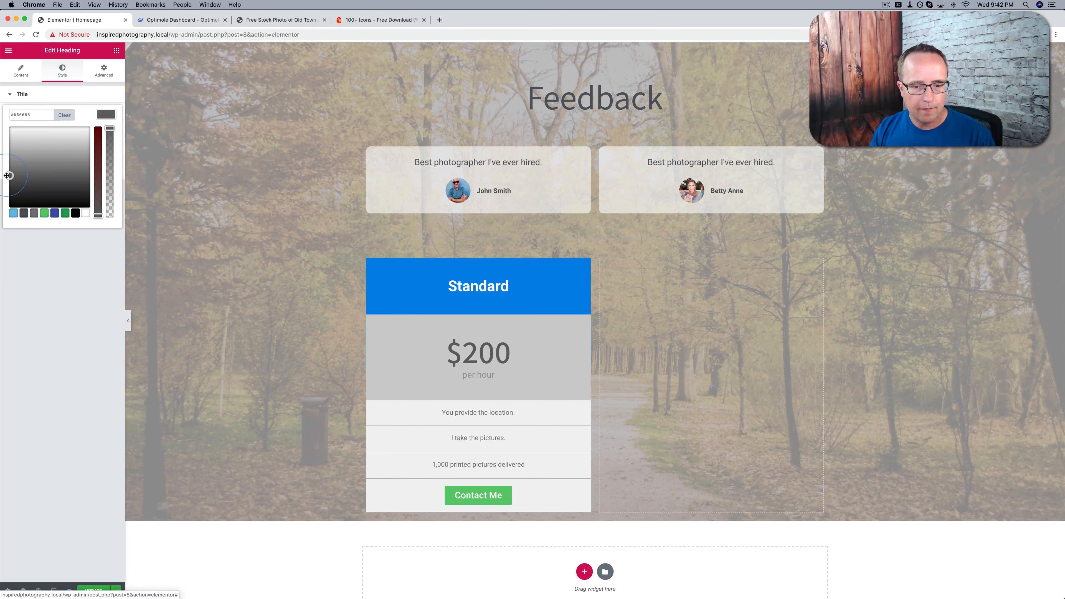
click(67, 303)
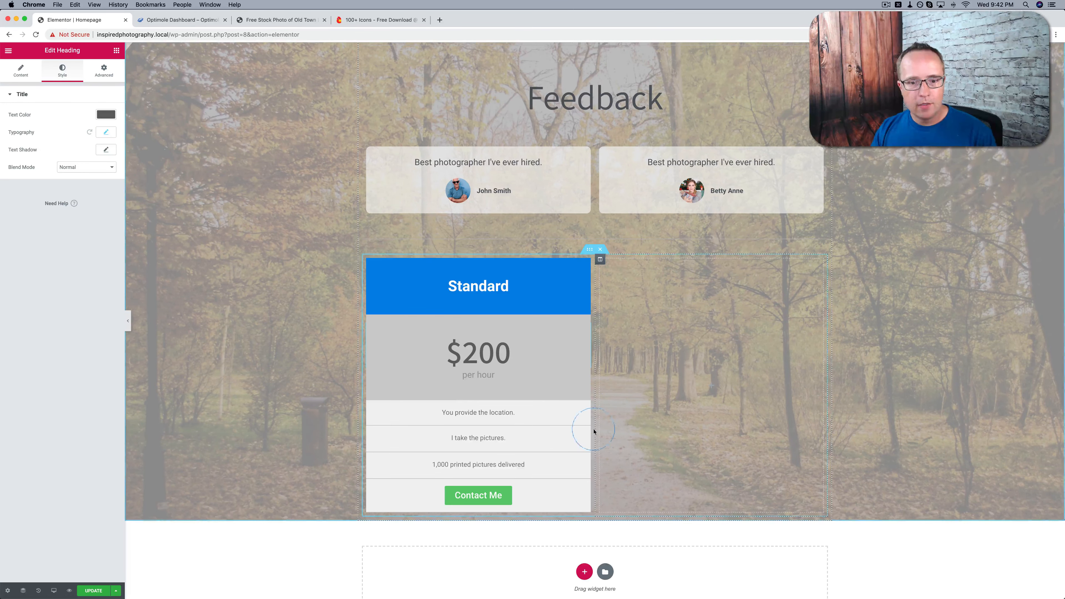
Duplicate the Standard pricing column and delete the empty column beside the copy
scroll(552, 449, down, 1)
scroll(553, 450, down, 2)
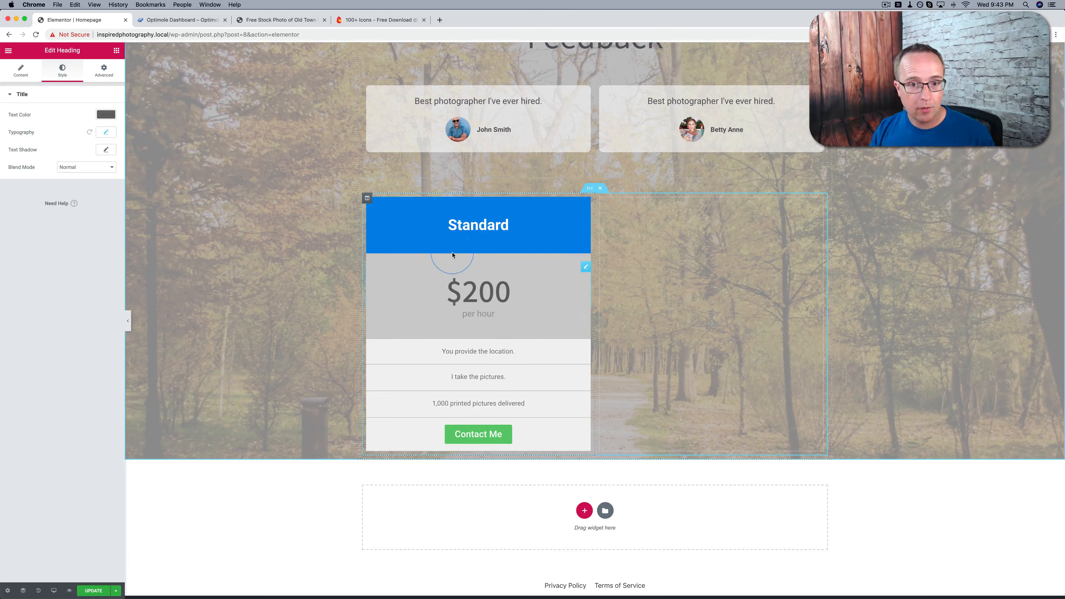
right_click(367, 199)
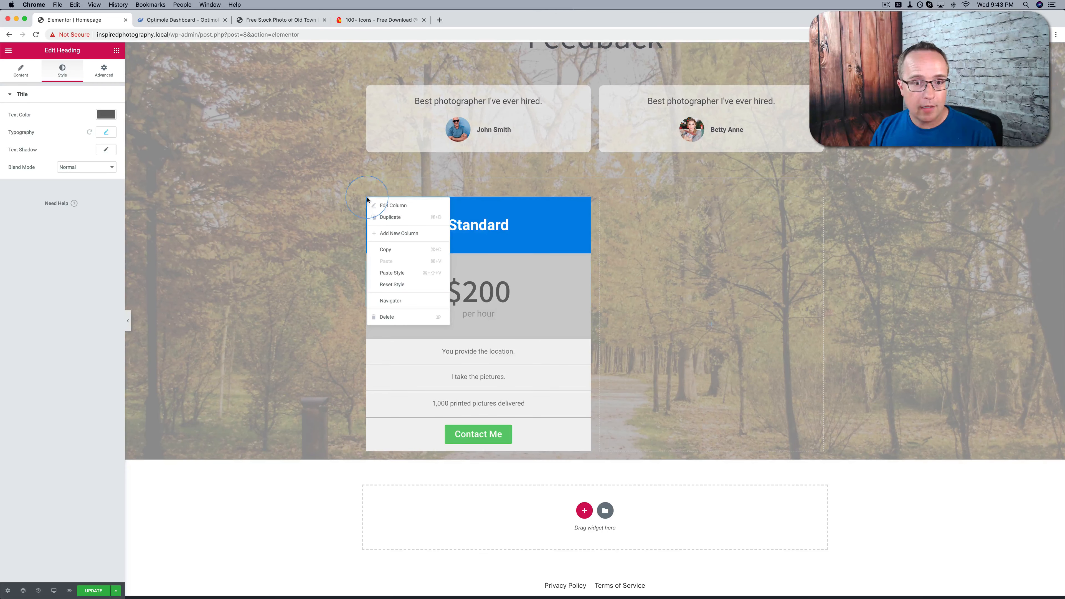
click(389, 216)
click(684, 202)
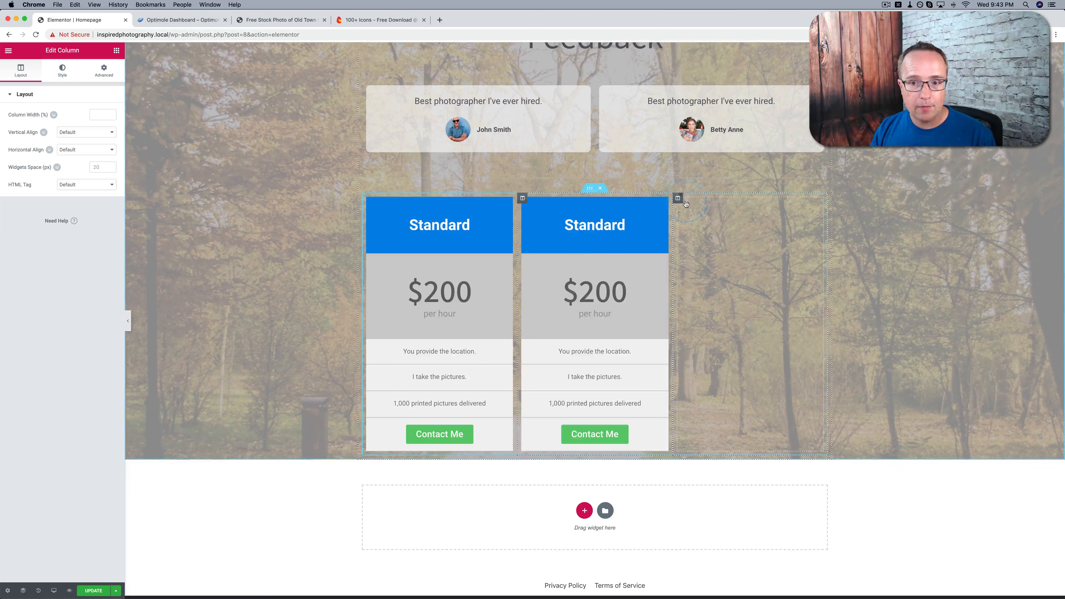
right_click(680, 202)
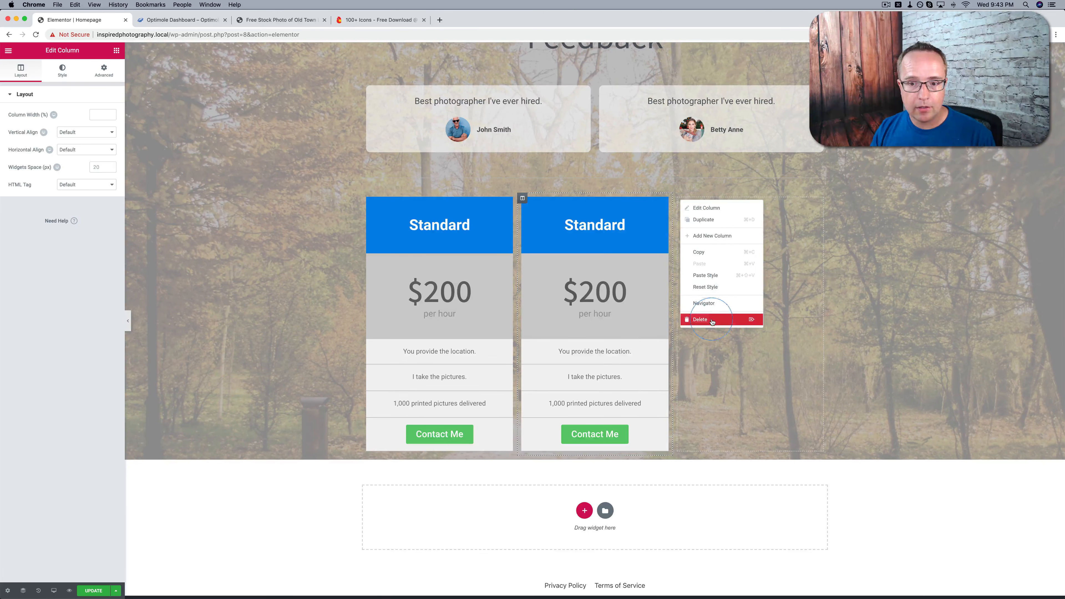
click(694, 314)
Change the duplicated column's heading title to "Elite"
click(714, 226)
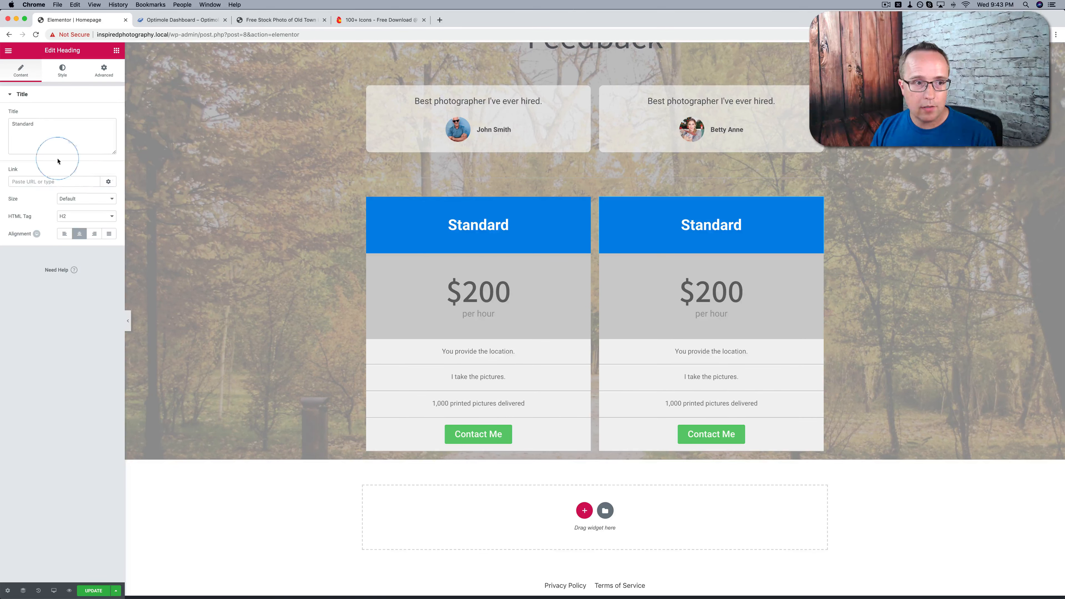
triple_click(45, 139)
text(Elite)
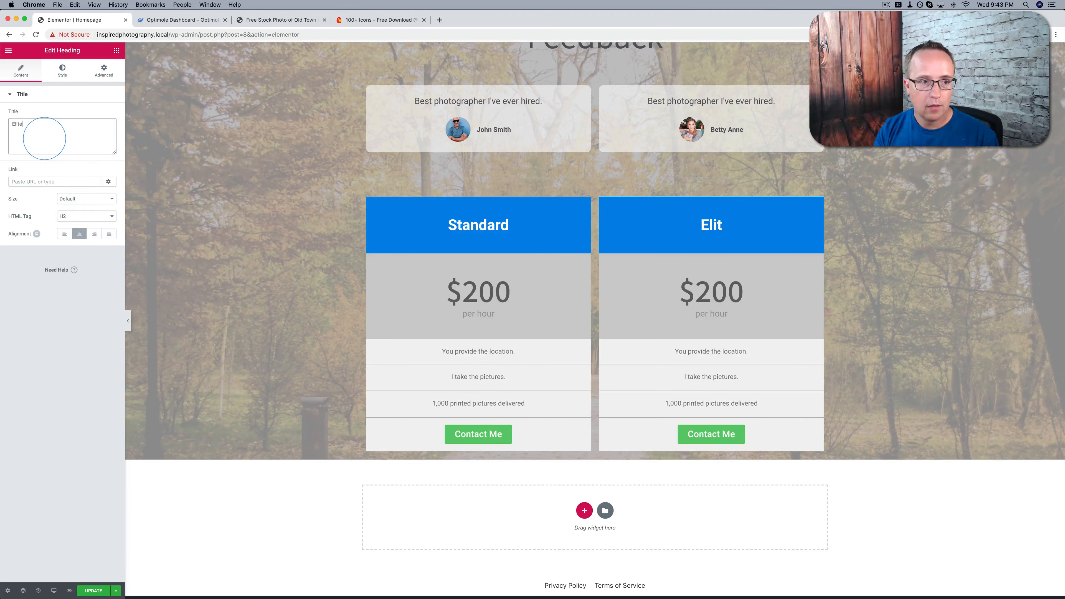
Change the Elite heading's background color to bright green
click(104, 70)
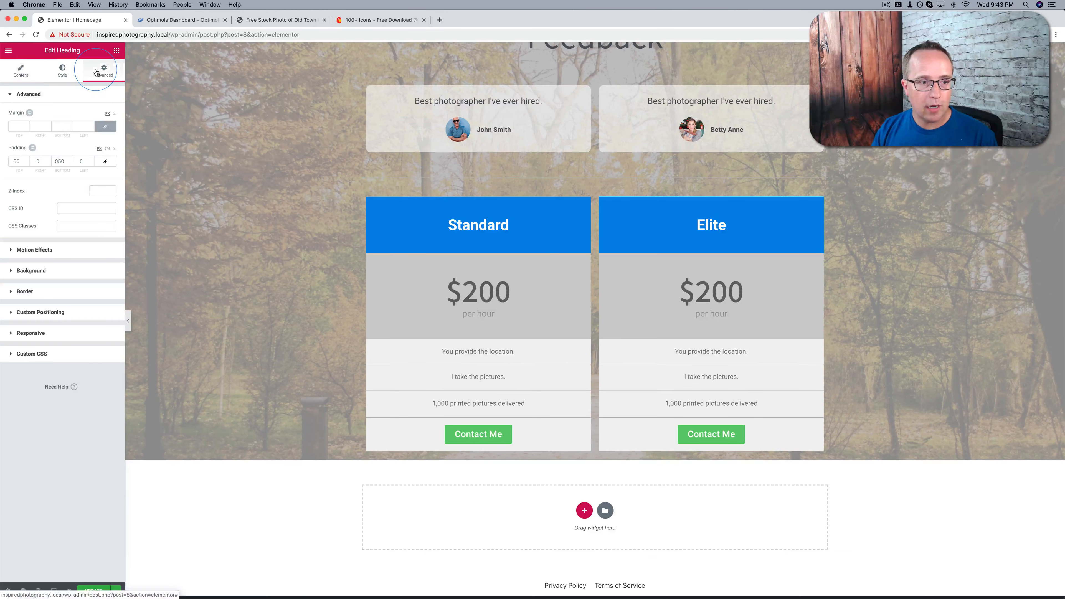
click(56, 251)
click(46, 270)
click(108, 193)
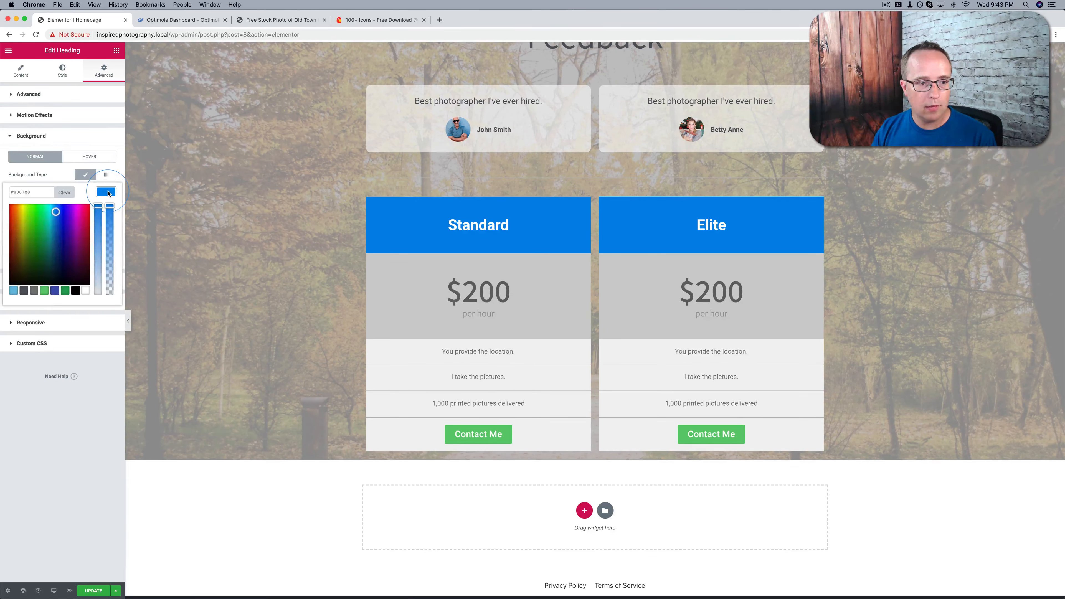
click(39, 213)
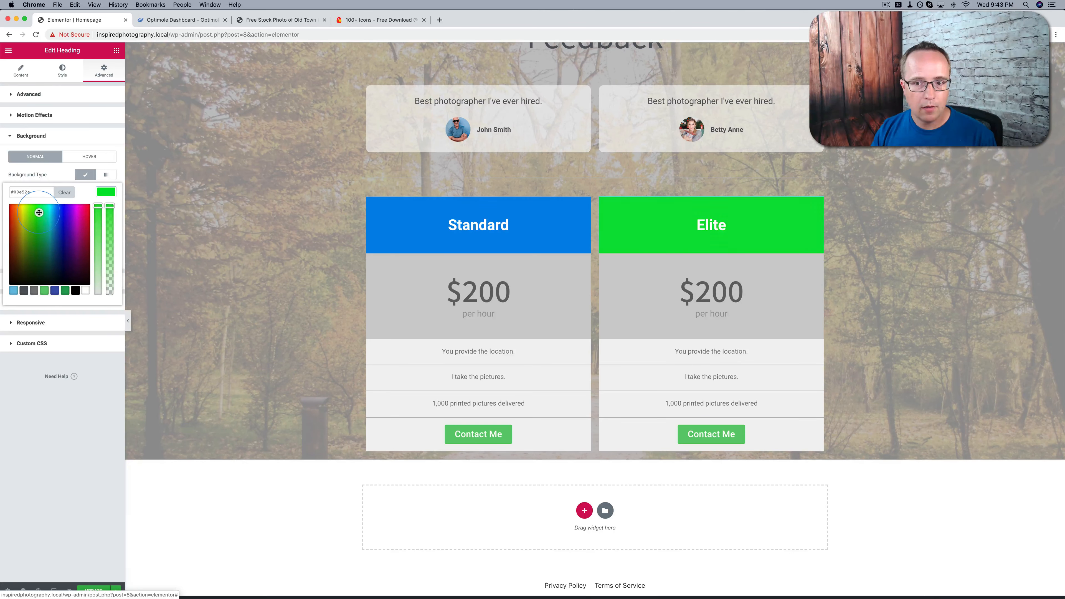
Darken the green background color of the Elite heading
drag(39, 212, 34, 221)
click(36, 216)
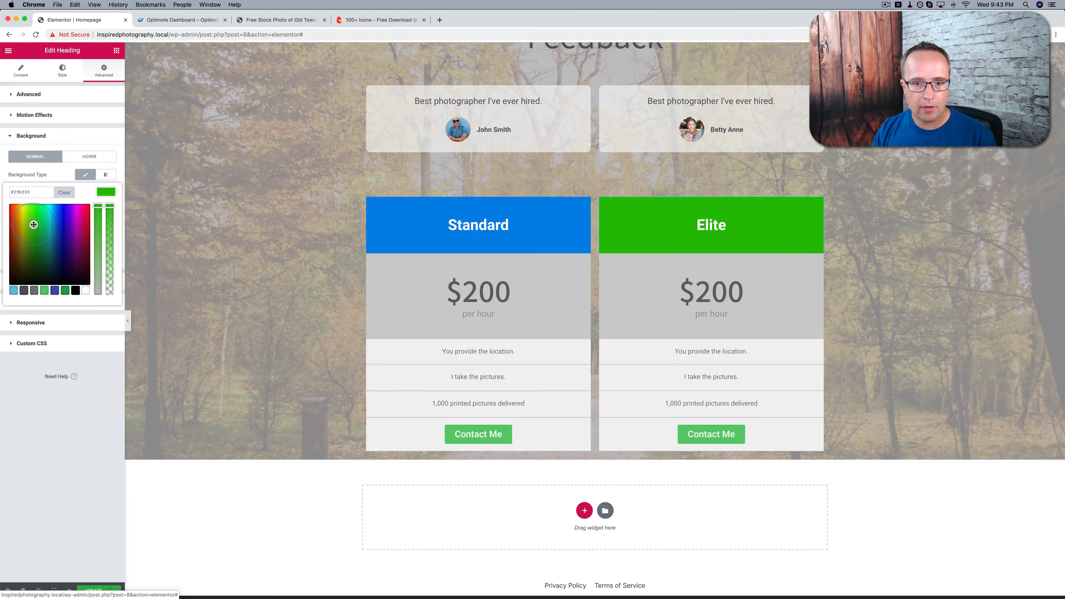
Set the Elite column's price to "$500" and its pictures line to "10,000 printed pictures delivered"
click(707, 296)
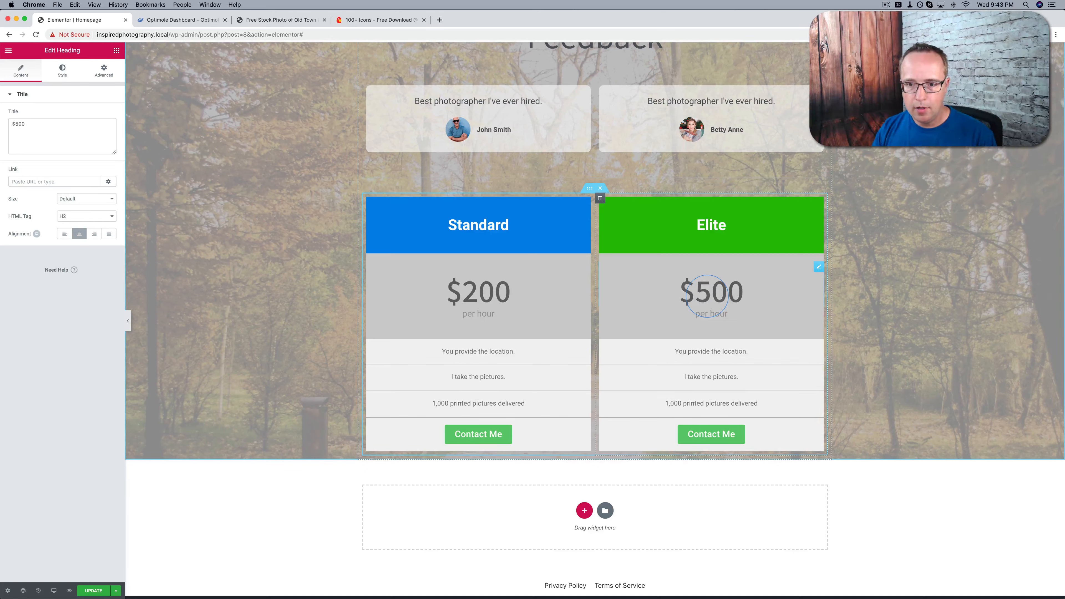
click(671, 404)
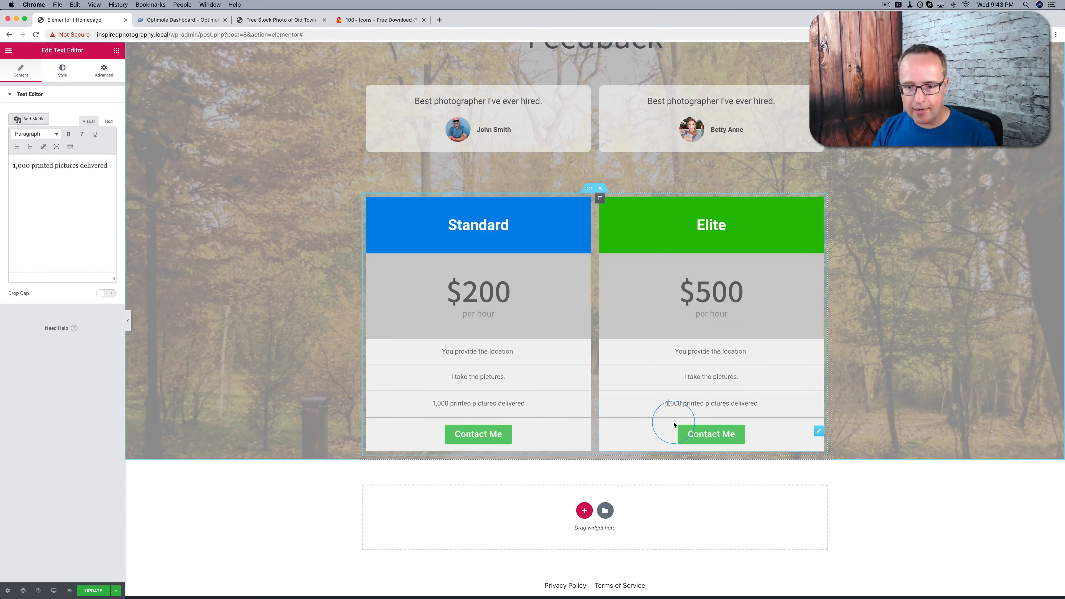
text(0)
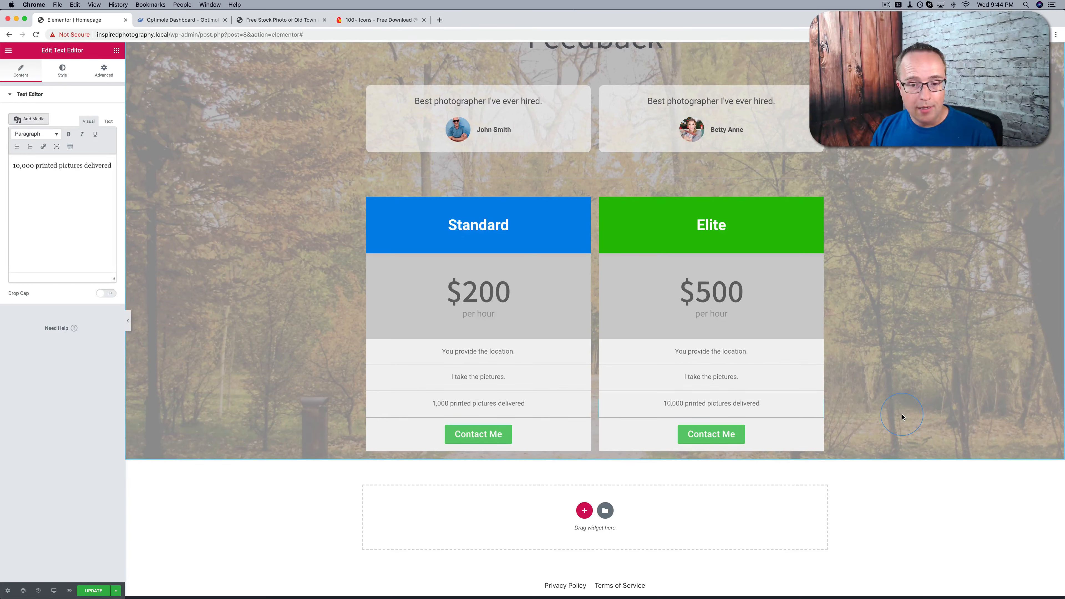
Save the homepage and review its preview from the hero down to the pricing columns
click(99, 592)
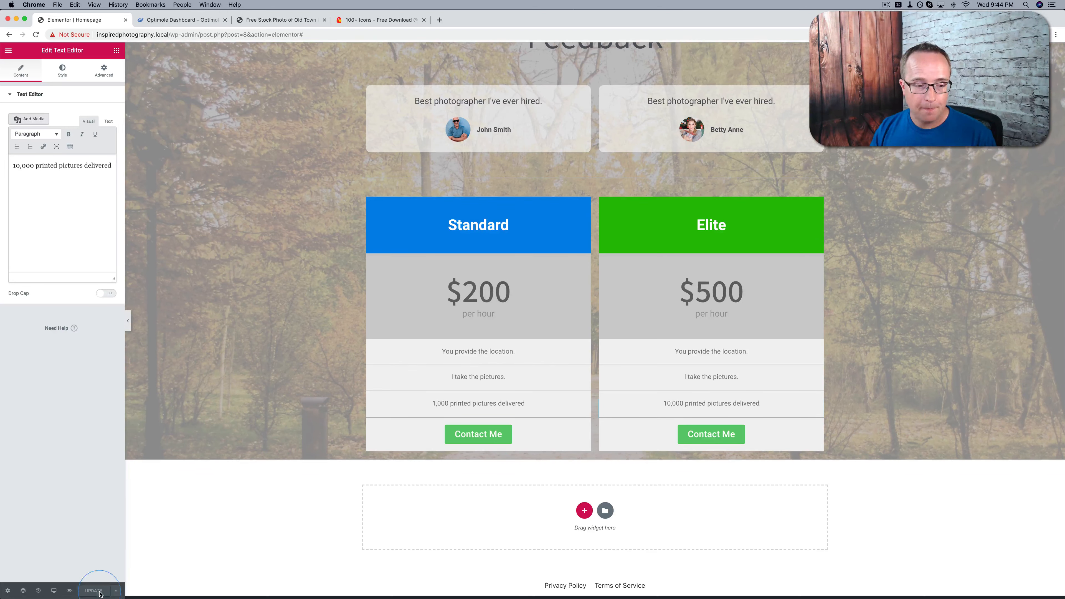
click(294, 502)
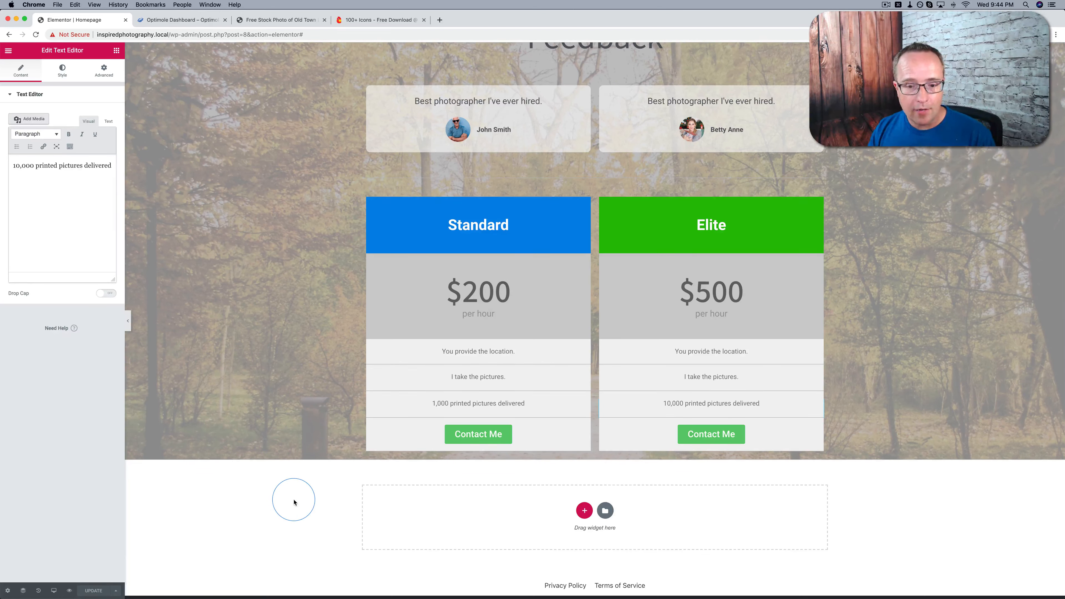
click(69, 591)
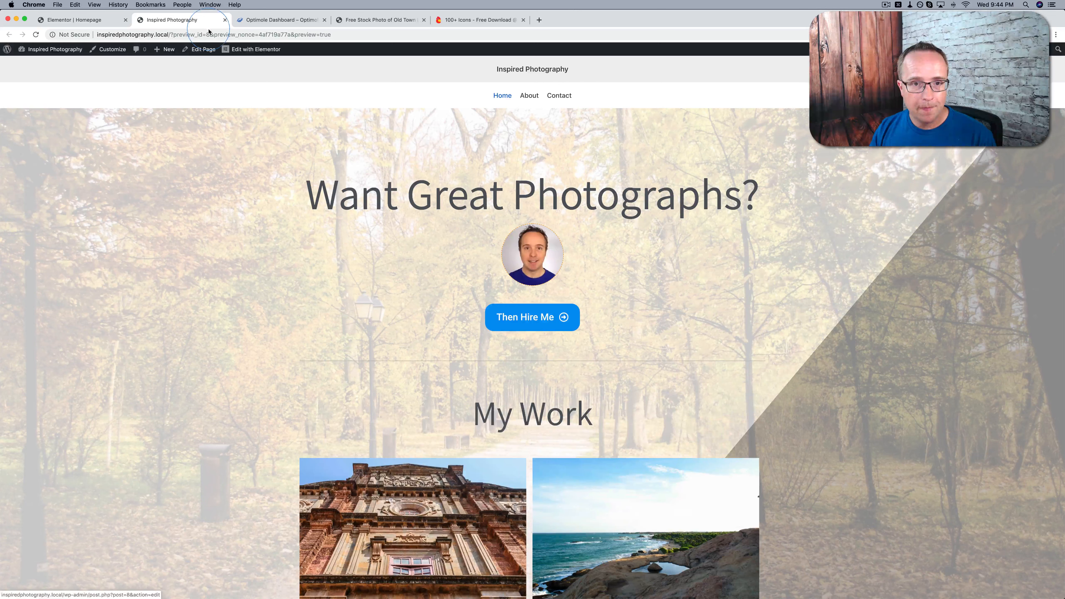
scroll(153, 174, down, 6)
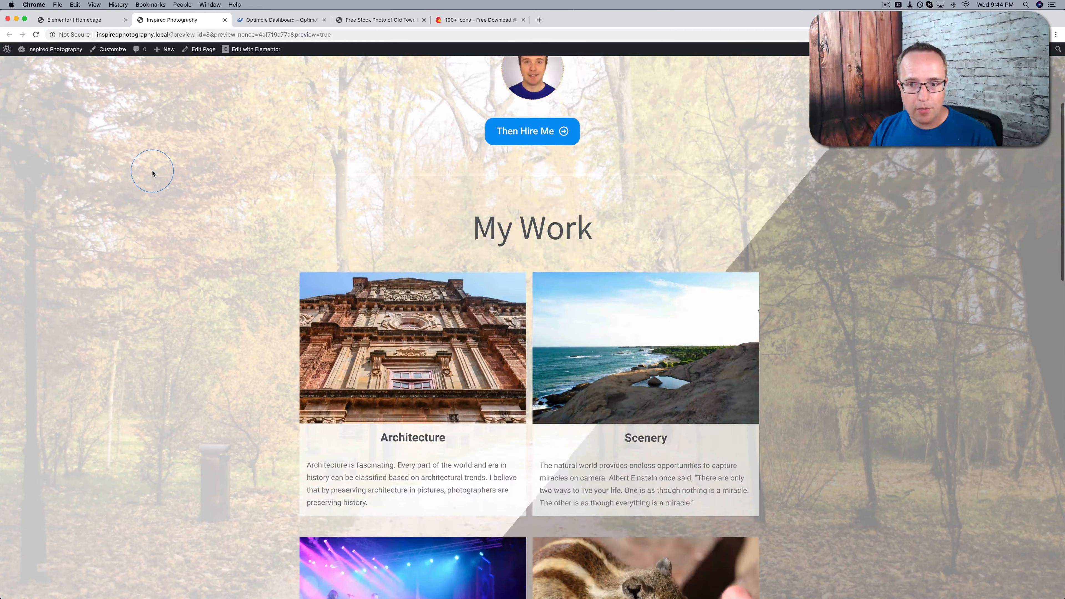
scroll(153, 173, down, 10)
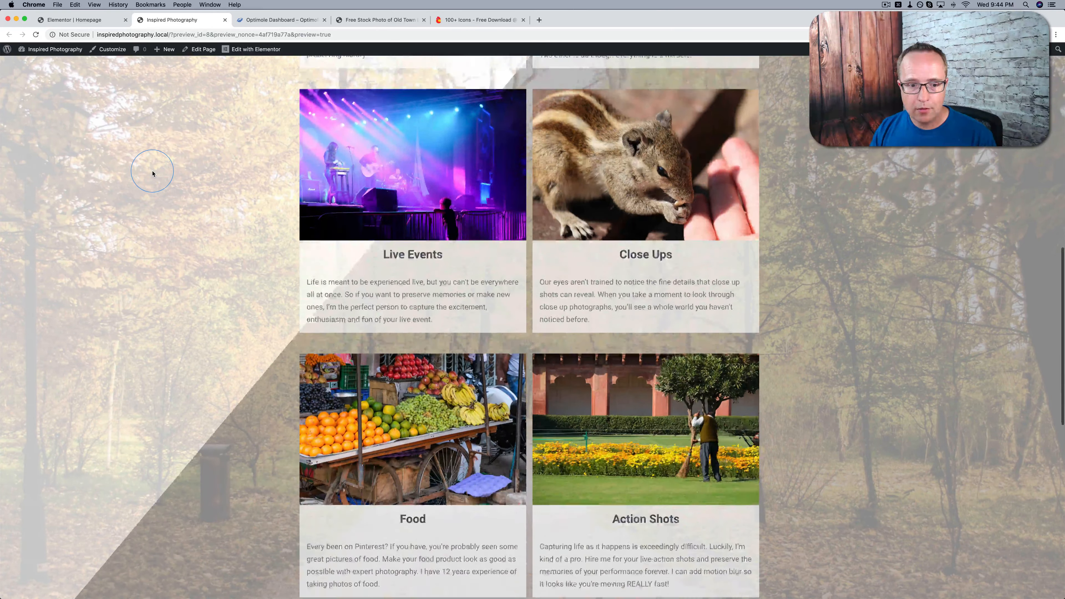
scroll(152, 173, down, 10)
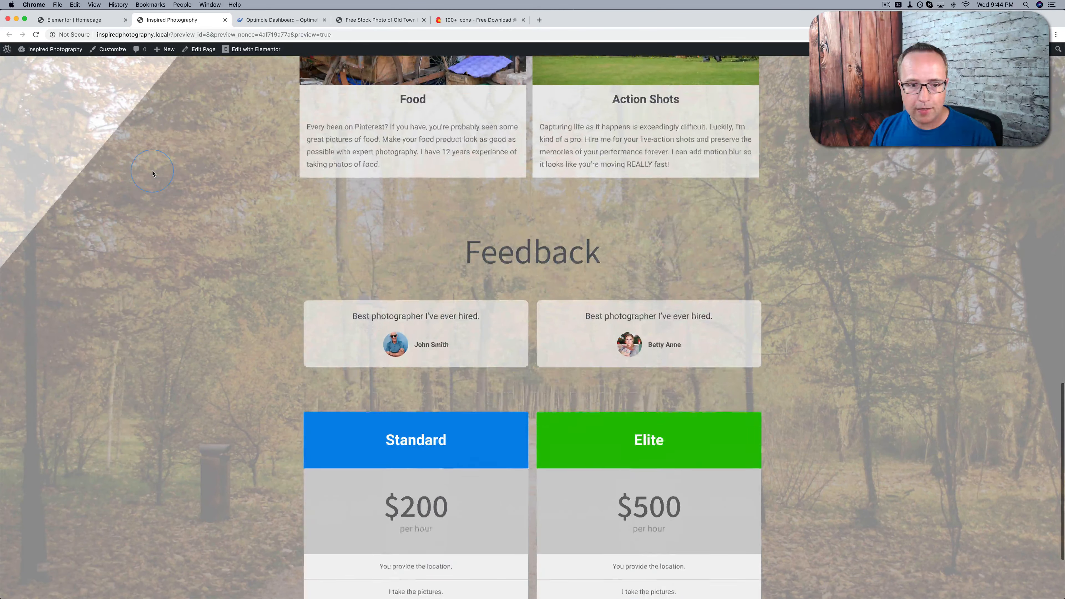
scroll(152, 173, down, 1)
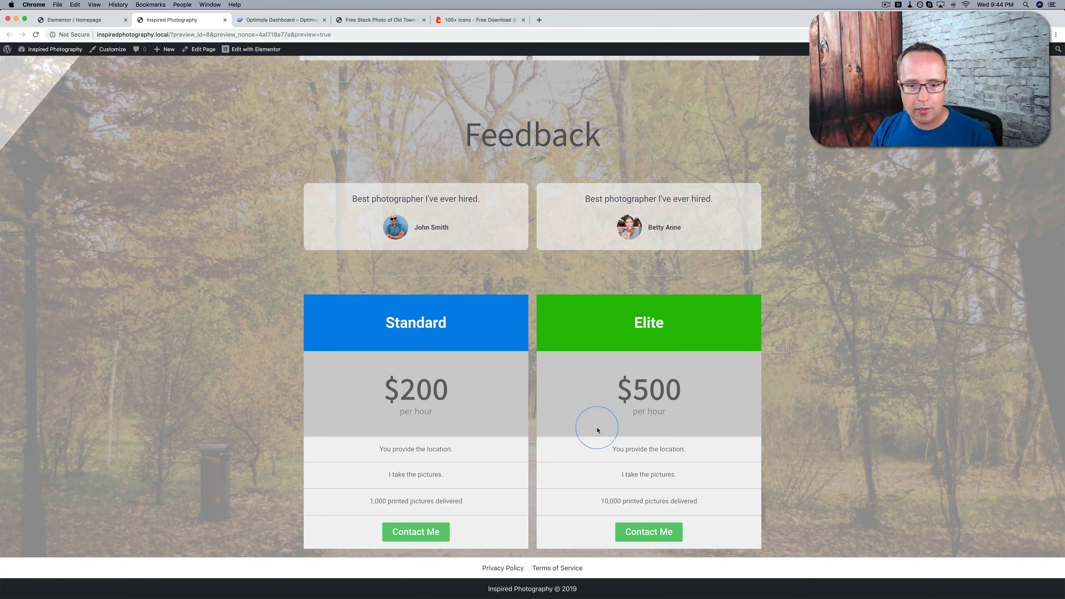
scroll(253, 459, up, 15)
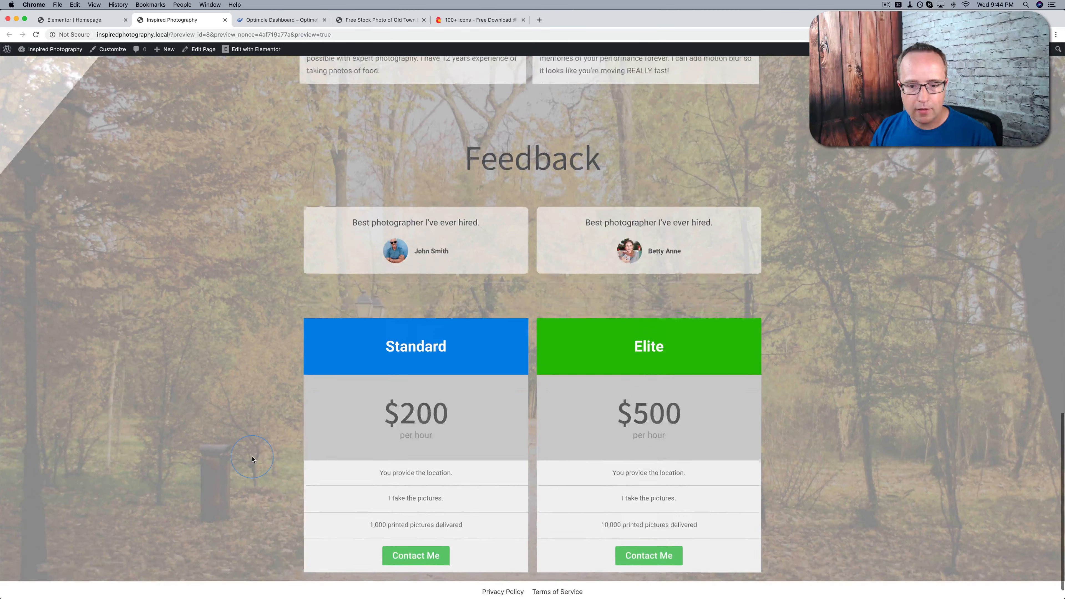
scroll(252, 459, up, 12)
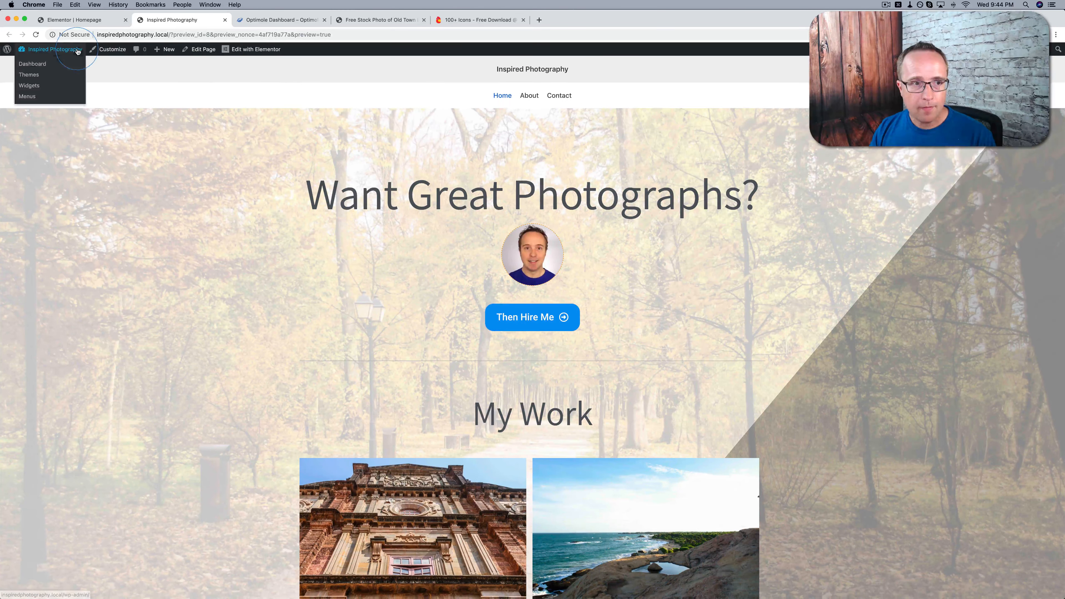
Unlink the padding values of the homepage's main section in the Elementor editor and set its bottom padding to 50 px
click(92, 23)
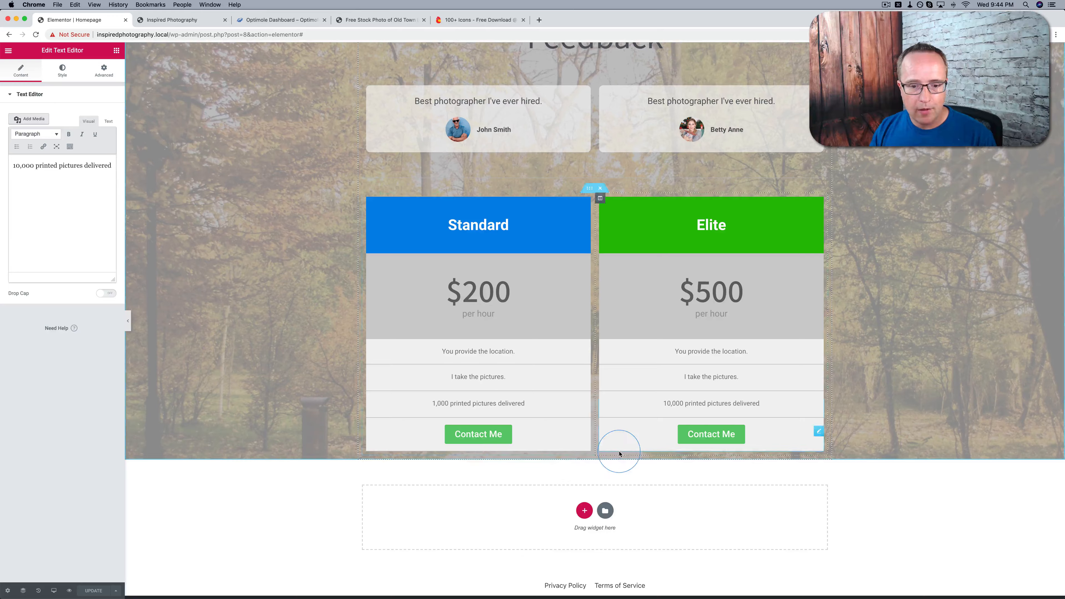
scroll(620, 454, up, 15)
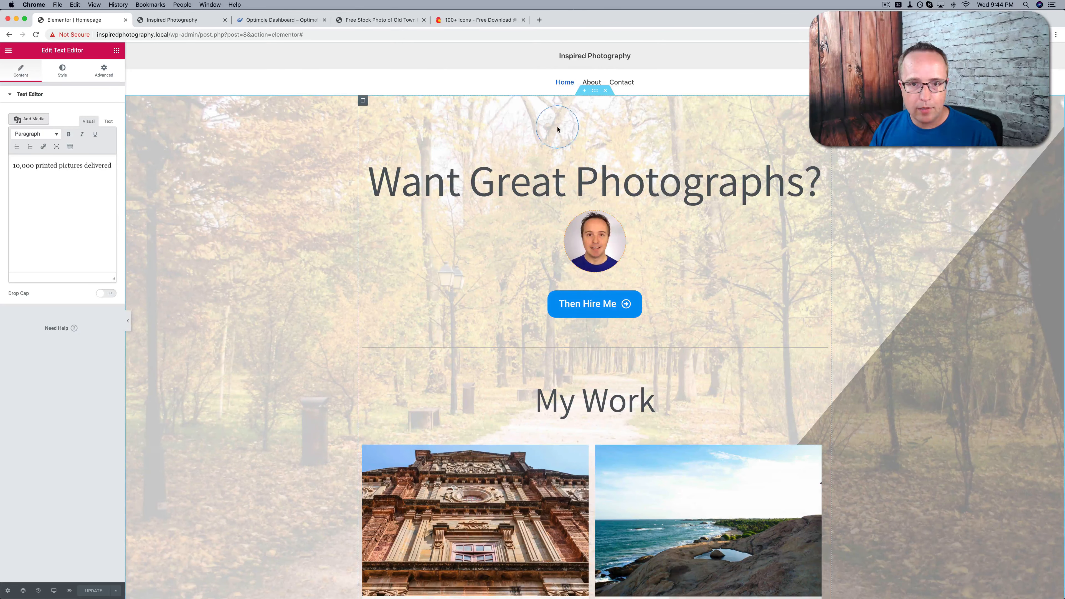
click(595, 90)
click(121, 59)
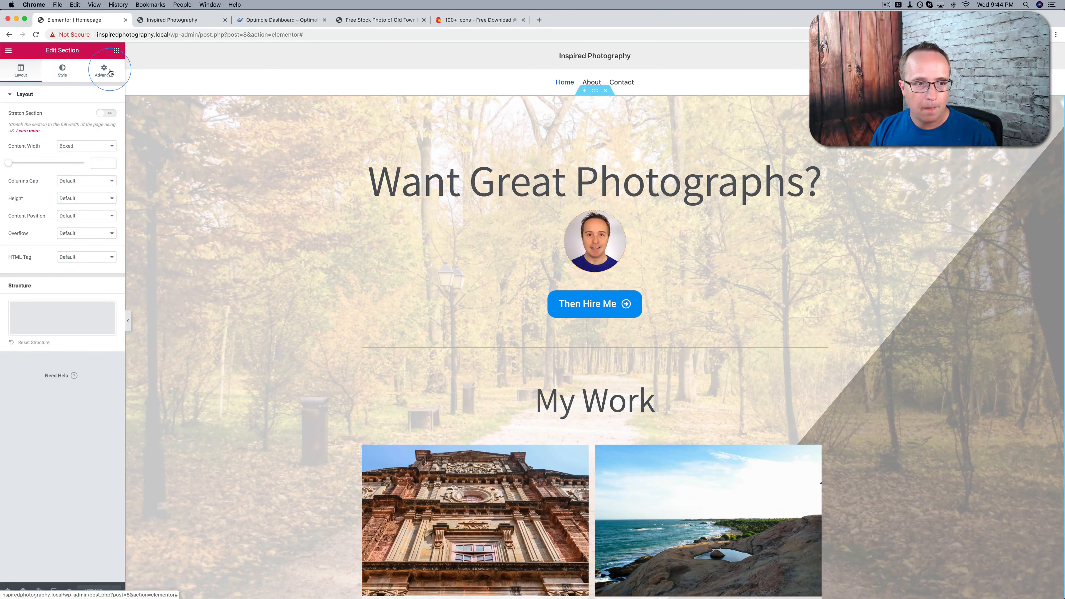
click(272, 404)
scroll(272, 405, down, 10)
scroll(272, 405, down, 10)
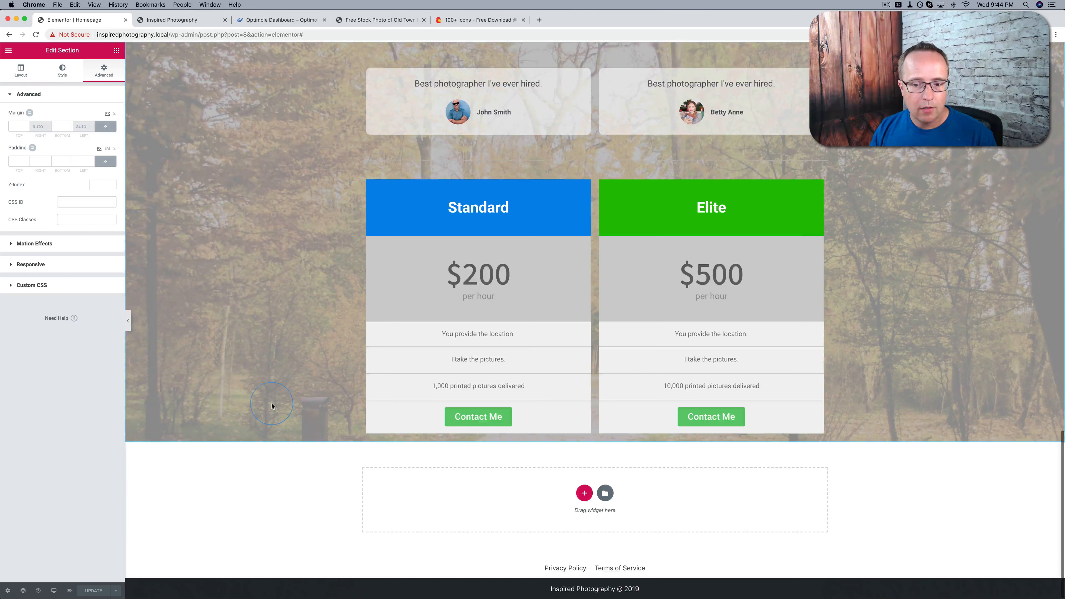
click(105, 161)
click(69, 160)
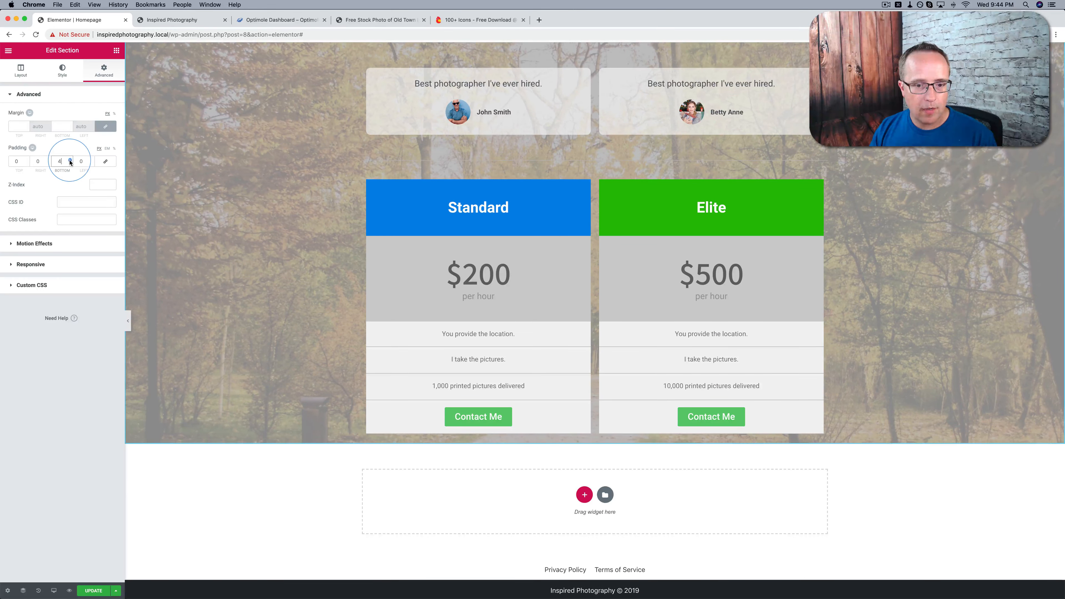
drag(69, 161, 70, 161)
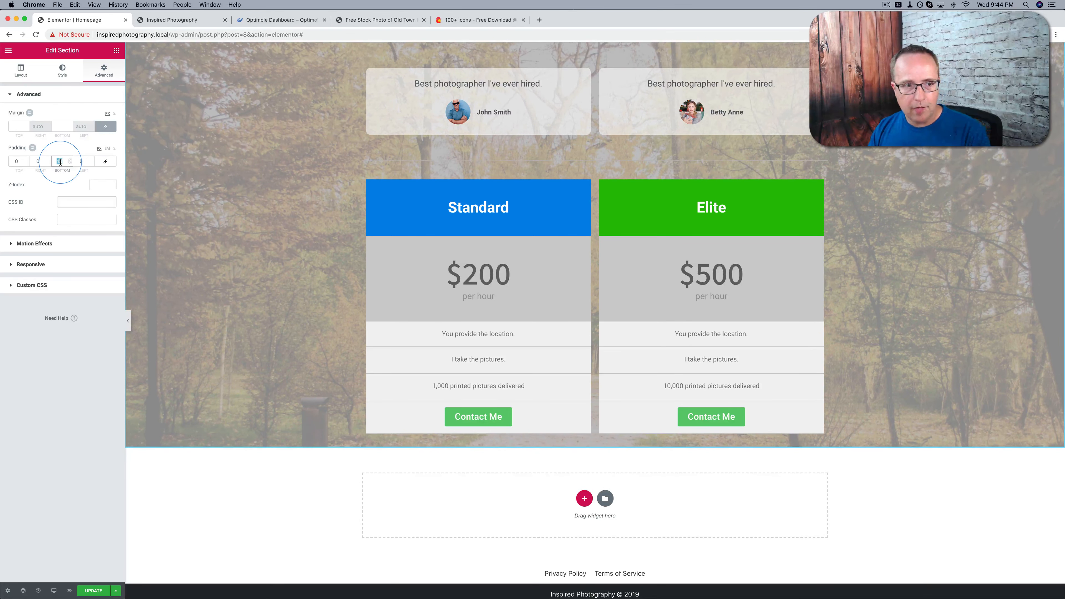
text(50)
Save the homepage and check the spacing below the pricing columns in its preview
click(89, 421)
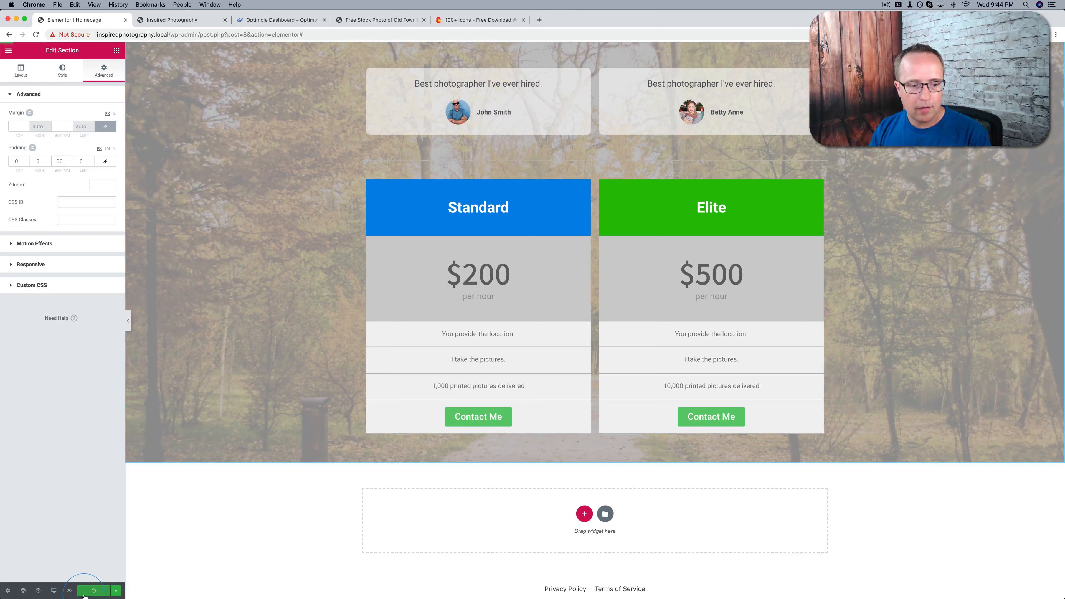
click(71, 591)
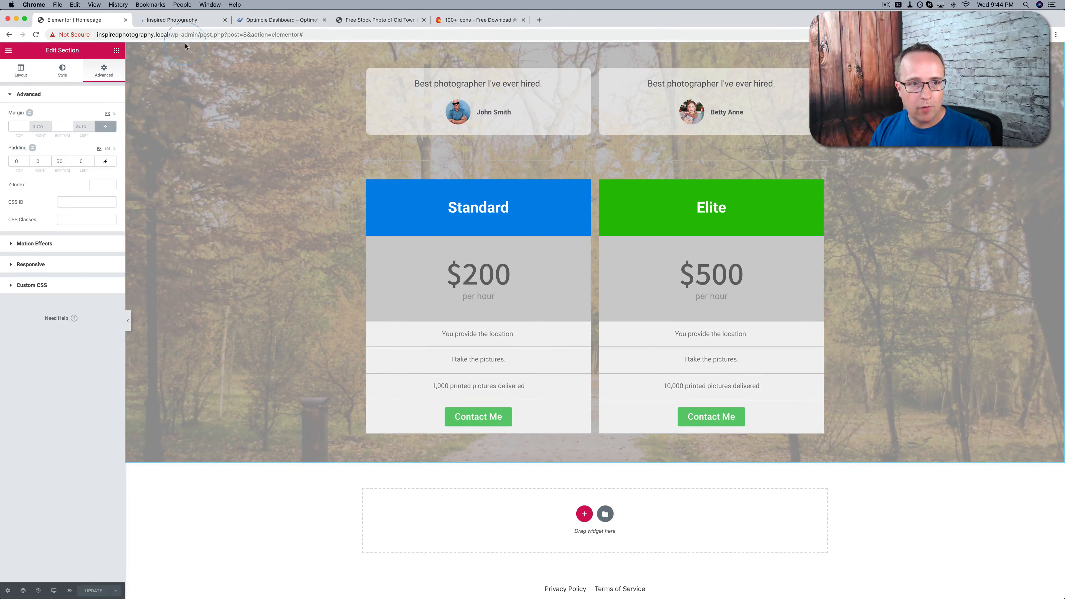
click(172, 20)
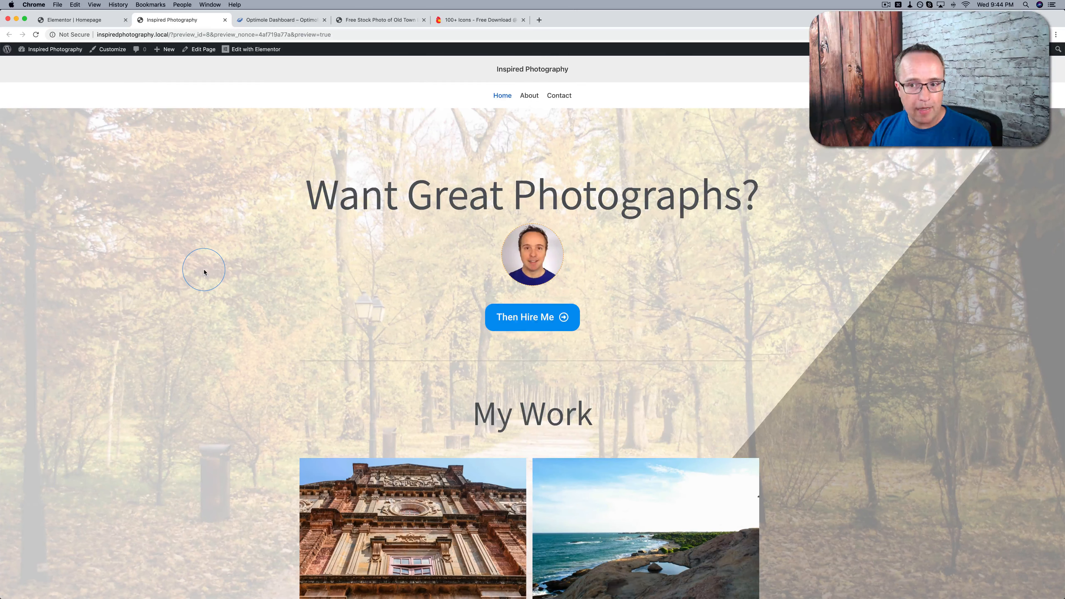
scroll(204, 272, down, 15)
scroll(204, 272, down, 10)
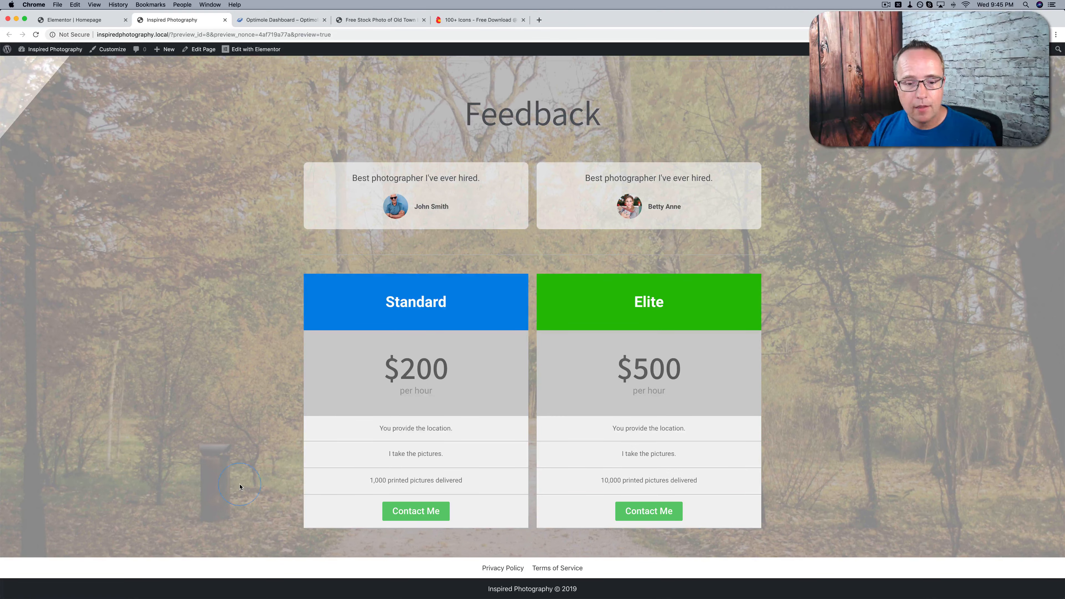
scroll(240, 486, up, 5)
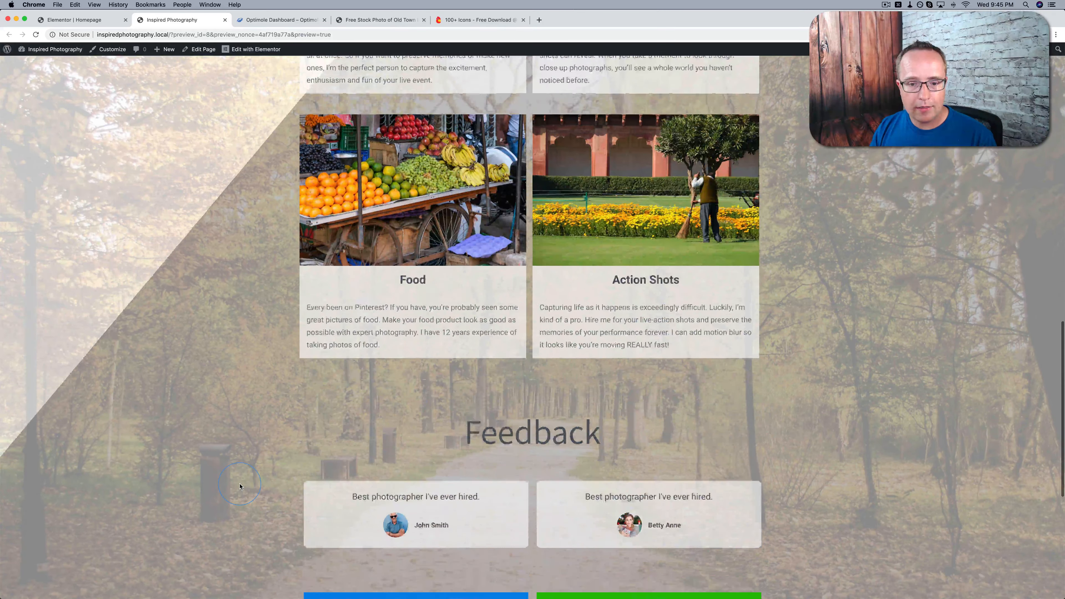
scroll(240, 487, up, 15)
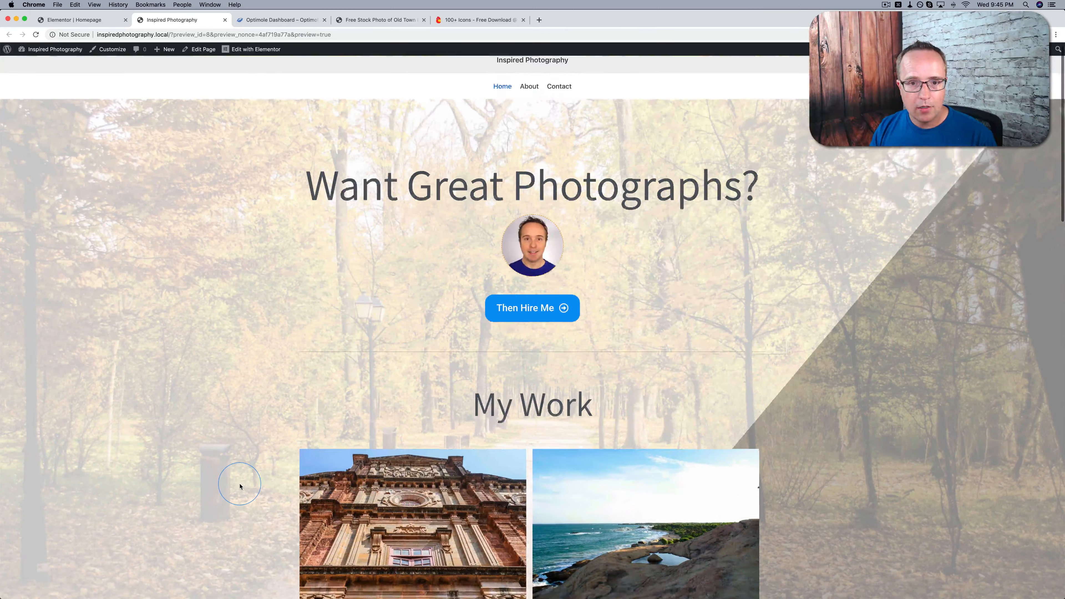
scroll(113, 273, down, 5)
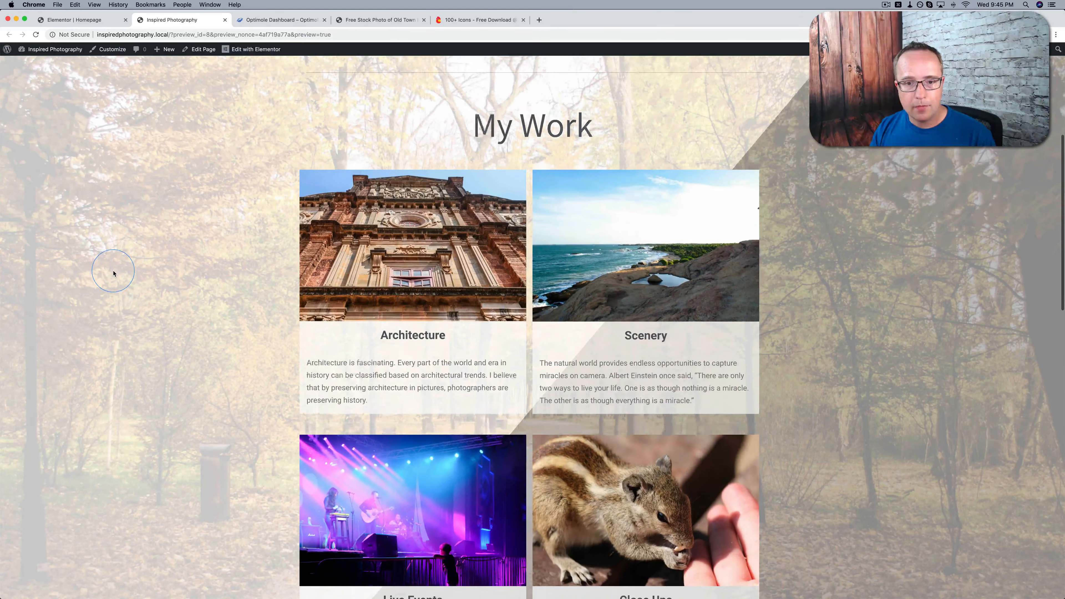
scroll(393, 292, down, 15)
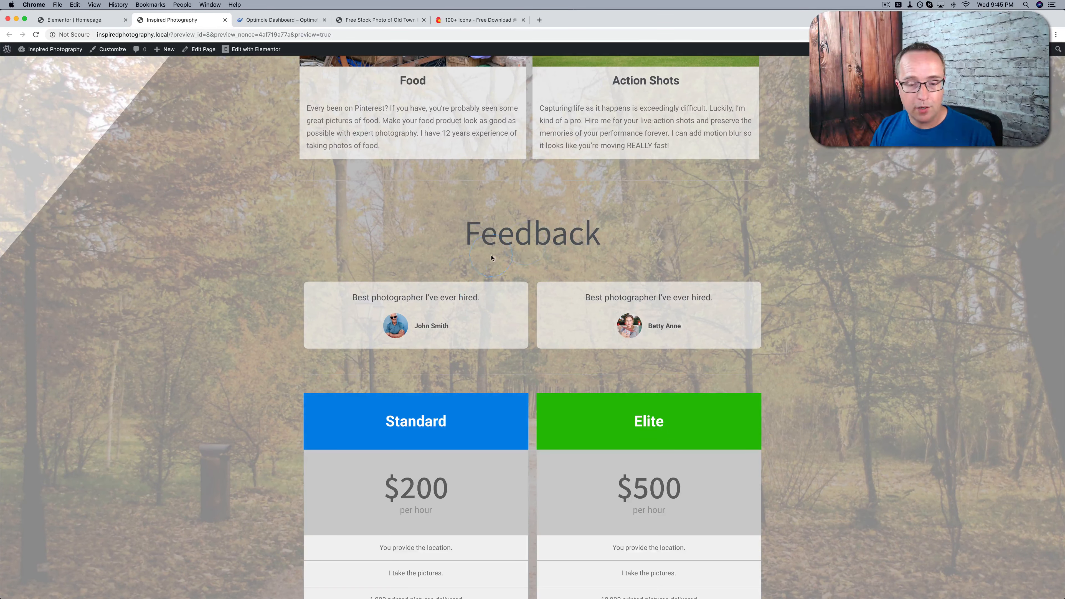
scroll(469, 262, down, 4)
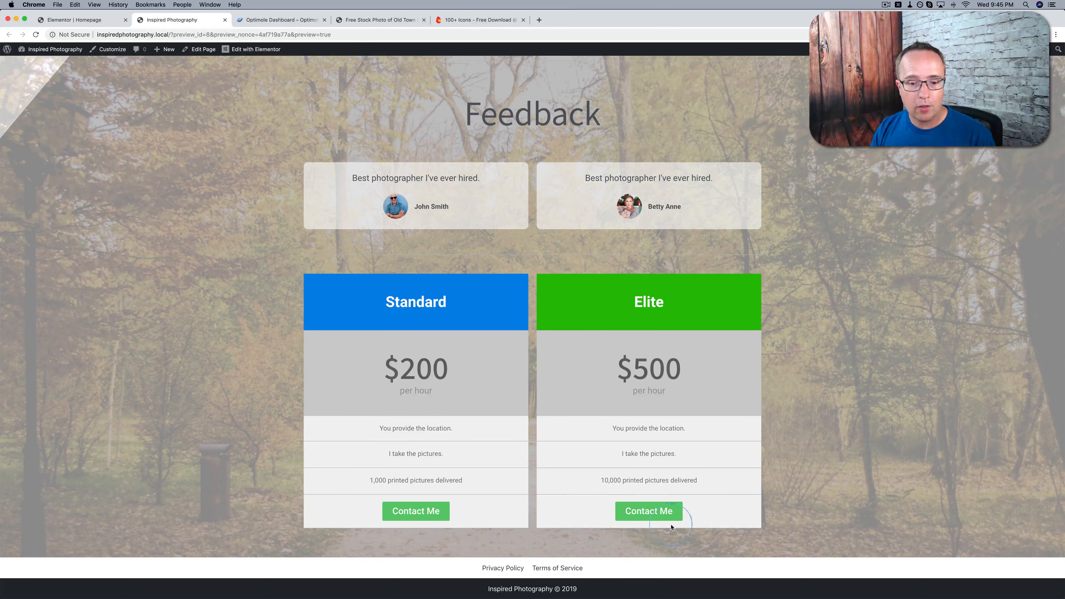
Test the Standard column's Contact Me link, and open the site's About page for editing with Elementor
click(418, 511)
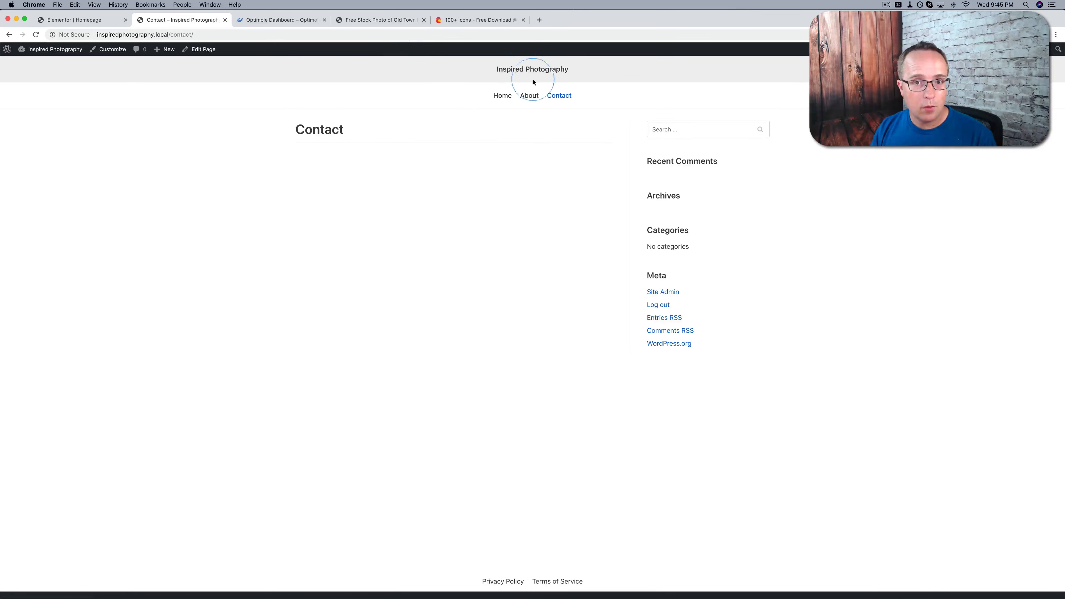
click(534, 97)
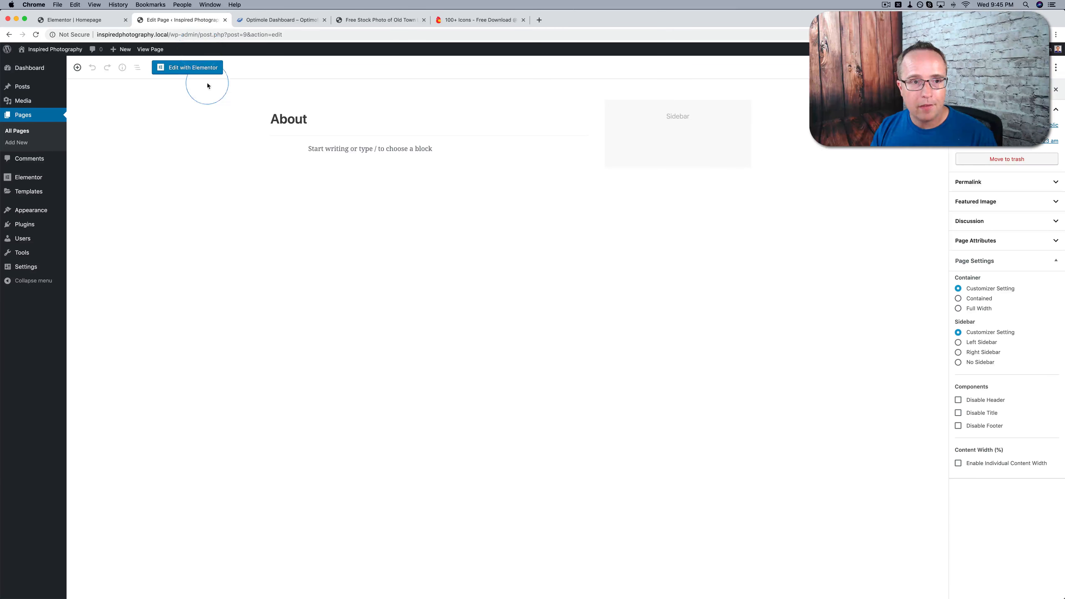
click(204, 73)
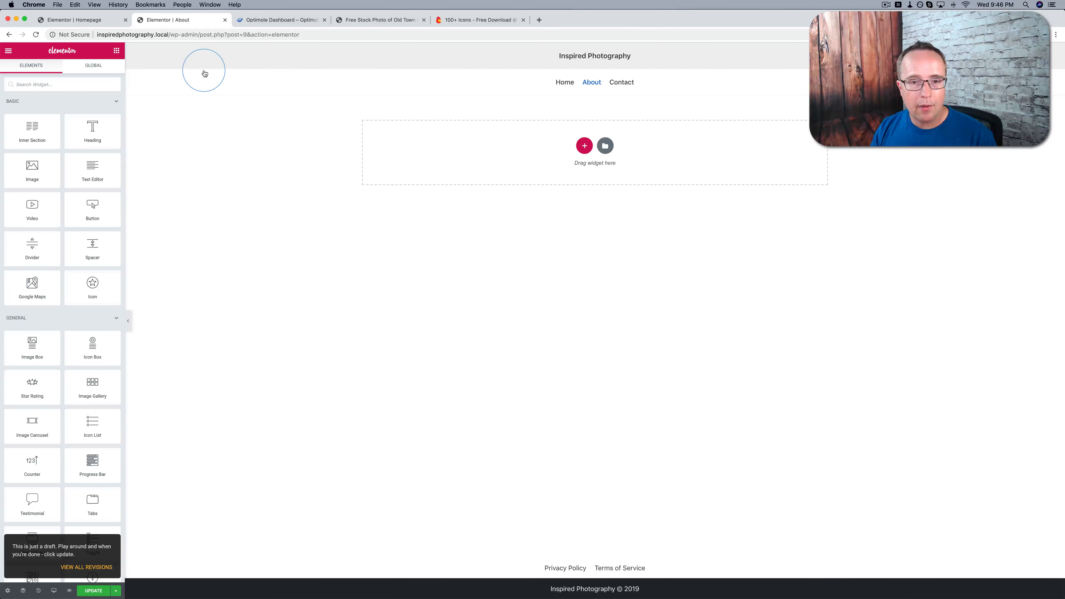
Copy the homepage's main section and paste it into the empty About page
click(96, 22)
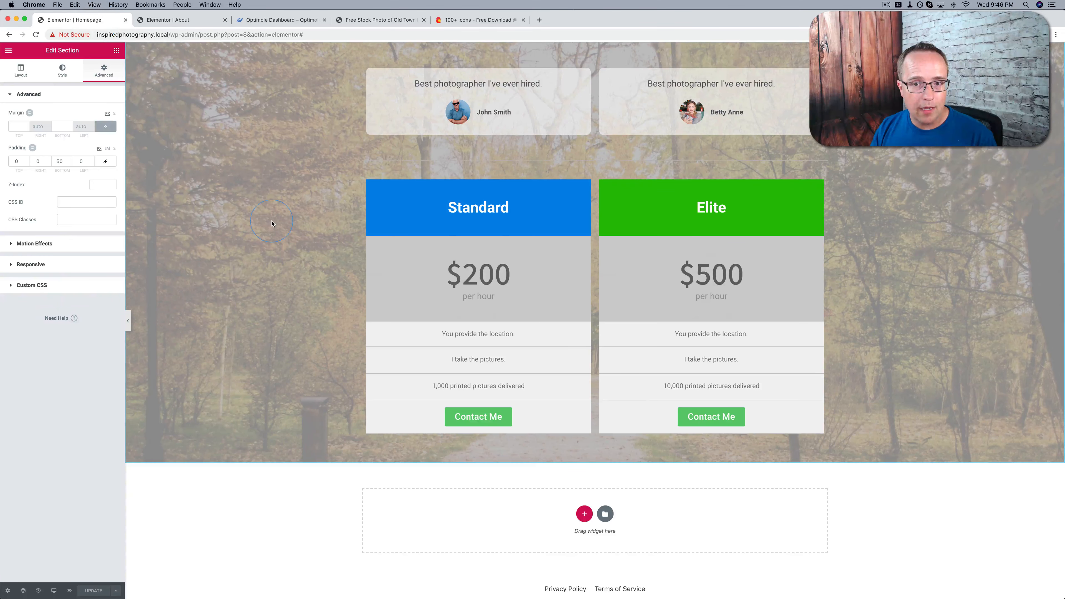
scroll(271, 224, up, 15)
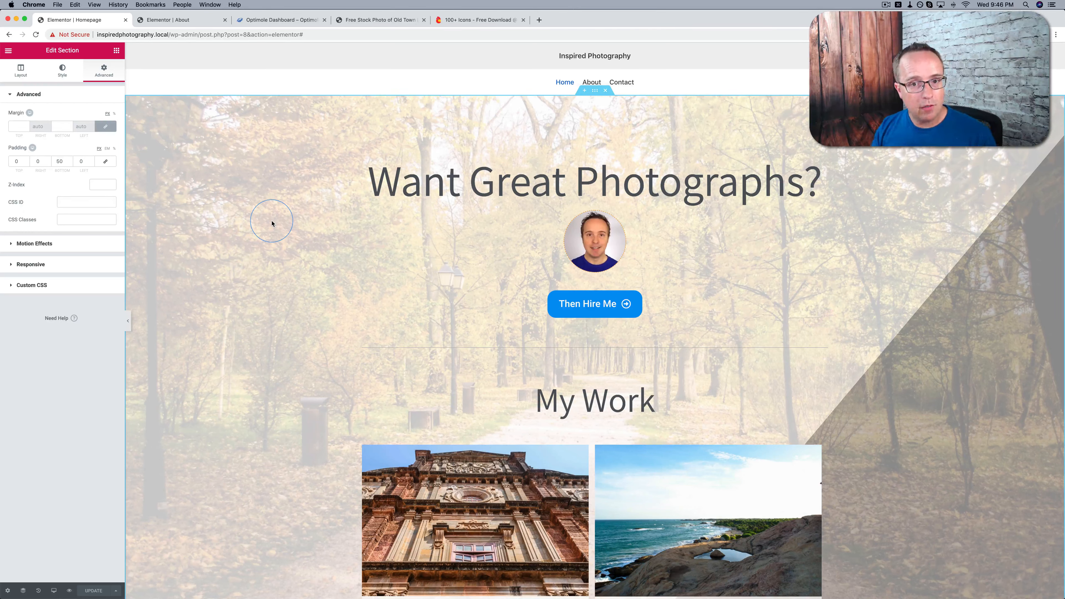
right_click(594, 95)
click(615, 131)
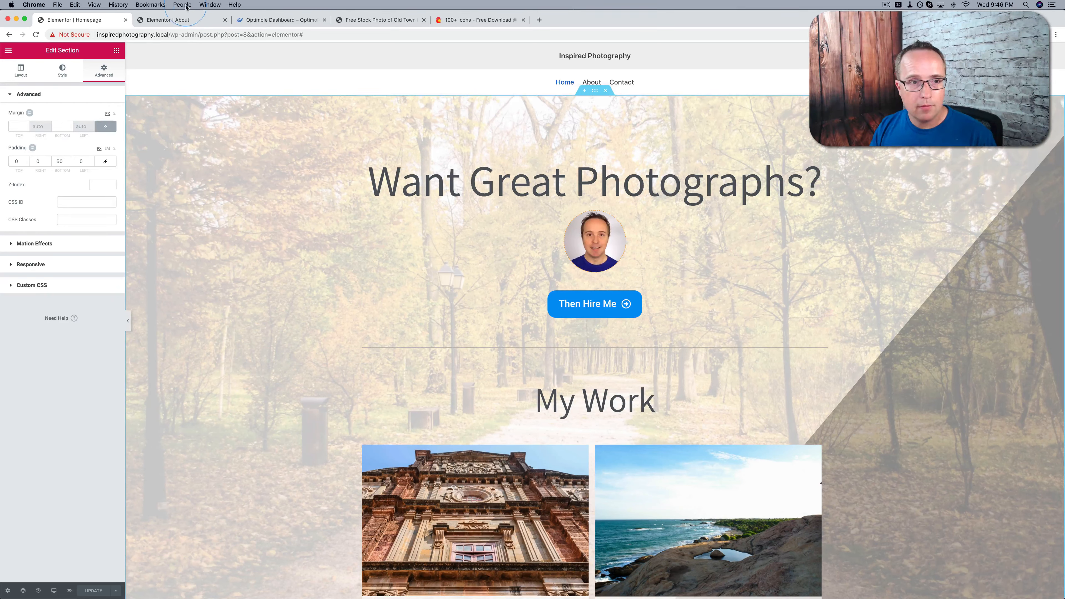
click(185, 20)
right_click(522, 144)
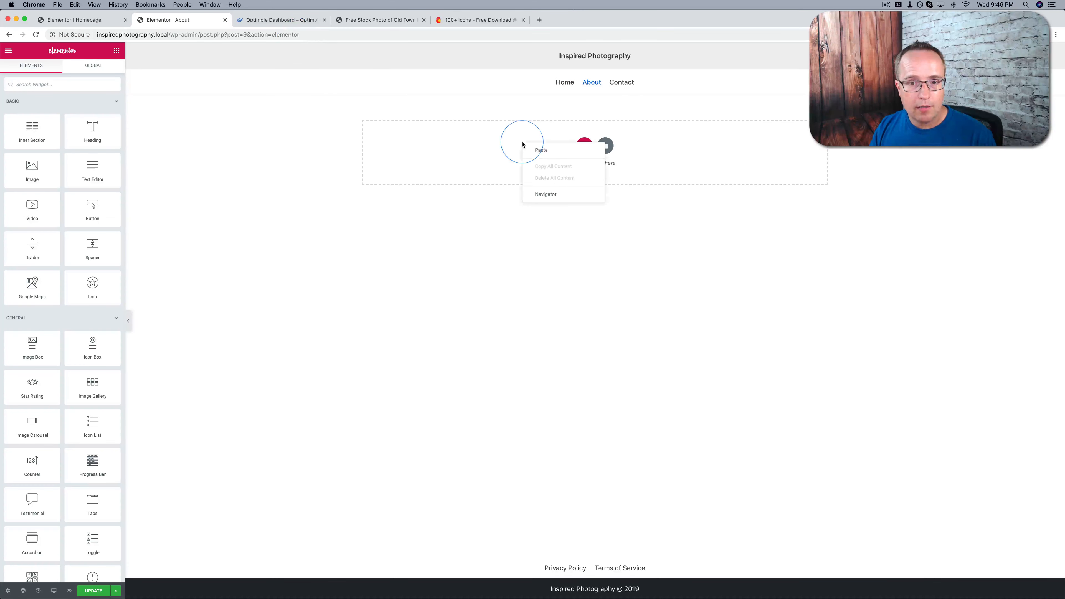
click(544, 152)
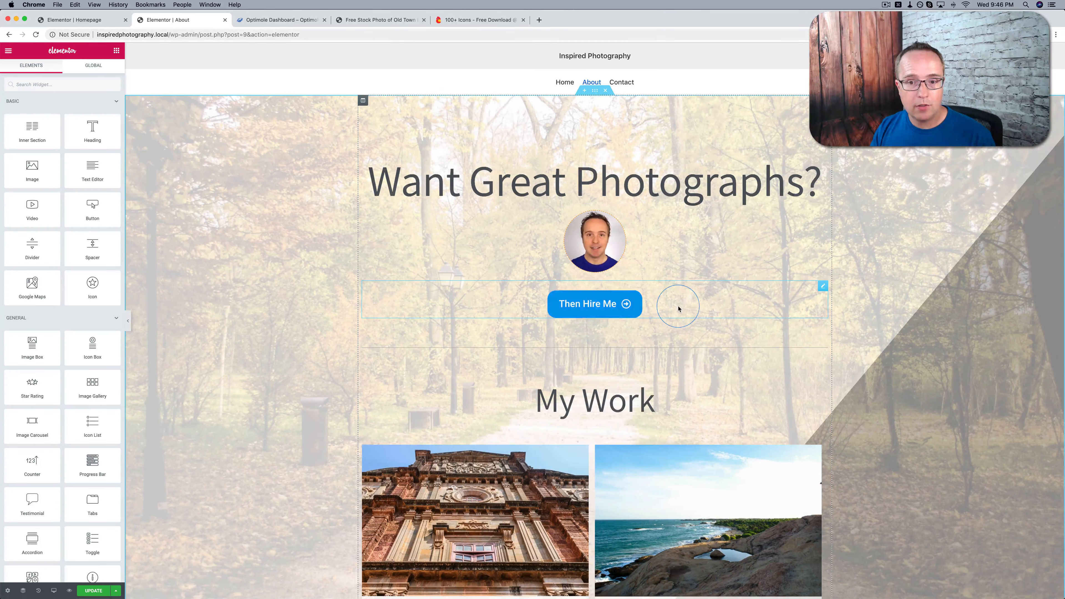
Delete the My Work heading and the photo cards under it from the About page's pasted section
scroll(677, 305, down, 1)
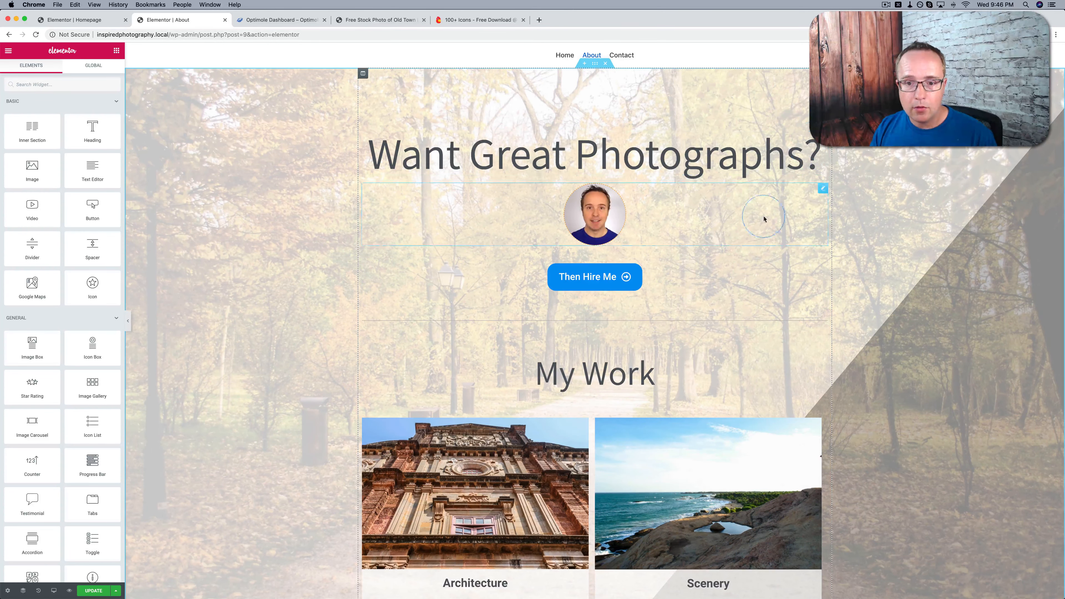
scroll(734, 266, down, 3)
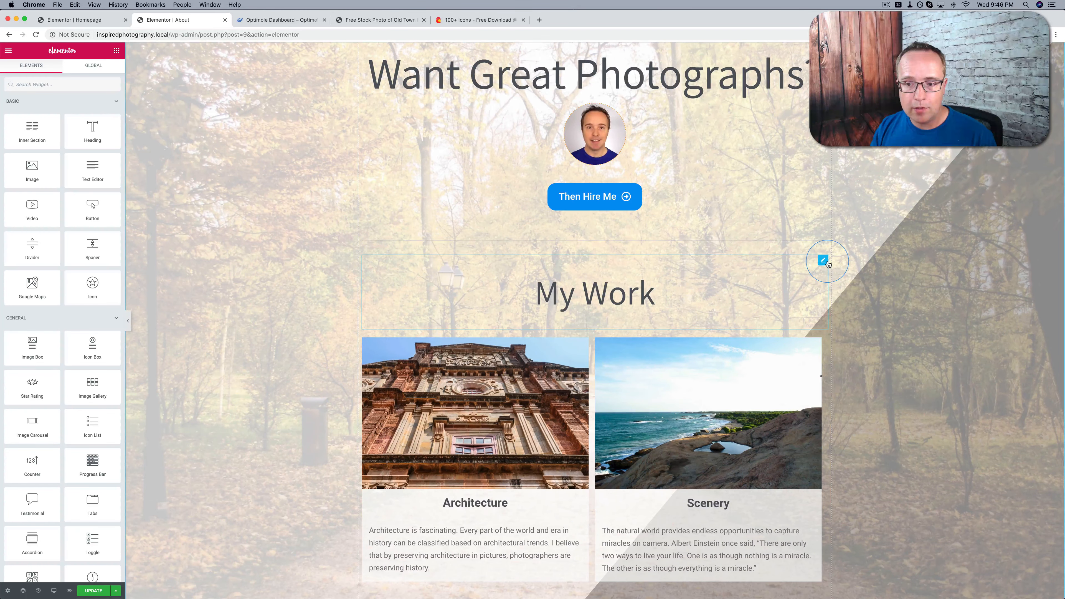
right_click(828, 263)
click(839, 369)
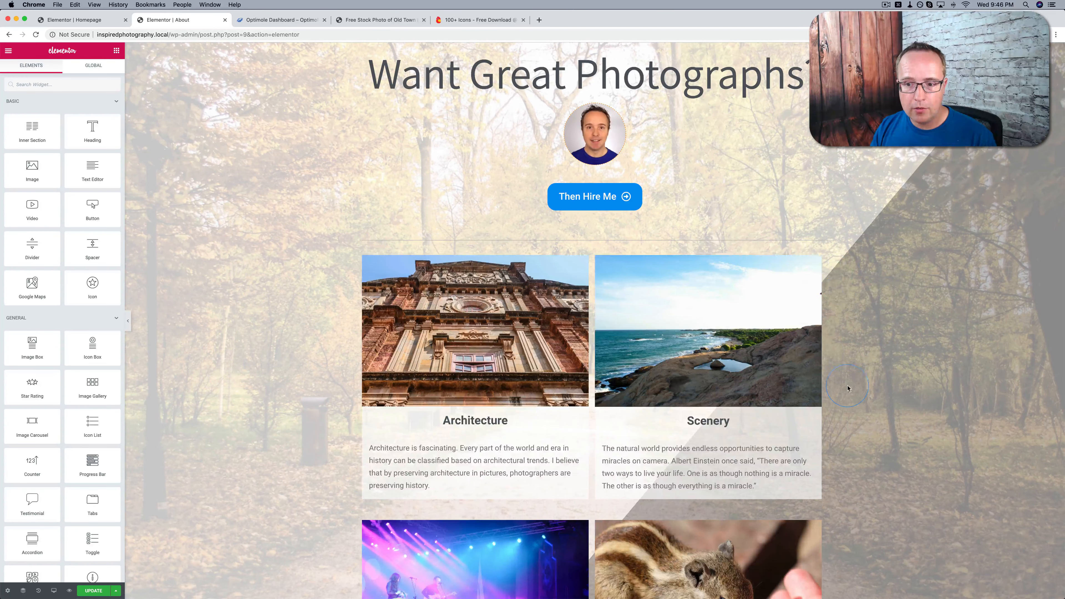
click(605, 251)
click(605, 252)
click(604, 252)
right_click(823, 260)
click(834, 373)
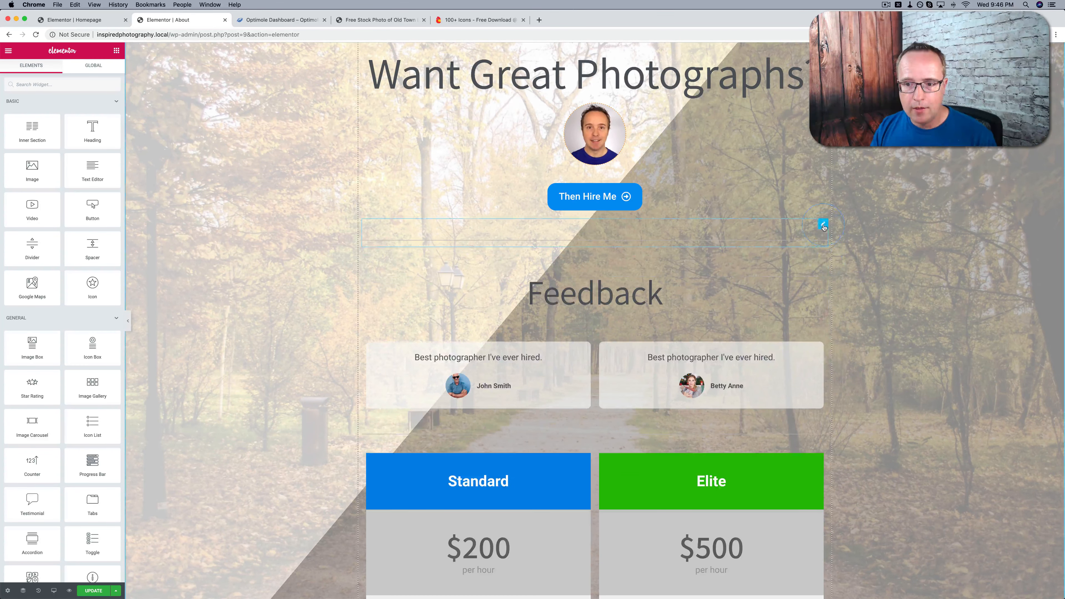
Delete the dividers, Feedback heading, testimonials and pricing columns below the Then Hire Me button on the About page
right_click(823, 226)
click(835, 341)
right_click(820, 222)
click(835, 342)
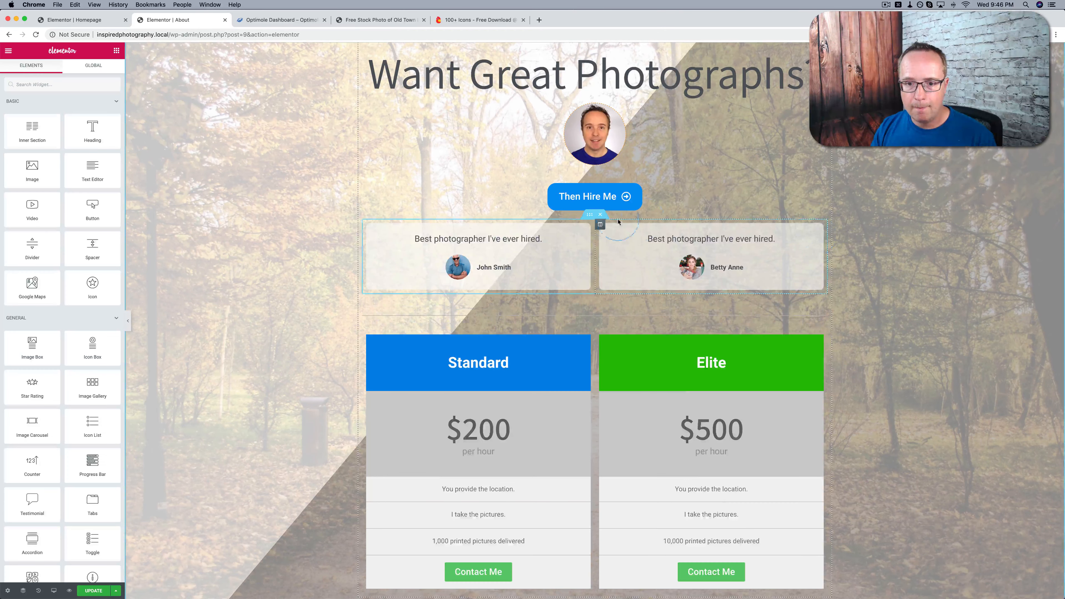
click(599, 214)
click(602, 257)
right_click(822, 330)
click(277, 308)
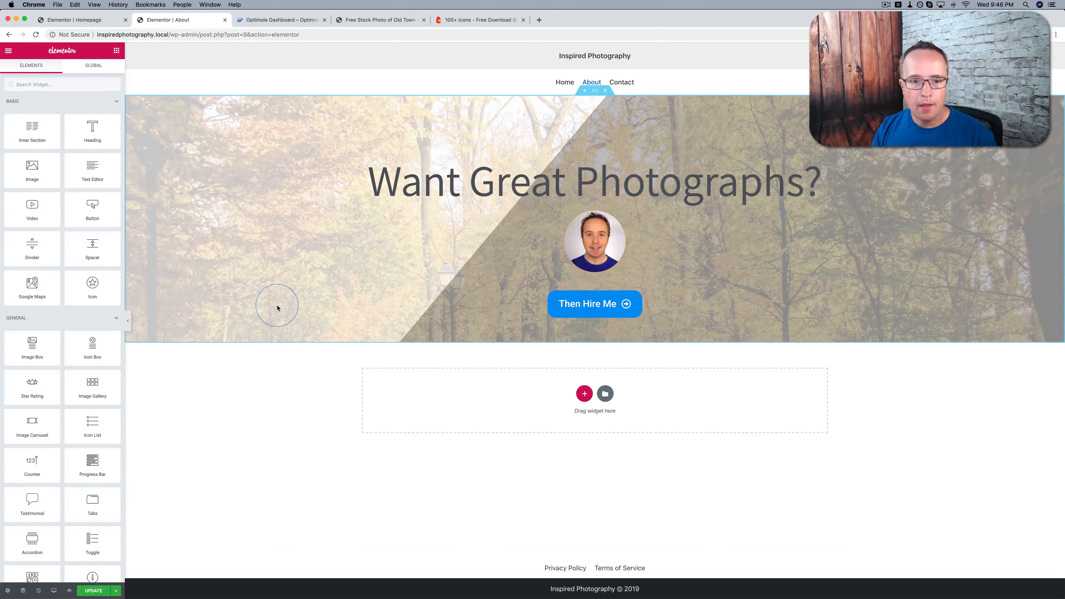
Replace the About section's background image with the scenery photo from the media library and set its position to Bottom Center
click(608, 151)
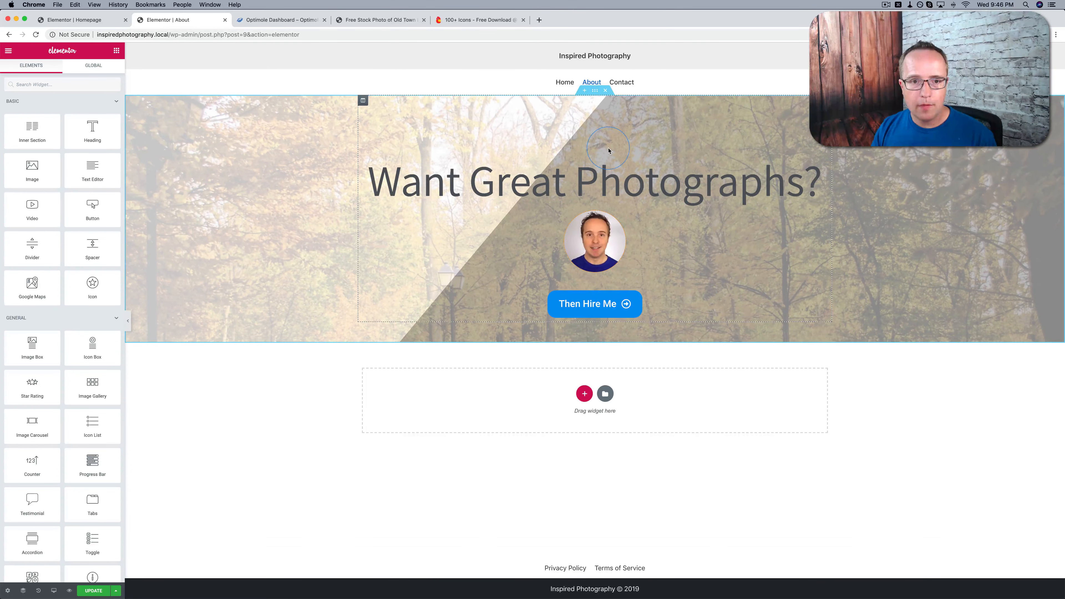
click(595, 90)
click(63, 70)
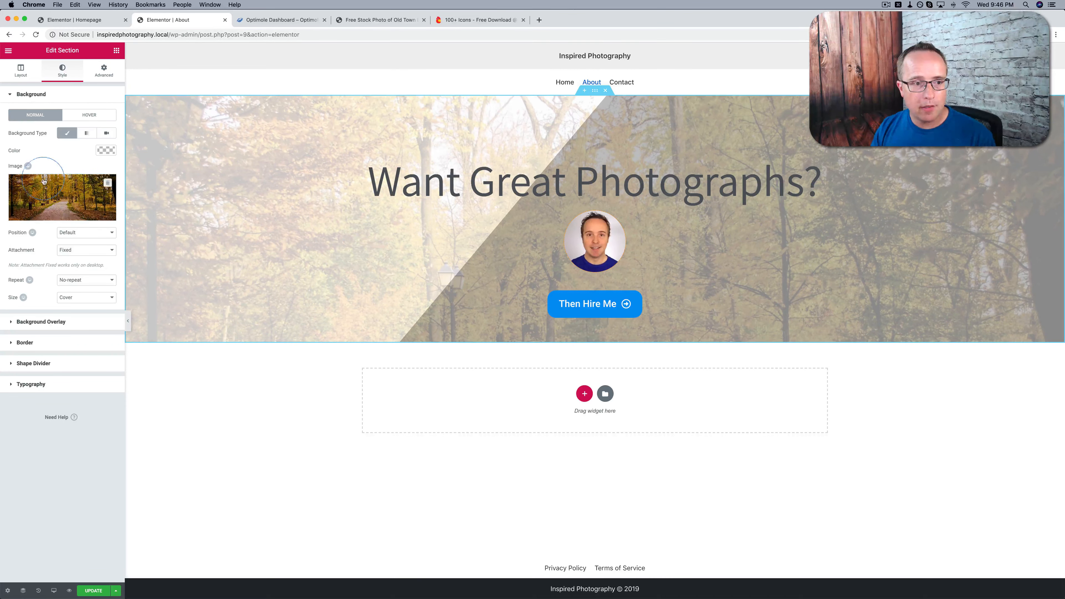
click(62, 197)
click(207, 145)
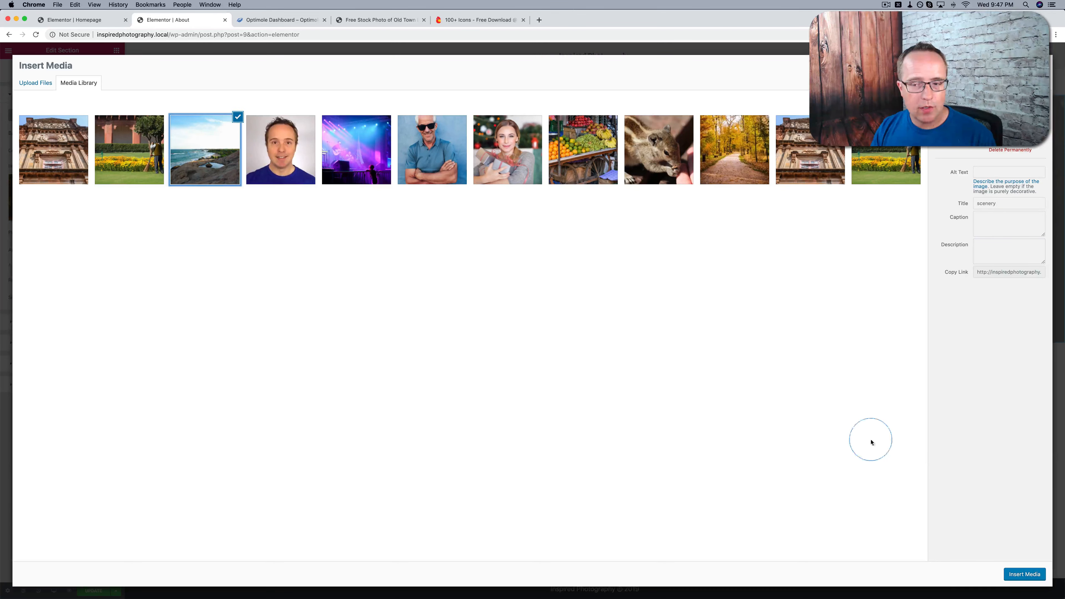
click(1025, 574)
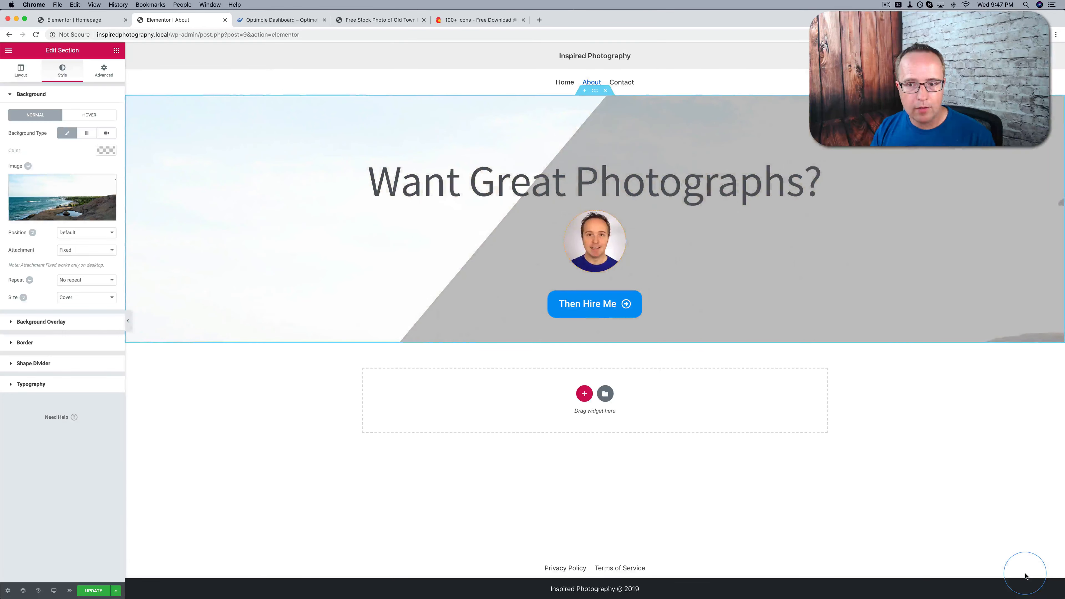
click(320, 236)
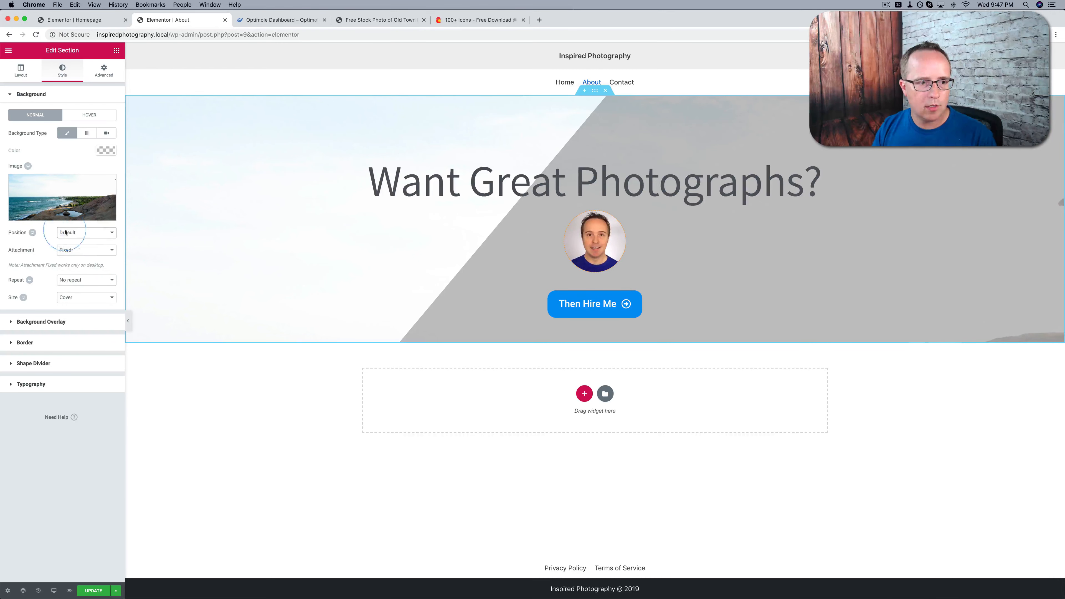
click(83, 237)
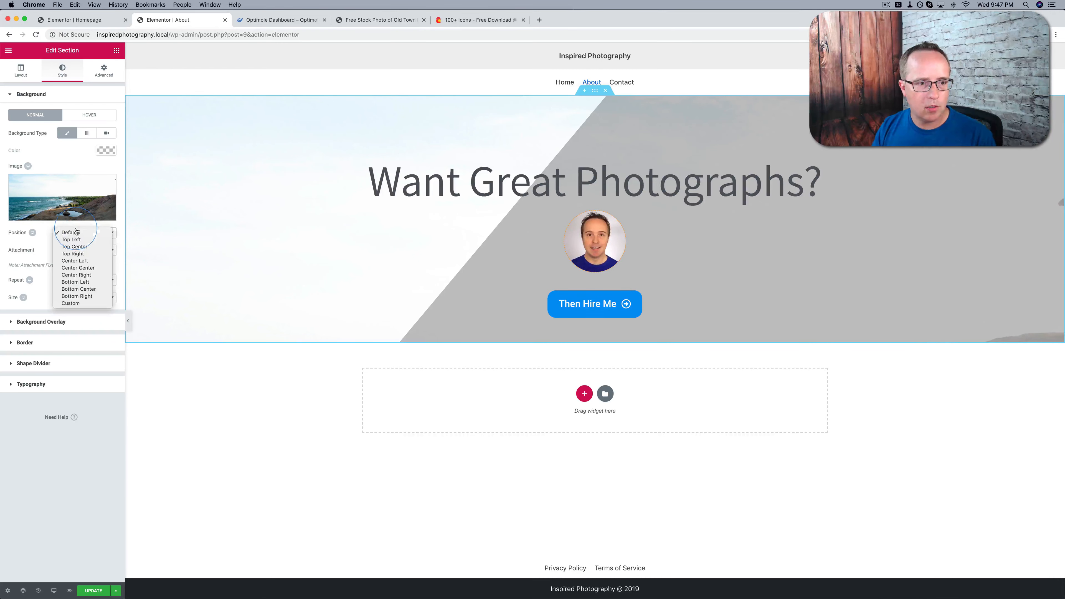
click(81, 289)
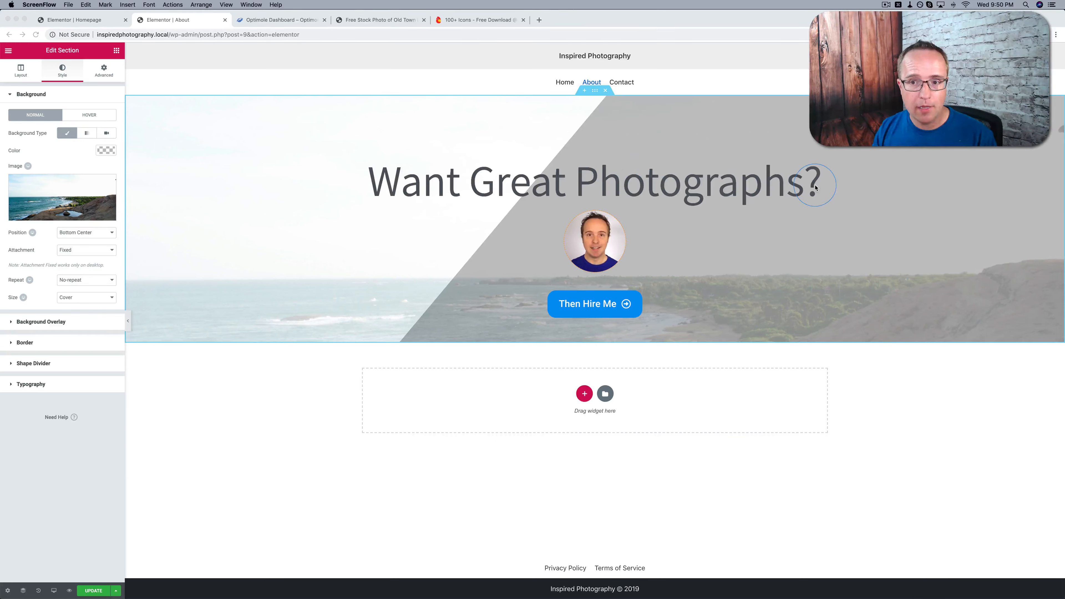
Duplicate the "Want Great Photographs?" heading and change the upper copy's text to "About Me"
click(814, 187)
click(610, 199)
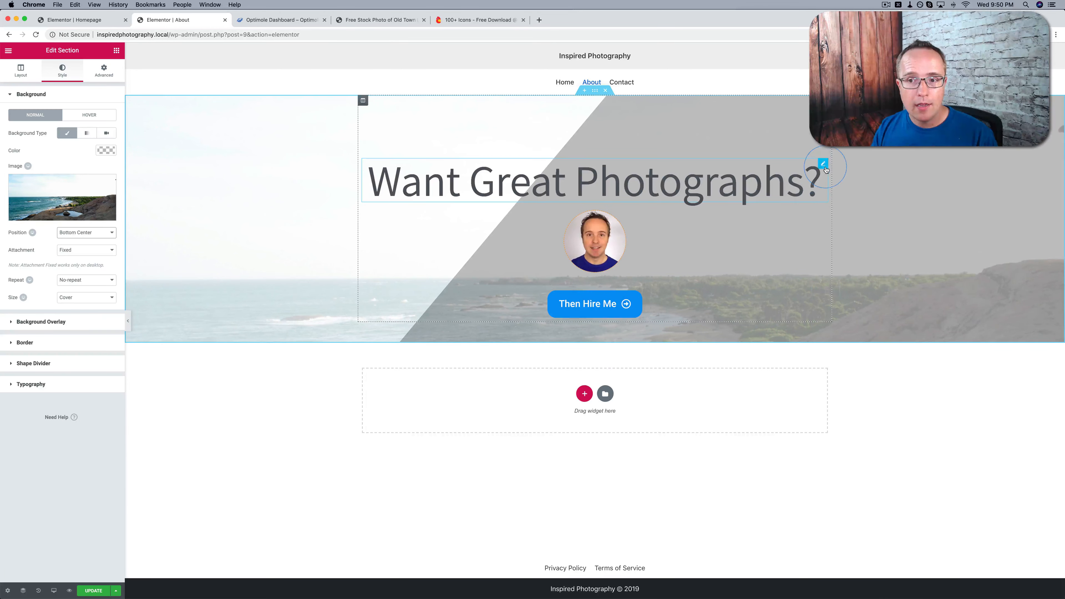
right_click(825, 168)
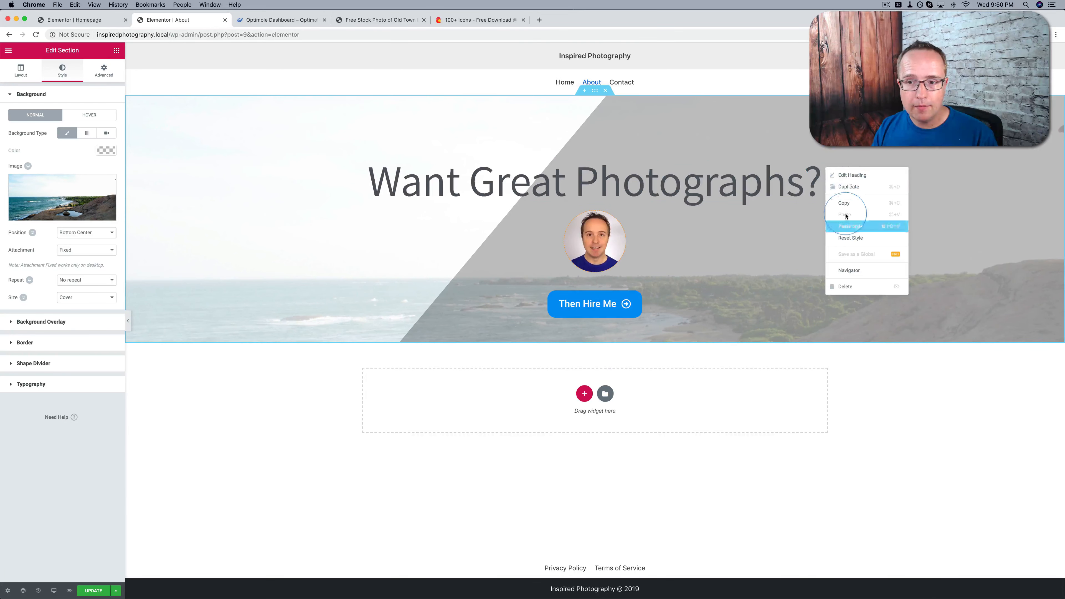
click(850, 192)
triple_click(585, 180)
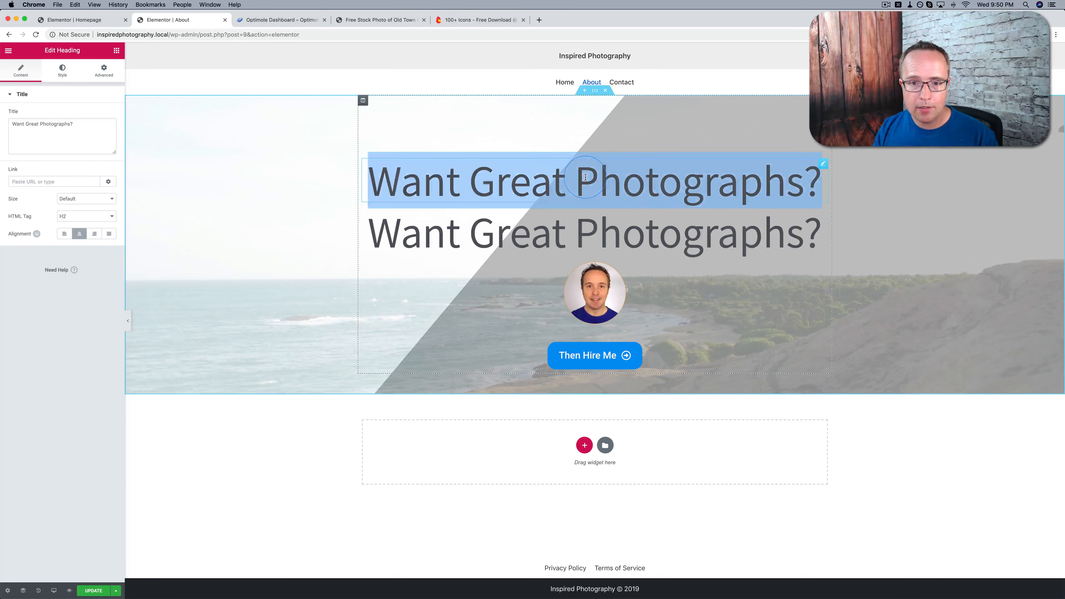
text(About Me)
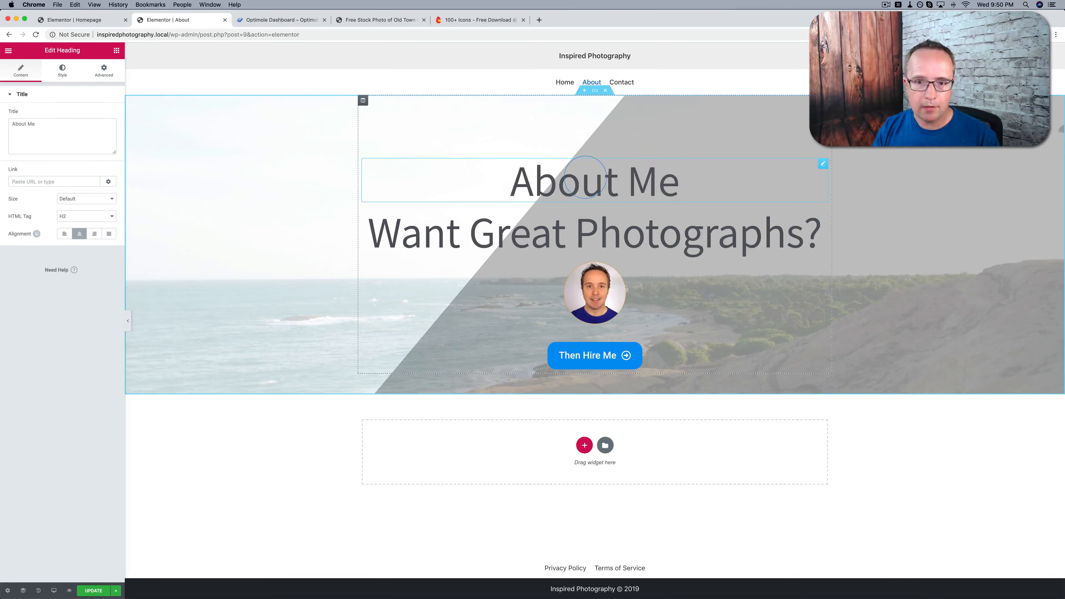
click(687, 170)
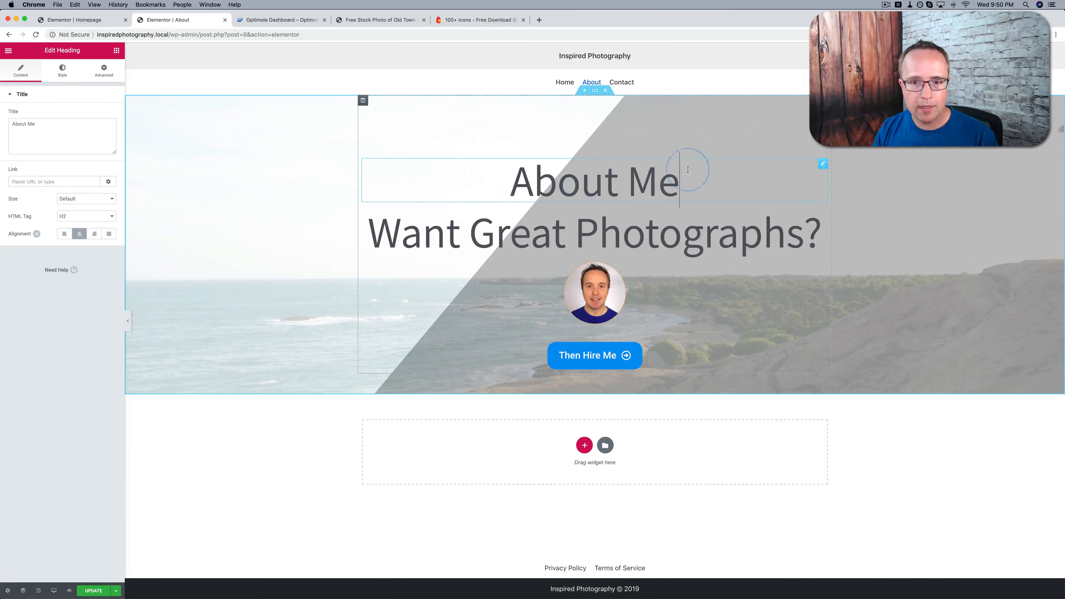
Add a Text Editor widget under the About Me heading and replace its placeholder with the bio beginning "I'm an amateur chef, a terrible golfer"
click(117, 51)
click(89, 168)
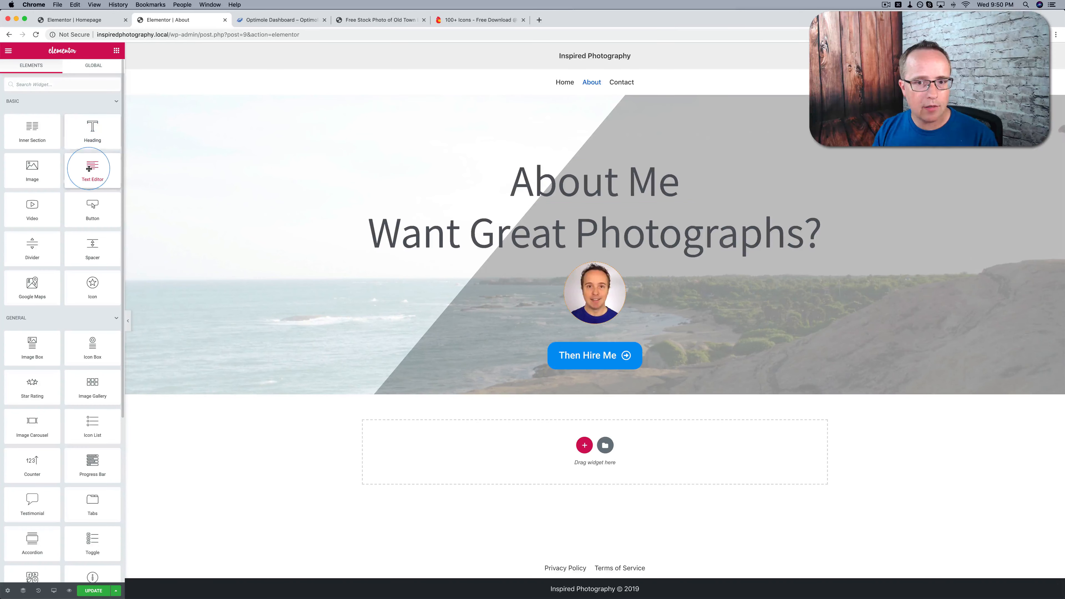
drag(89, 168, 556, 212)
click(62, 170)
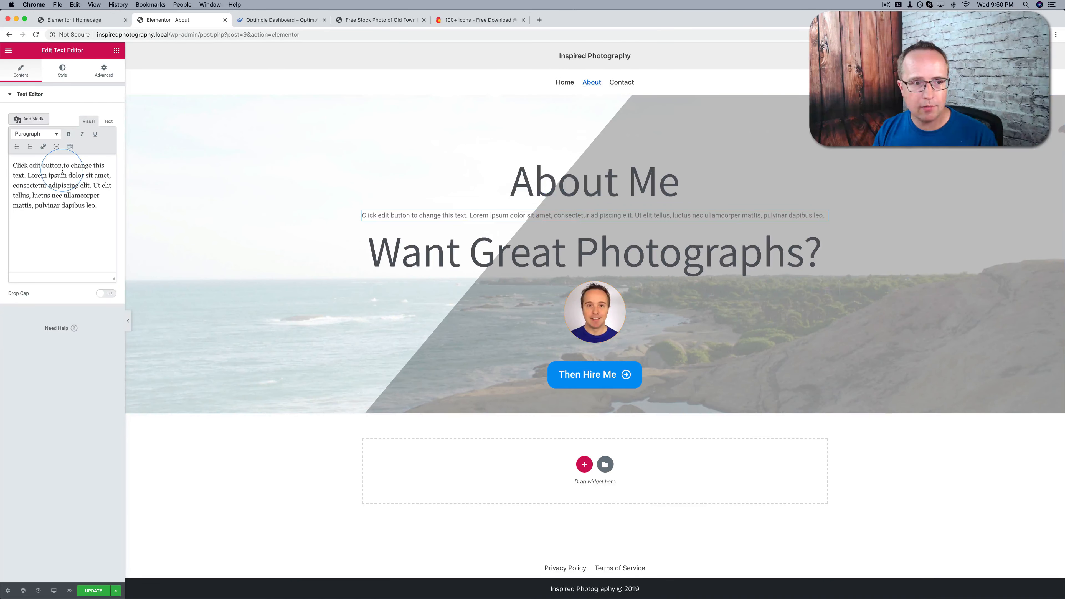
click(108, 121)
click(70, 172)
key(super+a)
text(I'm an amateur chef, a terrible golfer and a <strong>great</strong> photographer. If you want to capture the important moments of your life on film, then I'm the guy for the job.)
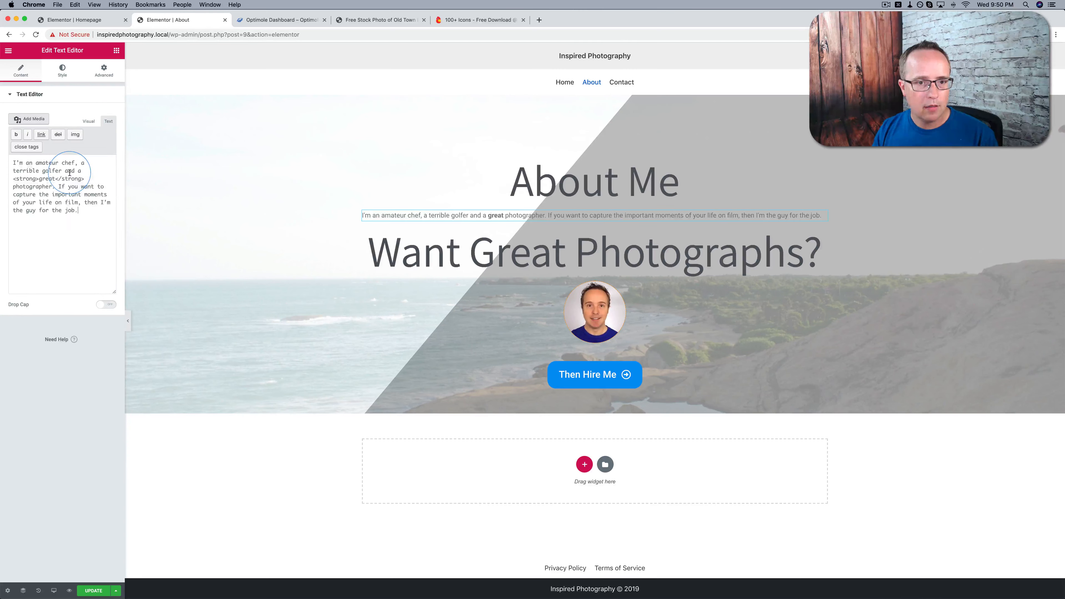
click(117, 260)
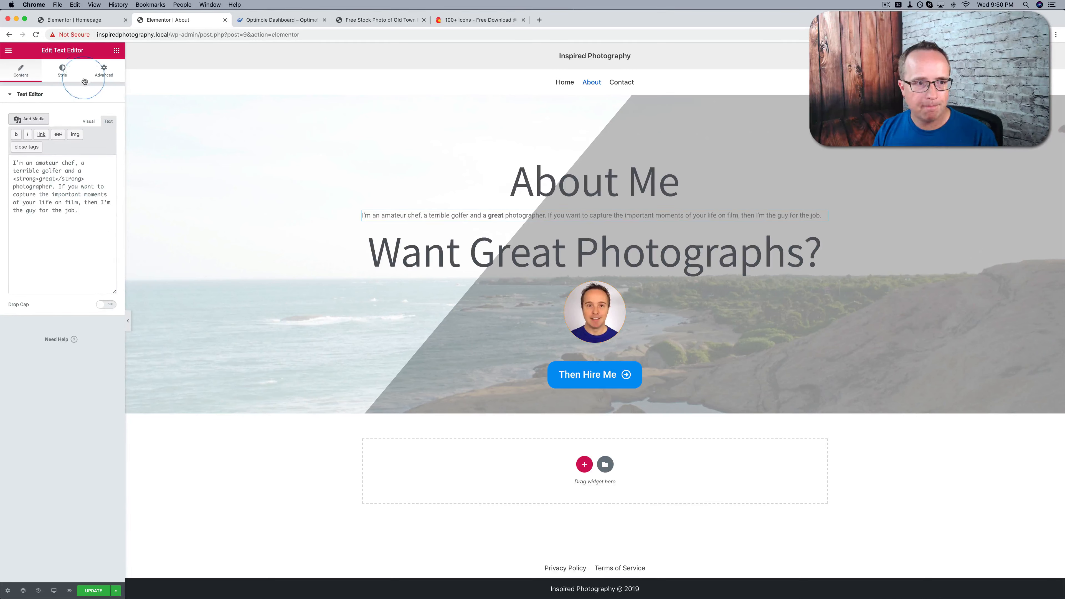
Set the bio paragraph's font size to 20 px
click(62, 70)
click(81, 114)
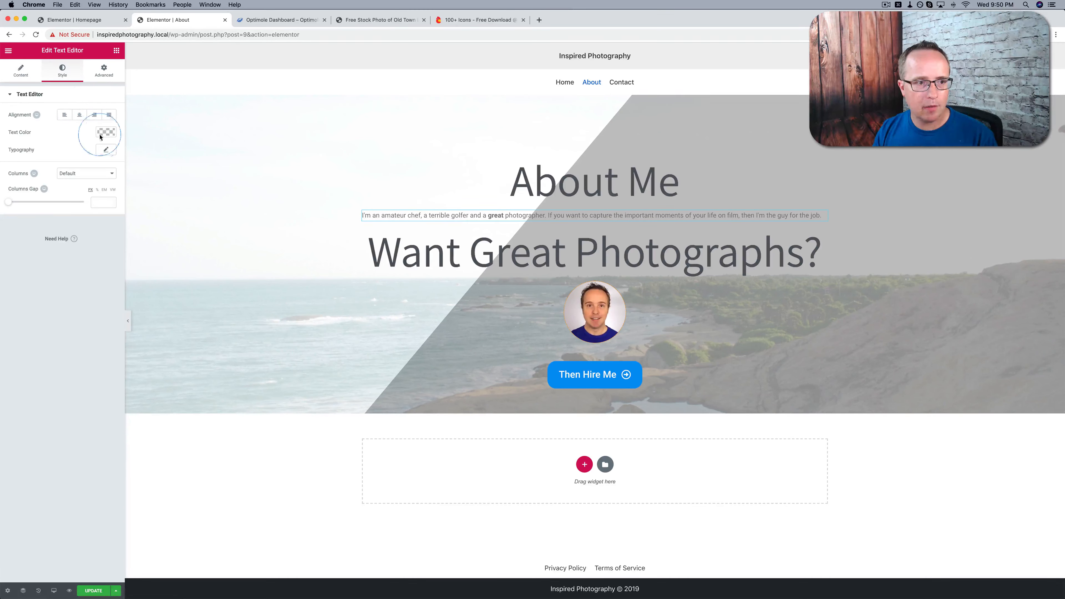
click(105, 149)
drag(15, 203, 22, 204)
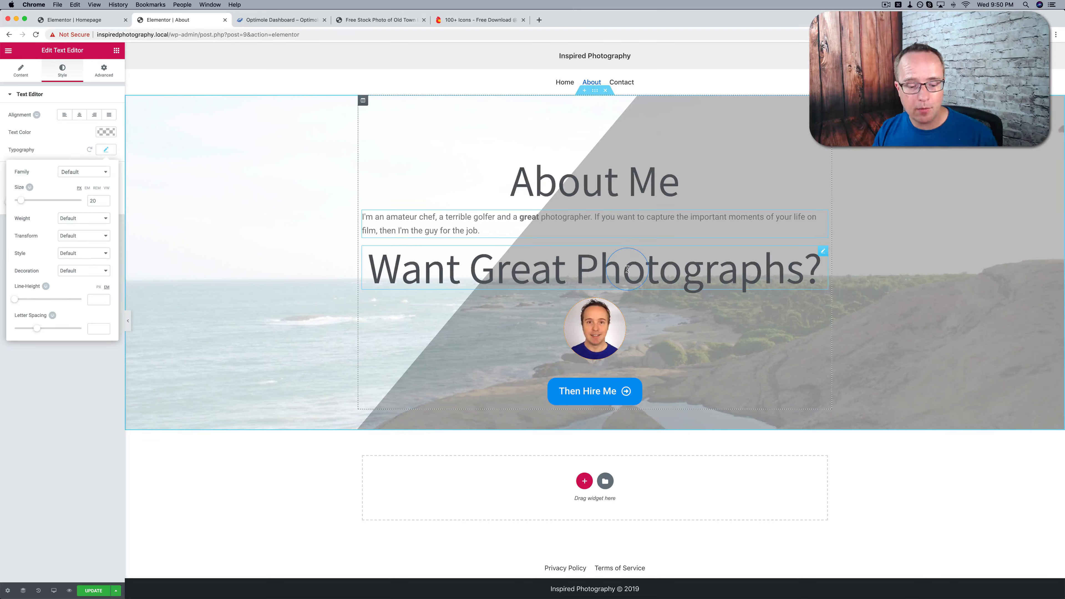
Duplicate the bio paragraph and replace the lower copy's text with the "Lorem ipsum dolor sit amet" filler
right_click(823, 218)
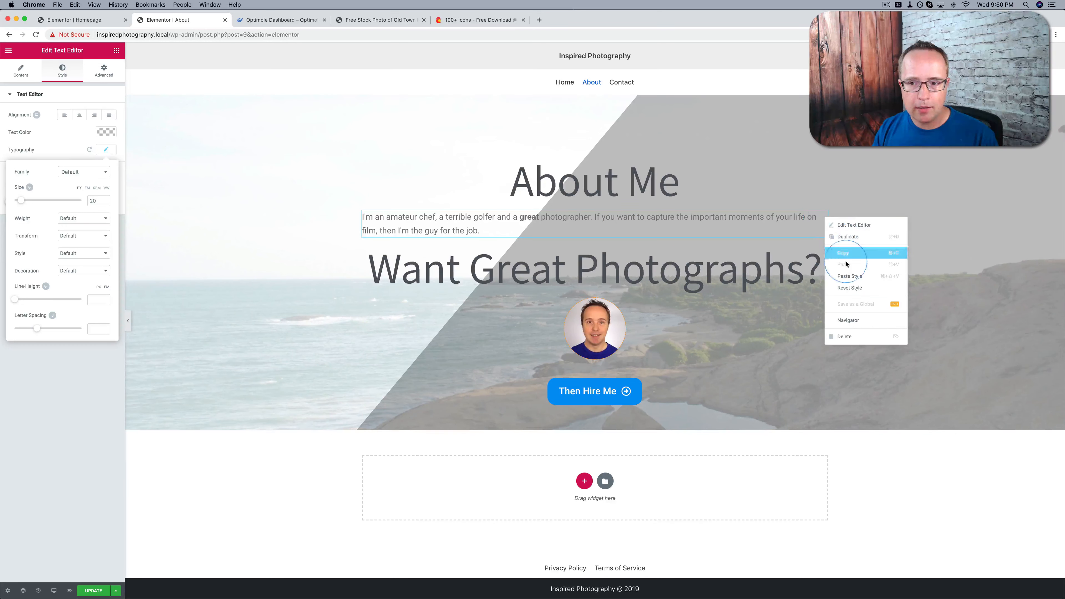
click(847, 236)
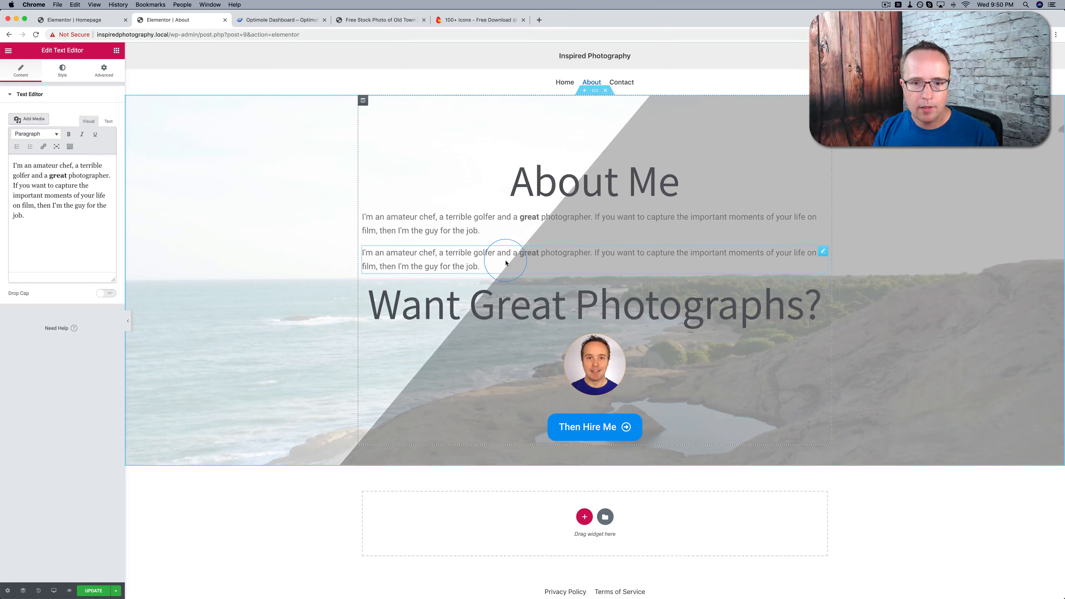
click(108, 121)
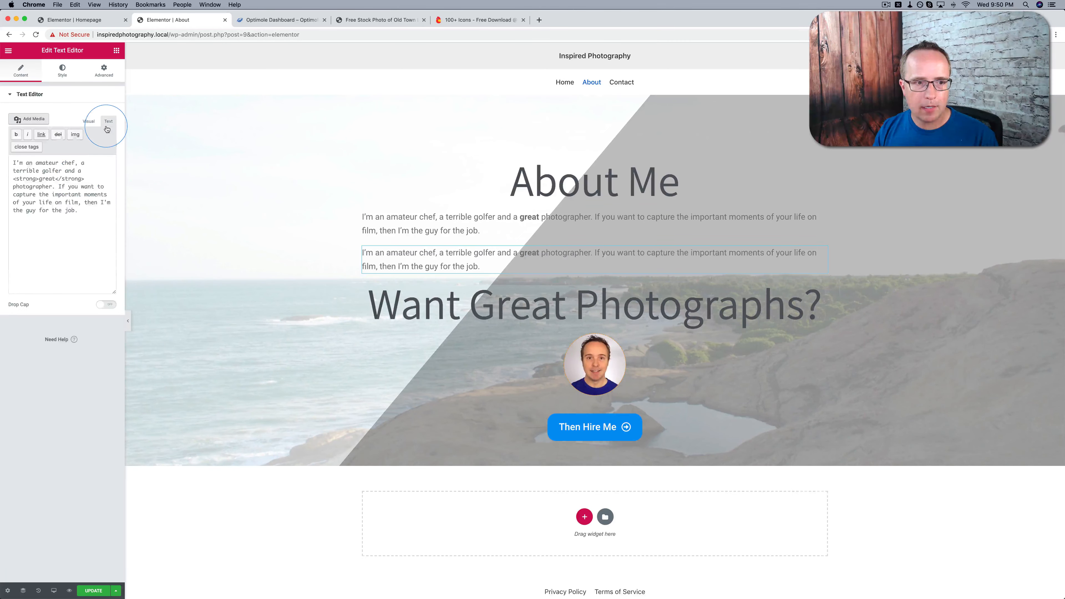
click(79, 177)
key(super+a)
text(Lorem ipsum dolor sit amet, consectetur adipiscing elit. Nullam vitae pretium arcu. Curabitur ac sapien nec risus vestibulum ultrices. Pellentesque magna nisl, hendrerit nec mattis ut, sollicitudin aliquet diam. Integer ante nibh, porttitor id ex vel, ornare condimentum velit. Nullam quis malesuada metus. Cras tristique elit a magna euismod, in volutpat eros rutrum. Nullam et felis ultrices turpis finibus mollis. Nunc viverra ac neque vel luctus. Pellentesque semper velit in risus laoreet, vel eleifend ante aliquam. Maecenas vitae blandit quam, eu mollis metus.)
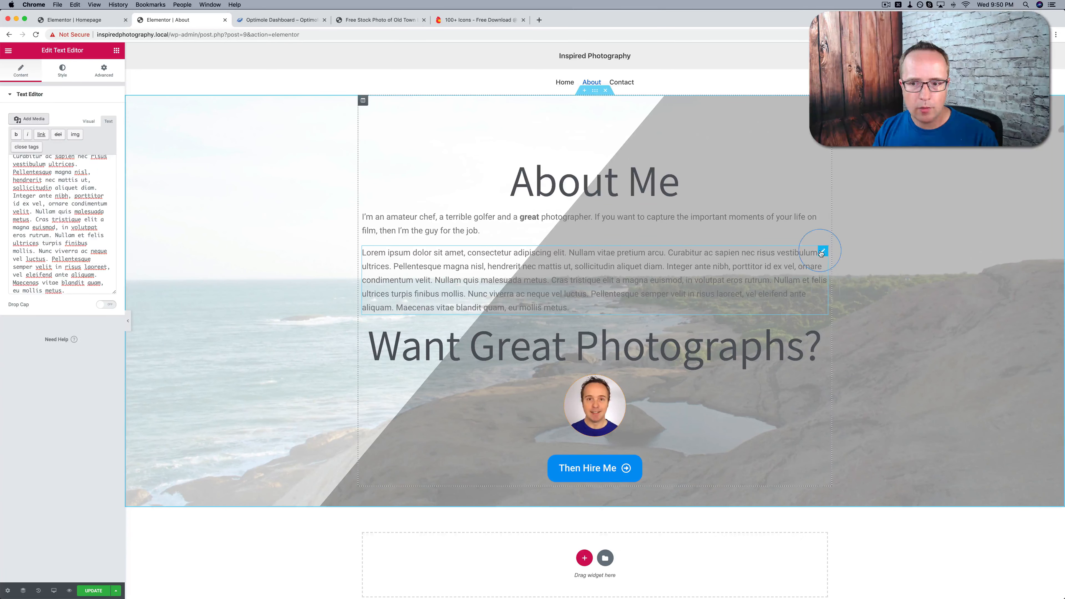
Duplicate the "Lorem ipsum dolor sit amet" paragraph twice so the About section holds three filler paragraphs
right_click(821, 253)
click(839, 271)
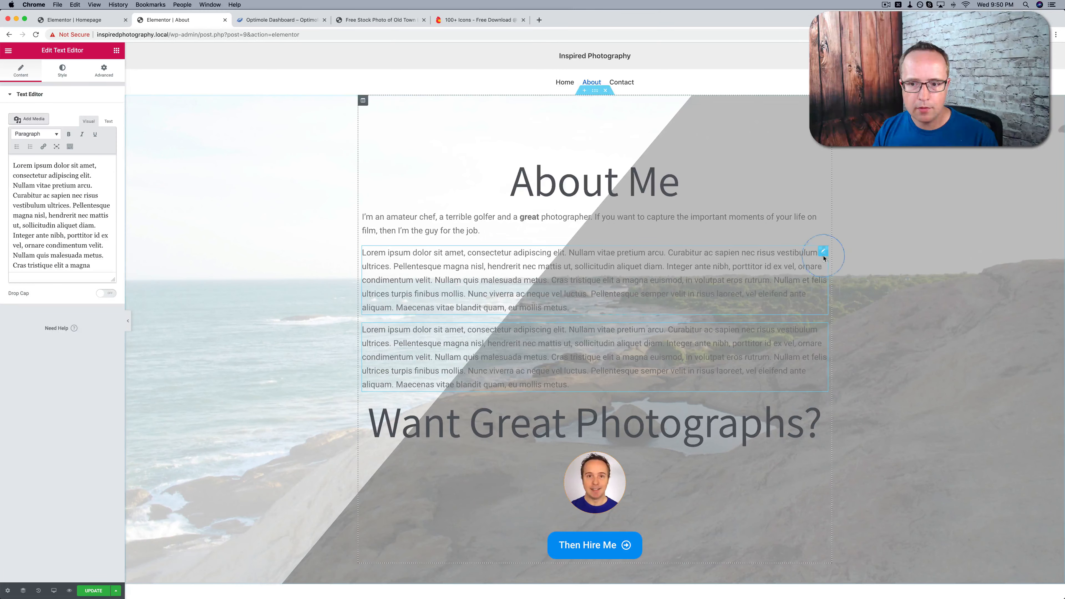
right_click(823, 257)
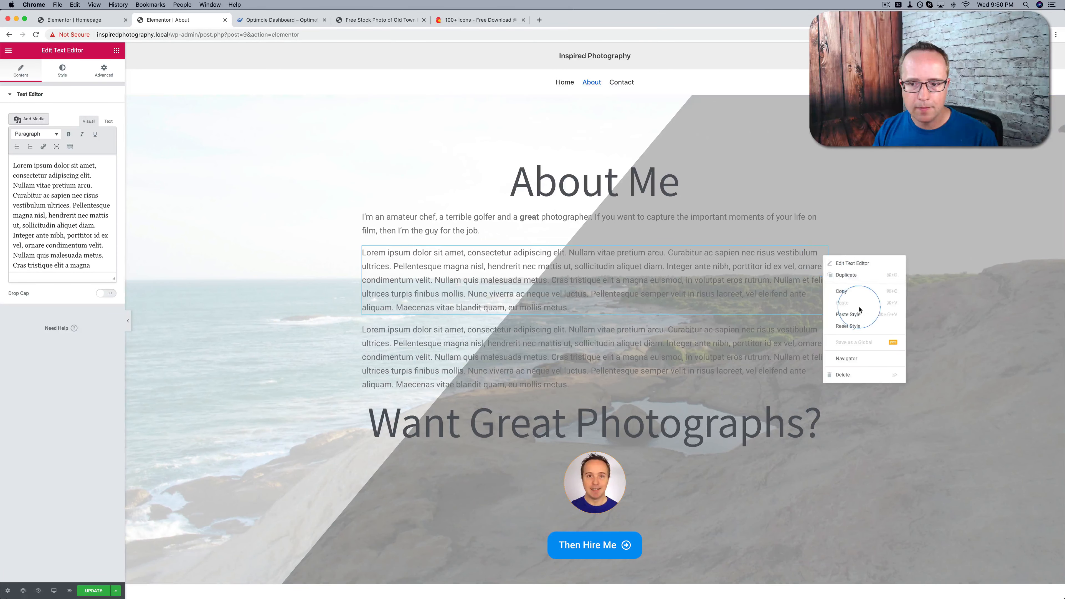
click(846, 275)
Look over the About page layout in the editor, from the About Me heading down to the Then Hire Me button
scroll(702, 347, down, 1)
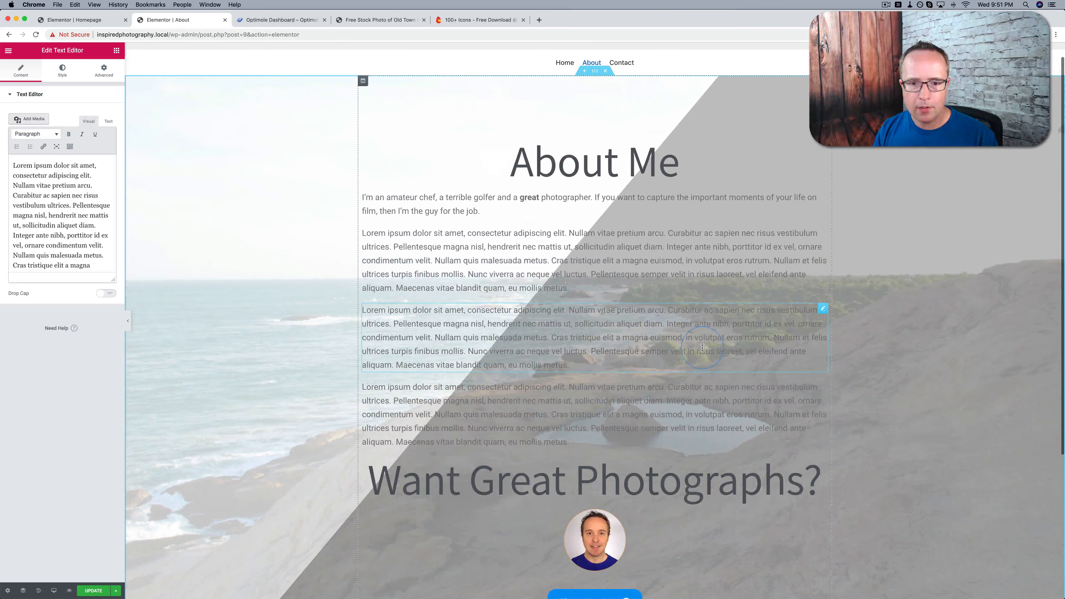
scroll(356, 327, up, 1)
scroll(531, 230, down, 4)
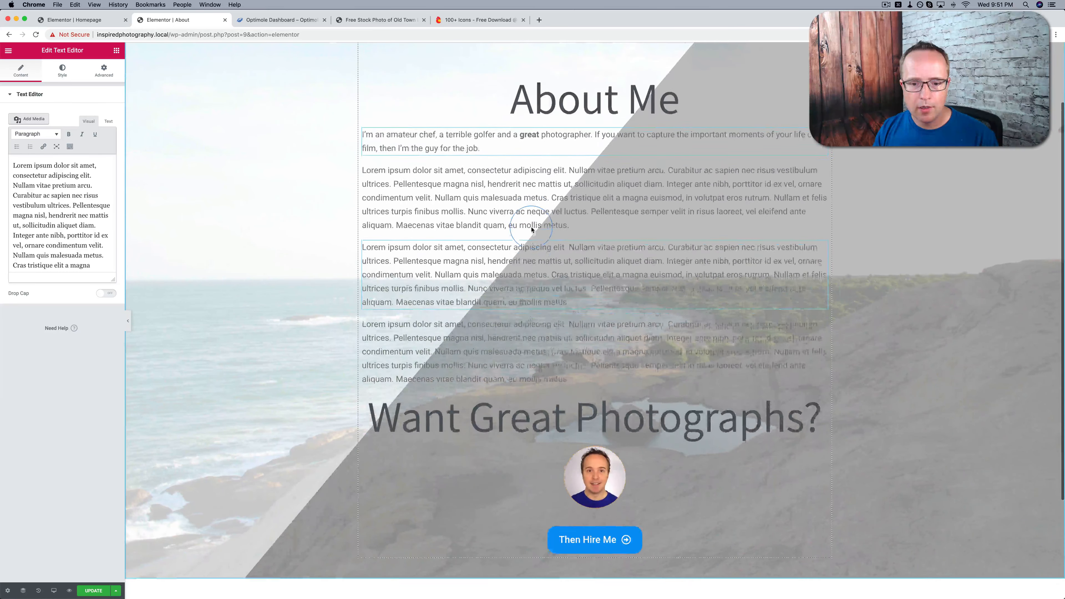
scroll(531, 230, down, 4)
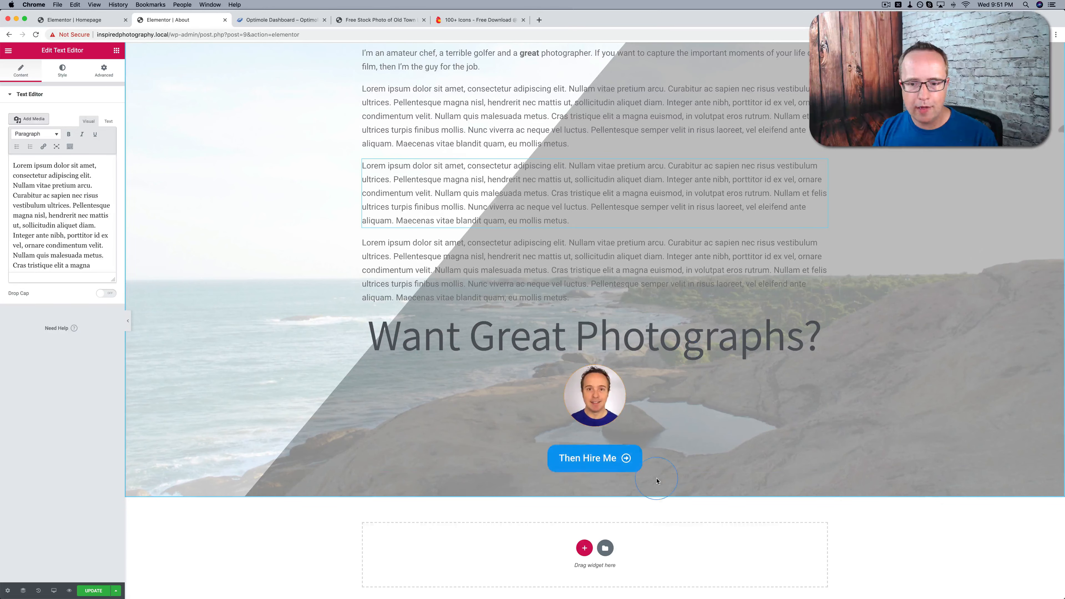
scroll(537, 469, down, 3)
scroll(532, 469, up, 10)
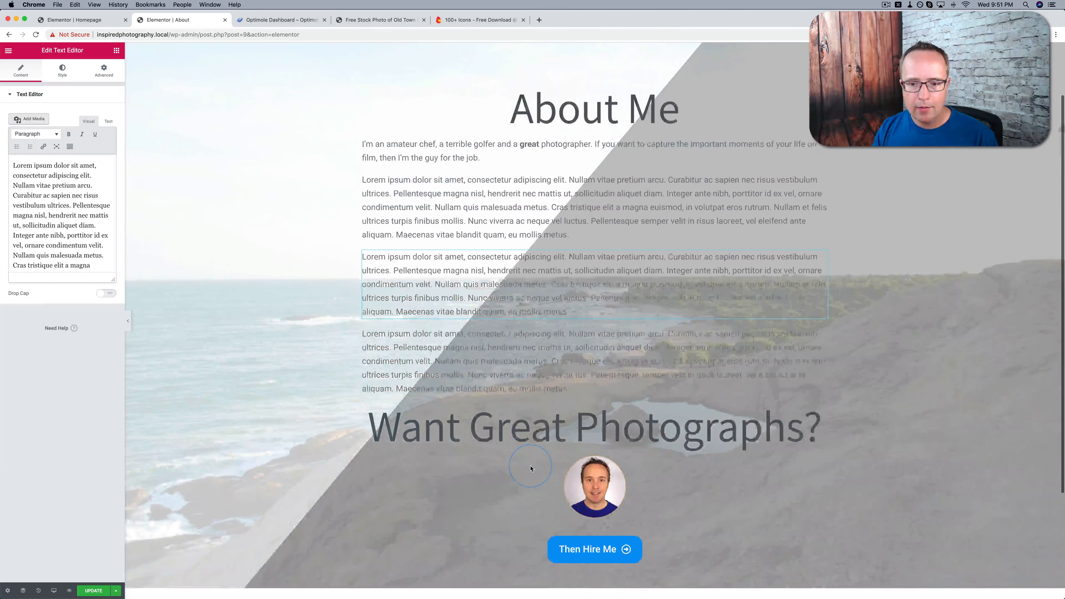
scroll(340, 267, down, 6)
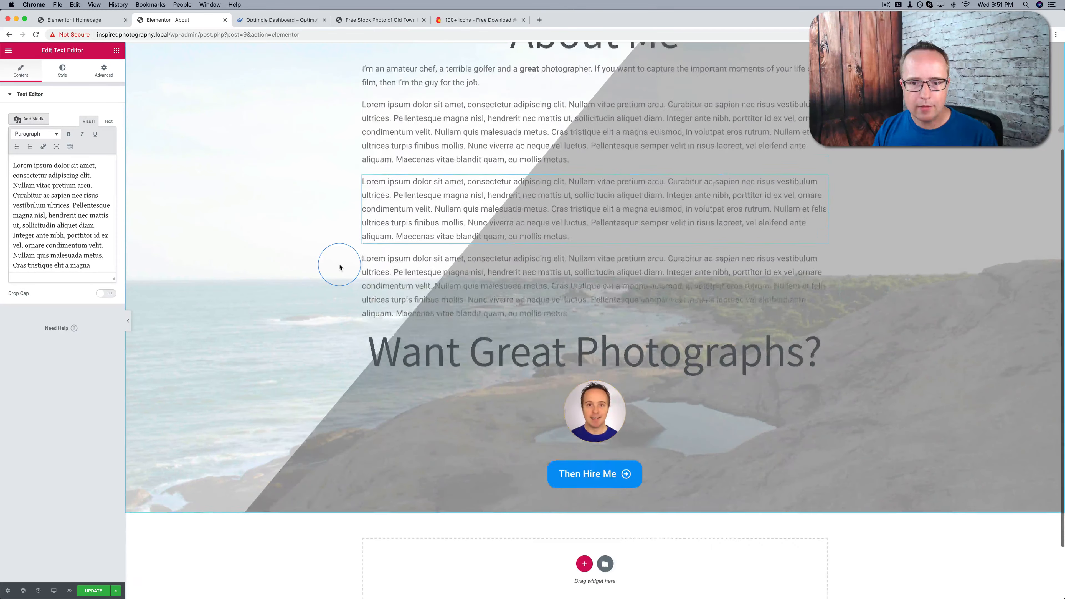
scroll(338, 267, up, 5)
scroll(336, 266, down, 3)
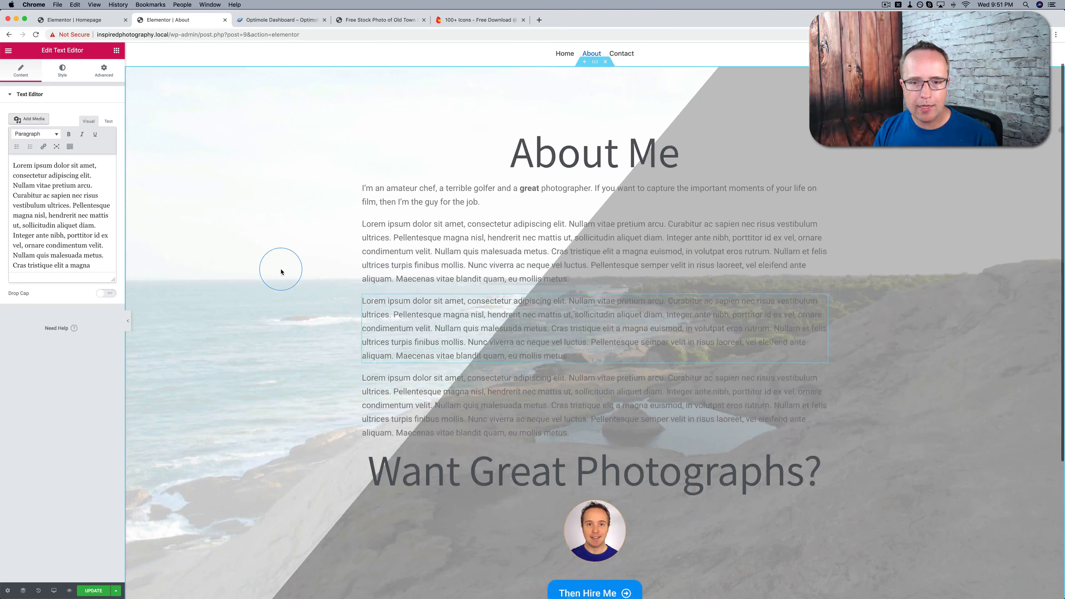
scroll(281, 272, down, 5)
scroll(281, 271, up, 7)
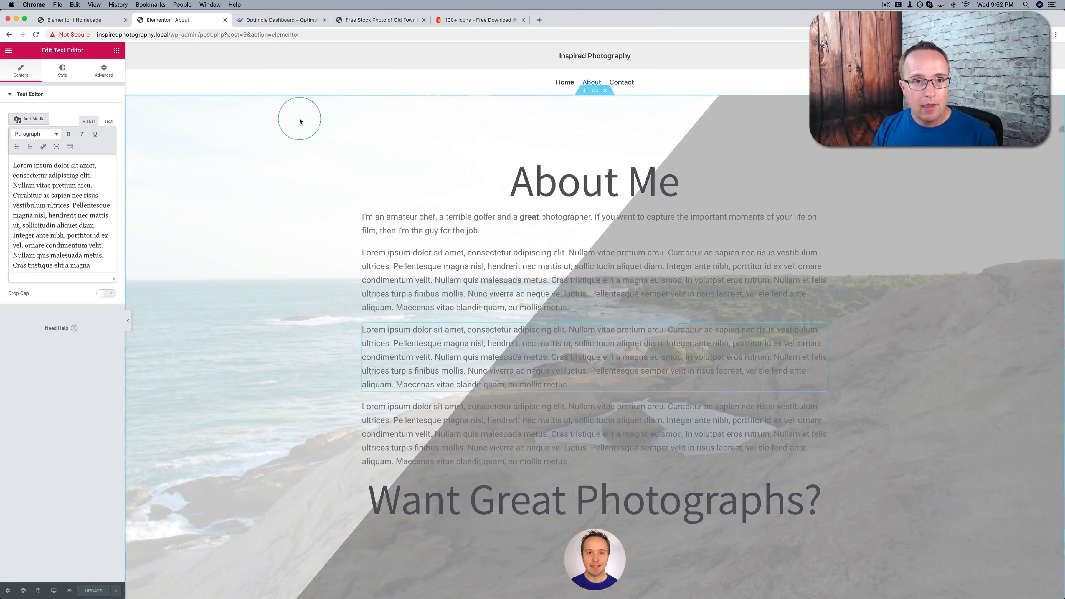
Preview the About page, then check the site's Home, About and Contact pages through its navigation
click(69, 593)
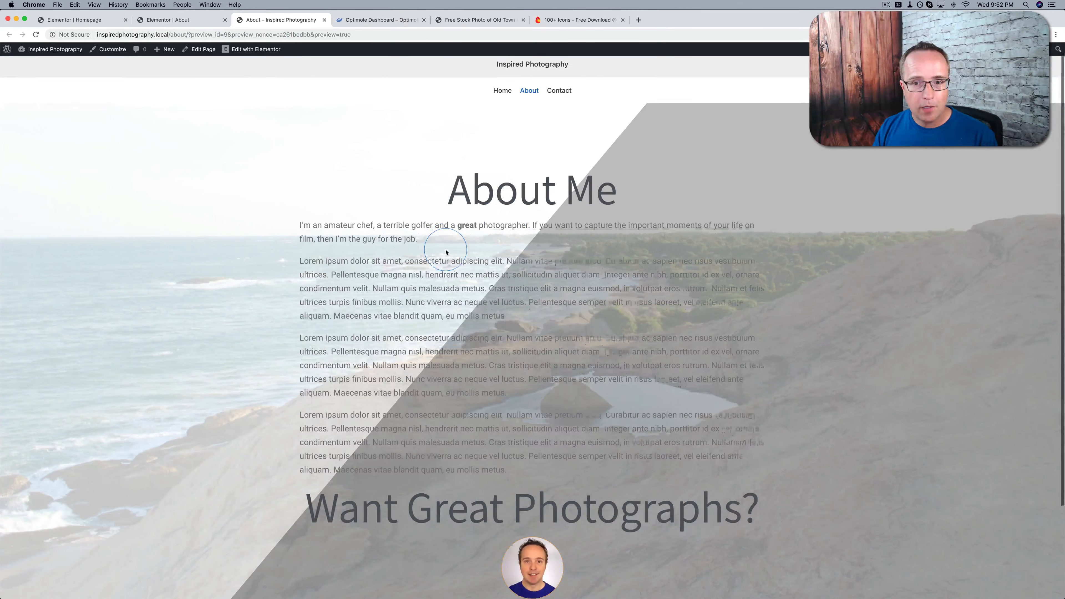
scroll(446, 252, down, 5)
scroll(446, 252, up, 5)
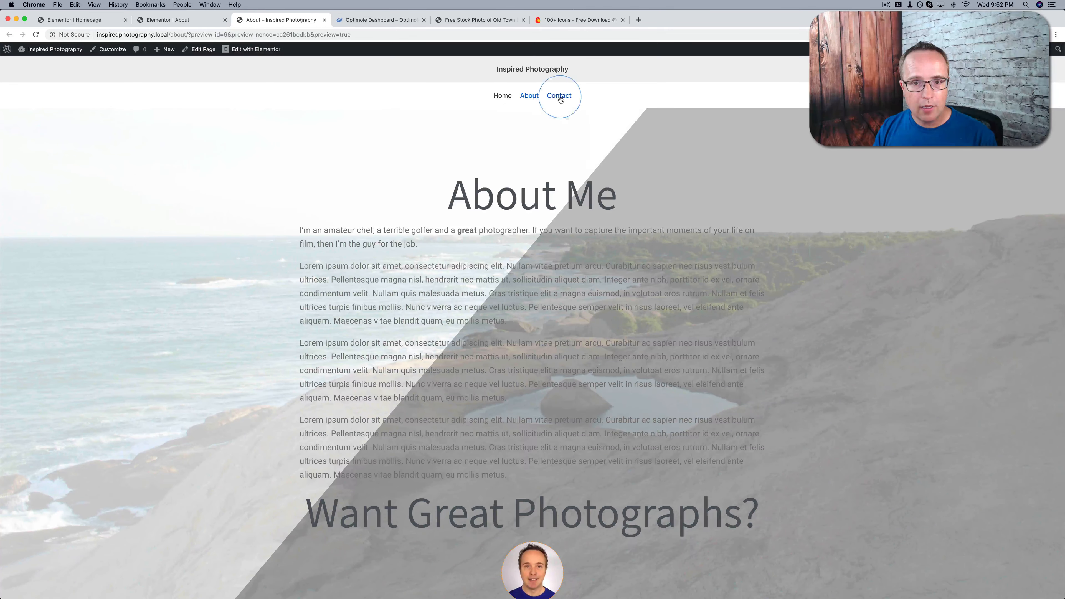
click(502, 96)
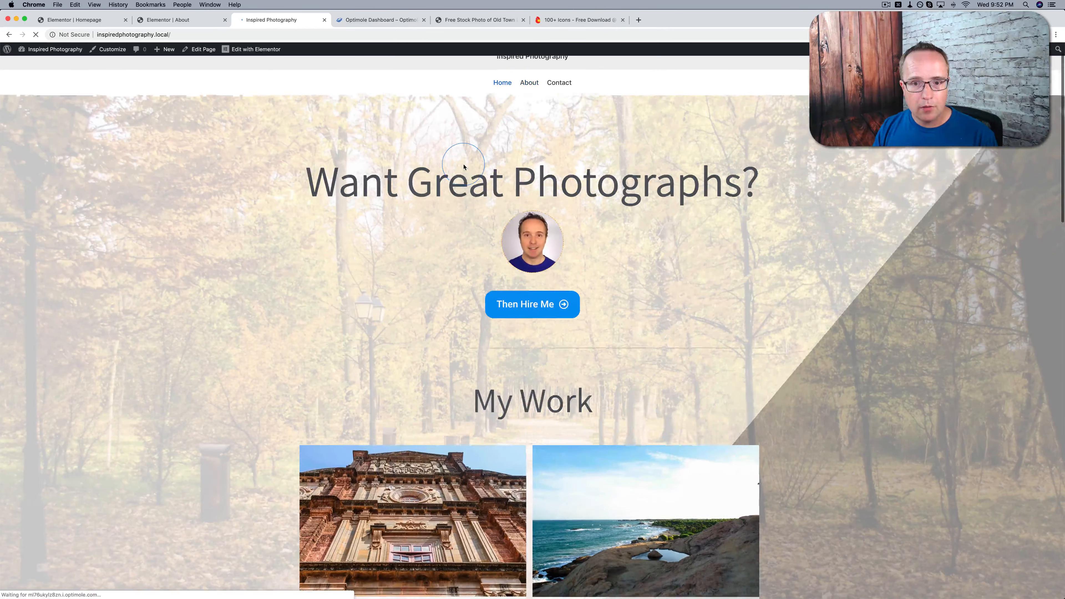
scroll(464, 166, down, 8)
scroll(459, 164, up, 8)
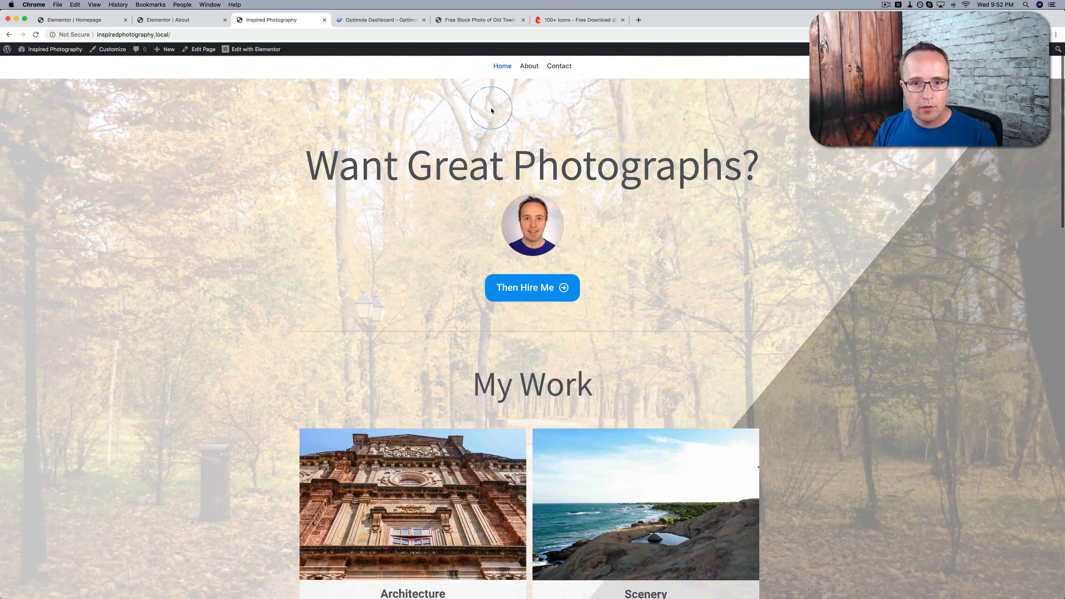
click(529, 66)
scroll(479, 213, down, 2)
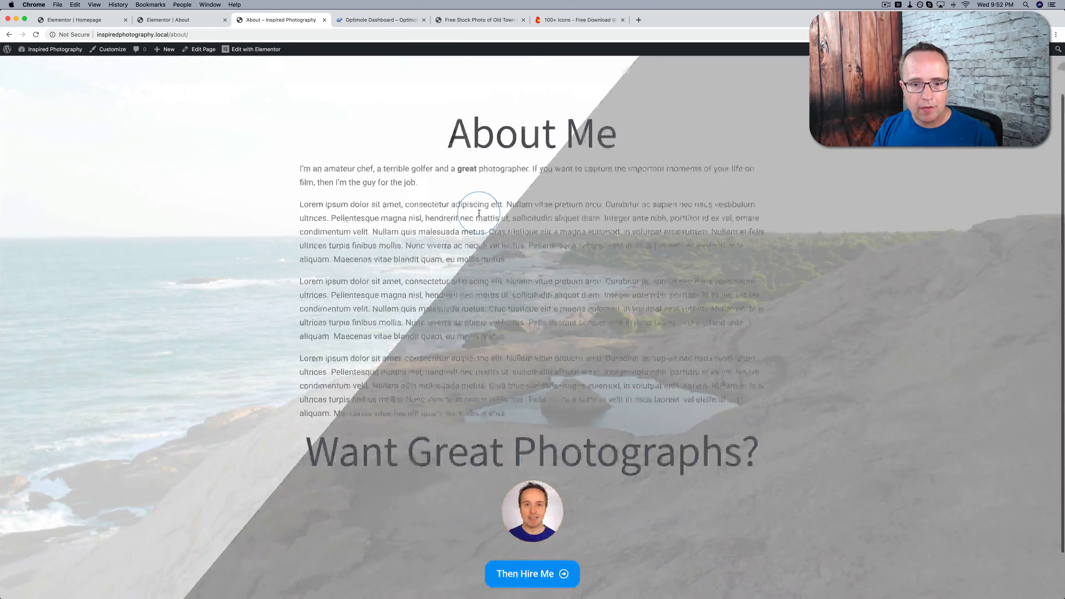
scroll(479, 213, up, 5)
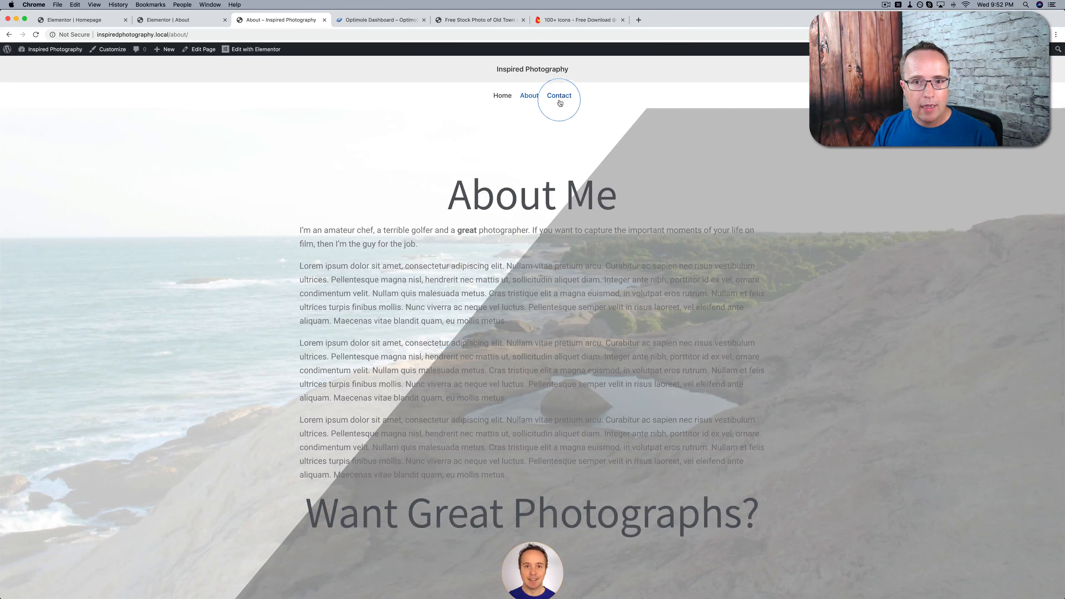
click(560, 101)
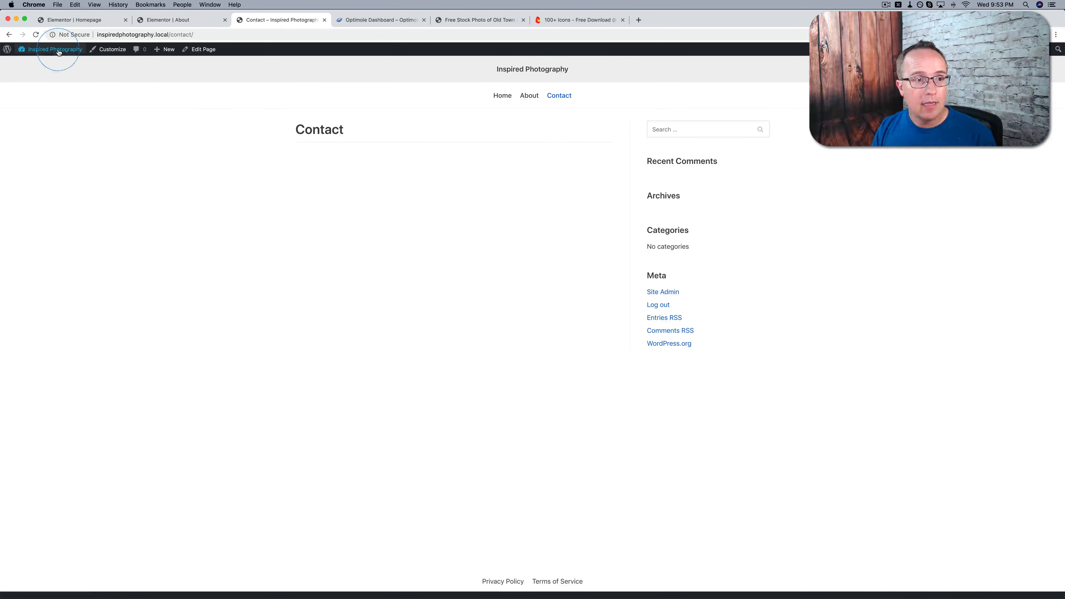
Search the WordPress plugin directory for "wp forms", then install and activate Contact Form by WPForms
click(37, 64)
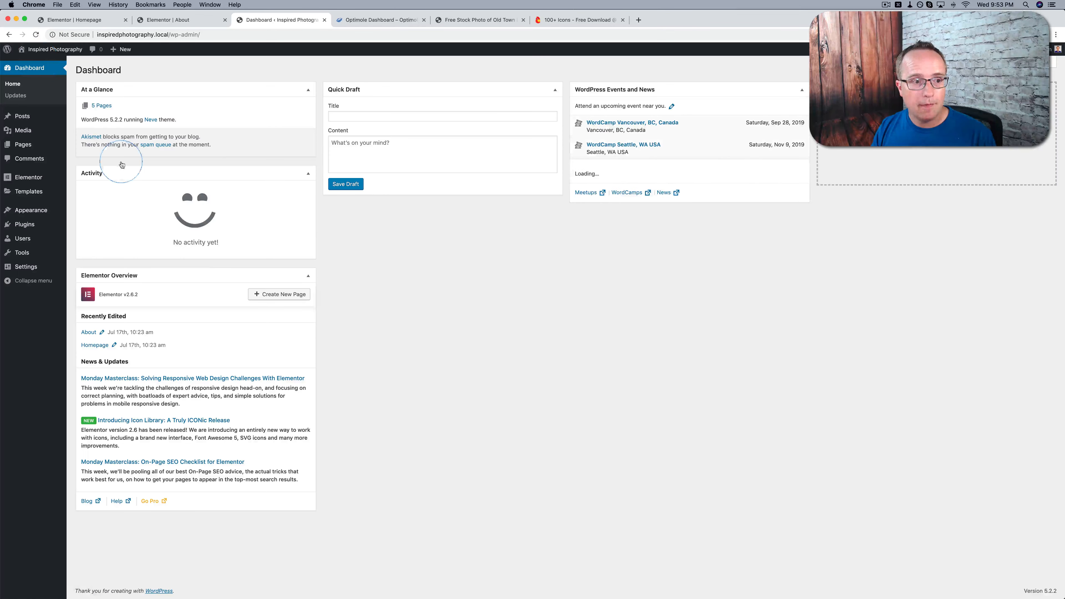
mouse_move(19, 228)
click(83, 237)
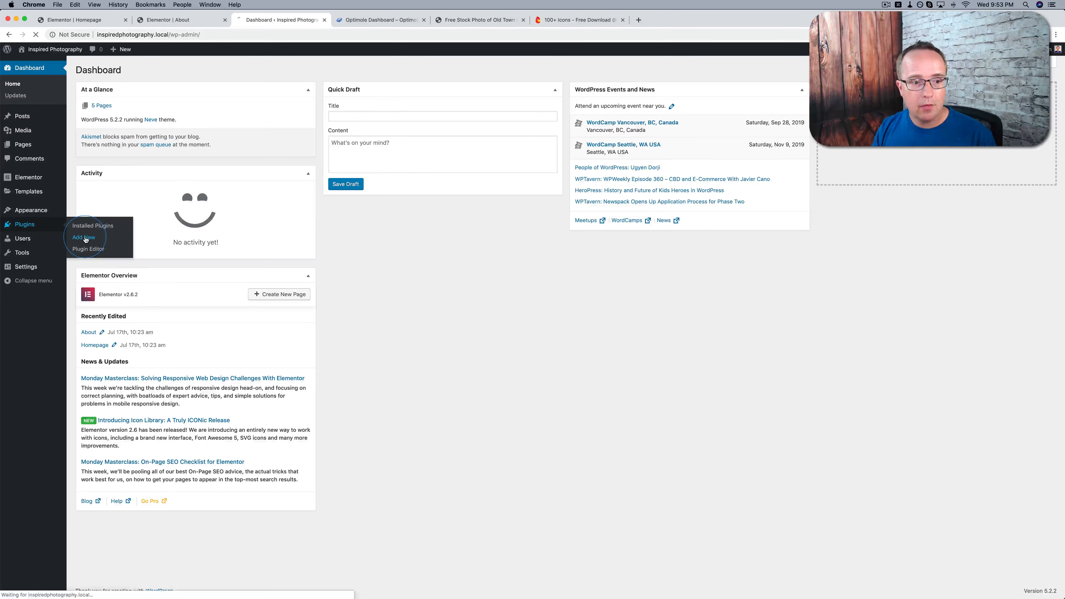
click(955, 94)
text(wp forms)
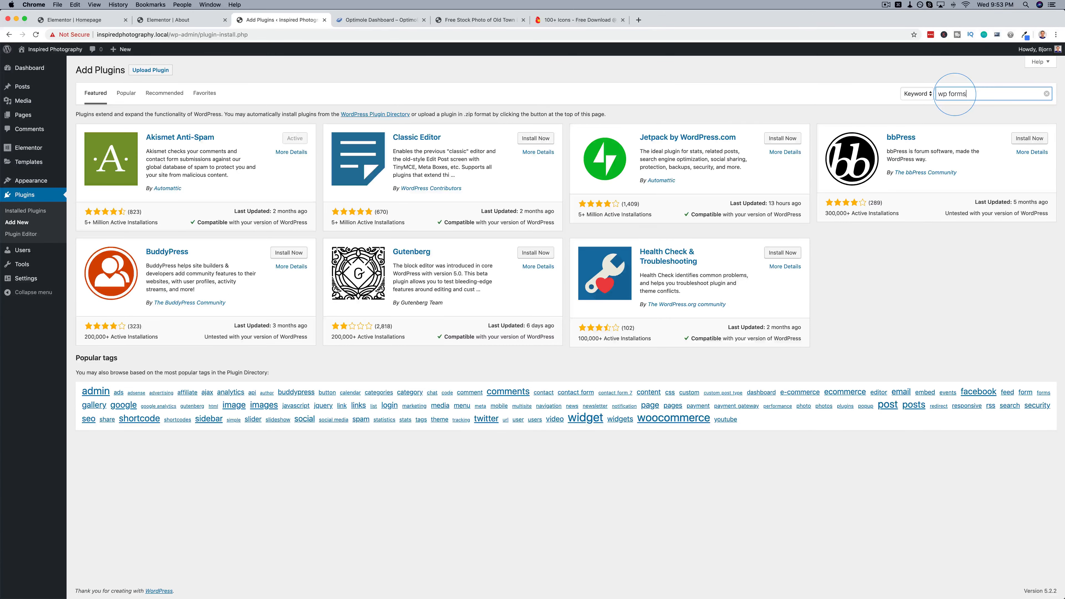
key(Return)
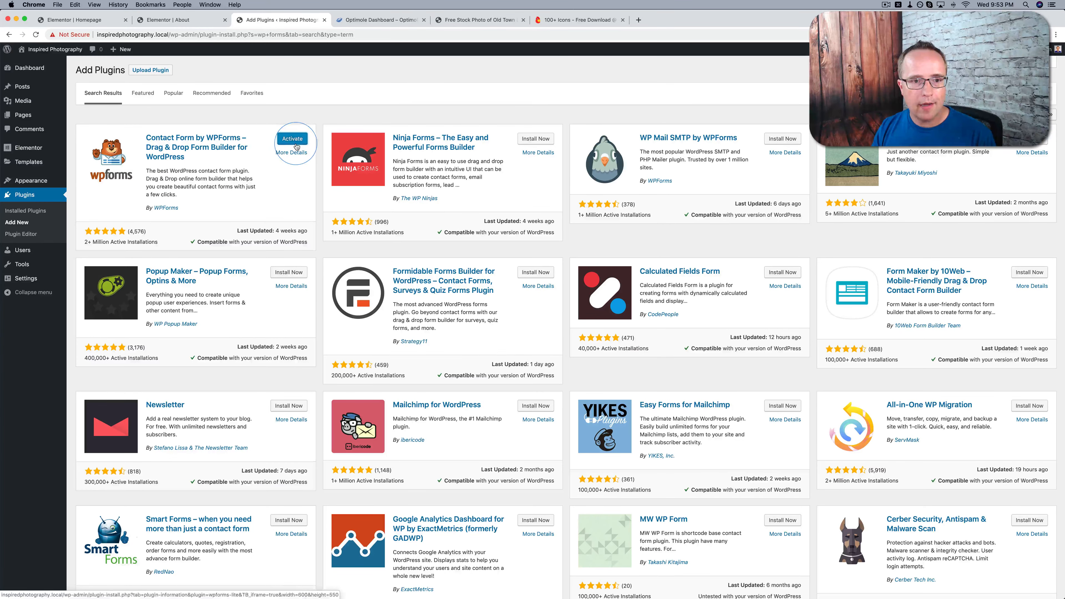
click(289, 139)
Create the first form in WPForms from the Simple Contact Form template
click(596, 412)
click(477, 416)
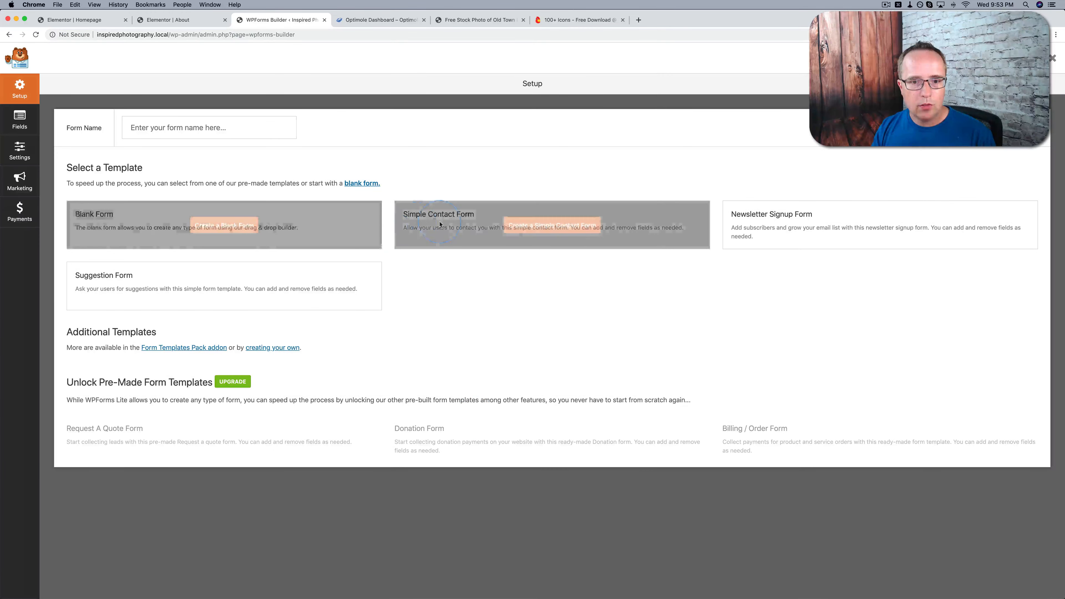
click(547, 224)
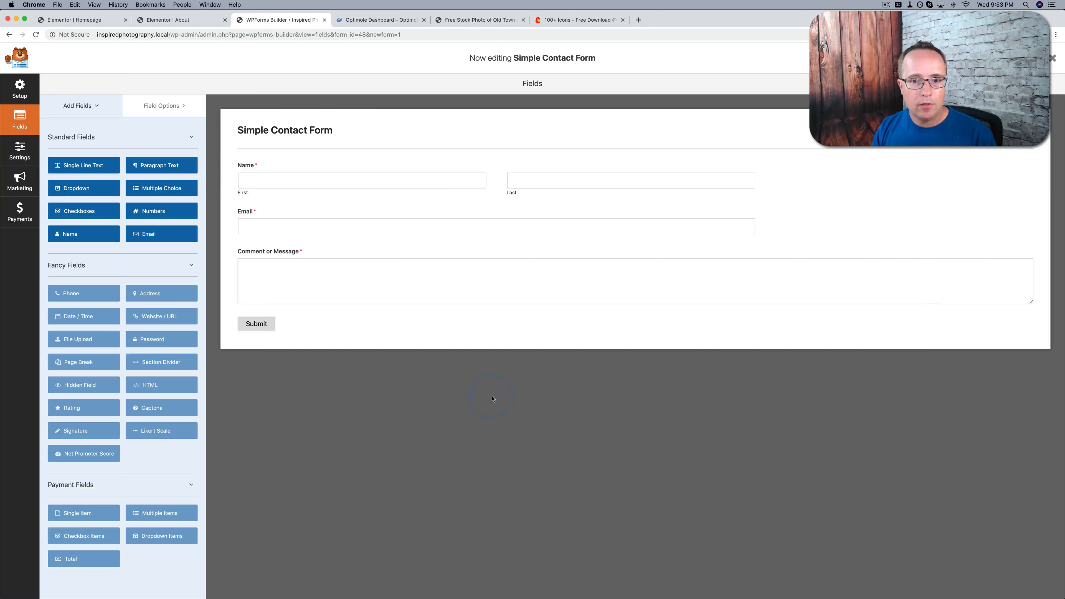
click(267, 207)
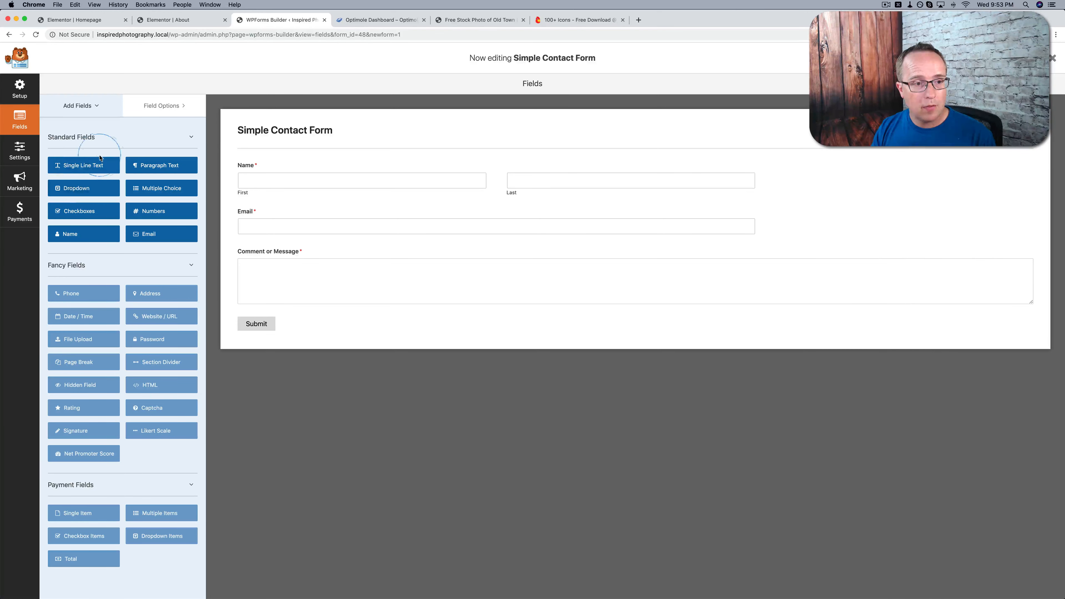
Review the contact form's default notification fields, such as recipient, Reply-To and message, and try to add another notification
click(20, 151)
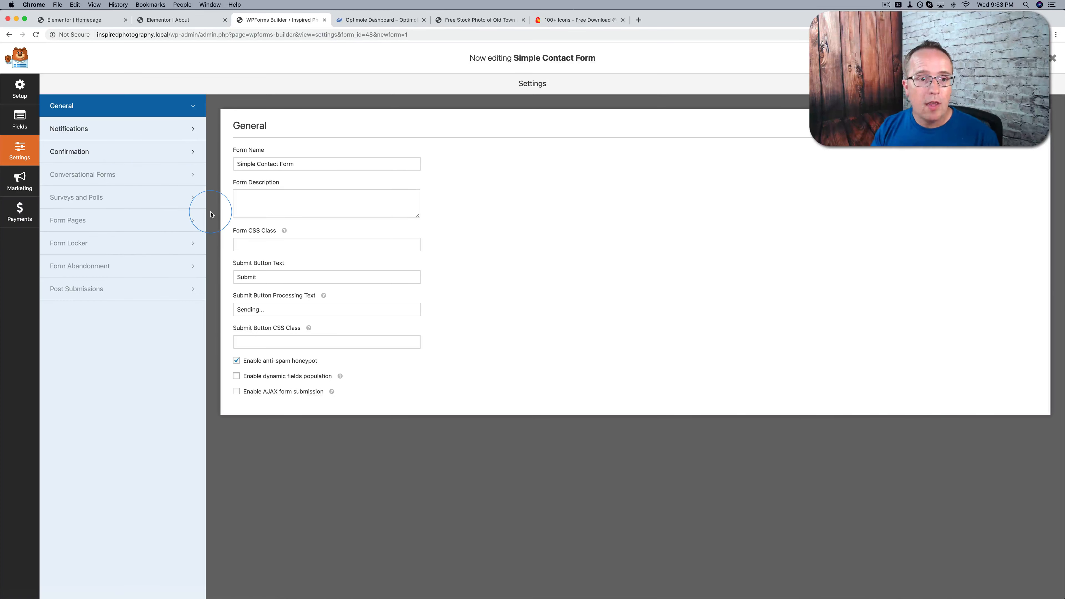
click(78, 130)
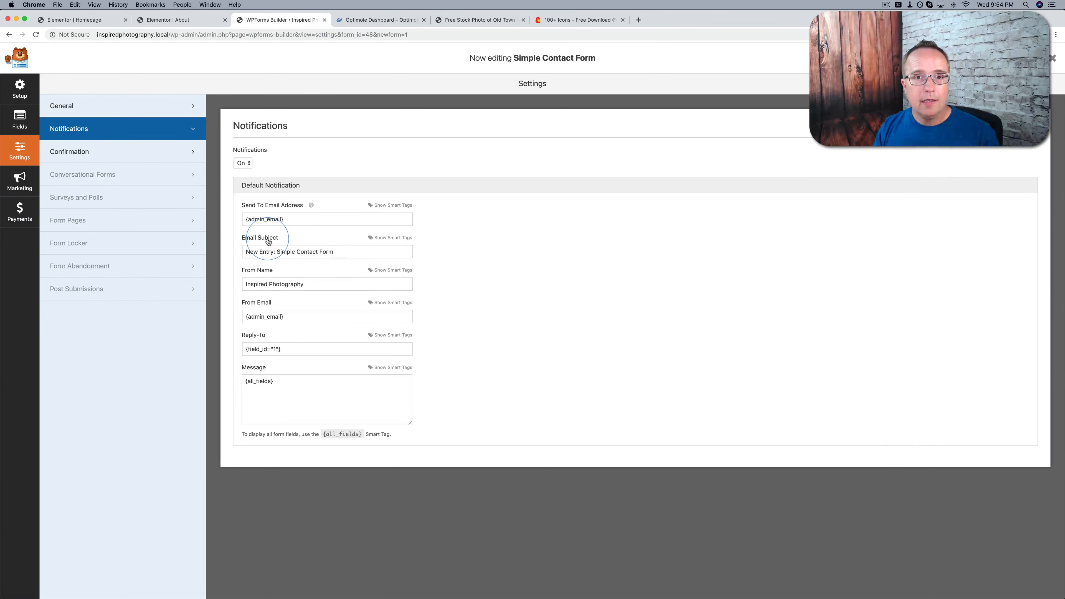
drag(304, 218, 247, 219)
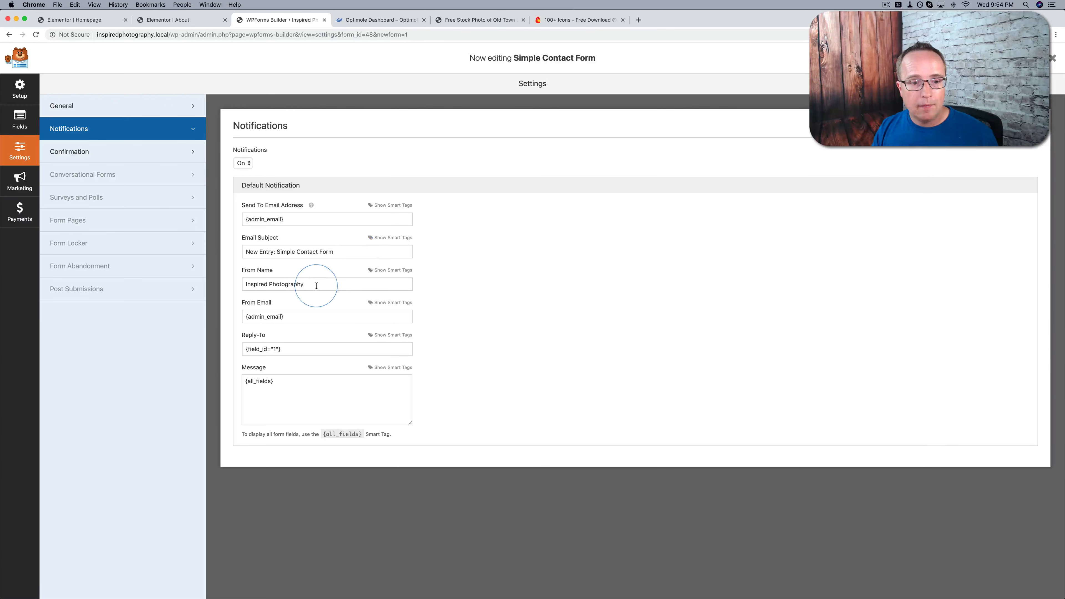
drag(316, 284, 239, 352)
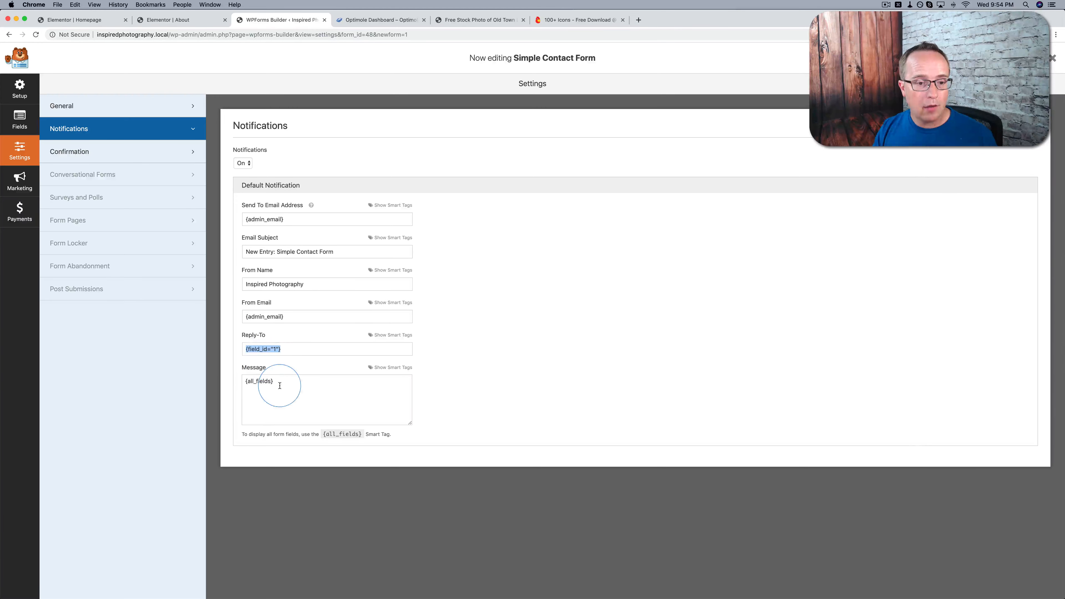
drag(280, 384, 243, 385)
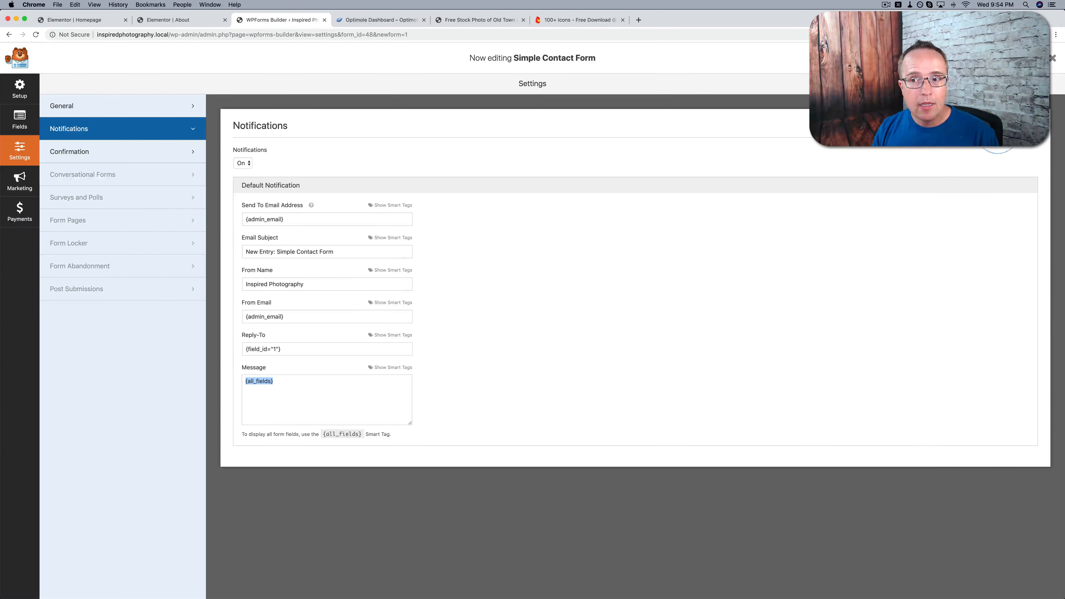
click(1004, 126)
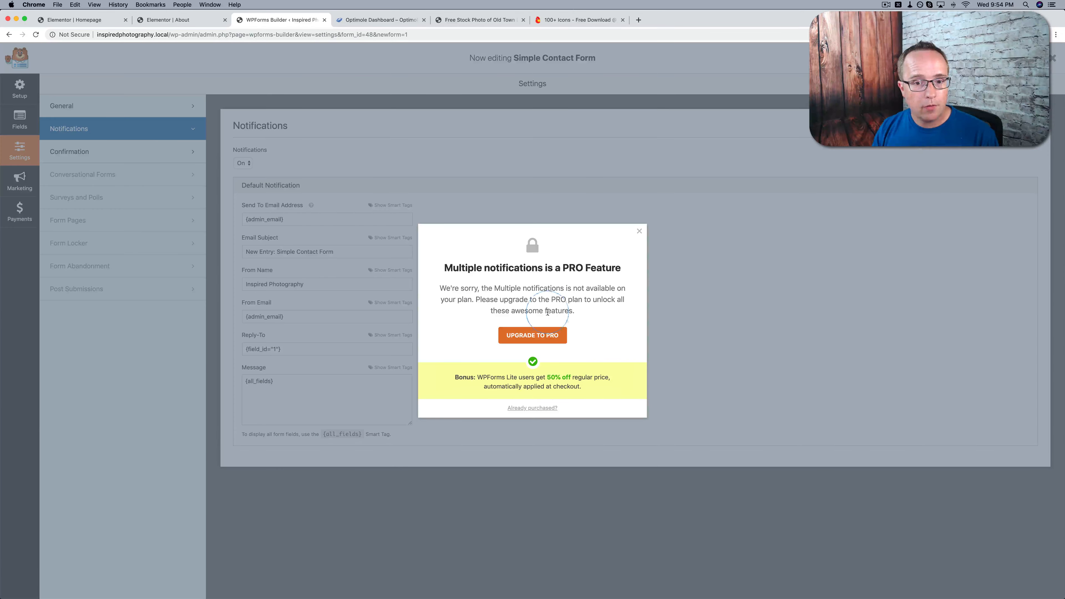
click(639, 232)
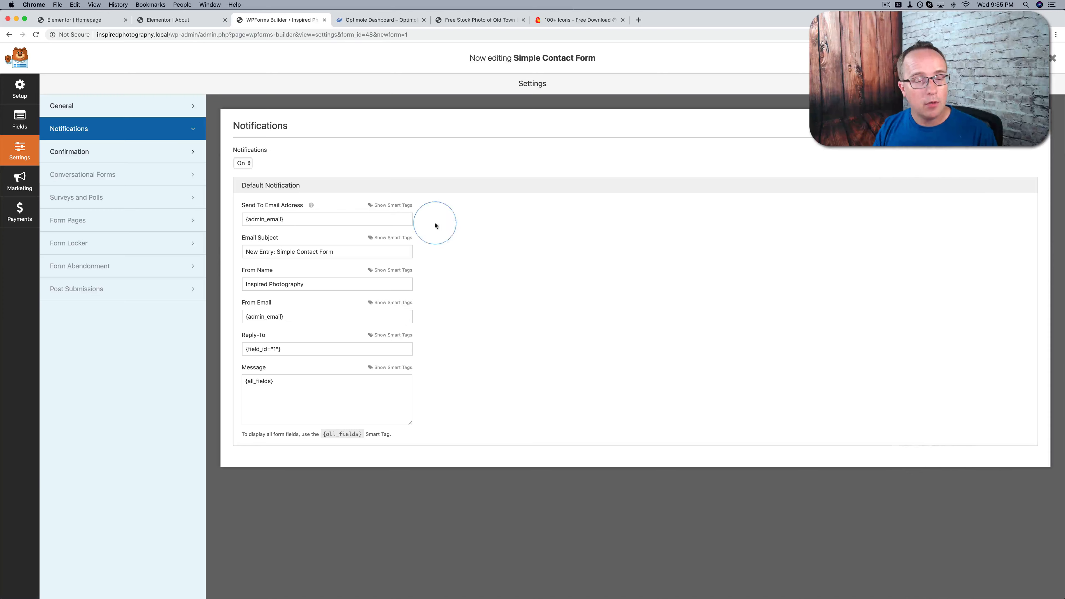
Review the form's confirmation settings, trying the Show Page and Go to URL (Redirect) confirmation types and their options
click(114, 151)
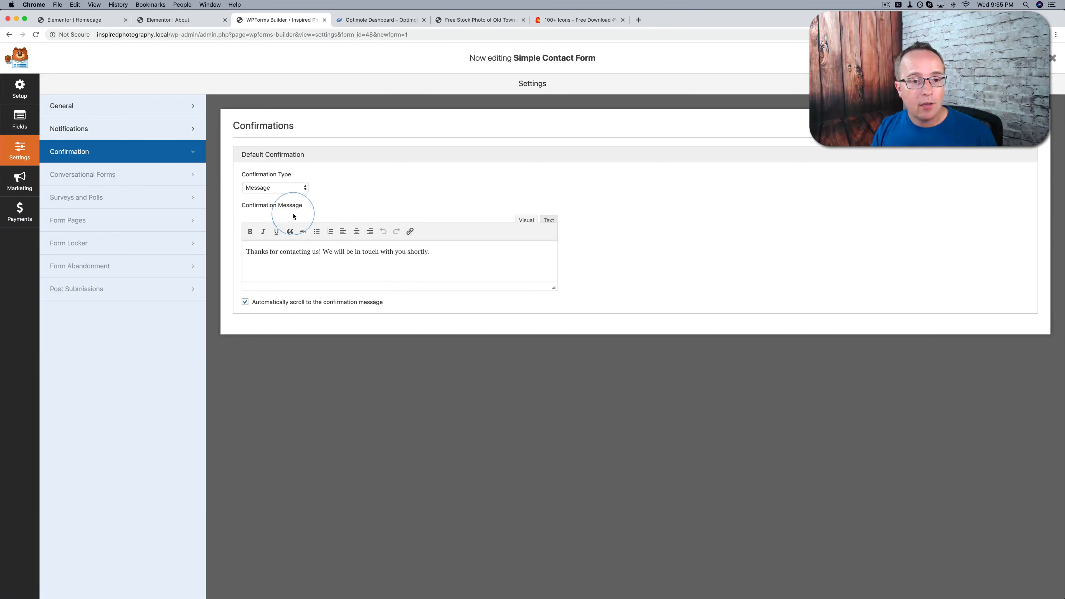
click(443, 254)
shift+click(246, 247)
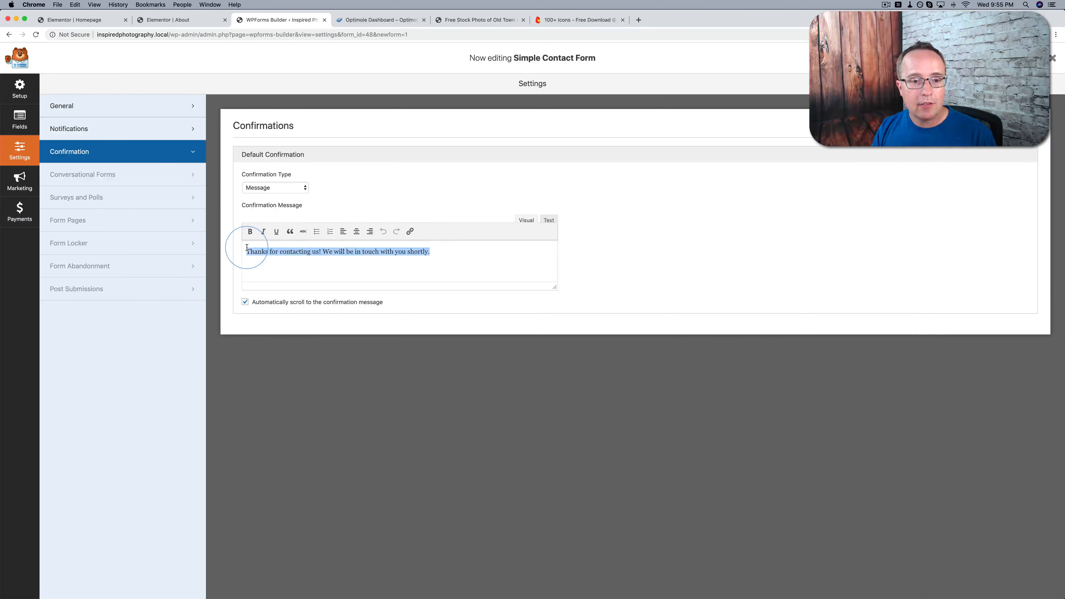
click(300, 188)
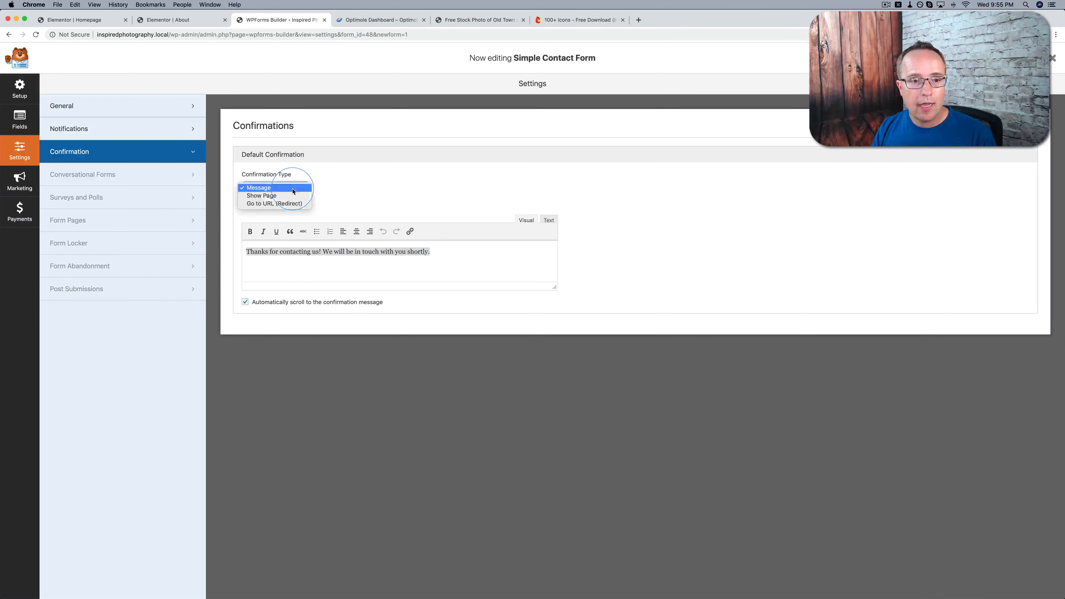
click(264, 196)
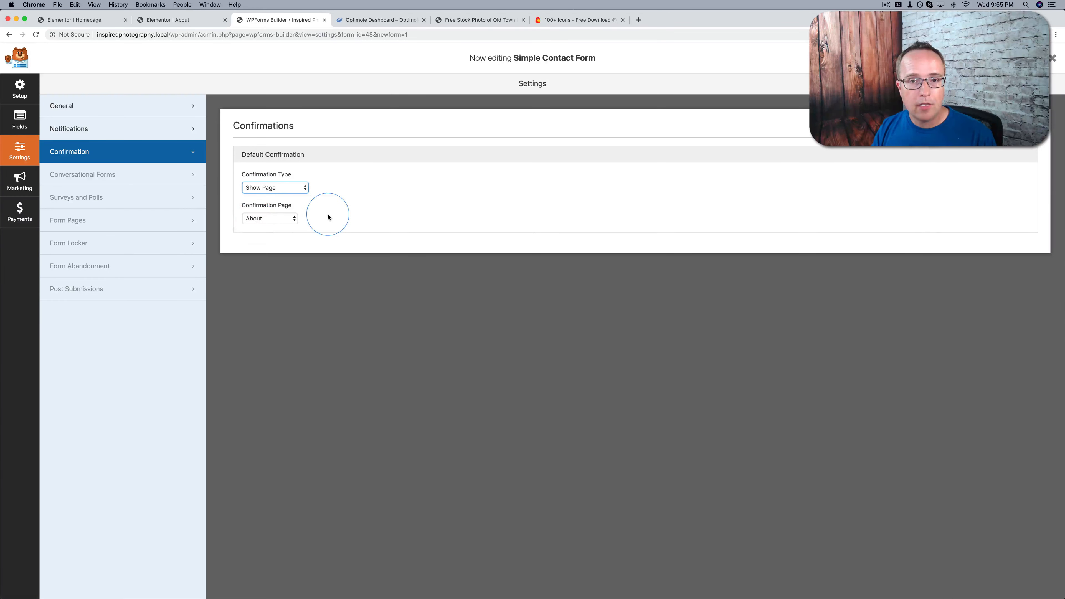
click(277, 219)
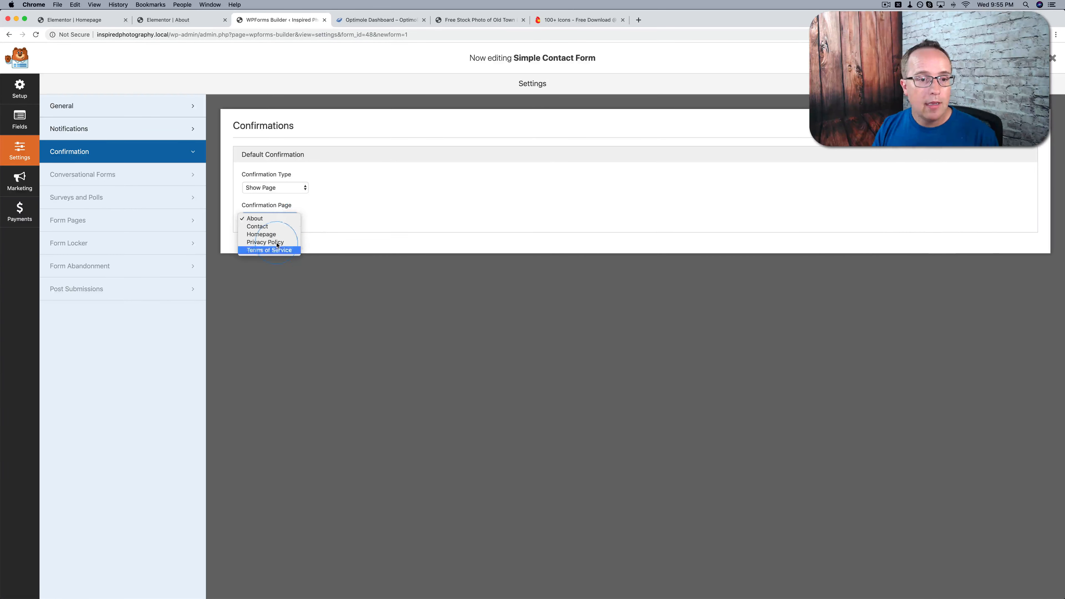
click(302, 190)
click(280, 189)
click(270, 197)
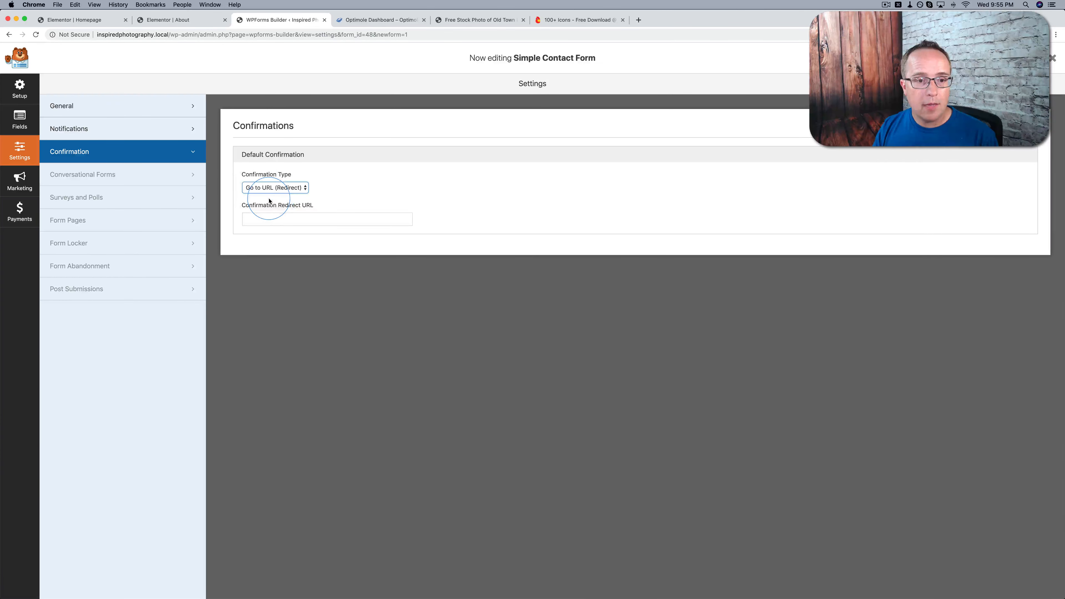
click(277, 218)
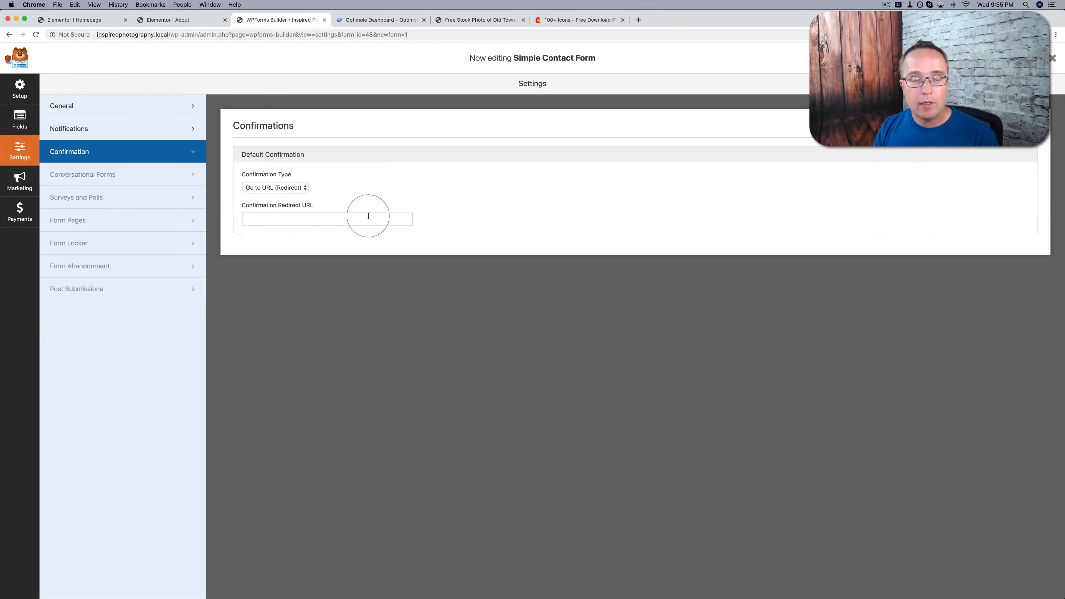
Set the form's confirmation type to Message and save the form
click(303, 187)
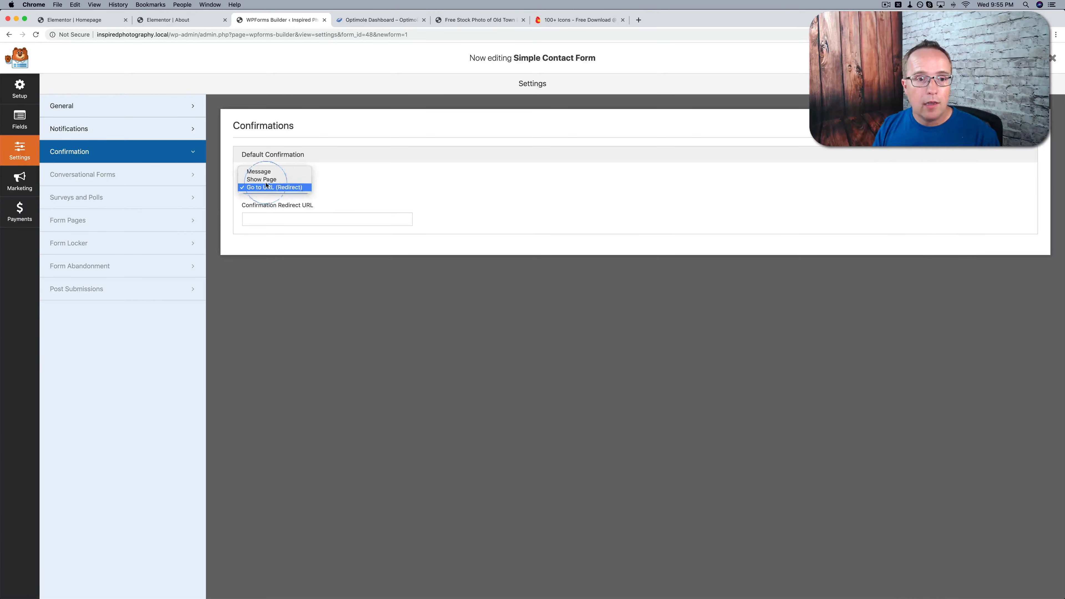
click(250, 170)
click(1012, 59)
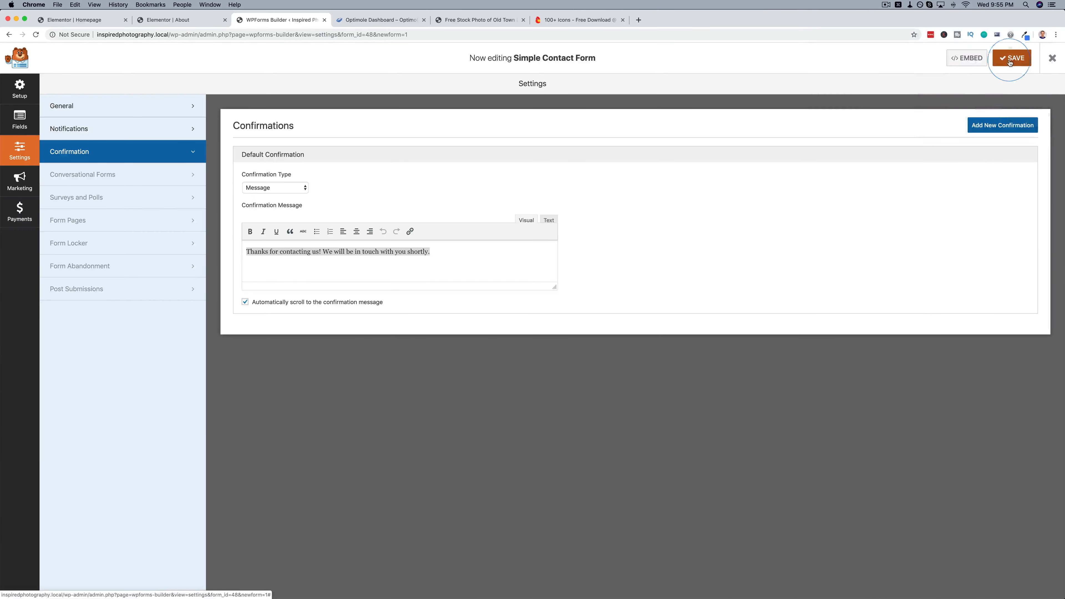
Show the contact form's embed shortcode and copy it in full
click(964, 58)
click(642, 237)
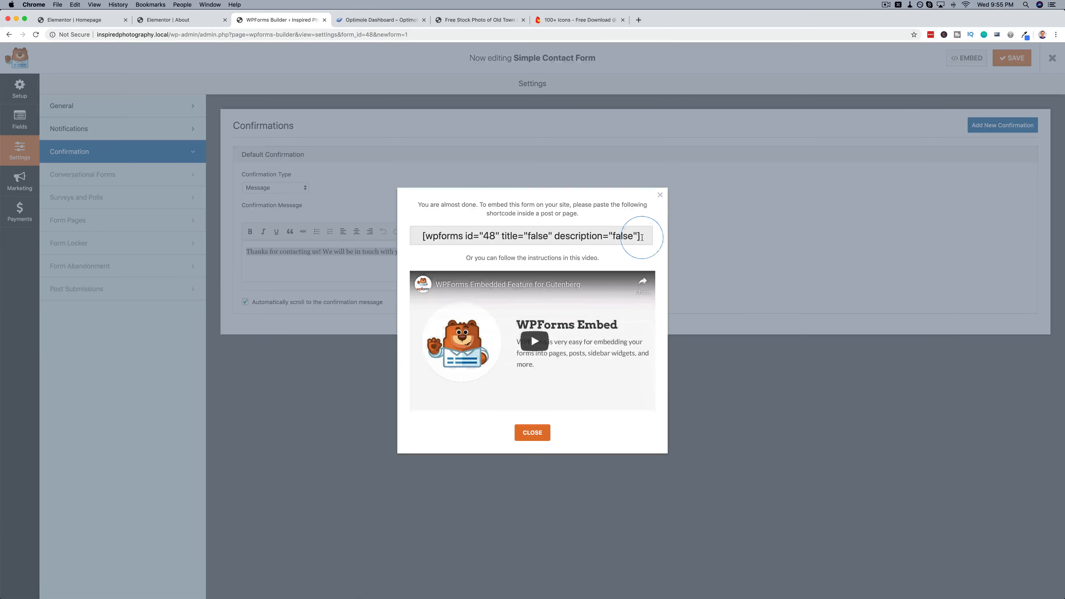
drag(641, 237, 448, 233)
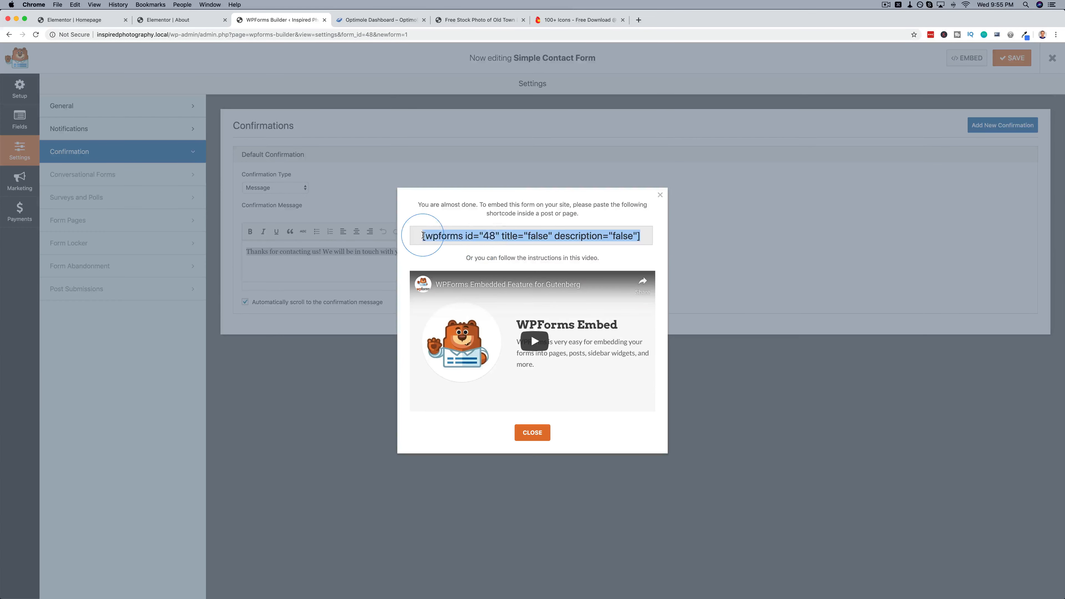
right_click(448, 231)
click(453, 252)
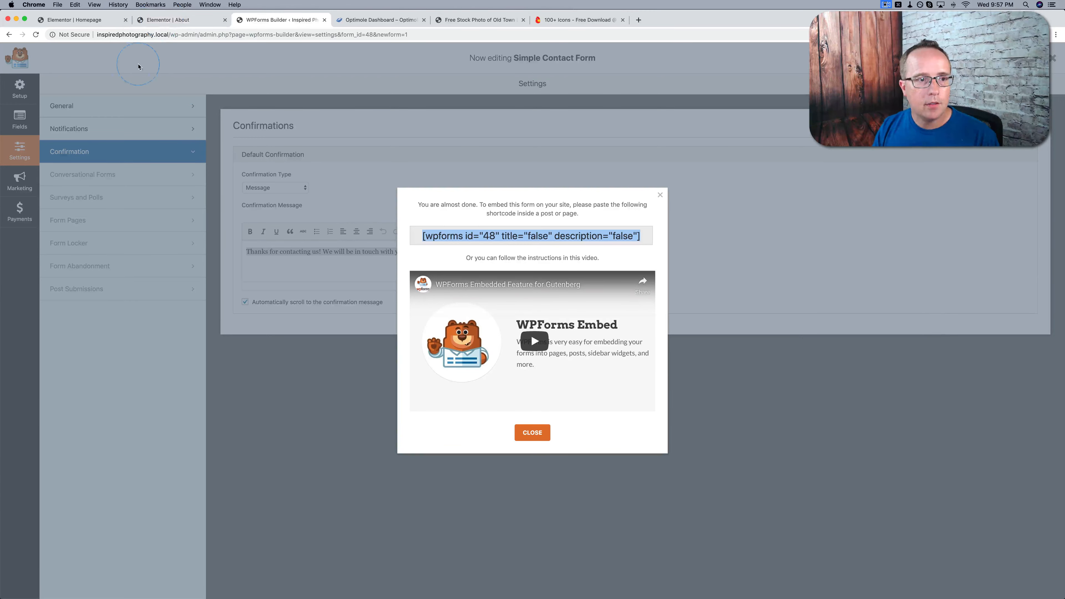
Exit the Homepage's Elementor editor to the dashboard and open the Contact page for editing with Elementor
click(80, 22)
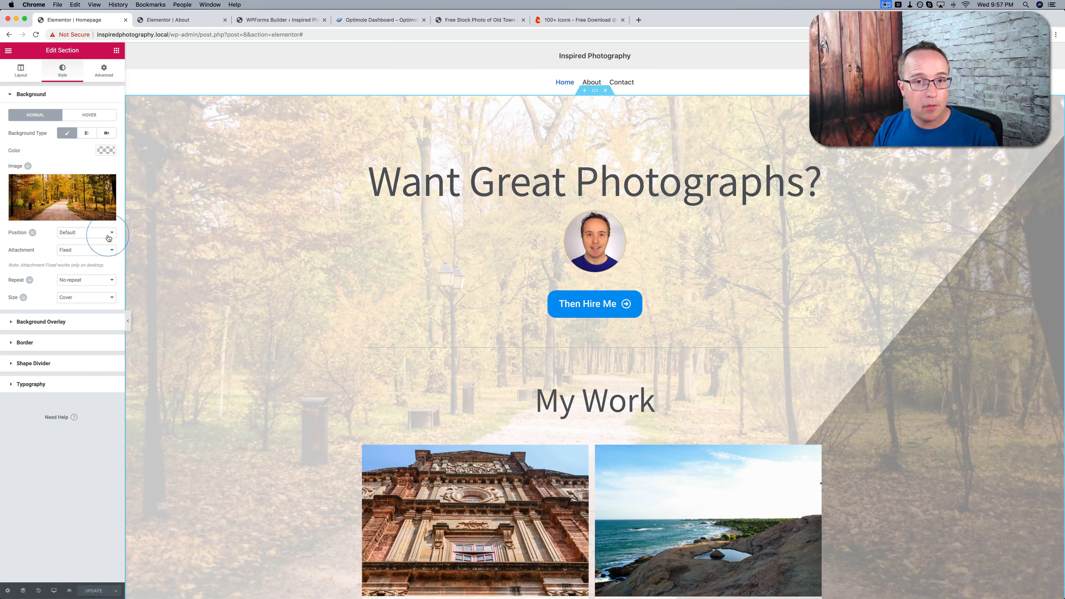
click(8, 51)
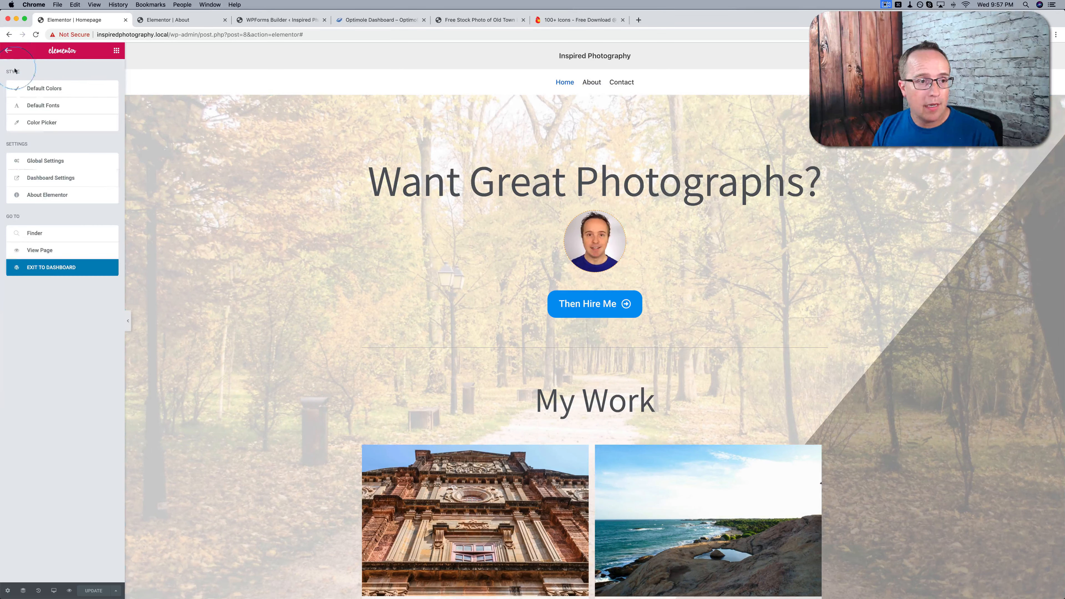
click(34, 268)
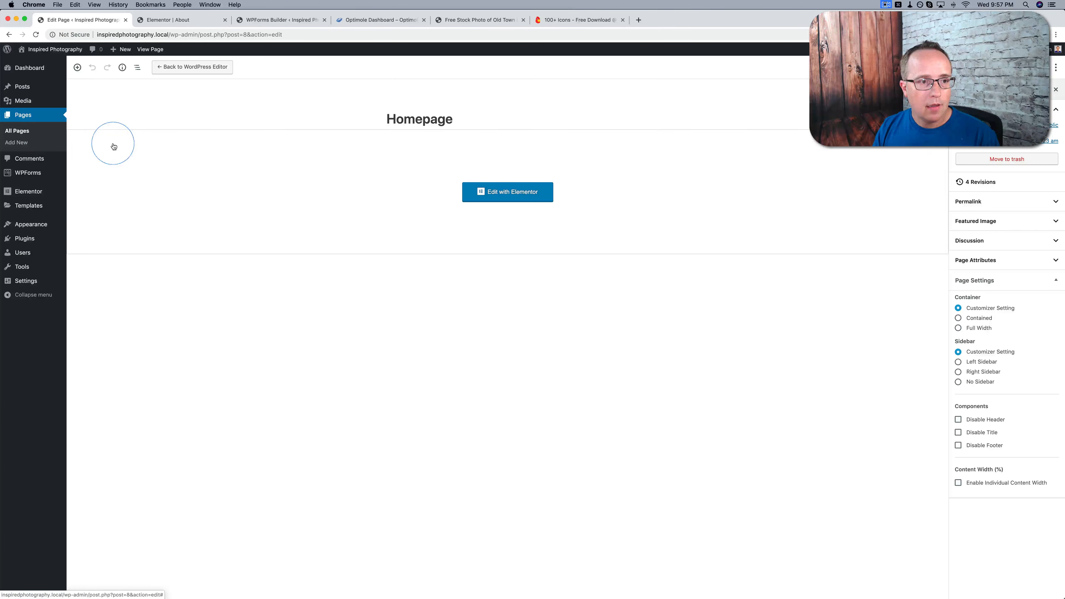
click(15, 132)
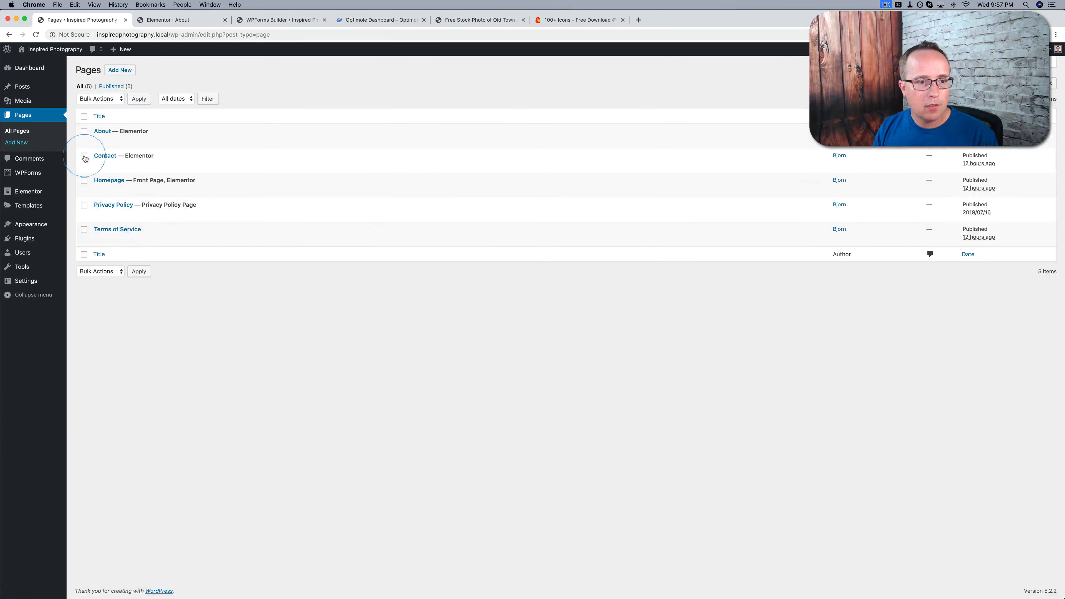
click(97, 165)
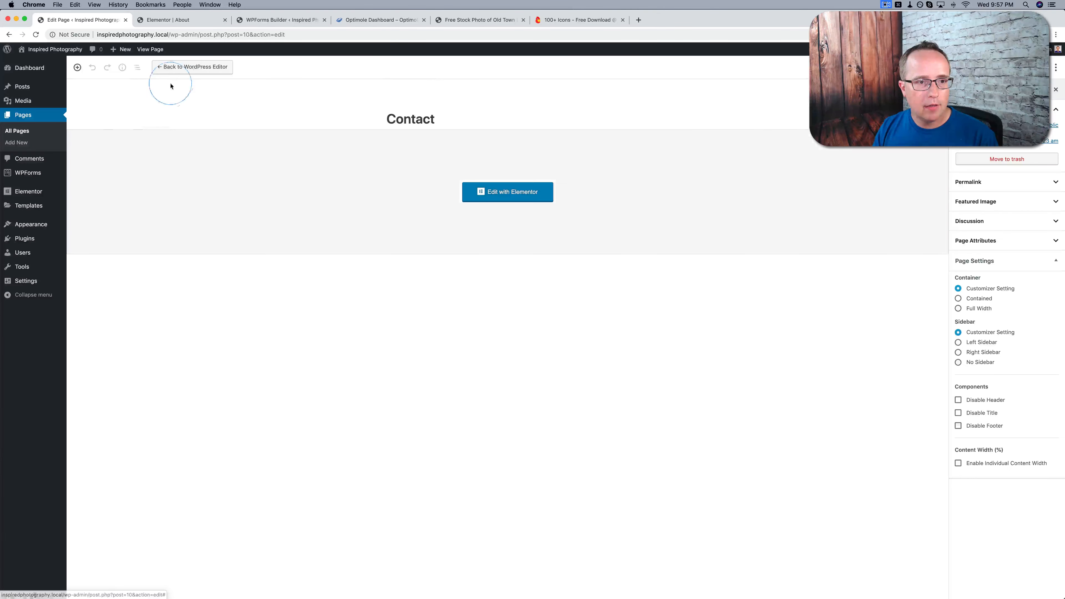
click(495, 199)
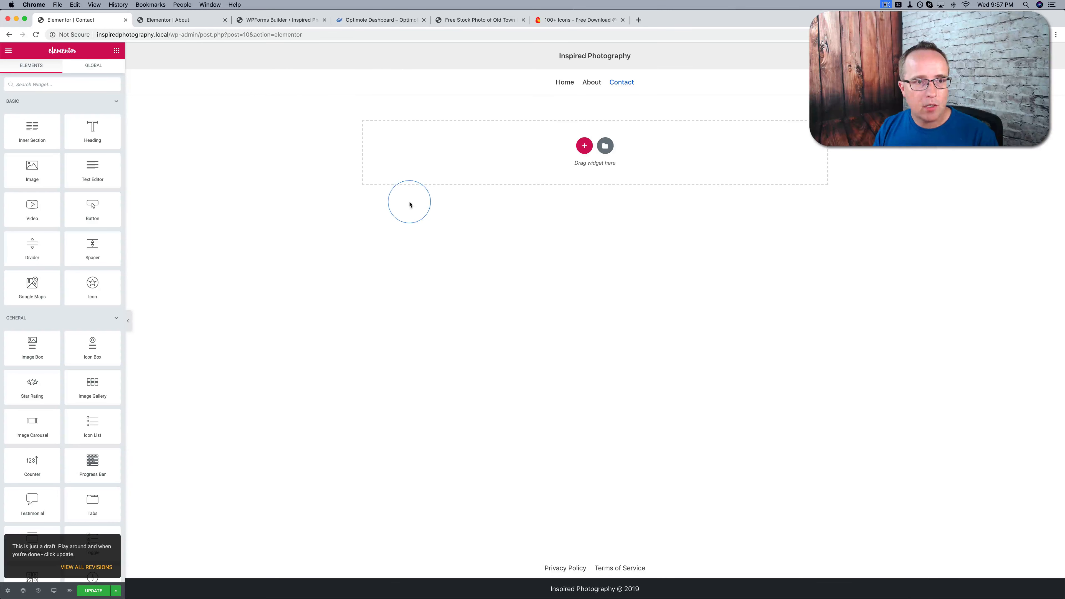
Copy the whole "About Me" section from the About page and paste it into the empty Contact page
click(191, 26)
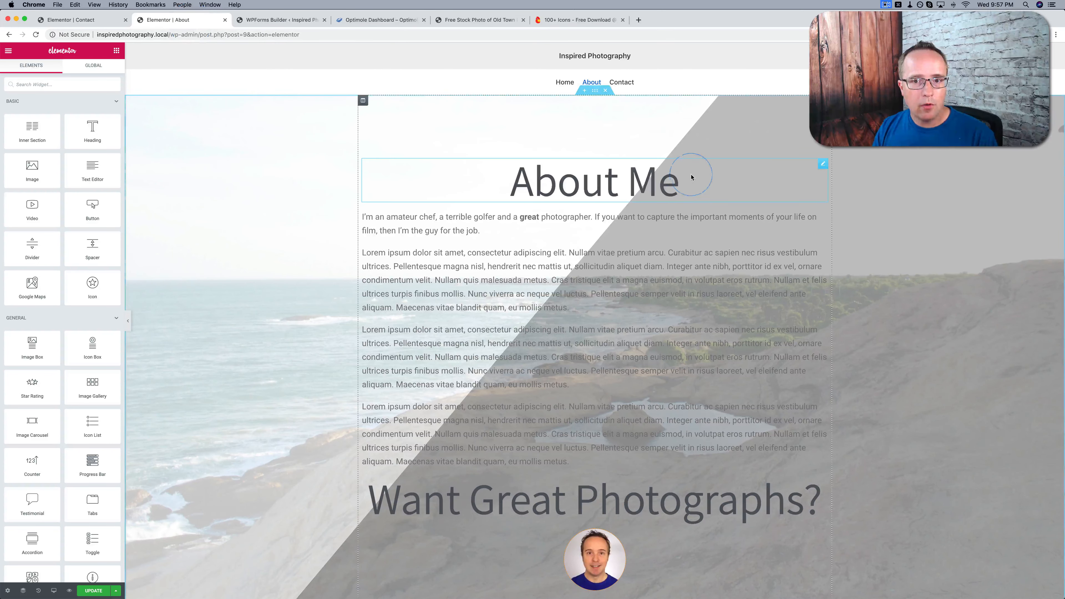
right_click(595, 93)
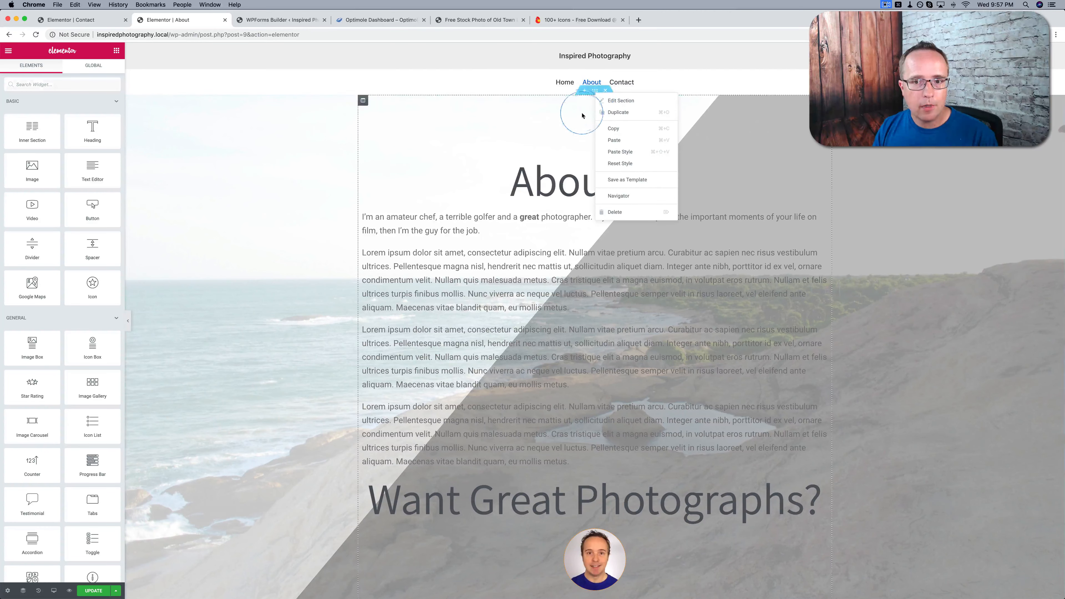
click(613, 127)
click(88, 20)
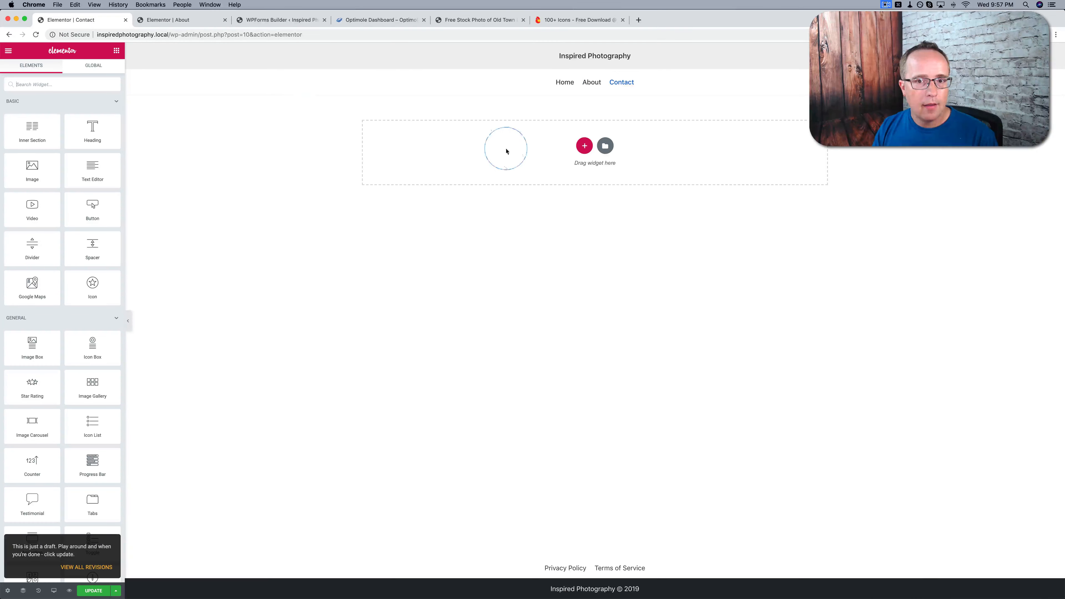
right_click(530, 158)
click(540, 161)
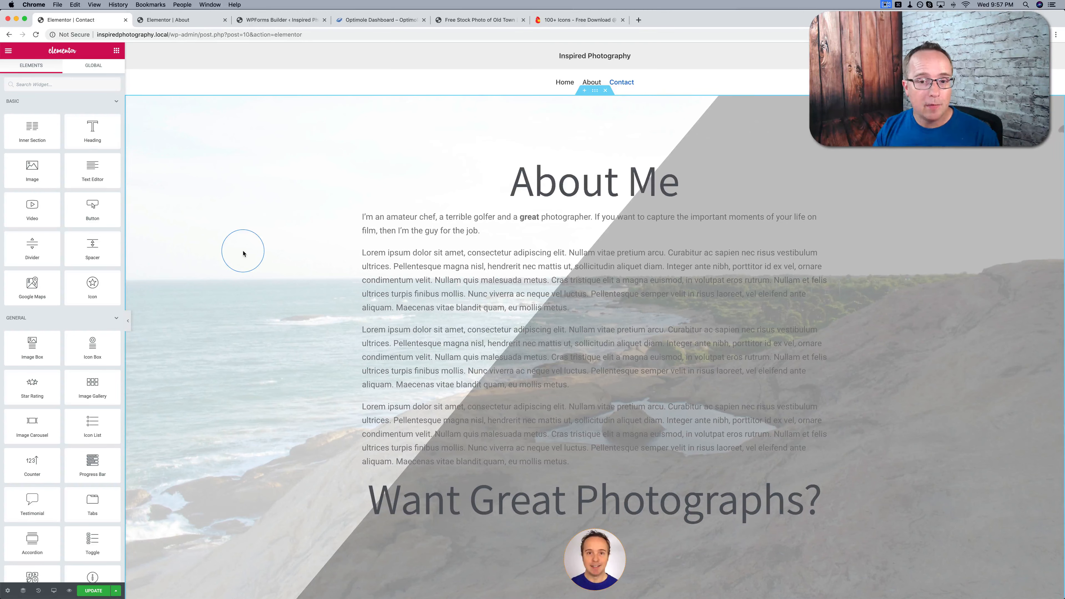
Change the pasted section's "About Me" heading to "Contact me for a quote!"
click(564, 190)
triple_click(697, 200)
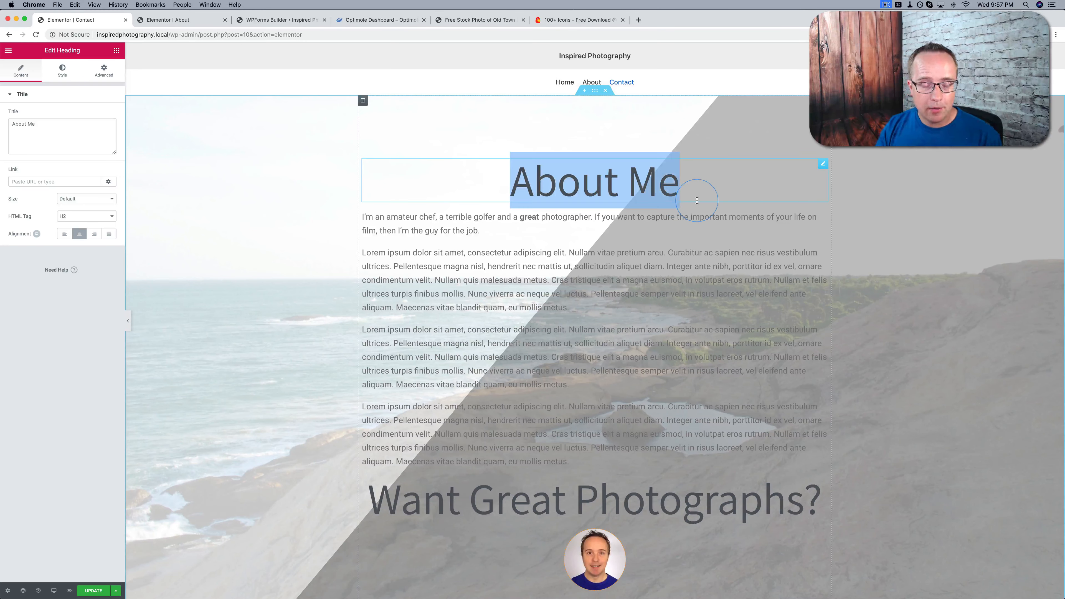
text(Con)
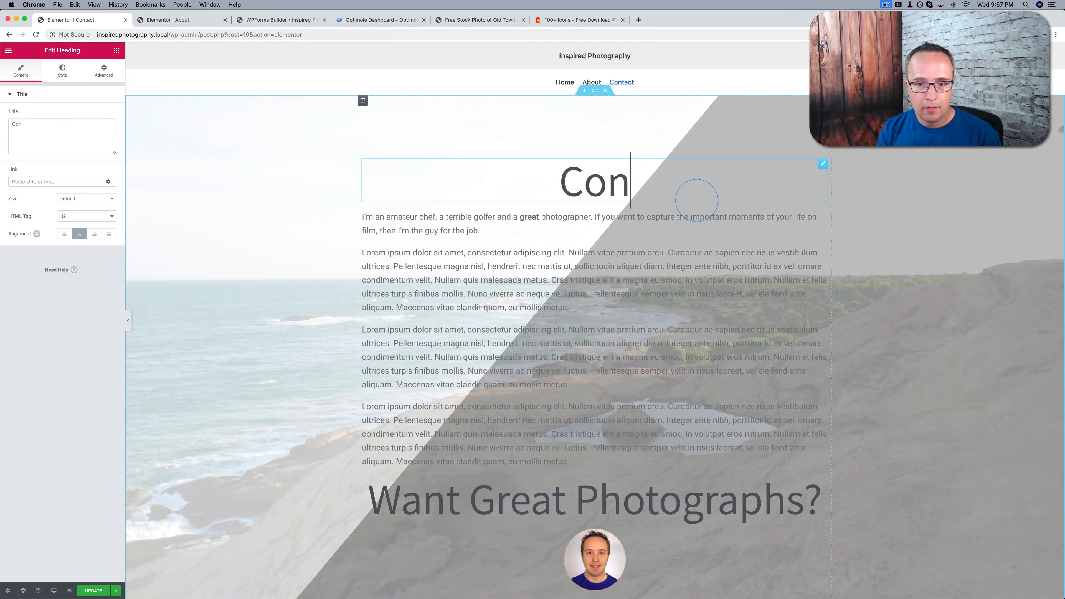
text(tact me)
key(BackSpace)
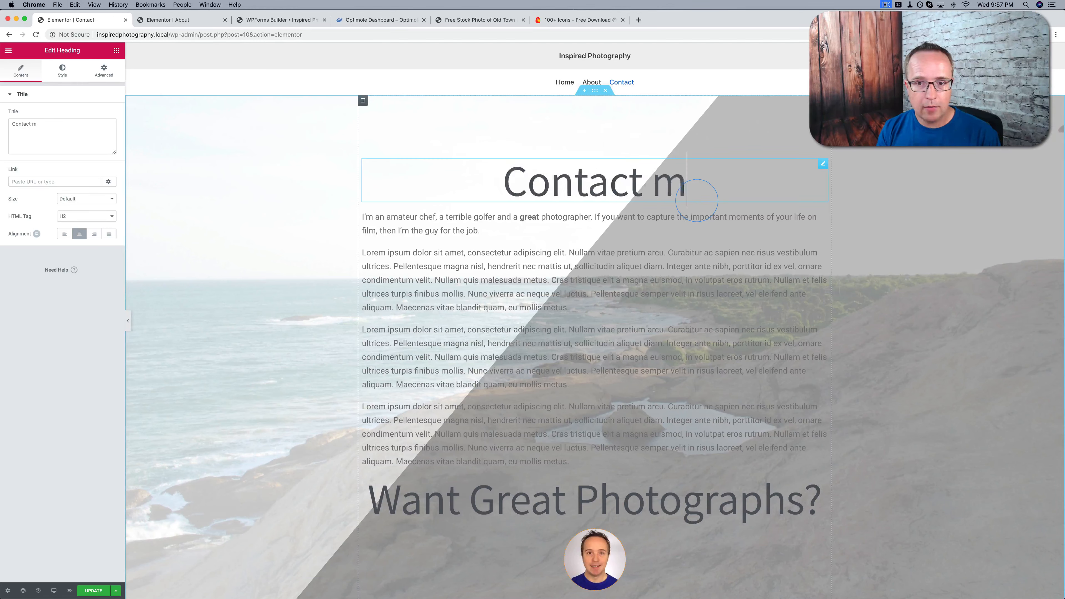
text(e for a quote!)
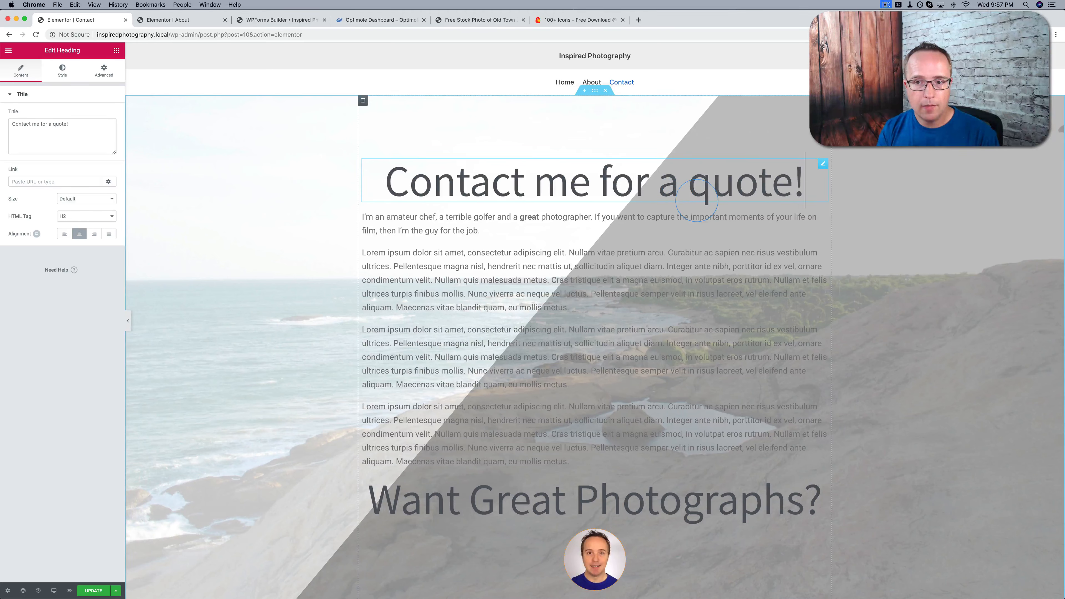
Delete the text blocks, the "Want Great Photographs?" heading, the portrait image and the "Then Hire Me" button from the Contact page section
right_click(823, 218)
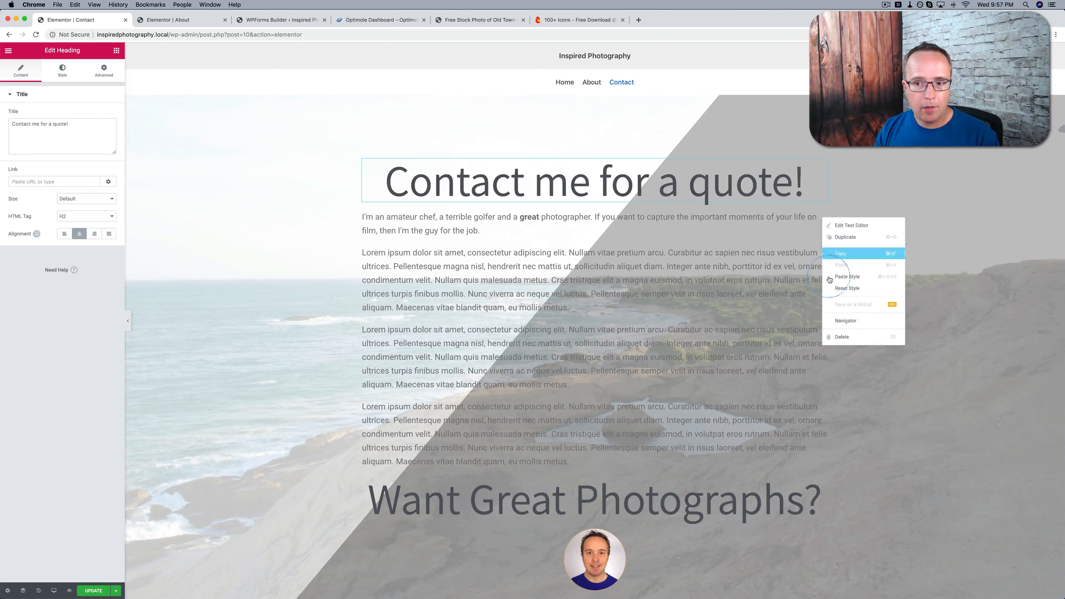
click(835, 335)
right_click(824, 216)
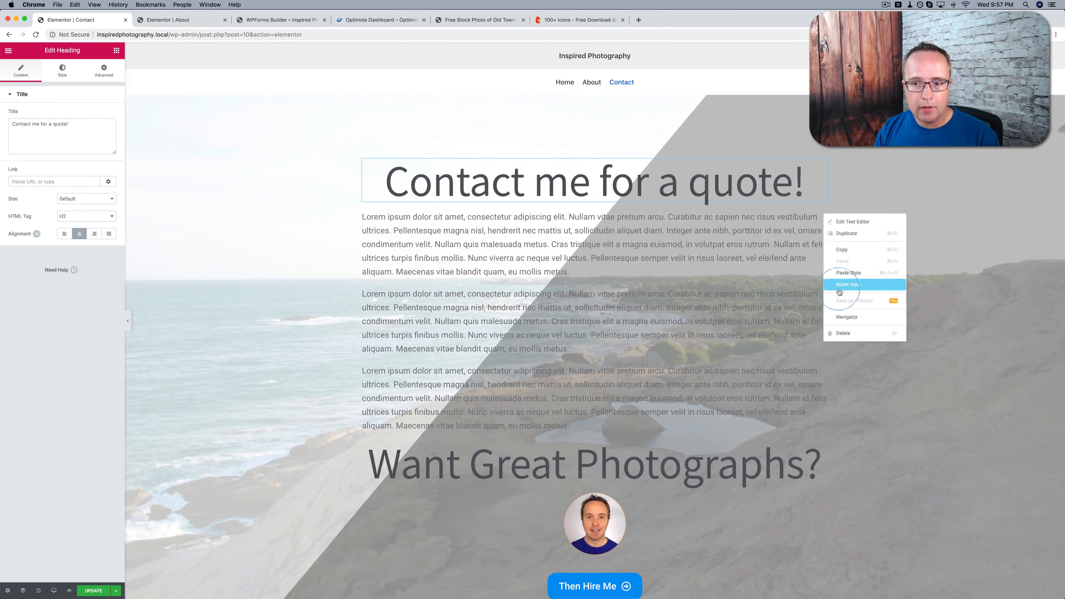
click(846, 340)
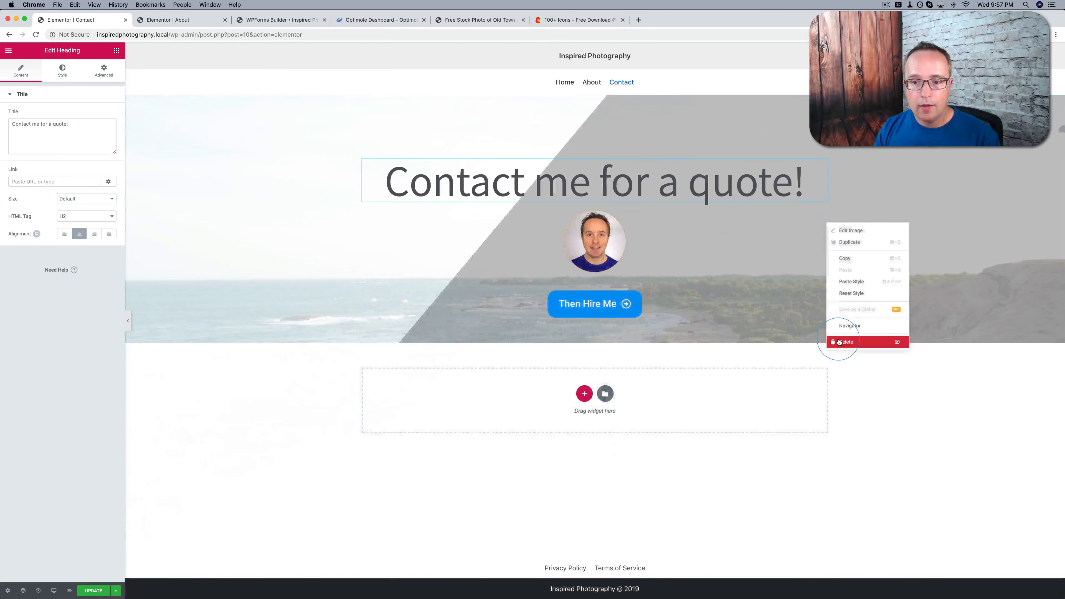
click(837, 341)
right_click(821, 217)
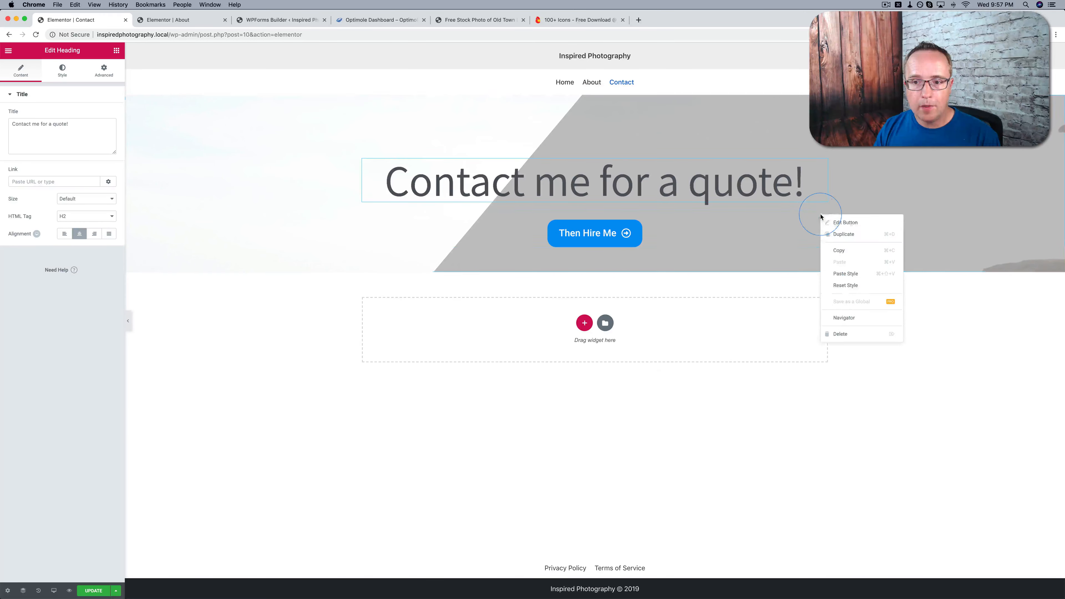
click(831, 334)
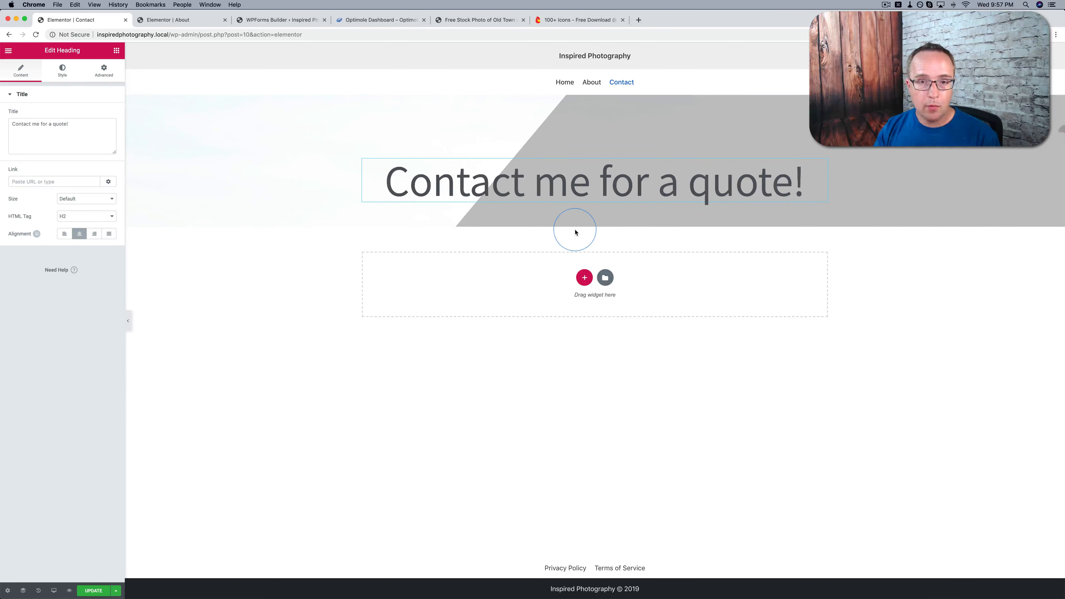
Add a WPForms widget below the "Contact me for a quote!" heading, apply the Simple Contact Form to it and preview the page
click(40, 85)
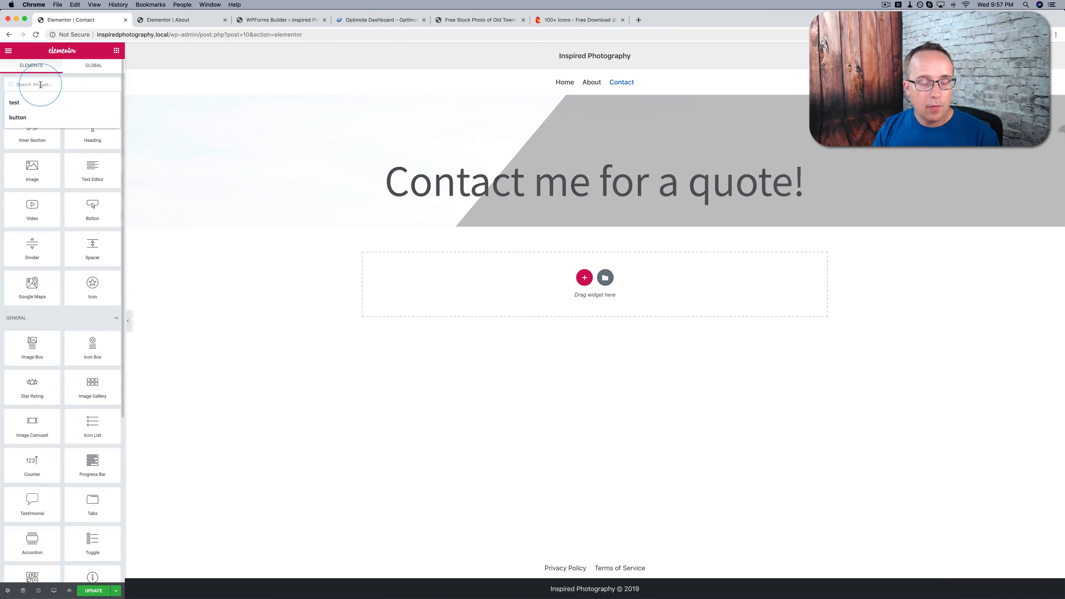
text(wp)
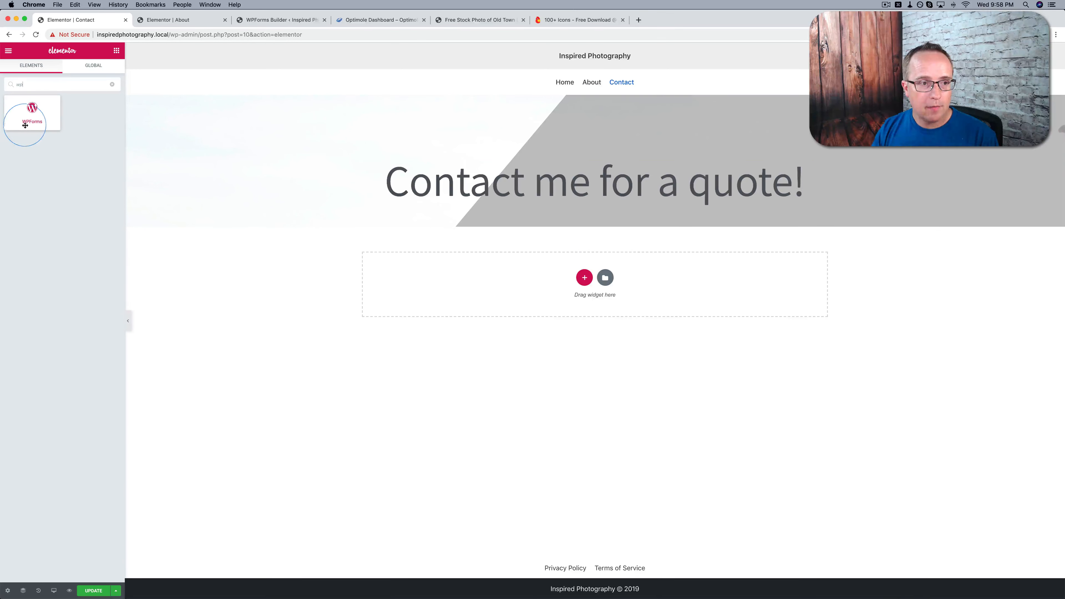
drag(30, 115, 571, 210)
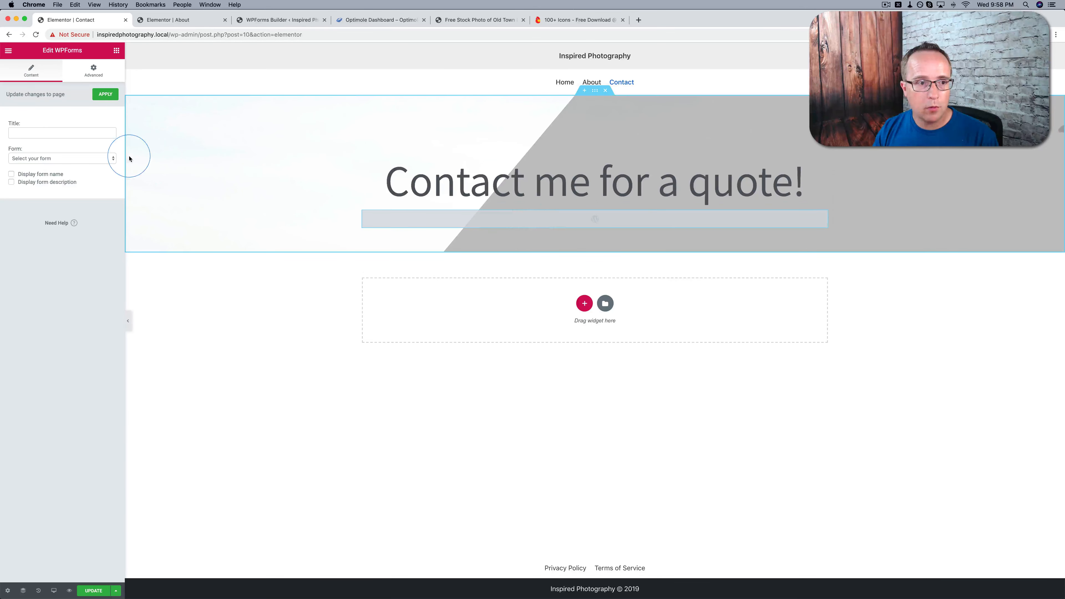
click(83, 159)
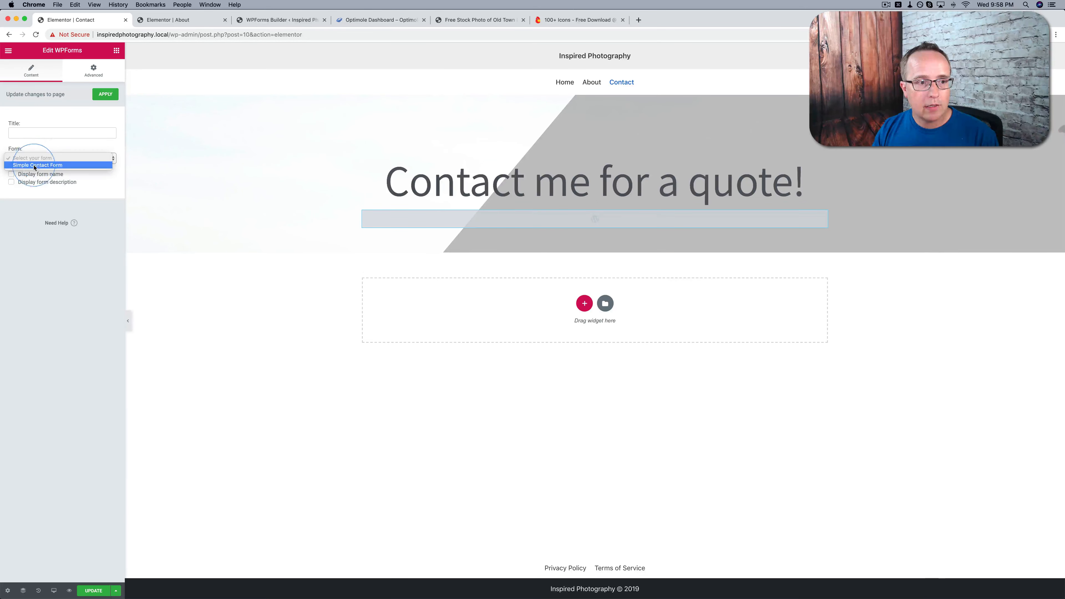
click(49, 165)
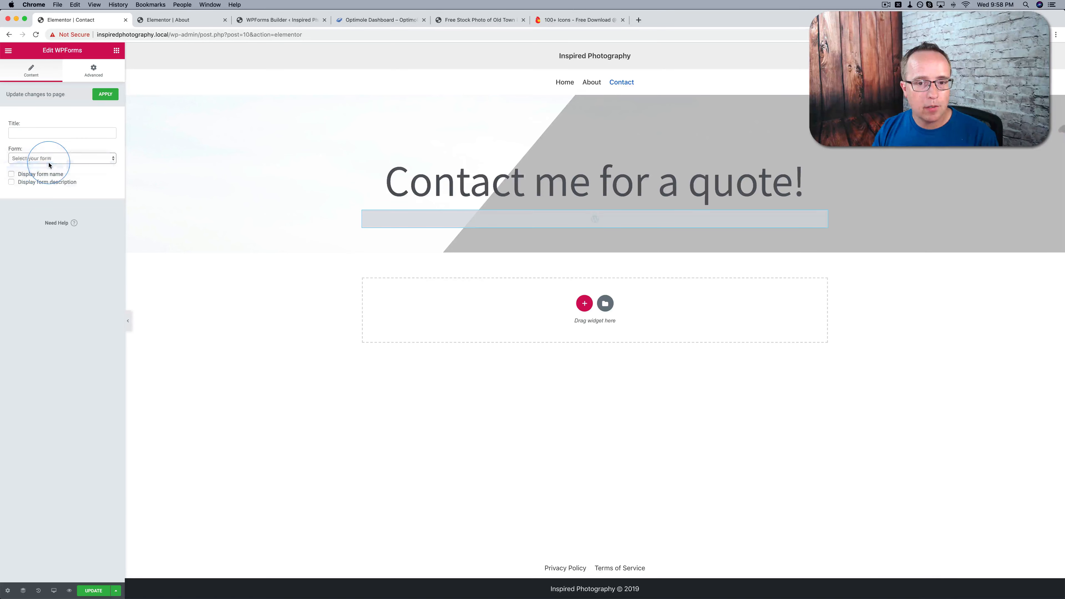
click(105, 94)
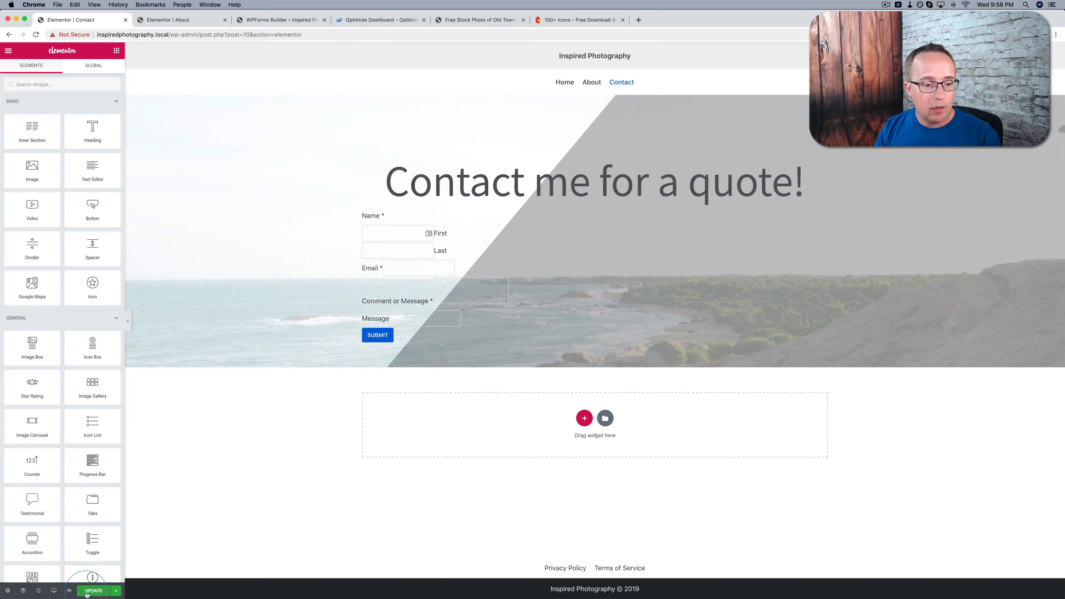
click(69, 590)
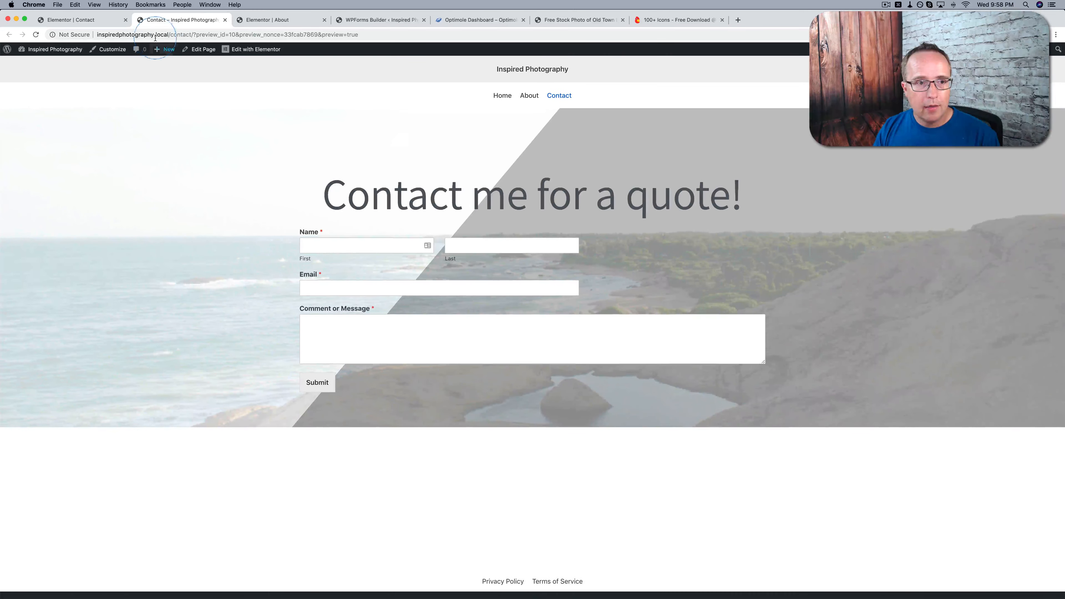
Replace the contact section's background image with the "action" photo of the gardener from the media library
click(76, 20)
click(594, 91)
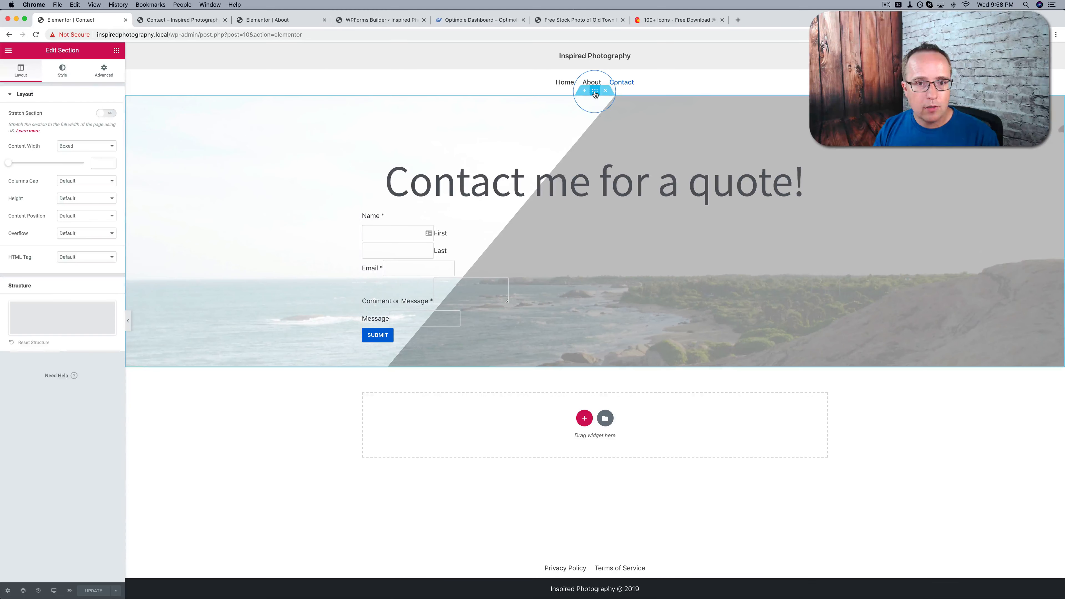
click(74, 77)
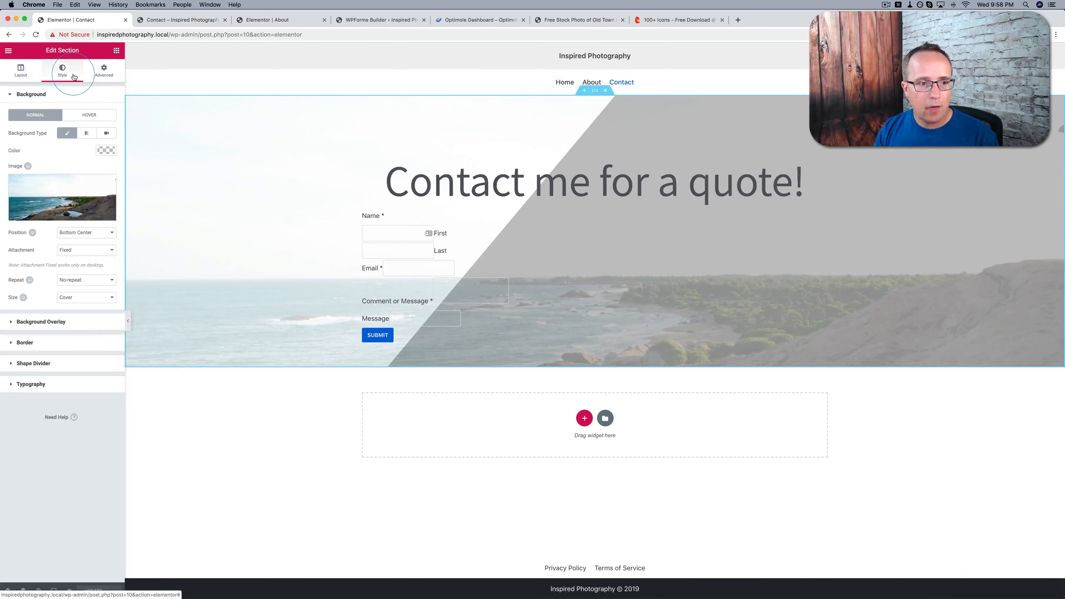
click(84, 195)
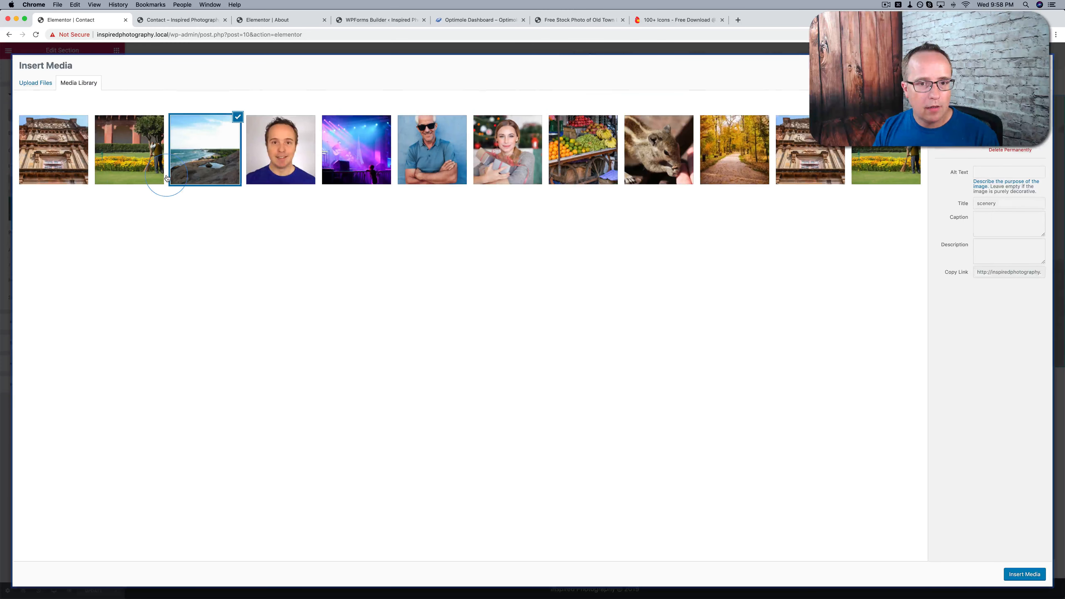
click(128, 153)
click(1018, 576)
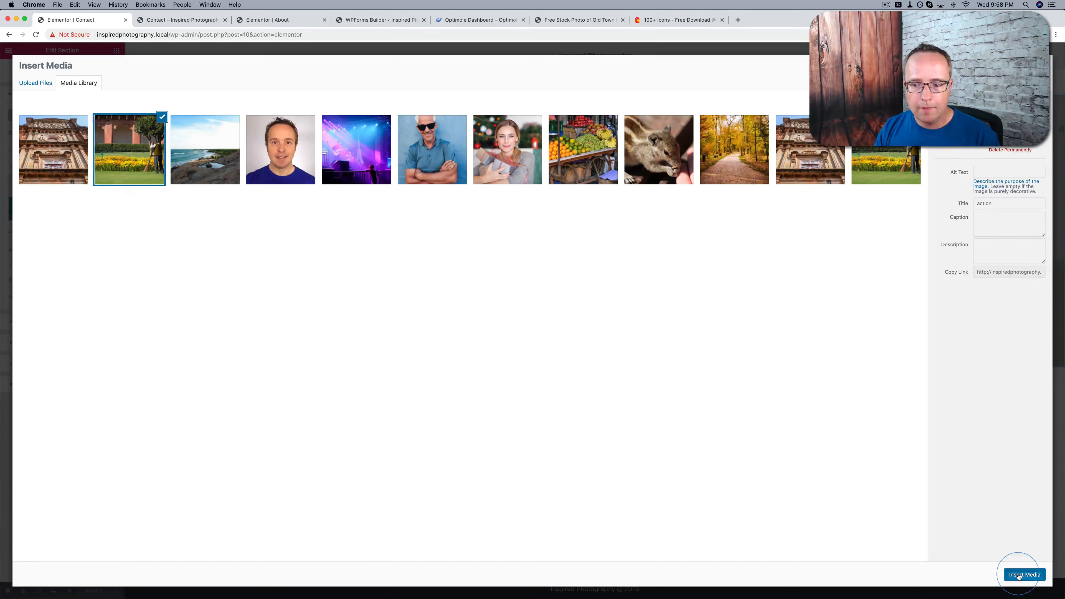
click(294, 151)
click(101, 425)
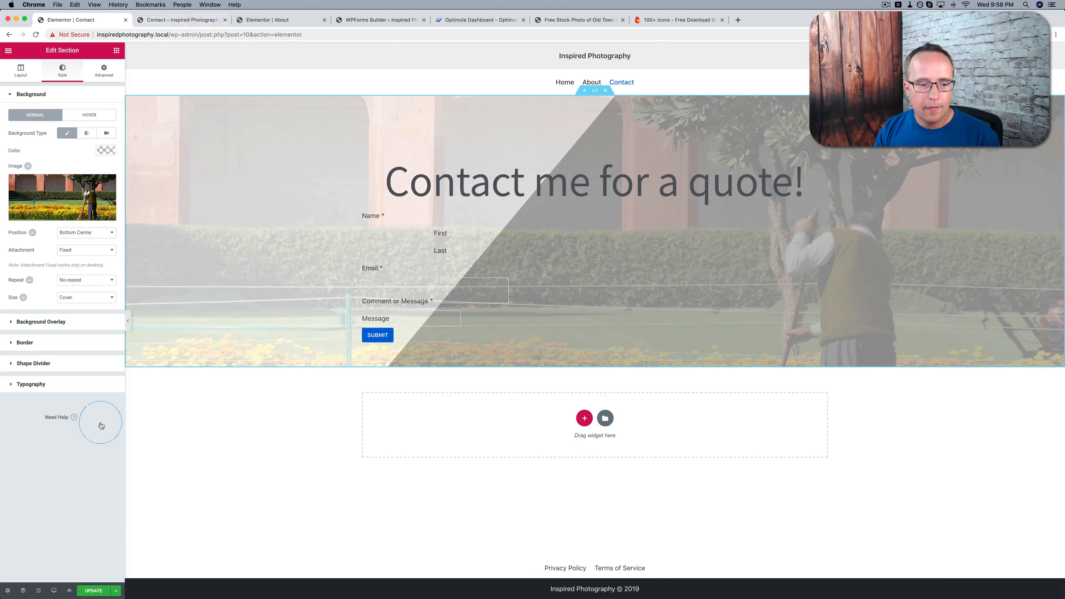
Update the Contact page and check the new background in the page preview
click(97, 590)
click(213, 21)
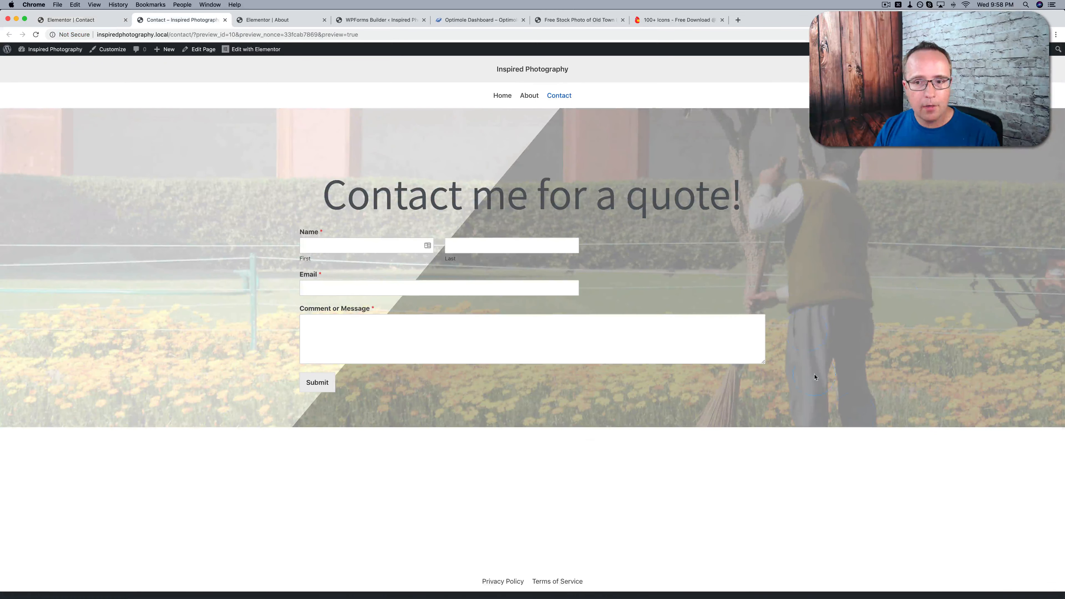
scroll(887, 402, down, 1)
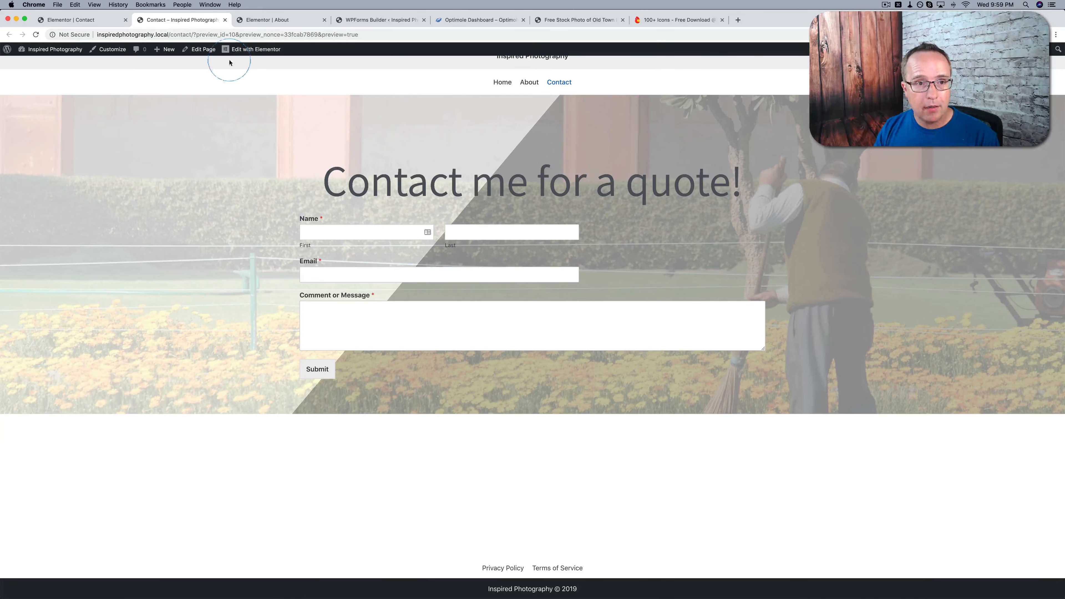
Set the contact section's height to Fit To Screen and check the updated page from header to footer in the preview
click(84, 21)
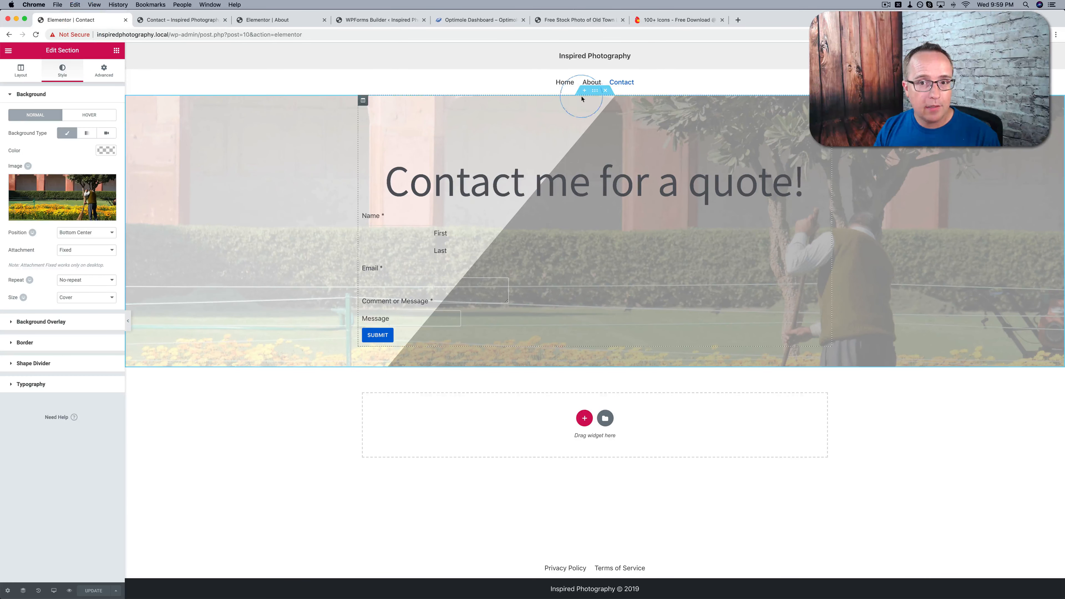
click(38, 75)
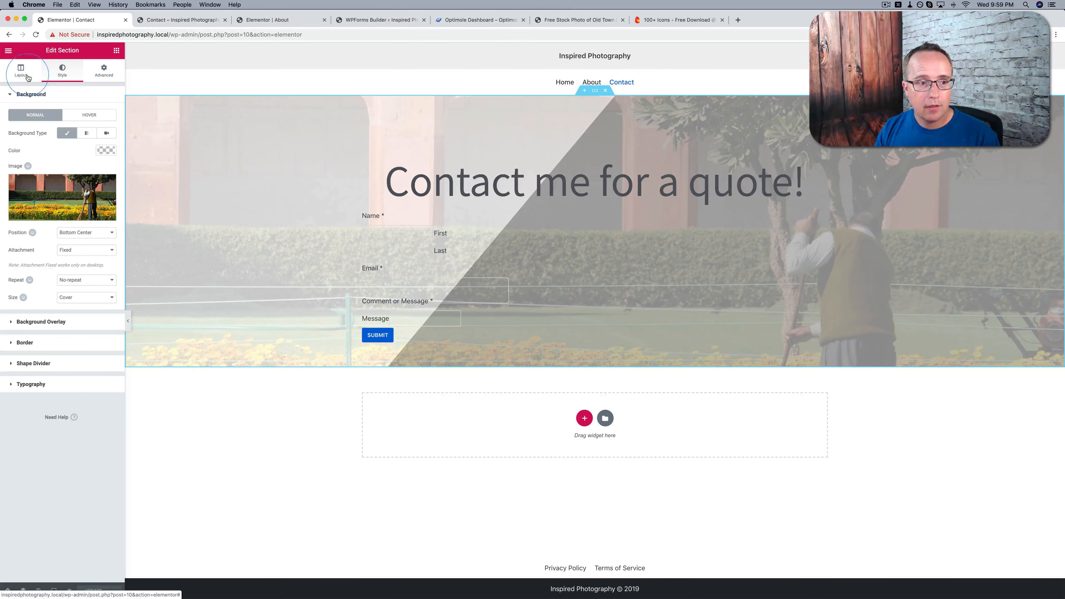
click(22, 200)
click(65, 198)
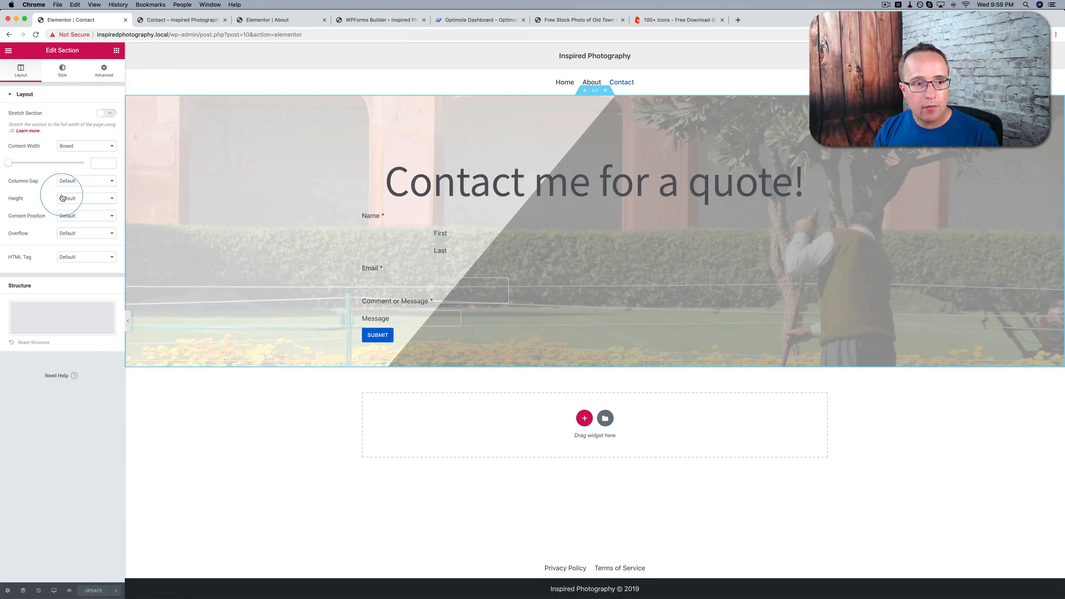
click(70, 206)
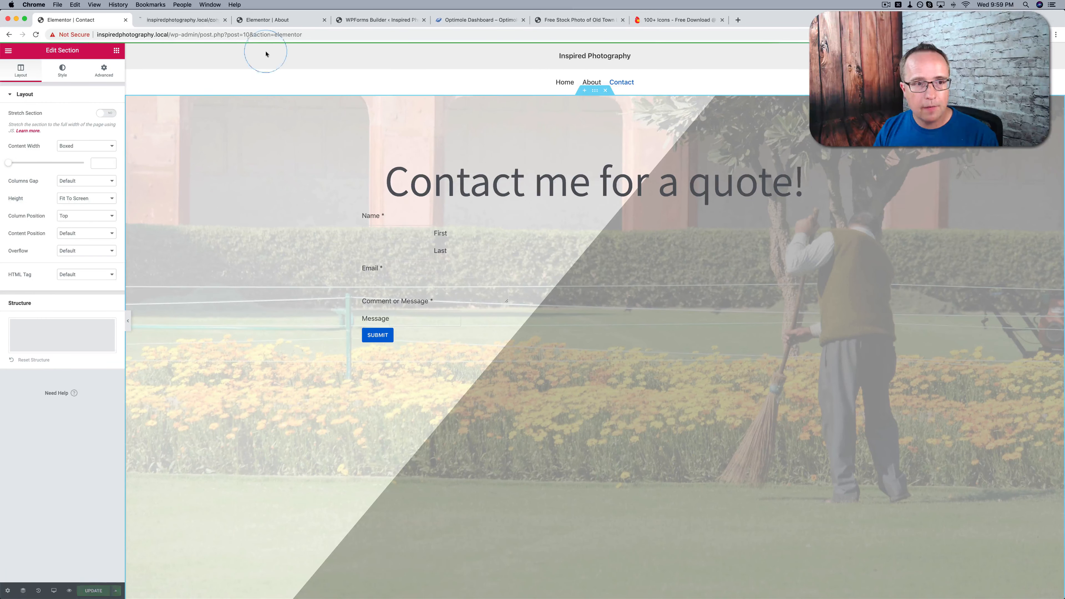
click(192, 23)
scroll(248, 242, down, 2)
scroll(248, 242, down, 2)
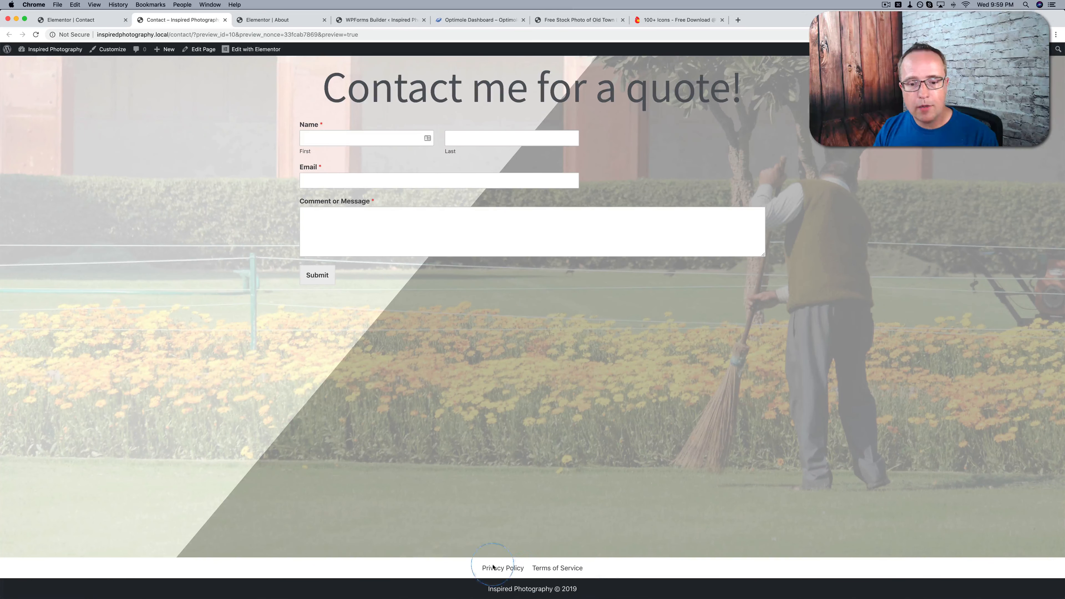
scroll(480, 496, up, 3)
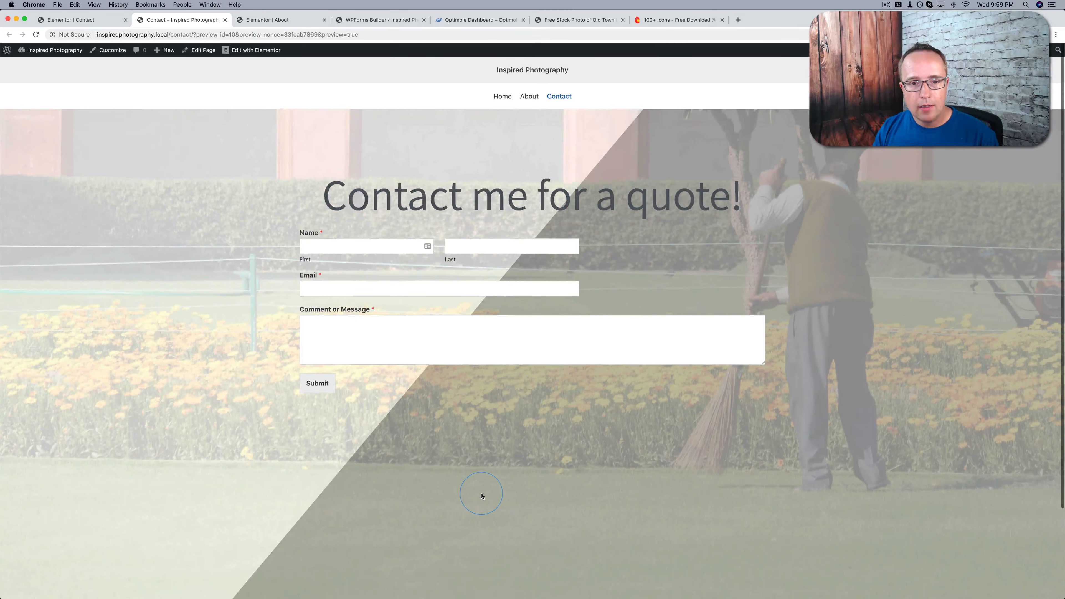
scroll(494, 362, down, 3)
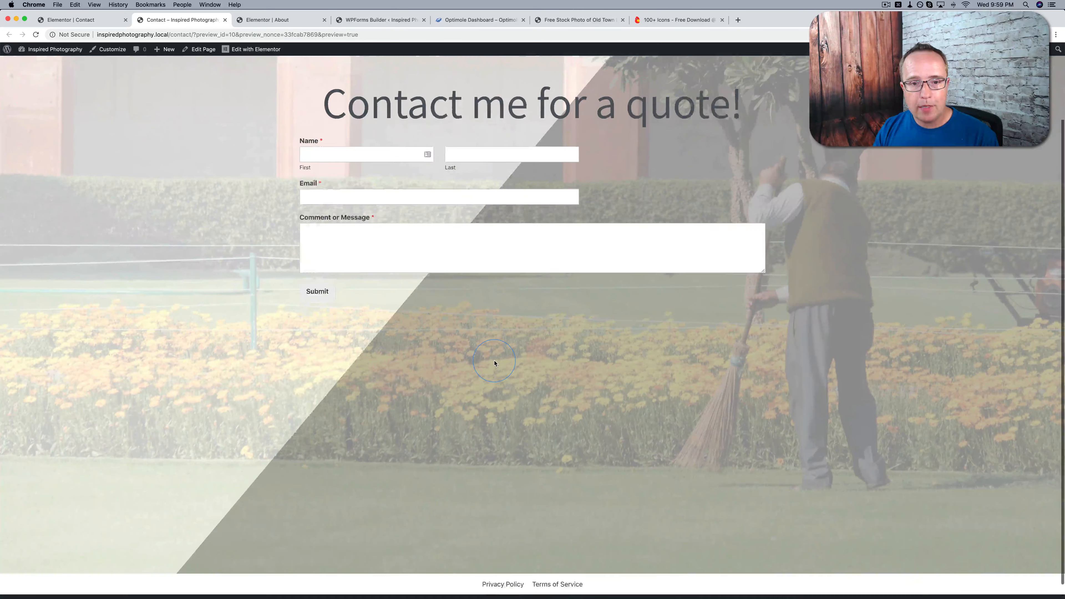
scroll(494, 363, up, 3)
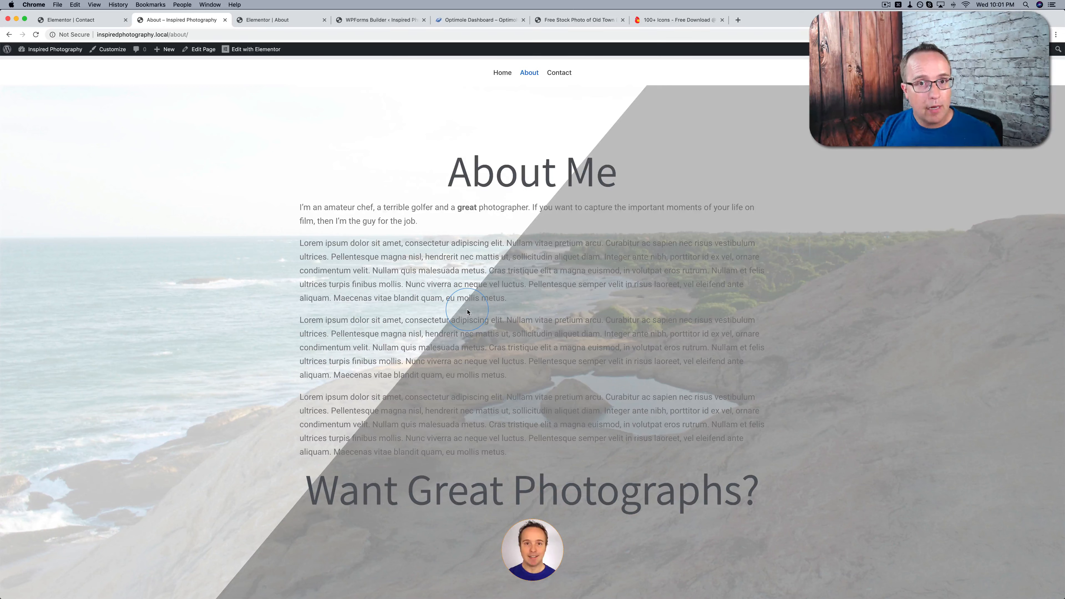
Open domainwheel.com in a new browser tab and search for domain names with the keyword "photography"
key(super+t)
text(domainwheel.com)
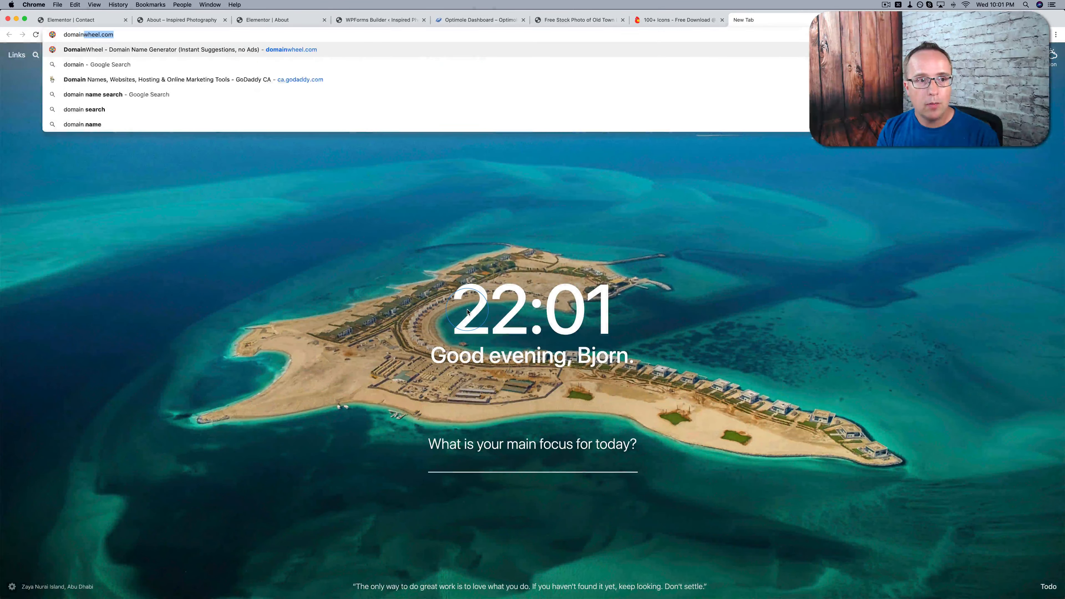
key(Return)
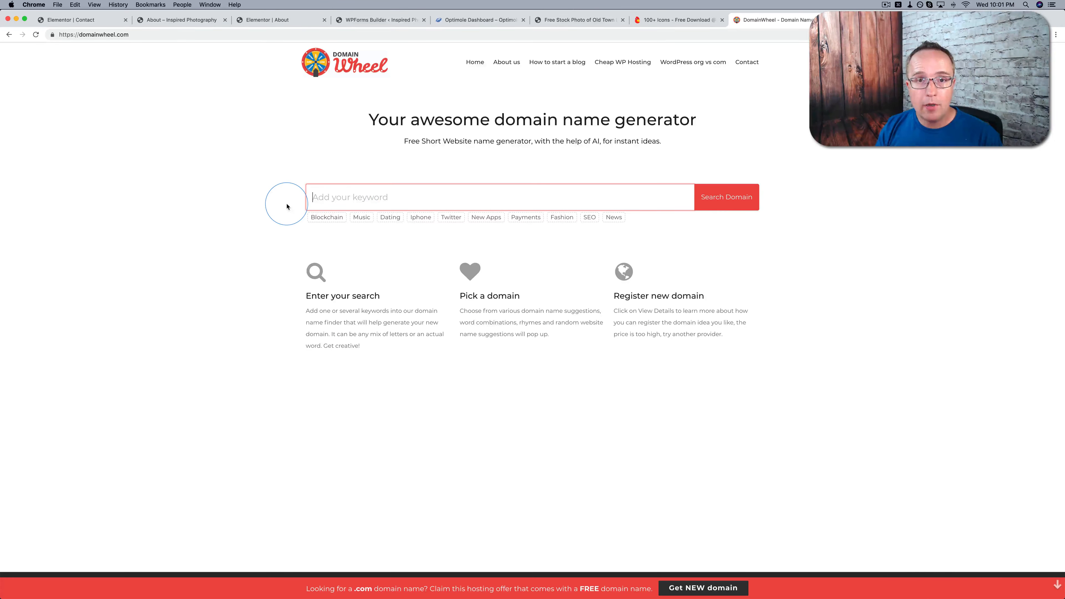
text(photography)
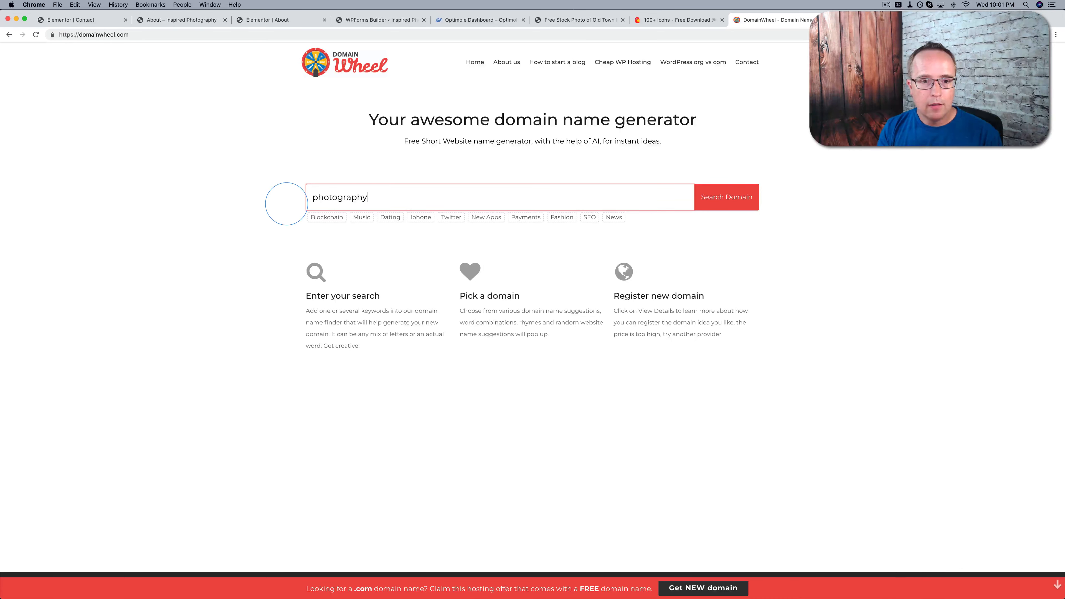
key(Return)
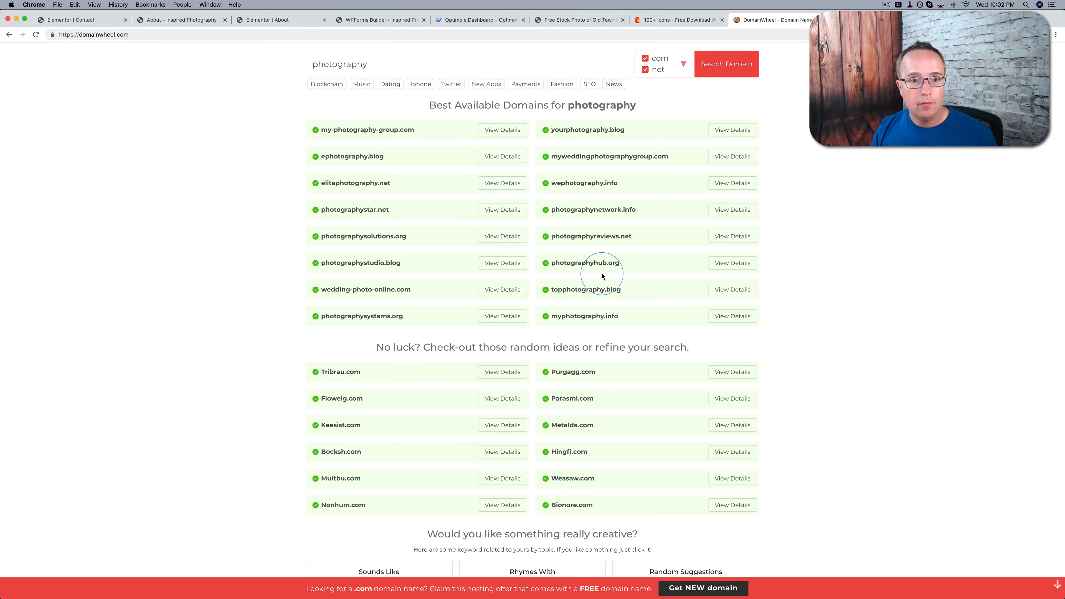
Restrict the domain search to com by excluding org, blog, info and net, and run it again
click(682, 64)
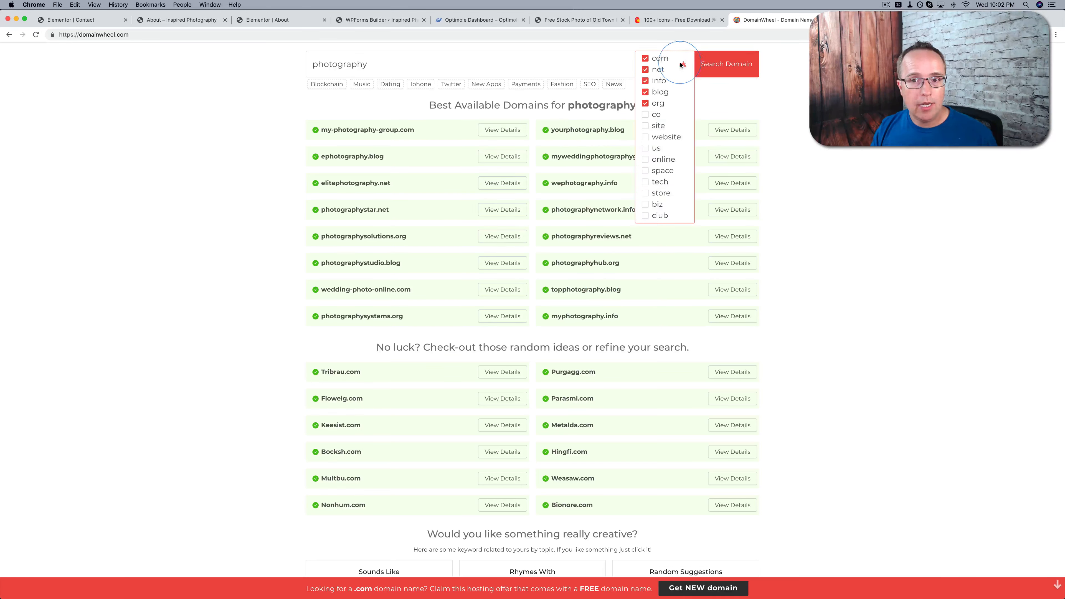
click(648, 104)
click(647, 91)
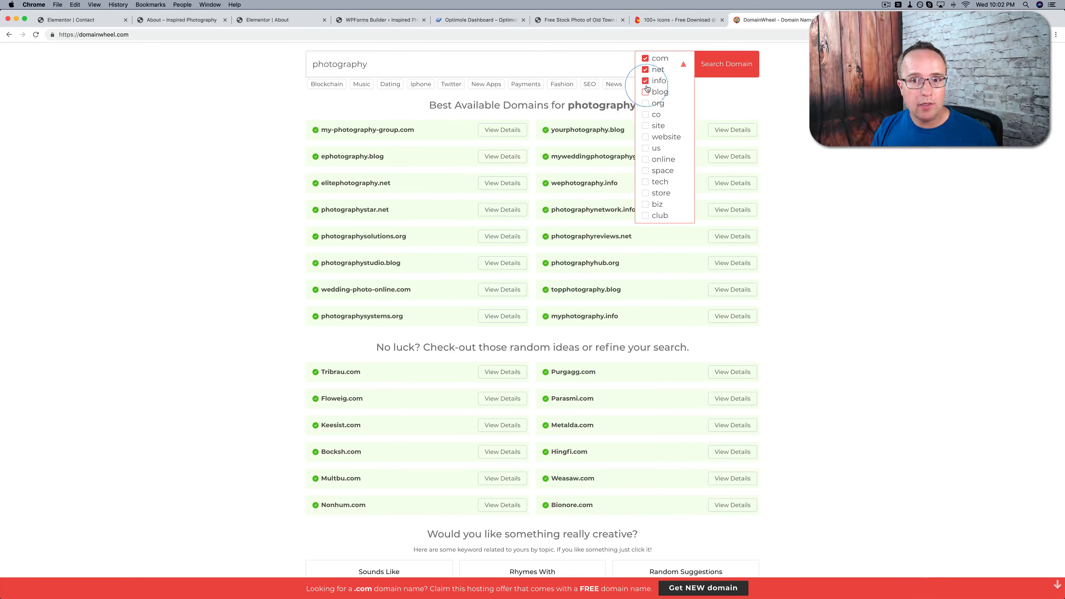
click(646, 82)
click(646, 68)
click(712, 63)
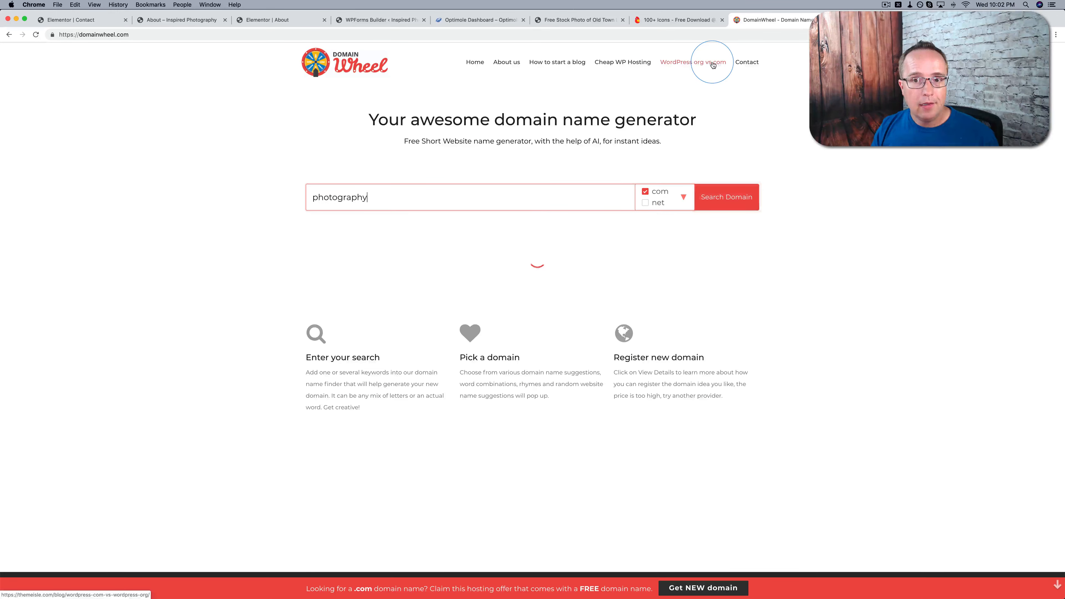
click(684, 64)
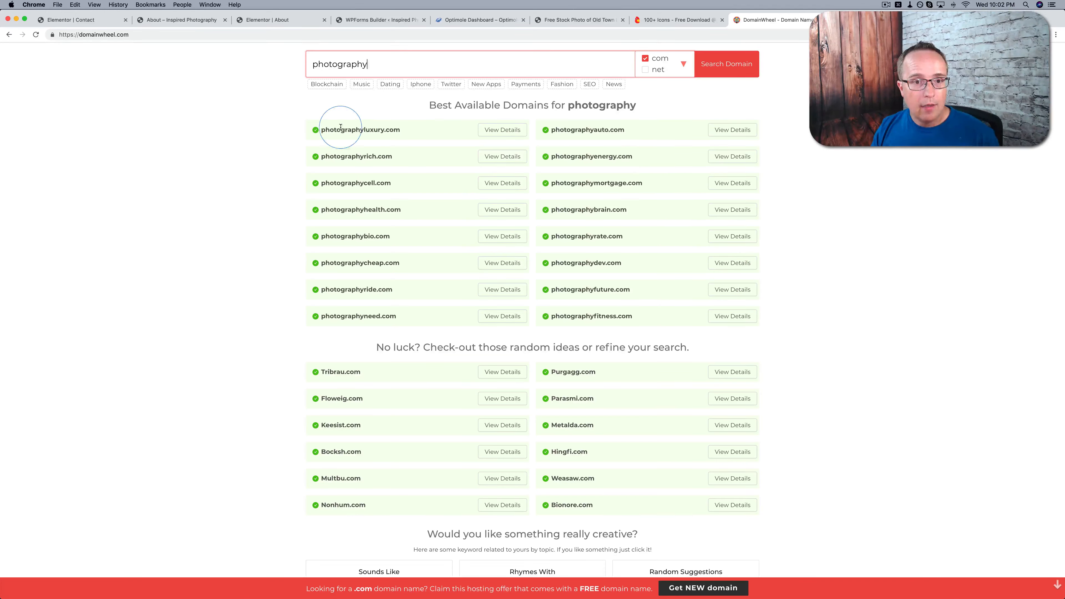
Look through the .com suggestions and related keyword ideas, and pick "photographed" from the Sounds Like list
double_click(367, 130)
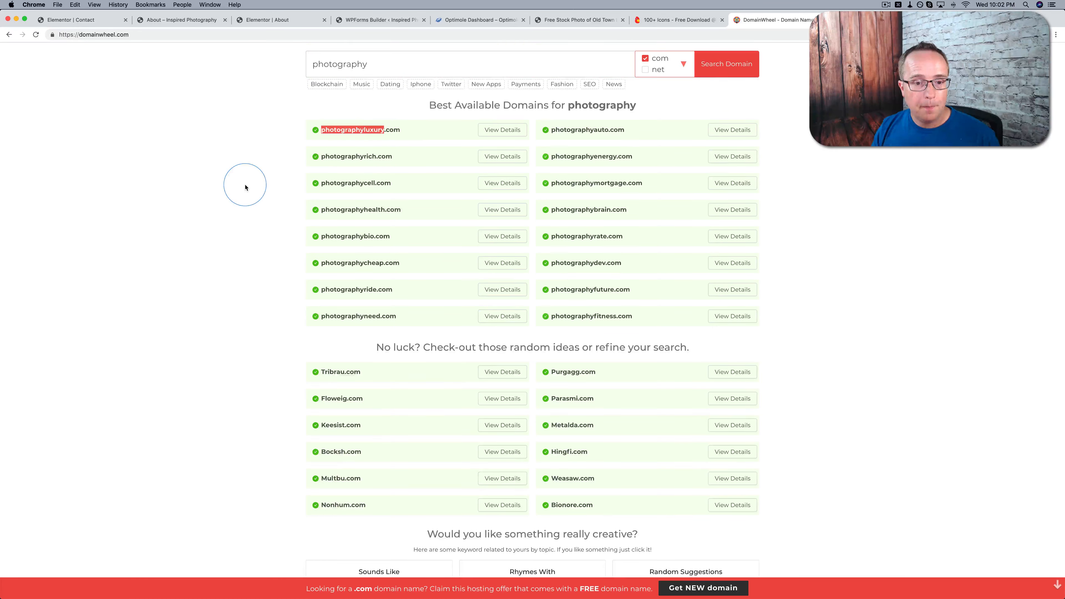
scroll(293, 209, down, 5)
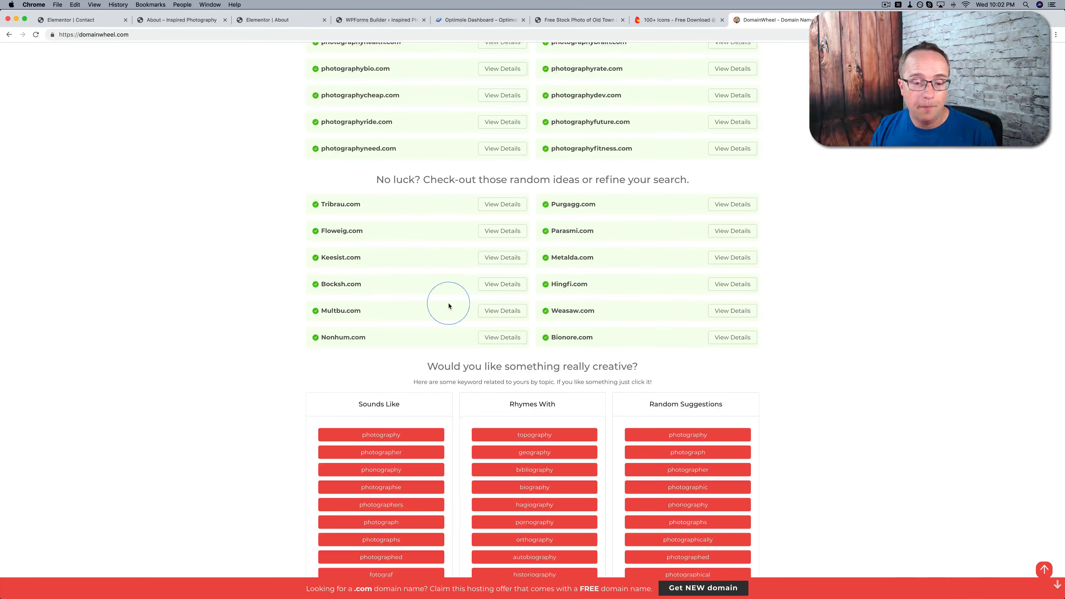
scroll(449, 305, down, 5)
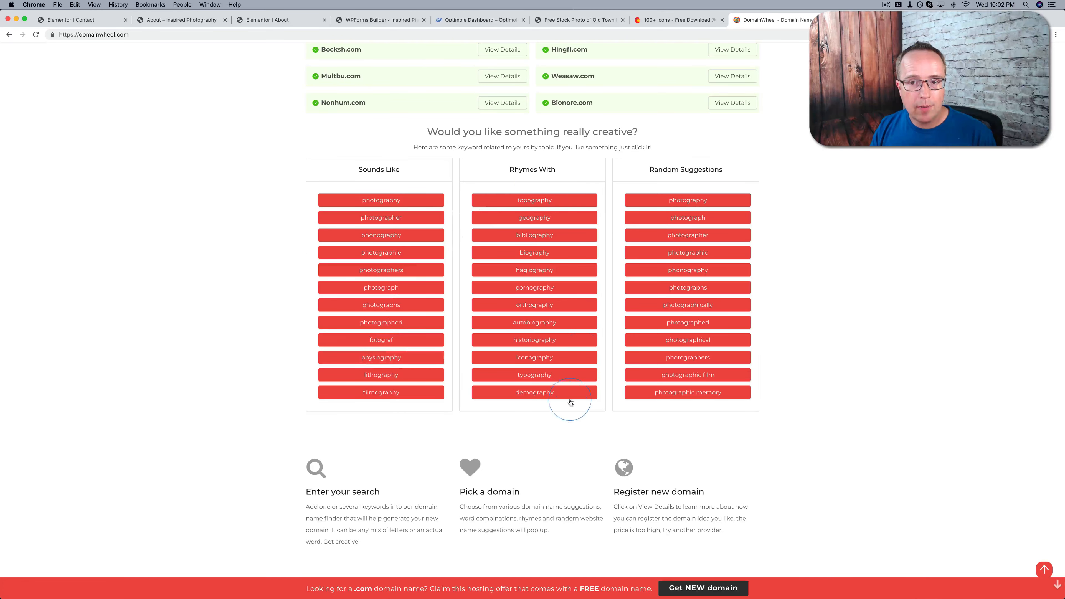
click(366, 318)
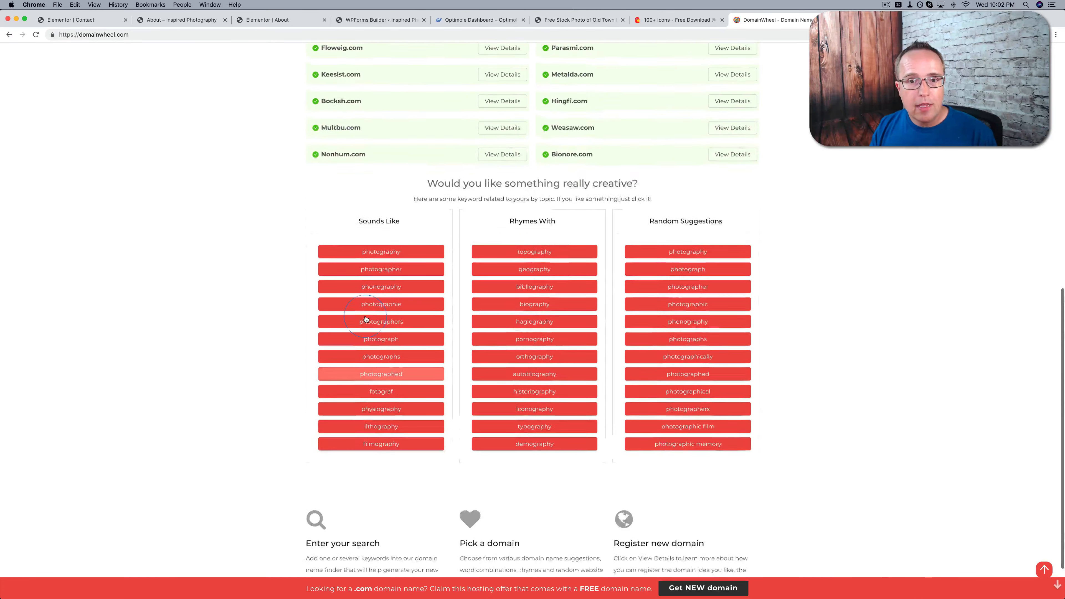